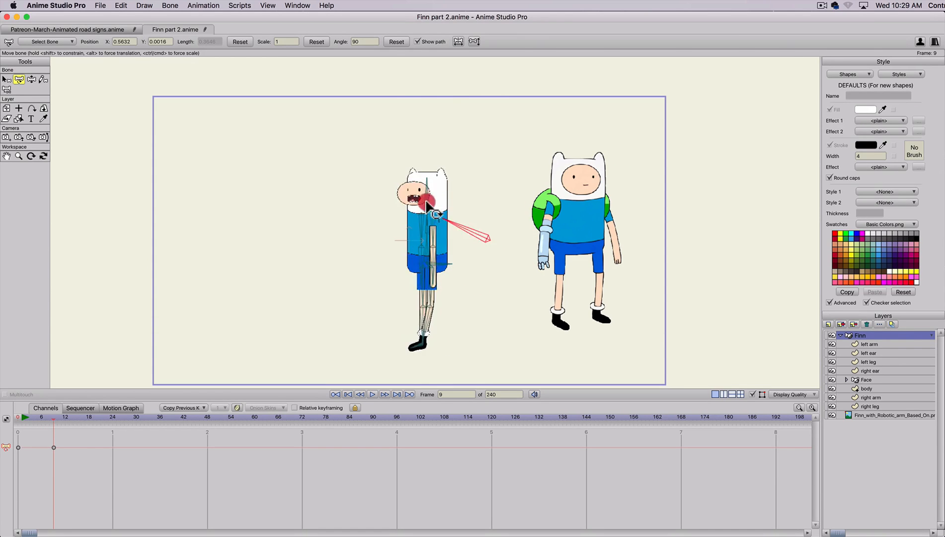
- Delete the test-pose bone keyframes from the Finn layer's timeline
left_click_drag(70, 443, 4, 492)
key("BackSpace")
scroll(311, 319, "up", 4)
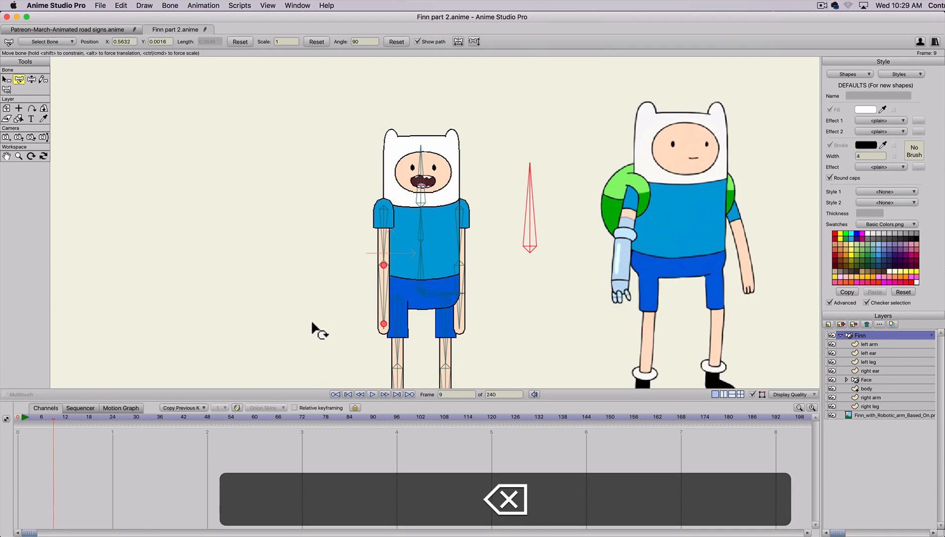
- Show the grid over the canvas and make the left arm layer active
key("space")
left_click_drag(294, 321, 296, 274)
scroll(307, 219, "up", 1)
scroll(307, 224, "up", 3)
key("space")
scroll(313, 216, "up", 1)
key("space")
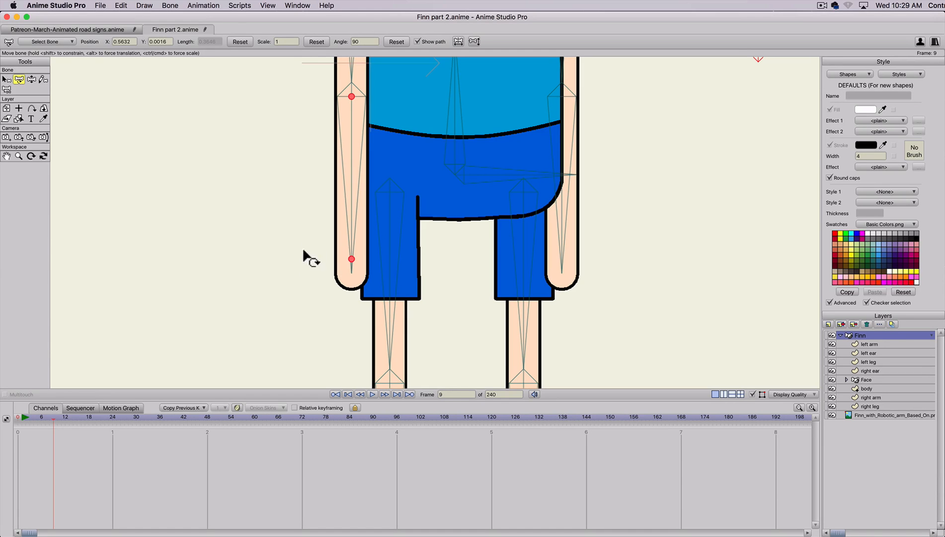
key("super+g")
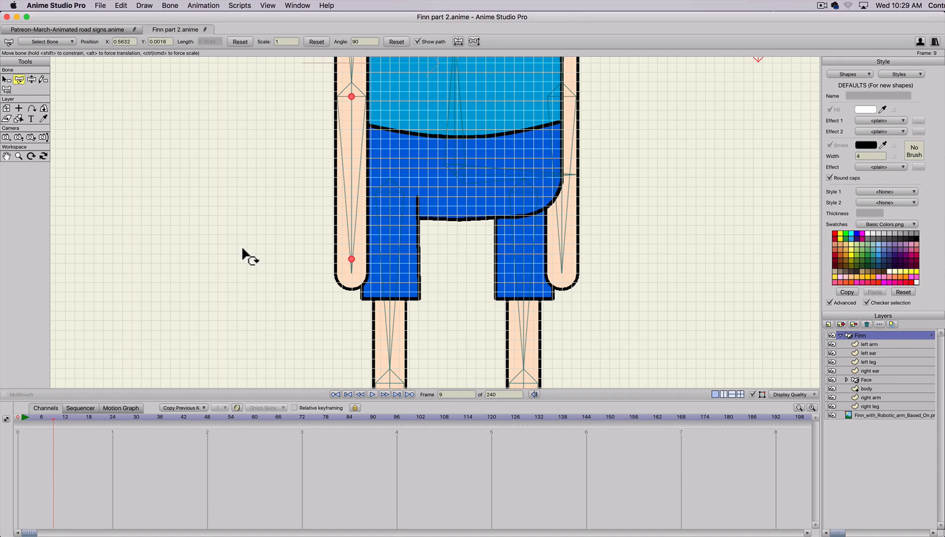
key("a")
left_click(861, 343)
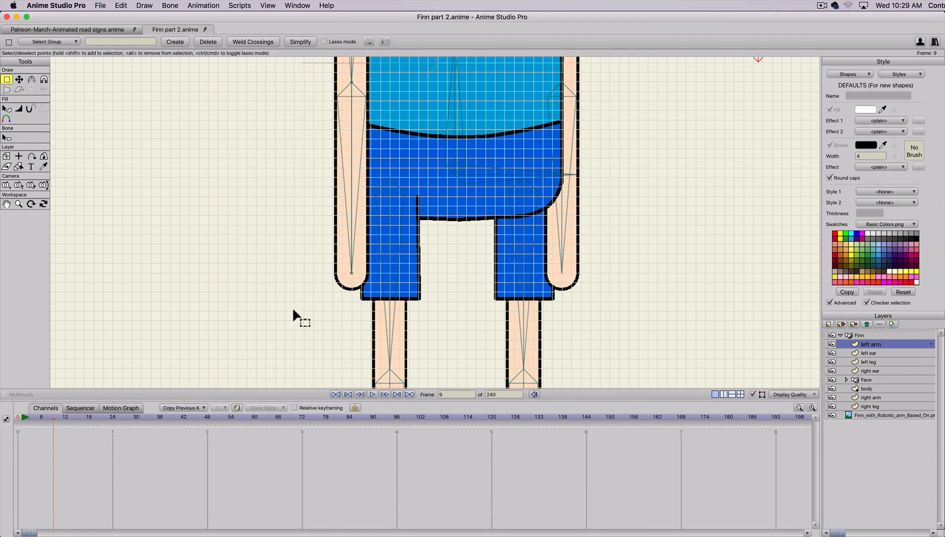
- Return to frame 0 and draw a short vertical line with the Add Point tool in the empty space beside the left arm
scroll(291, 313, "up", 2)
left_click_drag(250, 323, 359, 287)
key("a")
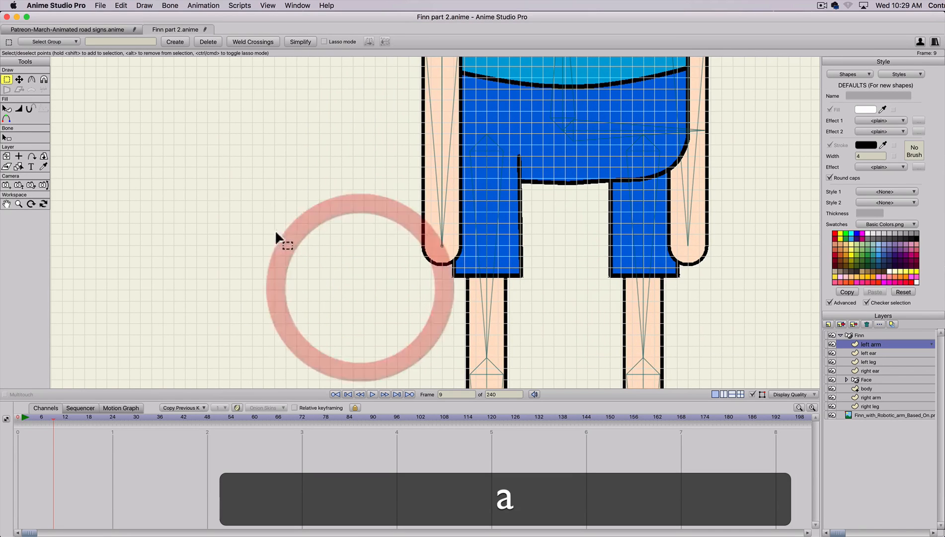
left_click(274, 252)
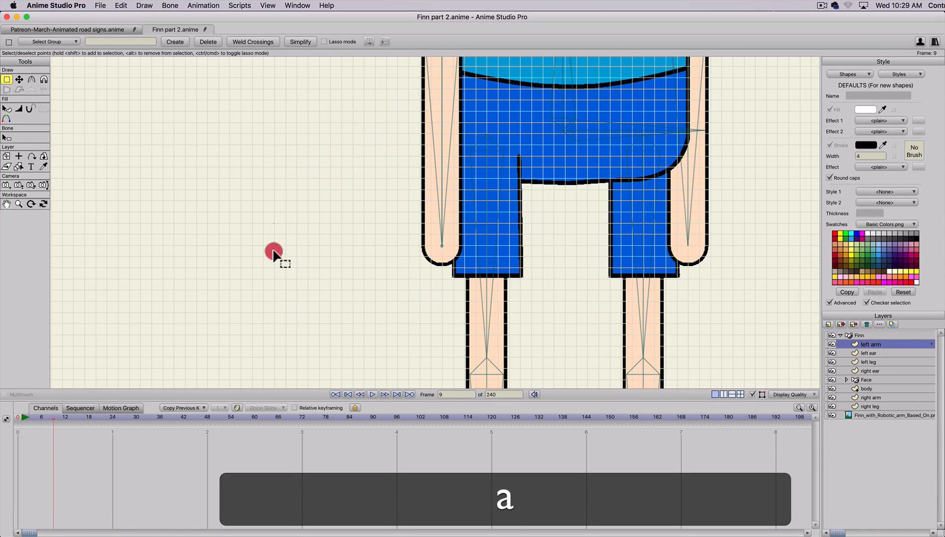
left_click(6, 419)
key("a")
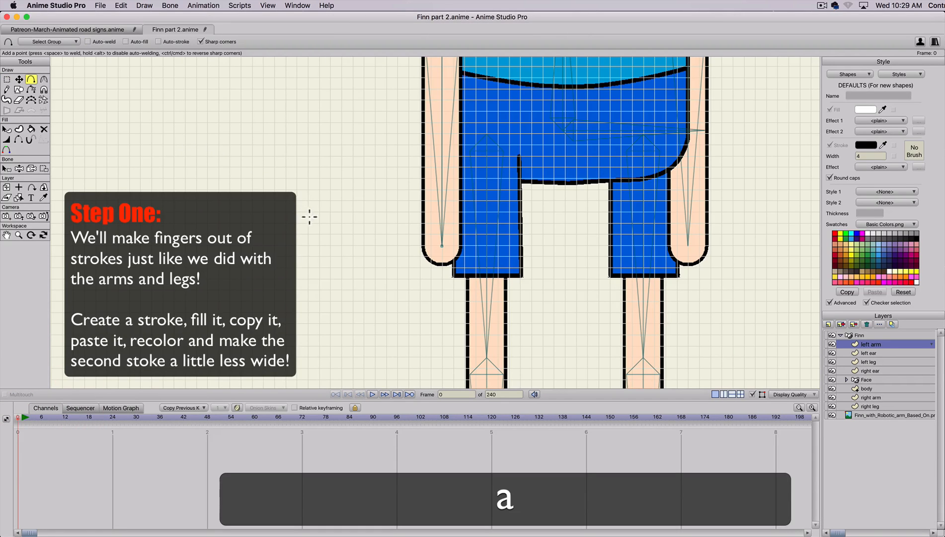
left_click_drag(308, 201, 307, 245)
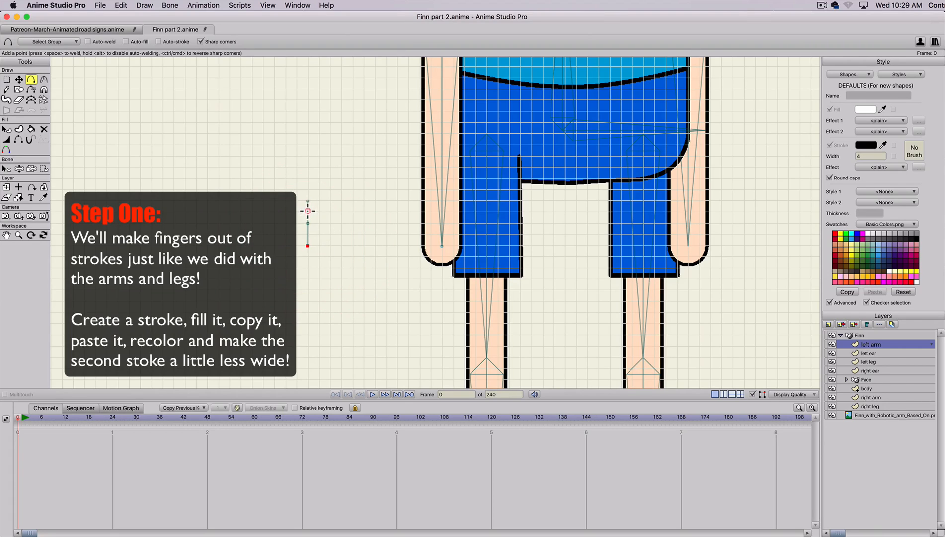
- Create a black stroke shape of width 4 from the whole vertical line
scroll(280, 227, "up", 3)
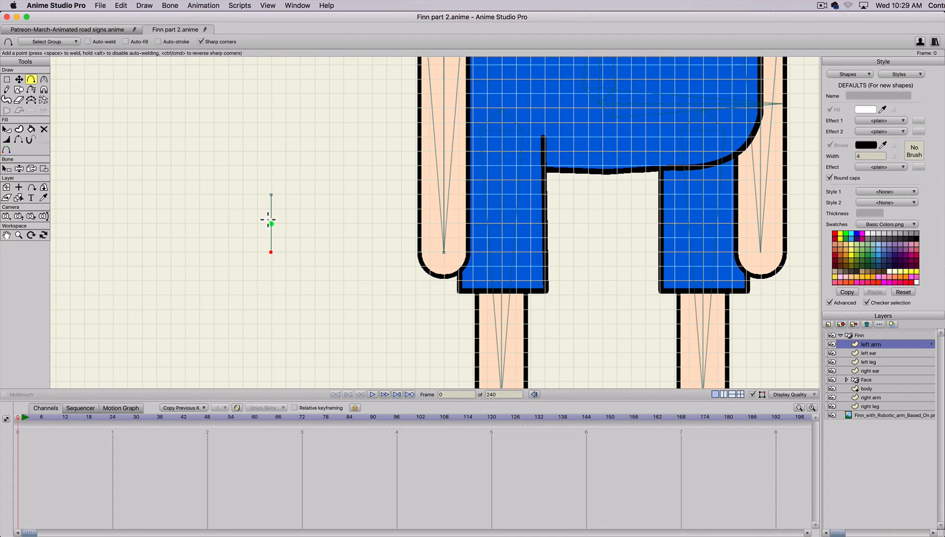
key("u")
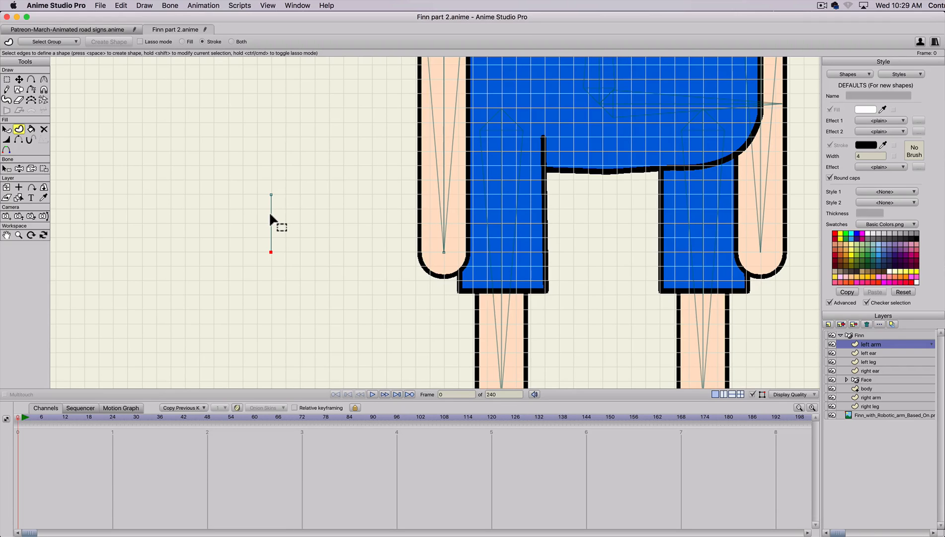
left_click(270, 214)
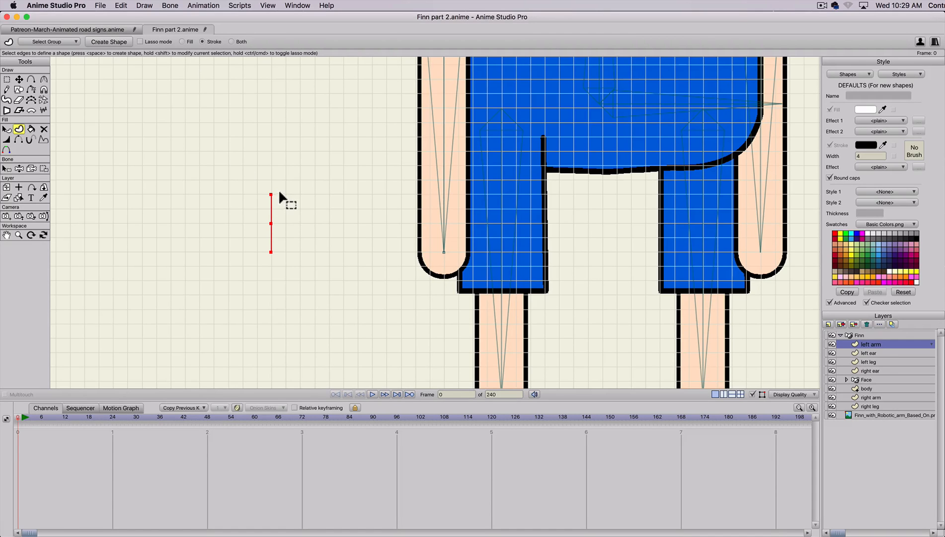
key("space")
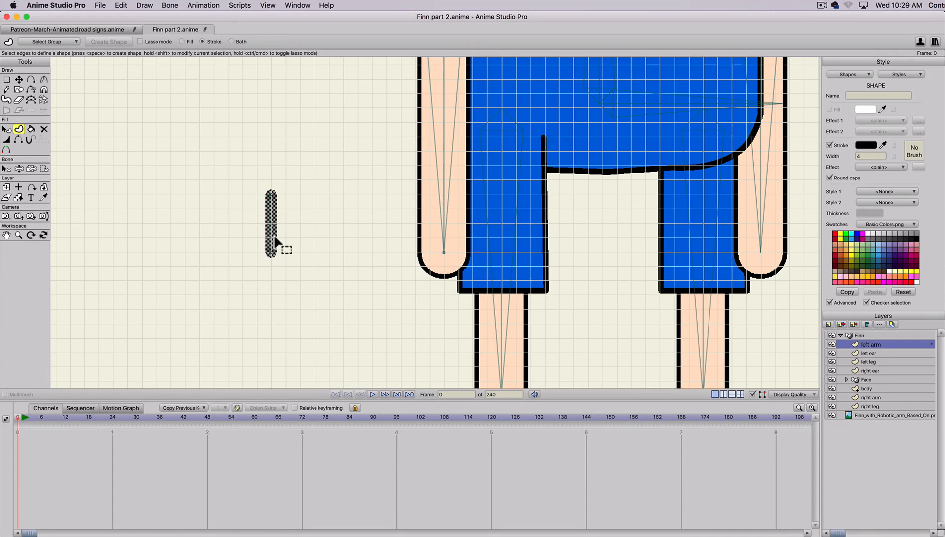
- Thicken the black finger stroke to a line width of 148 percent on all its points
key("t")
left_click(273, 237)
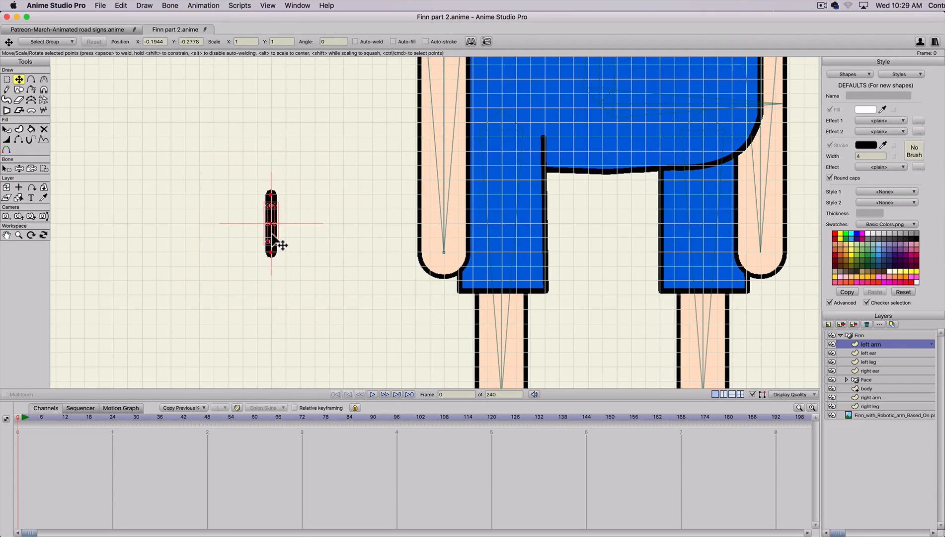
key("w")
left_click_drag(281, 242, 280, 245)
key("w")
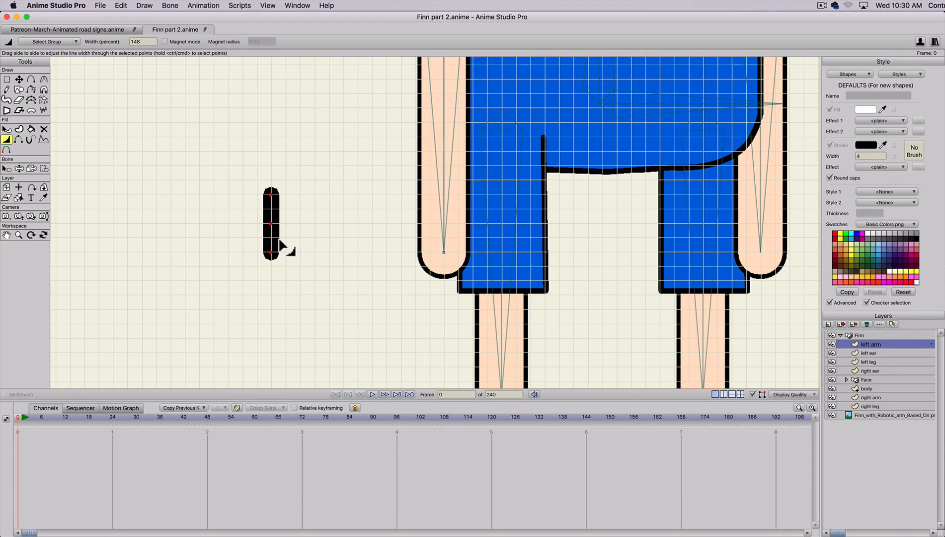
- Paste a copy of the black stroke over itself and set its stroke colour to the arm's skin tone with the eyedropper
key("super")
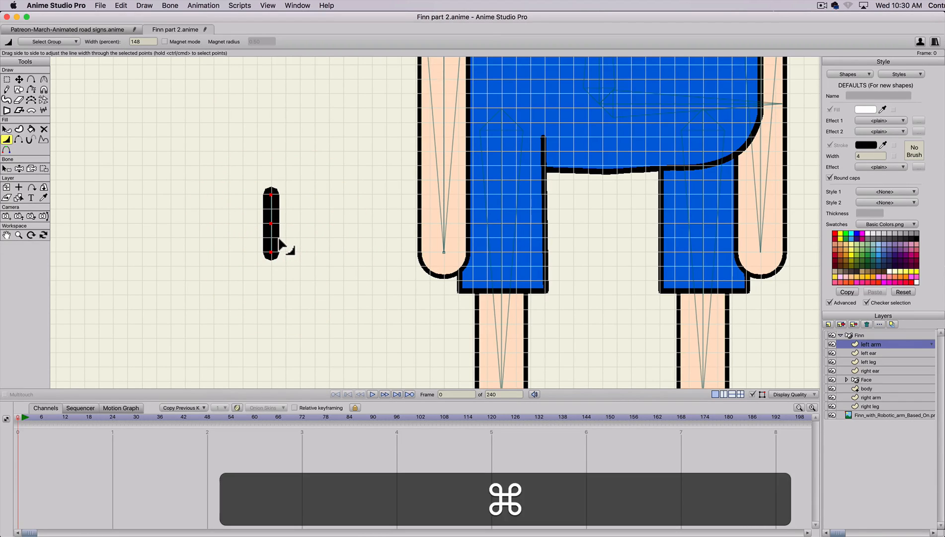
key("super+c")
key("super+v")
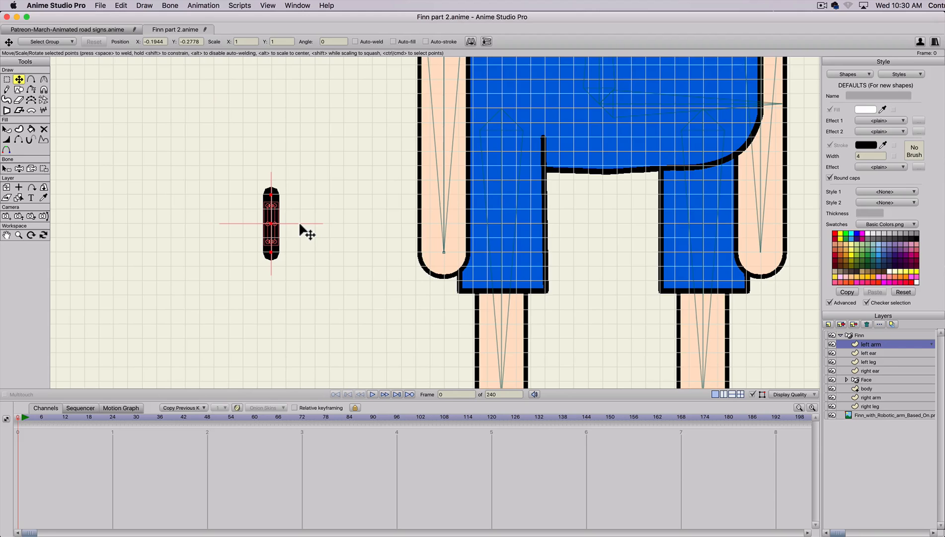
key("q")
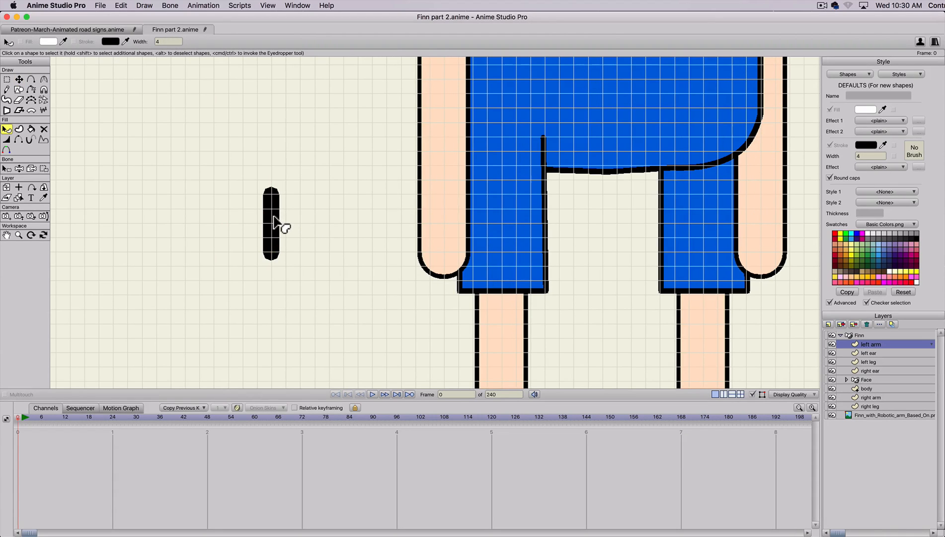
left_click(271, 217)
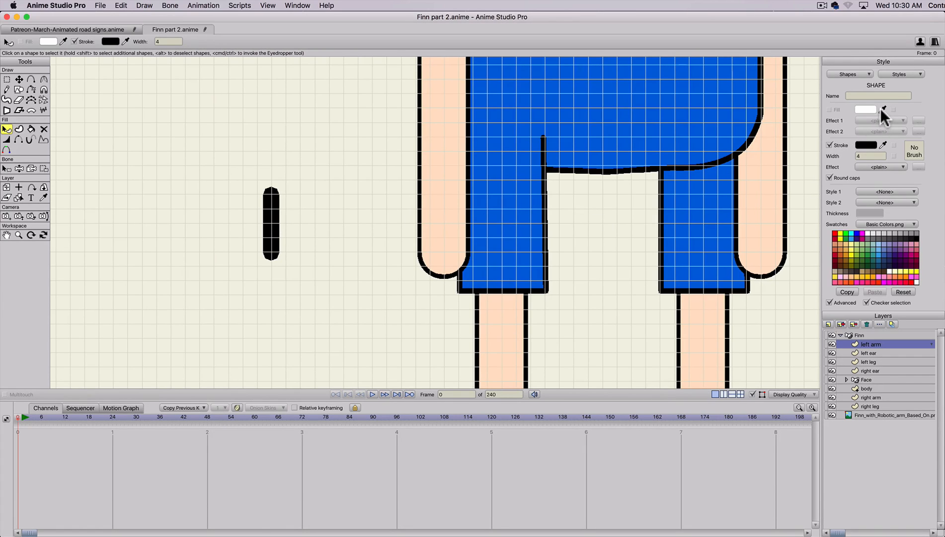
left_click(883, 145)
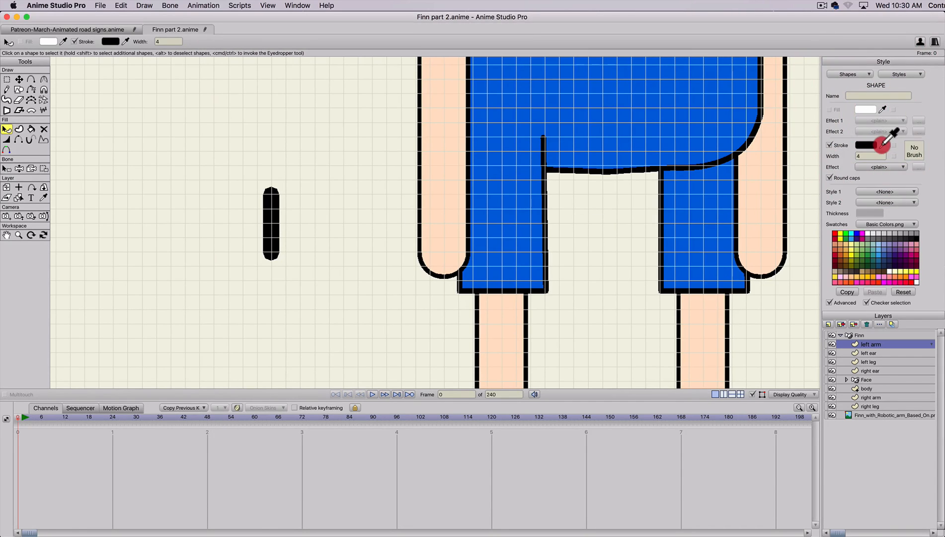
mouse_move(883, 145)
left_mouse_down()
mouse_move(562, 266)
mouse_move(452, 243)
left_mouse_up()
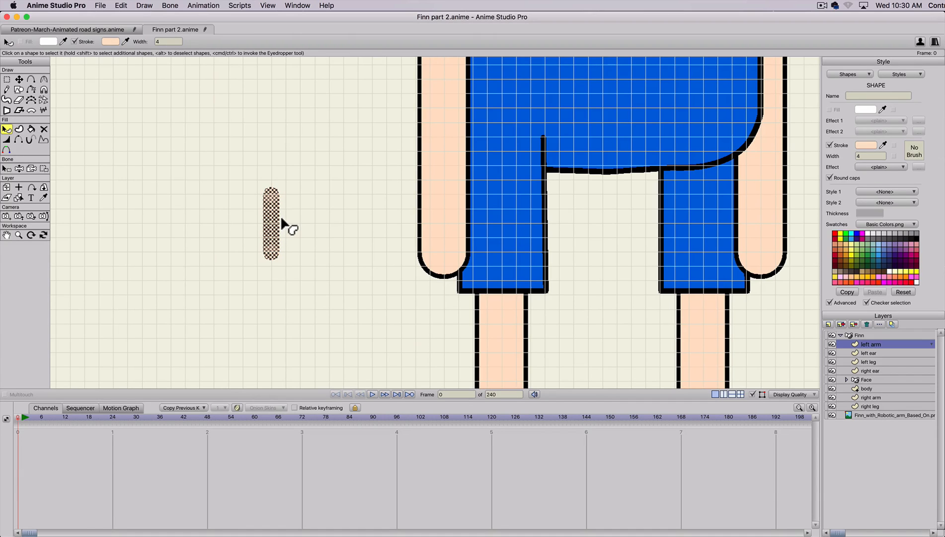
- Reduce the skin-coloured copy's line width to 102 percent so the black stroke forms an outline
key("t")
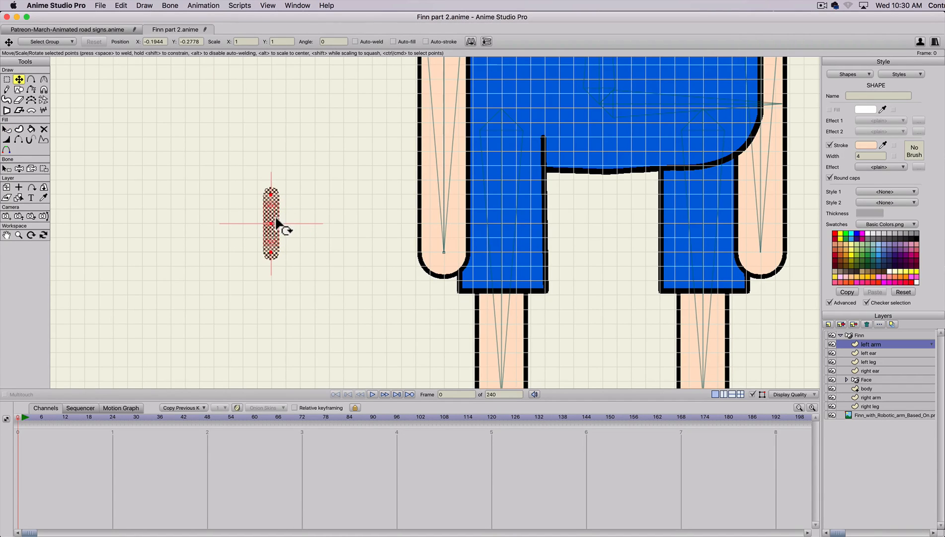
key("w")
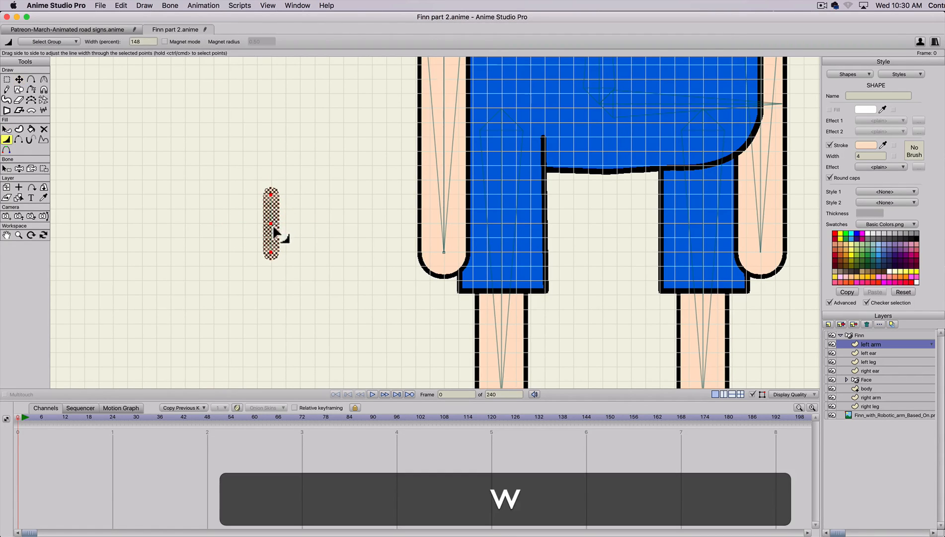
left_click_drag(274, 237, 260, 239)
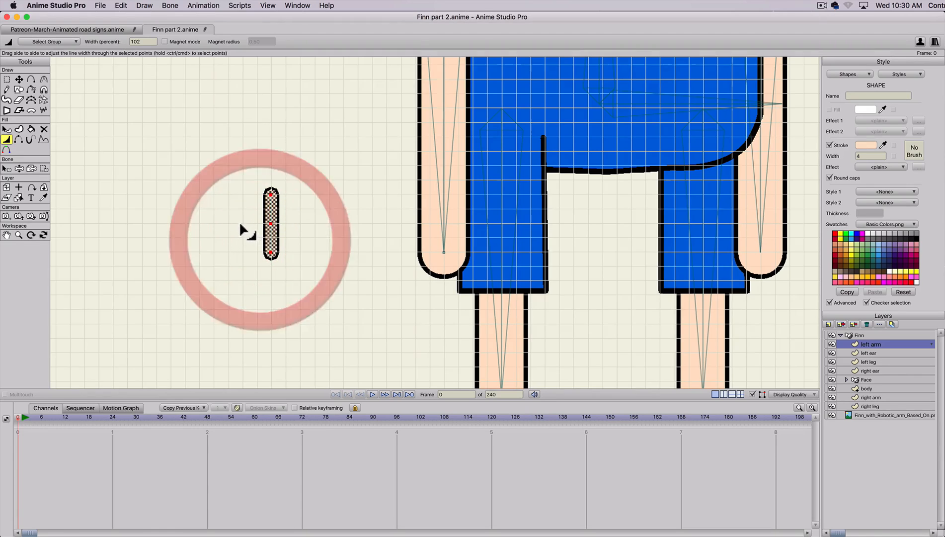
scroll(239, 224, "up", 1)
key("t")
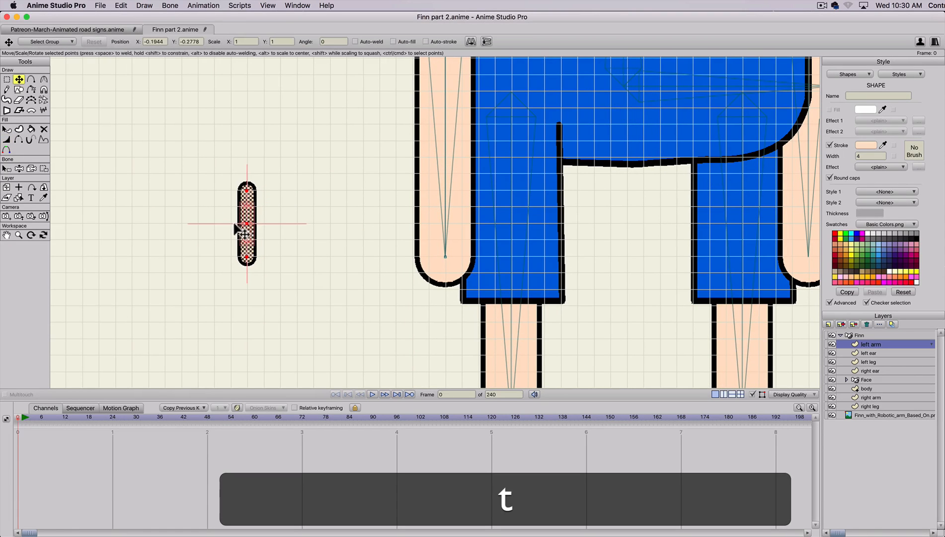
left_click(205, 223)
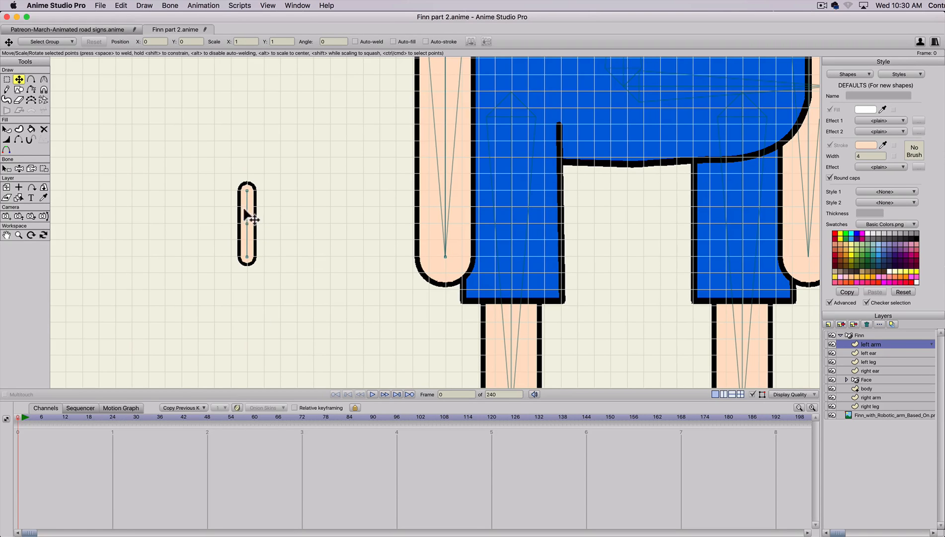
- Select all points of the finger and move it onto the outer side of the left arm's lower end
double_click(245, 224)
key("g")
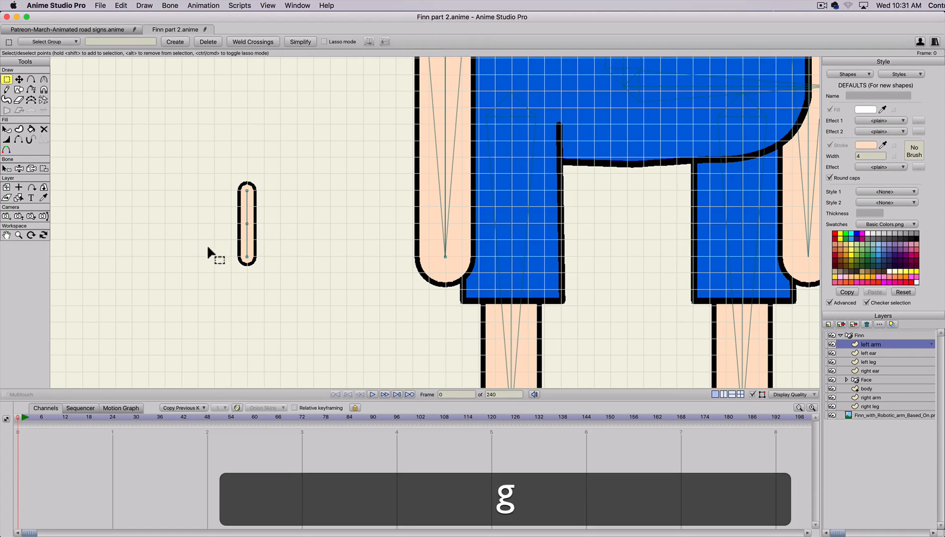
left_click_drag(241, 260, 274, 144)
key("t")
left_click_drag(244, 208, 418, 278)
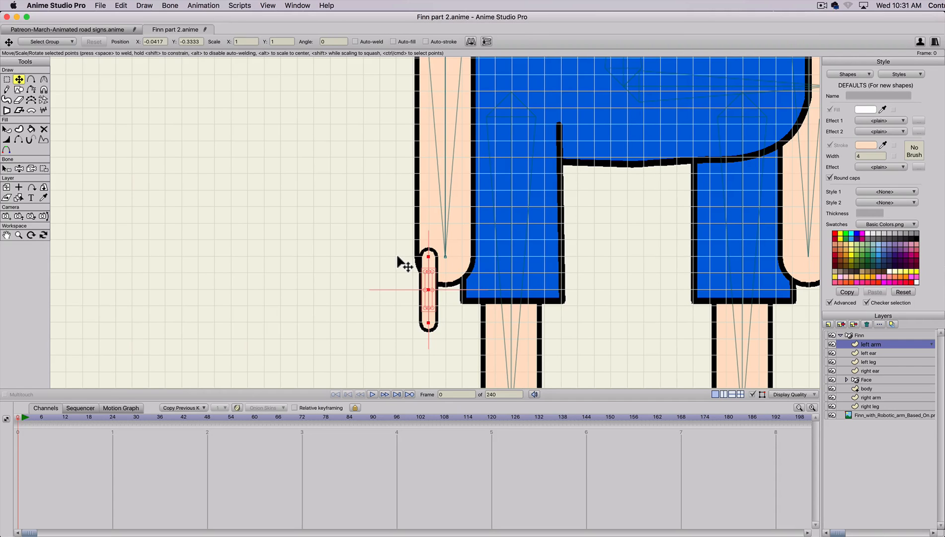
- Copy the finger and paste two duplicates beside it to make three fingers on the left arm
key("super")
key("super")
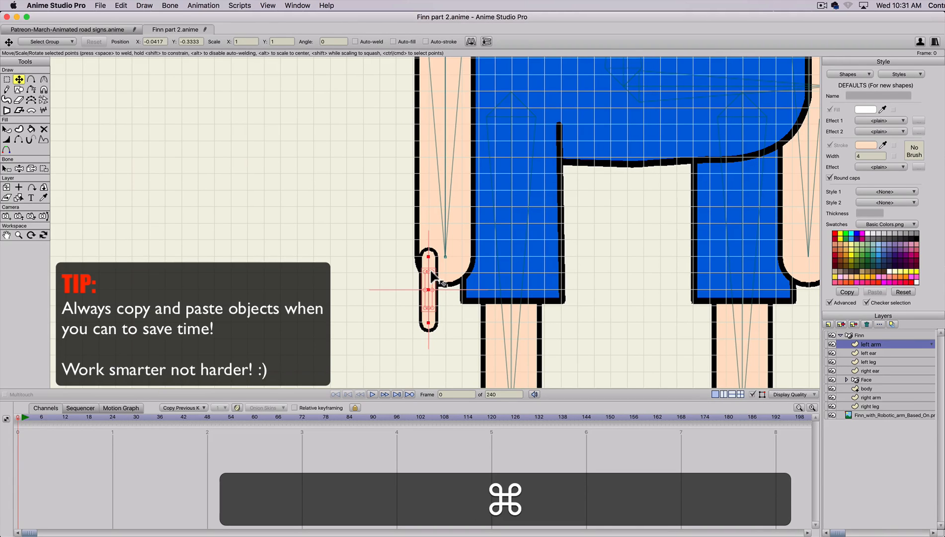
key("super+c")
key("super+v")
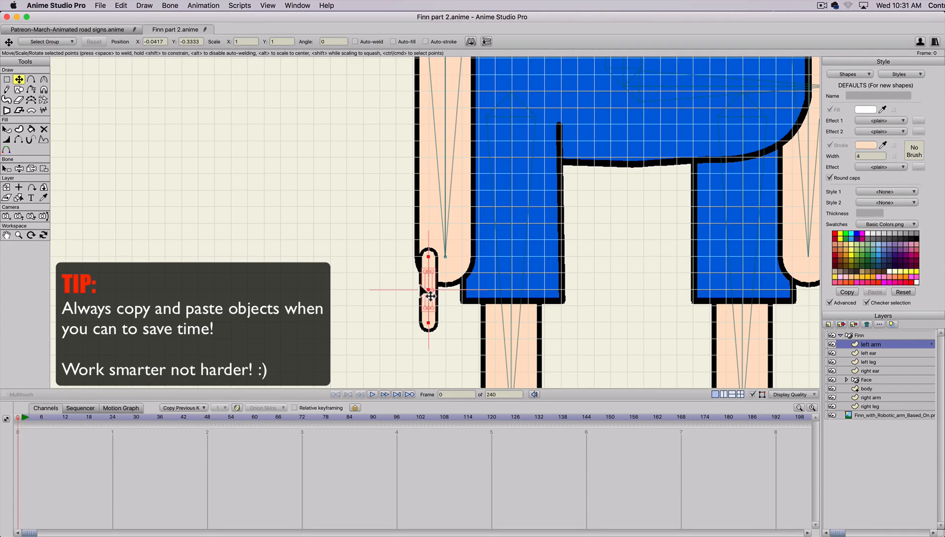
left_click_drag(427, 281, 461, 271)
key("super+v")
- Try to reposition the outermost finger, and undo the move
key("g")
left_click_drag(406, 233, 440, 333)
key("t")
left_click_drag(428, 272, 428, 297)
key("super+z")
key("super+t")
key("t")
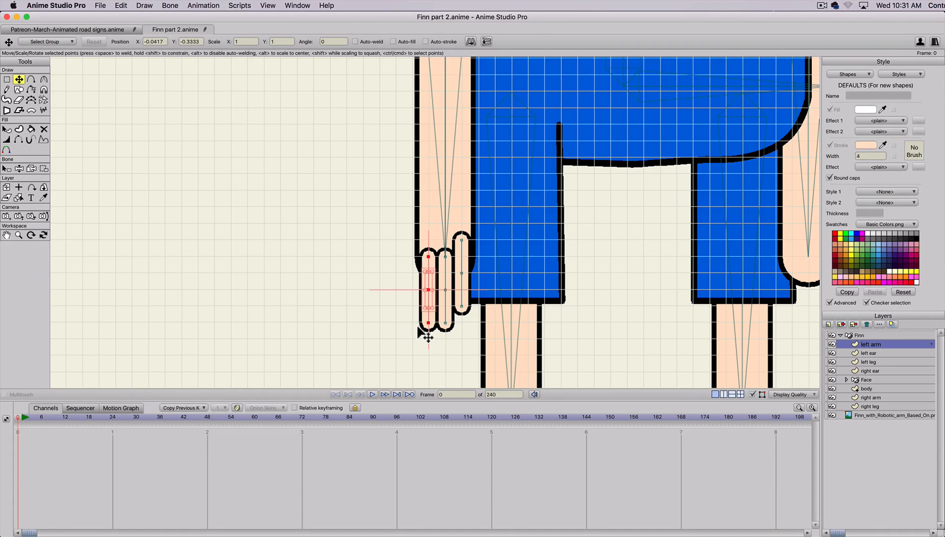
- Shorten the outermost finger by raising its lower end point to Y -0.3472
key("g")
left_click_drag(401, 330, 428, 312)
key("t")
left_click_drag(415, 246, 420, 259)
key("super+z")
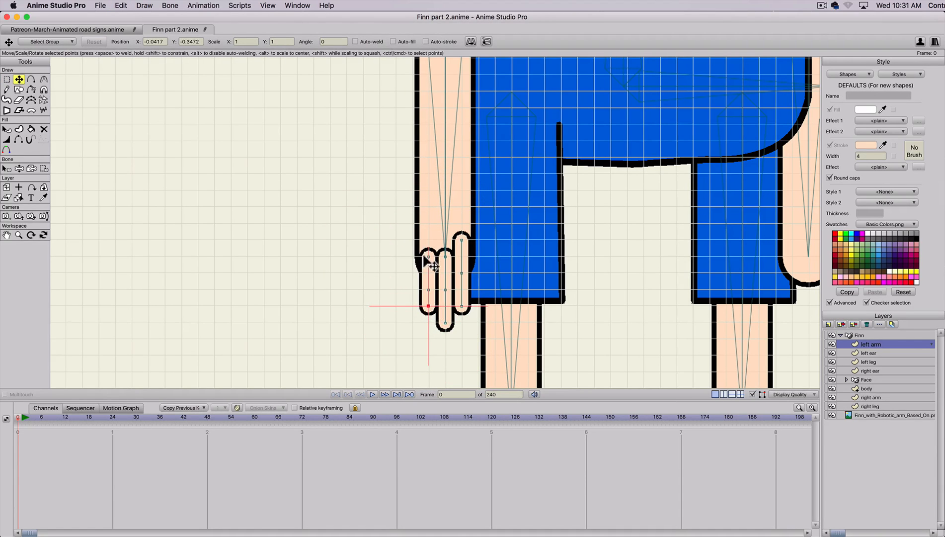
key("t")
- Shorten the middle finger by raising its lower end point level with the outermost finger's tip
key("g")
left_click(445, 319)
key("t")
left_click(447, 321)
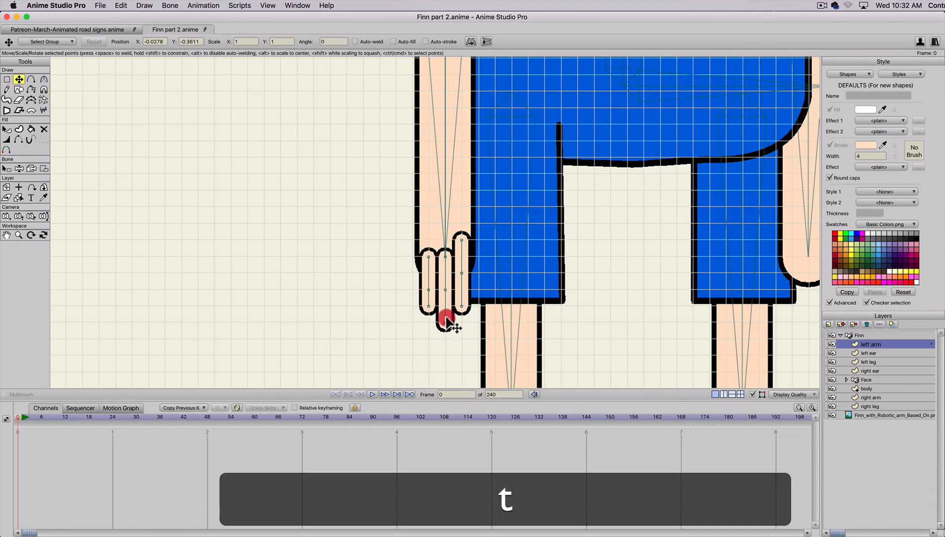
left_click_drag(447, 322, 447, 306)
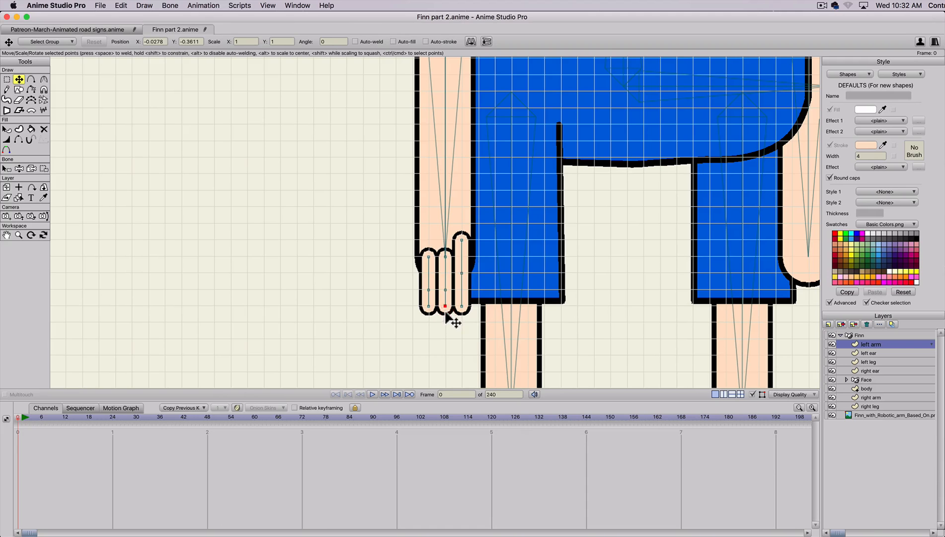
- Lower the innermost finger's top point level with the other fingers and move its middle point down to Y -0.3333
key("g")
left_click(463, 247)
key("t")
left_click(461, 250)
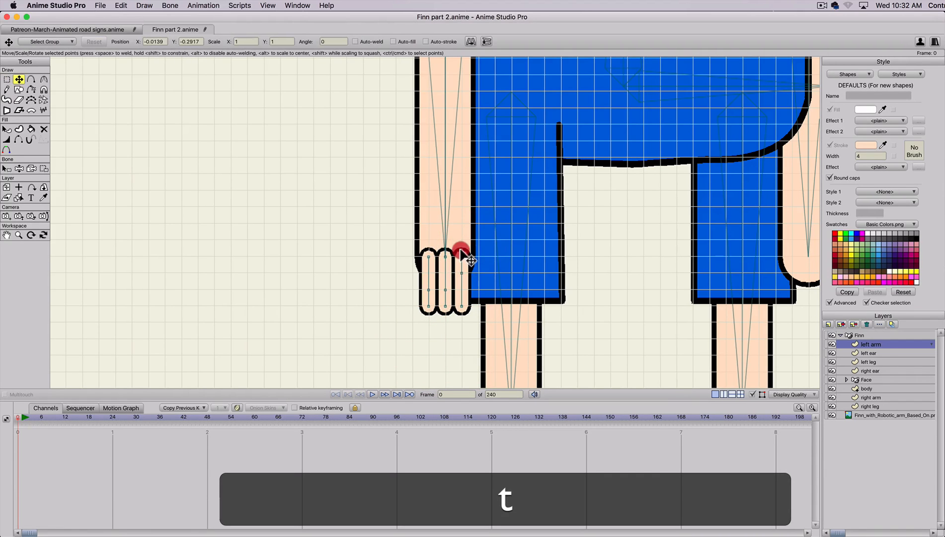
left_click_drag(461, 250, 463, 292)
key("t")
key("g")
key("t")
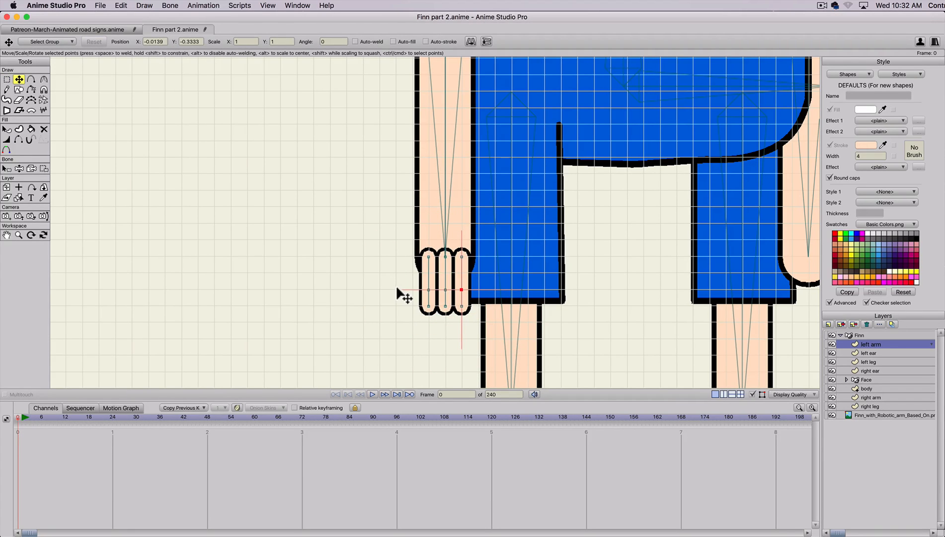
- Select the middle points of all three fingers and adjust their curvature to about 0.0478
key("g")
left_click_drag(472, 276, 426, 293)
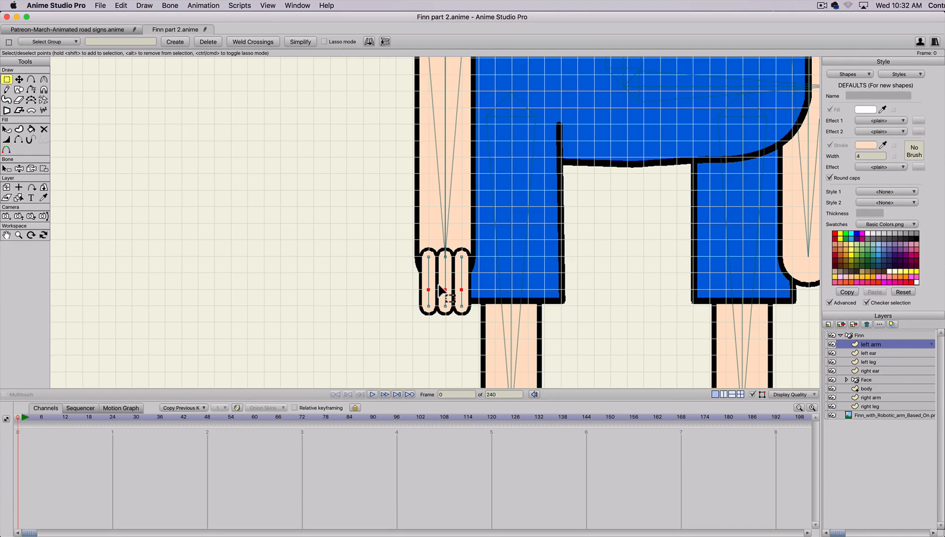
key("c")
mouse_move(442, 290)
left_mouse_down()
mouse_move(478, 289)
mouse_move(446, 280)
left_mouse_up()
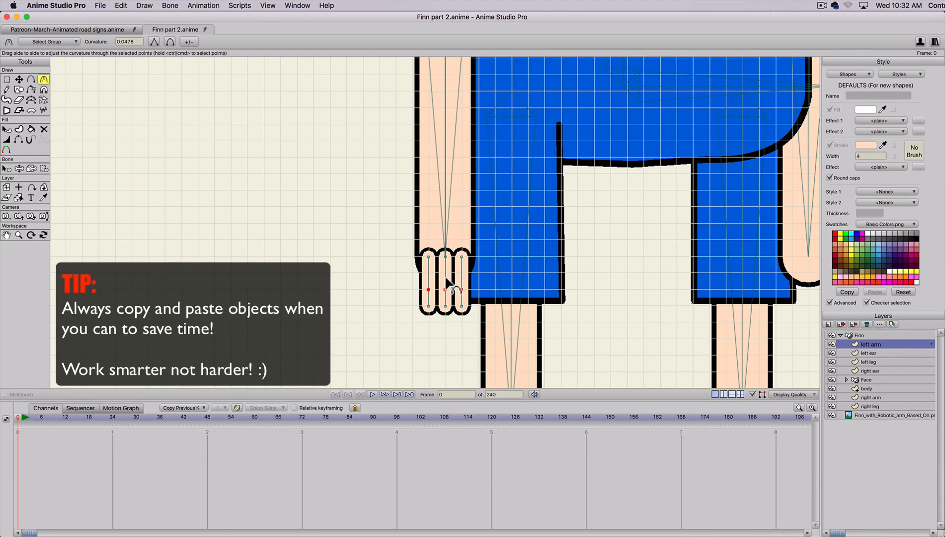
- On the Finn bone layer, add a two-bone chain down the outermost finger as a child of the left forearm bone
key("b")
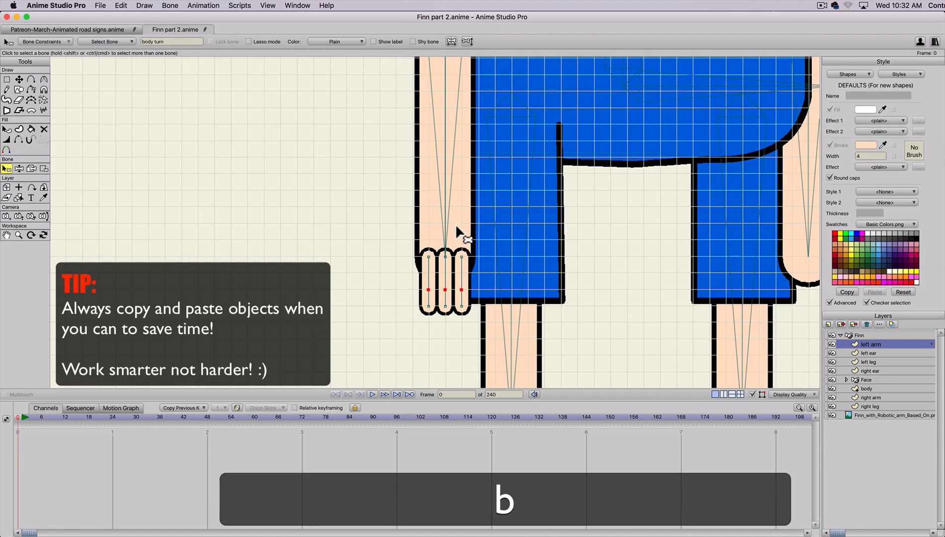
left_click(444, 204)
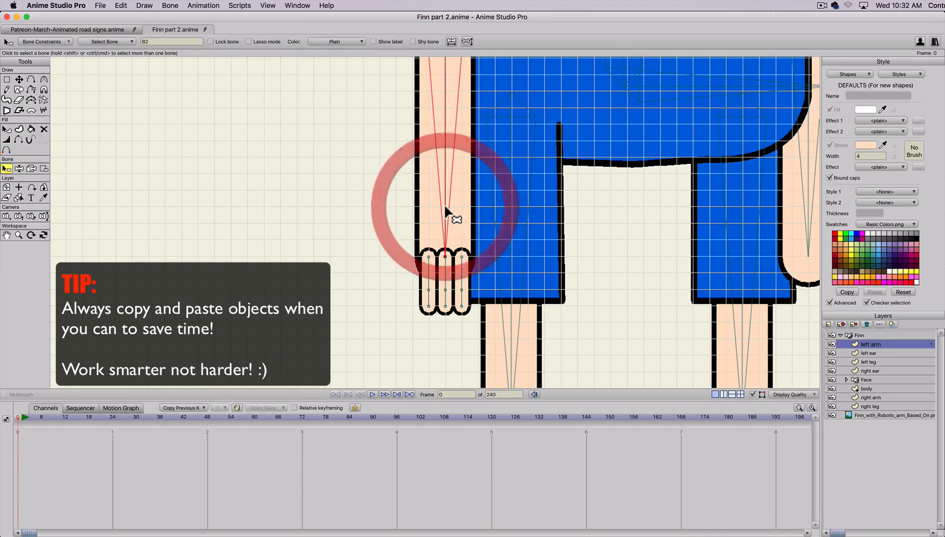
left_click(858, 333)
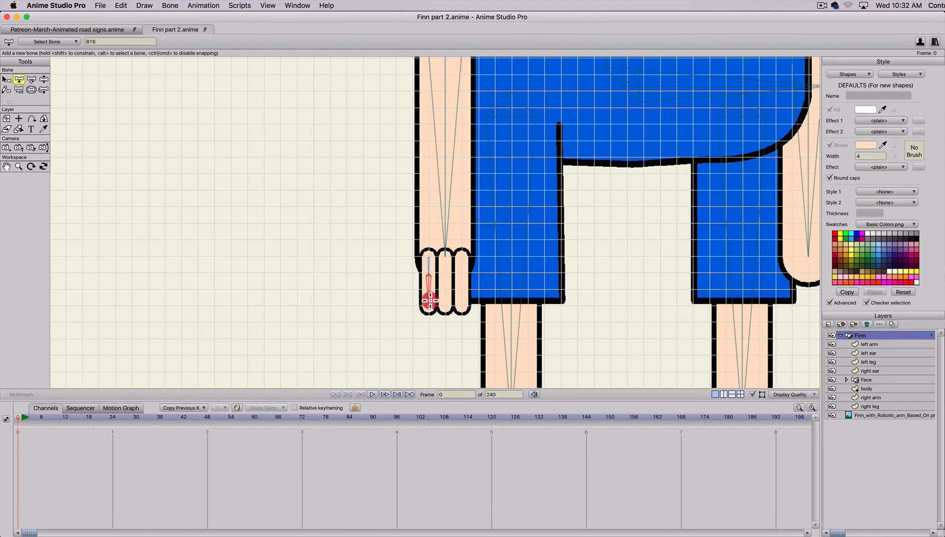
left_click_drag(430, 301, 430, 300)
- Add a two-bone chain down the middle finger, parented to the left forearm bone
key("b")
left_click(446, 242)
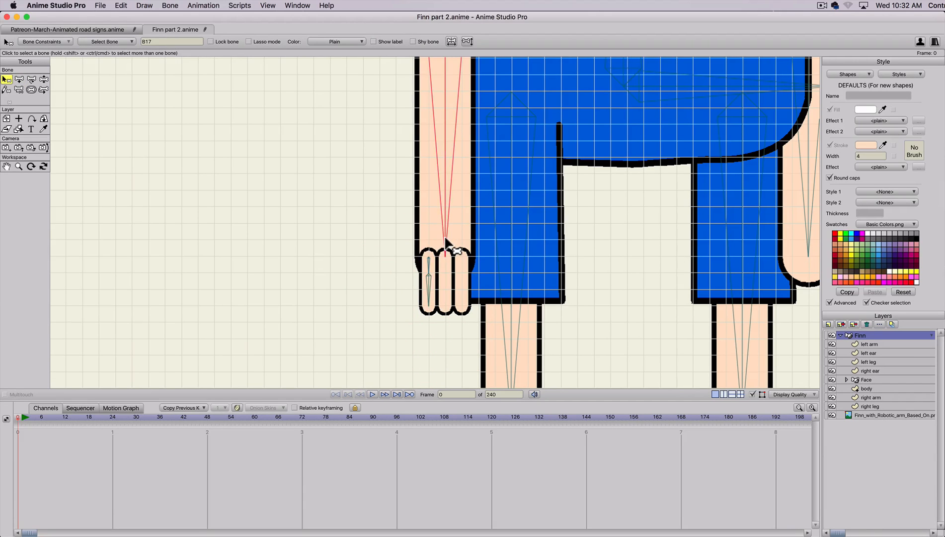
key("a")
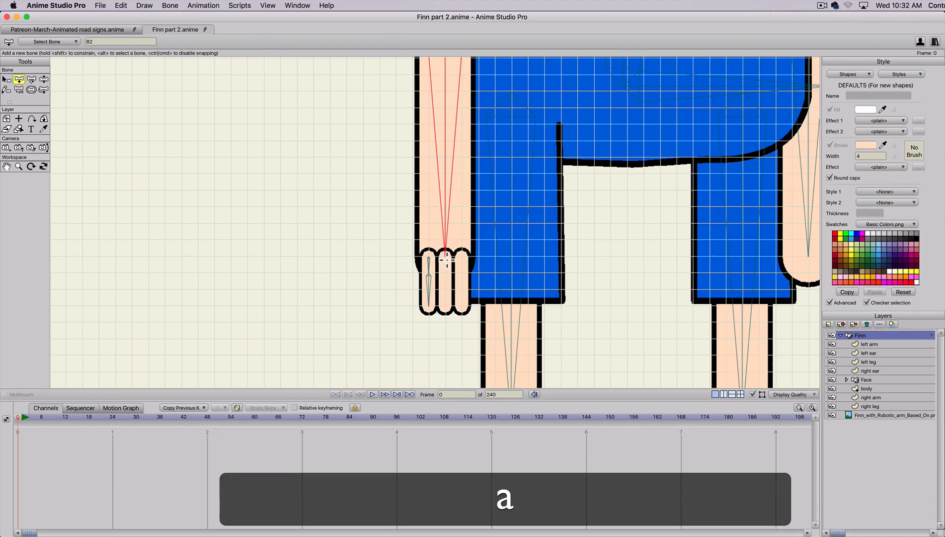
left_click_drag(446, 259, 447, 274)
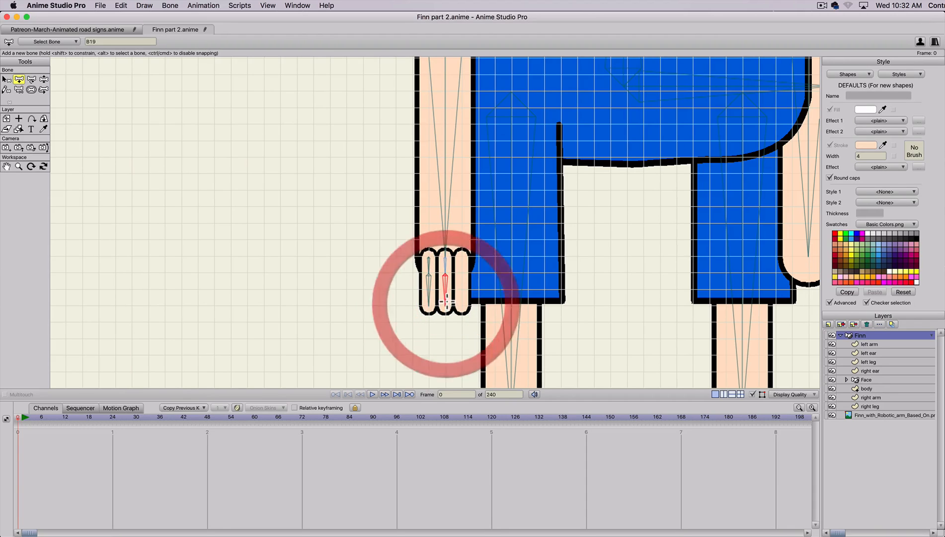
- Add a two-bone chain down the innermost finger, parented to the left forearm bone
key("b")
left_click(445, 230)
key("a")
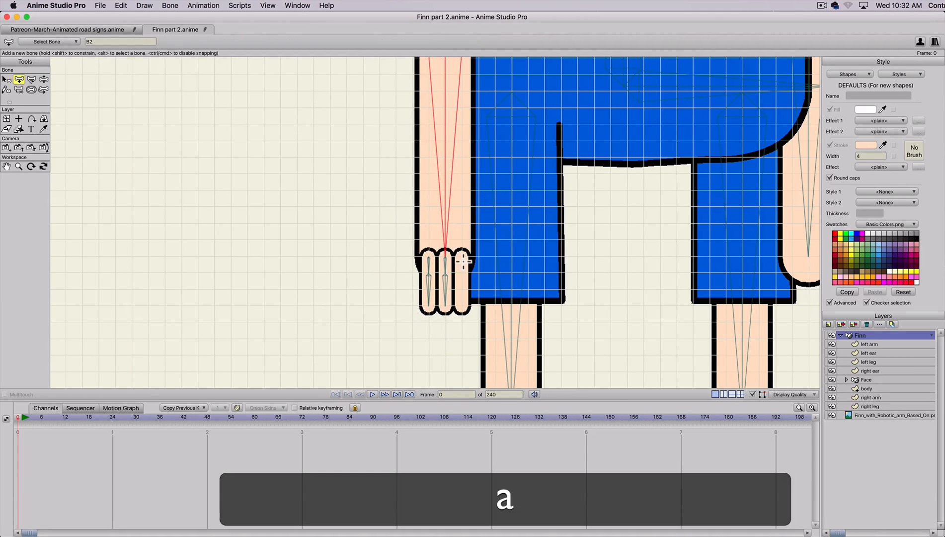
left_click_drag(463, 311, 462, 309)
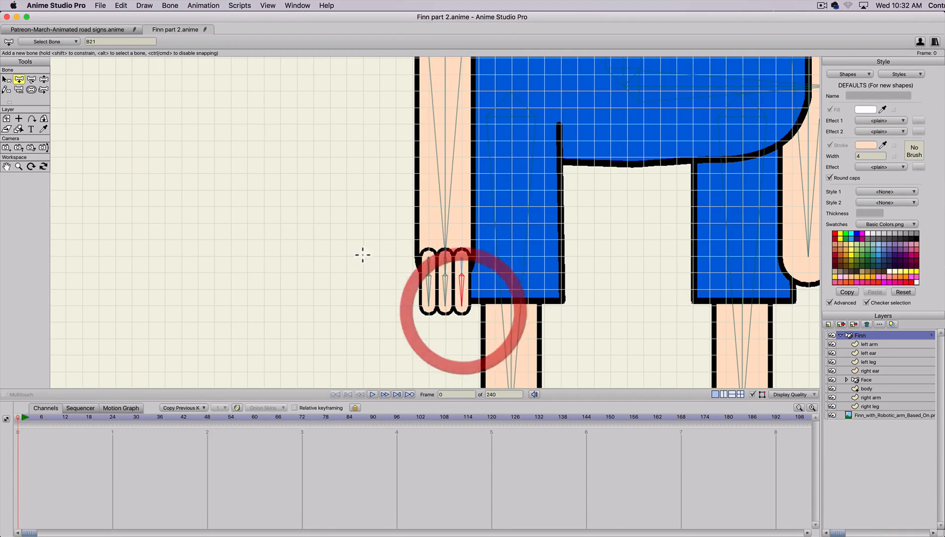
- Reduce the bone strength of all six finger bones to 0
key("b")
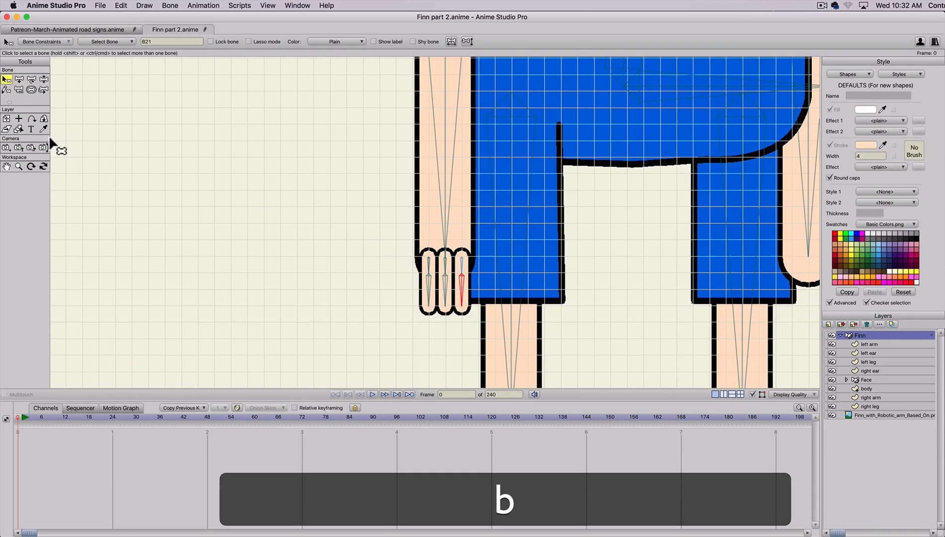
left_click(31, 90)
left_click_drag(462, 304, 241, 315)
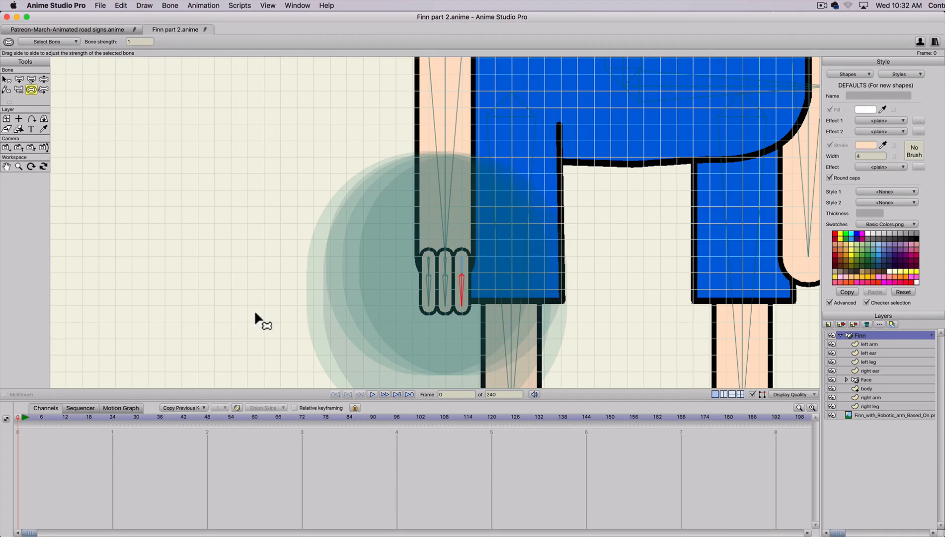
left_click_drag(445, 281, 336, 289)
left_click_drag(445, 266, 324, 284)
left_click_drag(445, 286, 355, 283)
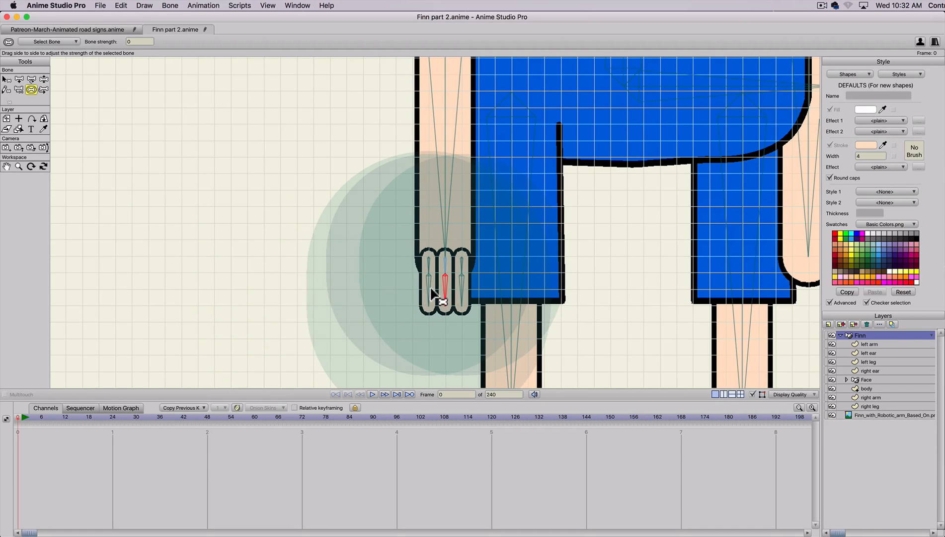
left_click_drag(429, 291, 255, 286)
left_click_drag(427, 266, 298, 271)
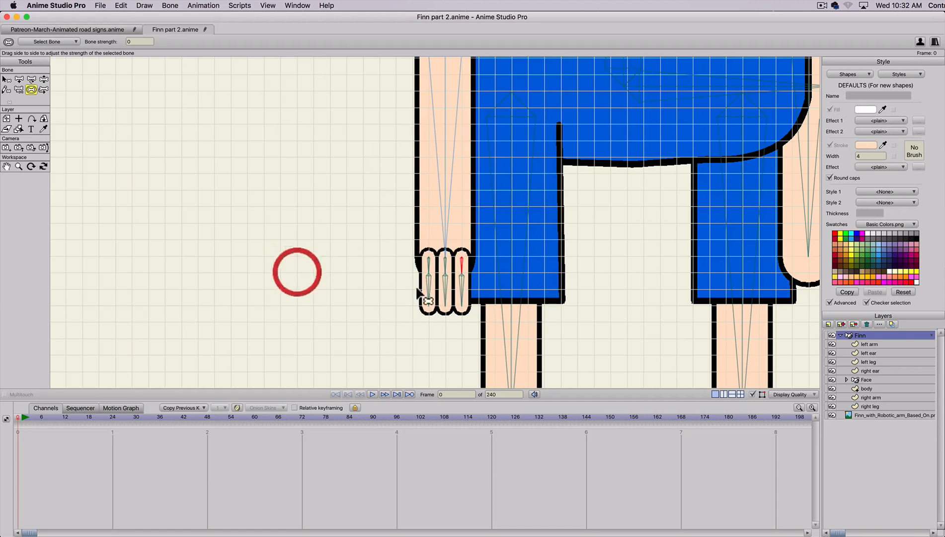
left_click_drag(455, 291, 350, 291)
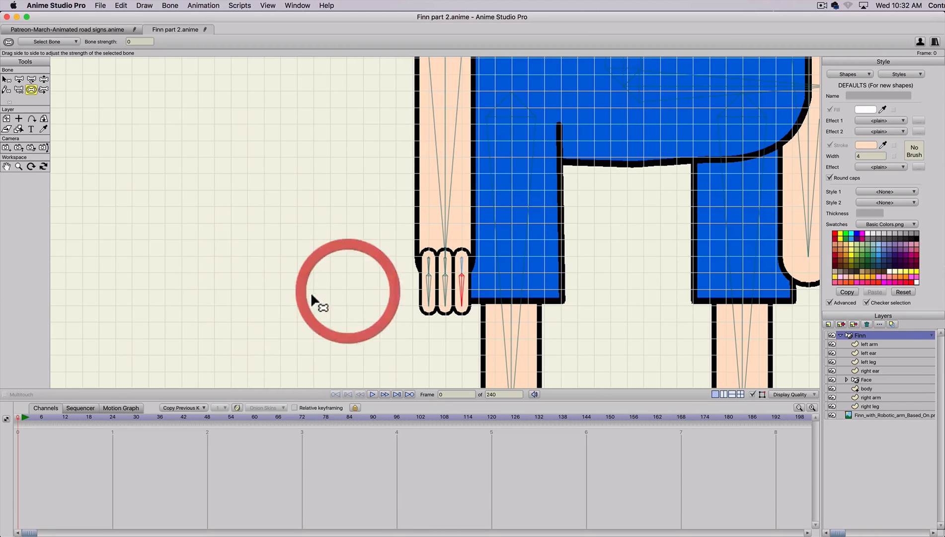
- On the left arm layer, bind the outermost finger's top point to that finger's upper bone
left_click(864, 344)
key("b")
left_click(429, 272)
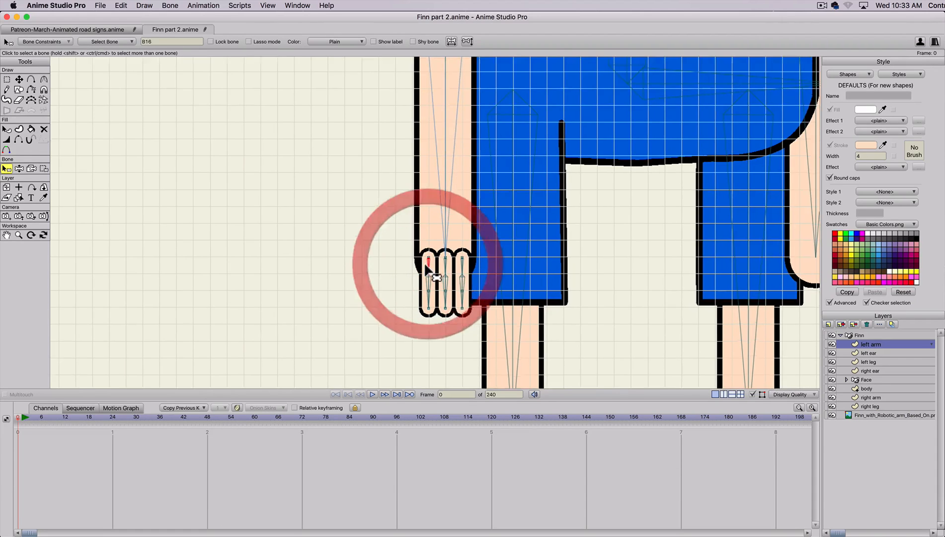
key("g")
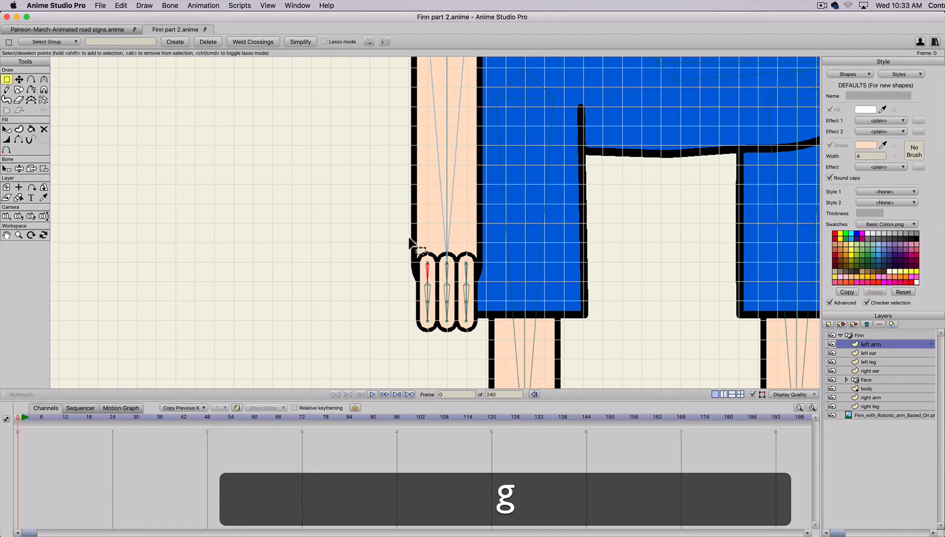
left_click(432, 268)
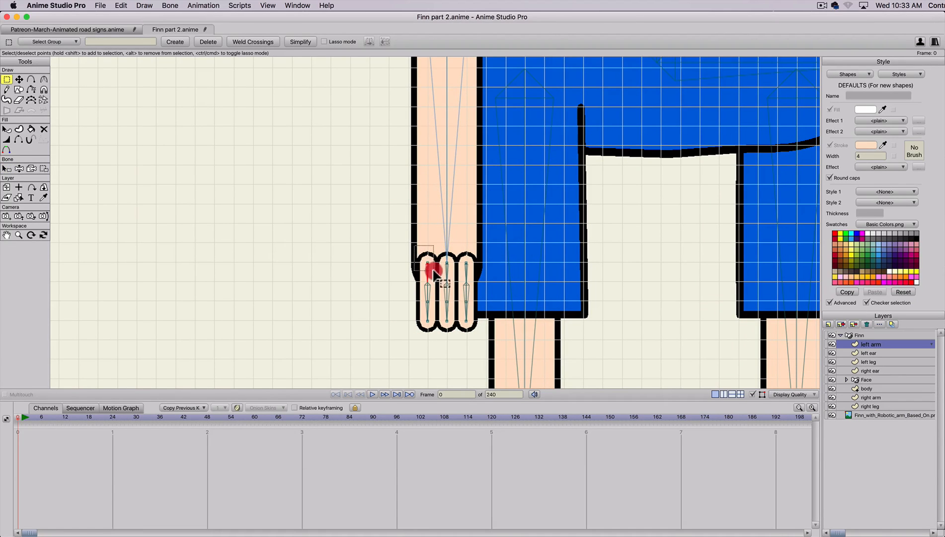
left_click(37, 169)
left_click(173, 42)
- Bind the outermost finger's middle and lower points to that finger's lower bone
key("b")
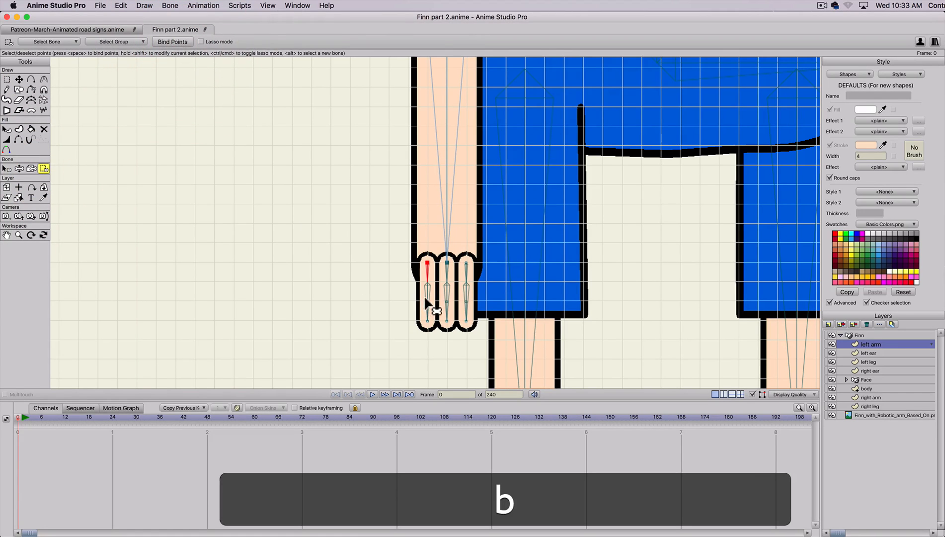
left_click(426, 294)
key("g")
left_click(419, 338)
left_click_drag(433, 281, 431, 283)
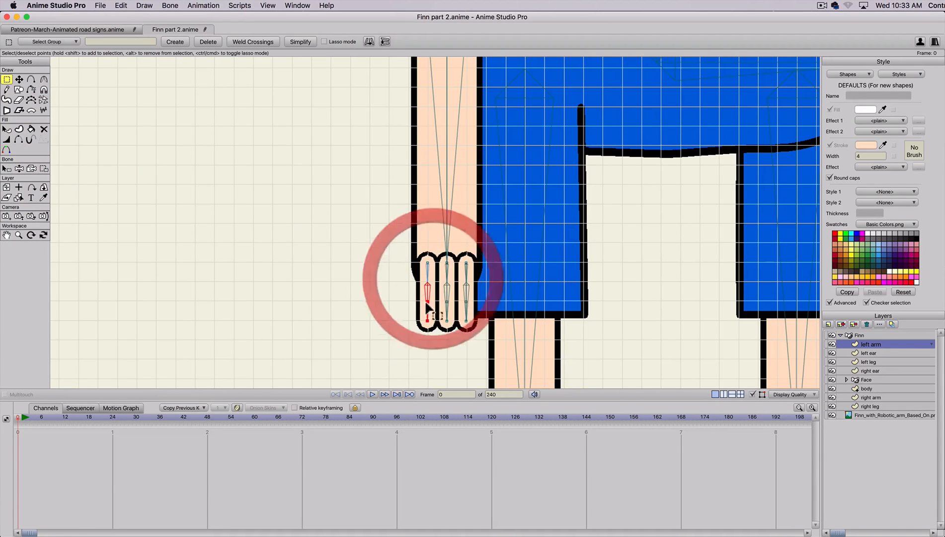
left_click(43, 169)
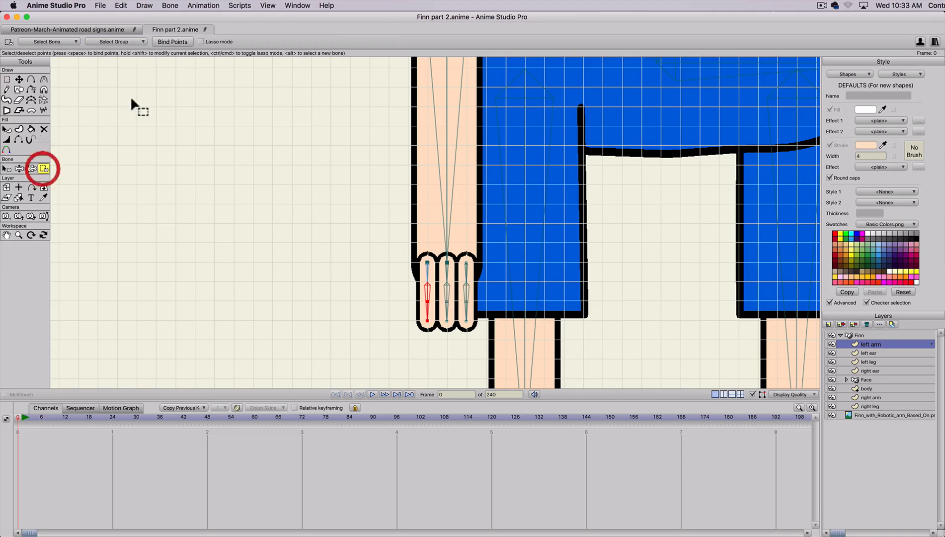
left_click(171, 43)
- Bind the middle finger's top point to that finger's upper bone
key("b")
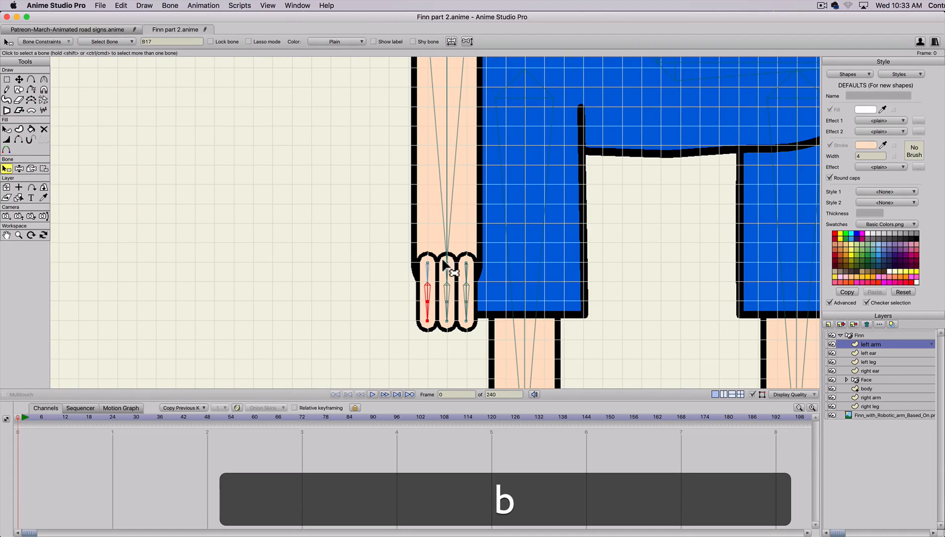
left_click(449, 272)
key("g")
left_click_drag(442, 256, 454, 274)
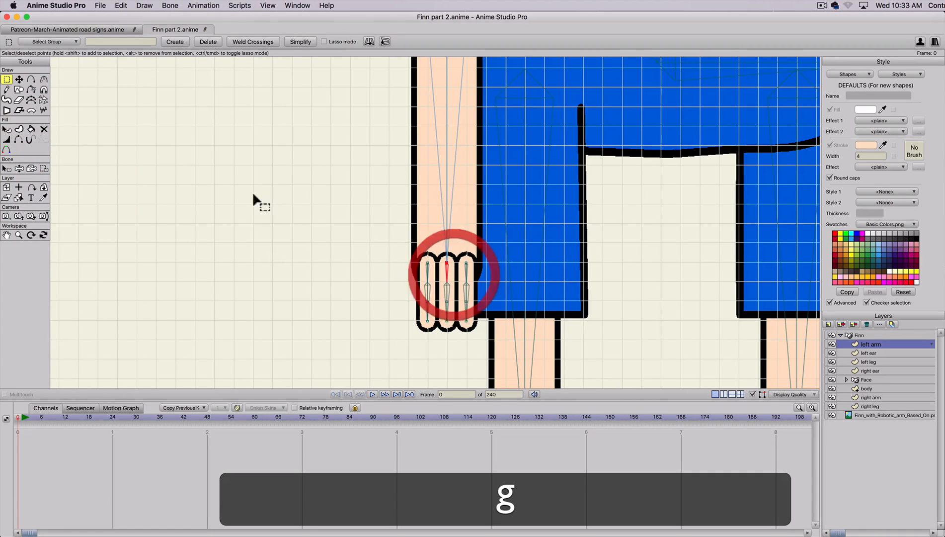
left_click(44, 169)
left_click(172, 42)
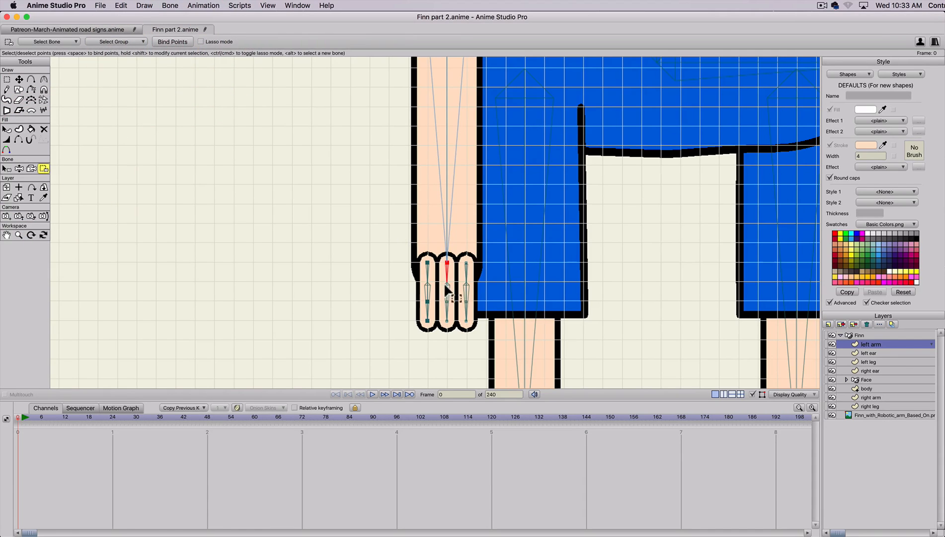
- Bind the middle finger's middle and lower points to that finger's lower bone
key("b")
left_click(446, 302)
key("g")
left_click_drag(438, 336, 450, 300)
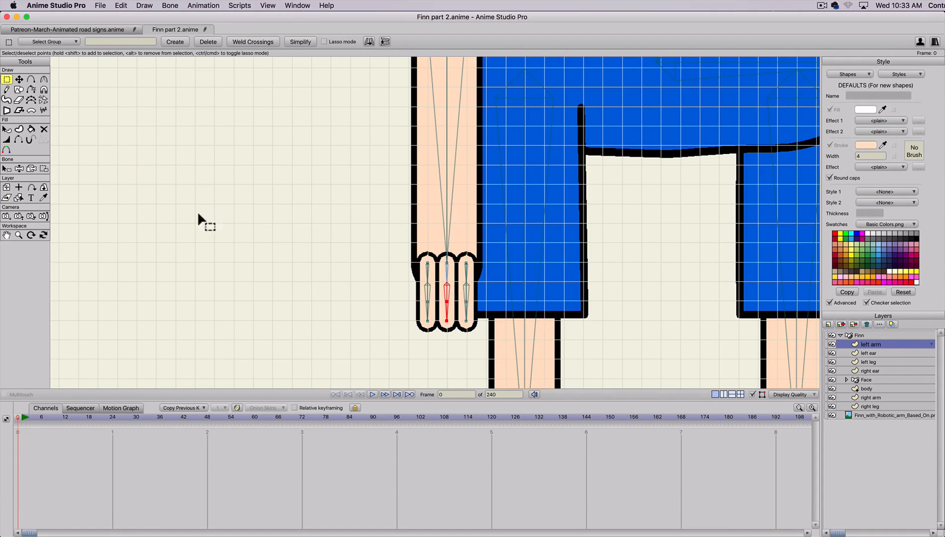
left_click(44, 168)
left_click(169, 41)
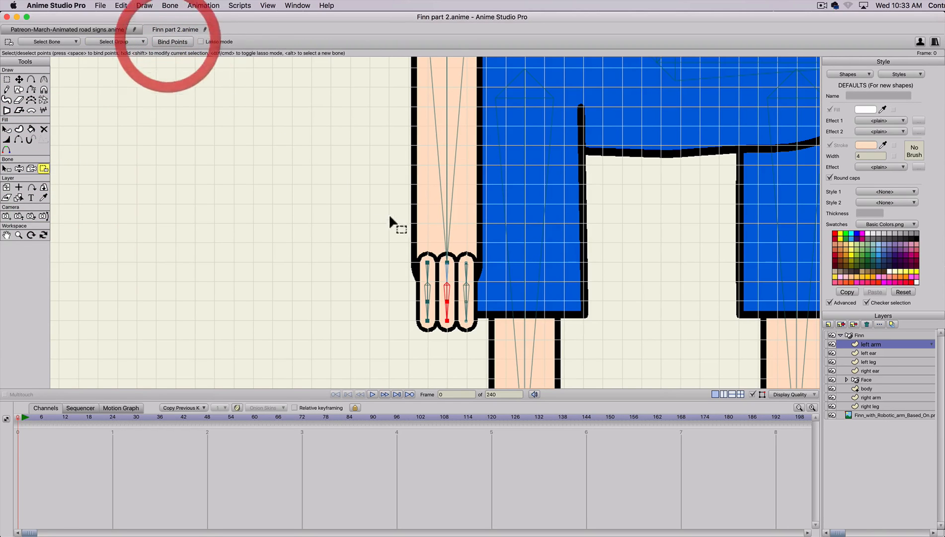
- Bind the innermost finger's top point to that finger's upper bone
key("b")
left_click(465, 270)
key("g")
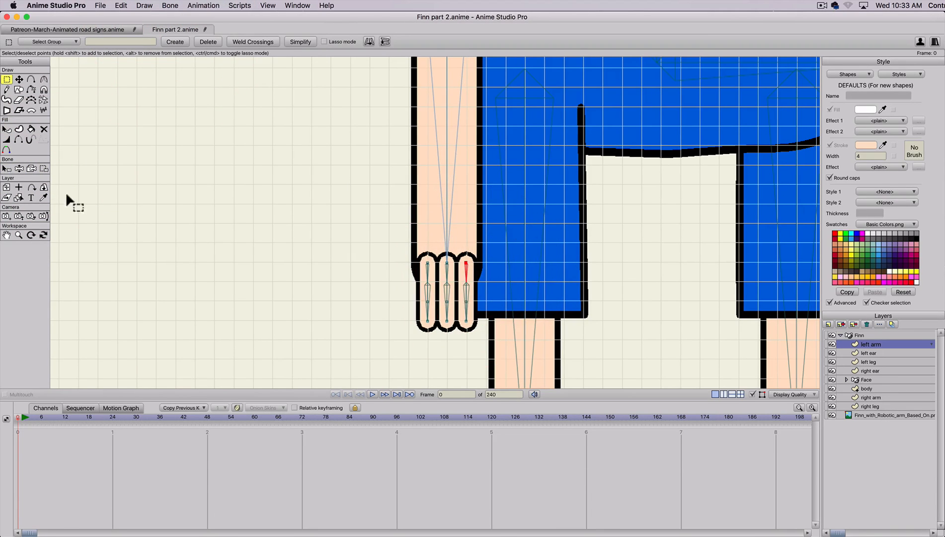
left_click(45, 168)
left_click(184, 42)
- Bind the innermost finger's middle and lower points to that finger's lower bone
key("b")
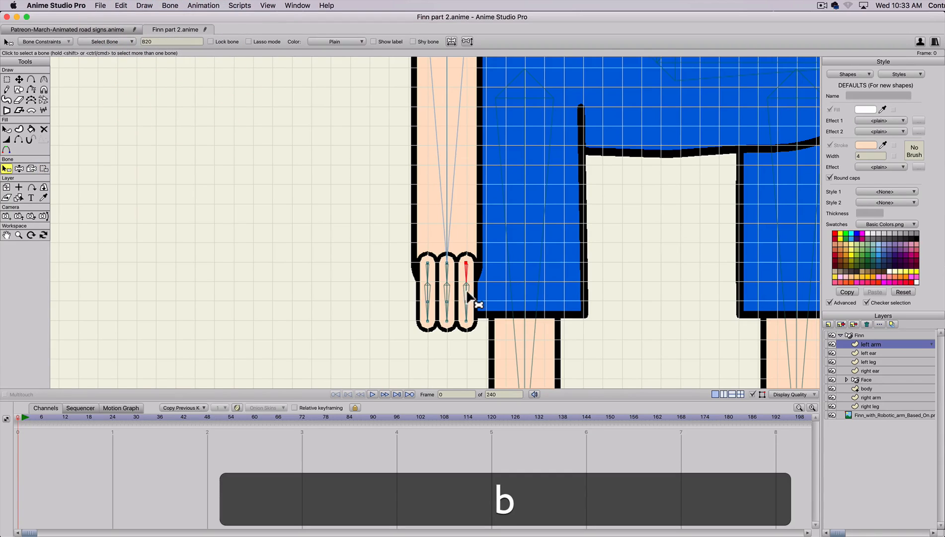
left_click(466, 294)
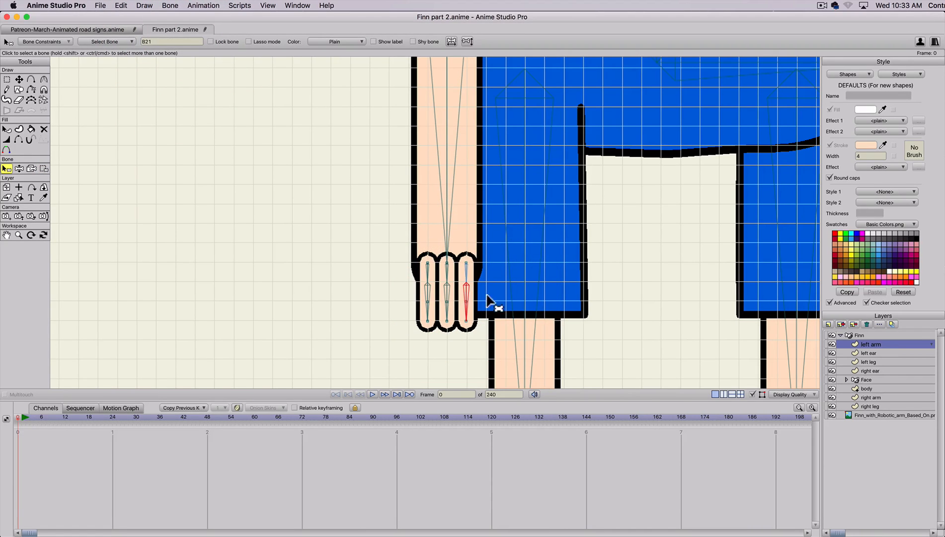
key("g")
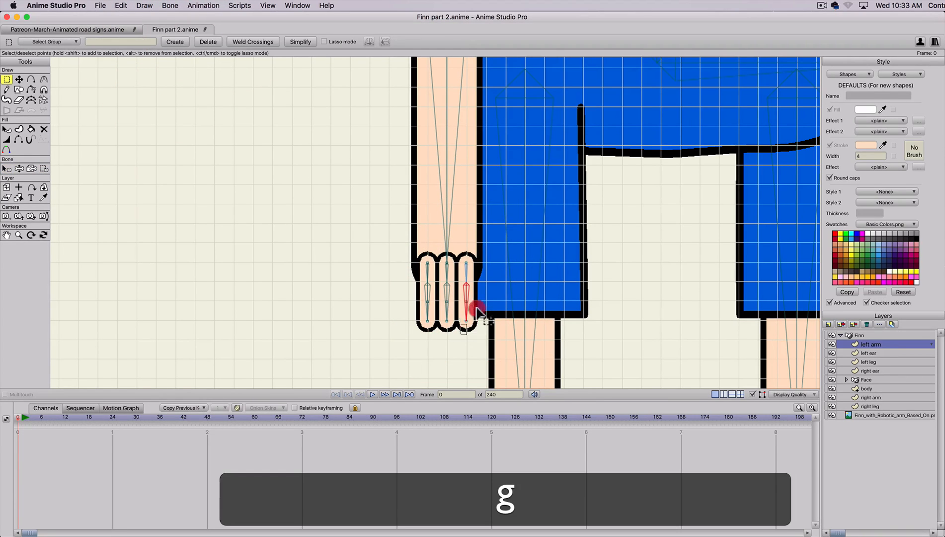
left_click_drag(476, 309, 481, 285)
left_click(43, 166)
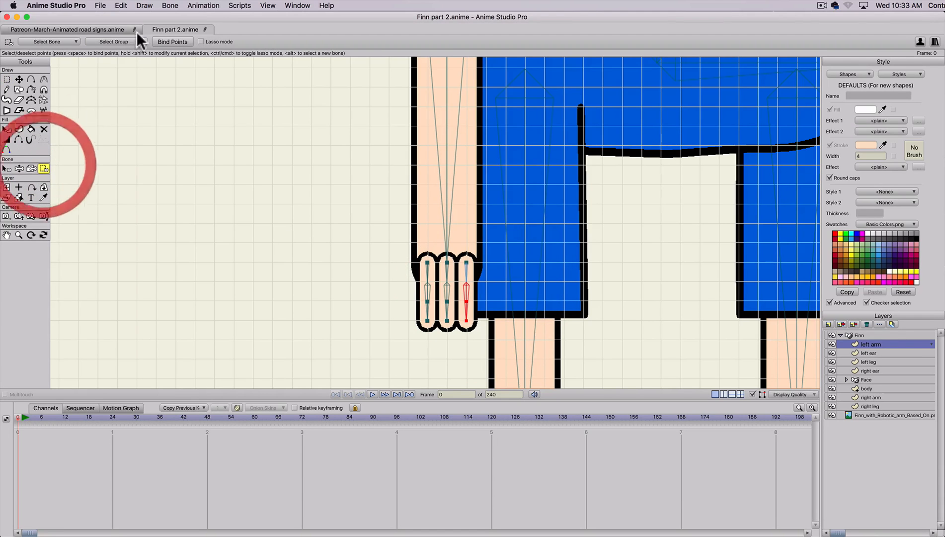
left_click(181, 42)
- Test the finger rig by bending the fingers with Manipulate Bones, and undo the bends
key("z")
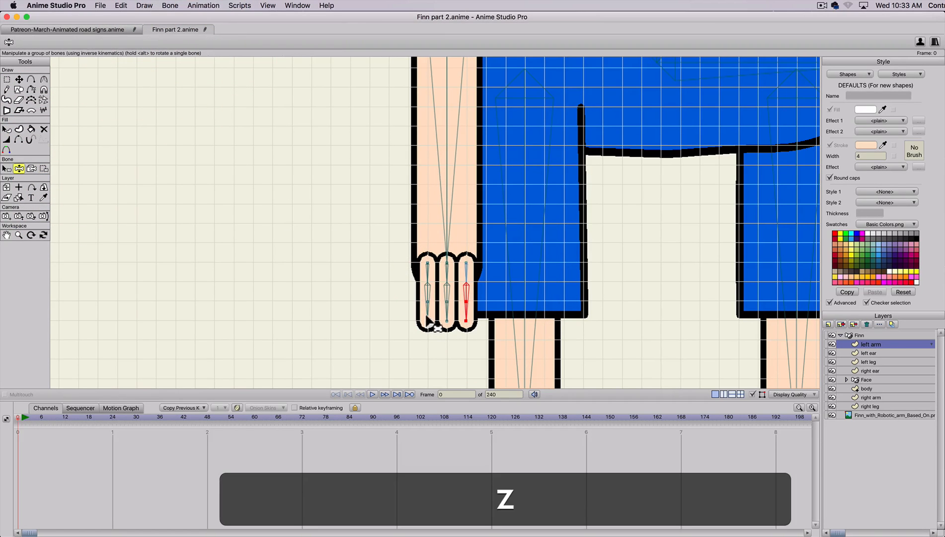
left_click_drag(432, 318, 443, 262)
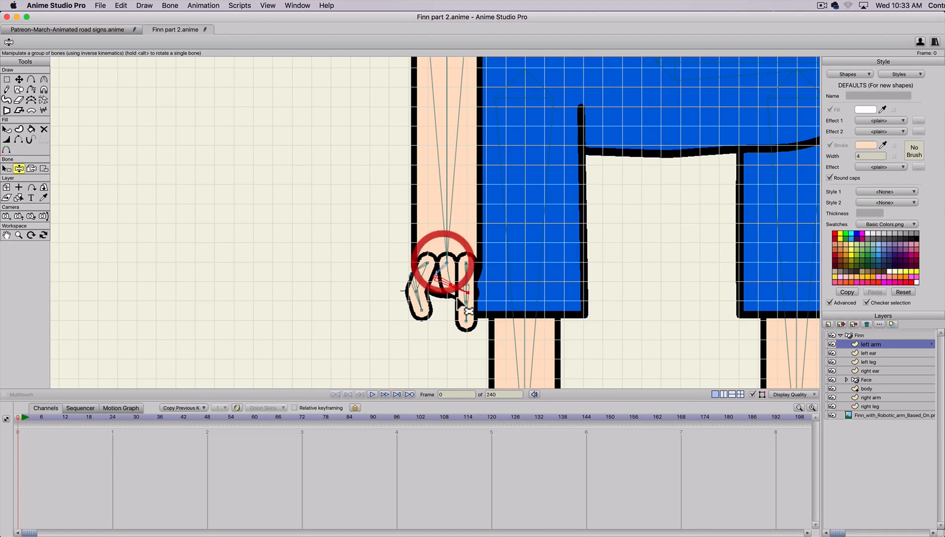
left_click_drag(465, 307, 476, 299)
key("super+z")
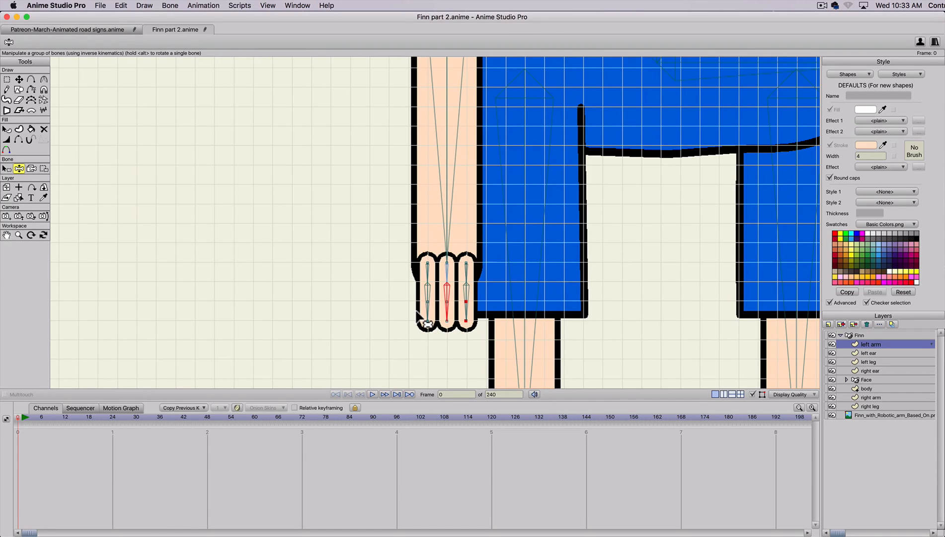
- Try raising the middle points of all three fingers to the joints between their upper and lower bones
key("g")
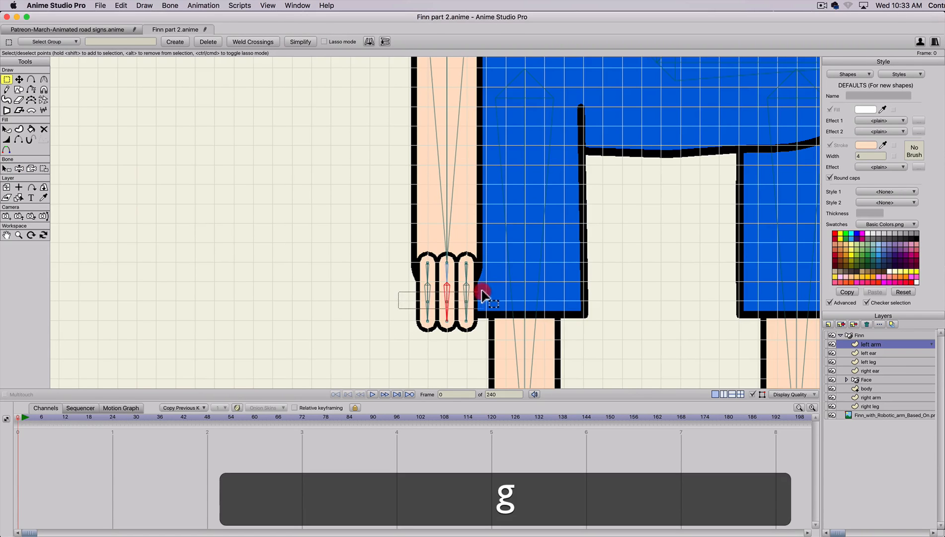
left_click_drag(482, 293, 480, 298)
key("t")
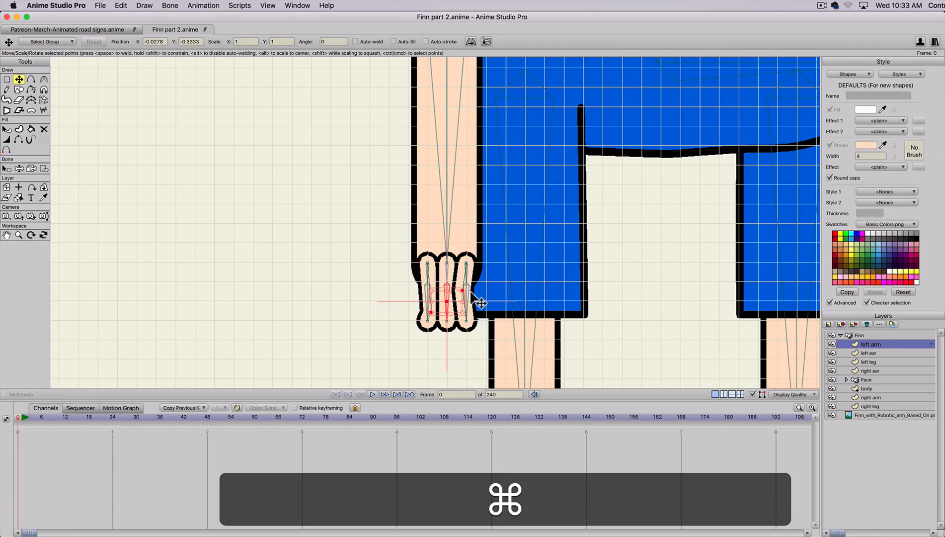
key("super+t")
key("t")
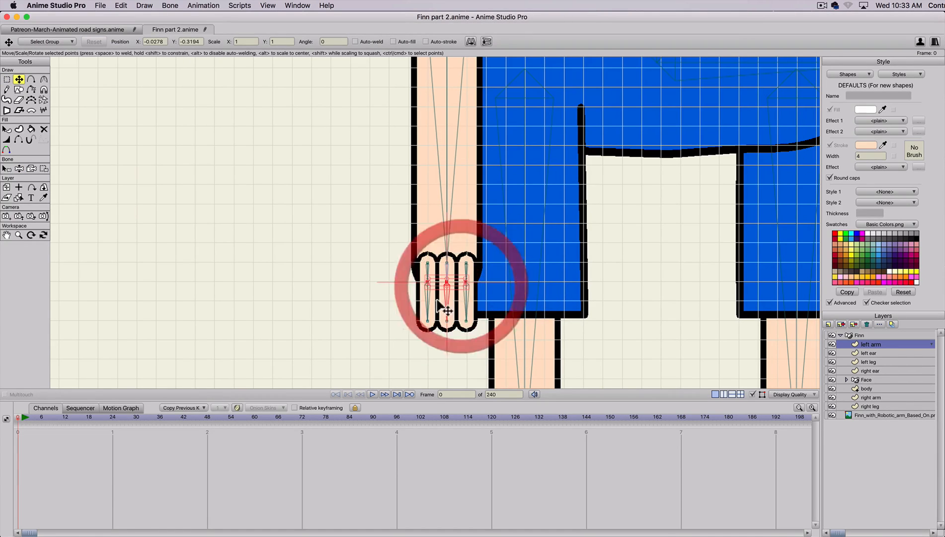
- Test the outermost finger's bend with its raised middle point using Manipulate Bones, and undo the bend
key("z")
left_click_drag(422, 306, 384, 331)
key("super+z")
key("super+z")
- Lower the middle points of all three fingers back to Y -0.3333
key("g")
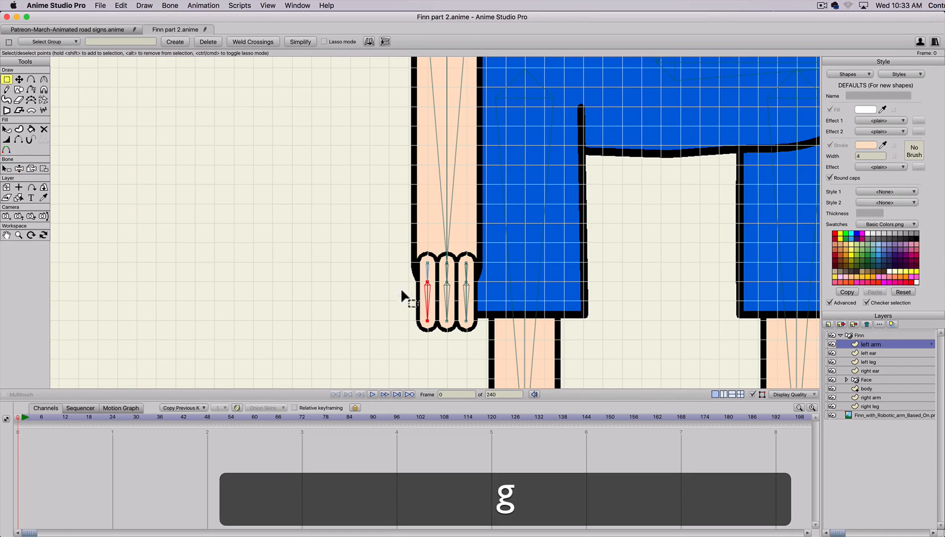
left_click_drag(479, 279, 468, 285)
key("t")
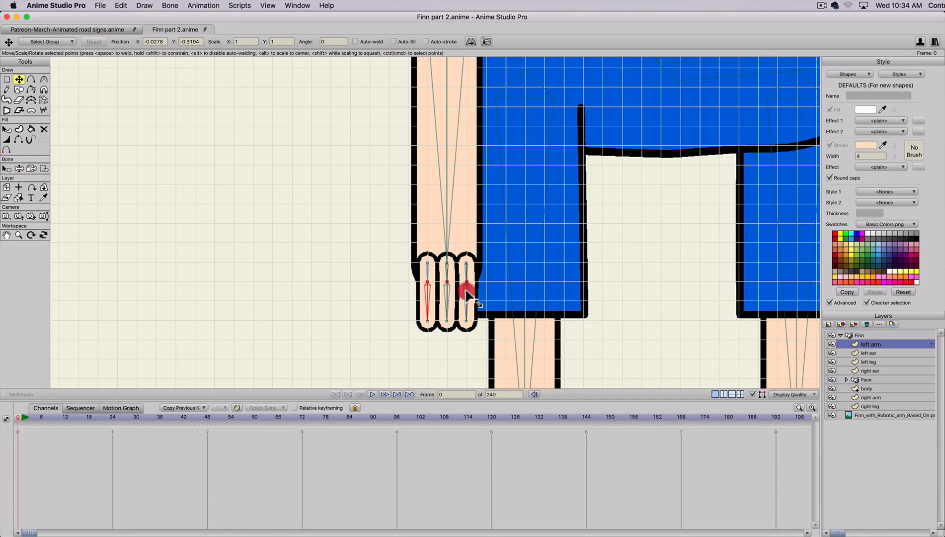
left_click(467, 297)
key("super+z")
key("super+t")
key("t")
left_click(453, 301)
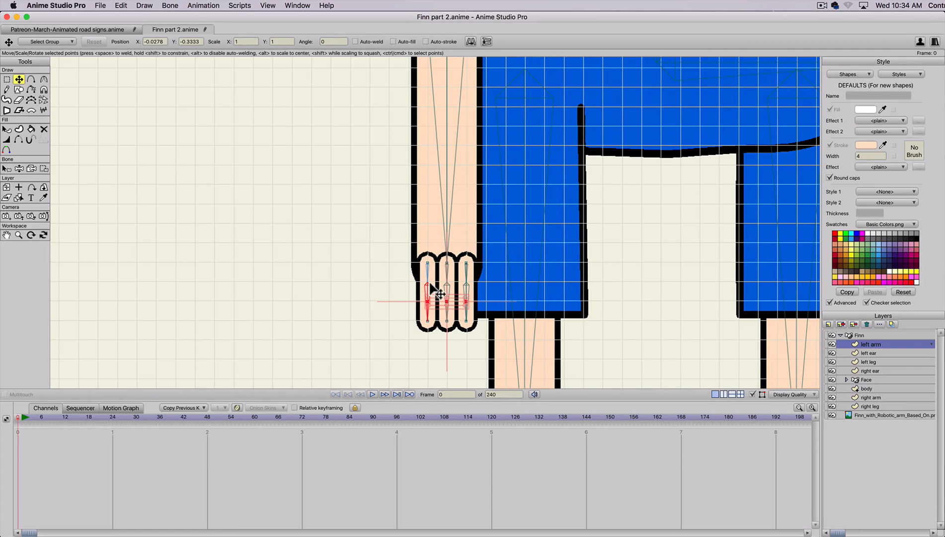
key("t")
- On the Finn bone layer, shorten the outermost finger's lower bone and stretch its upper bone down to the finger's middle point
left_click(846, 335)
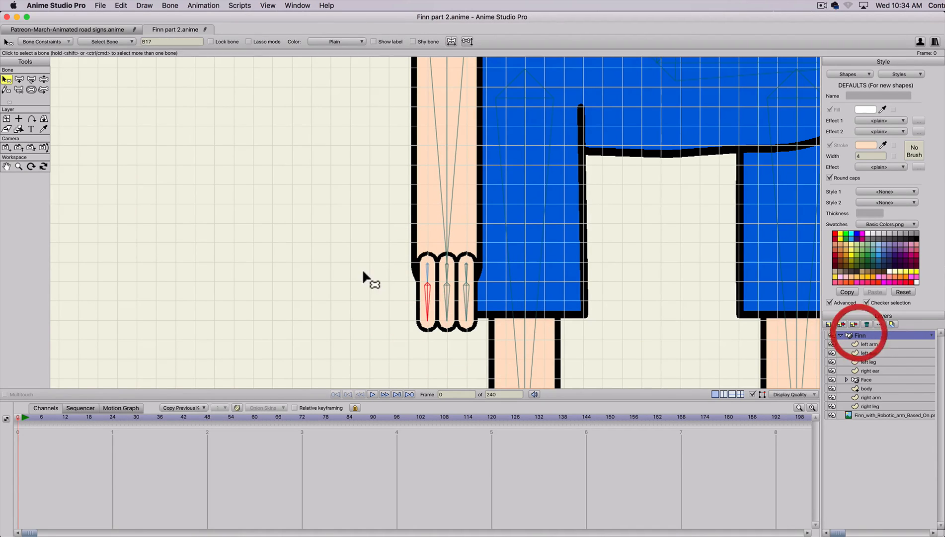
key("t")
scroll(425, 293, "up", 2)
left_click_drag(408, 323, 367, 204)
key("t")
left_click(368, 250)
left_click(367, 194)
- Test the adjusted outermost finger by bending it with Manipulate Bones, and undo the bend
key("z")
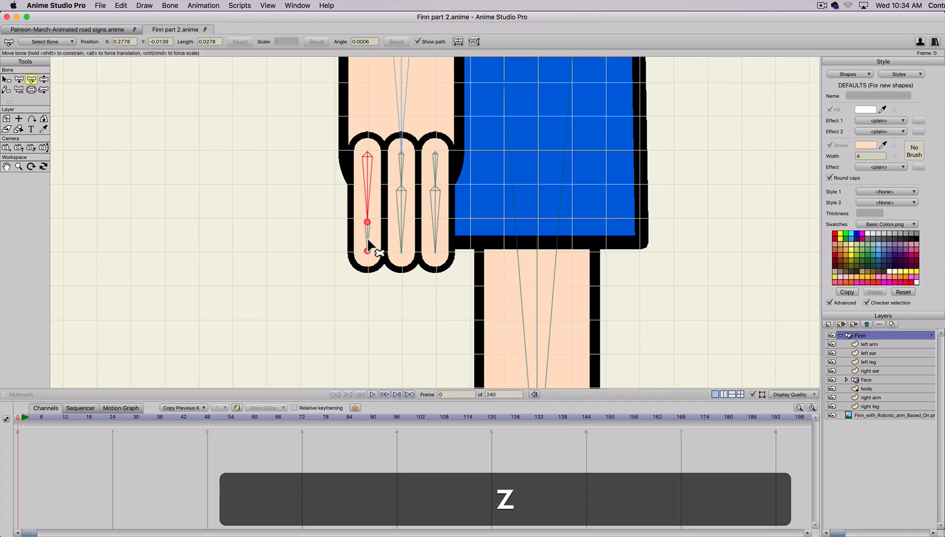
left_click_drag(371, 244, 332, 279)
key("super+z")
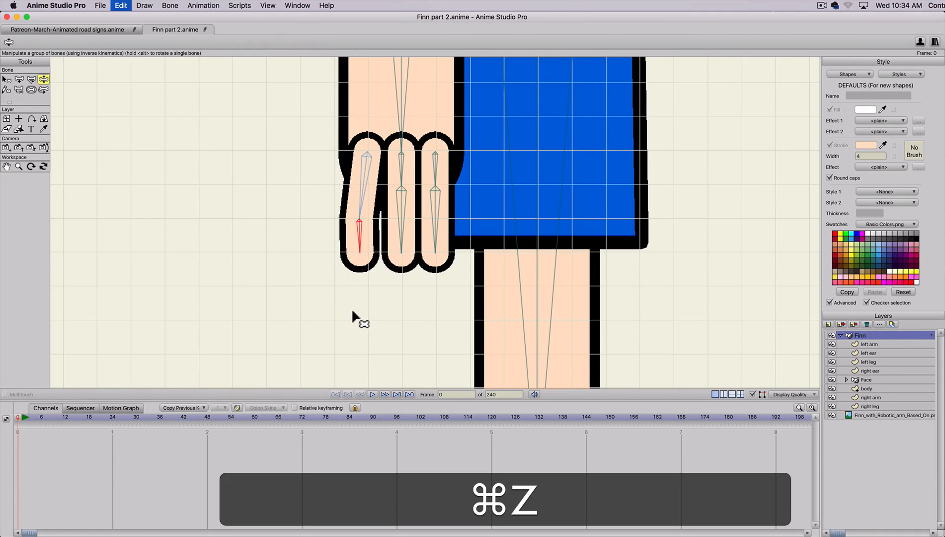
- Shift and shorten the middle finger's lower bone so it starts at the finger's middle point, and stretch the upper bone to meet it
scroll(368, 213, "down", 2)
scroll(373, 204, "down", 1)
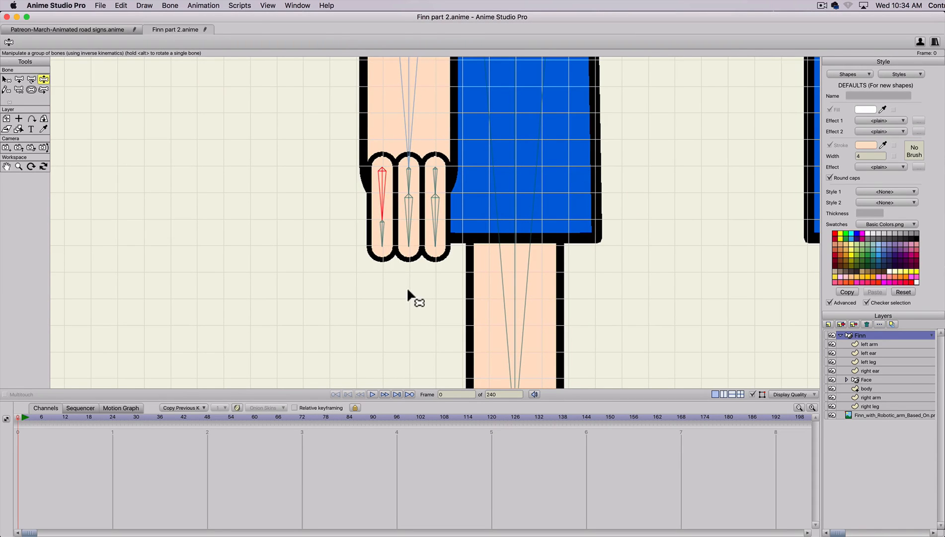
key("t")
left_click_drag(408, 198, 409, 220)
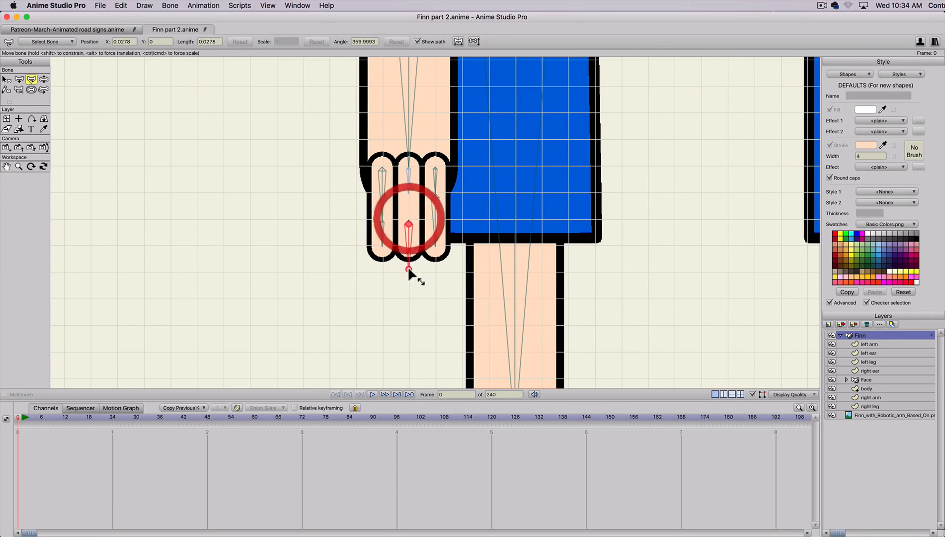
left_click_drag(409, 270, 410, 253)
left_click_drag(410, 195, 433, 237)
- Shift and shorten the innermost finger's lower bone so it starts at the finger's middle point, and stretch the upper bone to meet it
key("t")
key("t")
left_click_drag(436, 203, 437, 207)
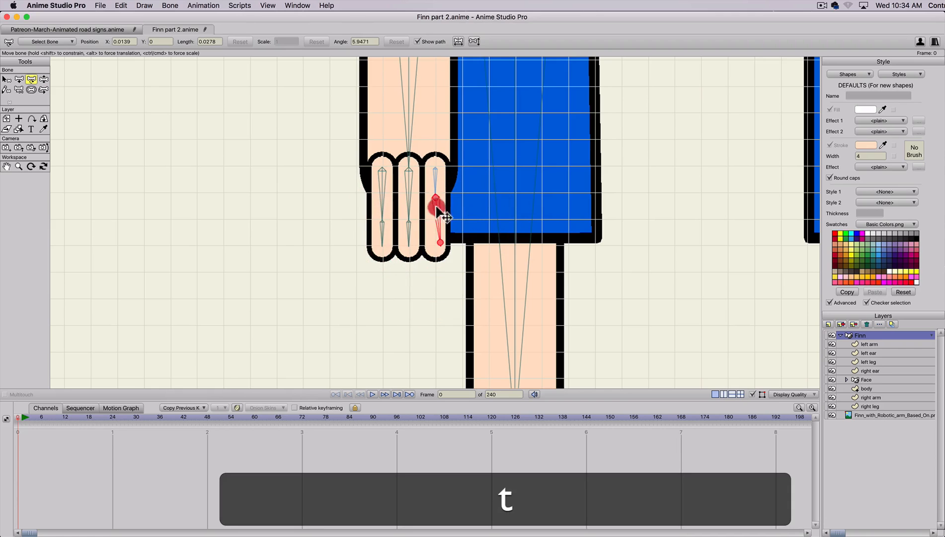
left_click_drag(433, 239, 440, 269)
left_click(436, 192)
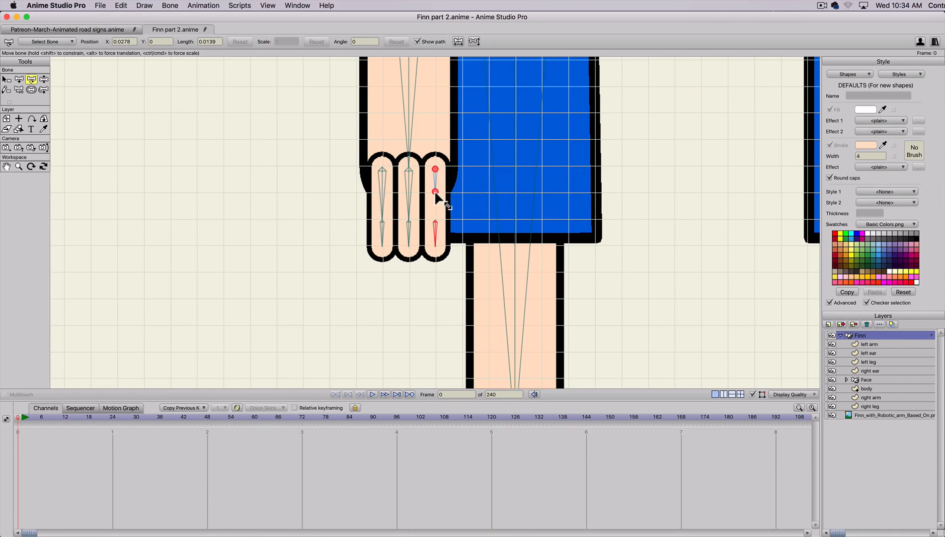
- Test the finger bones with Manipulate Bones, posing the middle finger at frame 6 and playing the animation
key("z")
left_click_drag(432, 227, 416, 238)
left_click(425, 257)
key("space")
left_click(396, 264)
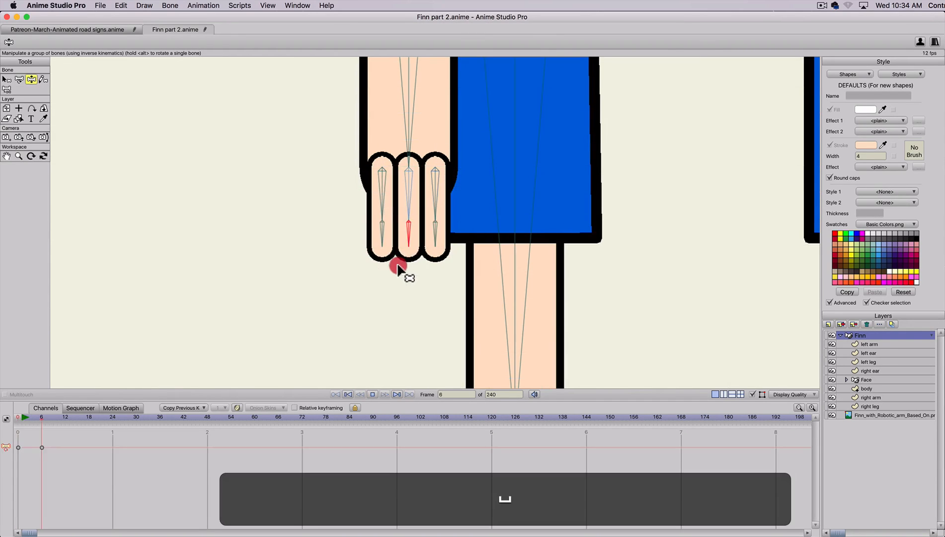
key("space")
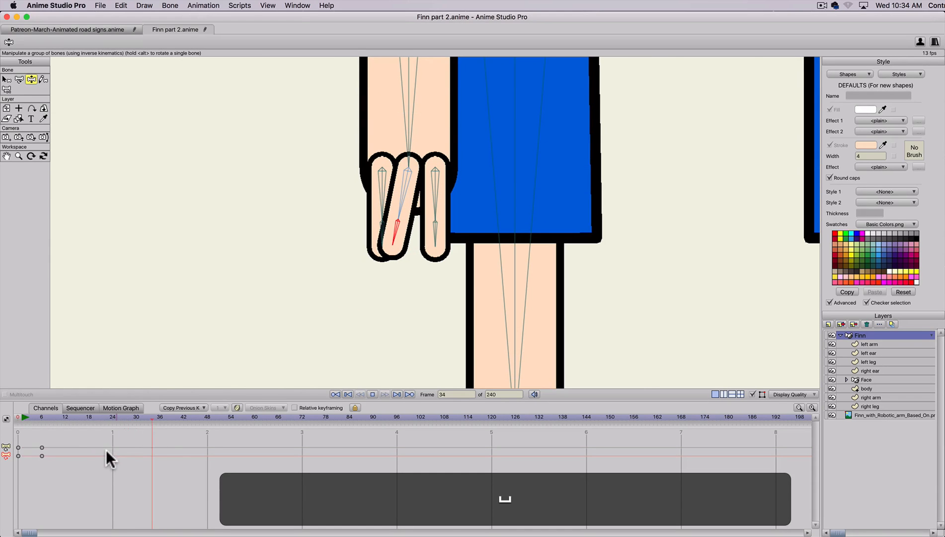
- Delete all the test keyframes and return to frame 0
left_click_drag(97, 443, 4, 475)
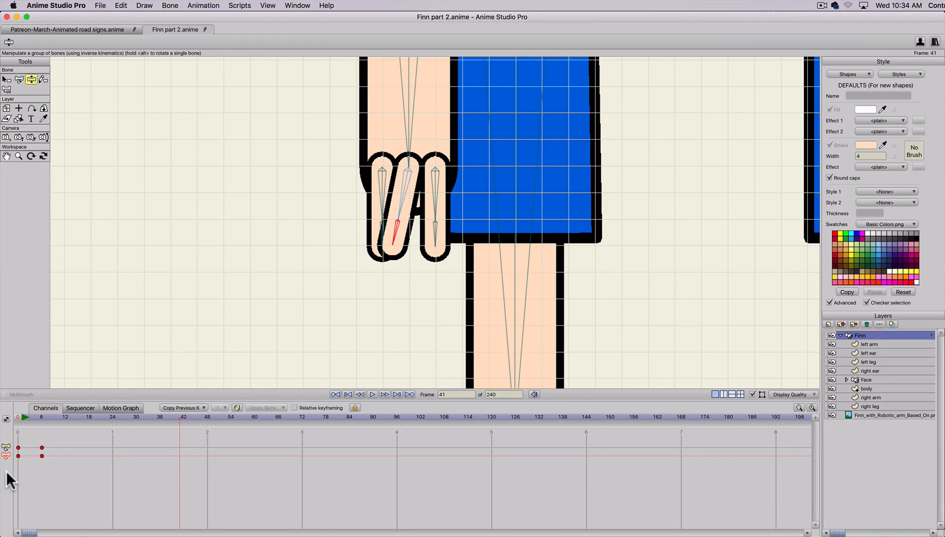
key("BackSpace")
left_click(17, 418)
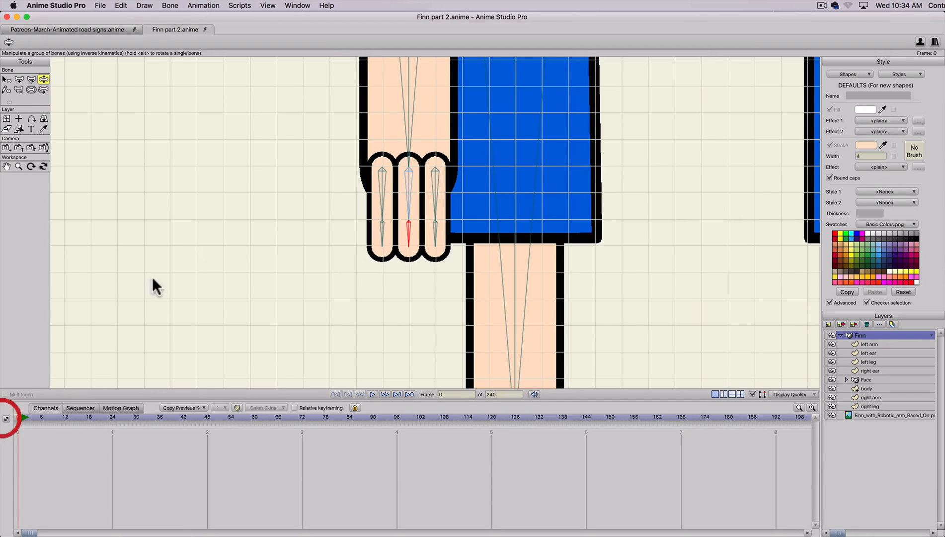
- On the left arm layer, duplicate the outermost finger and place the copy over the shorts beside the hand as a thumb
key("space")
left_click_drag(365, 176, 333, 244)
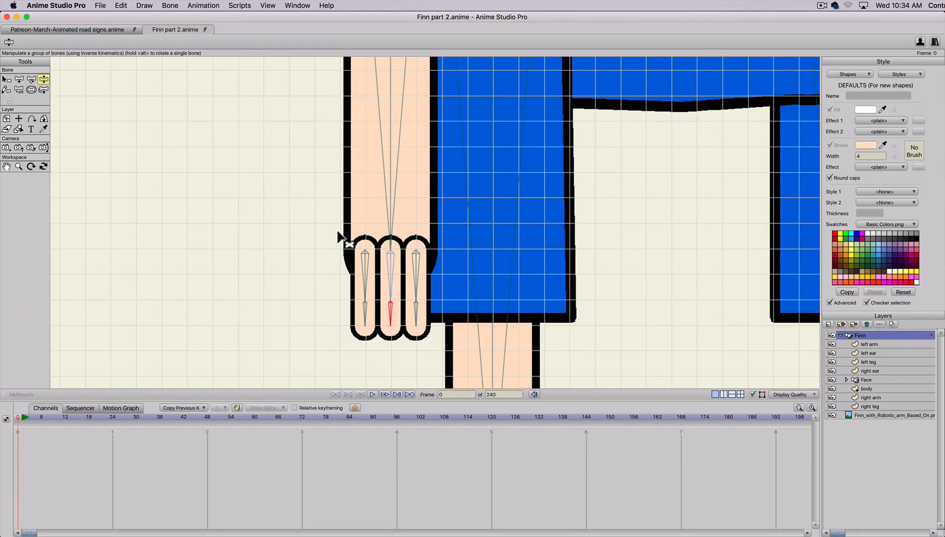
scroll(350, 239, "down", 6)
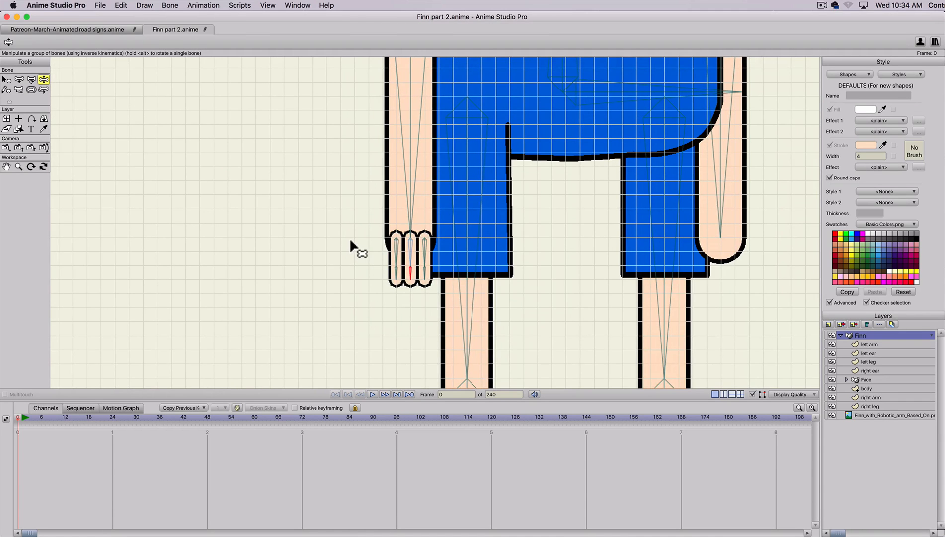
scroll(351, 239, "up", 3)
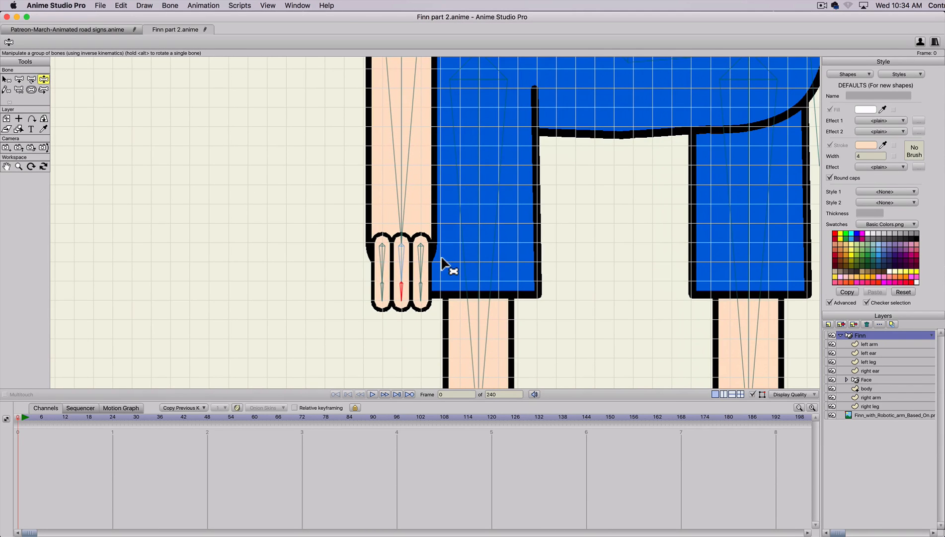
key("a")
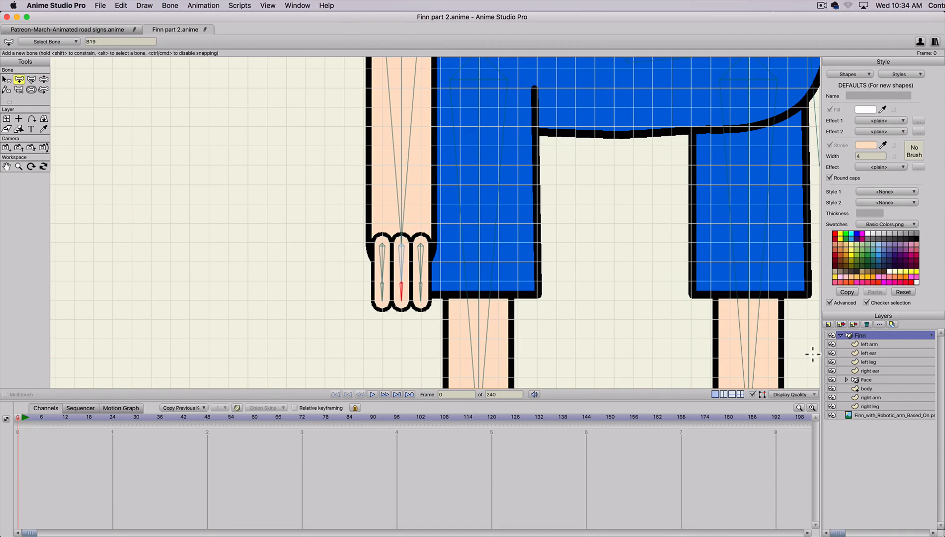
left_click(868, 343)
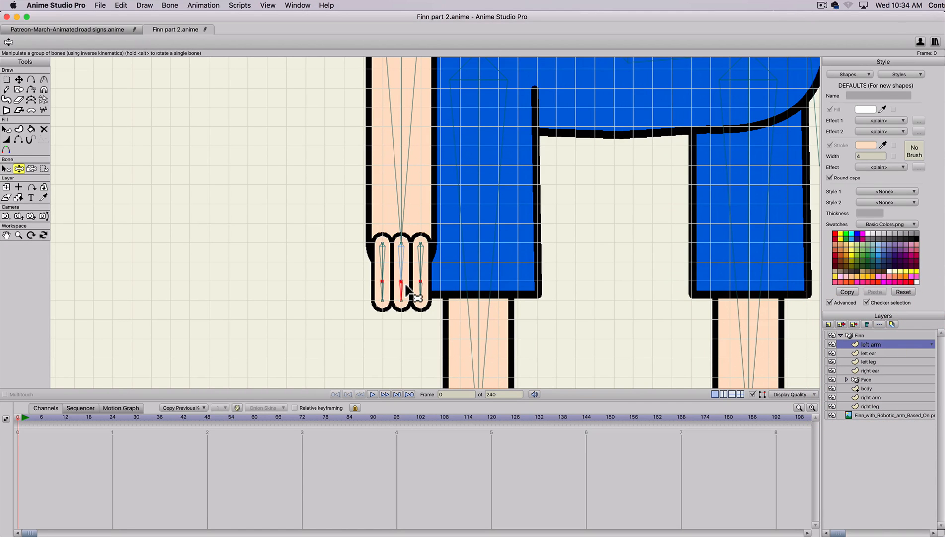
key("g")
left_click_drag(367, 321, 390, 232)
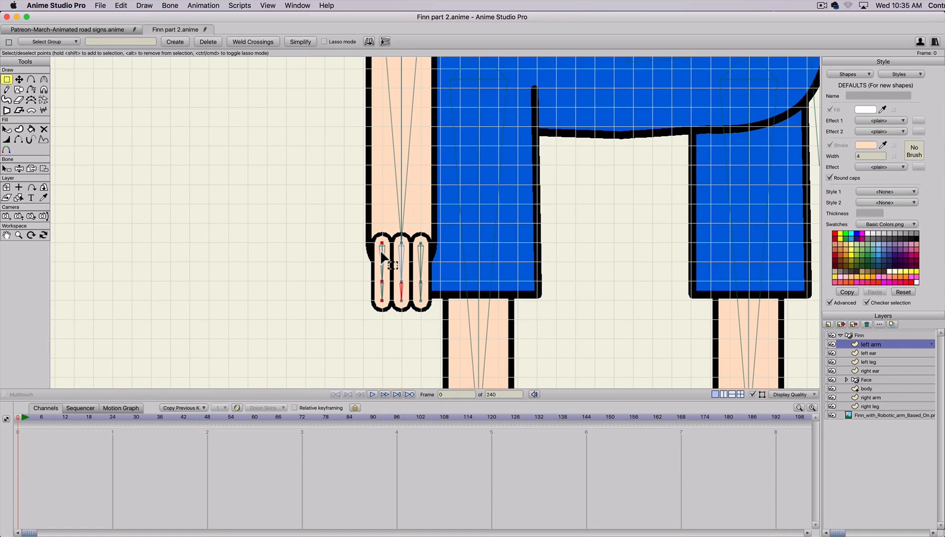
key("super+v")
mouse_move(386, 268)
left_mouse_down()
mouse_move(446, 233)
mouse_move(446, 247)
mouse_move(422, 237)
mouse_move(455, 219)
mouse_move(408, 241)
mouse_move(439, 245)
mouse_move(463, 229)
mouse_move(452, 229)
left_mouse_up()
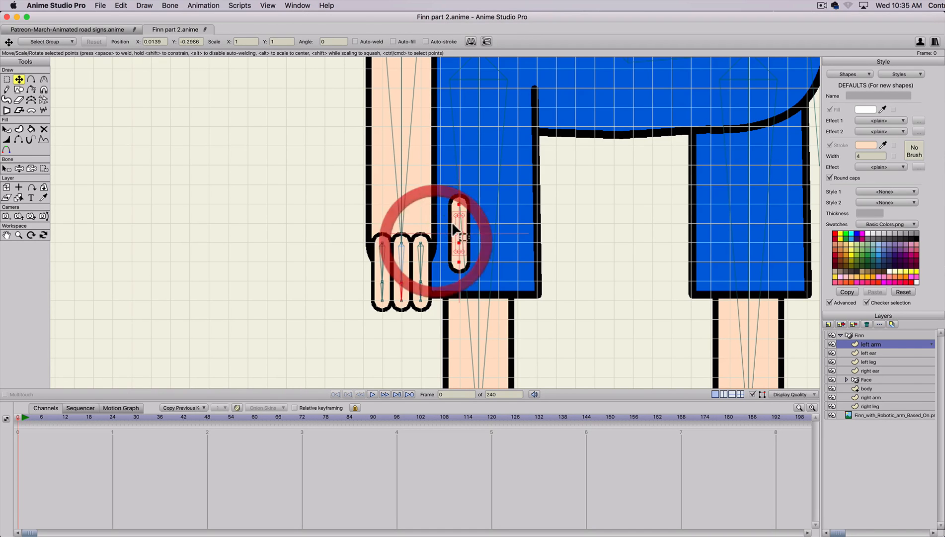
- Move the thumb's top point onto the wrist above the middle finger, and its middle point level with it beside the hand
key("g")
key("t")
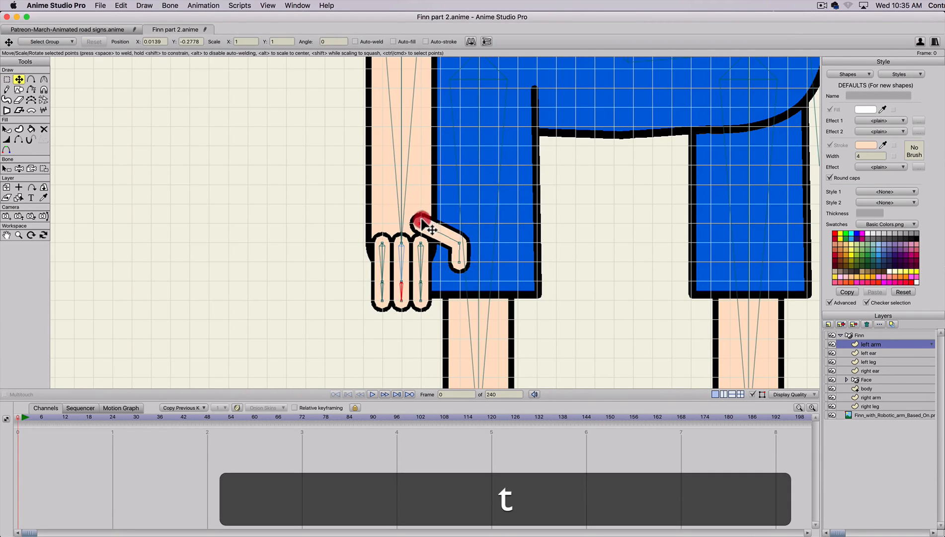
left_click(414, 218)
mouse_move(398, 217)
left_mouse_down()
mouse_move(408, 213)
mouse_move(402, 222)
left_mouse_up()
key("g")
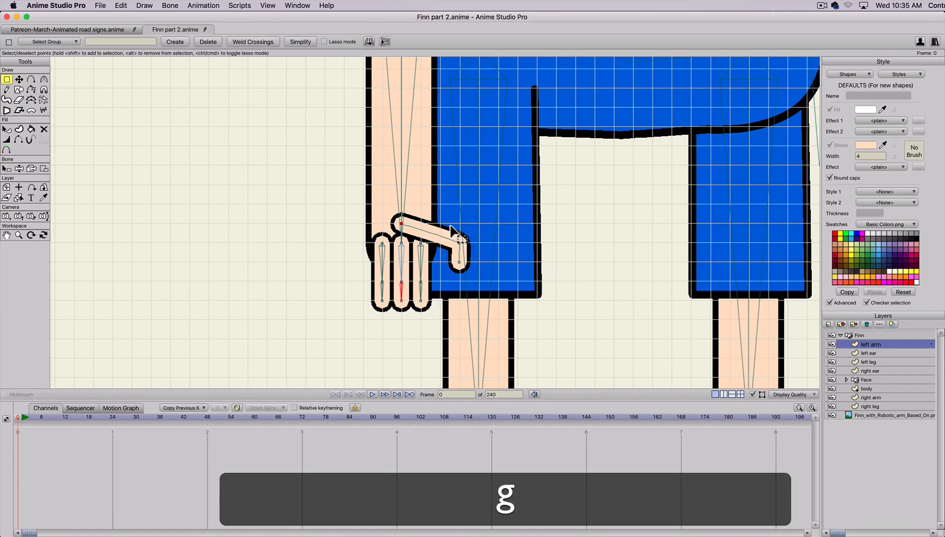
left_click_drag(464, 248, 465, 251)
key("t")
left_click_drag(463, 249, 439, 232)
- Raise the thumb's tip so its end slants down and outward, and move its base point above the innermost finger
key("g")
left_click_drag(449, 271, 456, 244)
key("t")
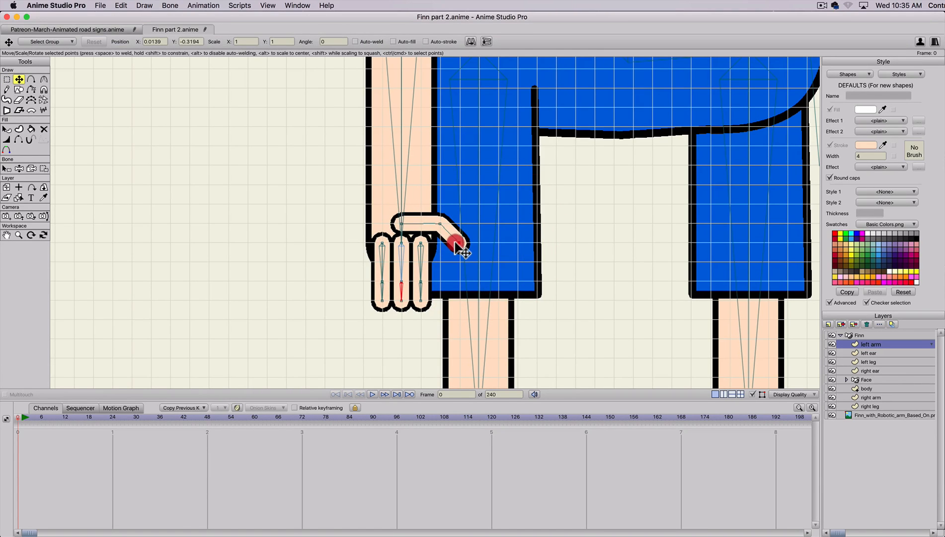
key("g")
left_click_drag(390, 214, 426, 232)
key("t")
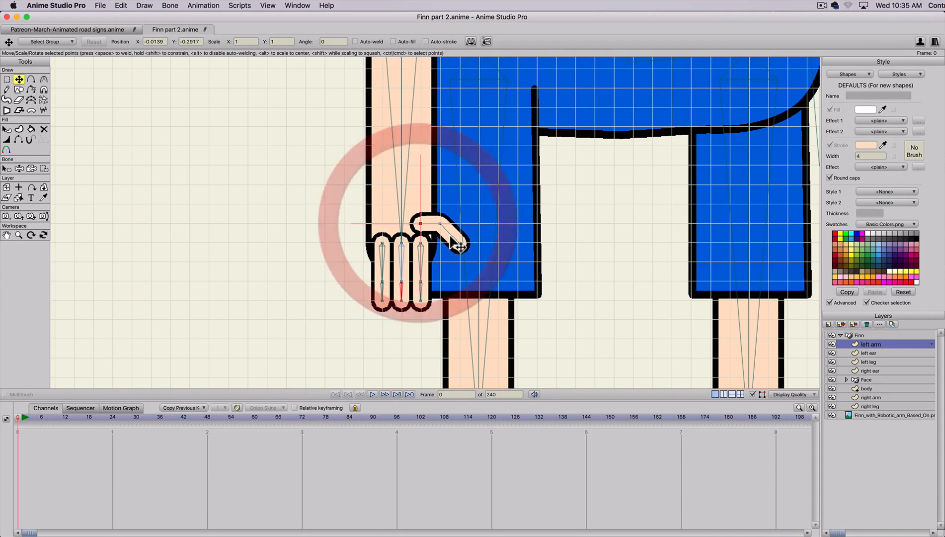
left_click(454, 241)
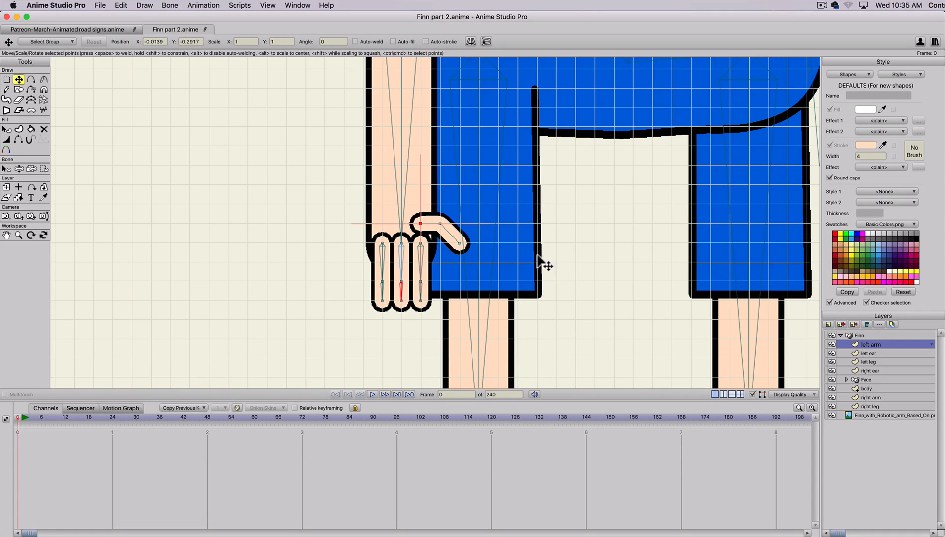
- On the Finn bone layer, add two connected thumb bones parented to the left forearm bone, one per thumb segment
key("b")
left_click(873, 334)
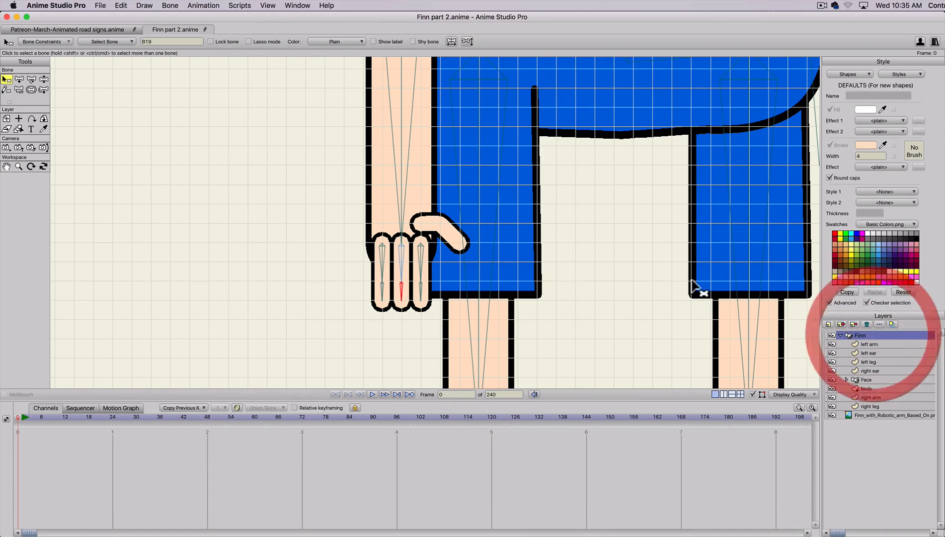
key("b")
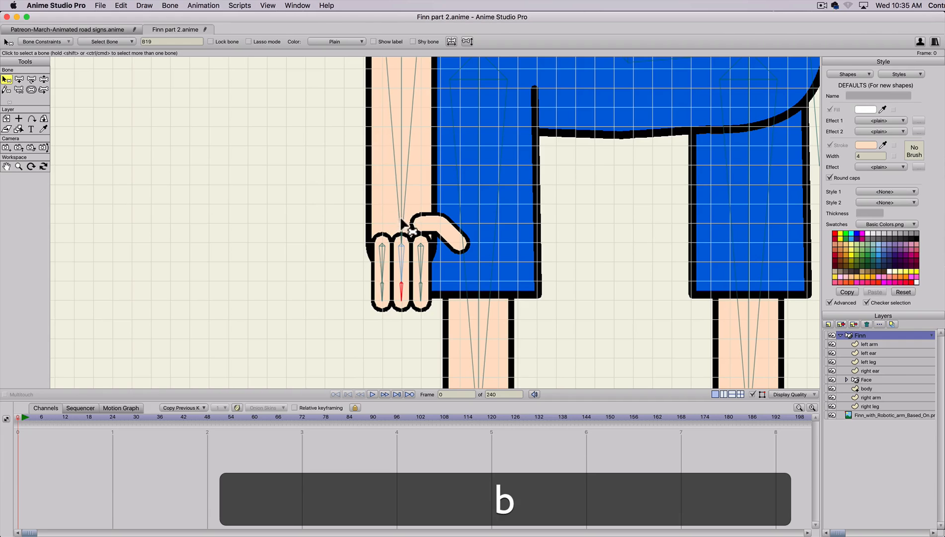
left_click(403, 221)
key("a")
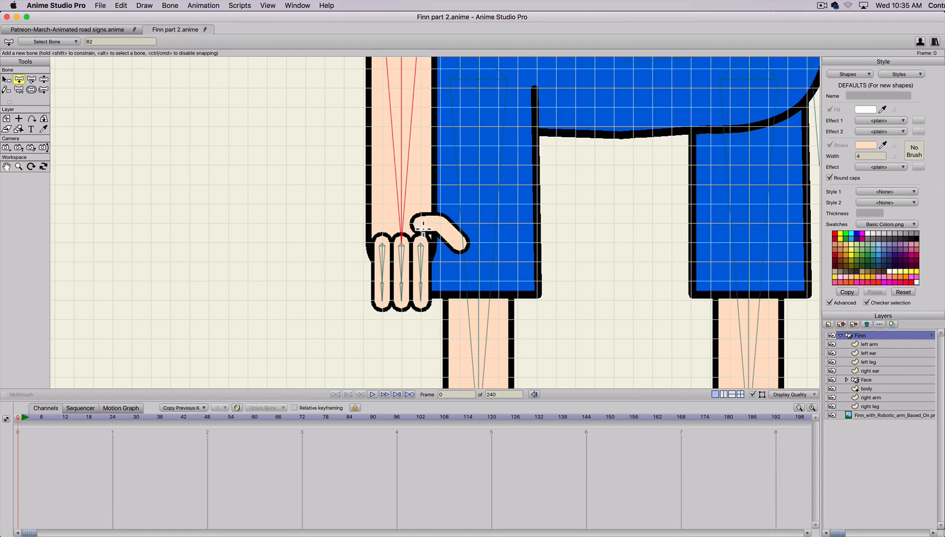
left_click_drag(438, 227, 461, 244)
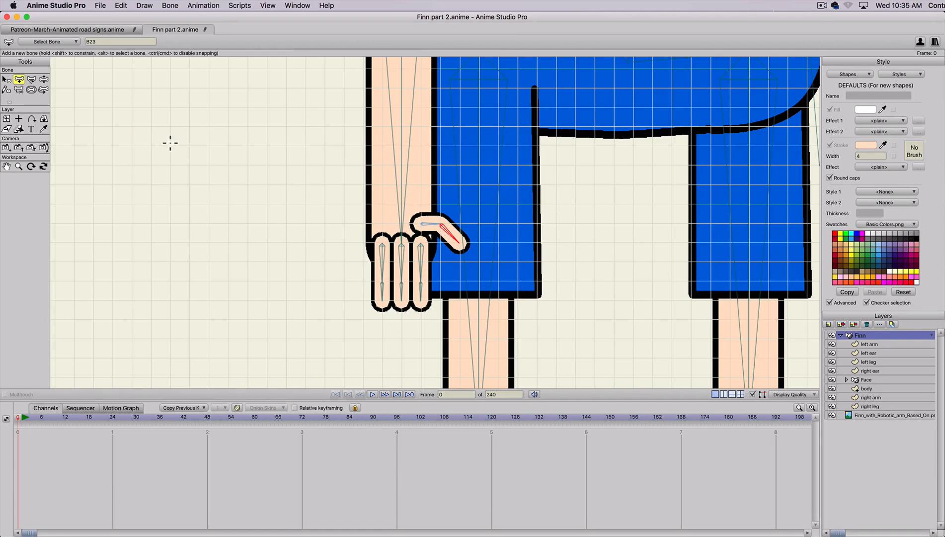
- Set the bone strength of the new thumb bones to 0
left_click(32, 90)
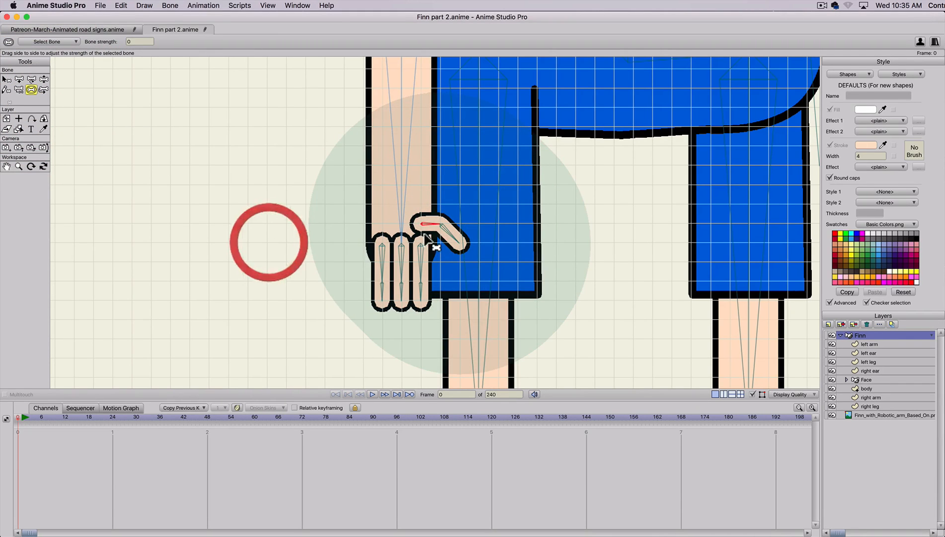
left_click(288, 243)
key("b")
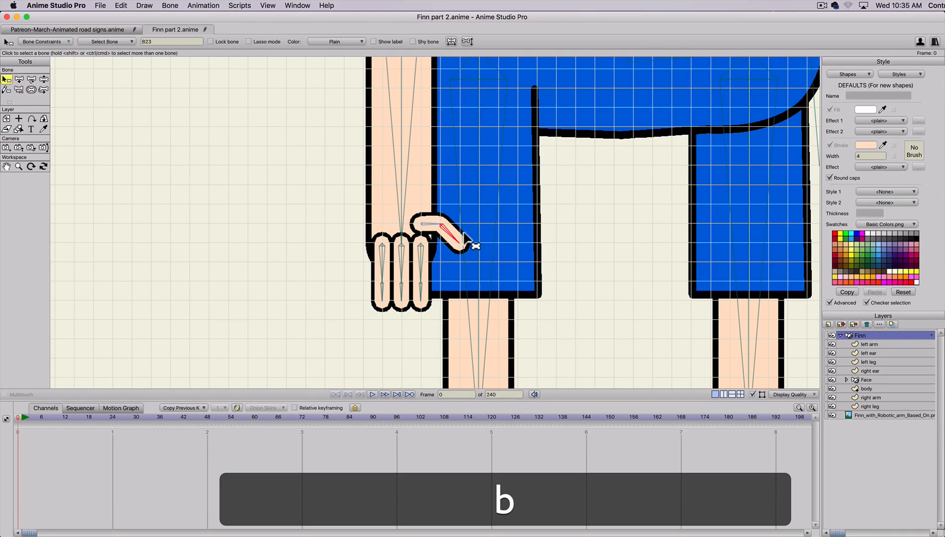
- On the left arm layer, bind the thumb's base point to the first thumb bone with Bind Points
left_click(866, 343)
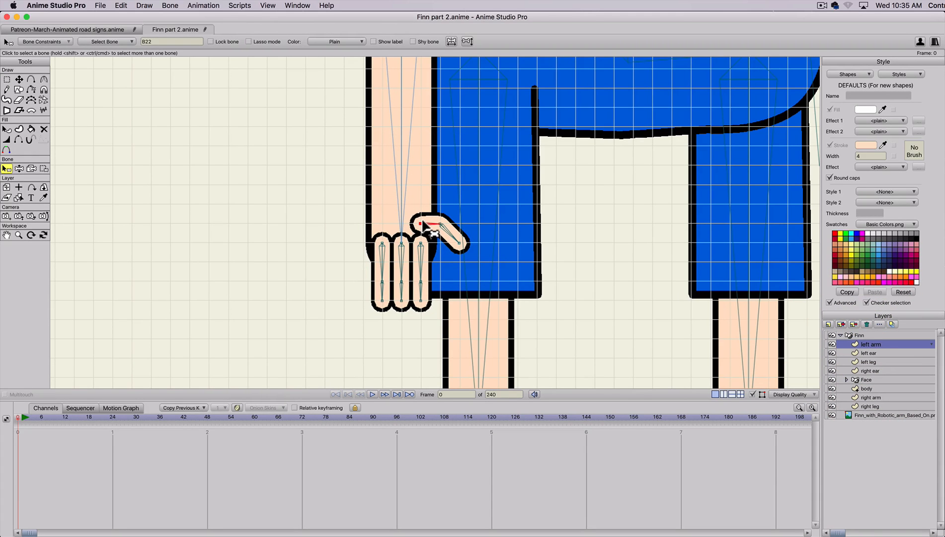
key("b")
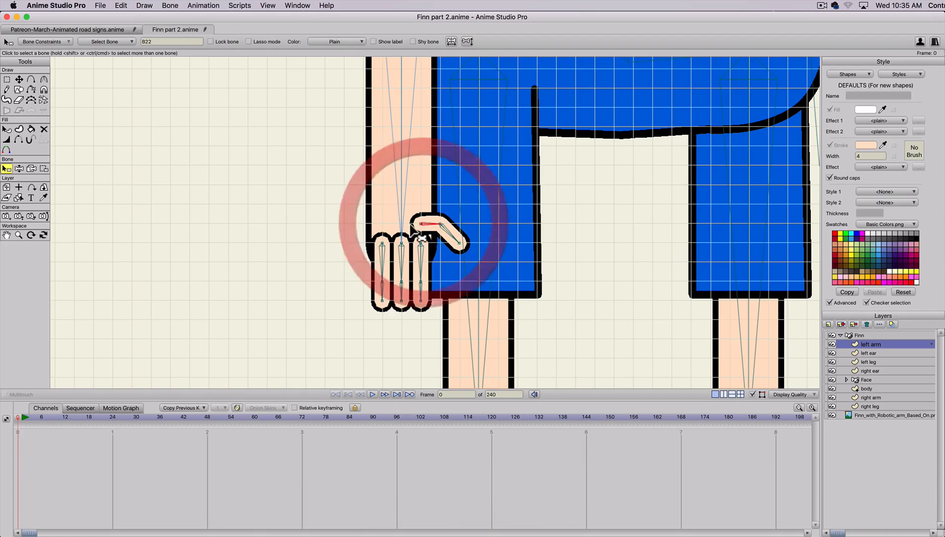
key("g")
left_click(426, 230)
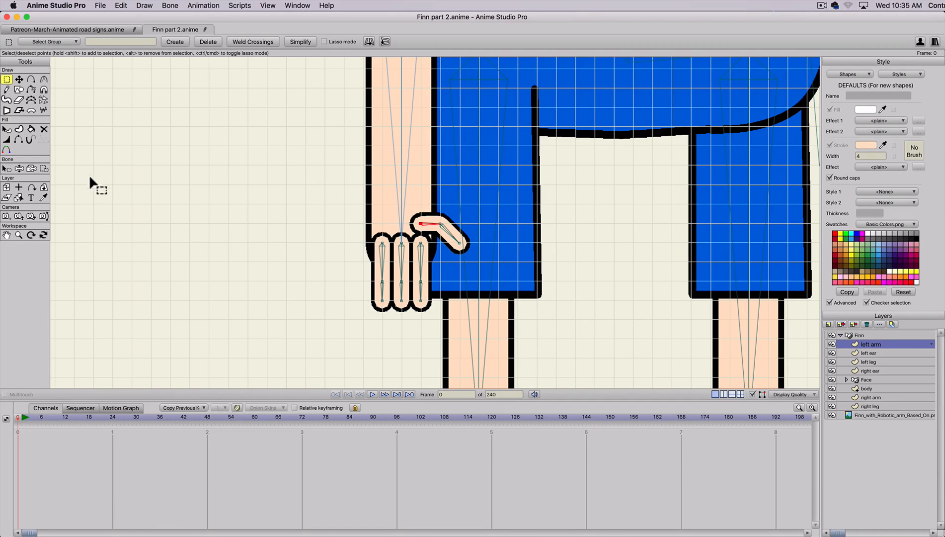
left_click(45, 166)
left_click(166, 42)
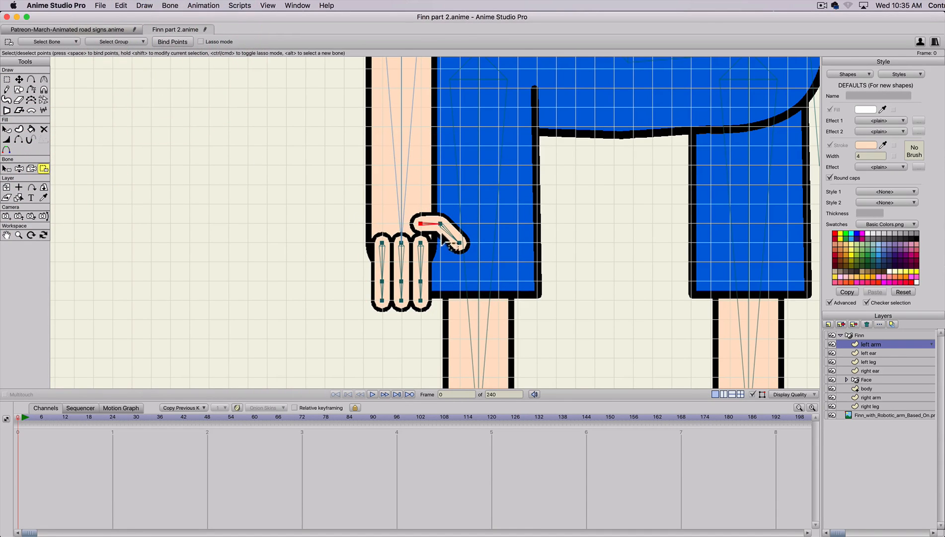
- Bind the thumb's middle and tip points to the outer thumb bone
key("b")
key("g")
left_click(438, 257)
left_click_drag(481, 213, 475, 212)
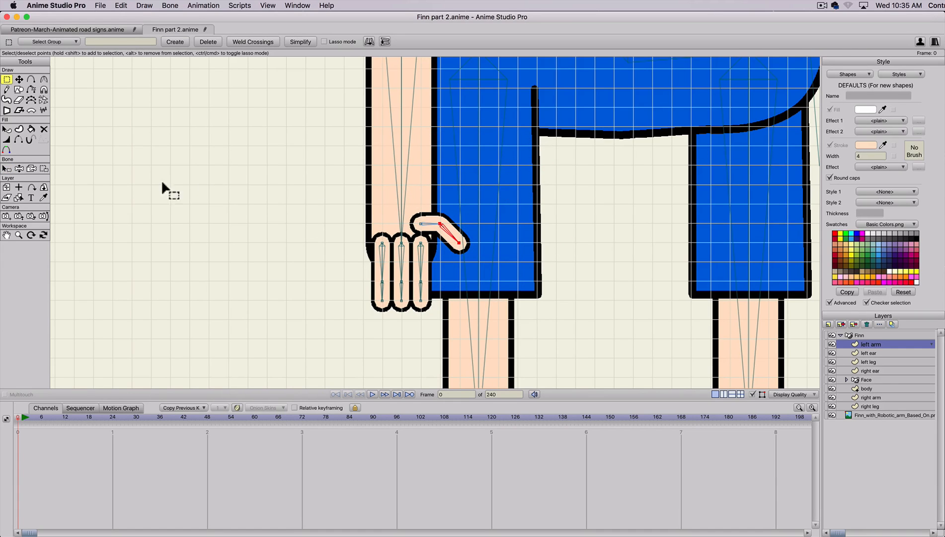
left_click(44, 168)
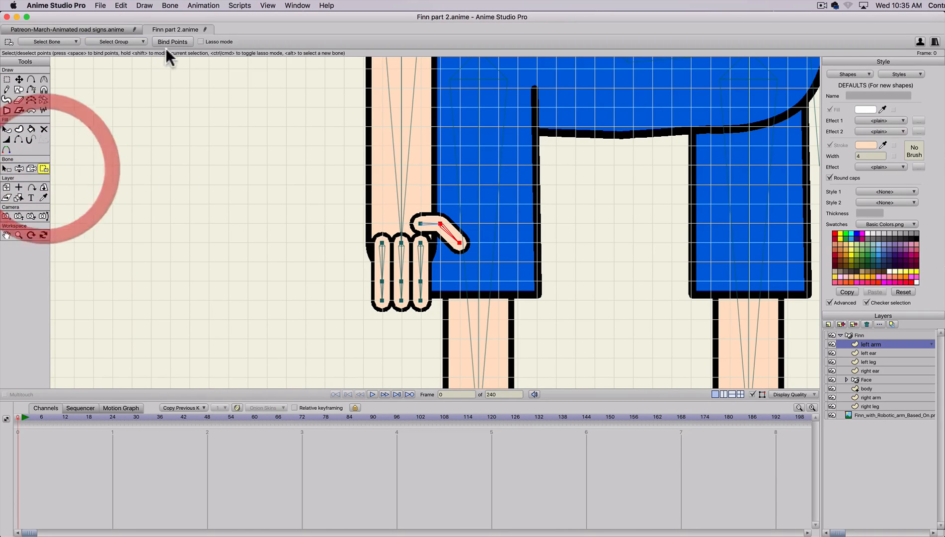
left_click(169, 43)
- Test the bending of the thumb and the outermost finger with Manipulate Bones
key("z")
left_click_drag(460, 240, 564, 300)
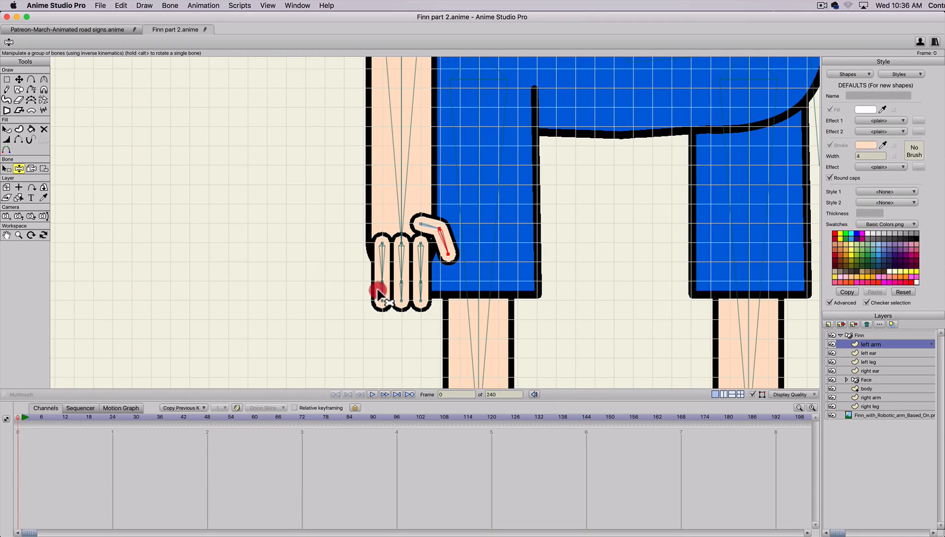
left_click_drag(378, 294, 507, 298)
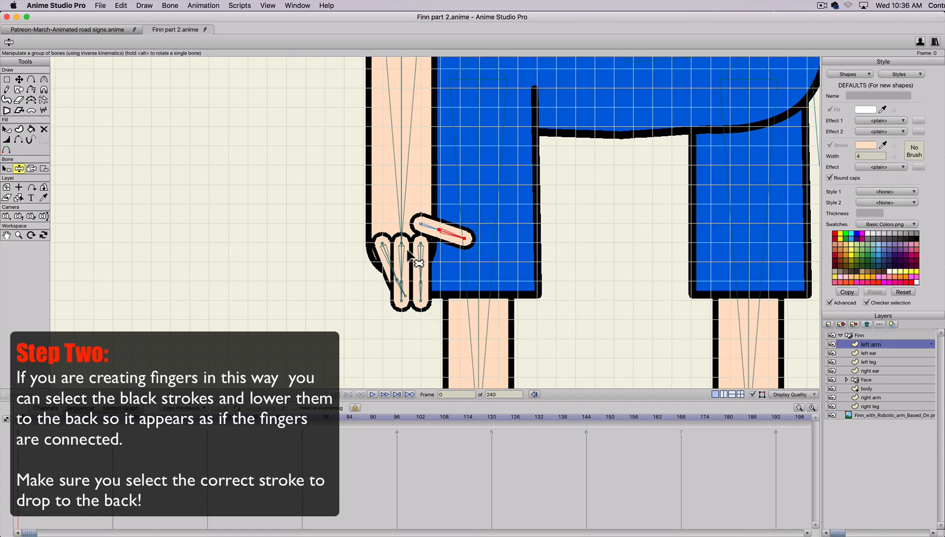
left_click_drag(386, 267, 376, 296)
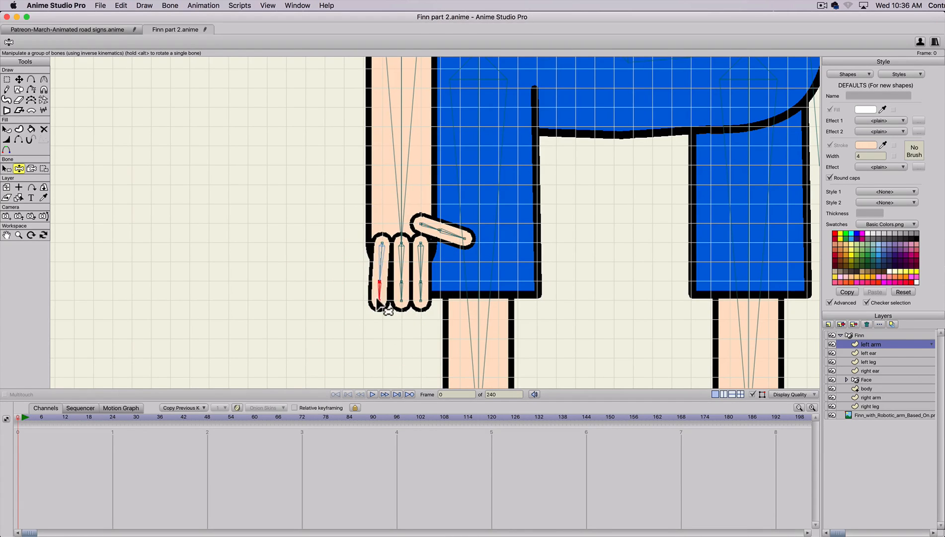
- Lower the black outline stroke of the outermost finger to the back of the left arm layer
key("q")
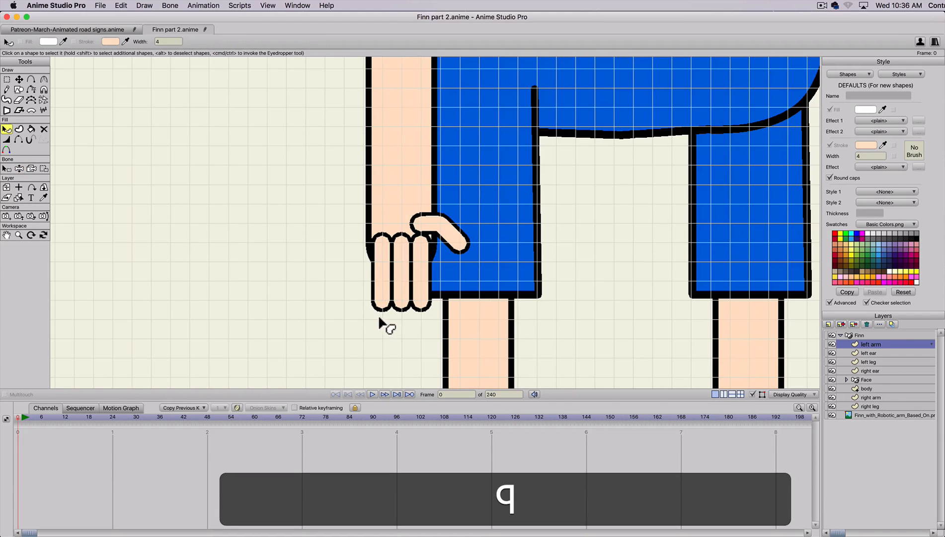
left_click(372, 278)
left_click(377, 282)
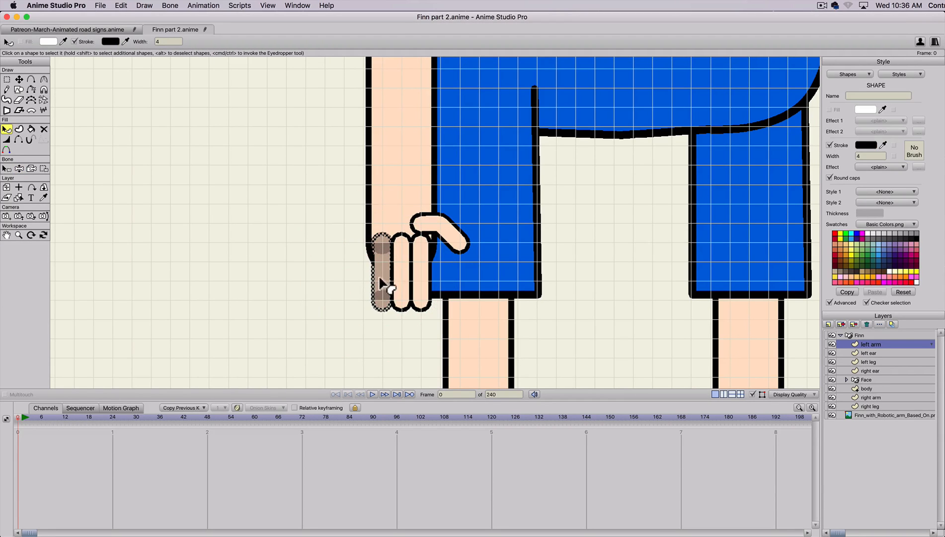
left_click(143, 6)
left_click(144, 6)
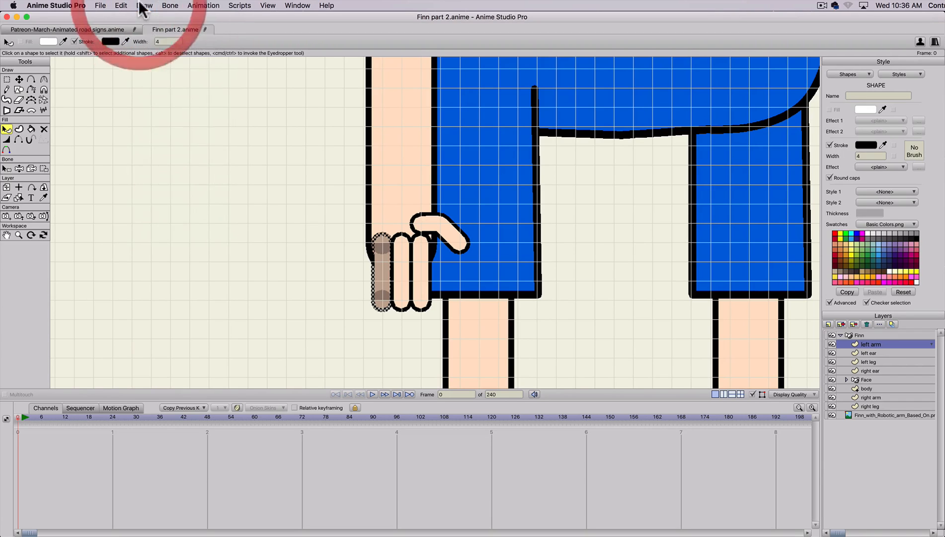
left_click(144, 6)
left_click(143, 119)
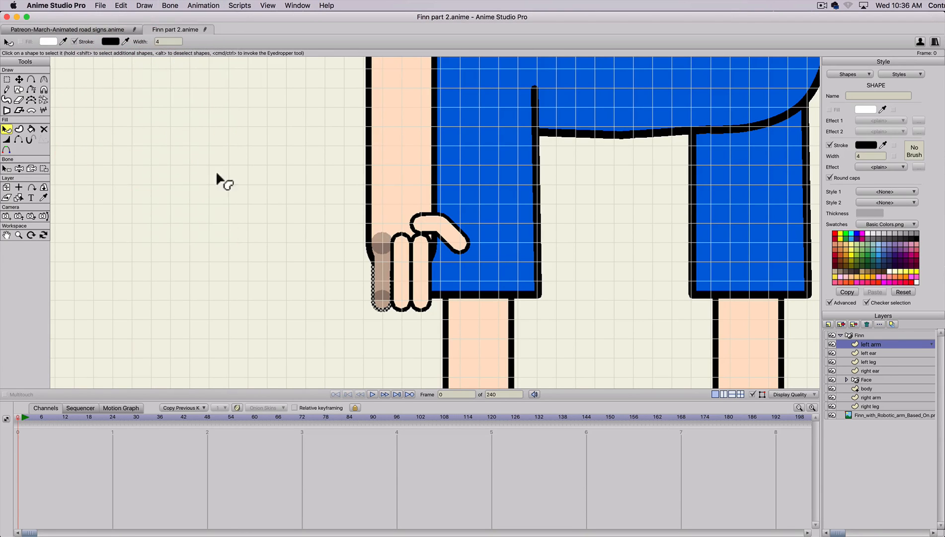
left_click(308, 260)
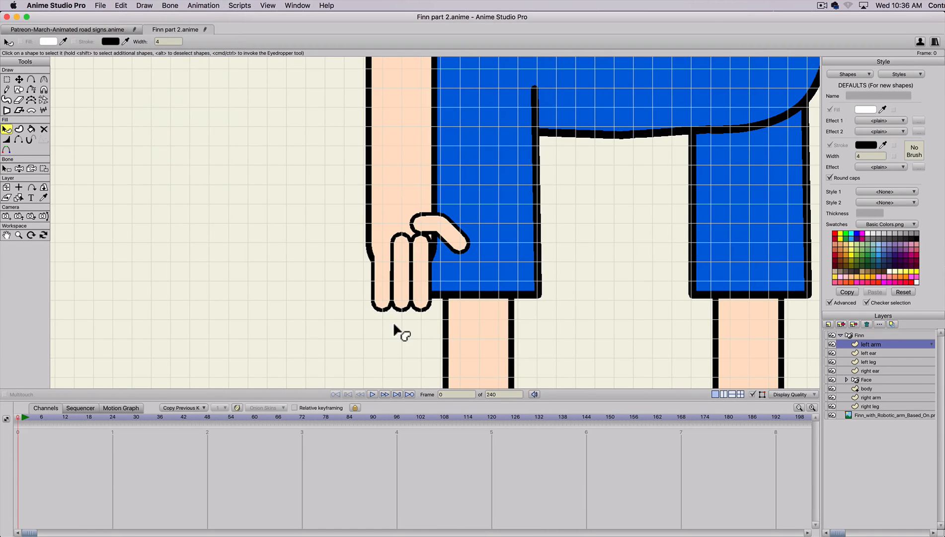
- Lower the black outline strokes of the middle and innermost fingers to the back
left_click(401, 311)
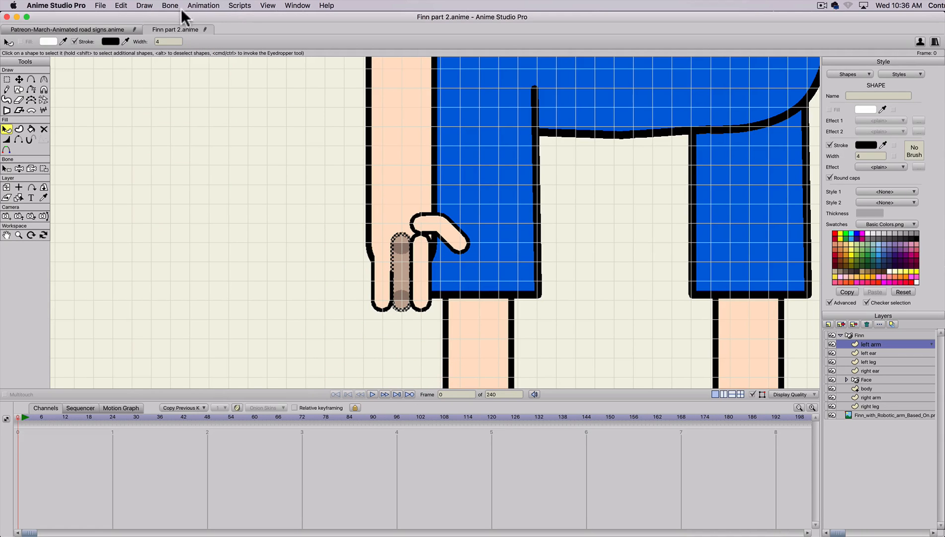
left_click(145, 5)
left_click(150, 117)
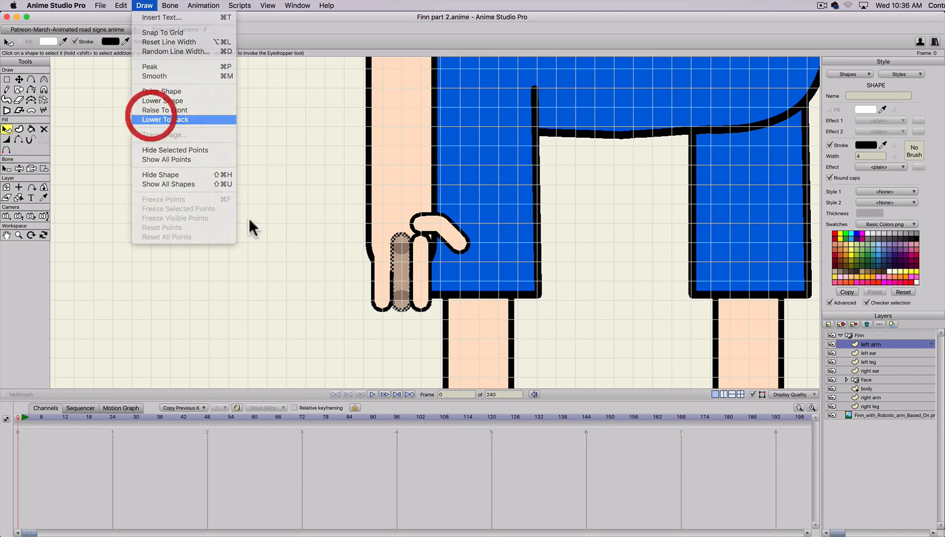
left_click(421, 311)
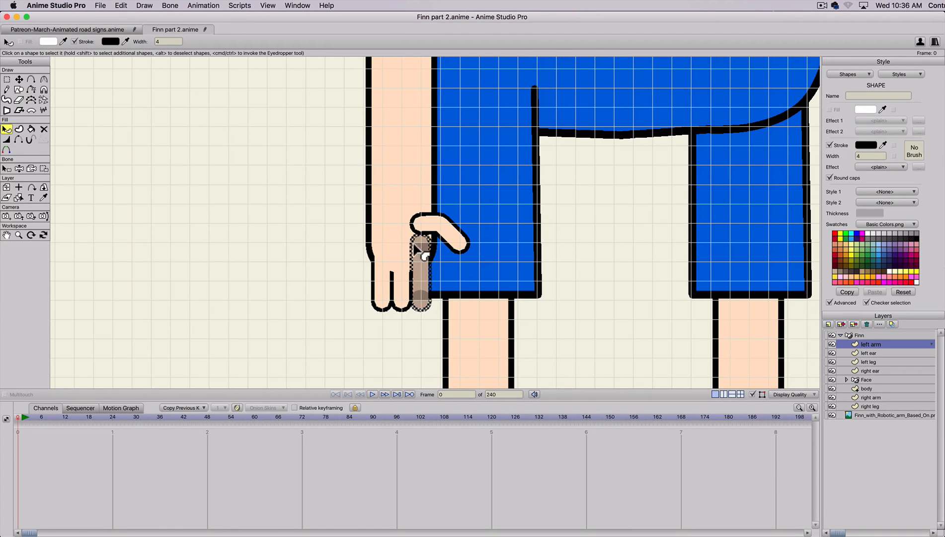
left_click(144, 6)
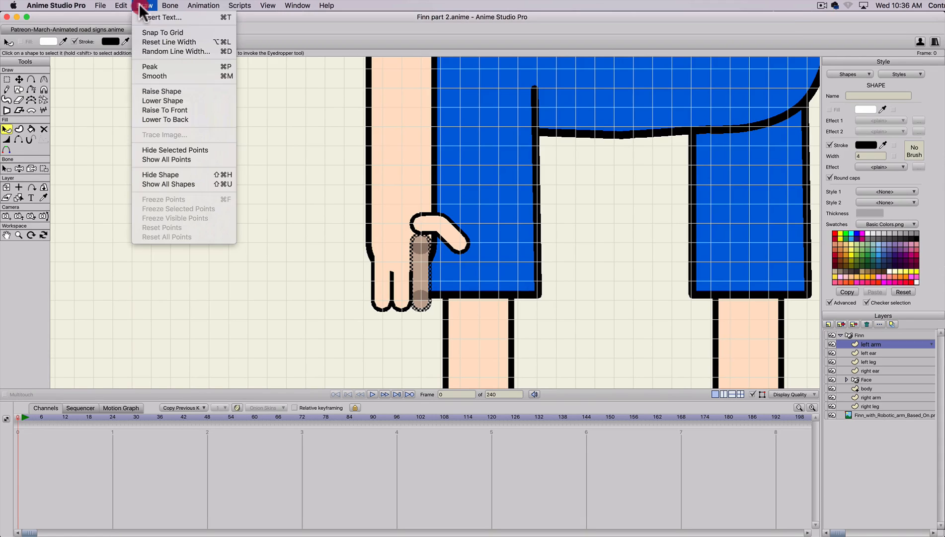
left_click(152, 117)
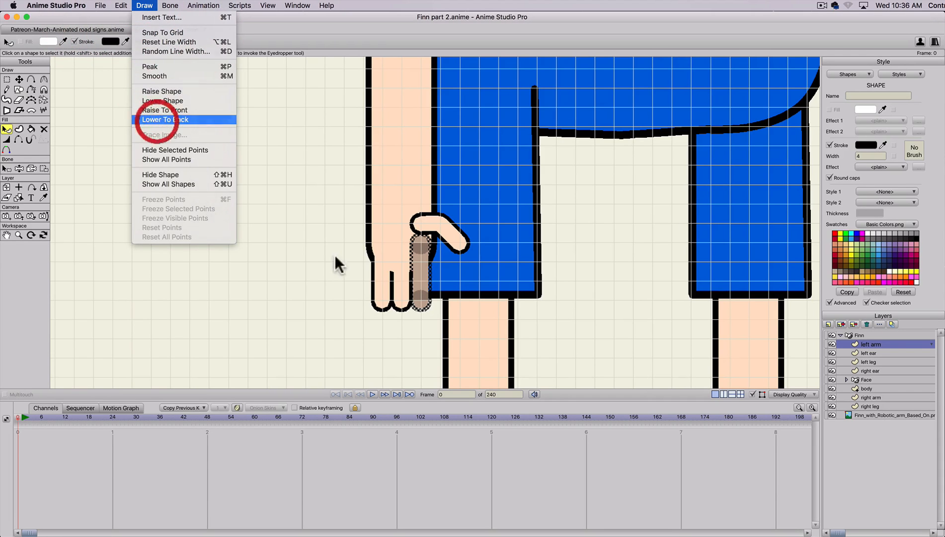
- Lower the thumb's black outline stroke to the back and deselect it
left_click(450, 252)
left_click(144, 5)
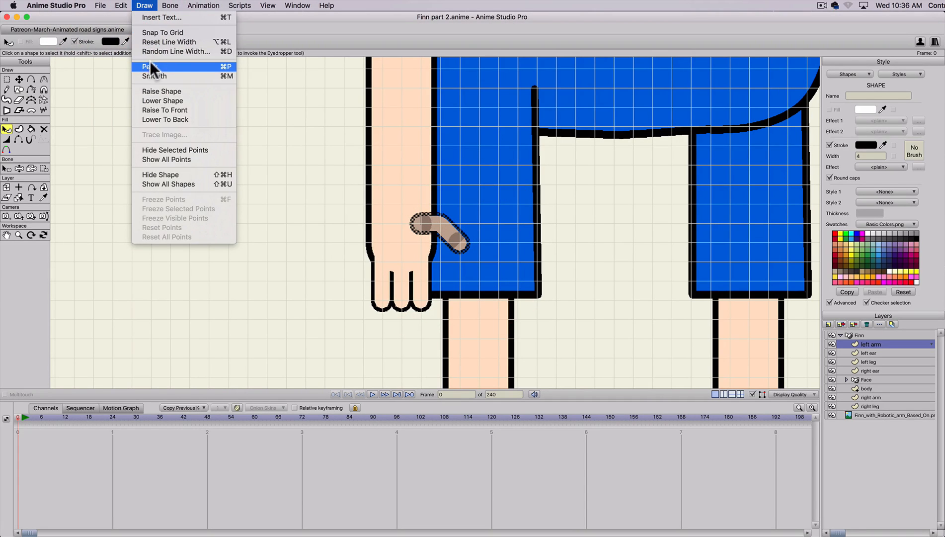
left_click(175, 119)
left_click(342, 296)
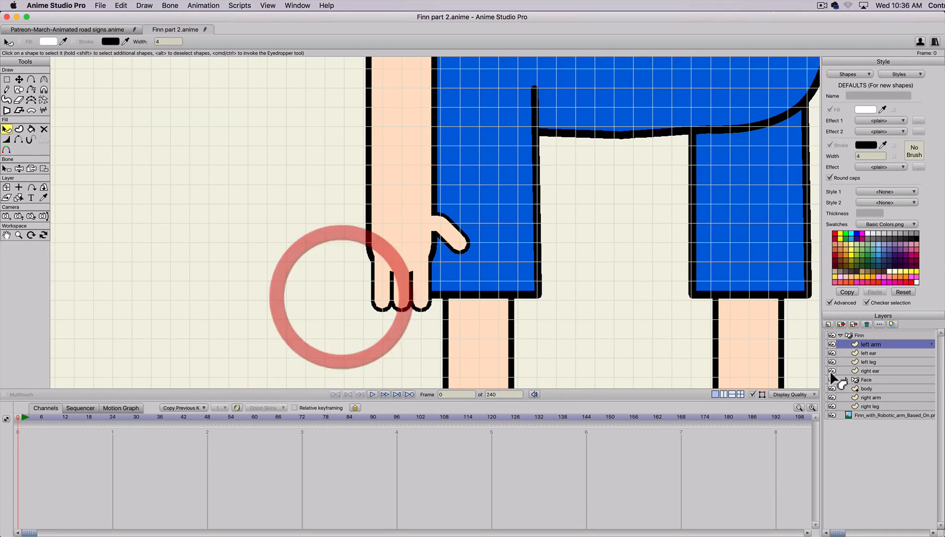
- On the Finn bone layer, test the movement of the finger bones with Manipulate Bones
left_click(860, 334)
key("z")
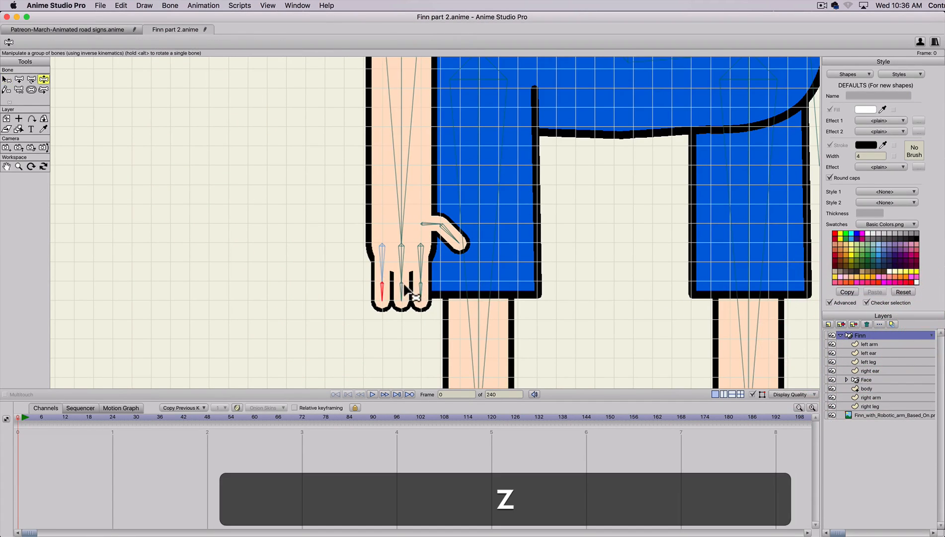
left_click_drag(359, 284, 318, 362)
left_click_drag(355, 305, 370, 282)
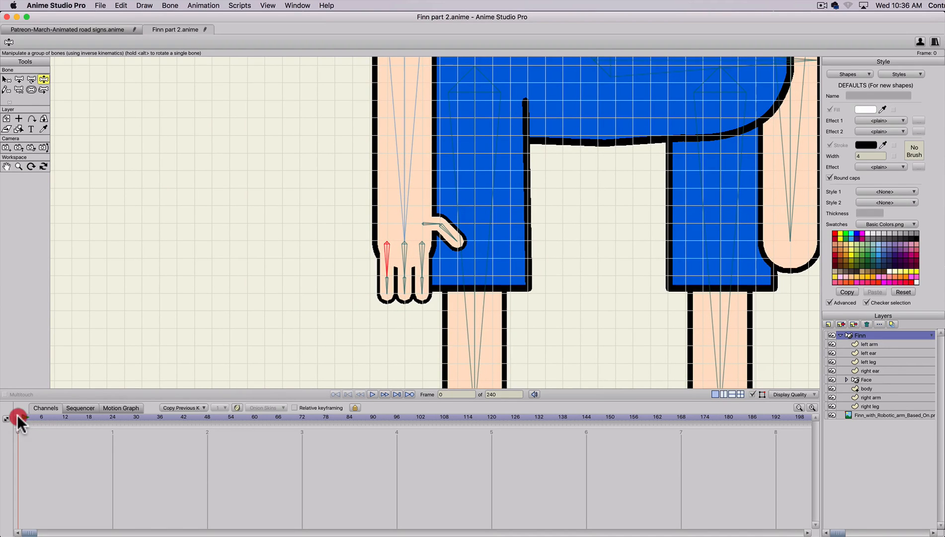
- Go to frame 1 and hide the grid
left_click(22, 416)
key("t")
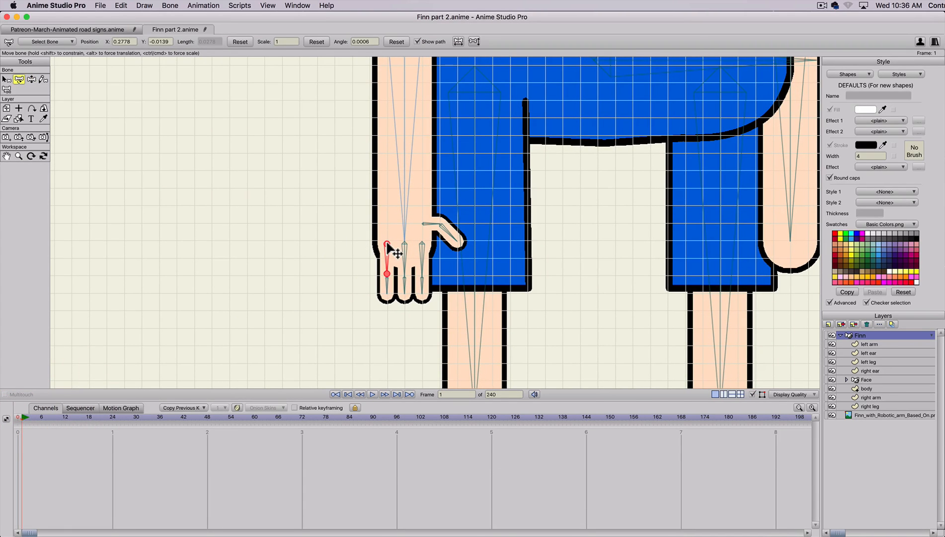
key("cmd+g")
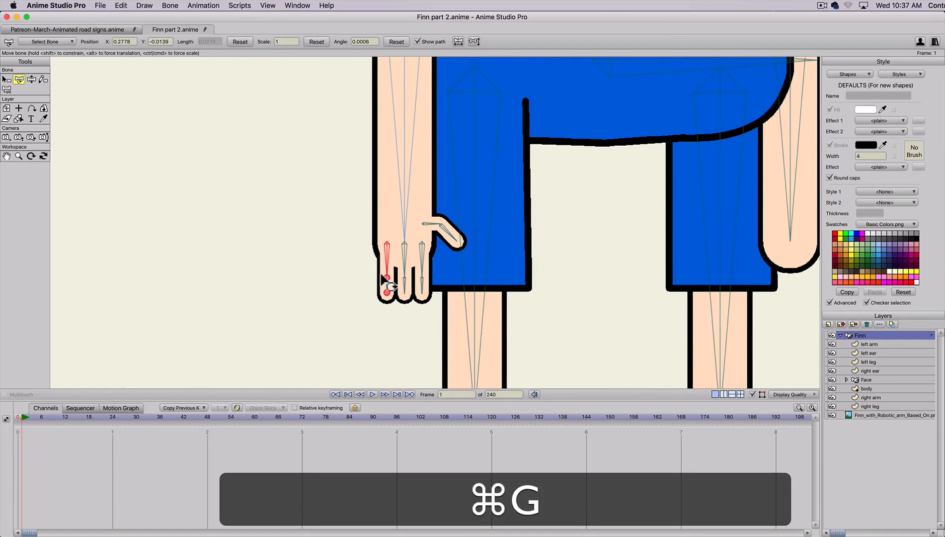
- Try a test pose by shifting the outermost finger outward, bending the fingers and folding the thumb toward the palm
key("cmd+t")
key("t")
mouse_move(390, 251)
left_mouse_down()
mouse_move(281, 207)
mouse_move(390, 269)
mouse_move(391, 237)
mouse_move(386, 250)
left_mouse_up()
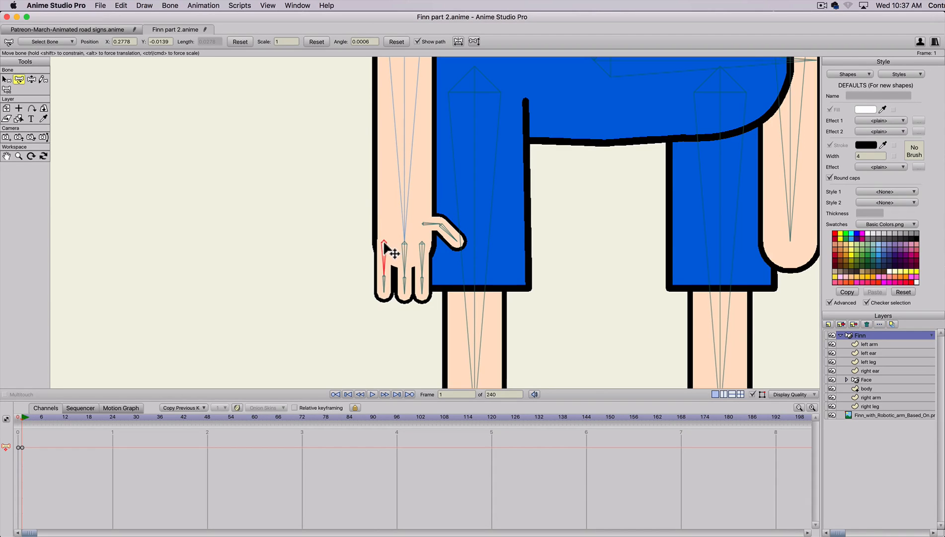
left_click(386, 249)
key("z")
left_click_drag(383, 284, 398, 280)
left_click_drag(406, 282, 436, 285)
key("t")
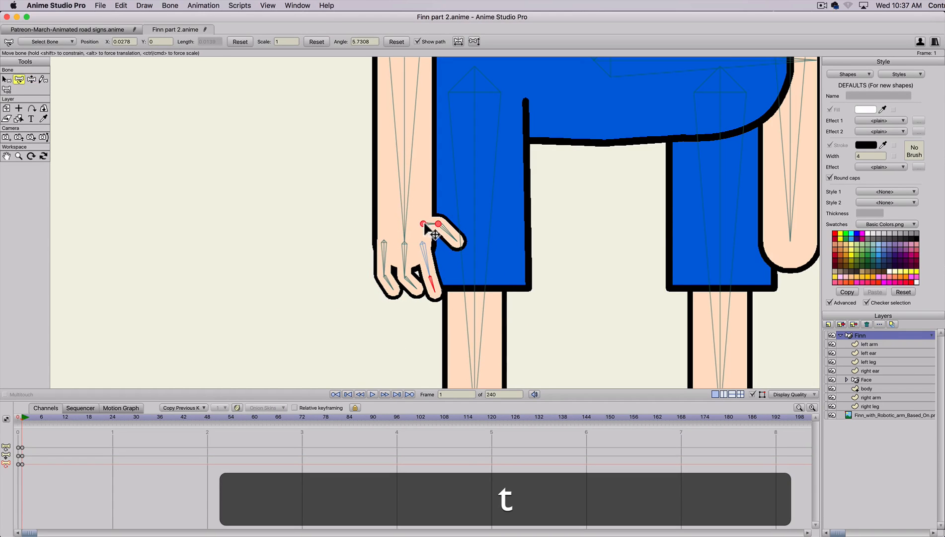
left_click_drag(428, 229, 443, 248)
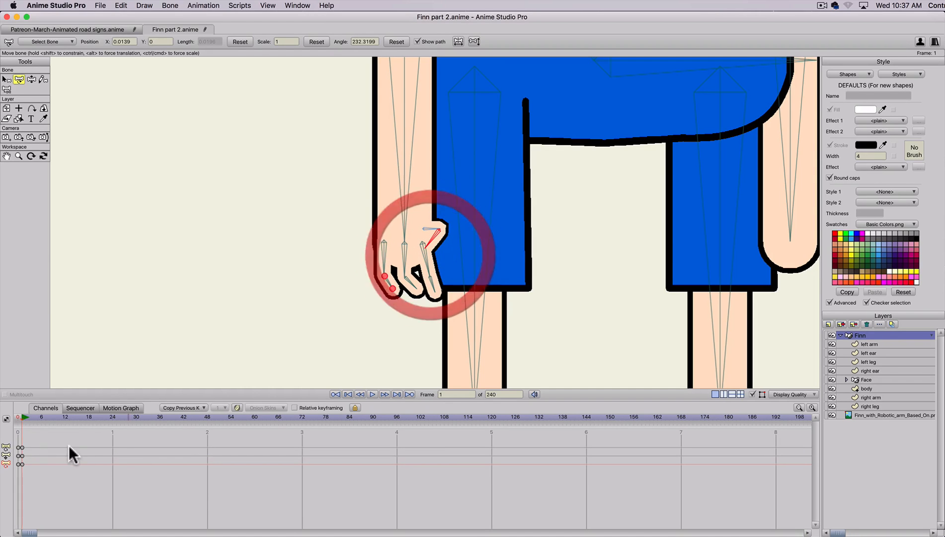
- Delete all the test pose keyframes and return to frame 0
left_click_drag(10, 442, 63, 491)
key("BackSpace")
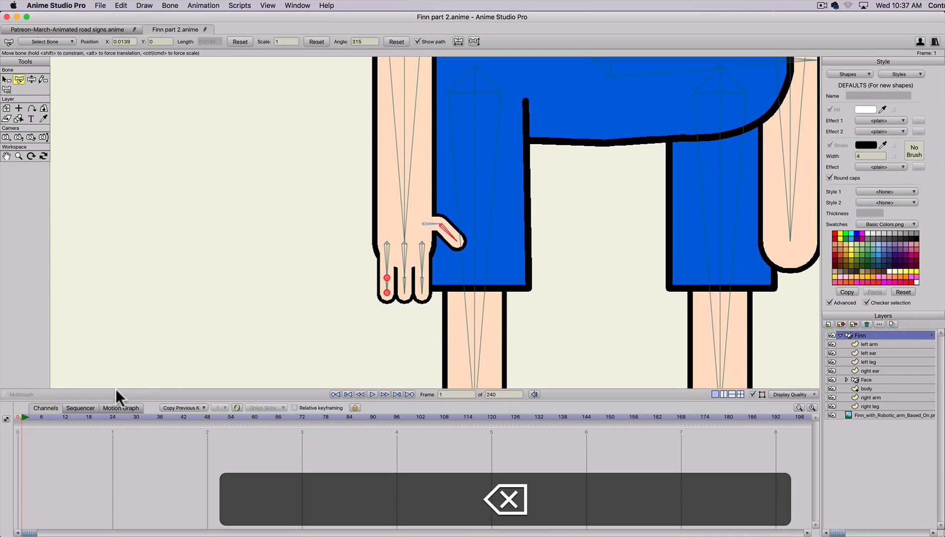
left_click(18, 418)
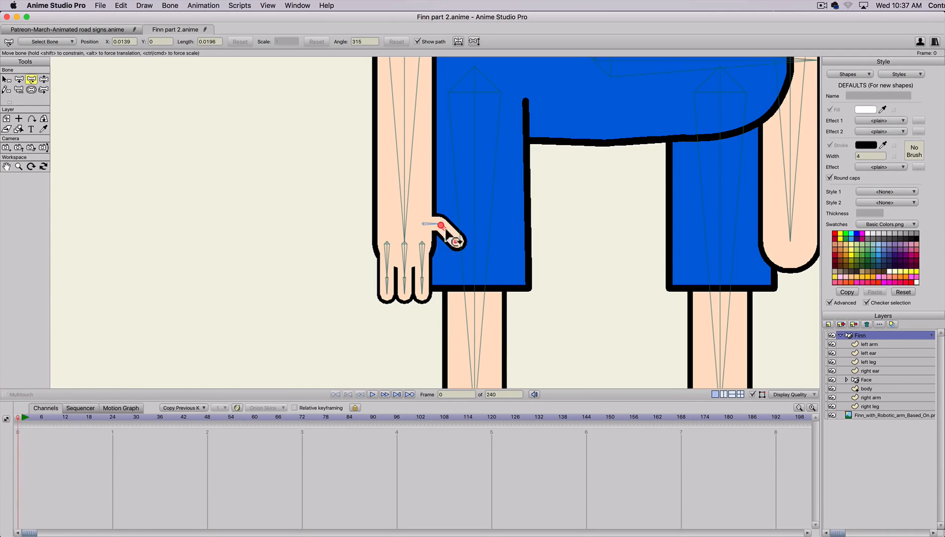
- On the left arm layer, select the points at the thumb's middle joint and adjust their curvature
left_click(871, 344)
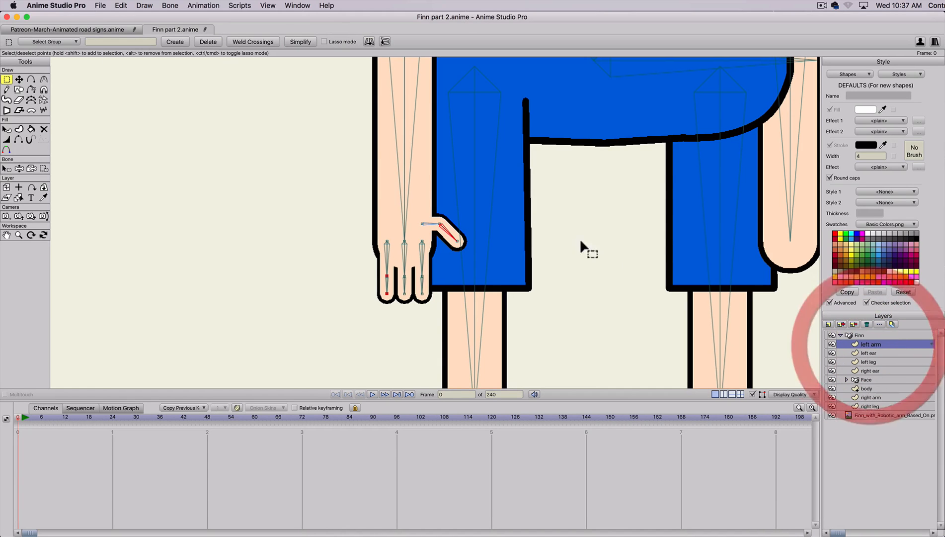
key("g")
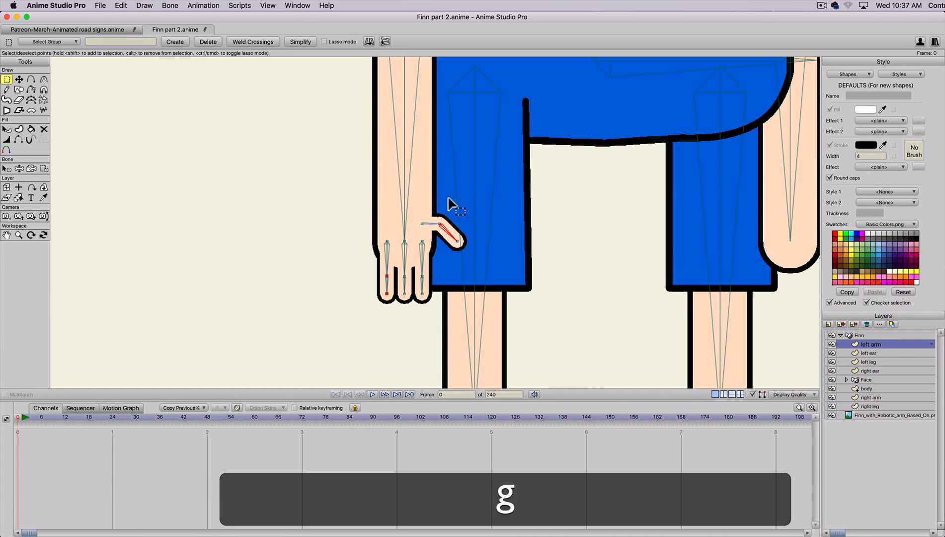
left_click_drag(449, 199, 433, 234)
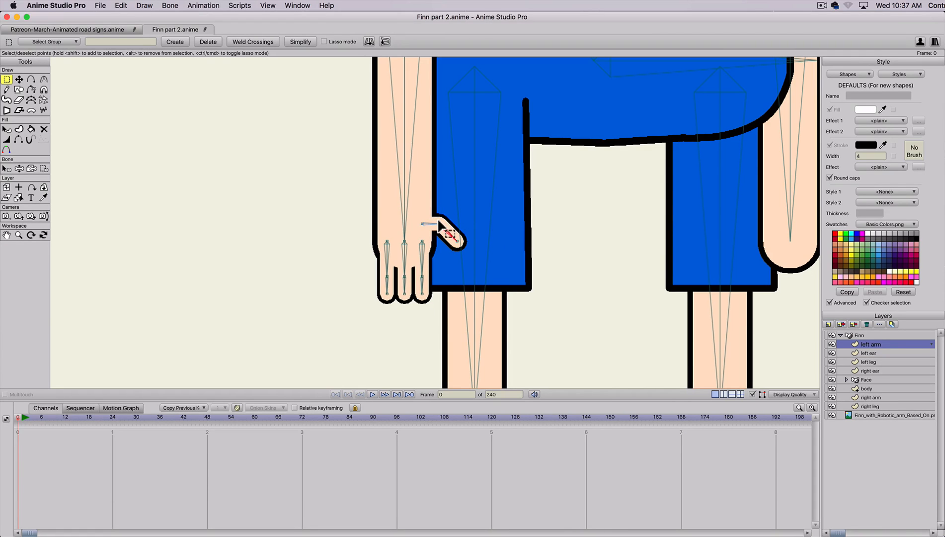
key("c")
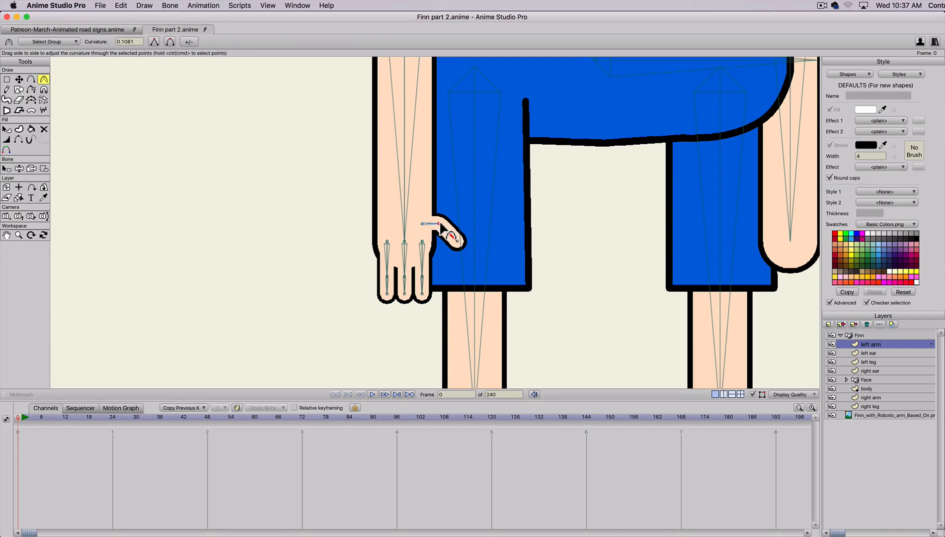
key("g")
key("c")
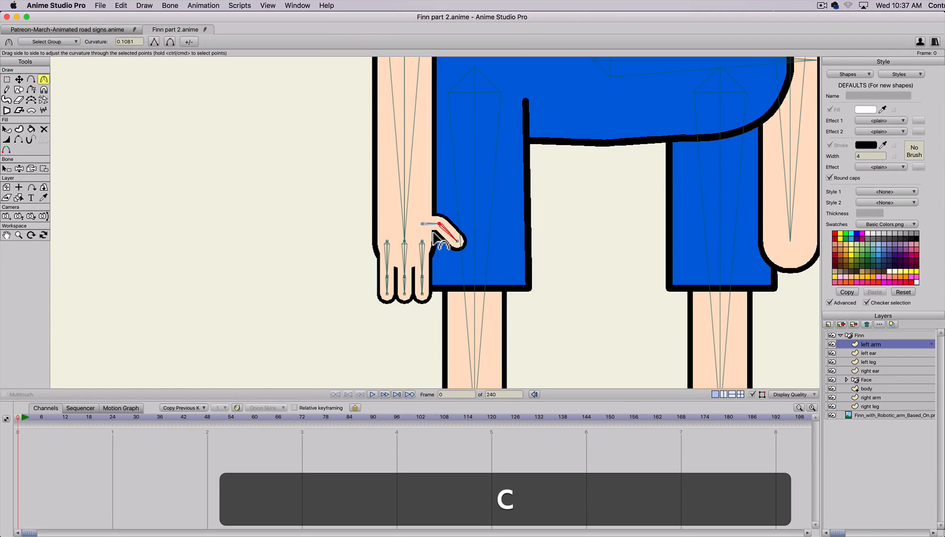
left_click_drag(440, 230, 451, 230)
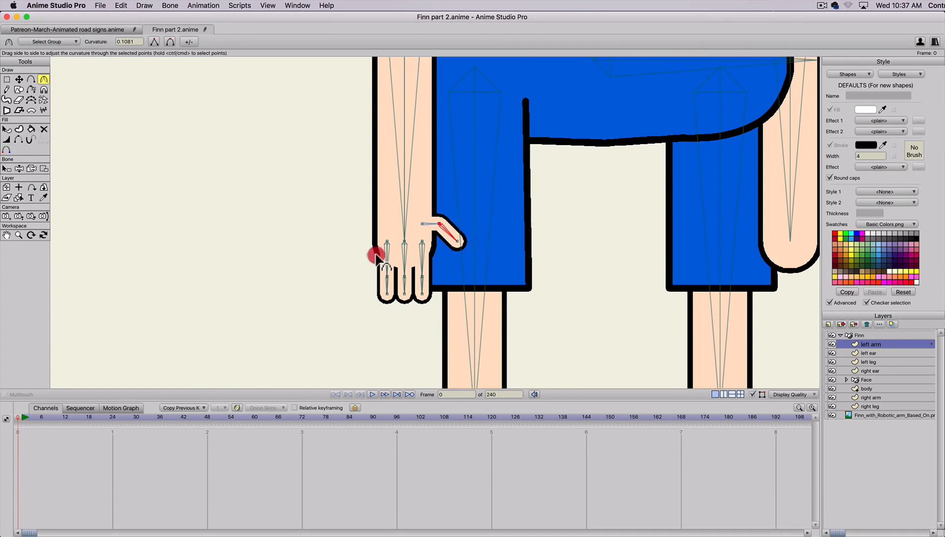
- Test how the thumb bends using Manipulate Bones
key("z")
left_click_drag(405, 248, 547, 272)
left_click_drag(584, 325, 599, 302)
- Select the middle joint points of all three fingers and adjust their curvature
key("g")
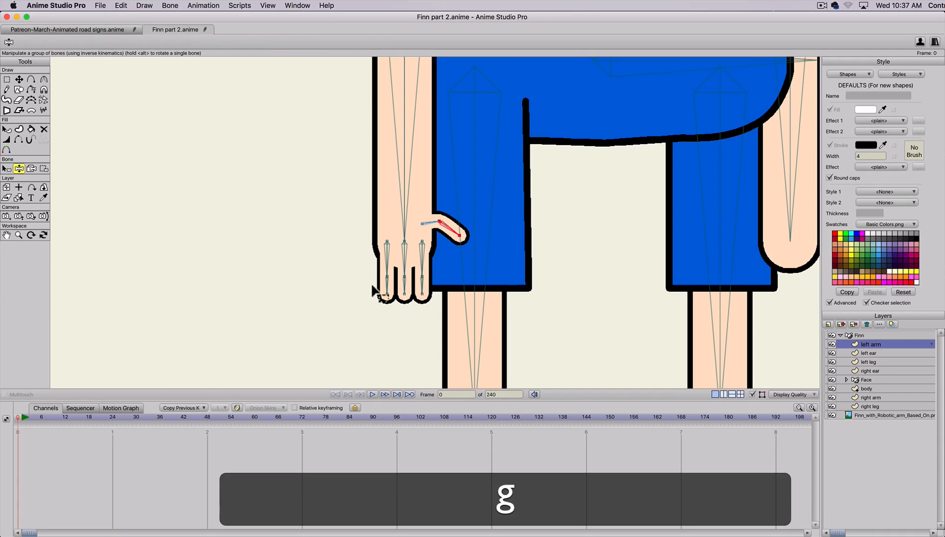
left_click_drag(369, 280, 447, 266)
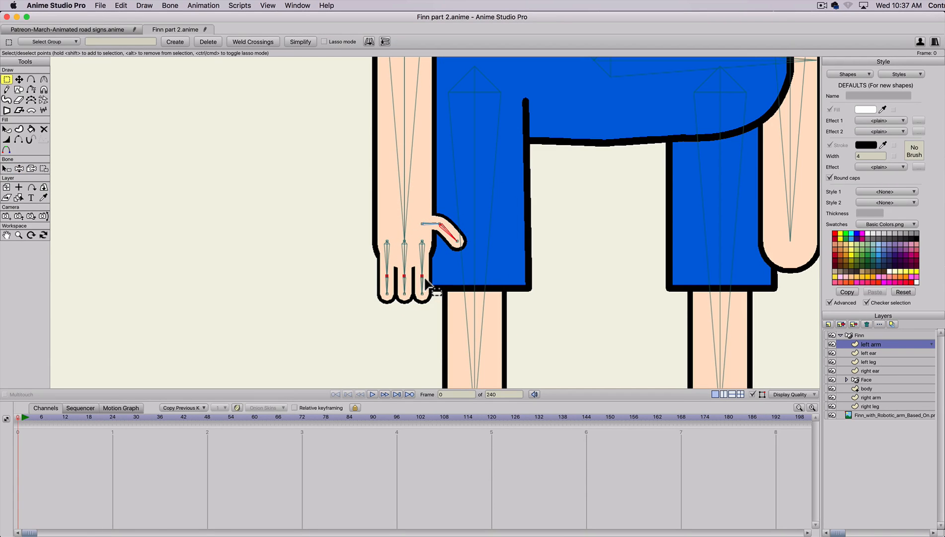
key("c")
mouse_move(437, 278)
left_mouse_down()
mouse_move(467, 280)
mouse_move(433, 283)
left_mouse_up()
- Test how the fingers bend toward the thumb using Manipulate Bones
key("z")
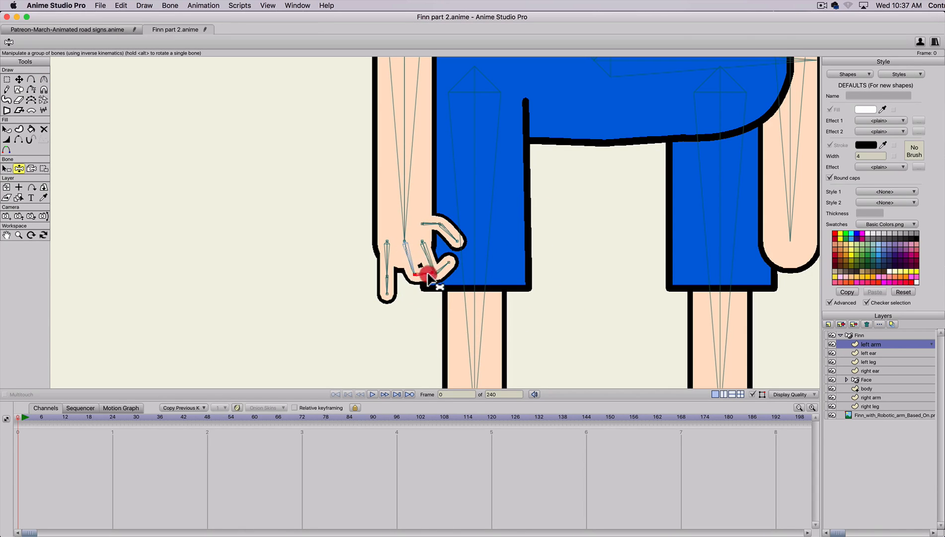
mouse_move(443, 280)
left_mouse_down()
mouse_move(433, 273)
mouse_move(390, 313)
mouse_move(416, 313)
mouse_move(459, 254)
mouse_move(451, 263)
left_mouse_up()
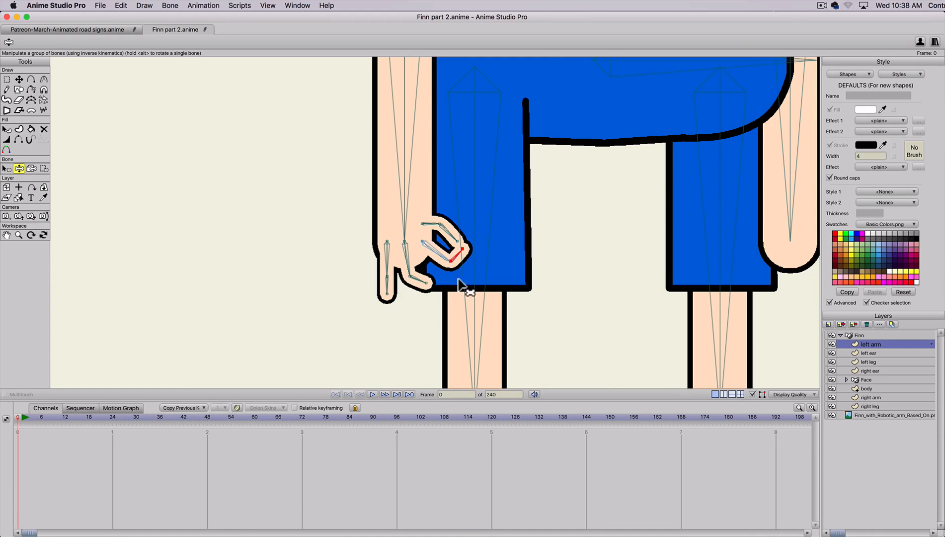
key("z")
- Try shifting the left arm layer's point at the base of the thumb, at frame 0 and at frame 1
key("t")
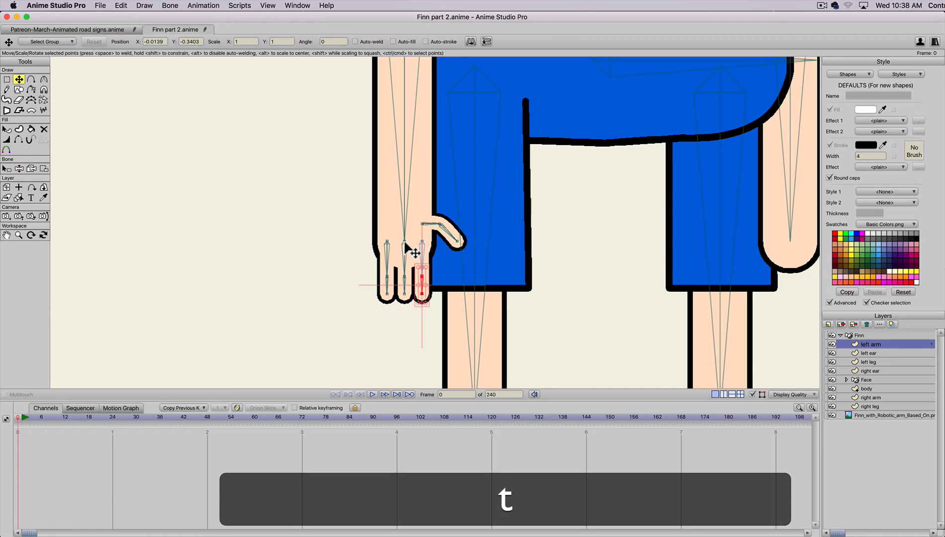
key("t")
left_click(422, 228)
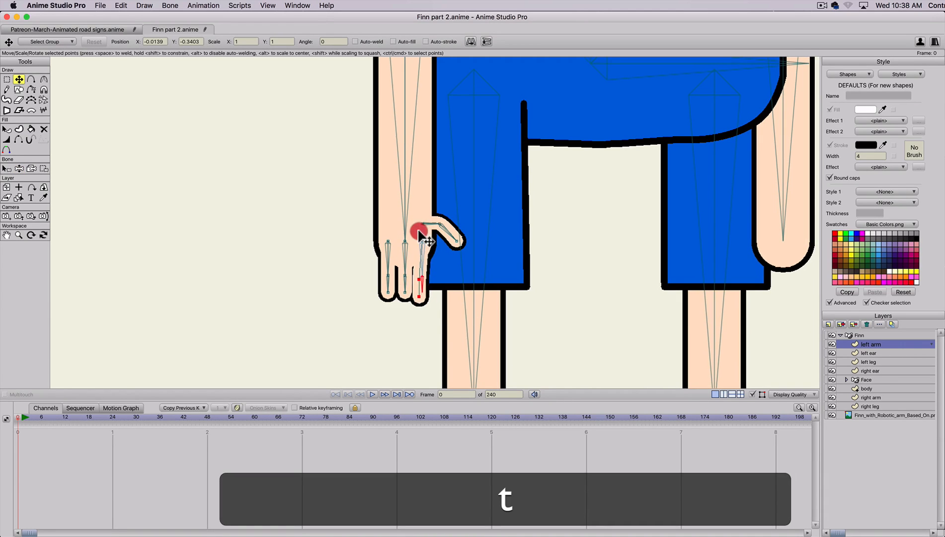
key("super+z")
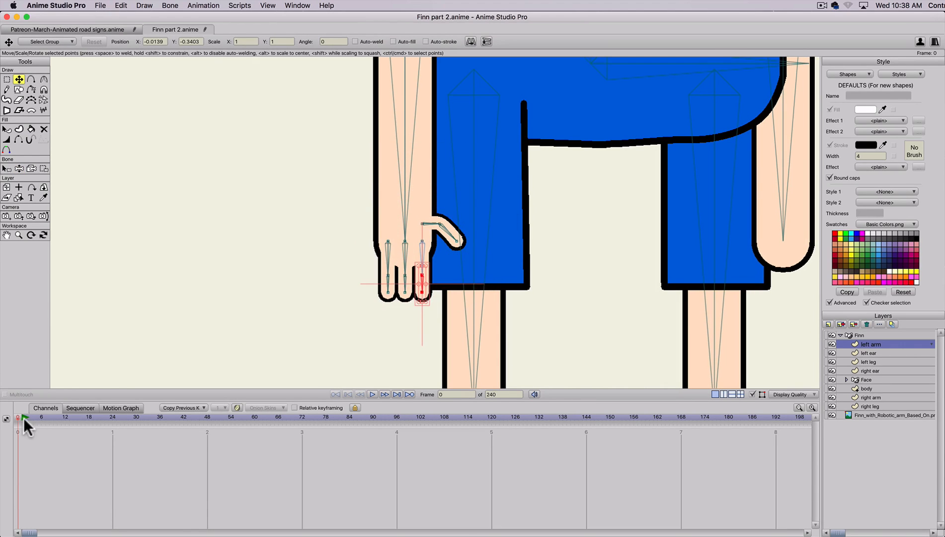
left_click(8, 420)
key("t")
left_click(422, 224)
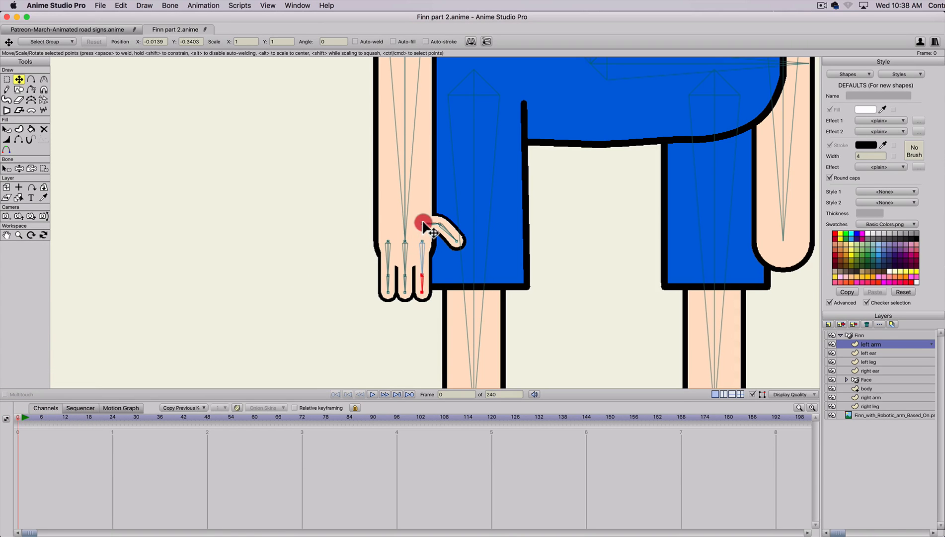
left_click(22, 417)
key("t")
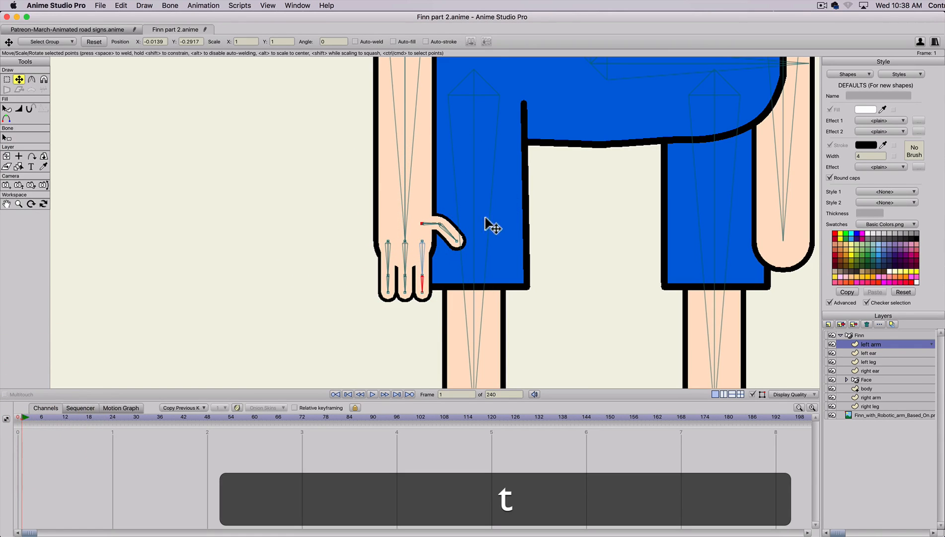
left_click(423, 241)
key("super+z")
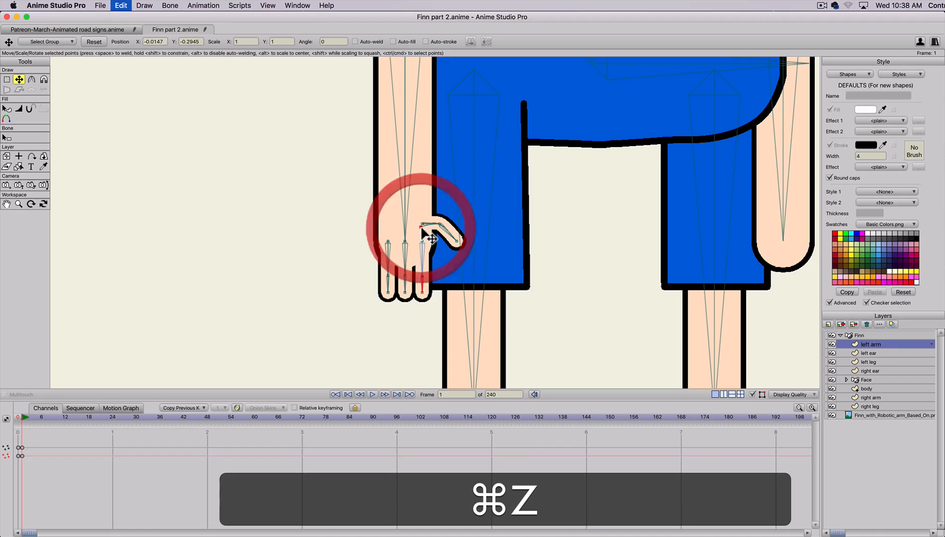
- On the Finn layer at frame 1, try repositioning the thumb's base bone
left_click(860, 335)
key("t")
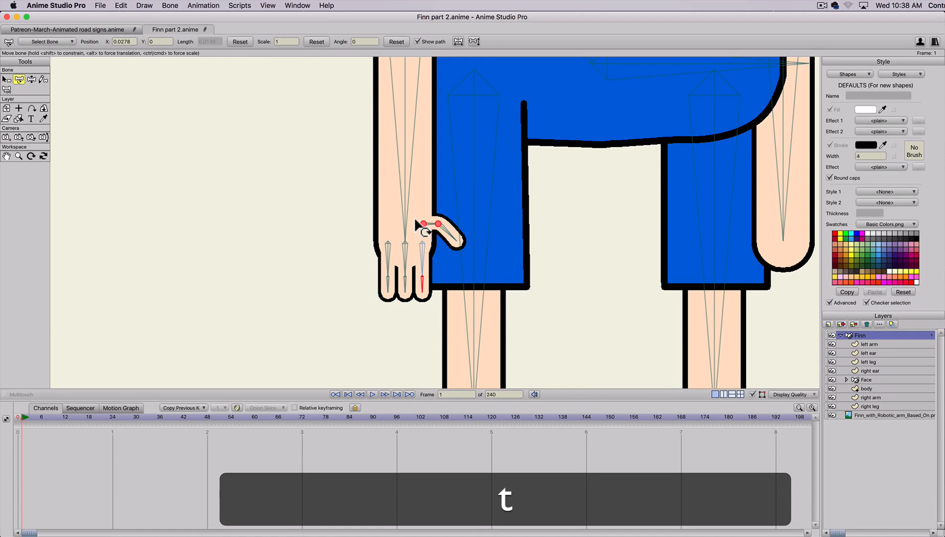
mouse_move(417, 223)
left_mouse_down()
mouse_move(410, 233)
mouse_move(431, 217)
mouse_move(412, 235)
mouse_move(423, 219)
mouse_move(436, 219)
mouse_move(420, 230)
left_mouse_up()
key("super+z")
key("super+t")
key("t")
- Play the animation to frame 16 and swing the left forearm out sideways, away from the body
scroll(426, 226, "down", 8)
key("space")
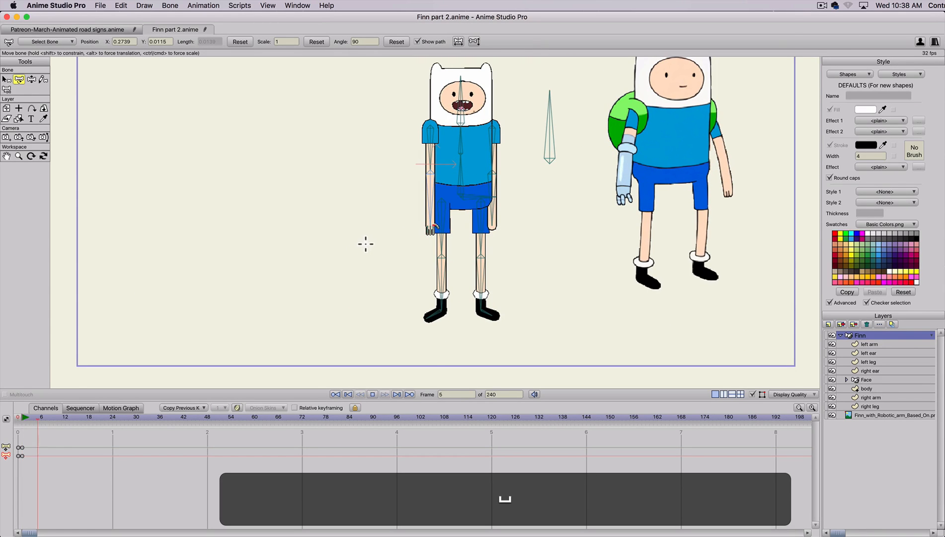
left_click_drag(366, 244, 366, 287)
scroll(403, 284, "down", 2)
scroll(403, 284, "up", 4)
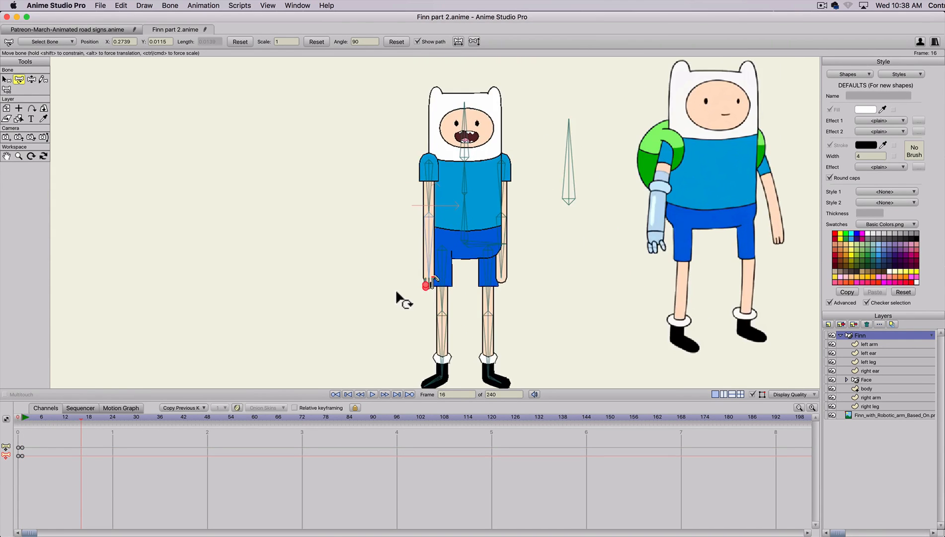
scroll(396, 292, "up", 1)
key("a")
left_click_drag(424, 252, 339, 222)
scroll(334, 230, "up", 4)
key("t")
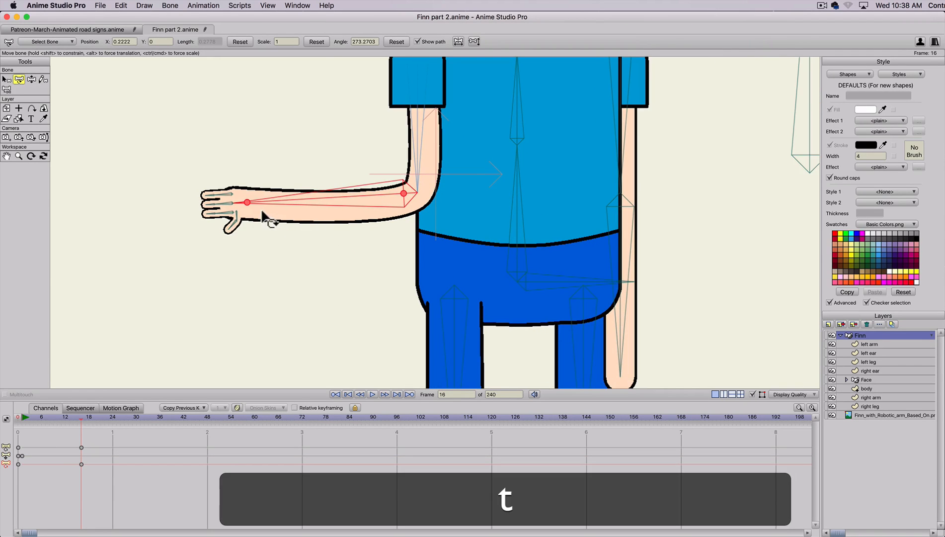
- At frame 16, test the thumb bones and raise the left forearm with the hand pointing upward
key("z")
left_click_drag(231, 225, 239, 190)
key("t")
left_click_drag(224, 187, 222, 166)
key("z")
key("z")
left_click_drag(294, 202, 299, 97)
key("space")
left_click_drag(344, 237, 390, 359)
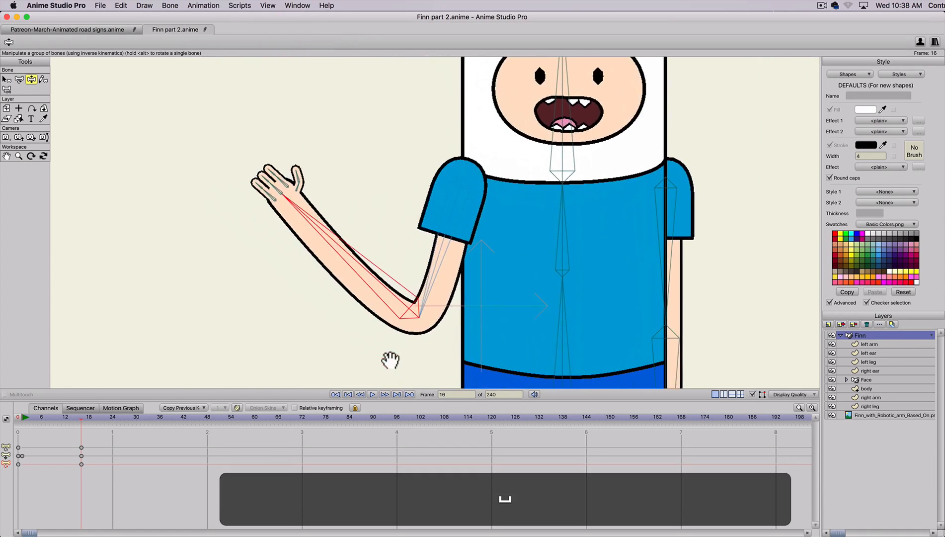
- Lower the raised left forearm to a horizontal pose and check the elbow bend
scroll(391, 359, "down", 4)
left_click_drag(384, 243, 342, 306)
scroll(311, 271, "up", 5)
key("space")
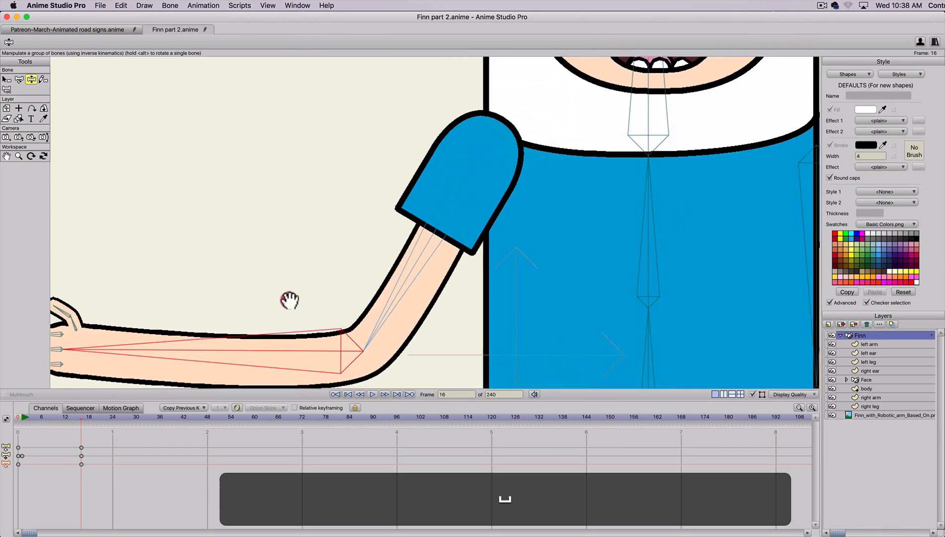
scroll(270, 262, "down", 5)
scroll(391, 245, "up", 4)
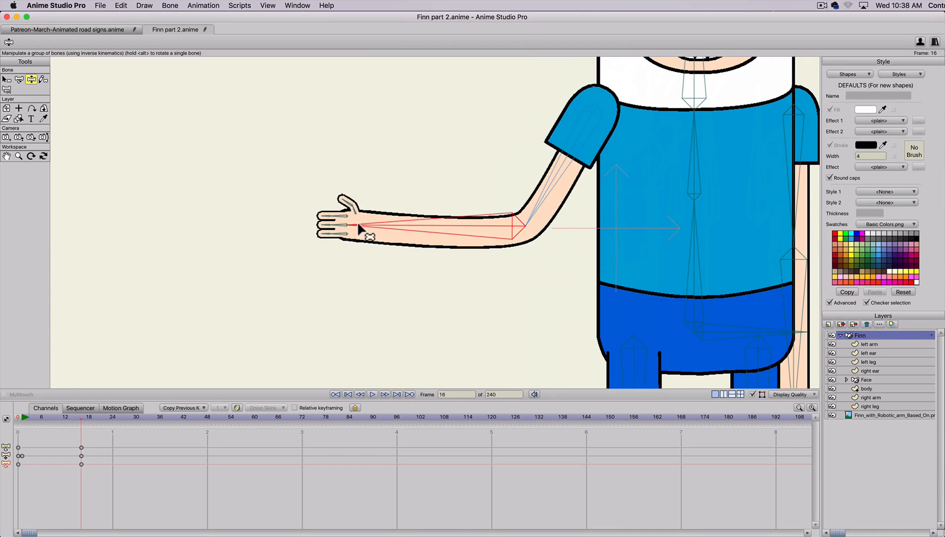
- Return to frame 0 and examine the hand and finger bones up close on the left arm layer
left_click_drag(55, 417, 0, 420)
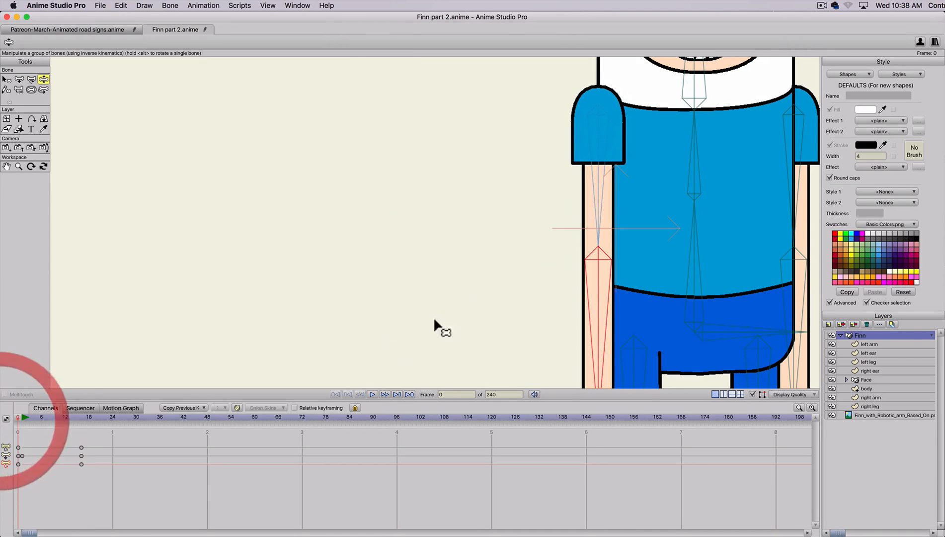
key("space")
left_click_drag(478, 308, 376, 137)
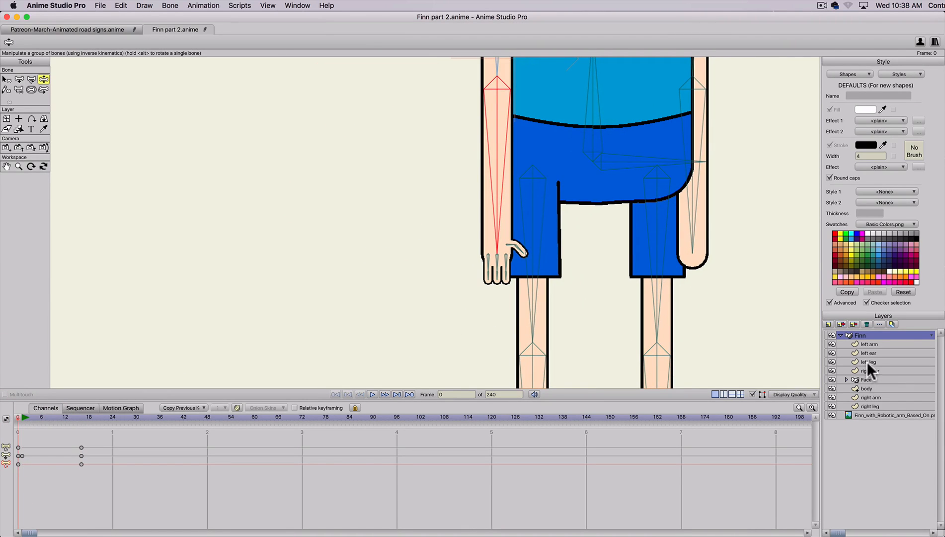
left_click(866, 343)
scroll(513, 278, "up", 2)
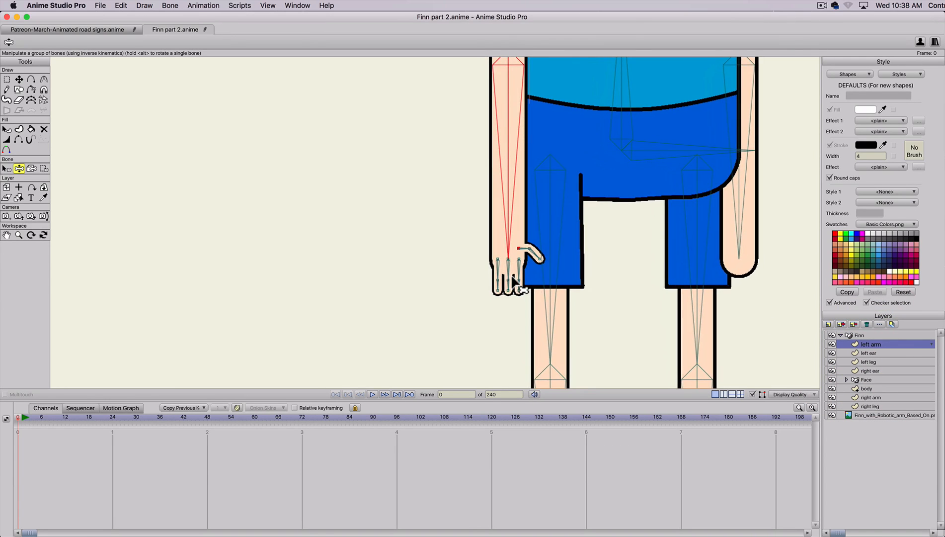
scroll(514, 283, "up", 5)
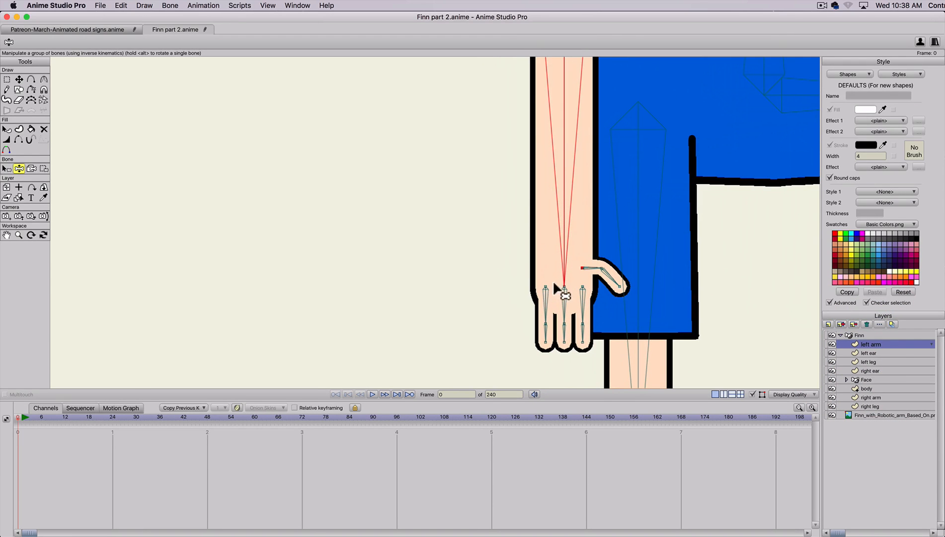
scroll(570, 275, "down", 6)
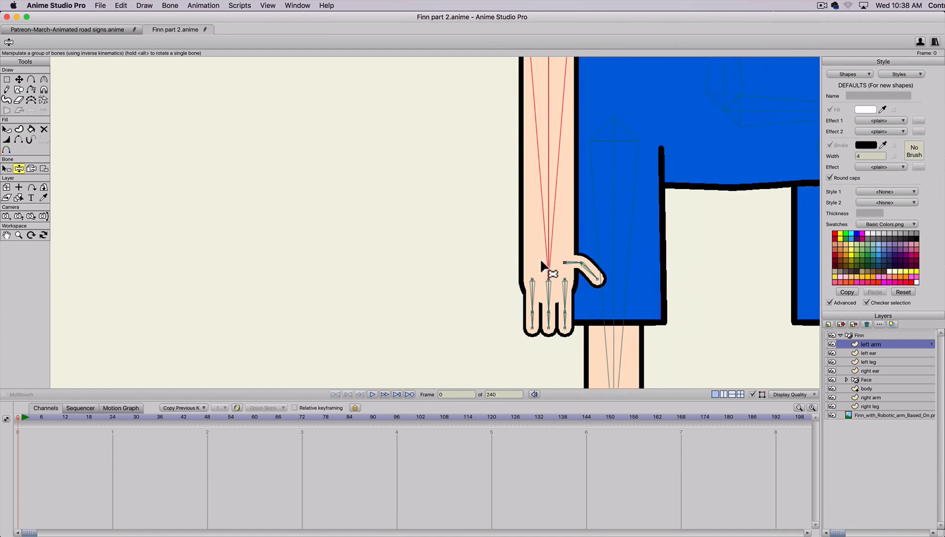
key("space")
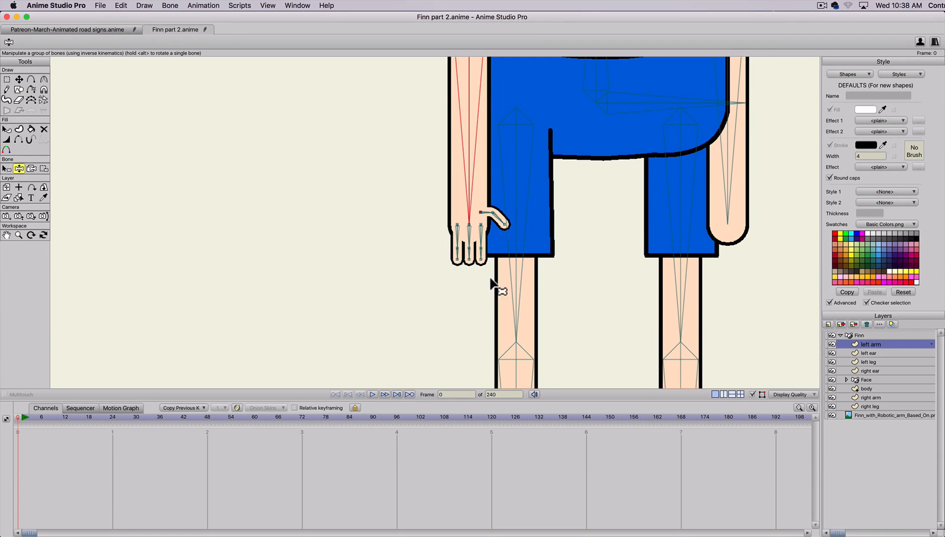
scroll(499, 288, "up", 5)
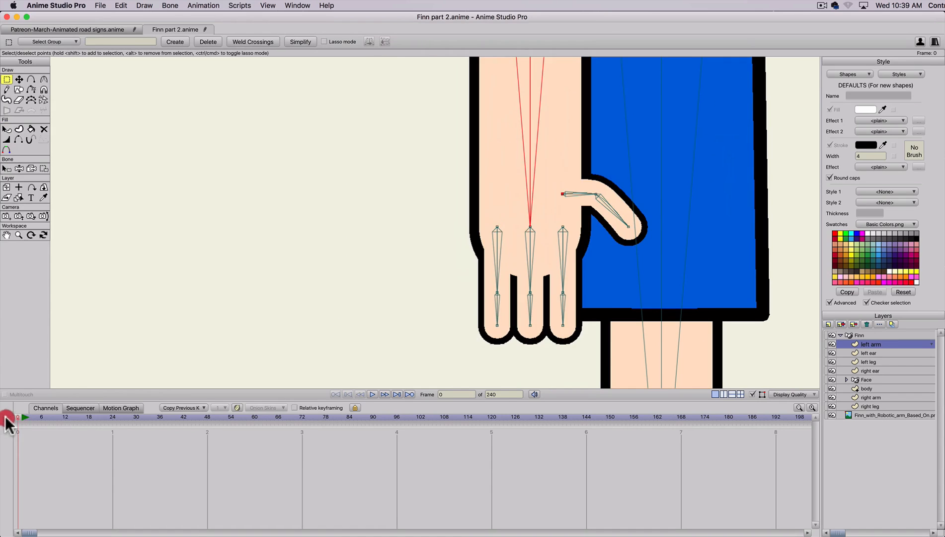
- Delete all the test pose keyframes from the Finn bone layer
key("t")
left_click(859, 336)
key("t")
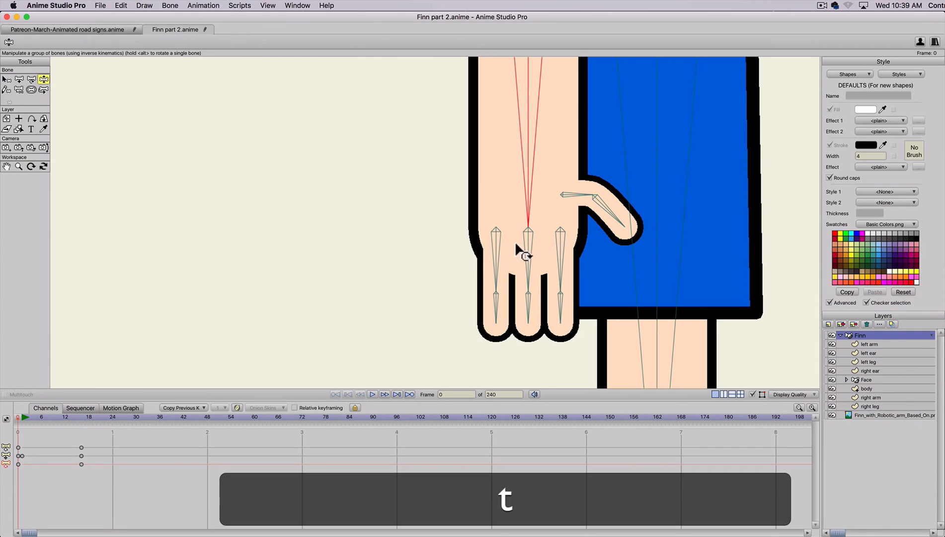
left_click_drag(72, 460, 4, 481)
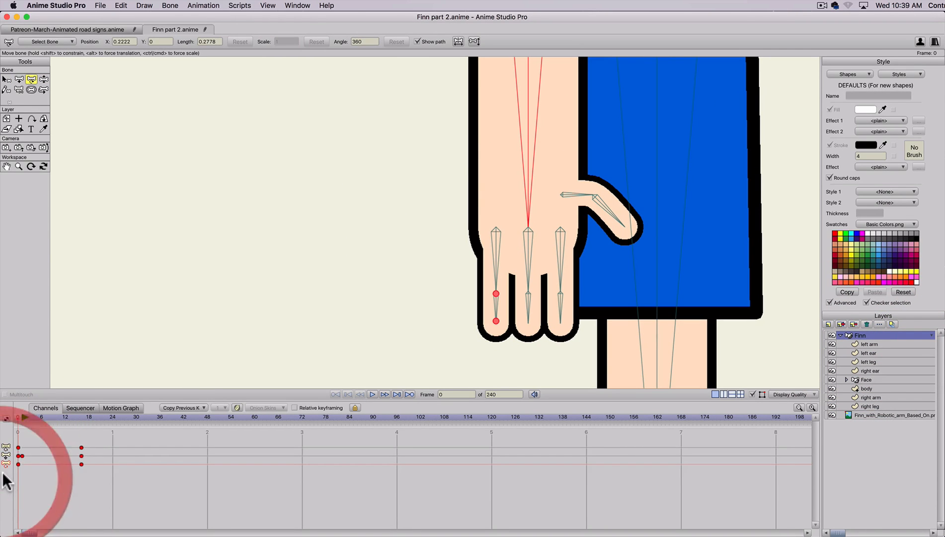
key("BackSpace")
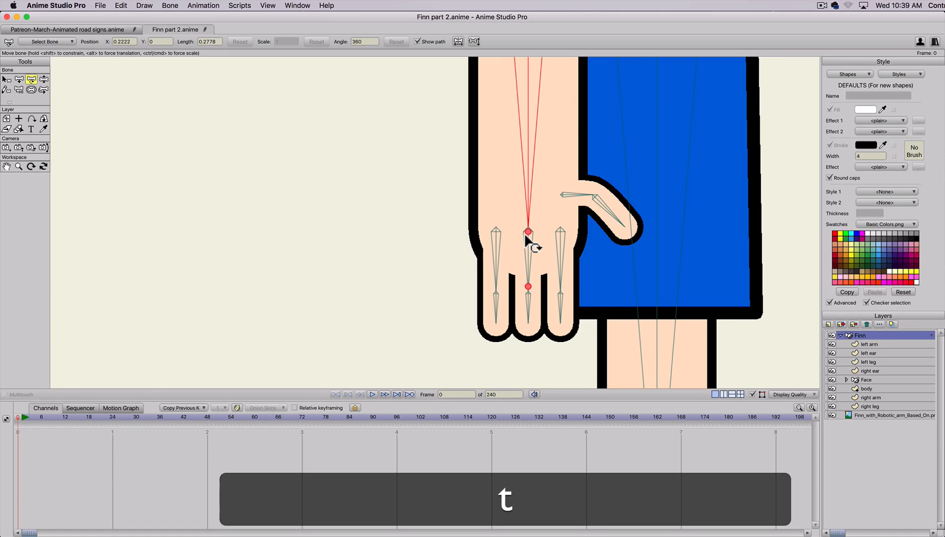
- Show the grid and move the middle finger's bones down the finger, placing the base bone at X position 0.2917
key("super+g")
left_click(526, 234)
key("t")
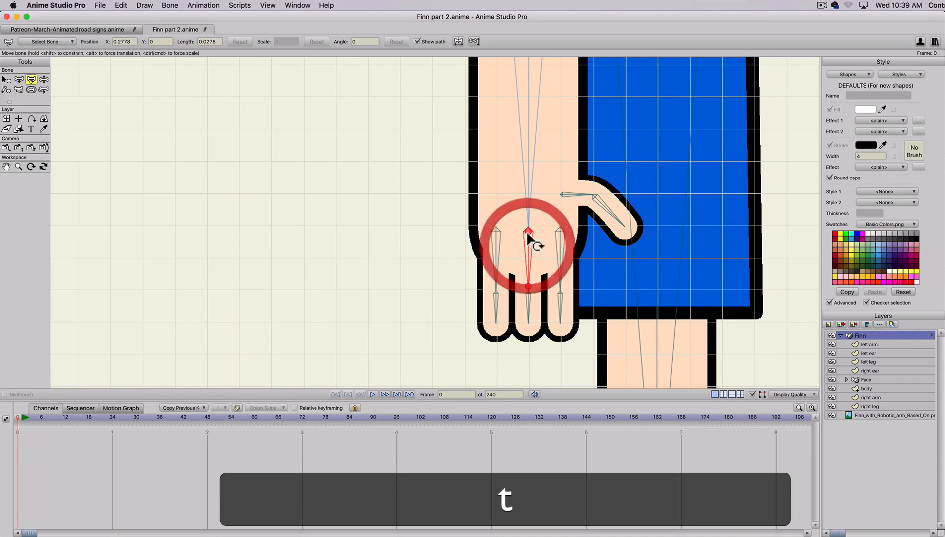
left_click_drag(526, 234, 520, 255)
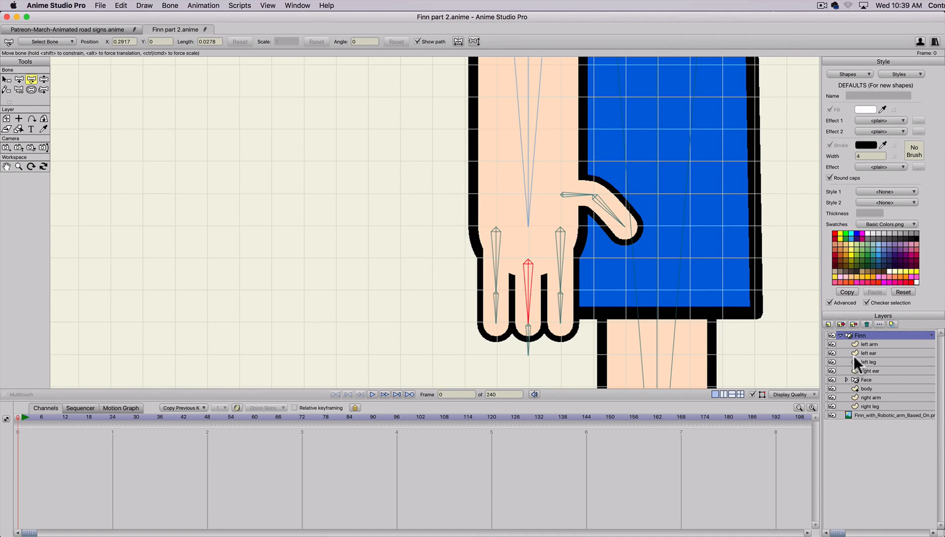
- Undo the last moves of the middle finger's bones
left_click(862, 344)
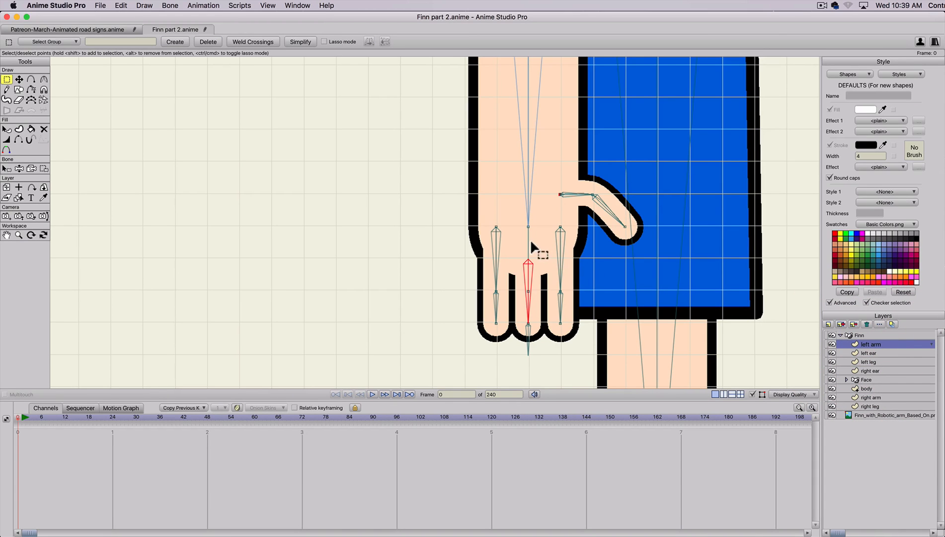
key("g")
mouse_move(520, 241)
left_mouse_down()
mouse_move(538, 228)
mouse_move(538, 212)
mouse_move(534, 238)
mouse_move(488, 211)
mouse_move(517, 232)
left_mouse_up()
key("t")
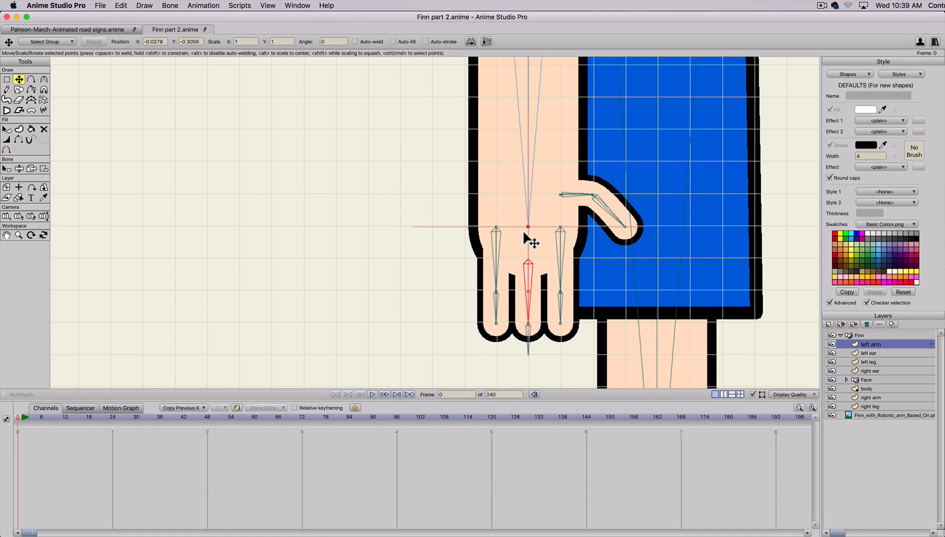
key("super+z")
key("super+z")
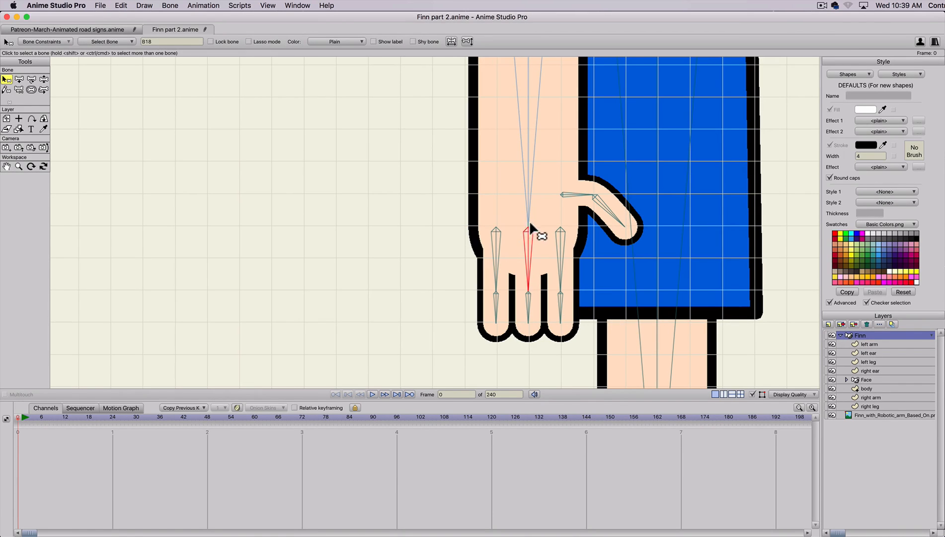
key("t")
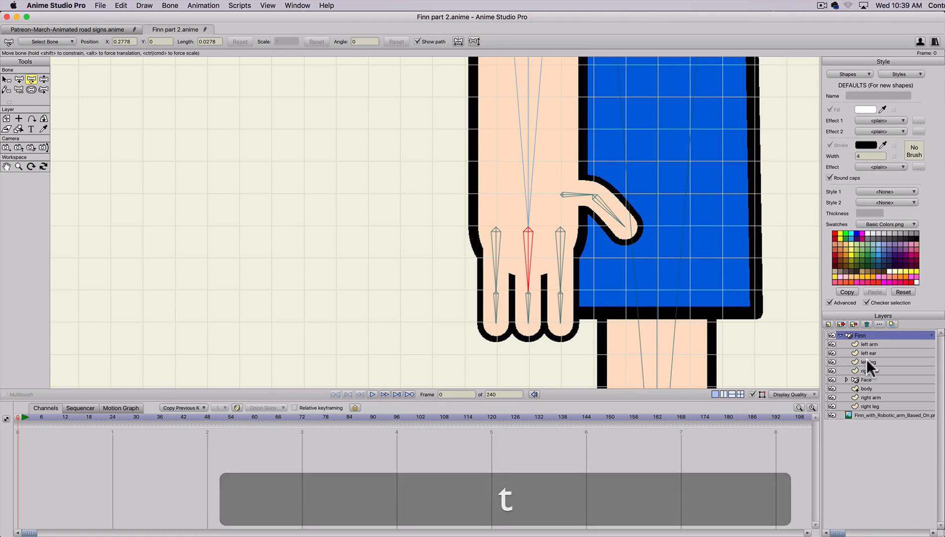
- On the left arm layer, move the middle finger's outline and fill shapes clear of the hand to X -0.0972, Y -0.3264
left_click(869, 344)
key("t")
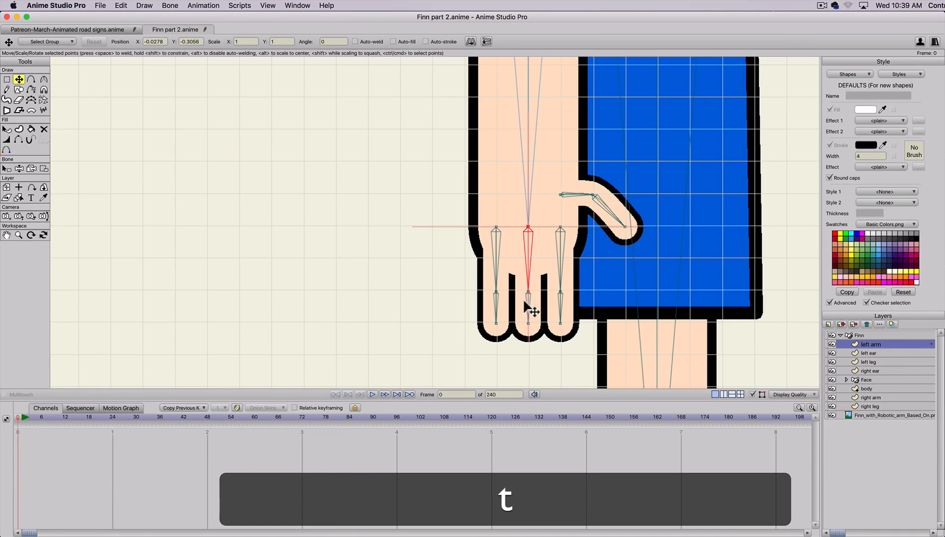
key("t")
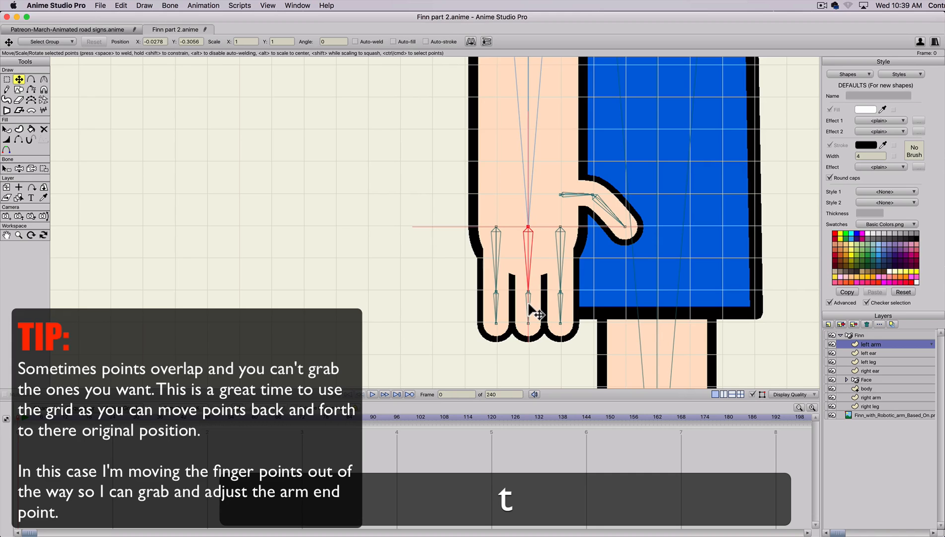
left_click_drag(530, 311, 377, 308)
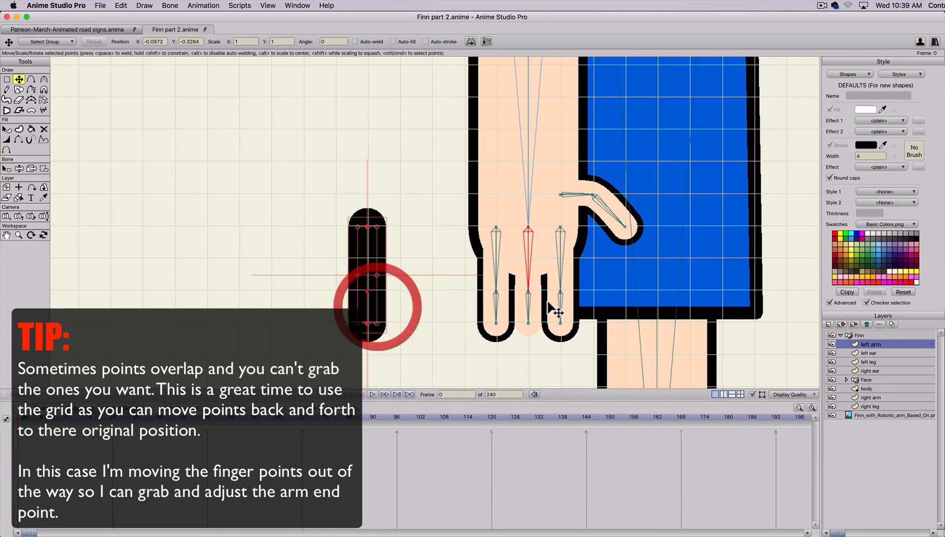
left_click(529, 273)
left_click_drag(530, 274, 368, 280)
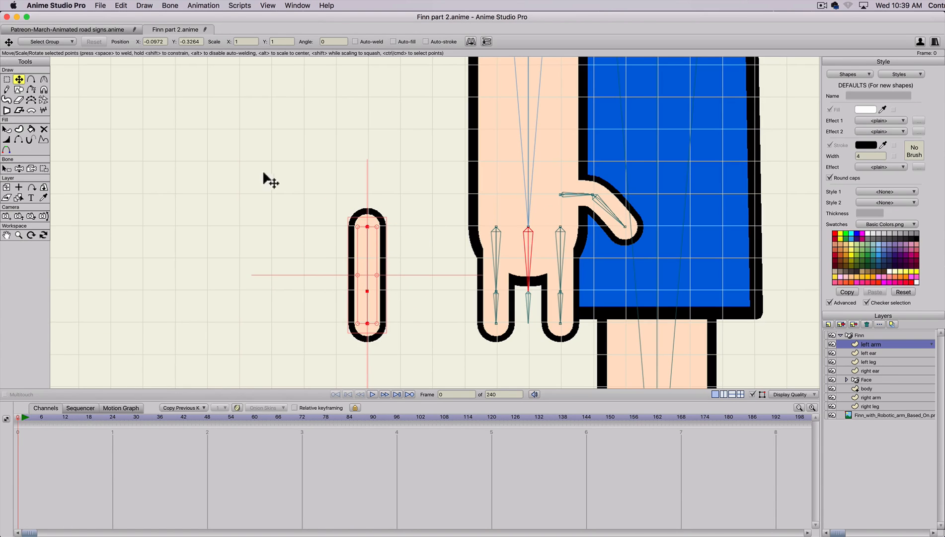
- Select the left arm's end point and reduce its line width to 354 percent so the wrist narrows
key("g")
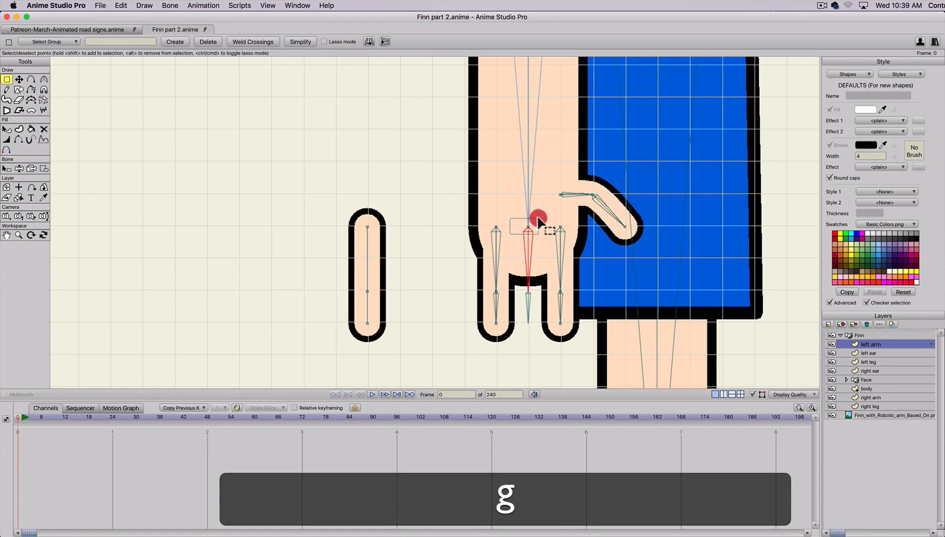
left_click(540, 219)
scroll(530, 230, "down", 2)
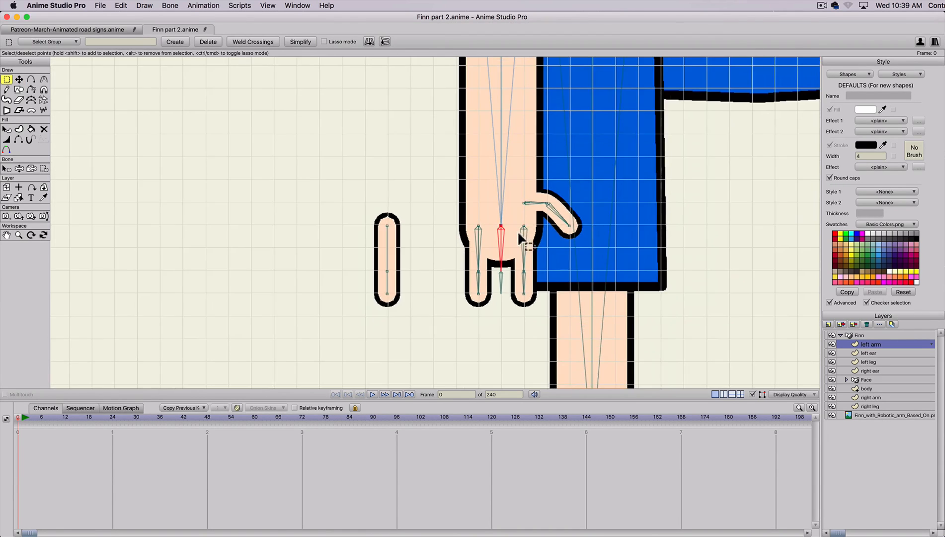
key("w")
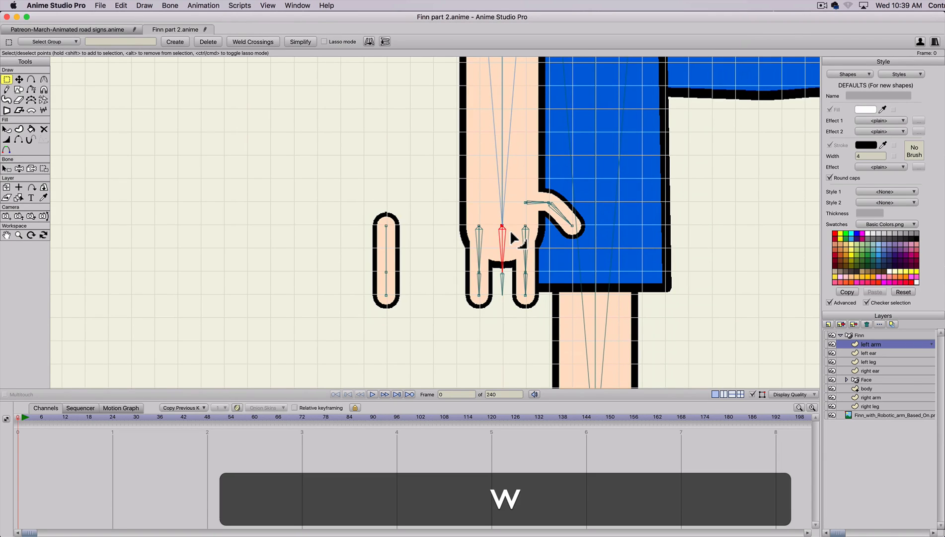
left_click_drag(498, 229, 479, 233)
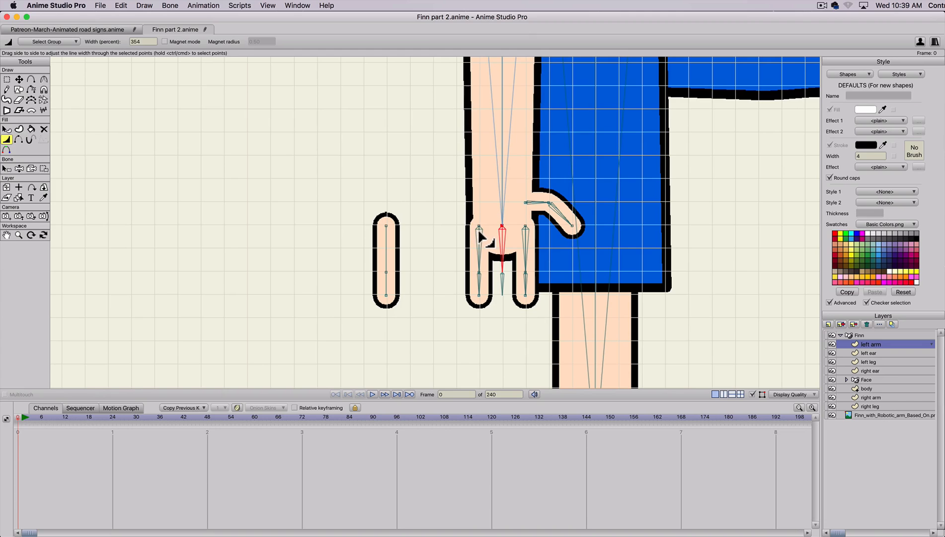
scroll(498, 194, "down", 2)
key("space")
left_click_drag(429, 167, 437, 282)
scroll(442, 274, "down", 6)
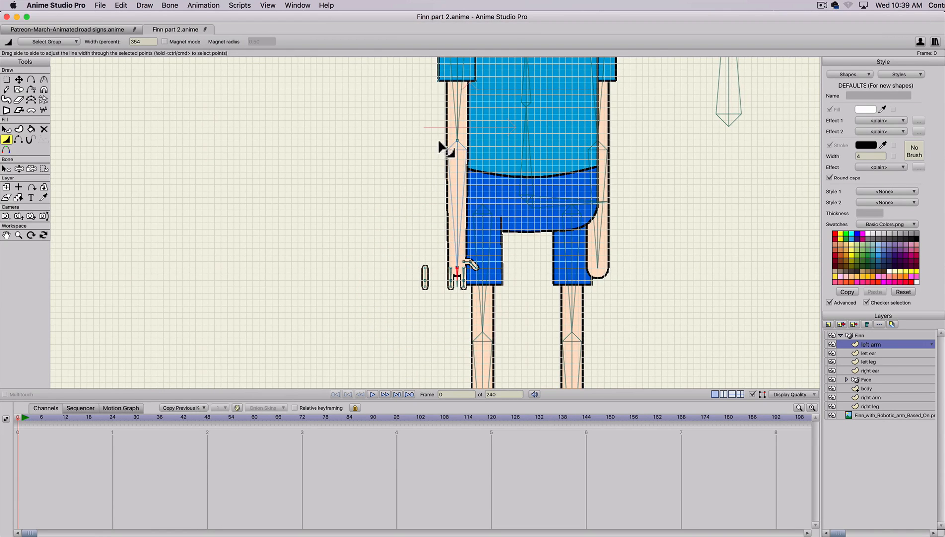
scroll(442, 249, "up", 5)
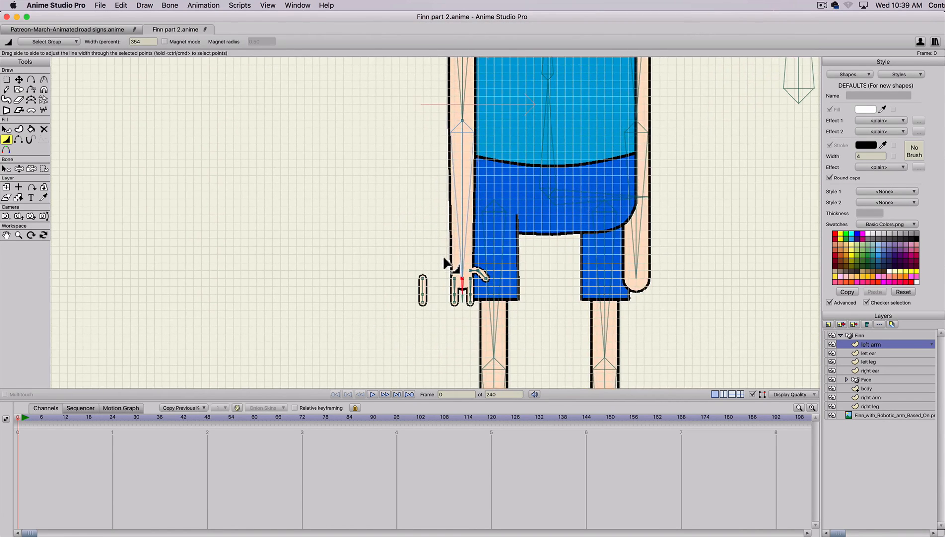
- Select the detached middle finger and move it back onto the left hand at X -0.0278, Y -0.3264
key("space")
left_click_drag(445, 277, 440, 214)
key("g")
key("t")
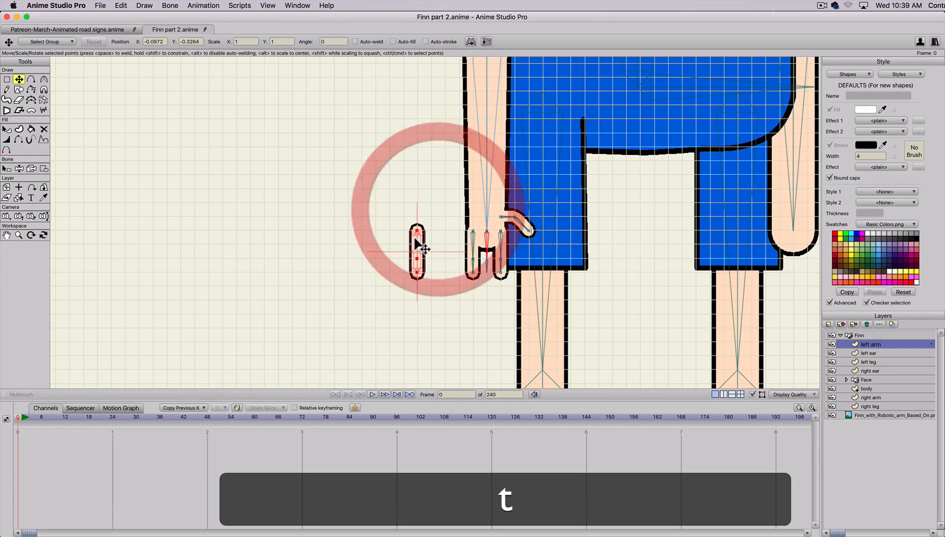
left_click_drag(422, 247, 483, 244)
scroll(626, 301, "down", 1)
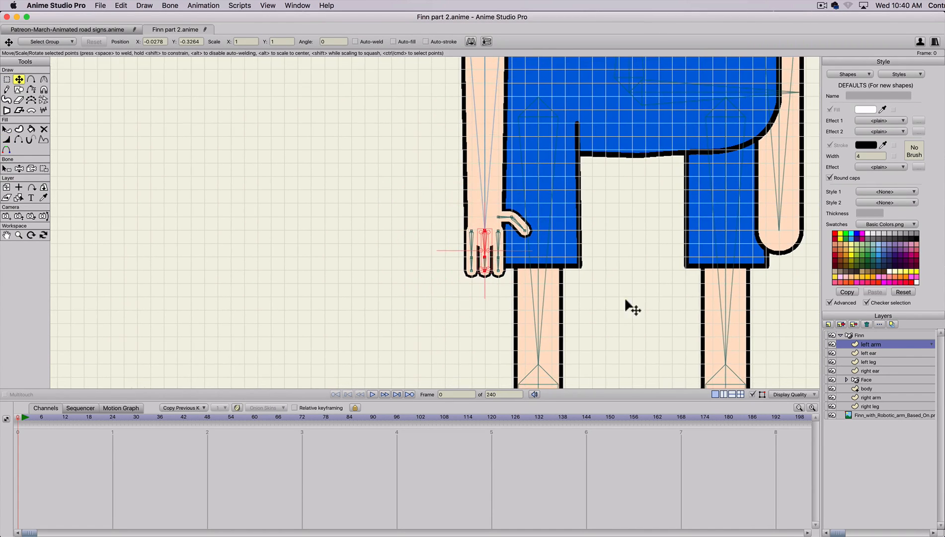
- Try bending the left forearm on the Finn bone layer and undo the bone change
left_click(854, 334)
key("z")
left_click_drag(466, 183, 439, 176)
key("t")
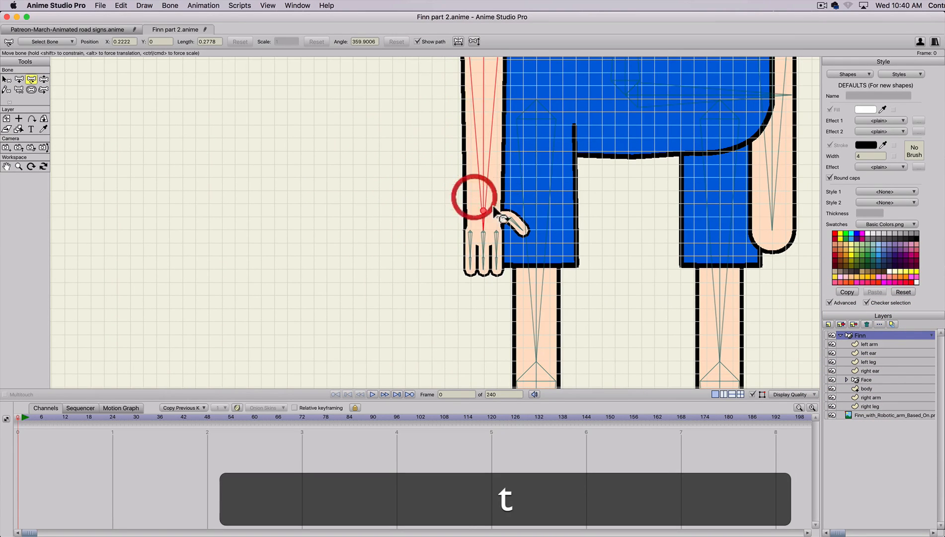
key("super+z")
key("z")
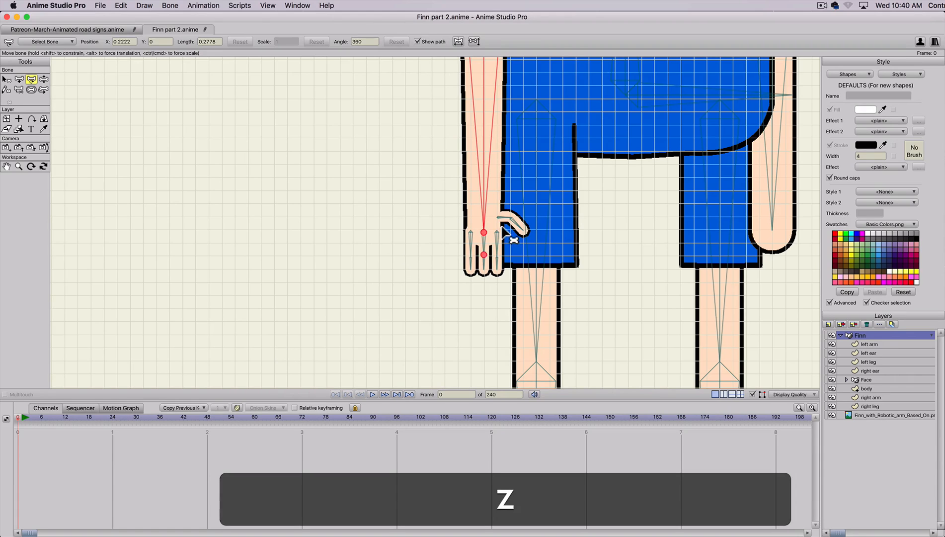
key("t")
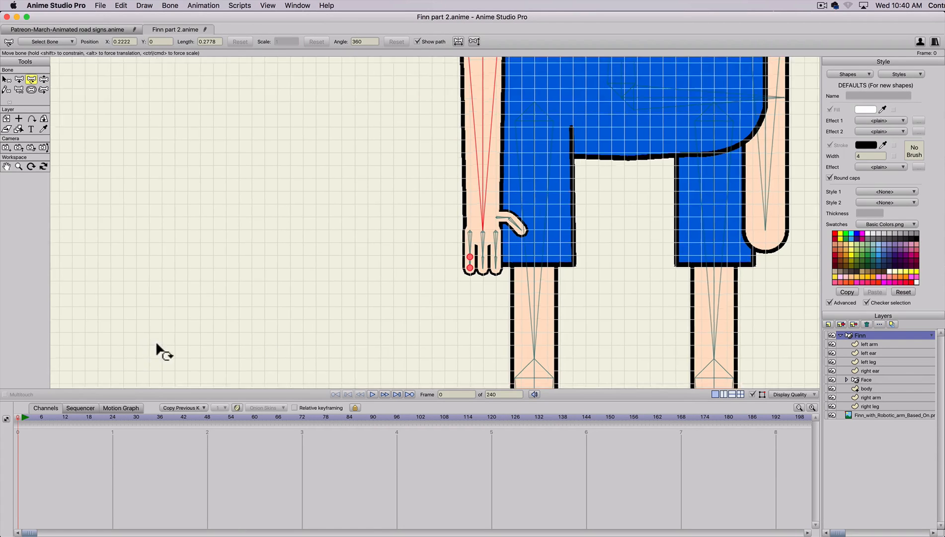
scroll(502, 216, "down", 3)
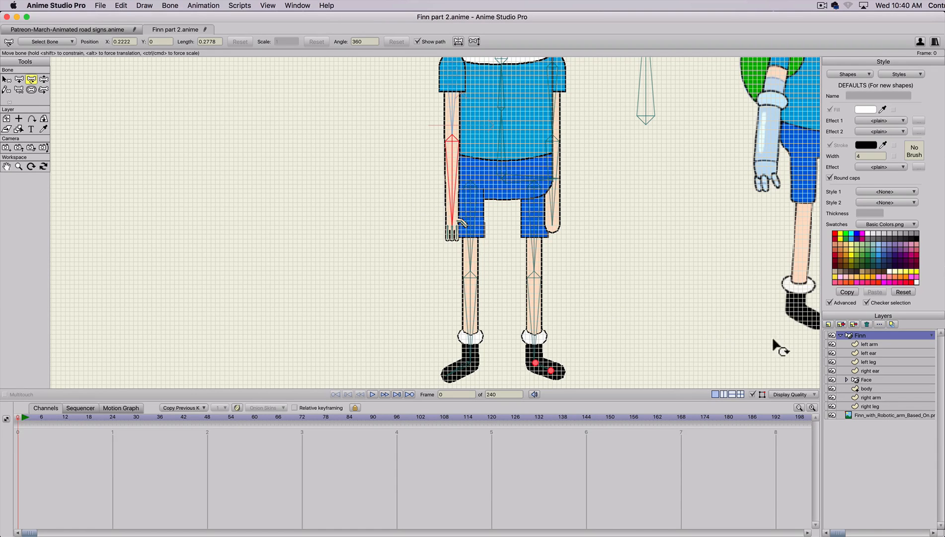
- Move the separate finger shape beside the right arm over to the right hand
key("z")
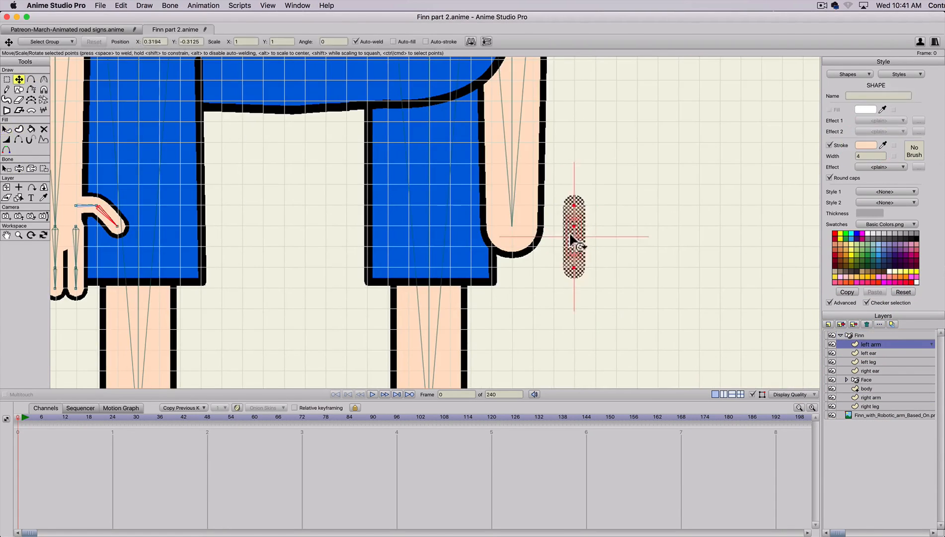
left_click_drag(574, 237, 473, 211)
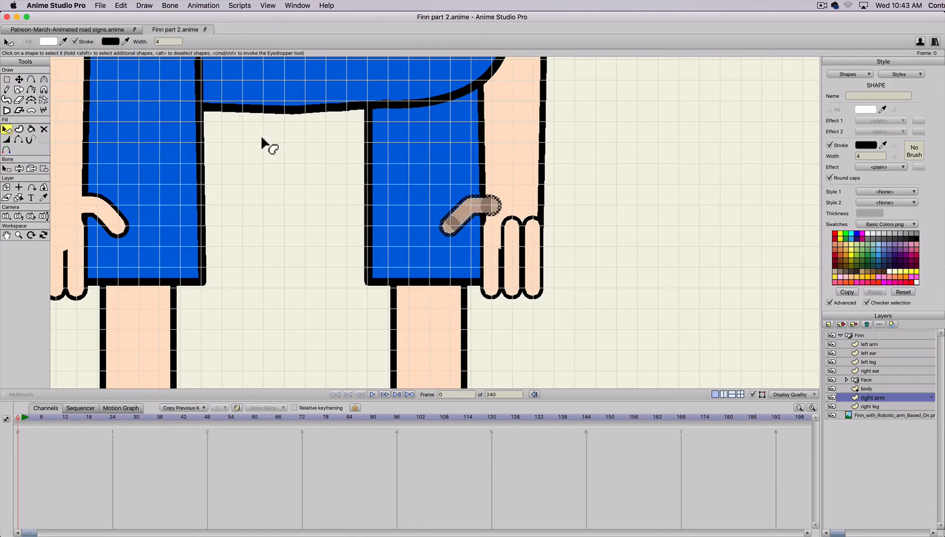
scroll(325, 337, "down", 5)
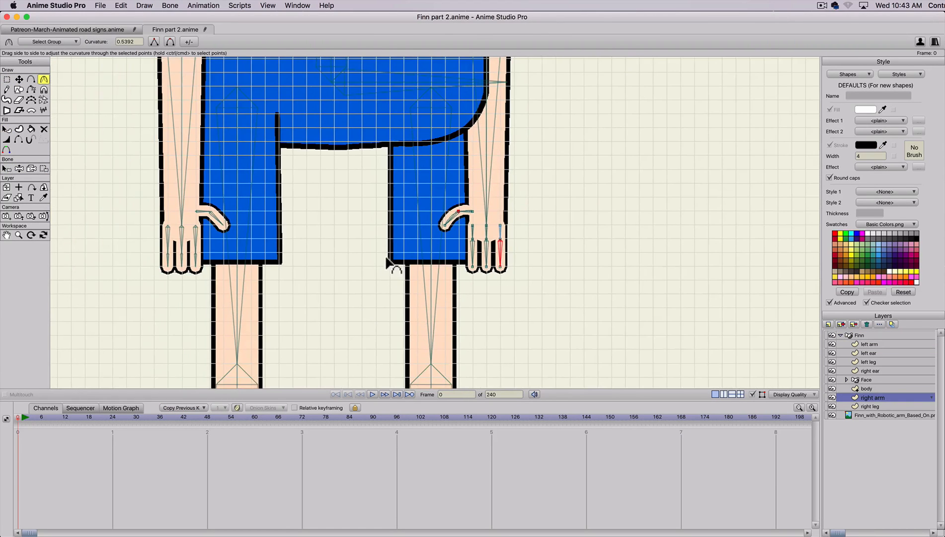
- At frame 0, swing the right arm outward and the left arm inward with bone manipulation to check both hands
scroll(386, 262, "up", 2)
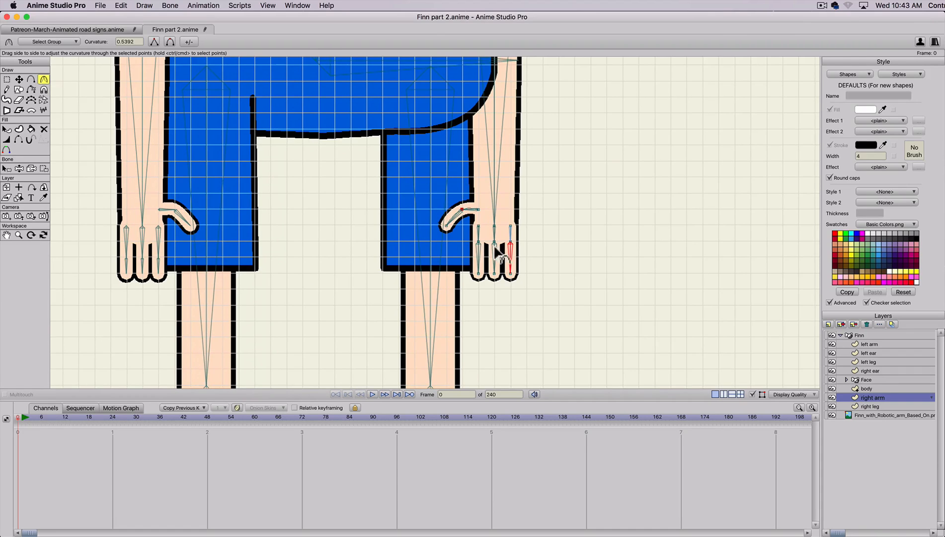
scroll(494, 247, "up", 1)
left_click_drag(19, 418, 1, 419)
key("z")
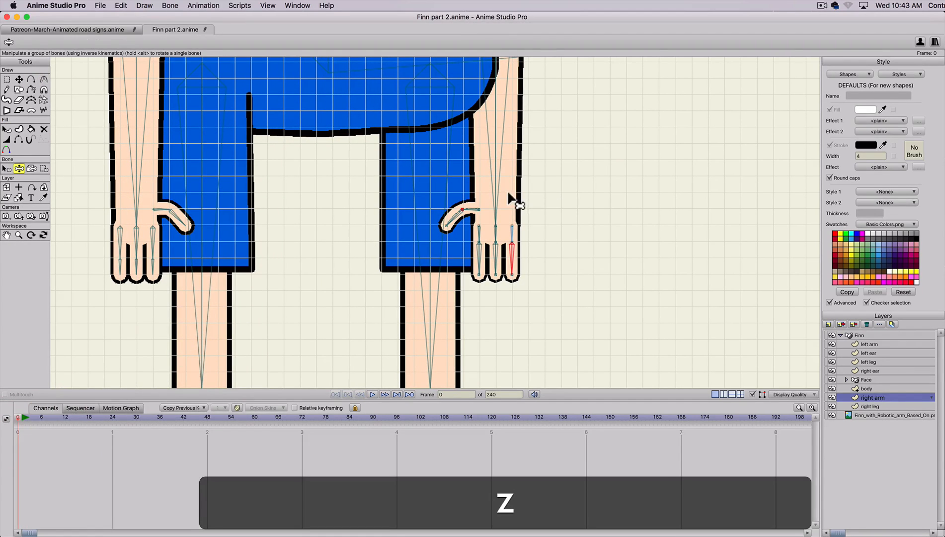
left_click_drag(512, 198, 578, 243)
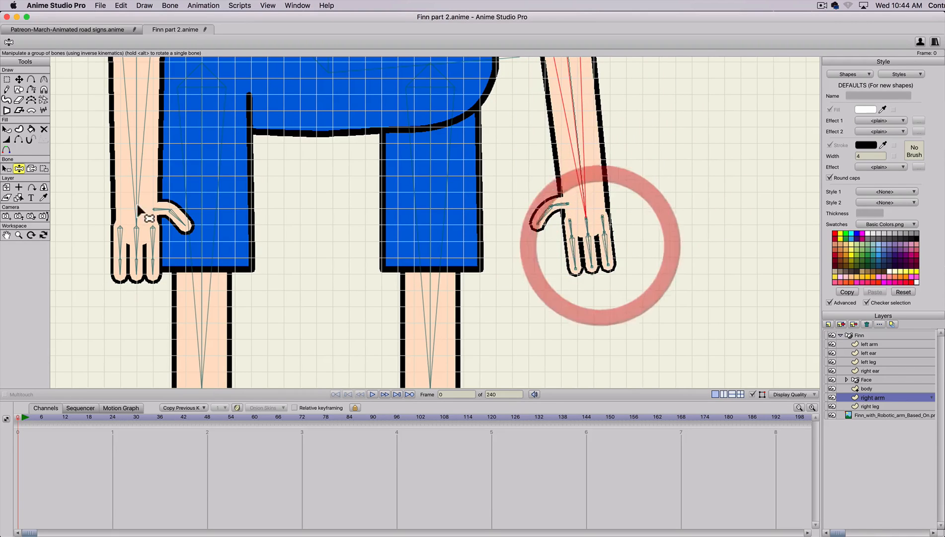
left_click_drag(70, 161, 211, 196)
- Hide the grid and bend the right hand's thumb and three fingers to test their joints
key("z")
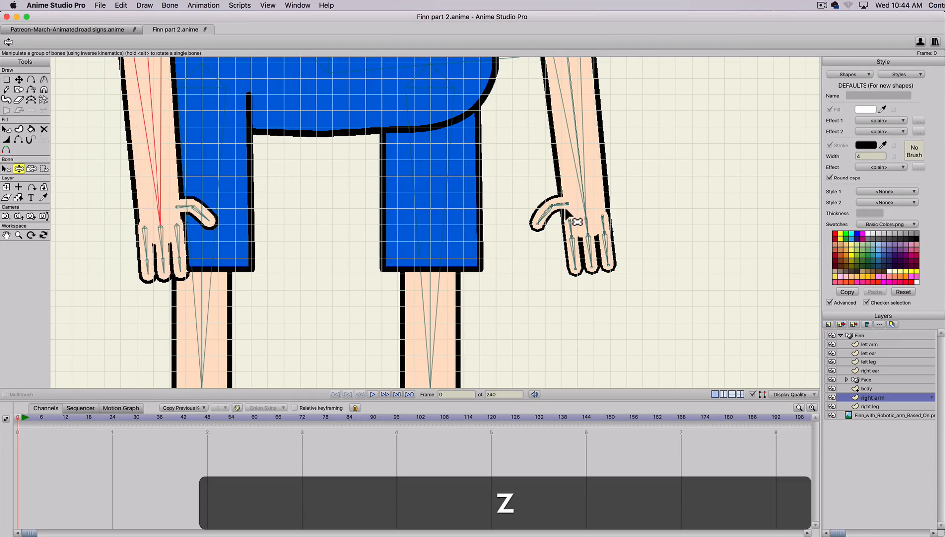
mouse_move(555, 215)
left_mouse_down()
mouse_move(570, 220)
mouse_move(512, 162)
mouse_move(537, 212)
left_mouse_up()
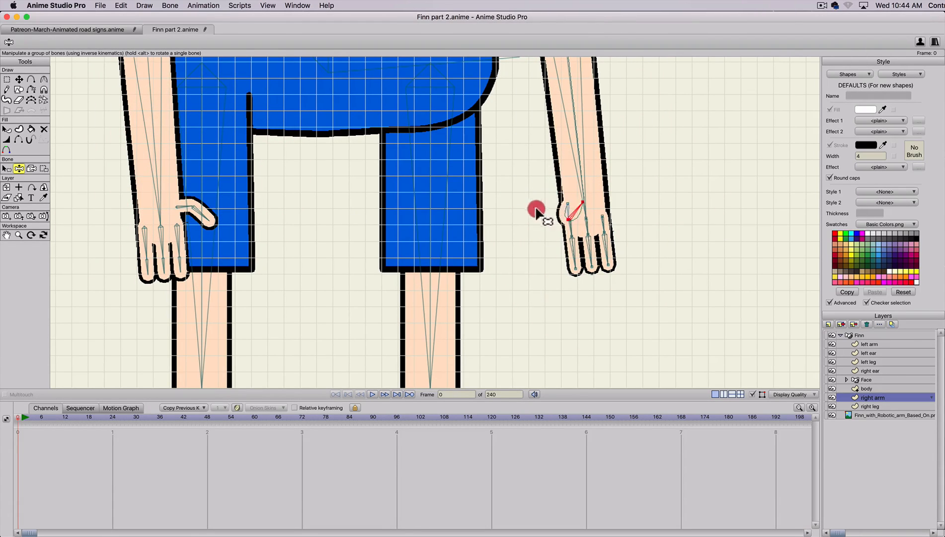
key("super+g")
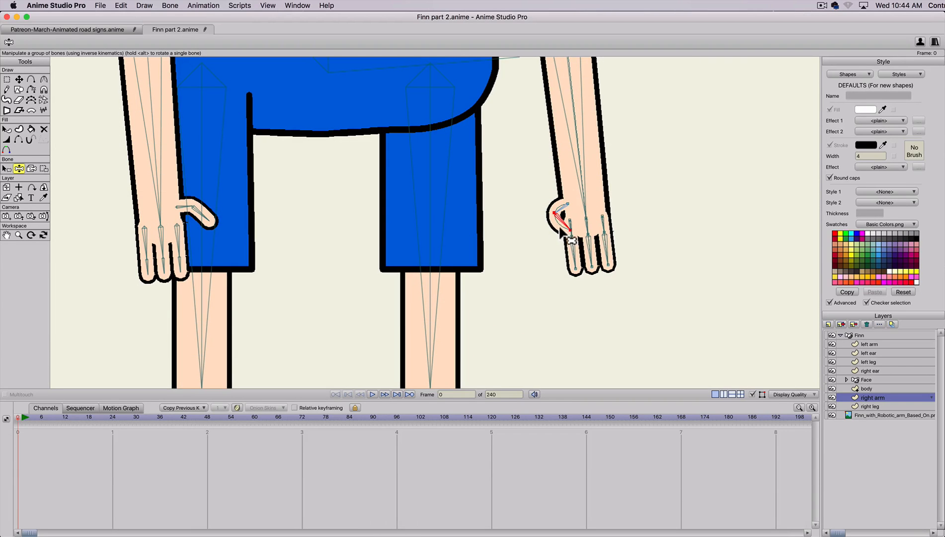
mouse_move(561, 228)
left_mouse_down()
mouse_move(500, 213)
mouse_move(507, 221)
mouse_move(479, 185)
mouse_move(481, 239)
mouse_move(474, 225)
mouse_move(445, 236)
mouse_move(470, 242)
left_mouse_up()
left_click_drag(559, 253, 540, 239)
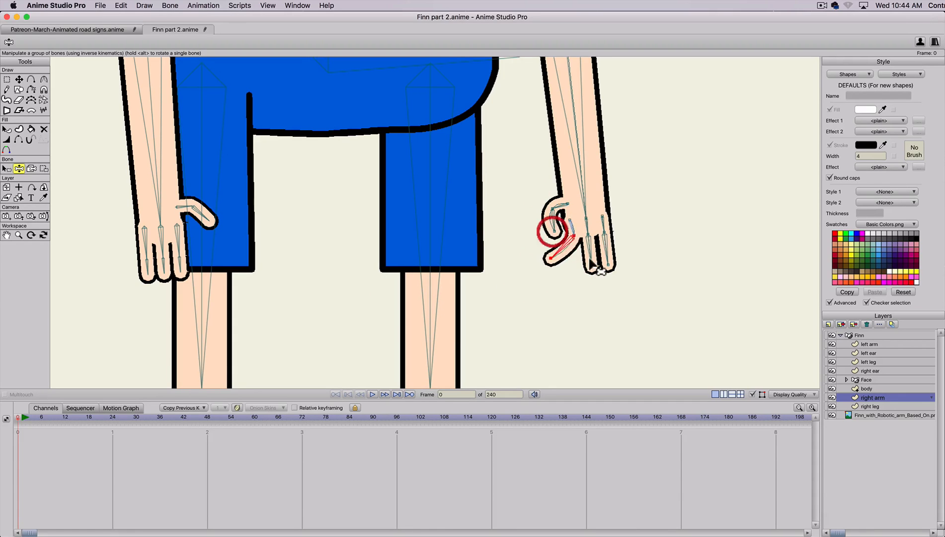
left_click_drag(590, 259, 610, 271)
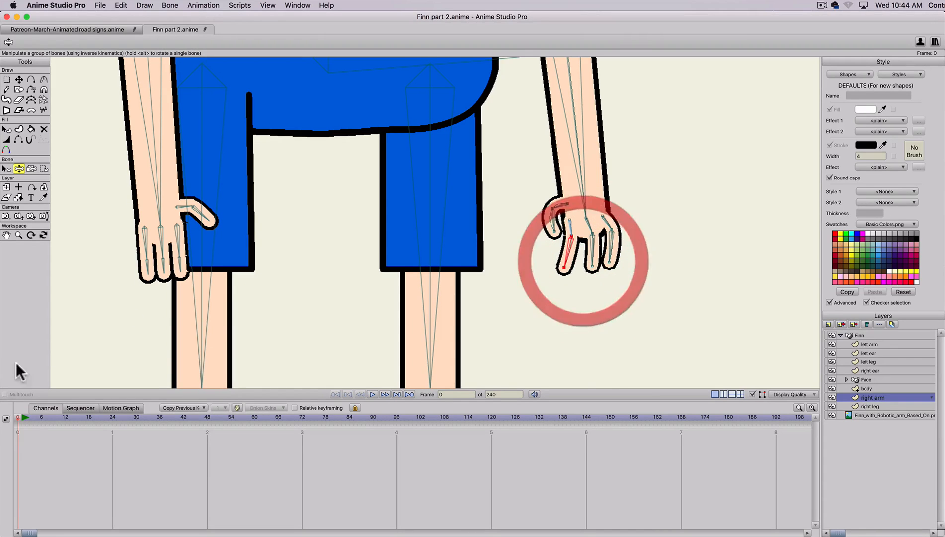
- At frame 2 on the Finn layer, shift the base bones of the right hand's thumb, inner finger and outer finger closer to the palm
left_click(24, 417)
scroll(446, 228, "up", 4)
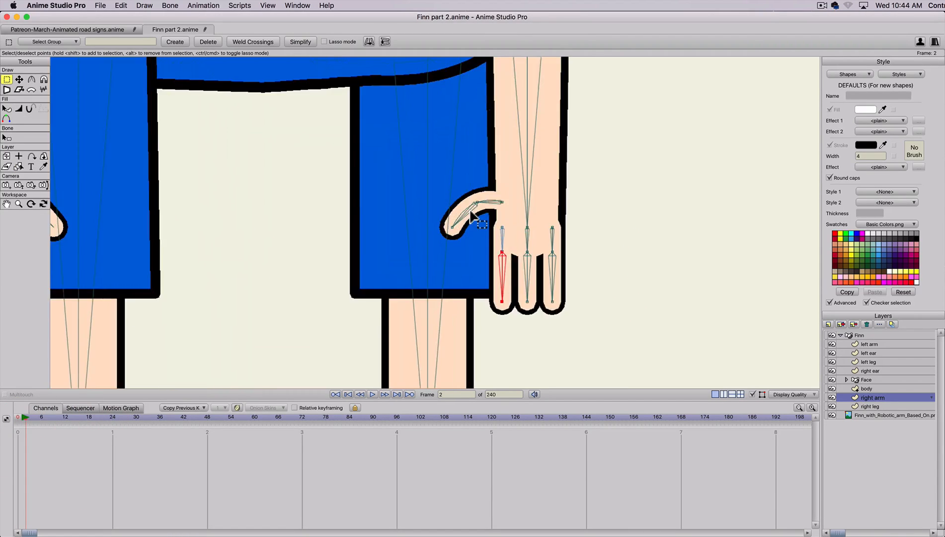
key("t")
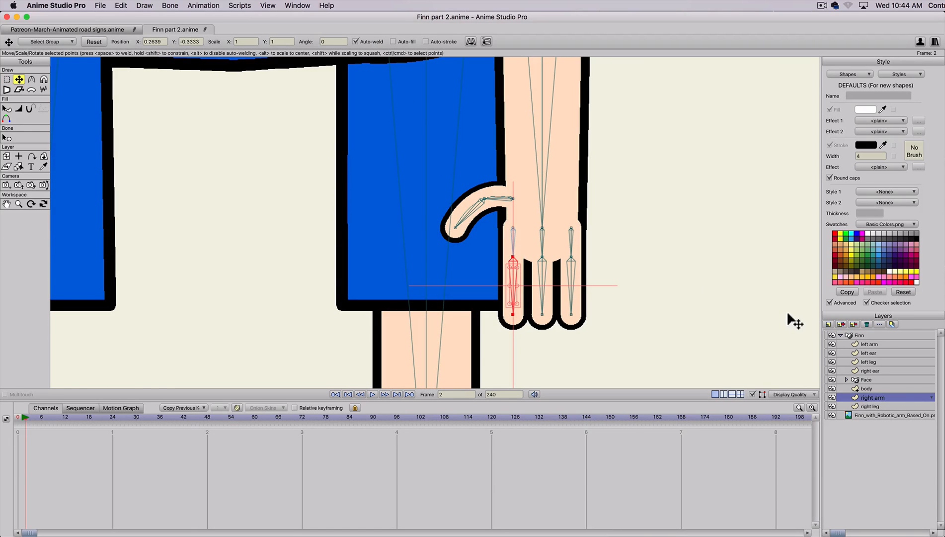
left_click(861, 335)
key("t")
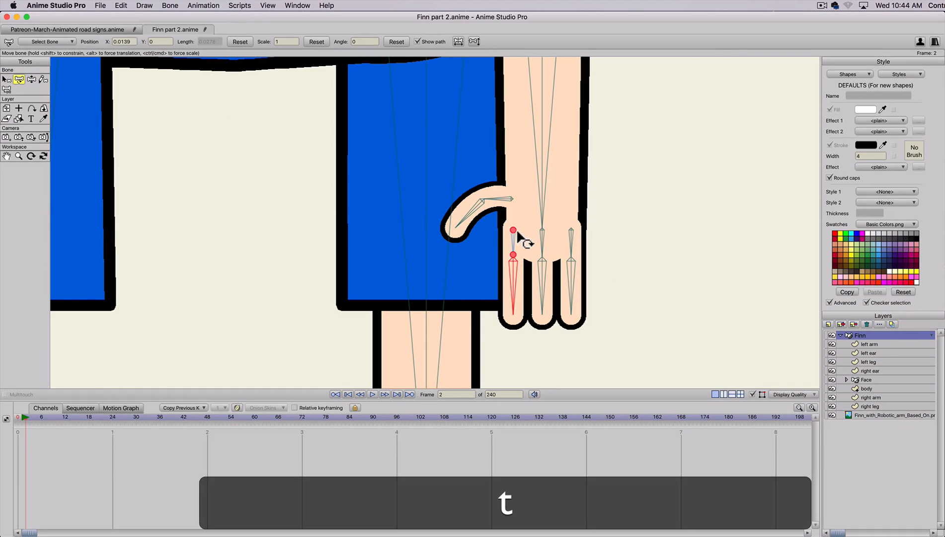
left_click_drag(517, 248, 516, 218)
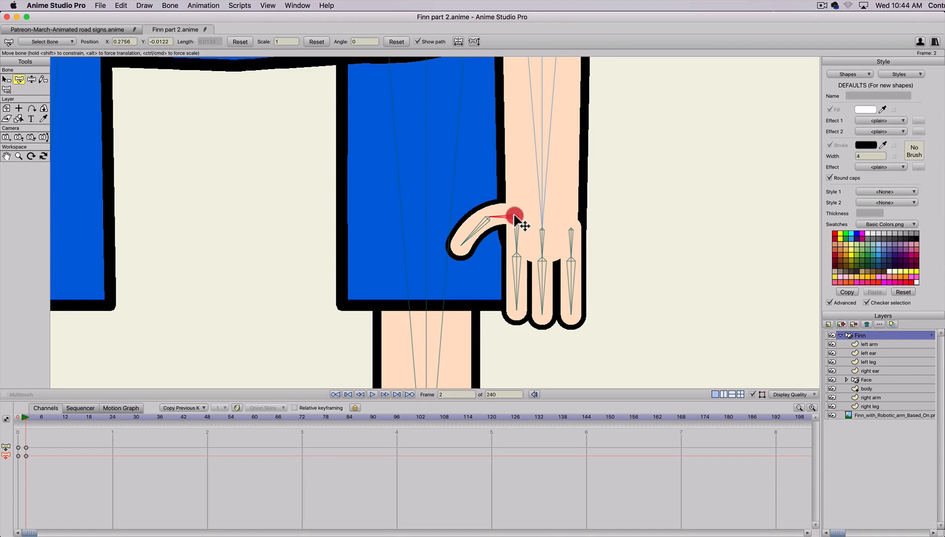
left_click_drag(570, 229, 567, 223)
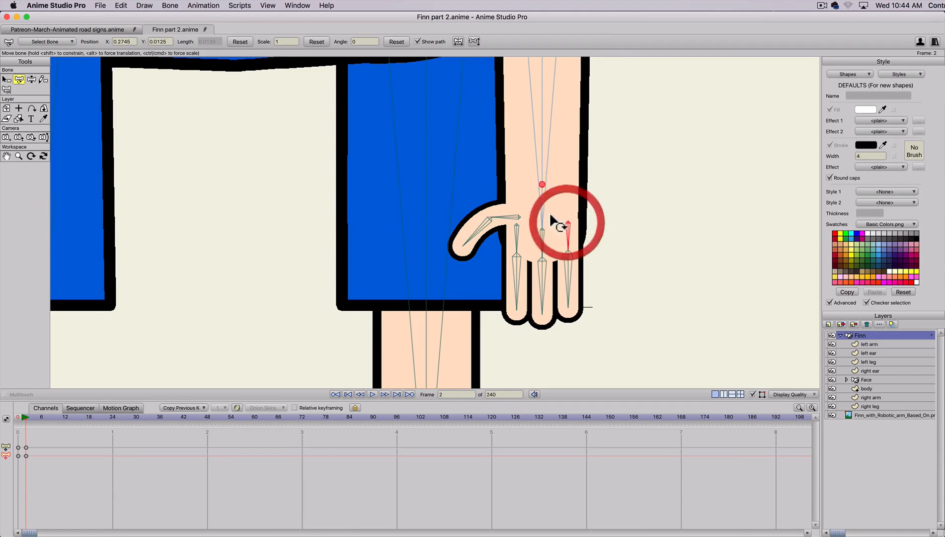
- Swing the right arm outward at frame 2 with bone manipulation to check how the hand follows
scroll(522, 210, "down", 5)
scroll(524, 212, "up", 5)
key("z")
left_click_drag(487, 209, 615, 212)
left_click_drag(510, 199, 485, 320)
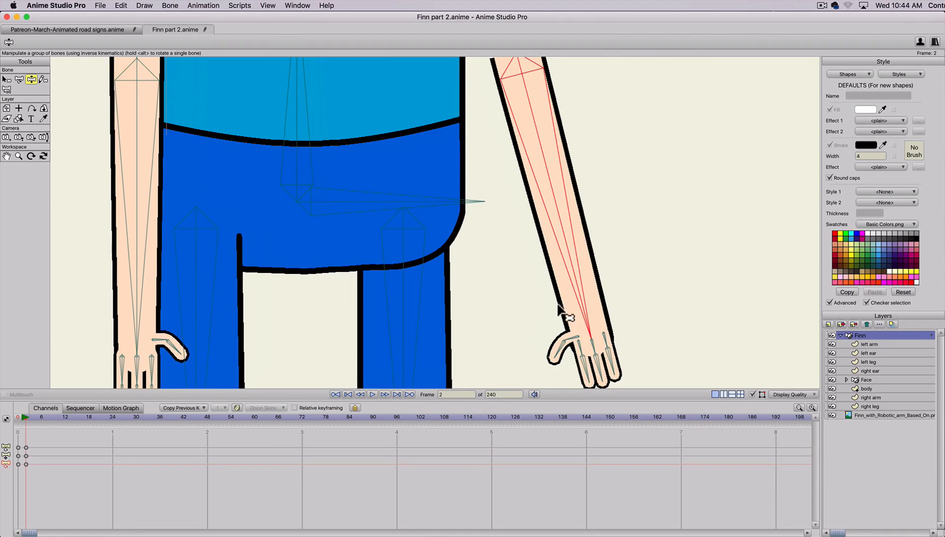
- Reposition the outer finger and thumb bones on the outstretched right hand so they join the palm neatly
key("t")
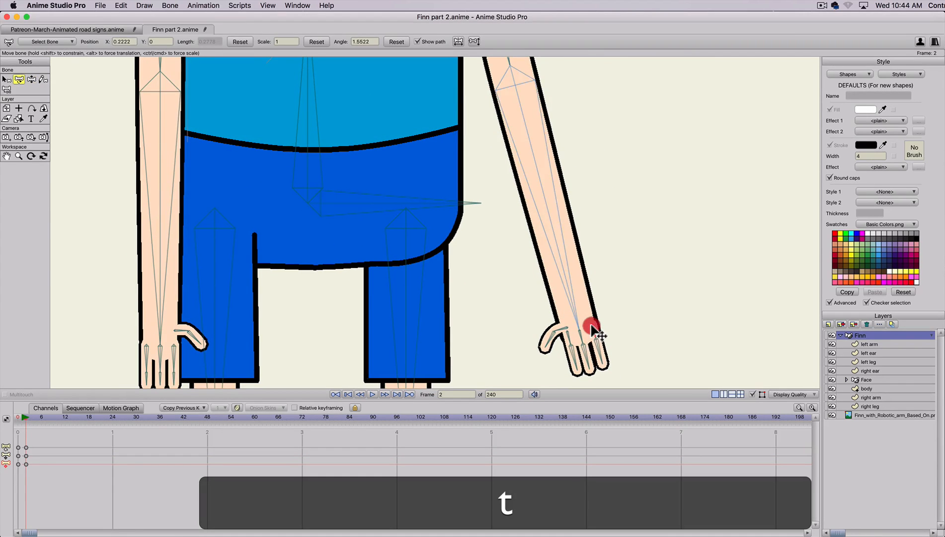
left_click(568, 333)
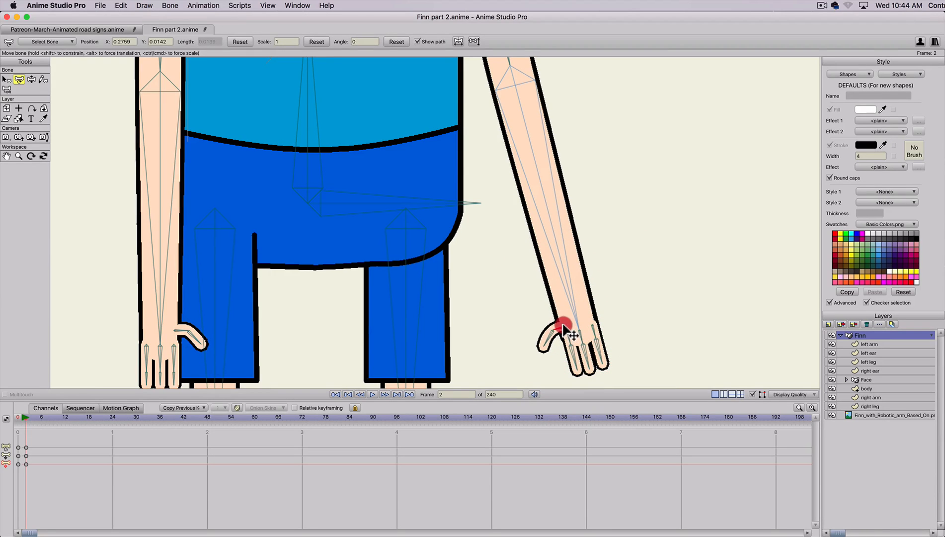
left_click(563, 325)
scroll(564, 326, "down", 2)
scroll(565, 338, "up", 5)
left_click_drag(535, 321, 438, 174)
scroll(536, 281, "up", 1)
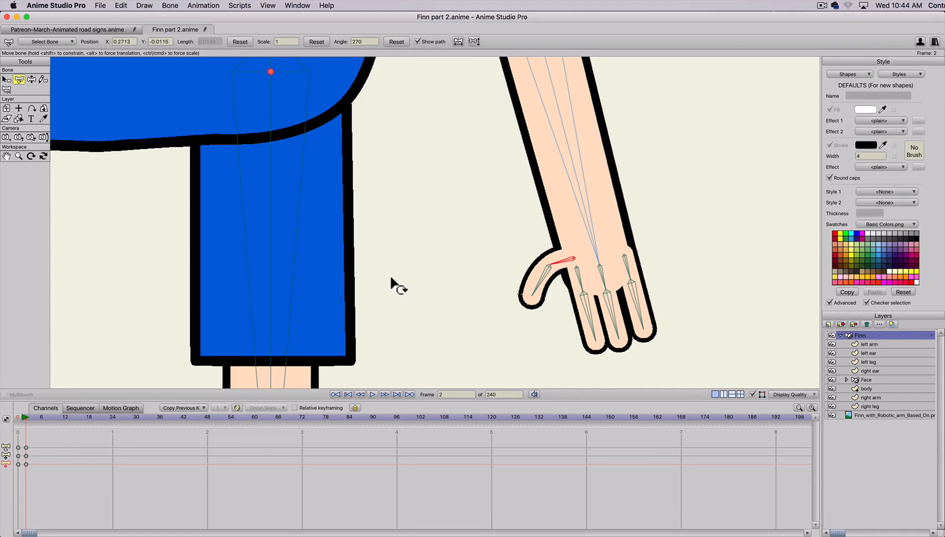
- At frame 0 on the right arm layer, try the Line Width tool on the outer finger and undo the change
left_click(19, 417)
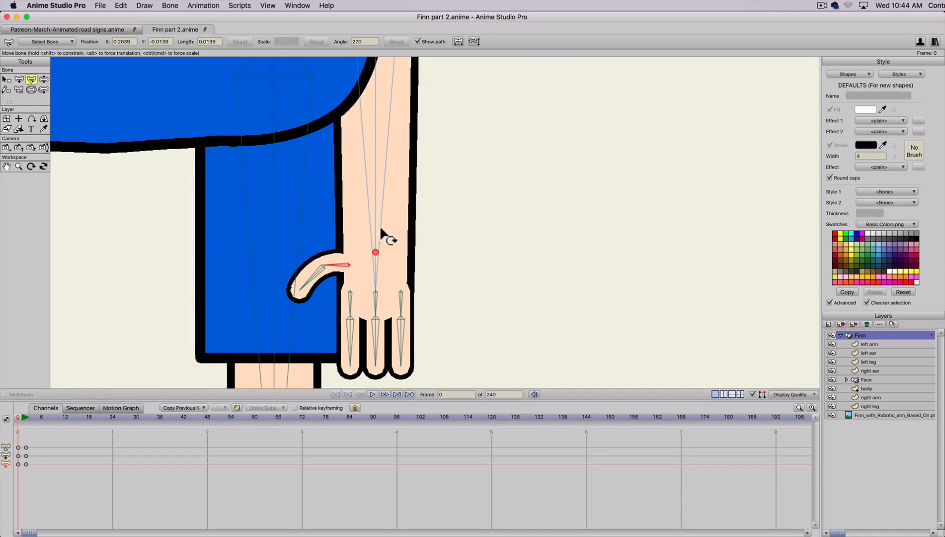
key("space")
left_click_drag(386, 256, 533, 211)
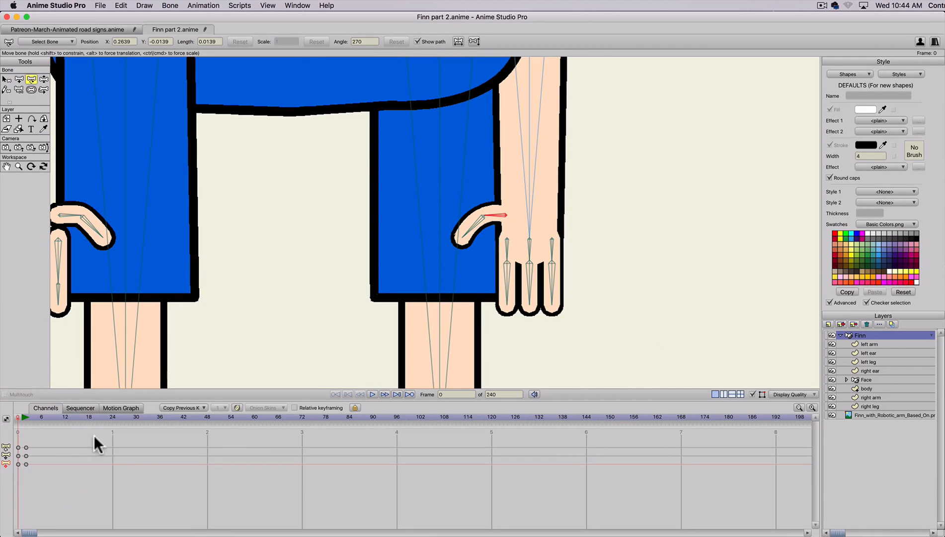
left_click(872, 397)
scroll(567, 268, "up", 1)
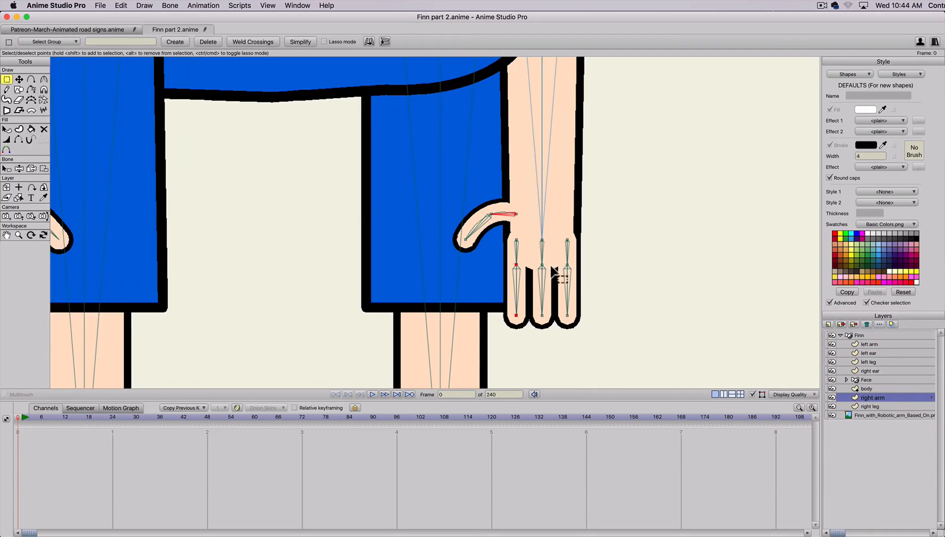
key("t")
key("w")
left_click(558, 284)
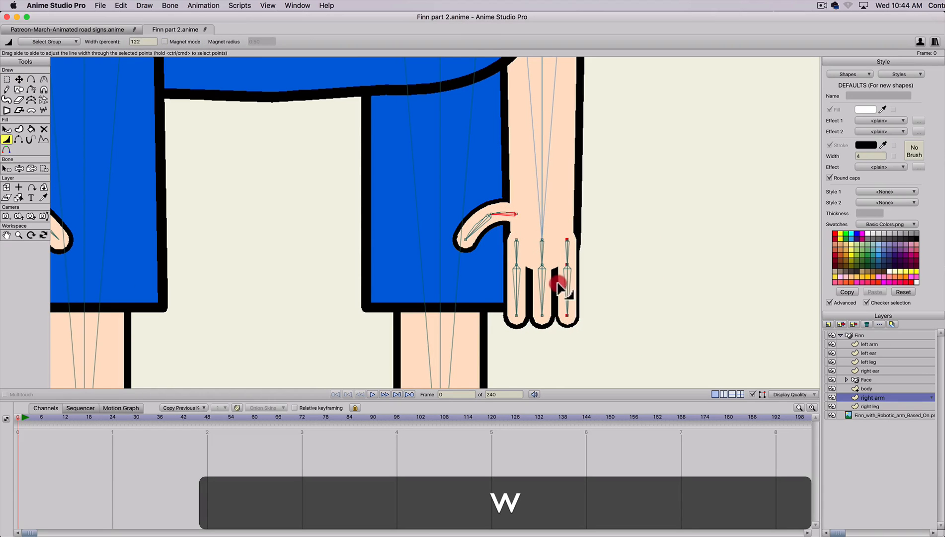
key("super+z")
- Show the grid, move the outer finger's black outline stroke off the right hand to expose its two strokes, and put it back
key("super+t")
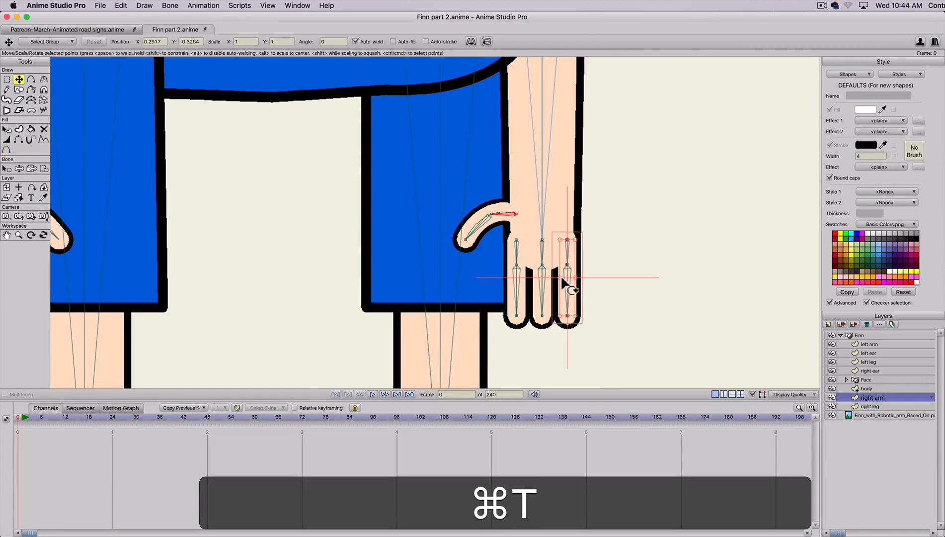
key("super+g")
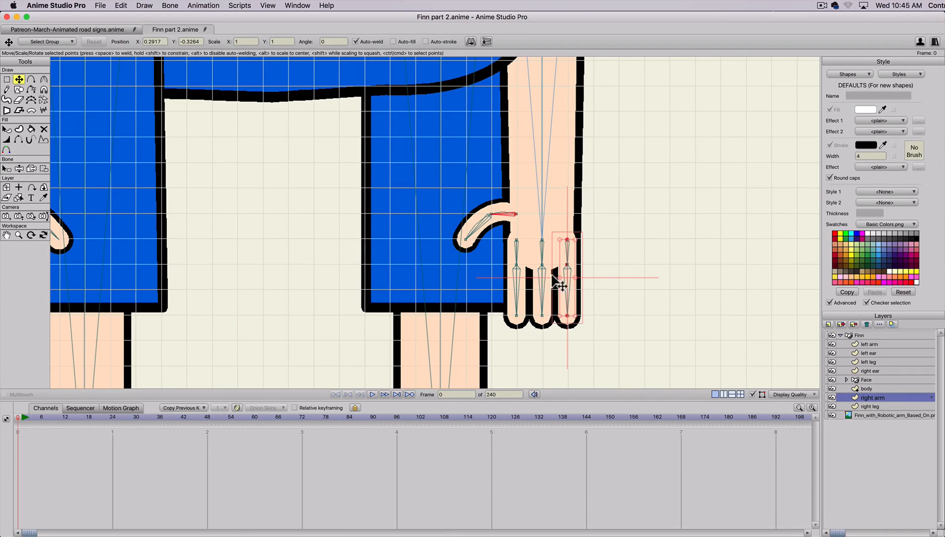
mouse_move(566, 293)
left_mouse_down()
mouse_move(662, 300)
mouse_move(616, 298)
mouse_move(626, 300)
left_mouse_up()
left_click(564, 285)
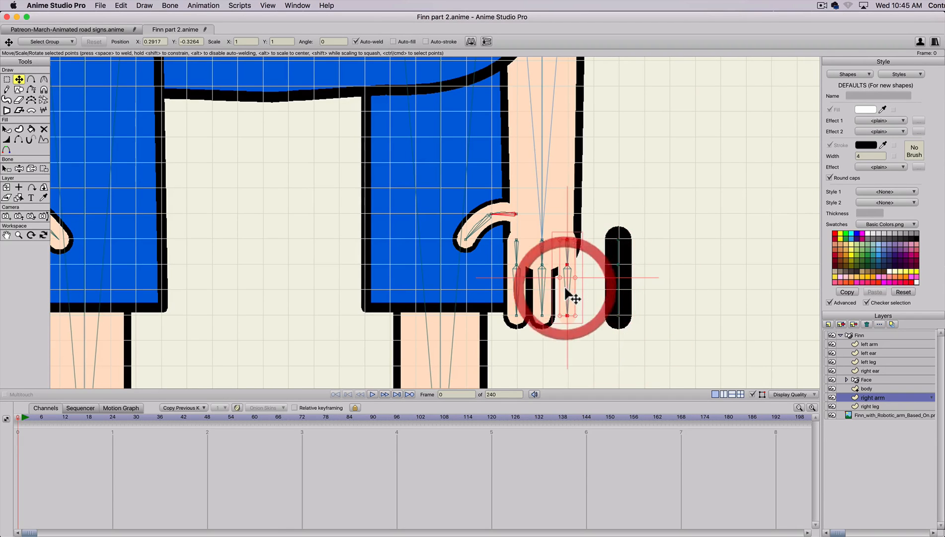
key("w")
left_click_drag(566, 289, 562, 289)
key("t")
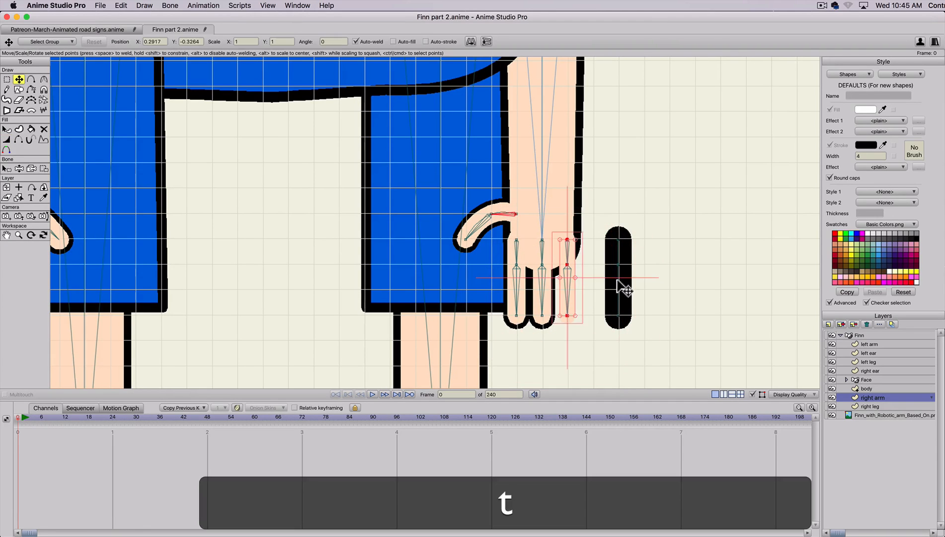
left_click(618, 280)
mouse_move(618, 281)
left_mouse_down()
mouse_move(576, 282)
mouse_move(686, 274)
mouse_move(648, 236)
mouse_move(591, 269)
mouse_move(617, 290)
left_mouse_up()
- Bend the right hand's outer and middle fingers outward with bone manipulation to test them, and reset the pose at frame 0
key("z")
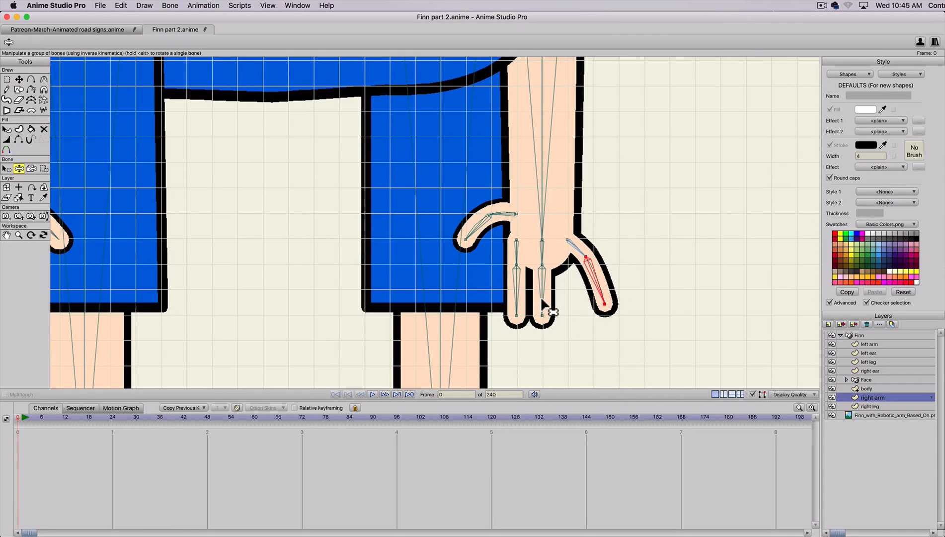
left_click_drag(541, 301, 586, 321)
scroll(536, 297, "up", 3)
scroll(536, 296, "down", 6)
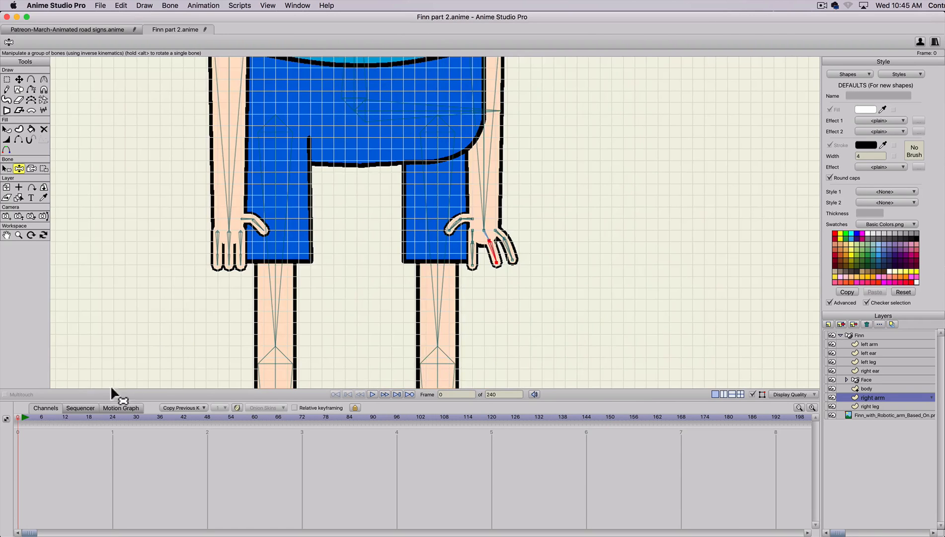
left_click(16, 418)
- Hide the grid, play back the animation with the whole character in view, and return to frame 0
scroll(359, 268, "down", 10)
scroll(386, 275, "up", 7)
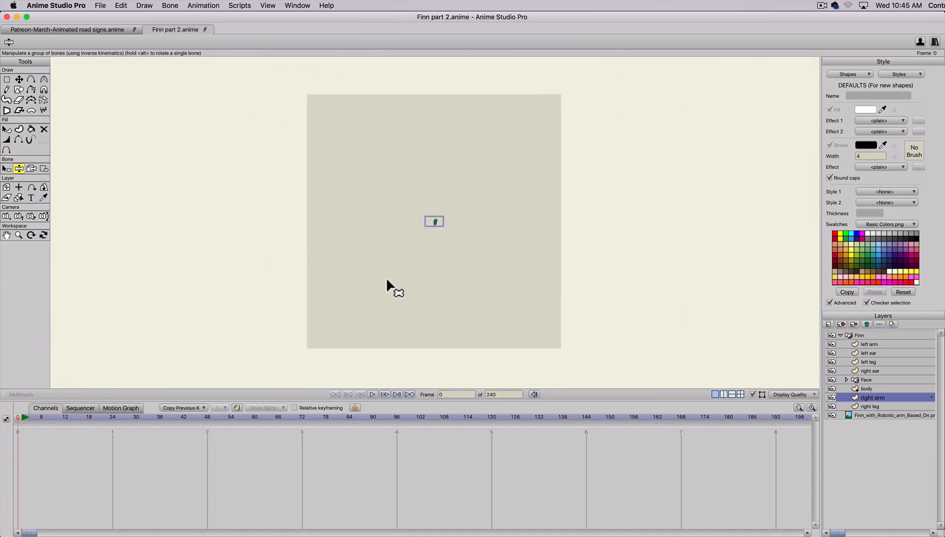
key("super+g")
scroll(382, 271, "up", 3)
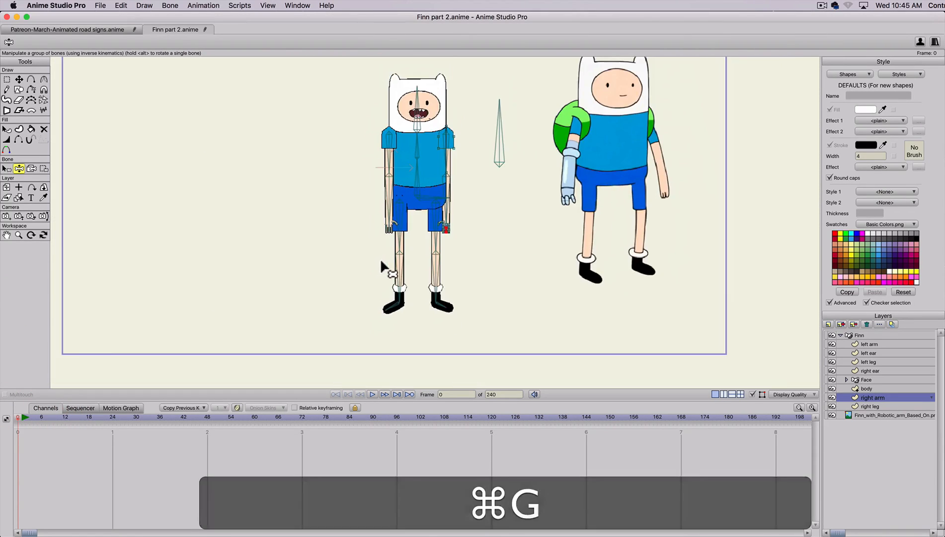
key("space")
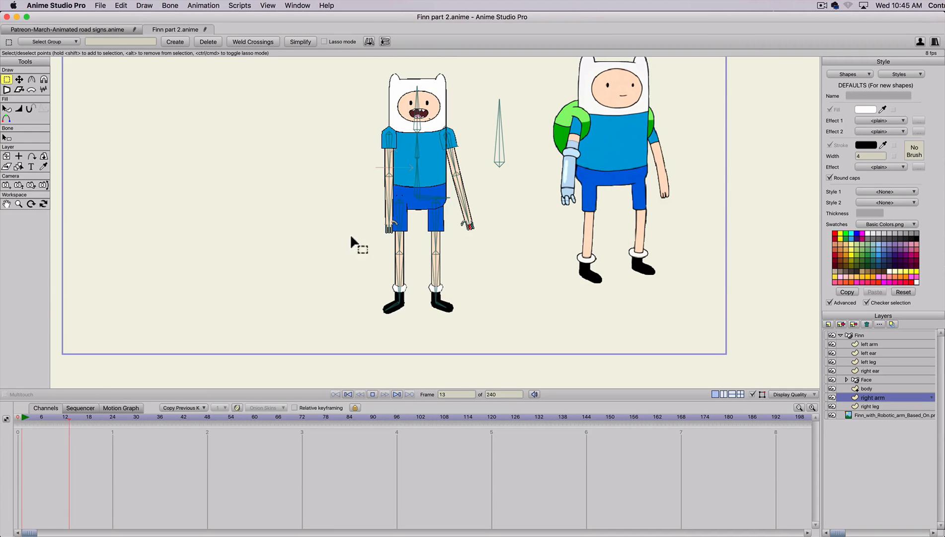
key("space")
left_click(12, 418)
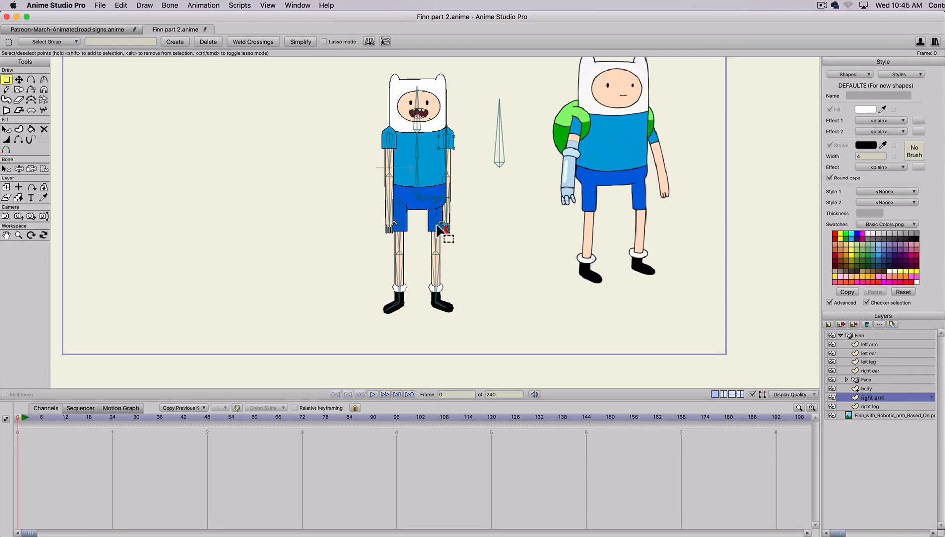
- Delete all test bone keyframes at frames 0 and 2 on the Finn layer
left_click(864, 335)
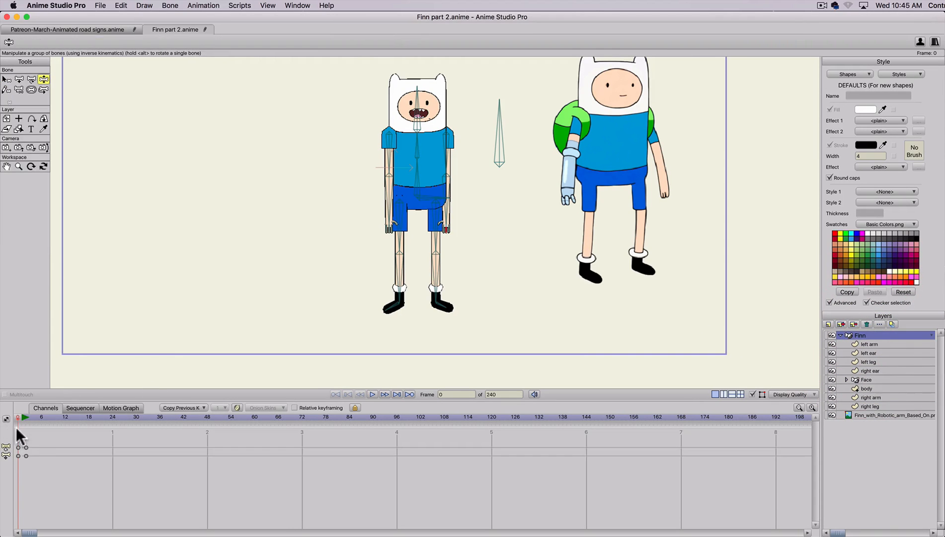
left_click_drag(4, 464, 5, 462)
key("BackSpace")
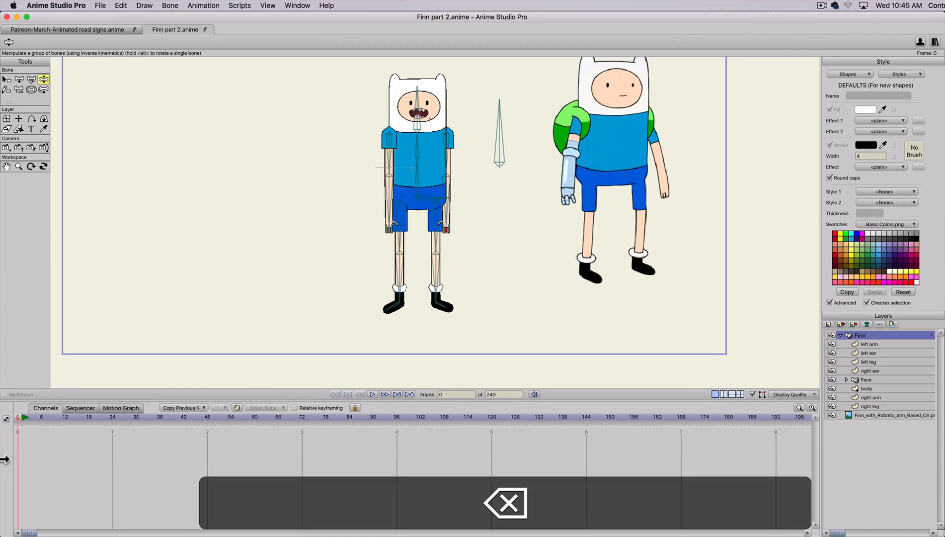
- At frame 1, turn the body sideways with the control bone beside Finn and raise the left forearm forward to test the hand
left_click(21, 417)
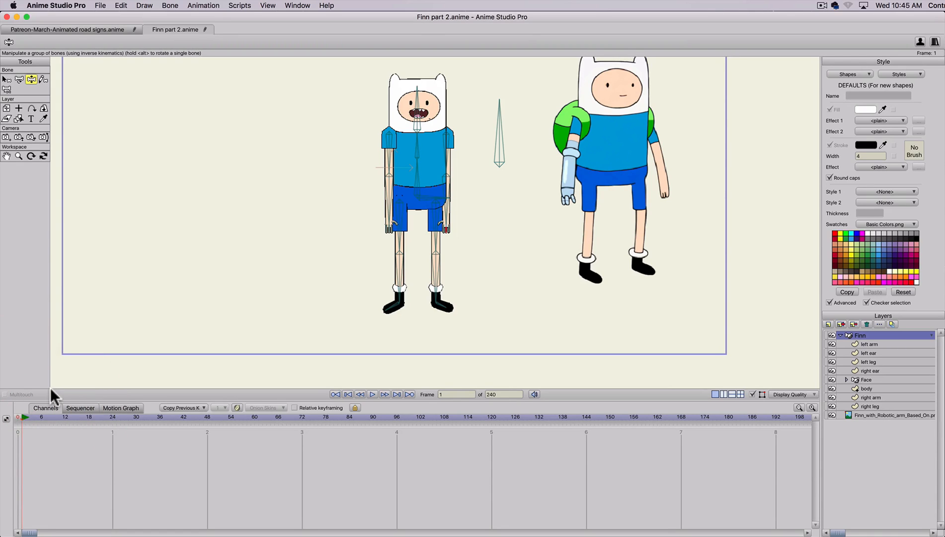
key("z")
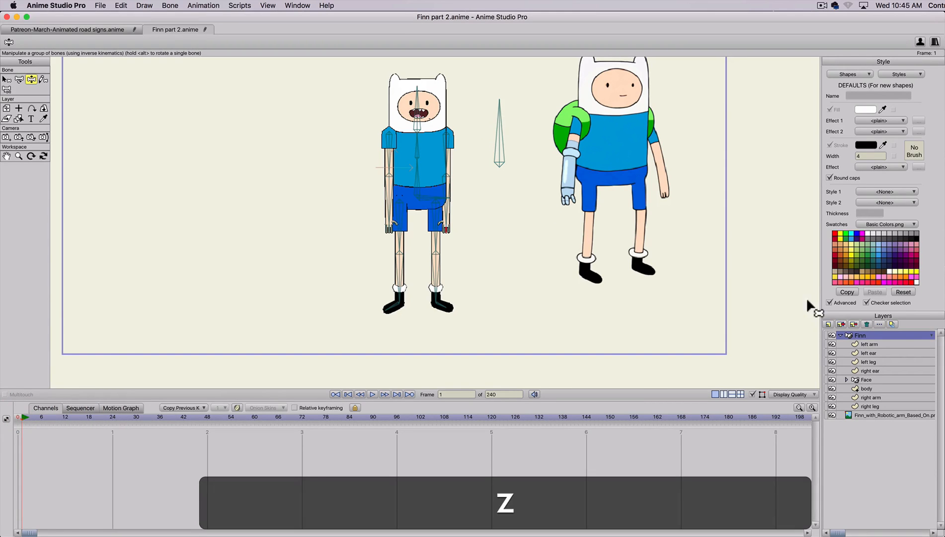
key("z")
left_click_drag(502, 132, 518, 177)
key("z")
left_click(445, 174)
left_click_drag(446, 174, 485, 122)
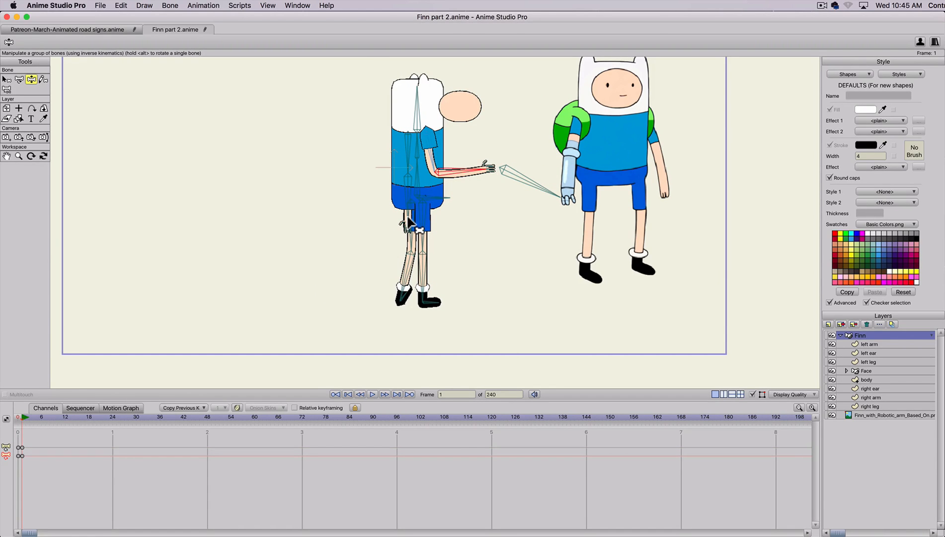
scroll(405, 231, "up", 4)
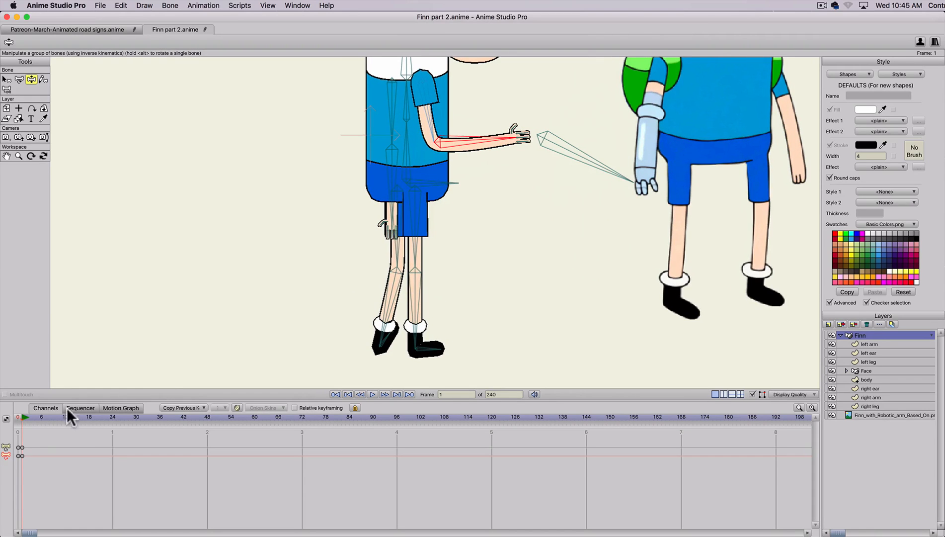
- Return to frame 0 and delete the bone keyframes of the body turn and raised forearm test
left_click(3, 425)
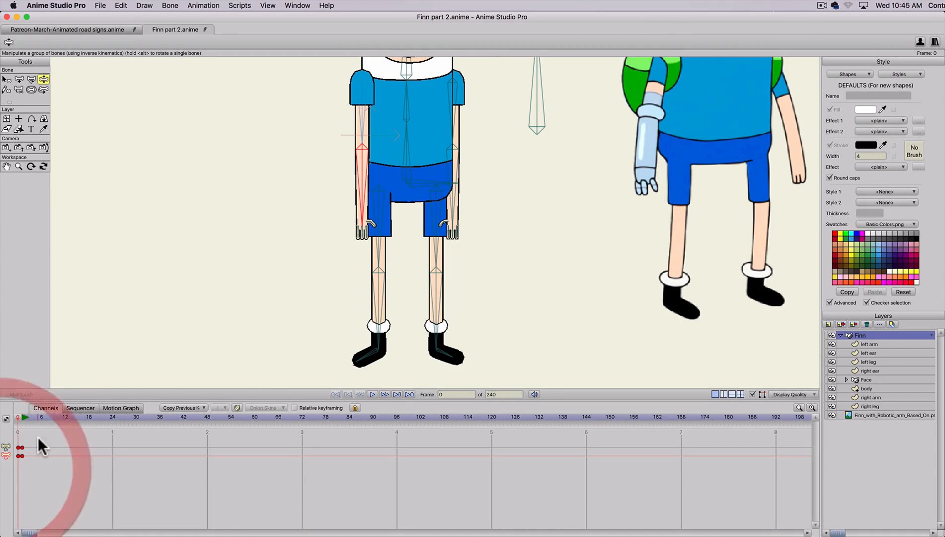
key("BackSpace")
scroll(389, 226, "down", 1)
scroll(389, 226, "down", 1)
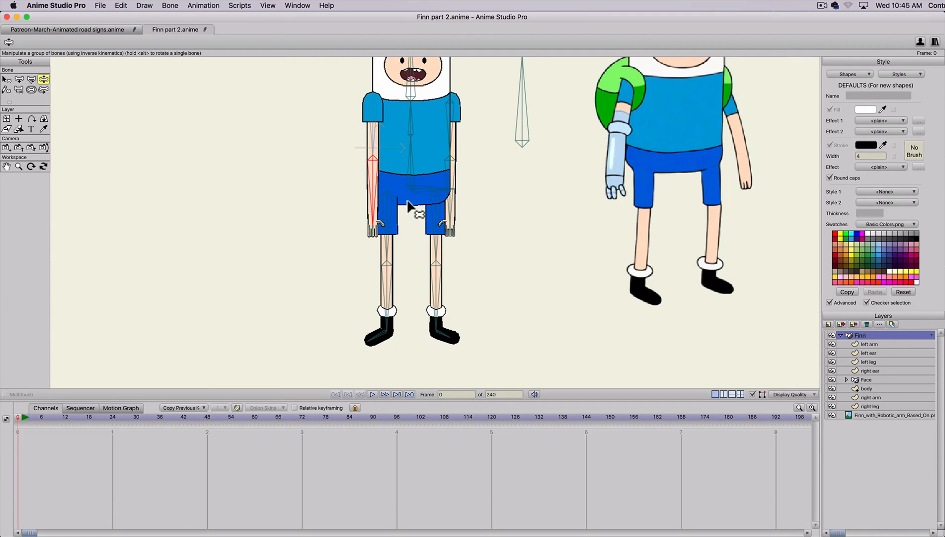
- At frame 1, rotate the control bone beside Finn to test the body turn, and delete the resulting keyframes
left_click(22, 417)
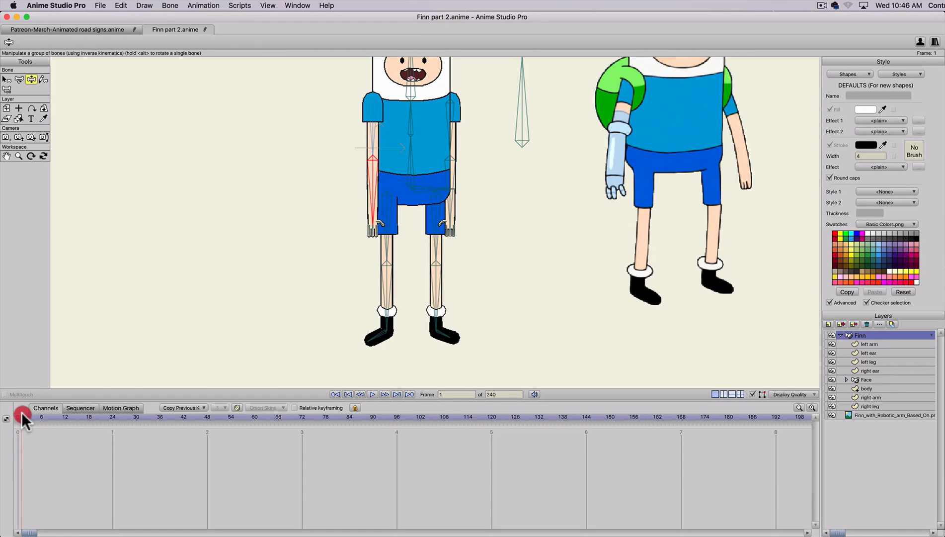
key("t")
left_click_drag(521, 119, 502, 150)
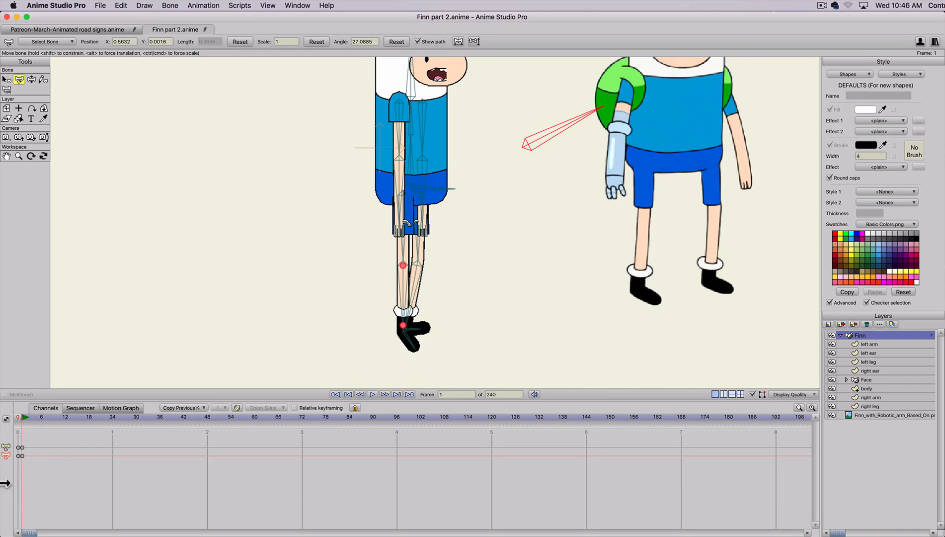
left_click_drag(60, 454, 6, 475)
key("BackSpace")
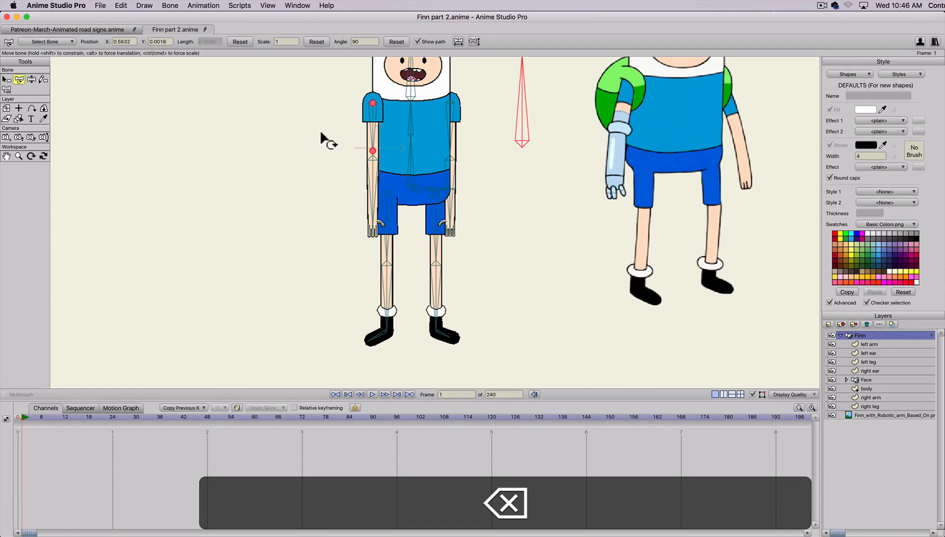
- In the body turn action, move the right arm layer below the right leg layer at frame 1, and return to the mainline
left_click(299, 6)
left_click(309, 105)
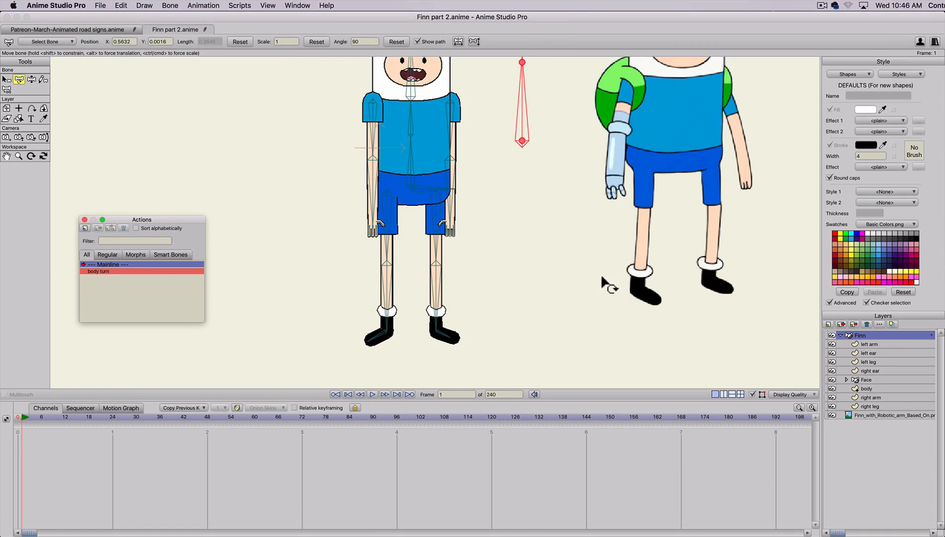
double_click(88, 271)
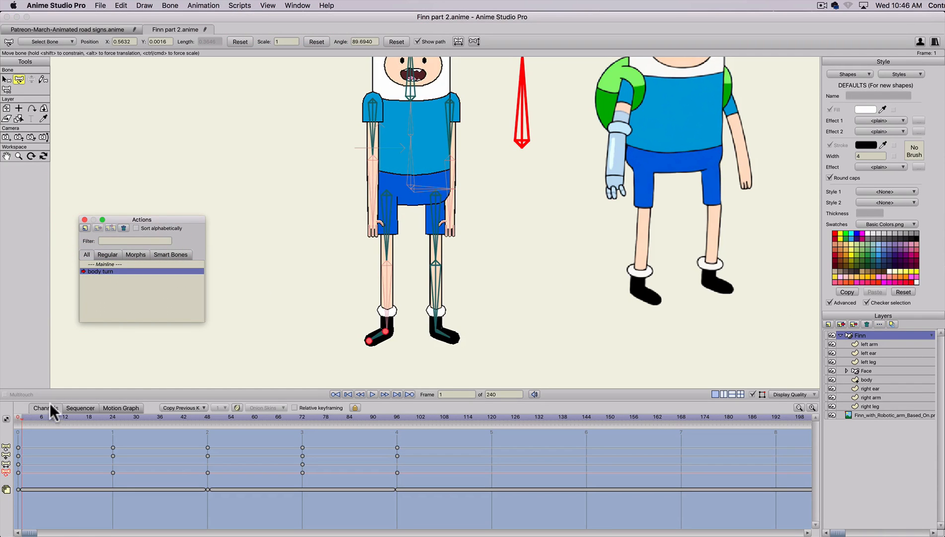
left_click_drag(61, 416, 21, 414)
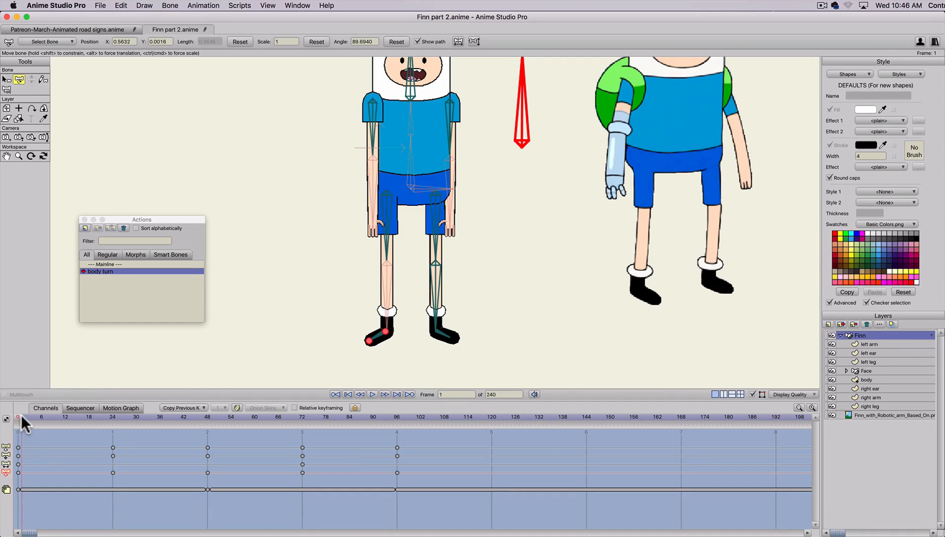
left_click_drag(866, 396, 868, 409)
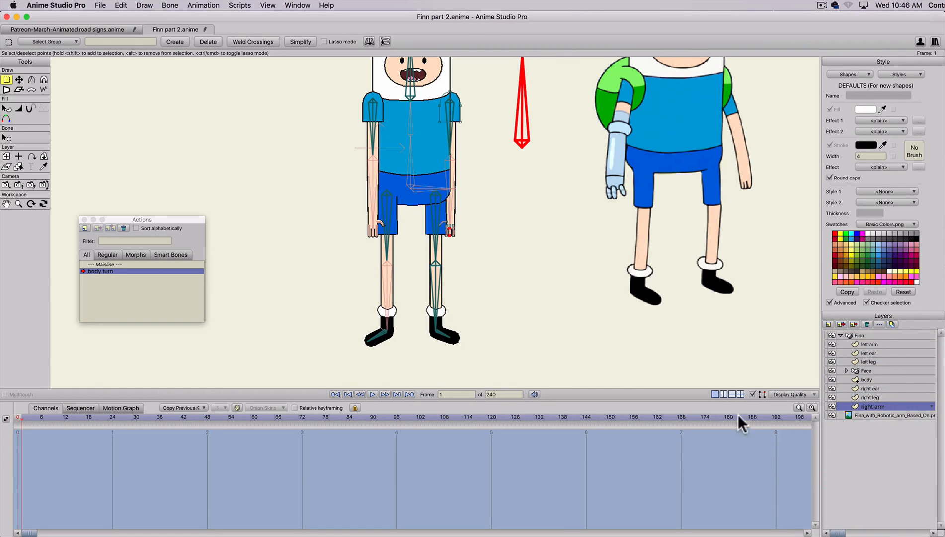
double_click(105, 264)
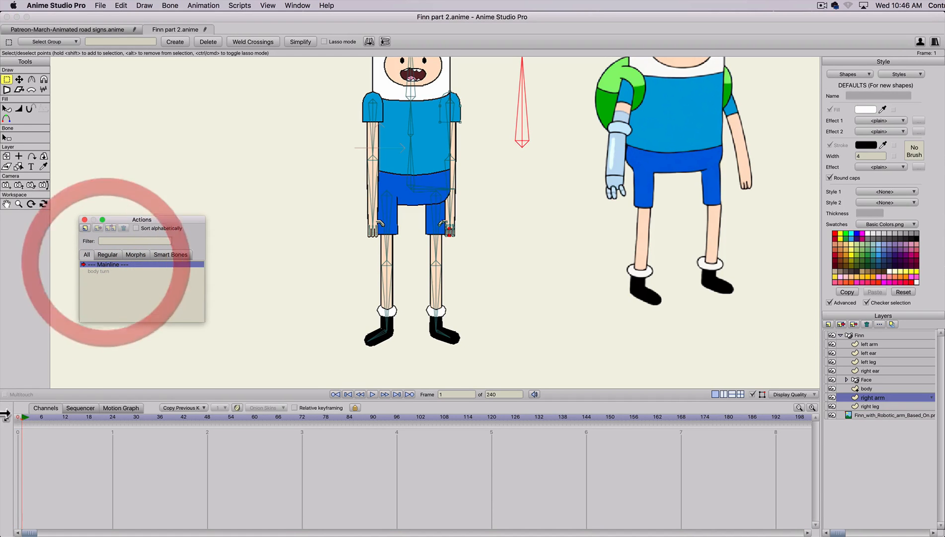
- At frame 13, rotate the control bone beside Finn to about -41 degrees to turn the body sideways
left_click(24, 418)
key("t")
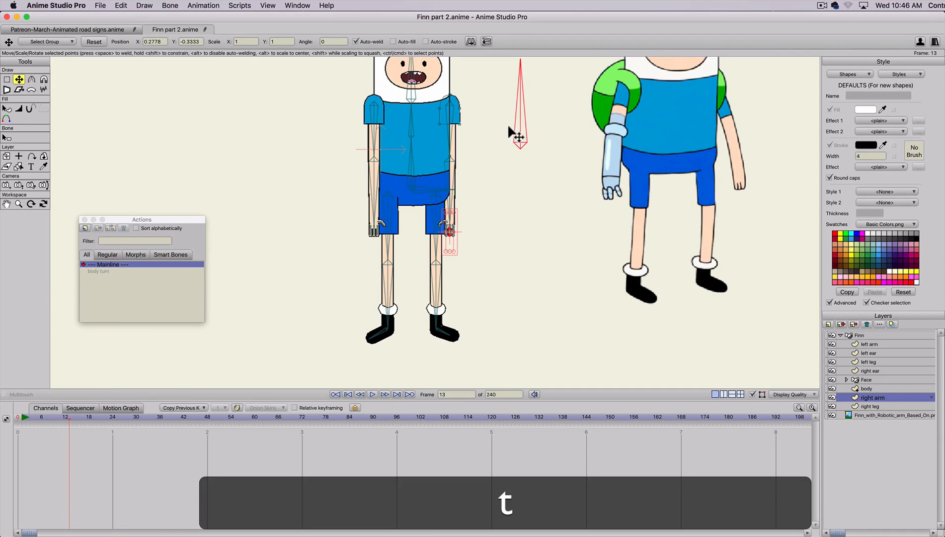
left_click(861, 335)
scroll(633, 217, "down", 1)
key("space")
left_click_drag(523, 165, 519, 242)
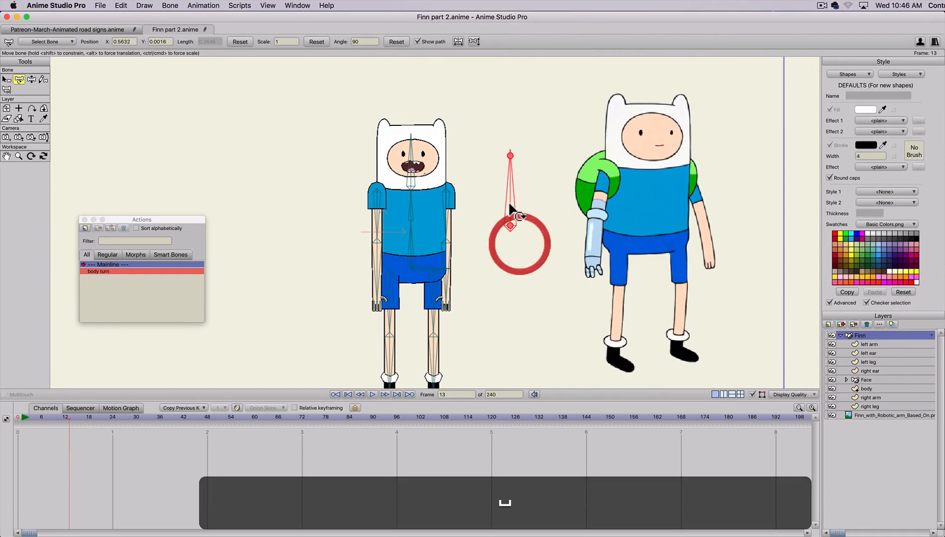
mouse_move(511, 206)
left_mouse_down()
mouse_move(524, 207)
mouse_move(542, 262)
mouse_move(527, 268)
mouse_move(535, 261)
mouse_move(496, 205)
left_mouse_up()
key("space")
scroll(485, 234, "down", 1)
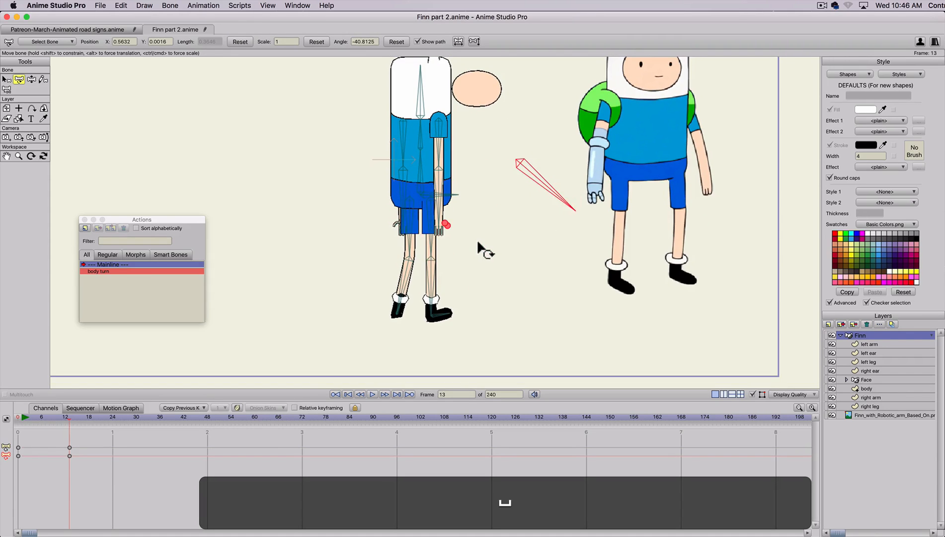
- Raise both of Finn's forearms forward in the sideways pose with the Manipulate Bones tool
left_click_drag(477, 240, 479, 276)
key("z")
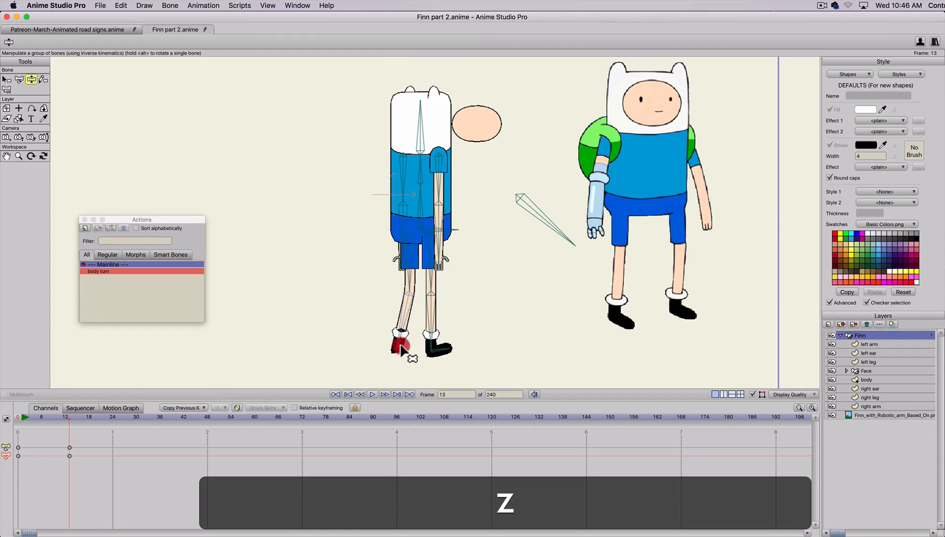
left_click(401, 346)
left_click(436, 227)
left_click_drag(437, 226, 501, 152)
left_click_drag(404, 230, 467, 249)
- Swing the thumb of the farther right hand to the upper side of the palm
scroll(479, 150, "up", 3)
scroll(478, 140, "up", 2)
scroll(456, 210, "up", 2)
key("t")
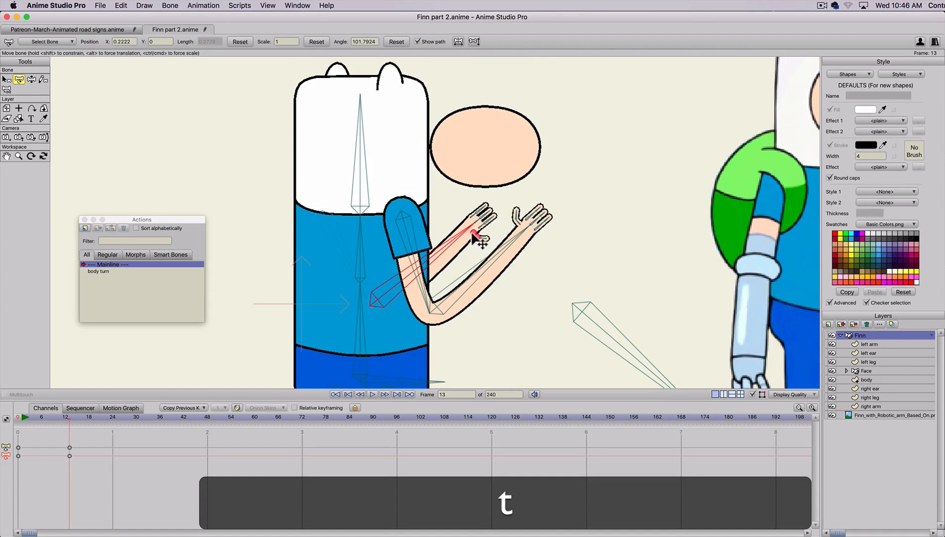
left_click(467, 222)
key("z")
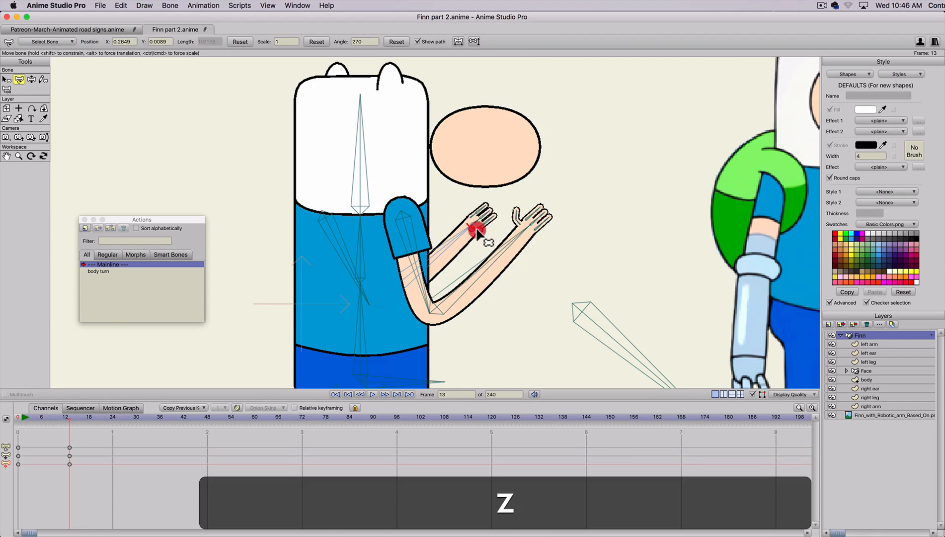
left_click_drag(461, 200, 465, 197)
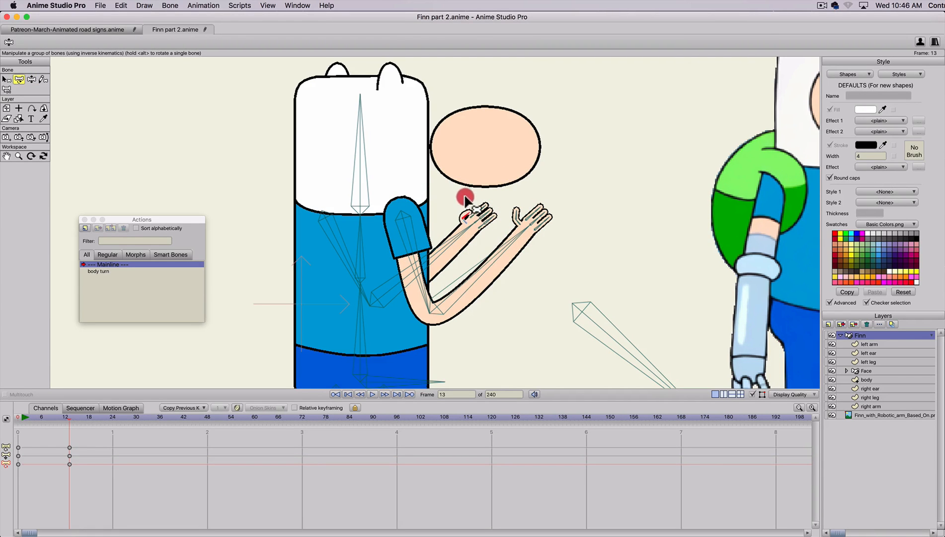
- Bend the left-hand finger nearest the thumb upward and undo the last adjustment
left_click(521, 224)
key("t")
left_click(521, 224)
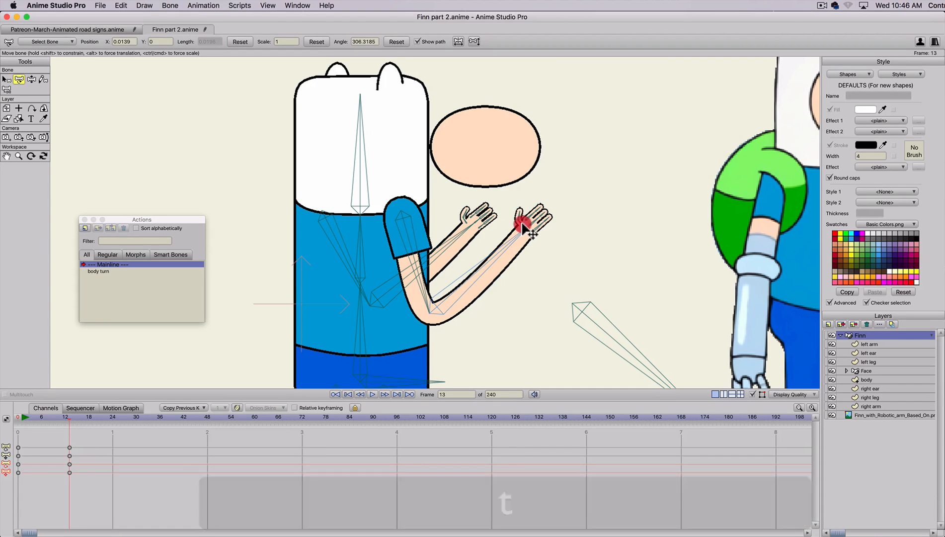
left_click(534, 208)
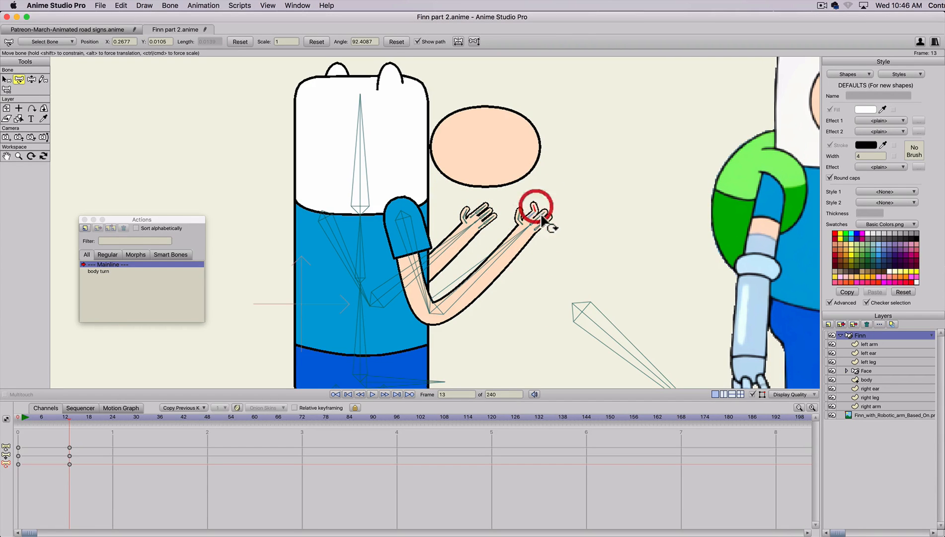
left_click(535, 210)
key("super+z")
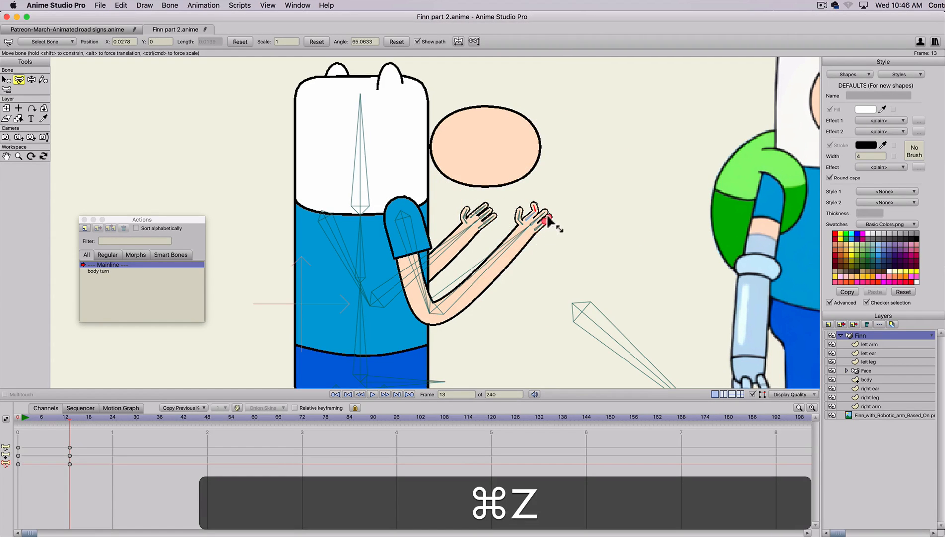
- Adjust and curl the other two fingers of the left hand upward to test their bones
scroll(545, 218, "up", 5)
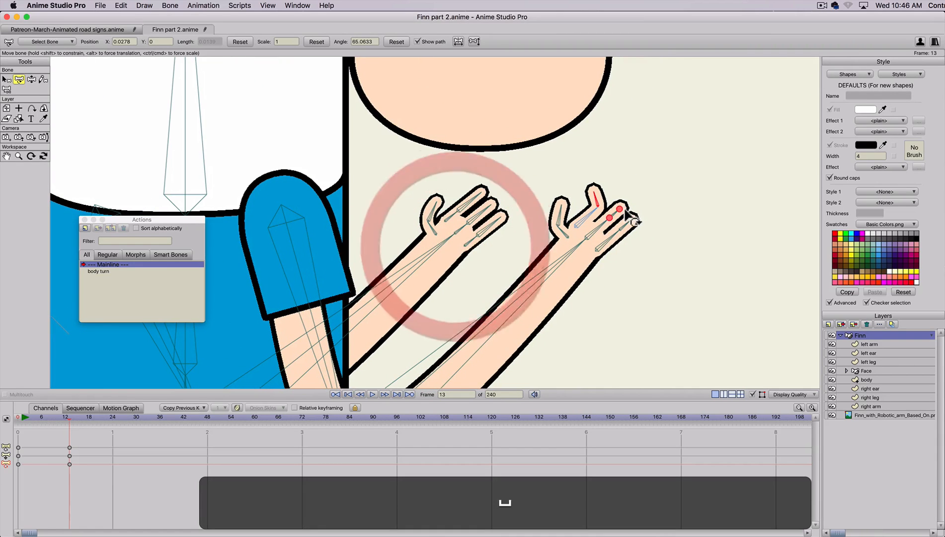
mouse_move(668, 193)
left_mouse_down()
mouse_move(470, 225)
mouse_move(905, 178)
mouse_move(689, 192)
mouse_move(702, 204)
mouse_move(653, 209)
left_mouse_up()
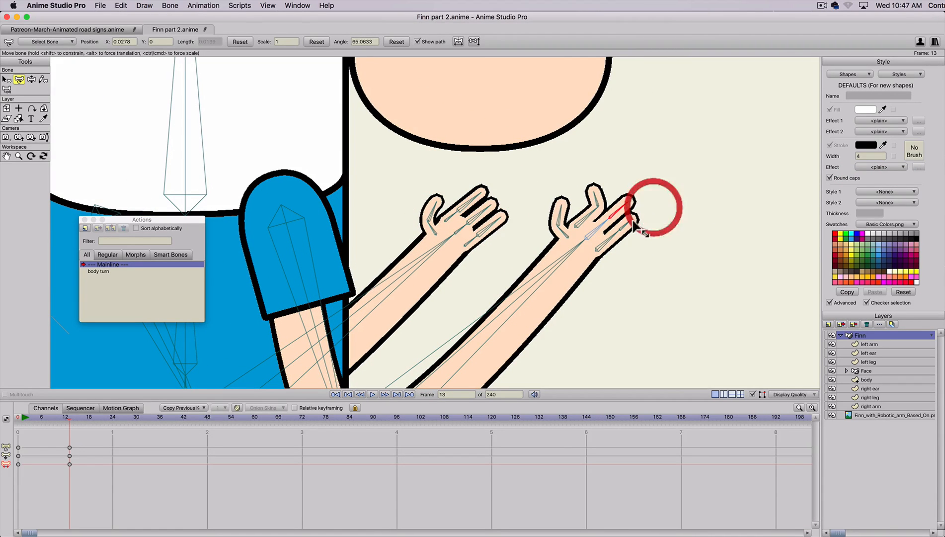
left_click(654, 222)
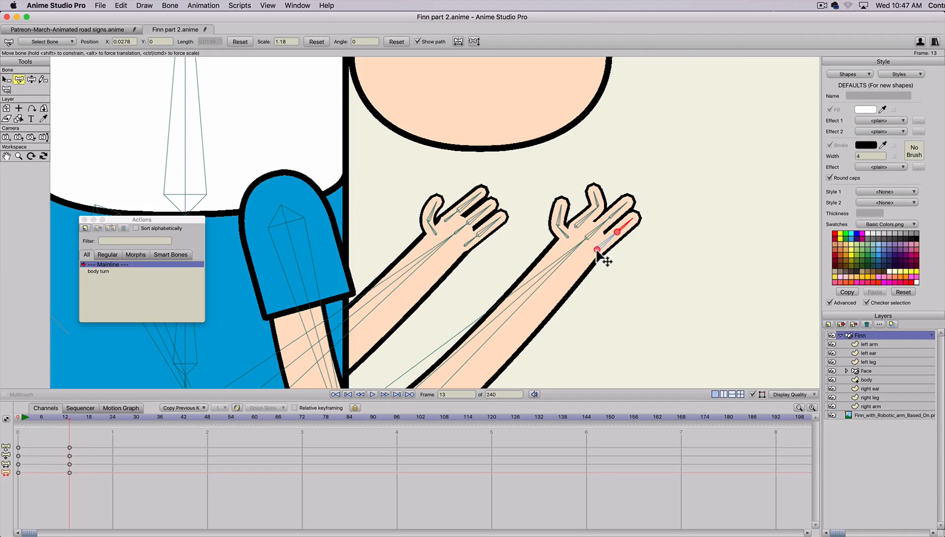
key("t")
left_click(591, 255)
key("z")
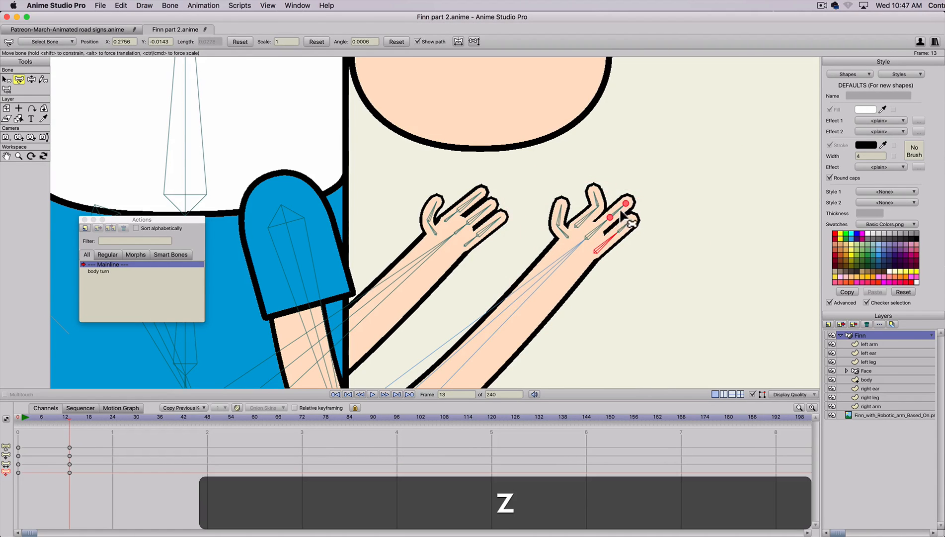
left_click_drag(622, 208, 643, 228)
- Lower the nearer left forearm to test how the elbow bends in the sideways pose
scroll(567, 232, "down", 6)
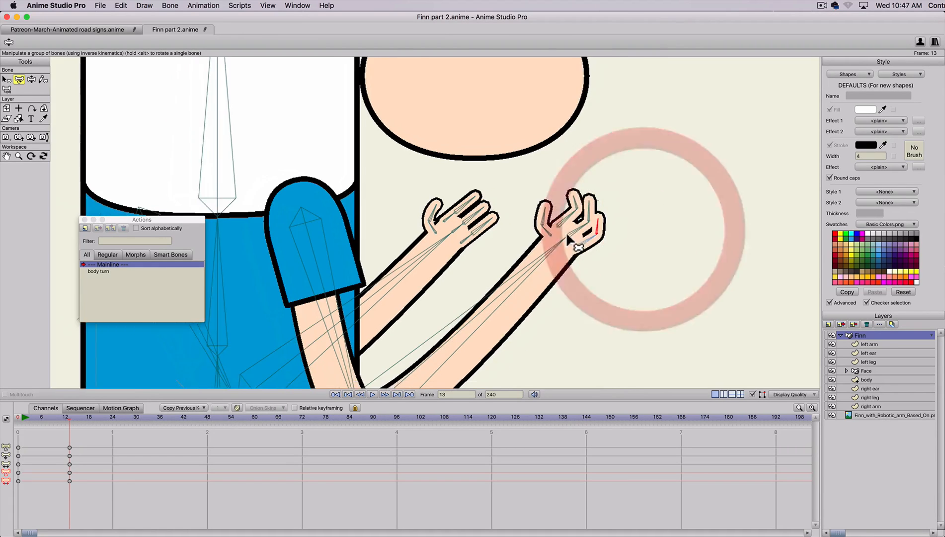
scroll(478, 255, "down", 4)
scroll(483, 260, "up", 8)
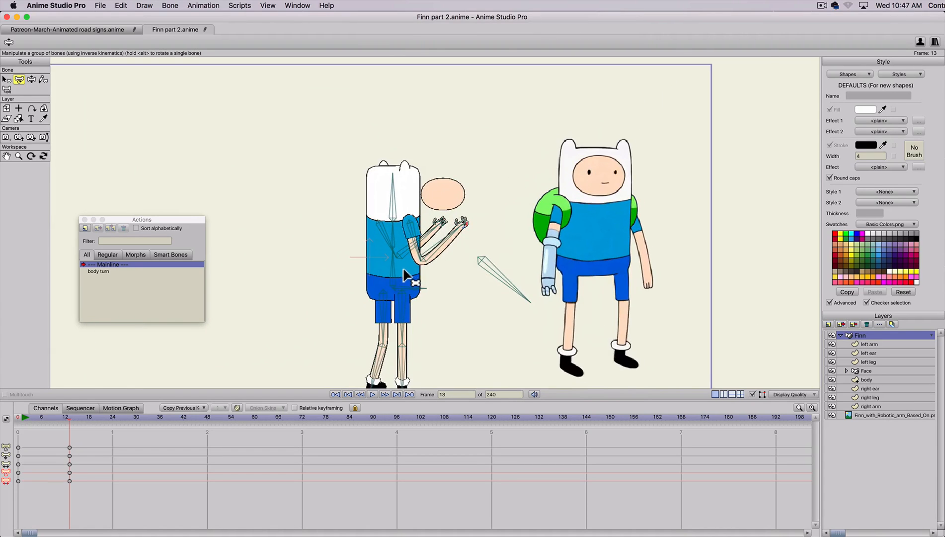
scroll(417, 263, "up", 1)
key("z")
left_click_drag(433, 262, 437, 287)
- Undo the last left arm bone adjustments, delete all test bone keyframes at frames 0 and 13, and return to frame 0
scroll(467, 259, "up", 1)
scroll(475, 271, "up", 3)
key("t")
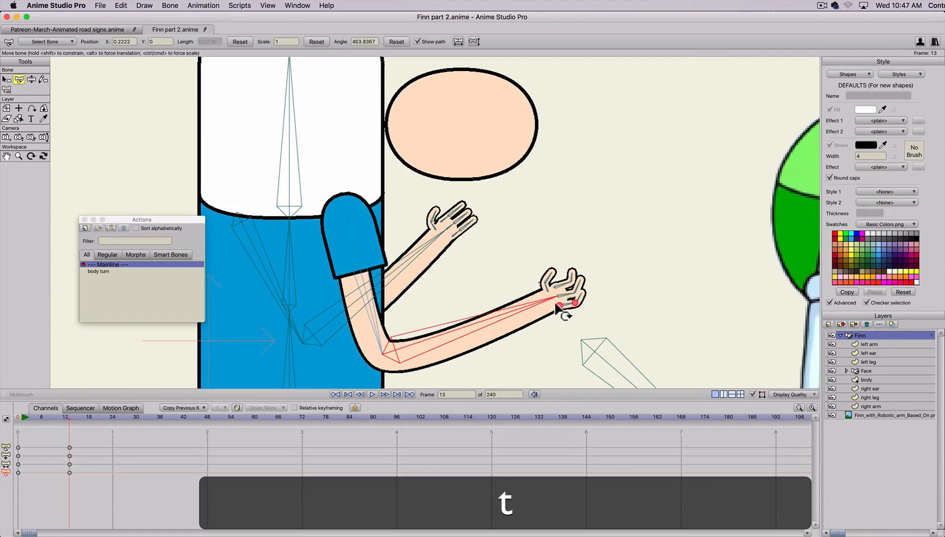
left_click(550, 307)
left_click_drag(551, 307, 552, 304)
key("super+z")
key("super+z")
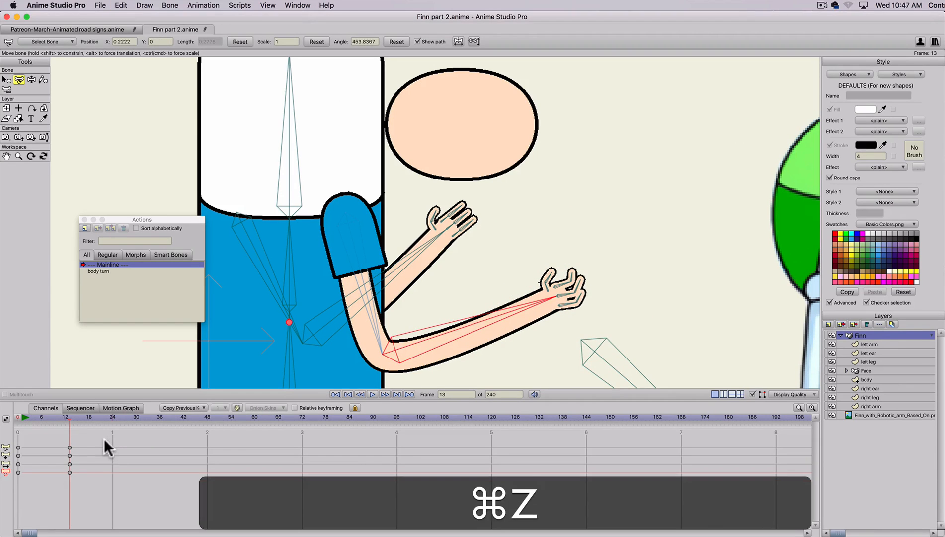
left_click_drag(104, 439, 2, 497)
key("BackSpace")
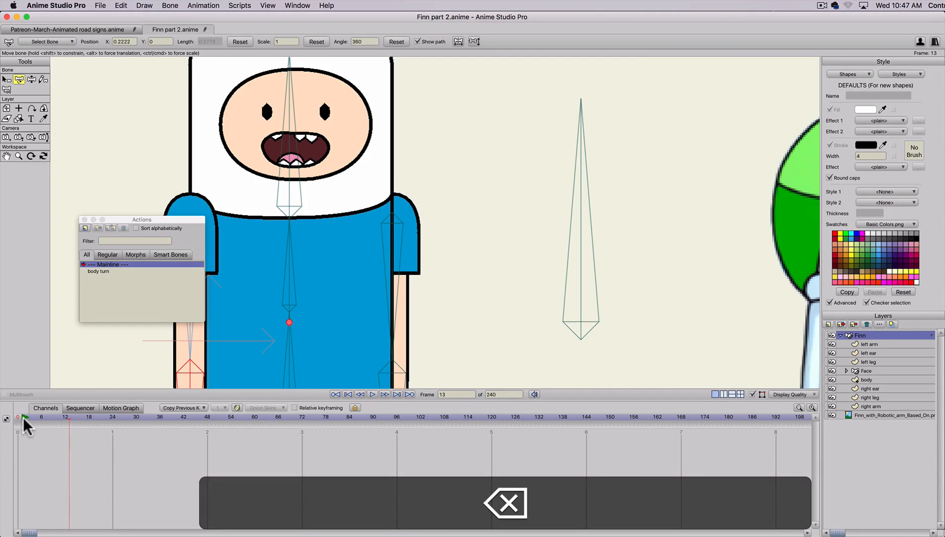
left_click(19, 419)
- At frame 0, rotate both thumbs down against the hands with the Manipulate Bones tool to test them
scroll(260, 300, "down", 3)
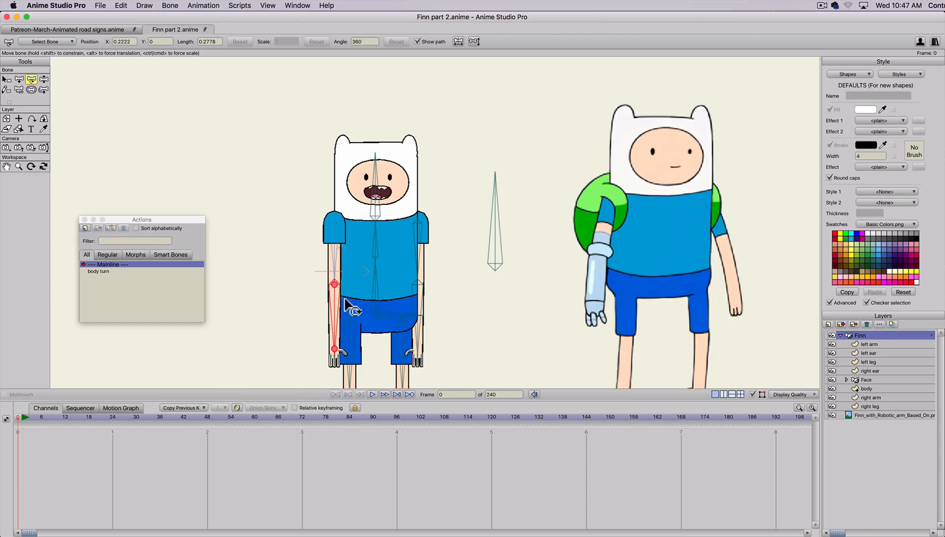
scroll(367, 305, "up", 5)
key("z")
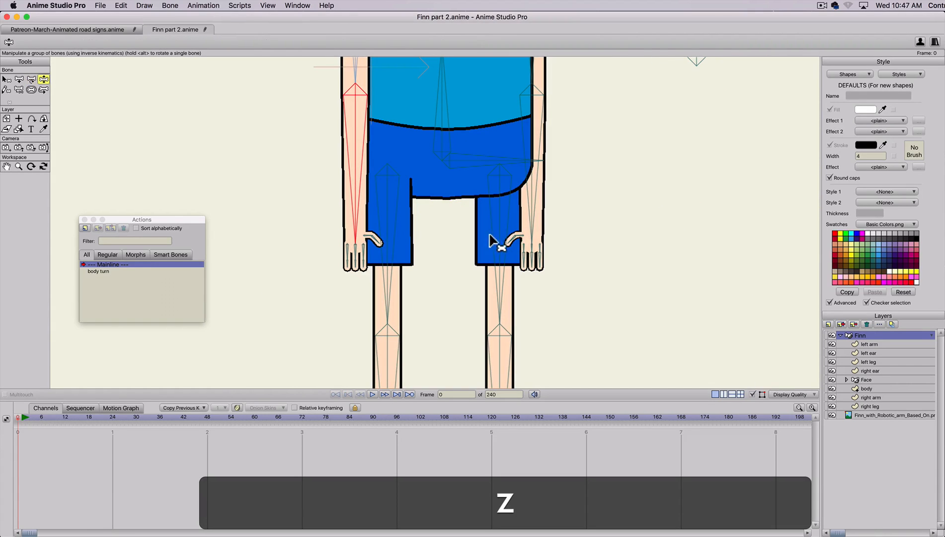
left_click_drag(512, 239, 520, 262)
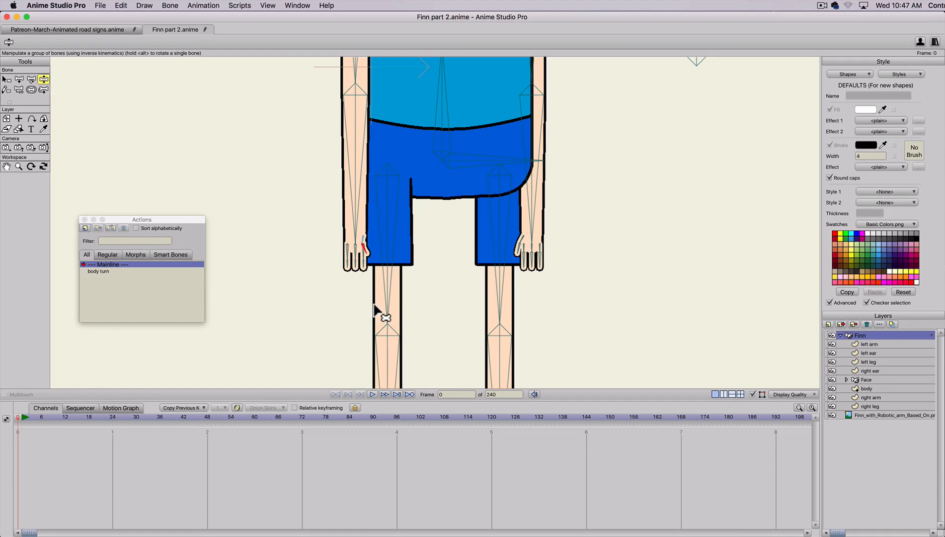
scroll(467, 74, "down", 5)
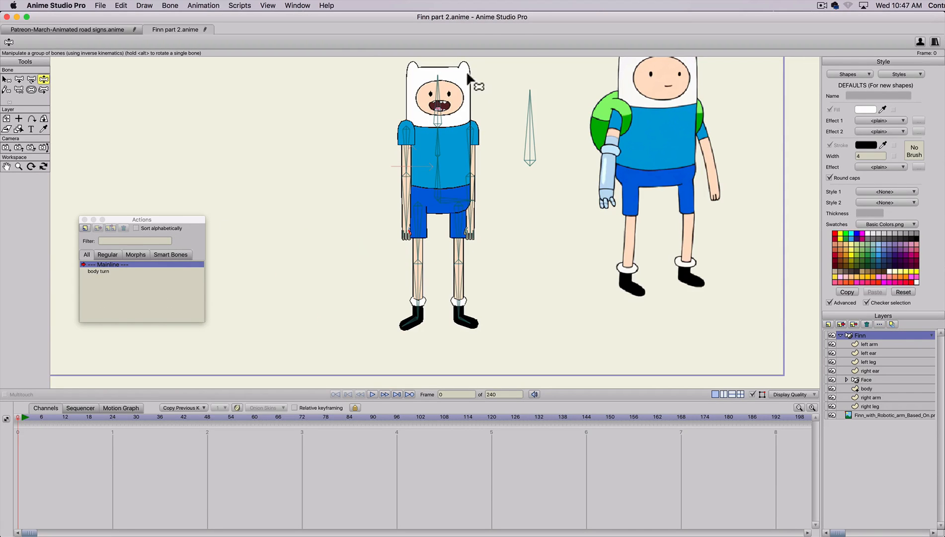
scroll(438, 108, "up", 1)
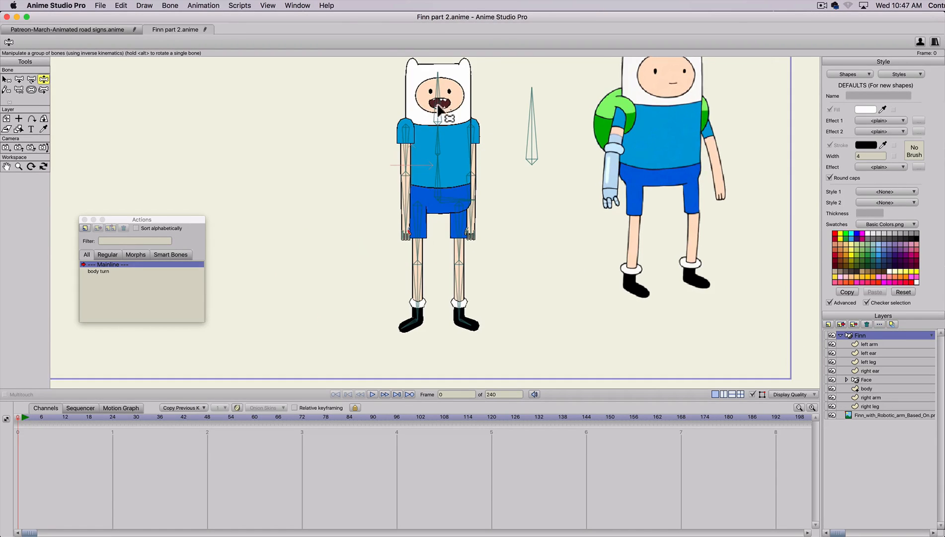
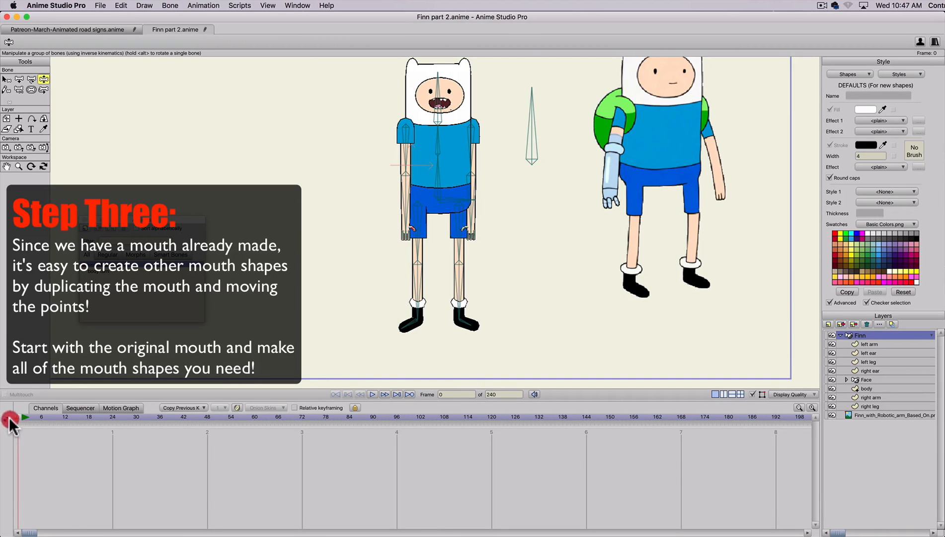
- Swing the left arm across Finn's body as a test and reset the pose at frame 0
scroll(321, 170, "up", 2)
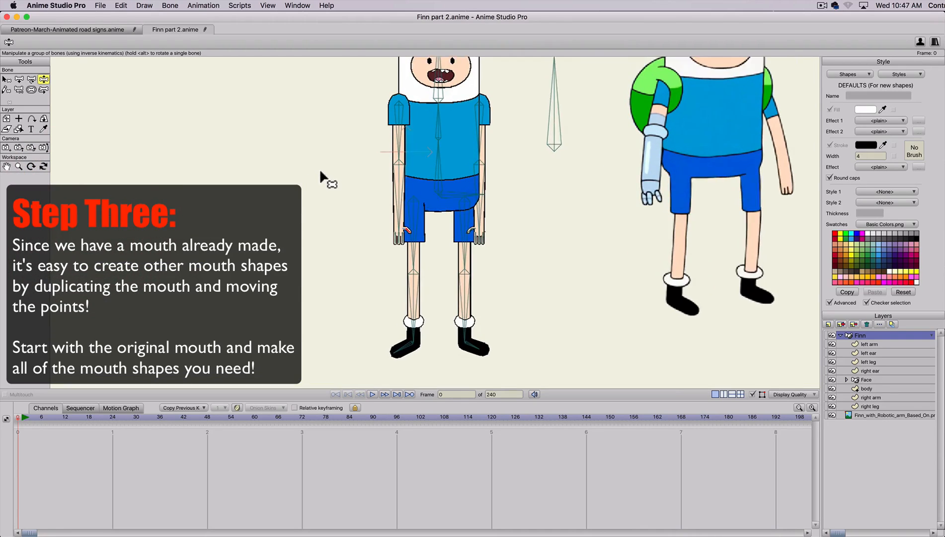
scroll(320, 172, "up", 1)
key("space")
left_click_drag(341, 300, 316, 235)
left_click_drag(316, 231, 311, 211)
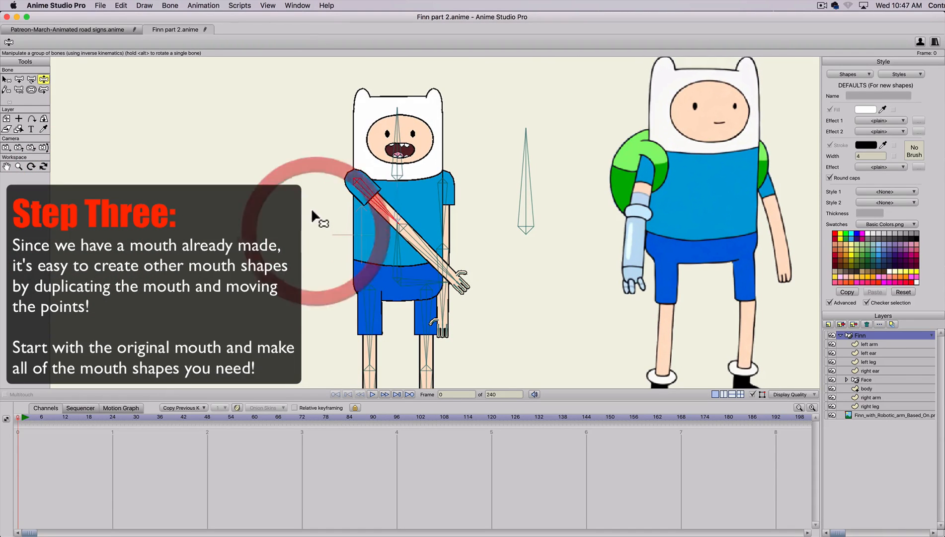
left_click(14, 419)
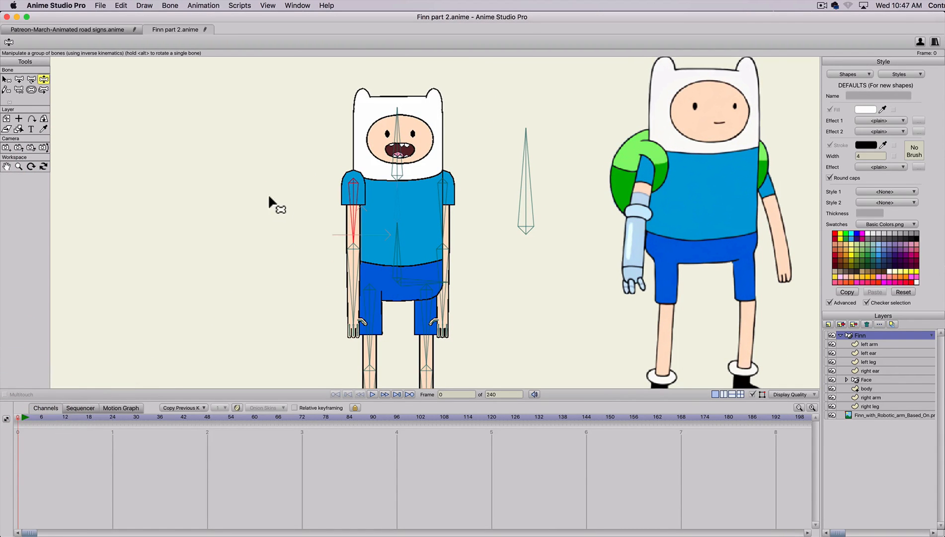
- Frame Finn's head, select the Face group and expand it to show its sublayers
scroll(269, 197, "up", 3)
key("space")
left_click_drag(260, 160, 261, 313)
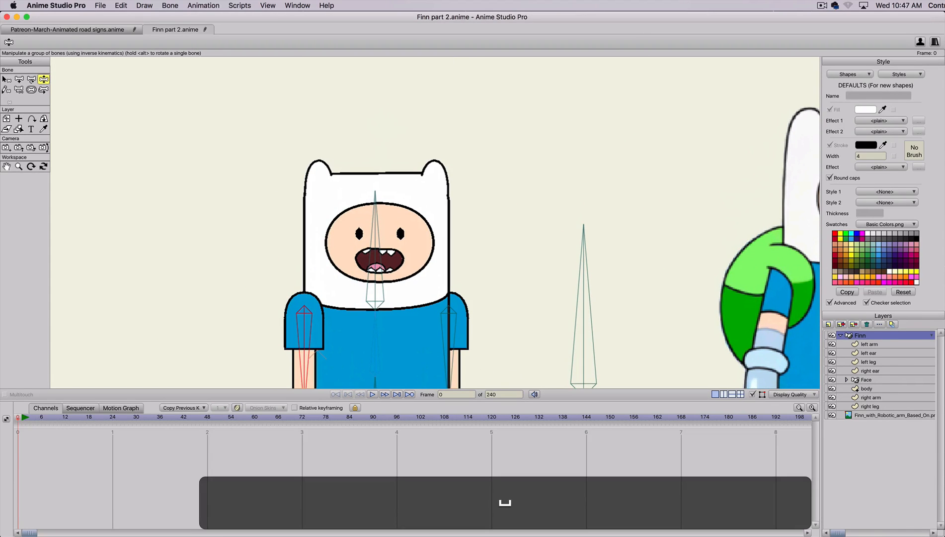
left_click(869, 377)
left_click(846, 379)
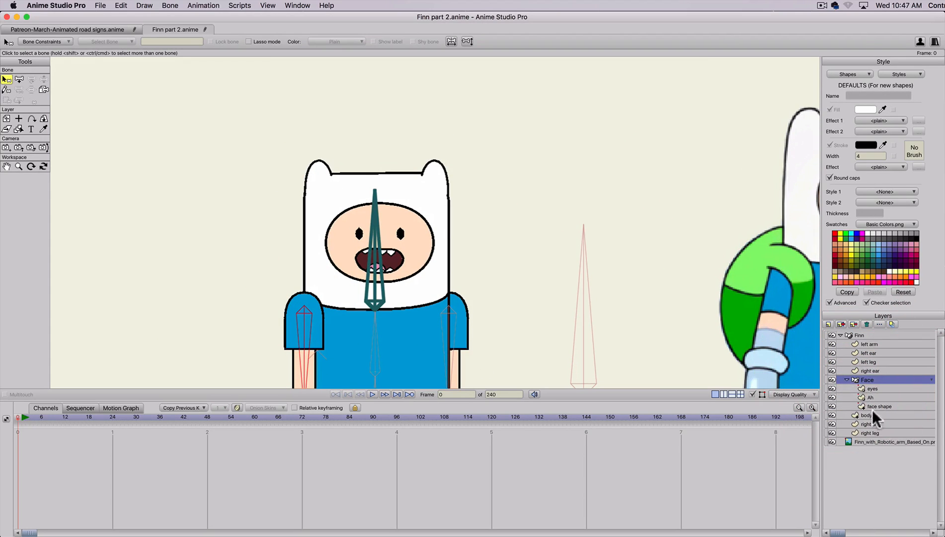
- Add a Switch layer directly above the Ah layer inside the Face group and name it mouths
left_click(872, 394)
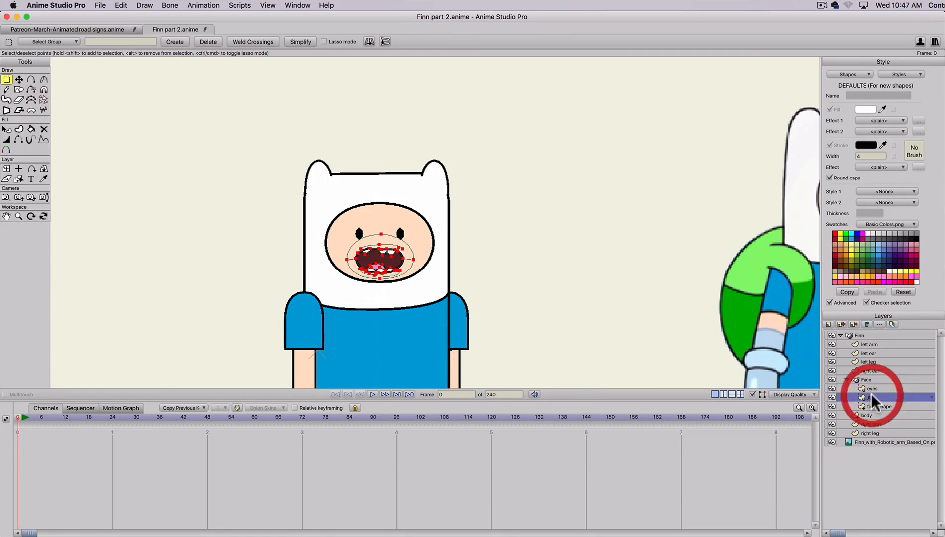
left_click(825, 323)
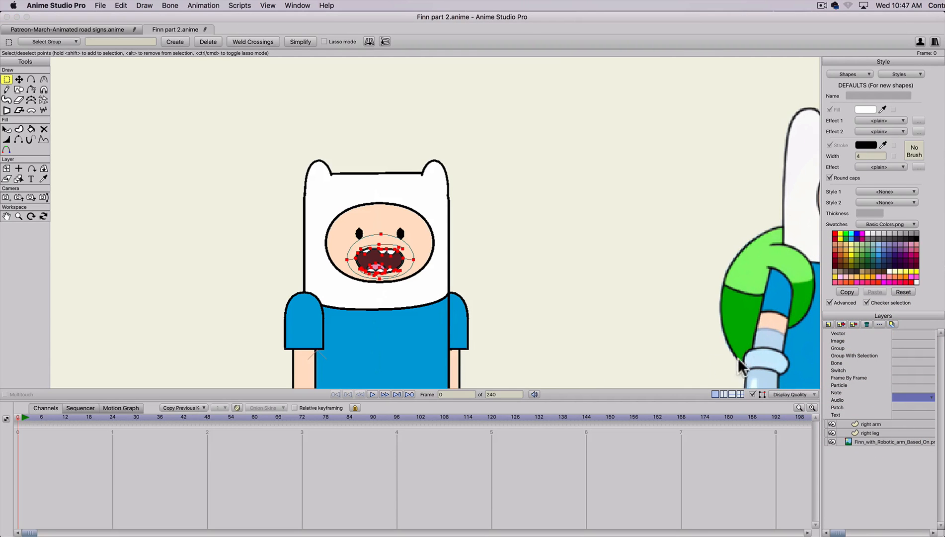
left_click(839, 370)
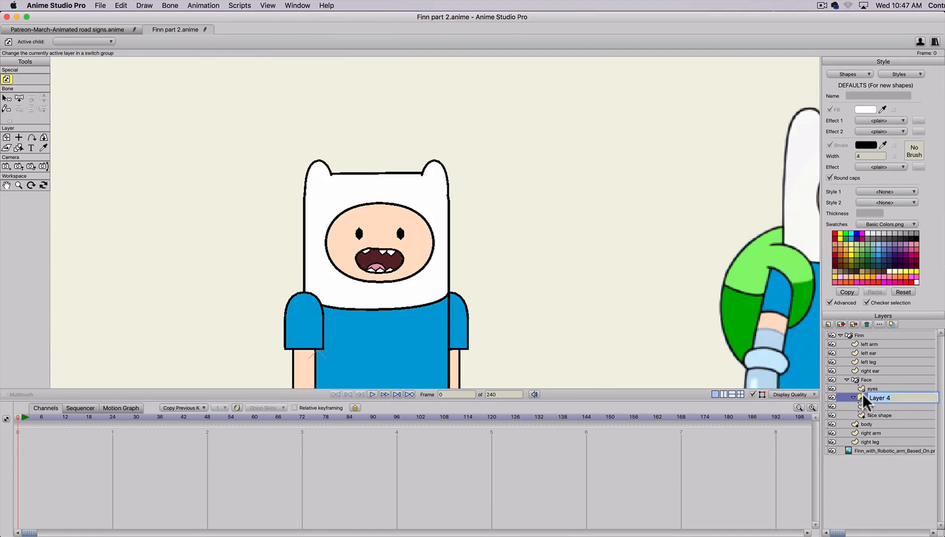
double_click(865, 397)
type("mouths")
key("Return")
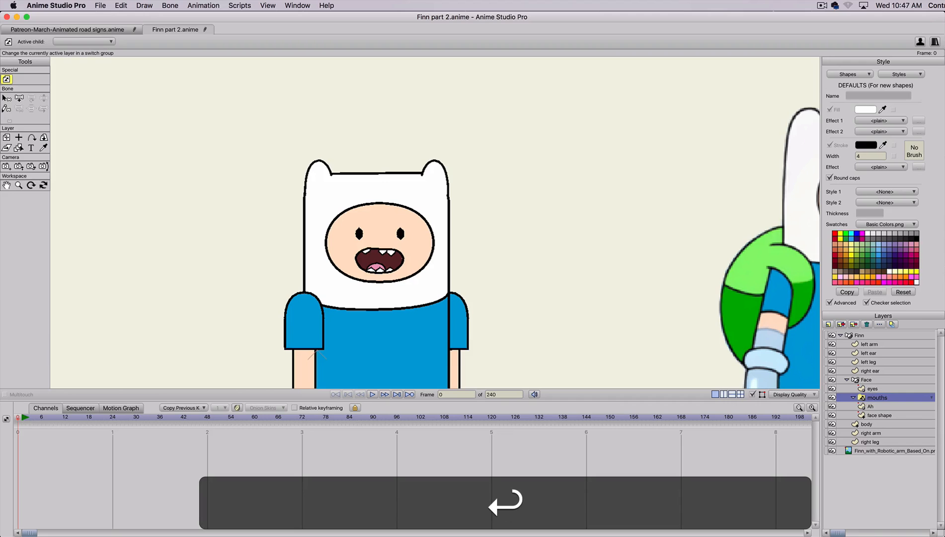
- Move the Ah layer into the mouths switch layer and deselect its points with the Transform Points tool
left_click(871, 406)
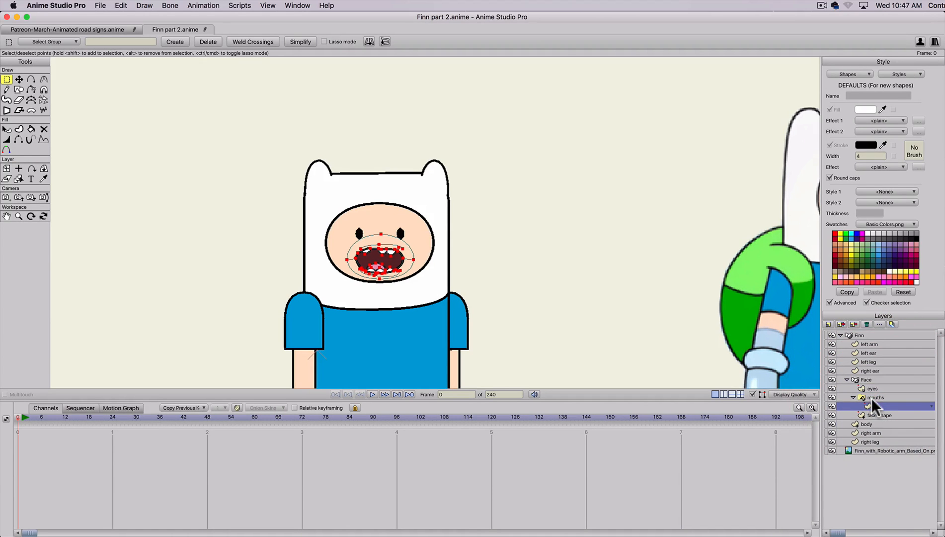
scroll(343, 279, "up", 3)
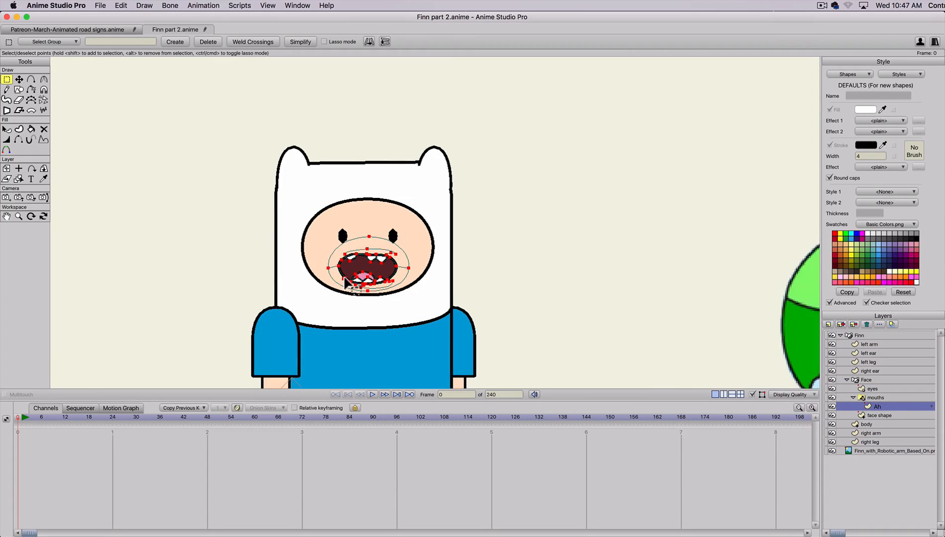
key("t")
left_click(393, 296)
scroll(360, 286, "up", 2)
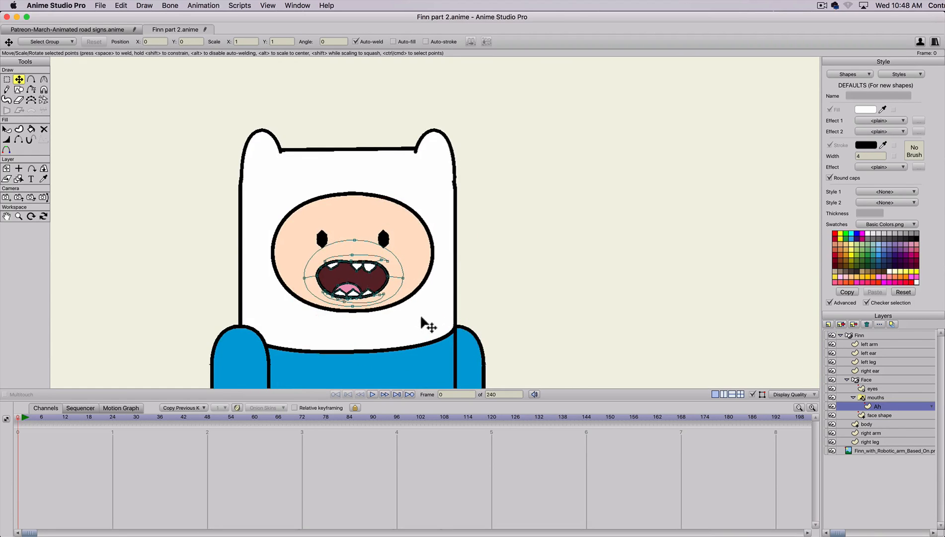
- Duplicate the Ah mouth layer inside the mouths switch layer and name the copy Eht
key("space")
left_click_drag(427, 313, 554, 254)
left_click(871, 406)
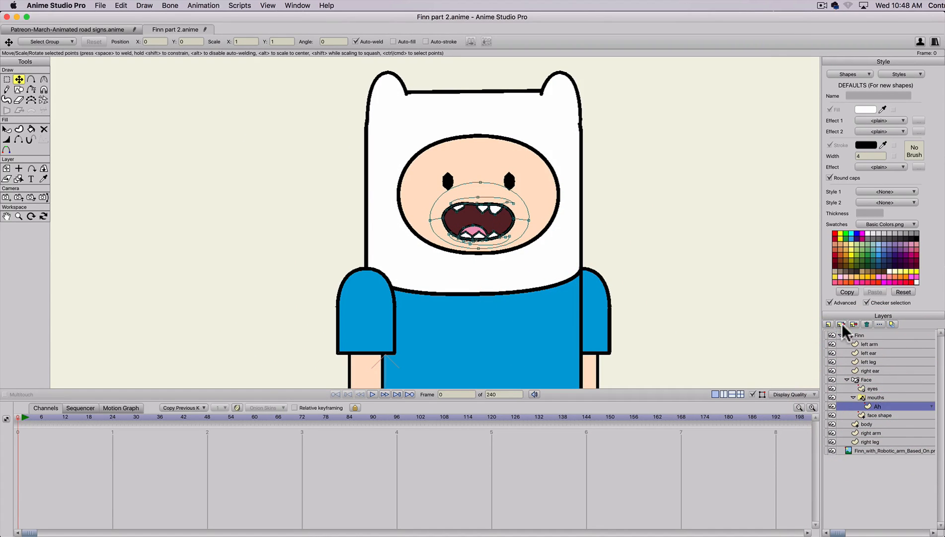
left_click(841, 323)
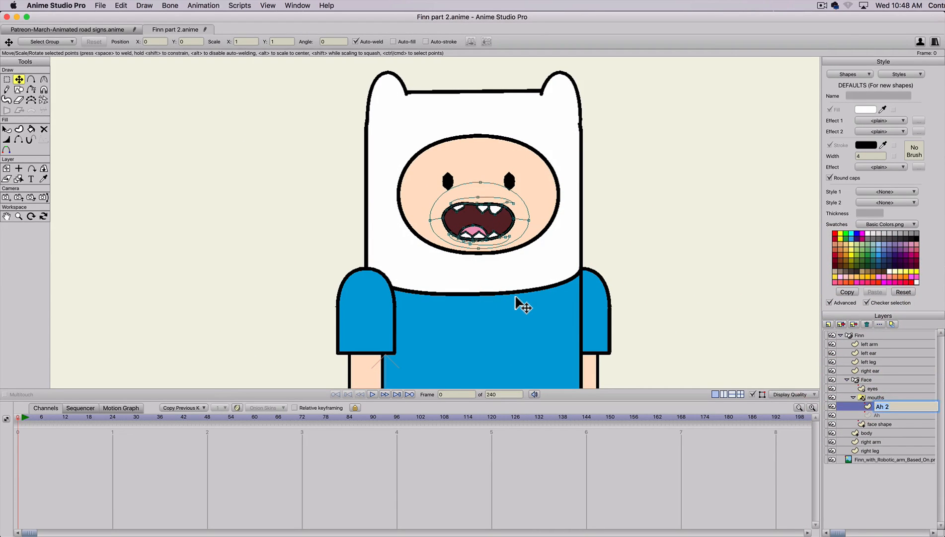
type("Eh")
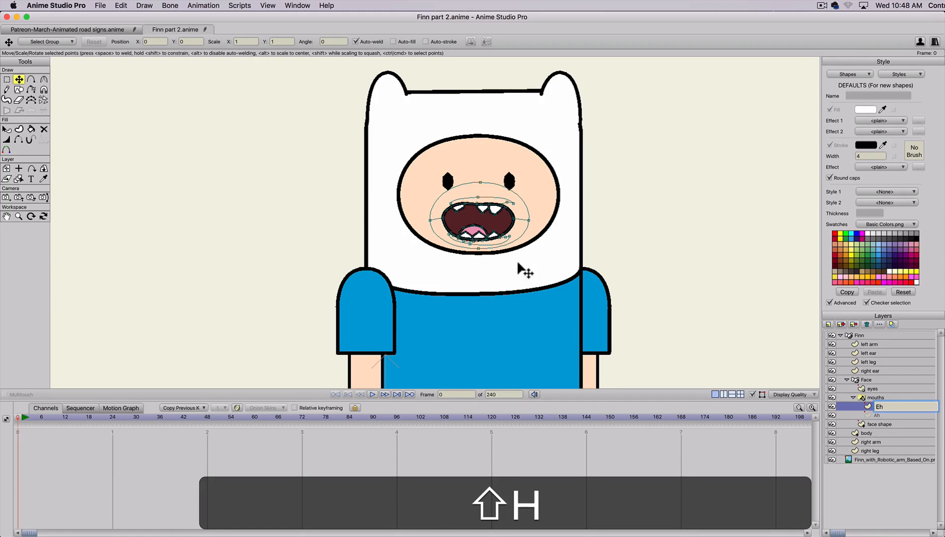
scroll(395, 217, "up", 5)
type("t")
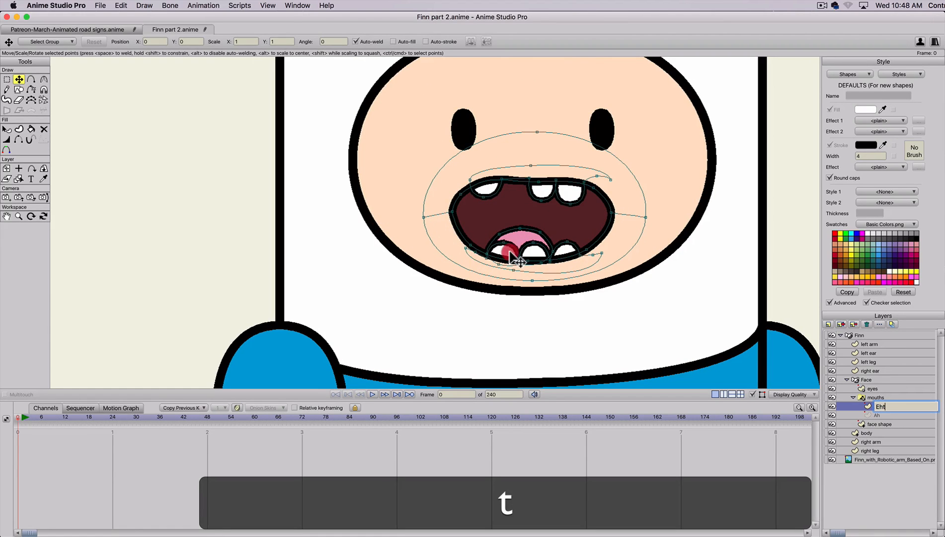
- Select the lower teeth shape's points on the duplicated mouth with the Transform Points tool
left_click(514, 257)
scroll(512, 256, "down", 3)
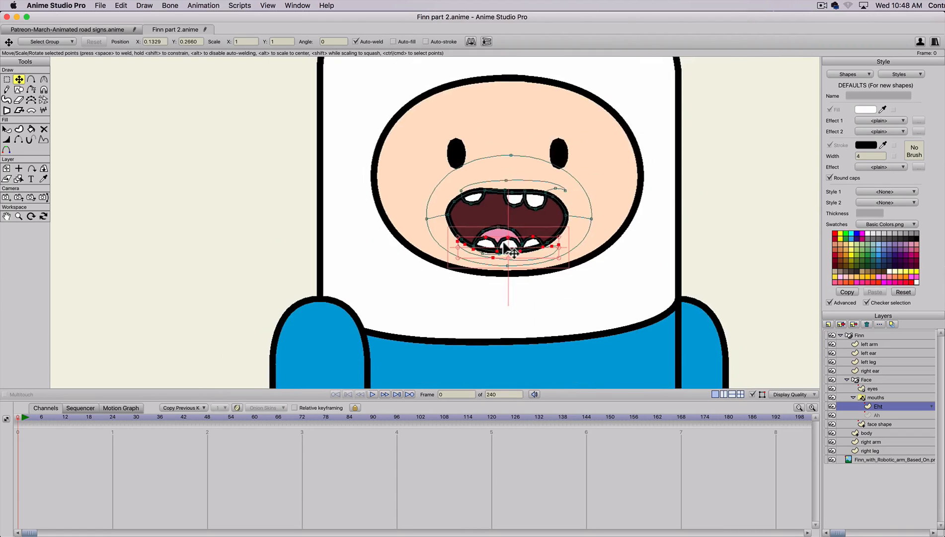
scroll(507, 247, "up", 5)
scroll(431, 274, "down", 1)
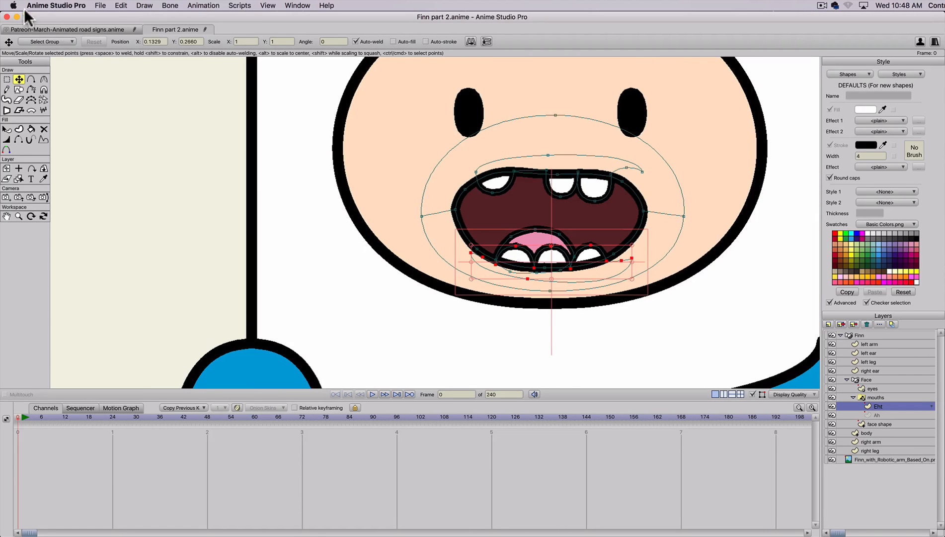
scroll(329, 192, "down", 2)
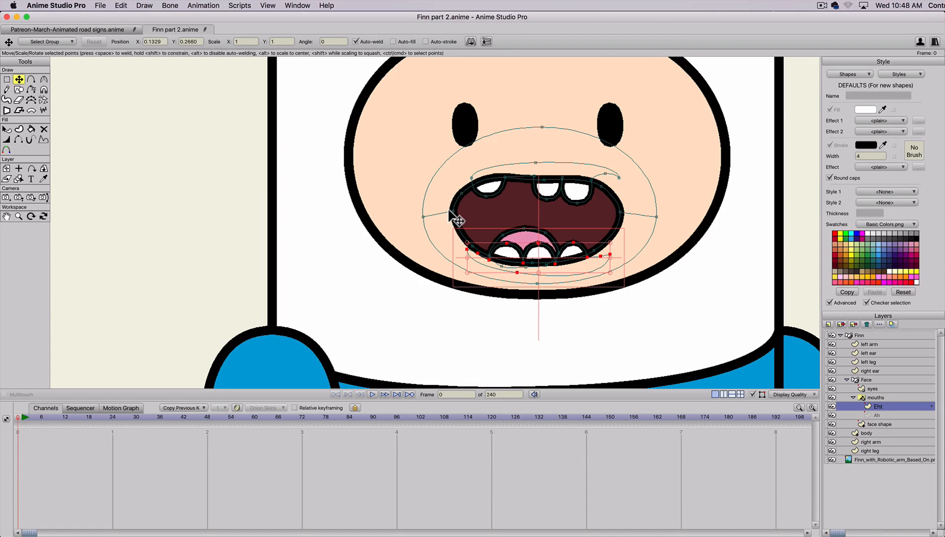
scroll(472, 229, "up", 1)
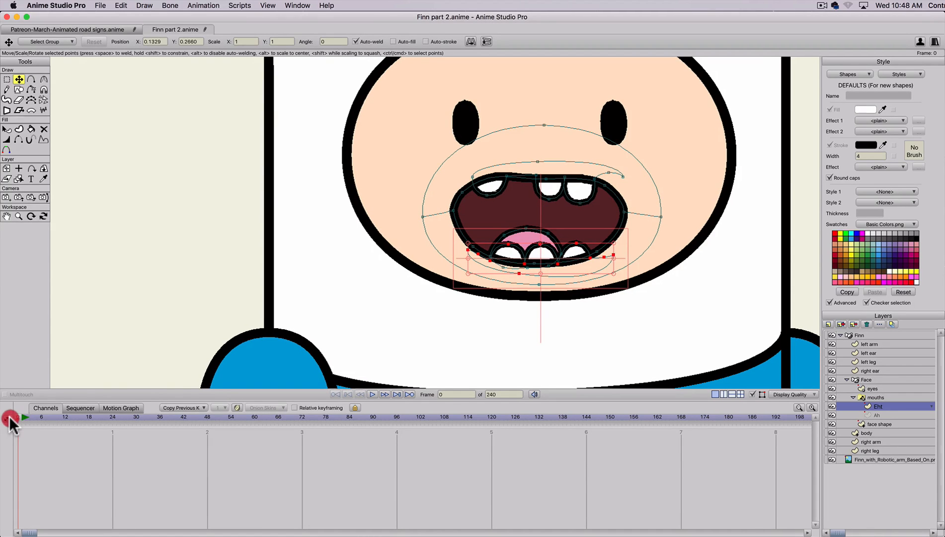
scroll(517, 239, "down", 1)
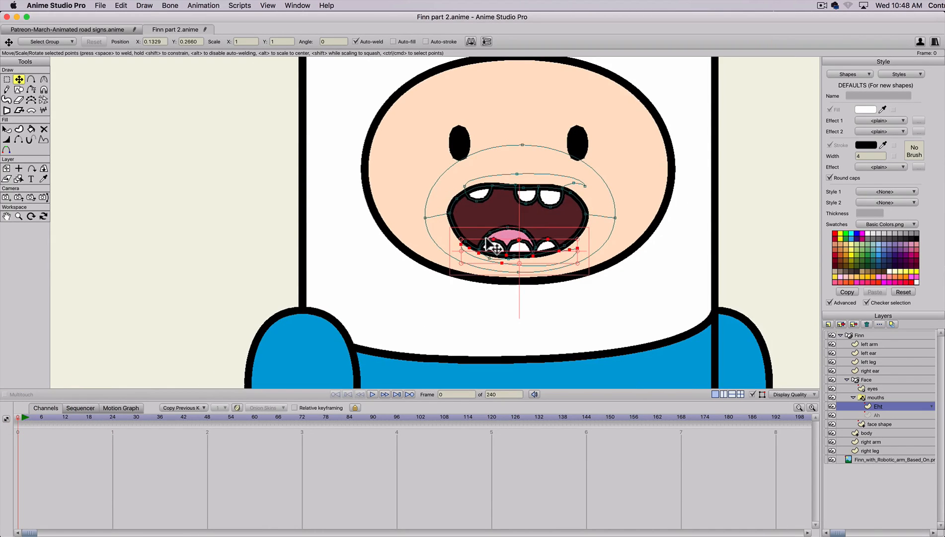
scroll(490, 244, "down", 2)
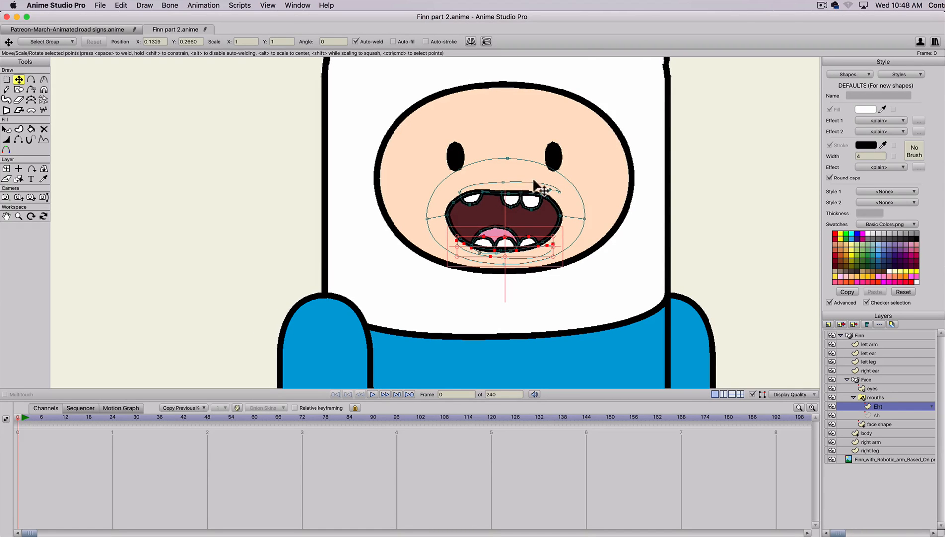
scroll(487, 224, "up", 3)
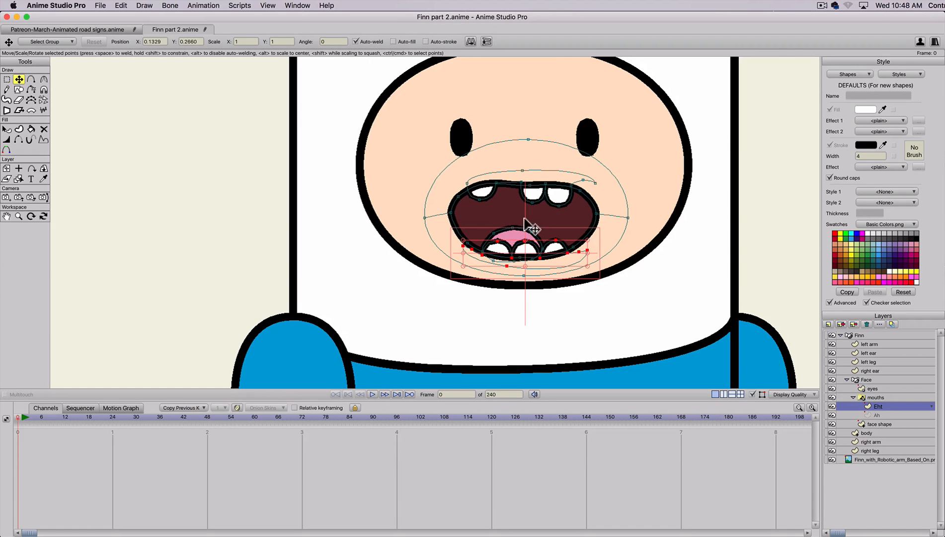
key("t")
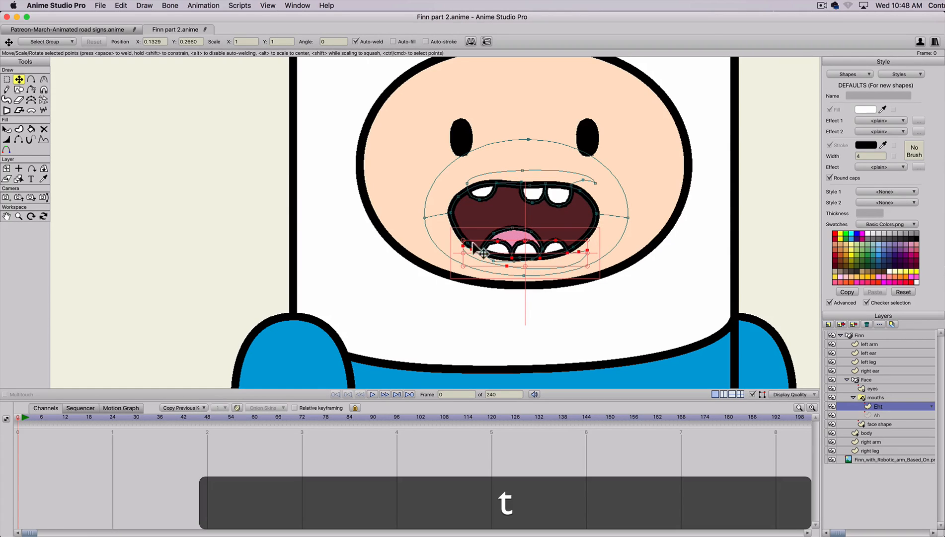
- Select all points of the tongue, lower teeth and lower mouth outline on the current mouth layer
double_click(514, 244)
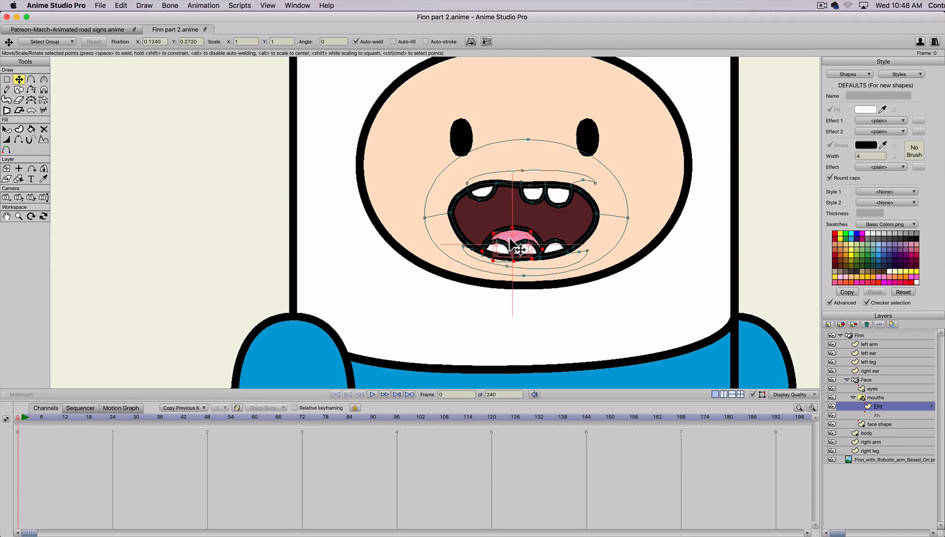
key("shift")
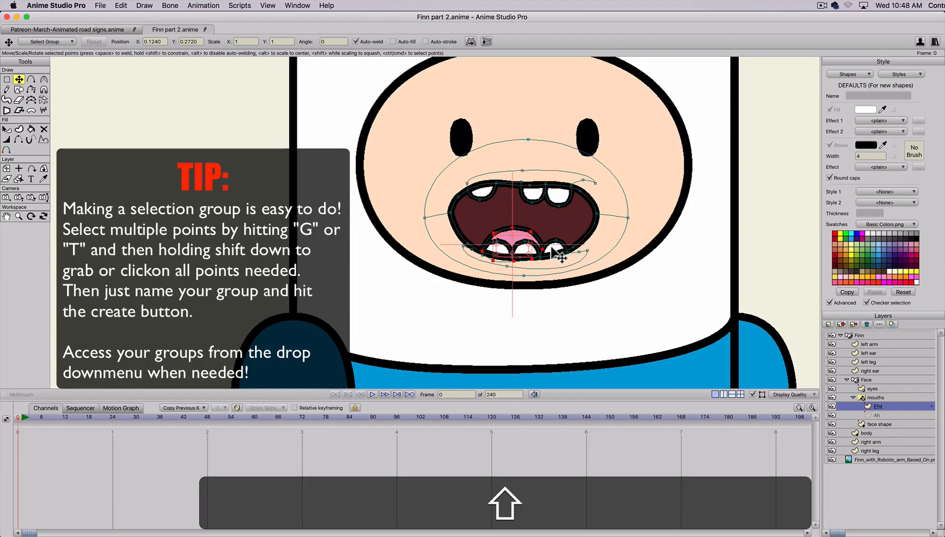
double_click(552, 252, "shift")
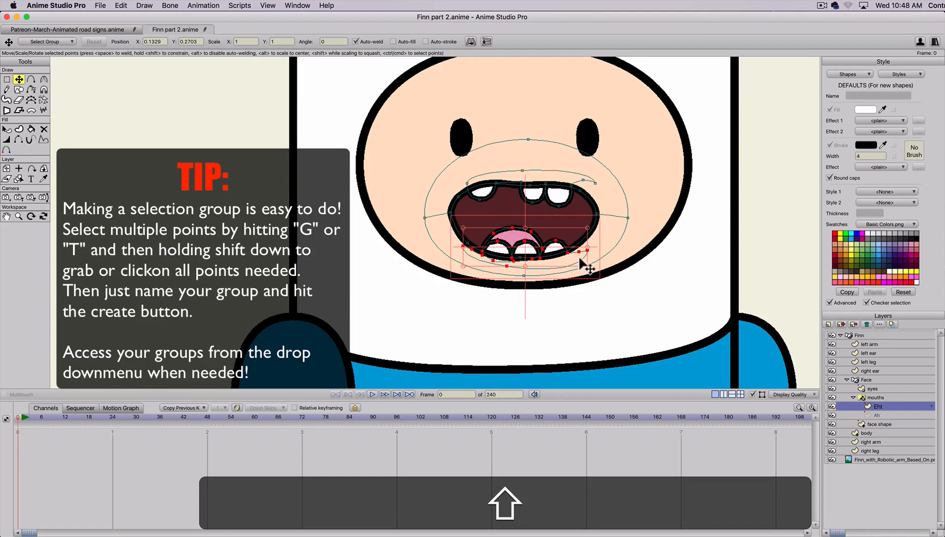
key("g")
scroll(460, 268, "up", 3)
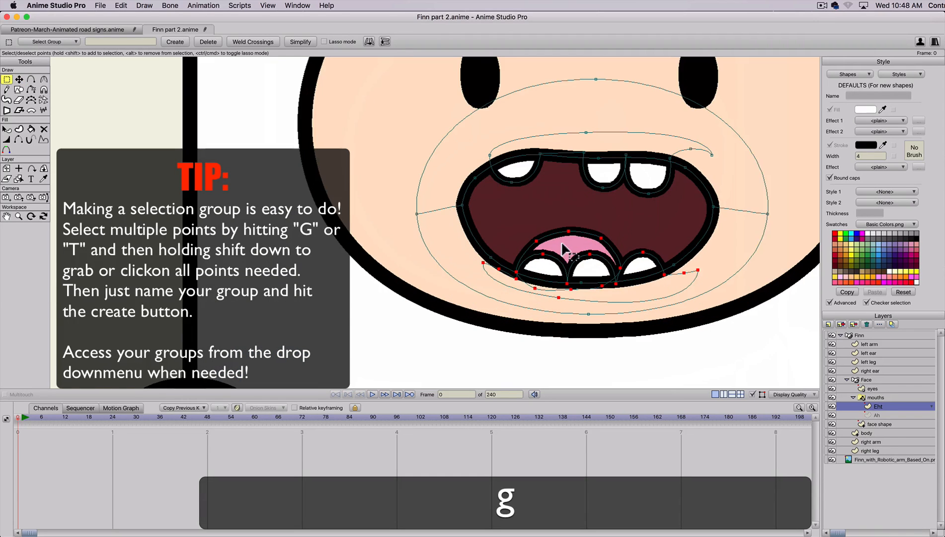
left_click_drag(501, 271, 502, 272)
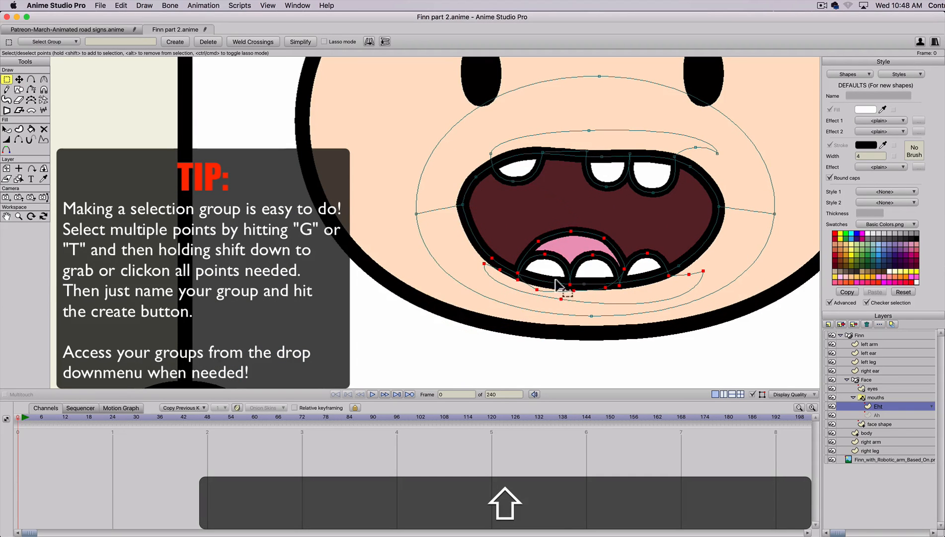
left_click_drag(579, 277, 595, 289)
left_click_drag(683, 273, 678, 272)
key("t")
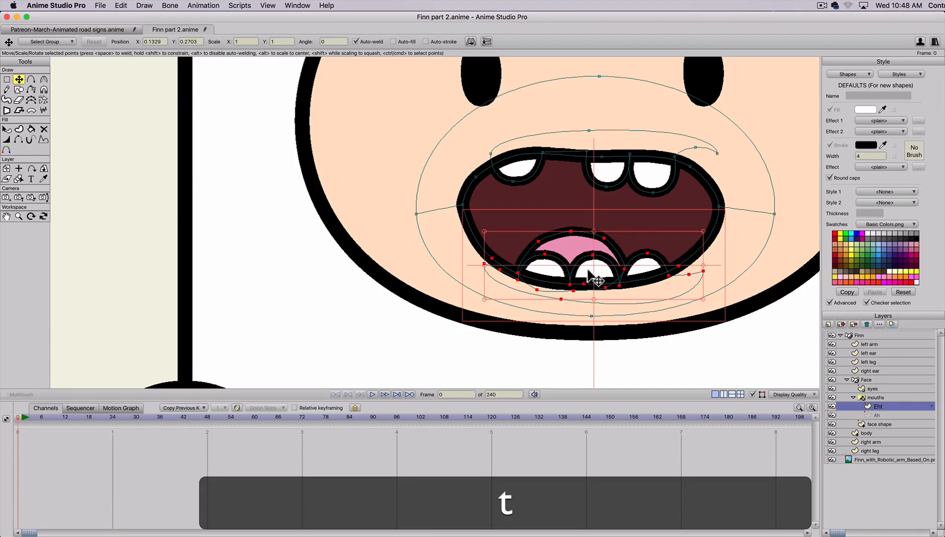
mouse_move(598, 268)
left_mouse_down()
mouse_move(597, 213)
mouse_move(603, 273)
mouse_move(597, 262)
left_mouse_up()
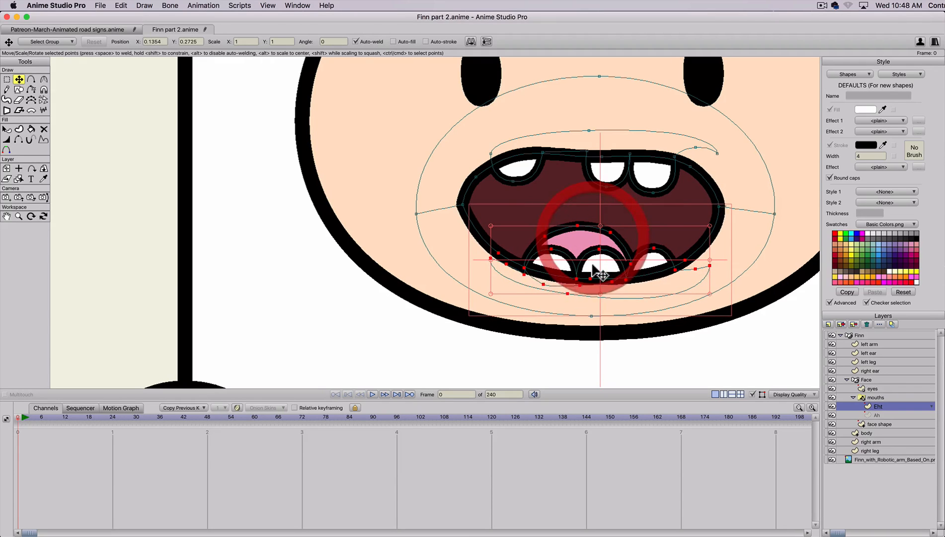
key("super+z")
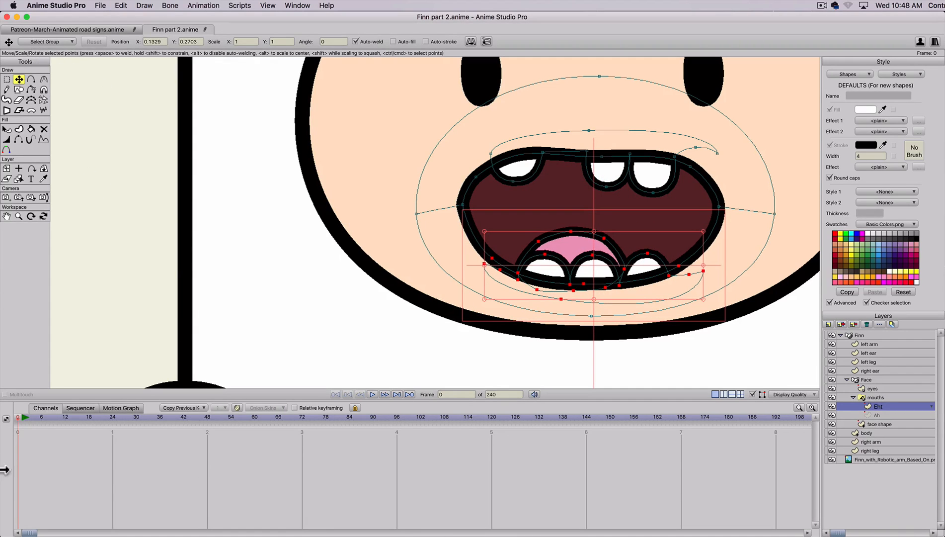
- Save the selected lower mouth points as a selection group named "lower jaw"
key("t")
key("g")
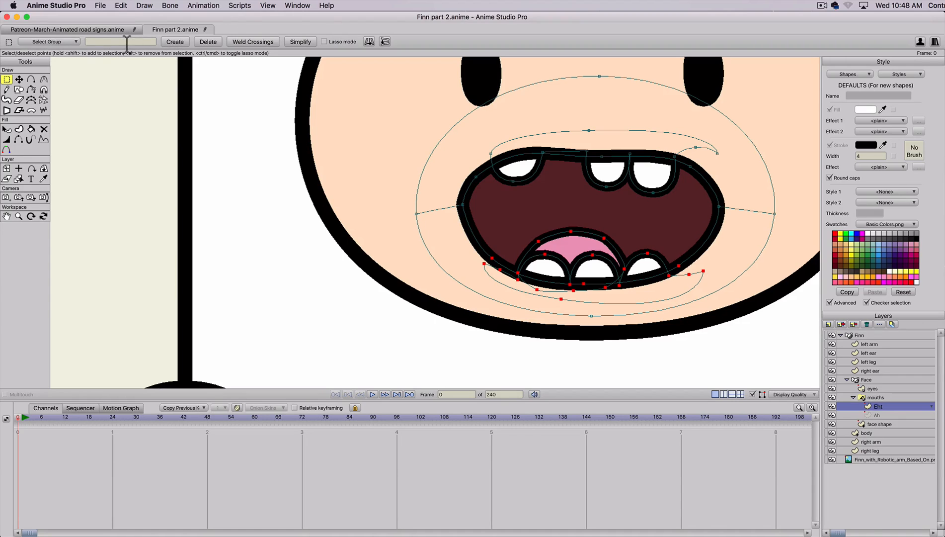
type("lower jaw")
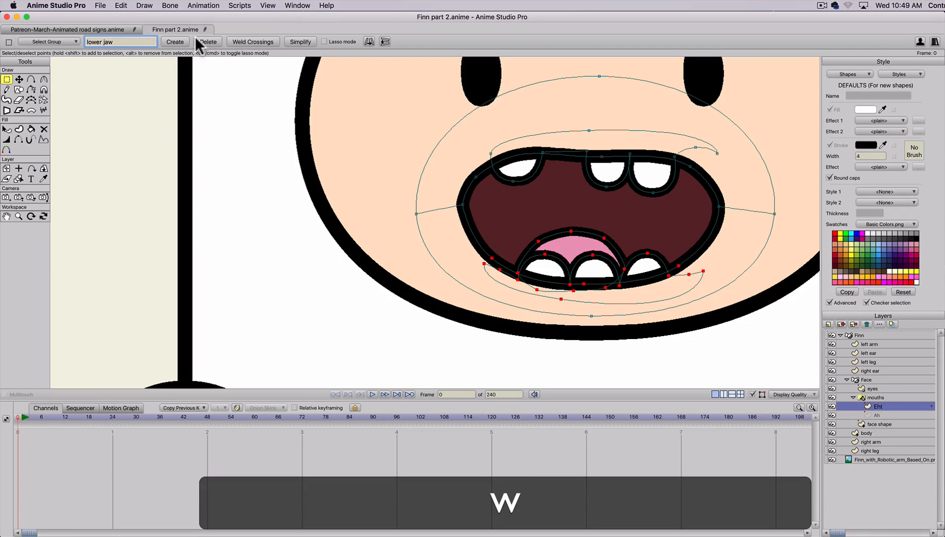
left_click(180, 42)
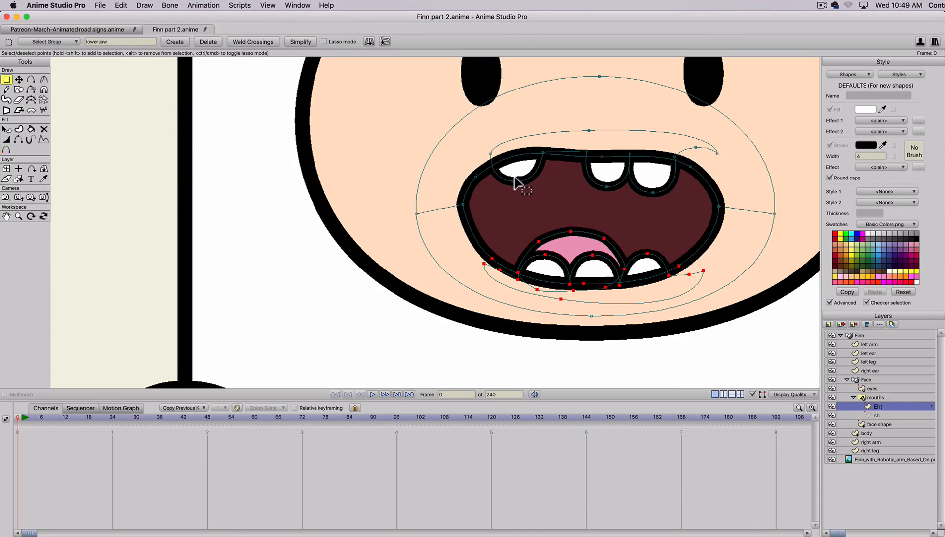
- Select all points of the upper teeth, upper lip and upper mouth outline
key("t")
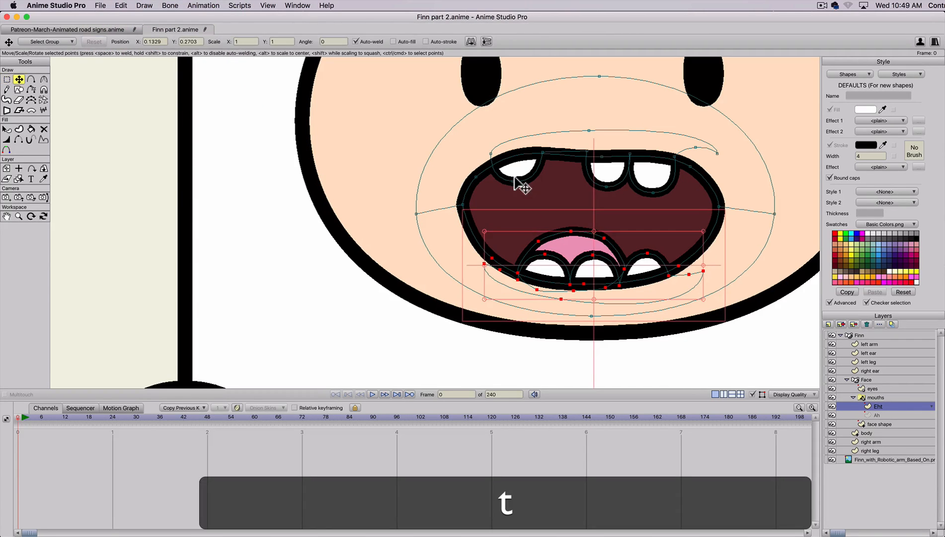
left_click(519, 178)
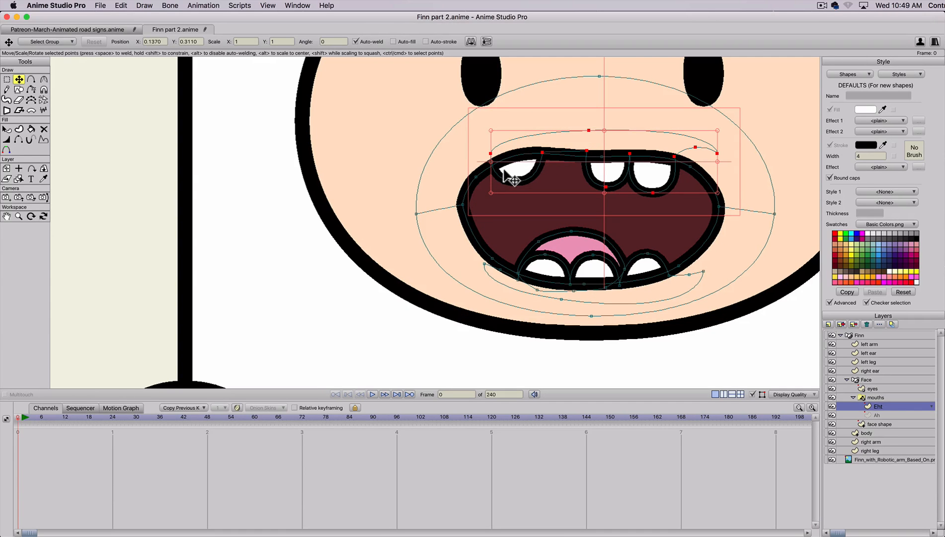
key("g")
left_click(498, 180, "shift")
left_click_drag(572, 140, 603, 155)
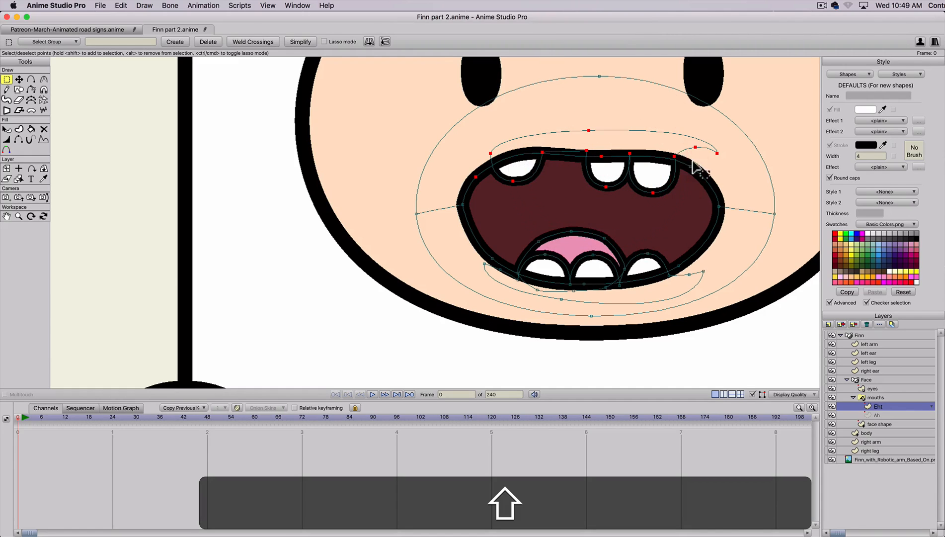
left_click_drag(696, 173, 704, 182)
- Save the selected upper mouth points as a selection group named "upper jaw"
left_click(92, 41)
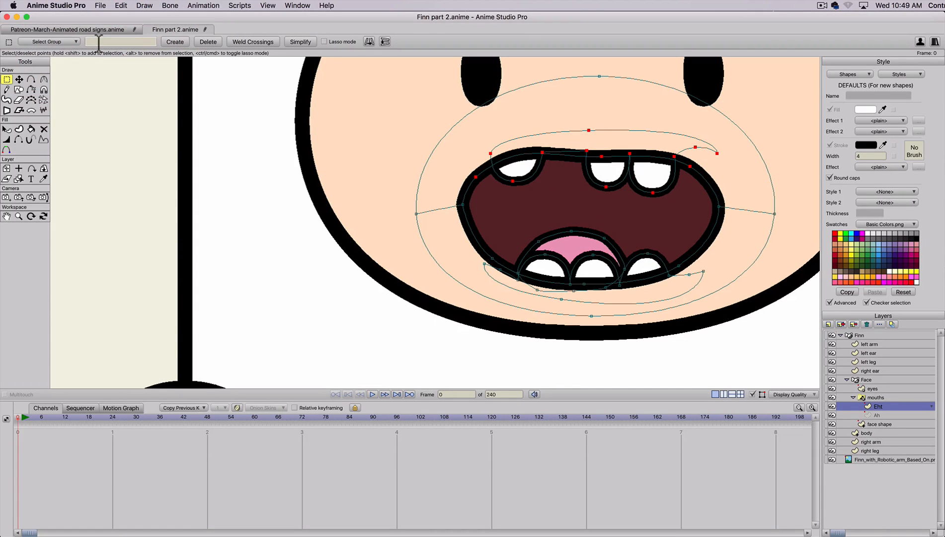
type("upper jaw")
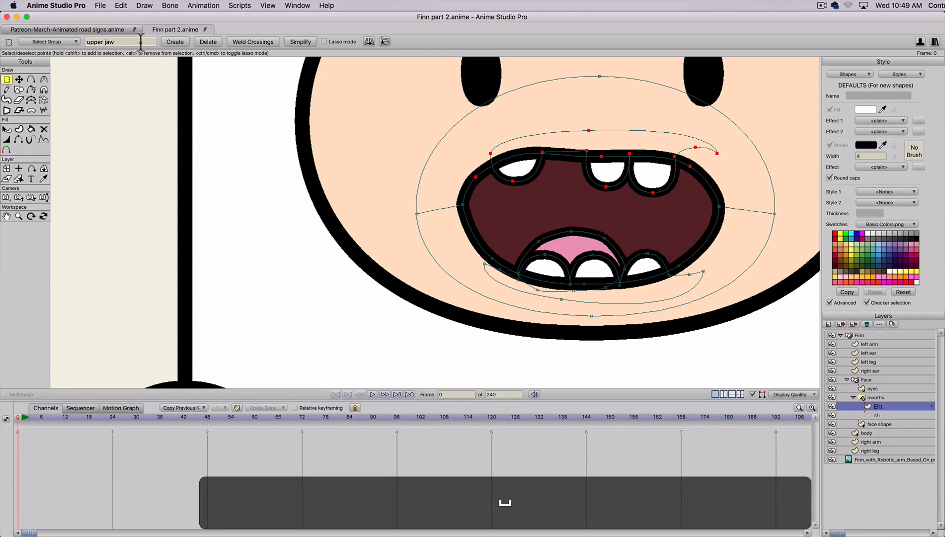
left_click(168, 42)
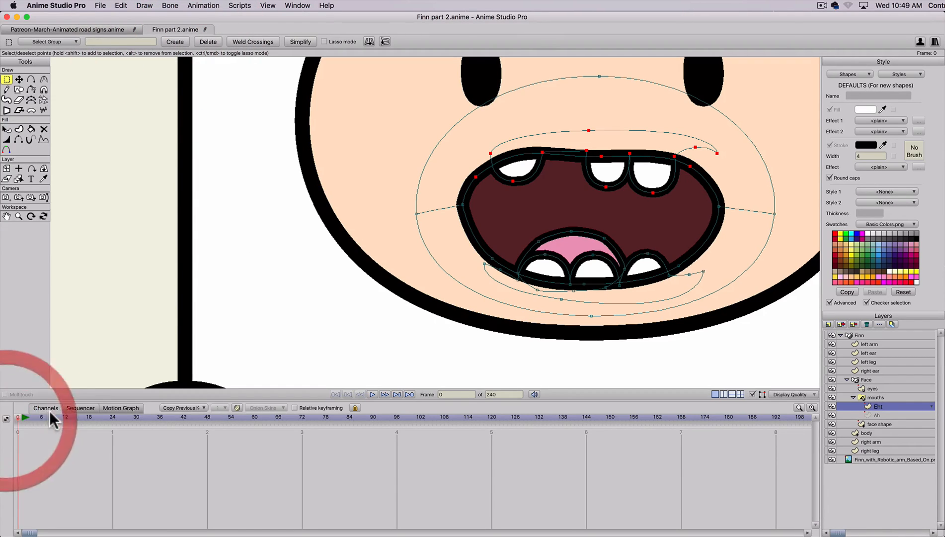
left_click(16, 416)
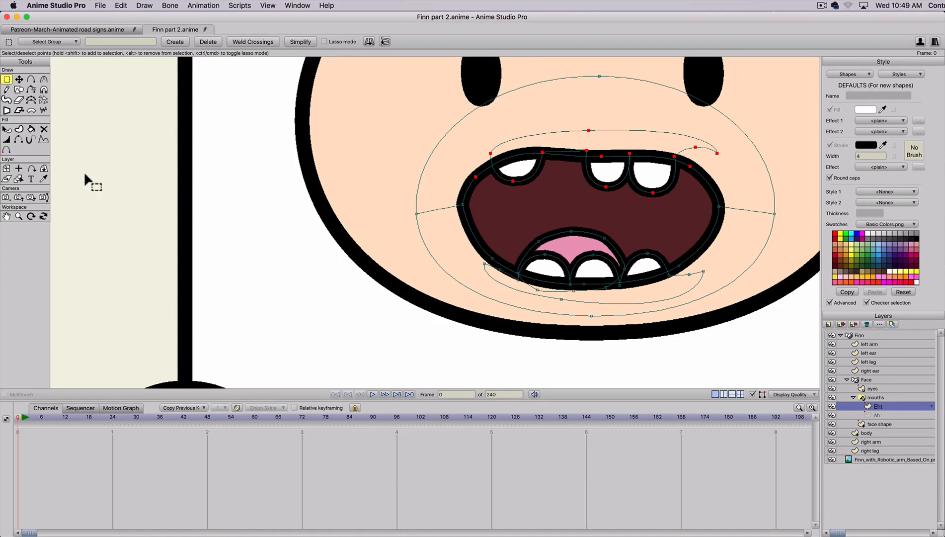
- Recall the lower jaw selection group and try moving its points upward
left_click(62, 43)
key("t")
mouse_move(582, 243)
left_mouse_down()
mouse_move(584, 282)
mouse_move(586, 203)
mouse_move(575, 228)
left_mouse_up()
key("super+z")
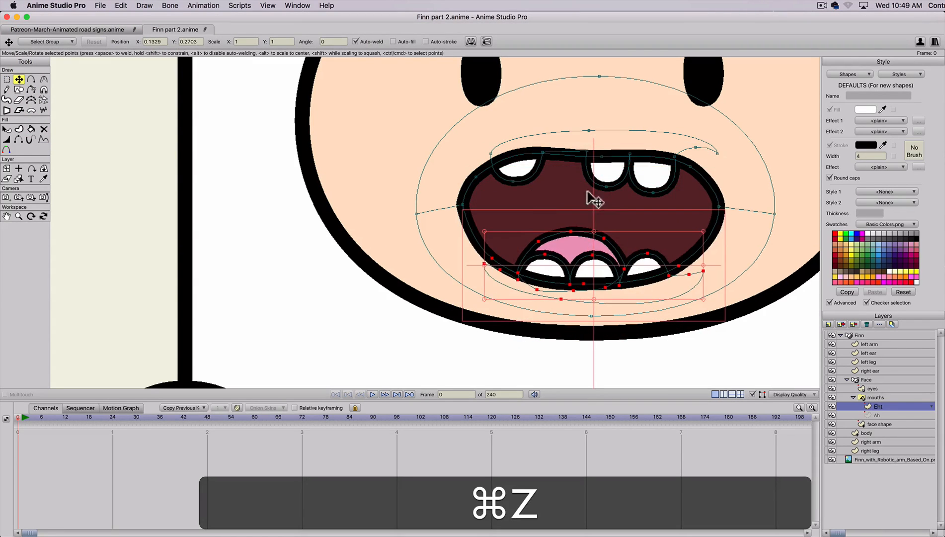
- Rename the selected mouth layer to "Eh"
scroll(567, 177, "down", 1)
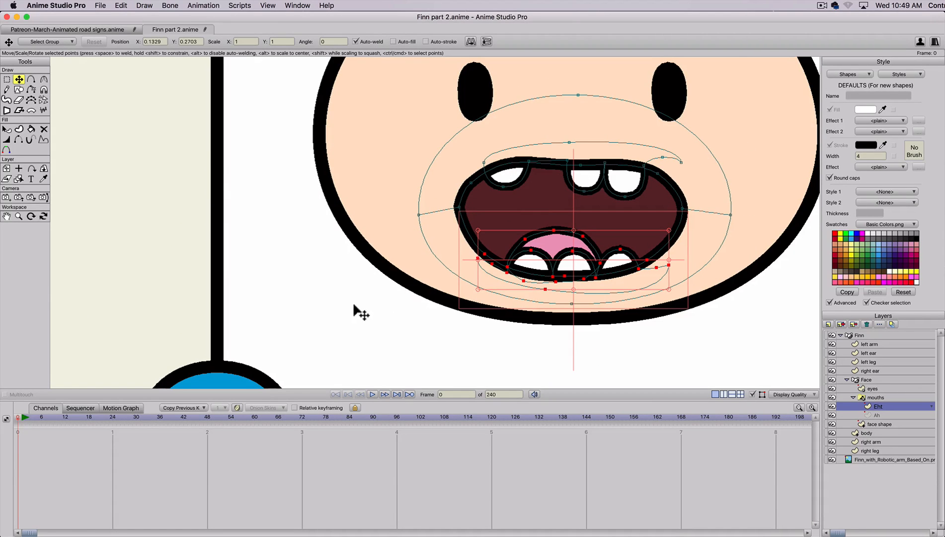
double_click(882, 404)
left_click_drag(634, 155, 592, 149)
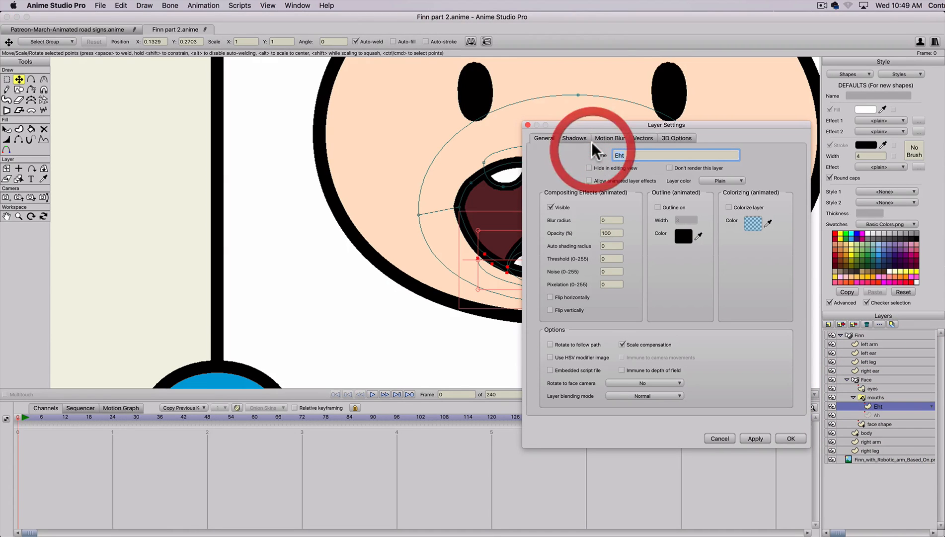
type("Eh")
key("Return")
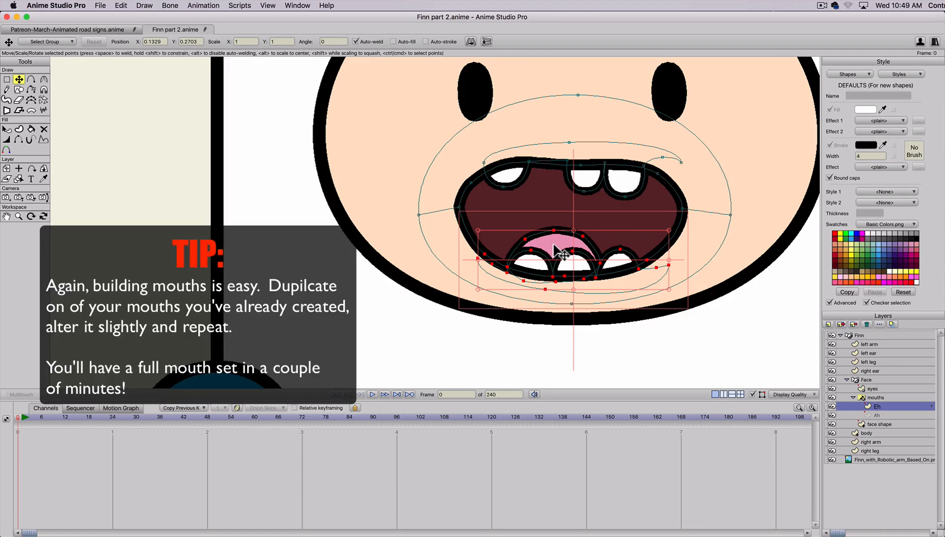
- Raise the lower jaw points to narrow the mouth opening and shift the tongue down below it
mouse_move(555, 245)
left_mouse_down()
mouse_move(553, 223)
mouse_move(552, 242)
left_mouse_up()
key("t")
left_click(544, 219)
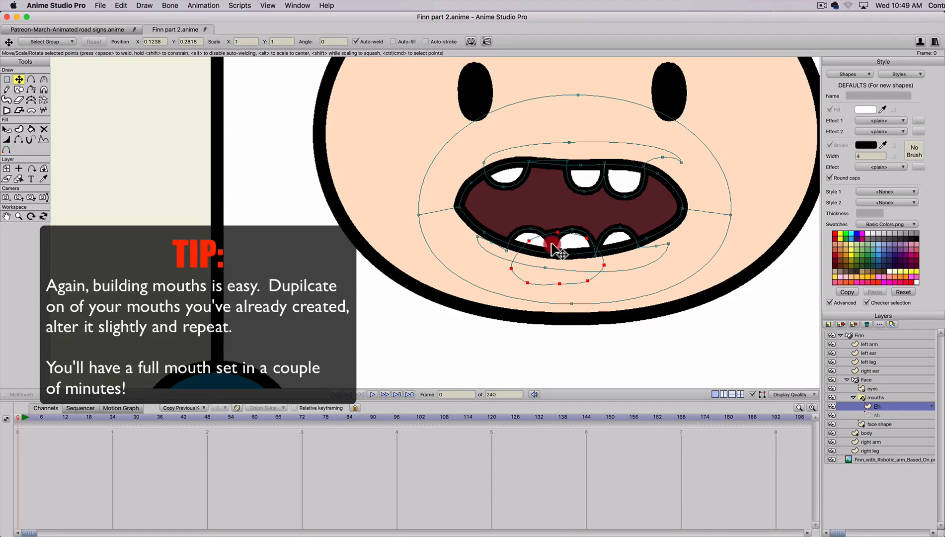
key("t")
- Reposition the mouth's two corner points, lifting the right one slightly
left_click(681, 206)
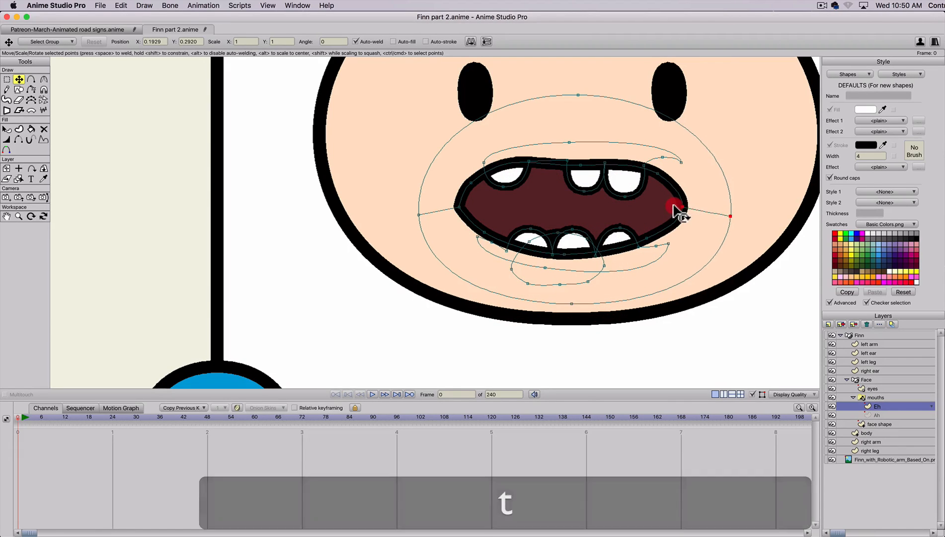
mouse_move(680, 204)
left_mouse_down()
mouse_move(686, 209)
mouse_move(688, 196)
left_mouse_up()
key("t")
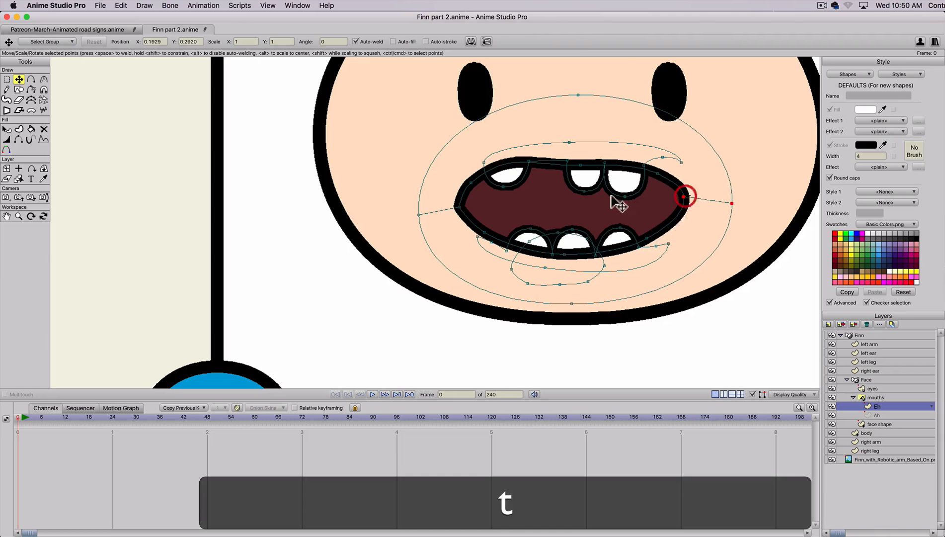
key("t")
left_click_drag(453, 205, 452, 200)
- Pull the mouth's right corner inward and lower the upper teeth slightly
left_click(504, 174)
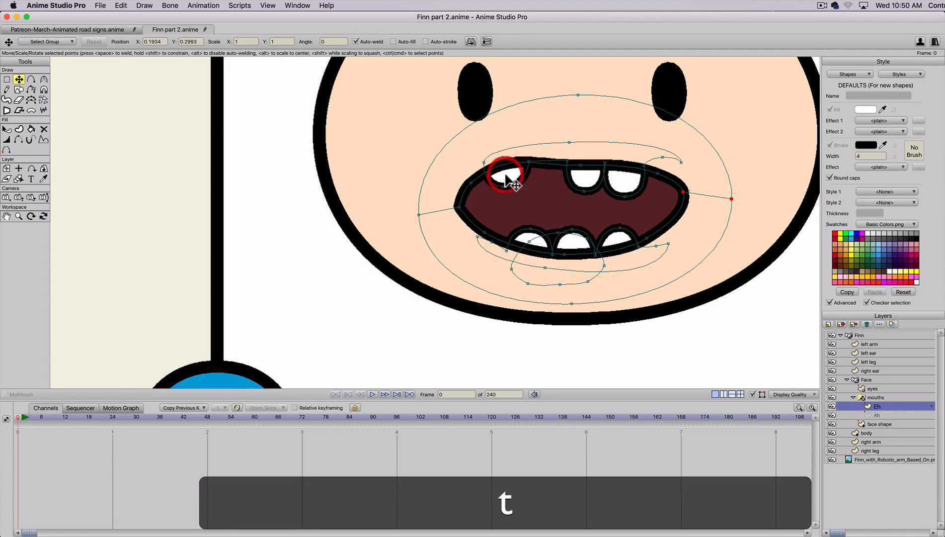
left_click(529, 163)
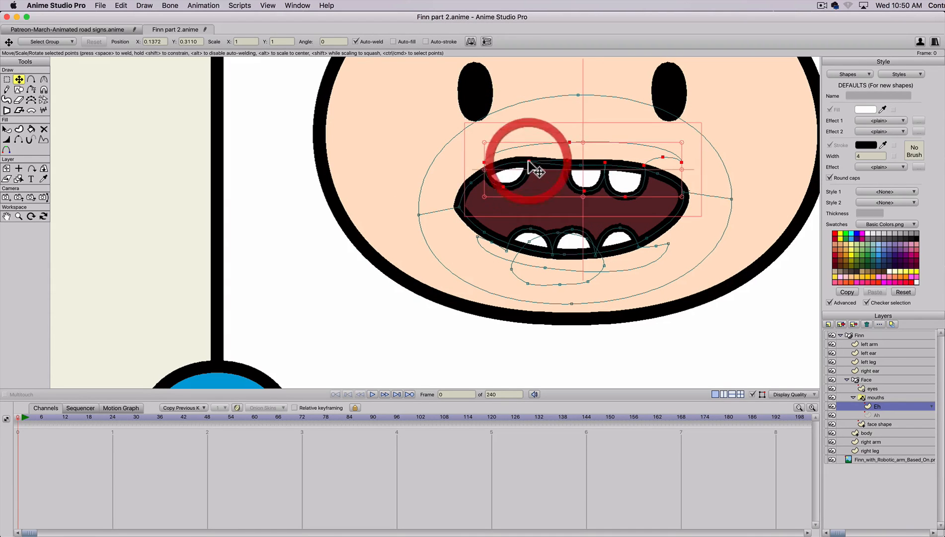
key("t")
left_click_drag(467, 186, 467, 189)
left_click_drag(684, 199, 675, 204)
double_click(507, 181)
key("t")
left_click_drag(509, 181, 509, 184)
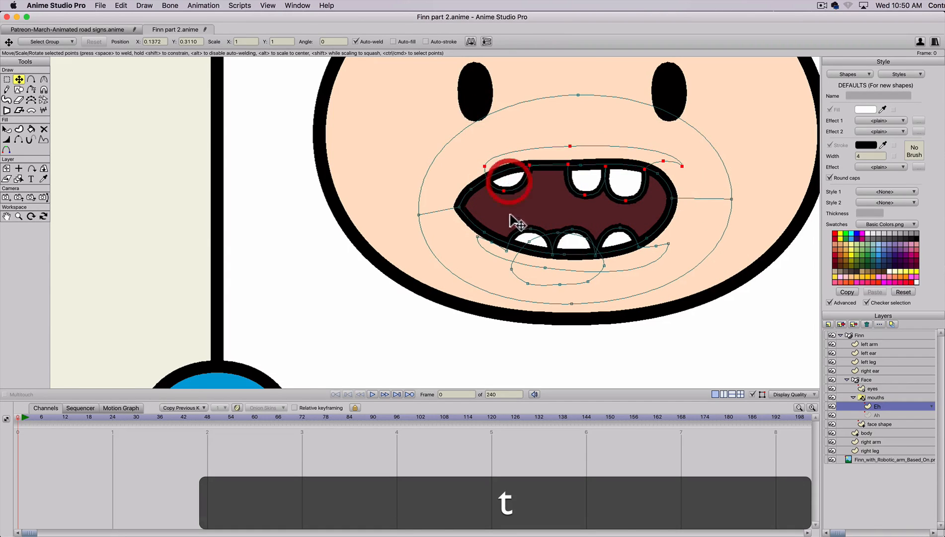
- Raise the lower teeth and adjust the lower lip points to flatten the mouth's bottom edge
key("t")
left_click_drag(520, 237, 487, 231)
key("t")
key("t")
left_click(485, 233)
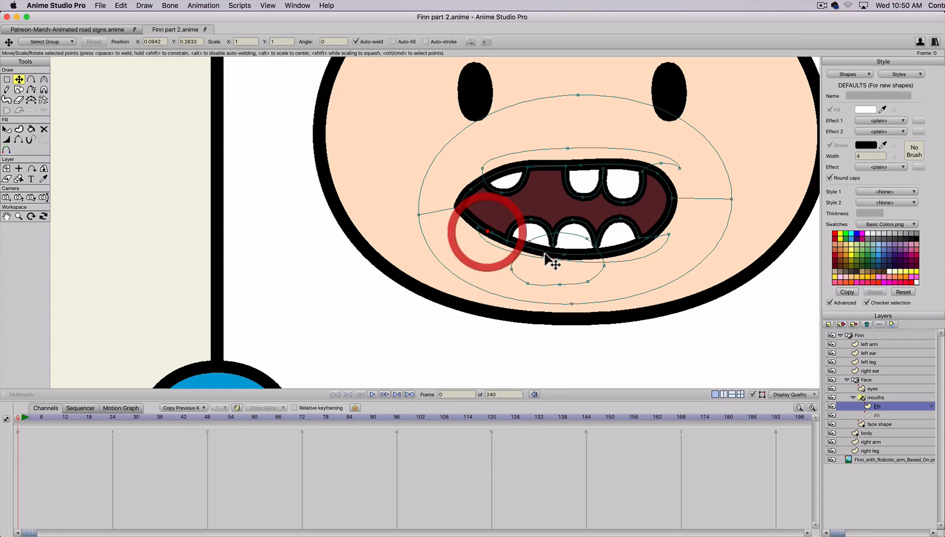
left_click_drag(564, 253, 564, 248)
left_click(648, 236)
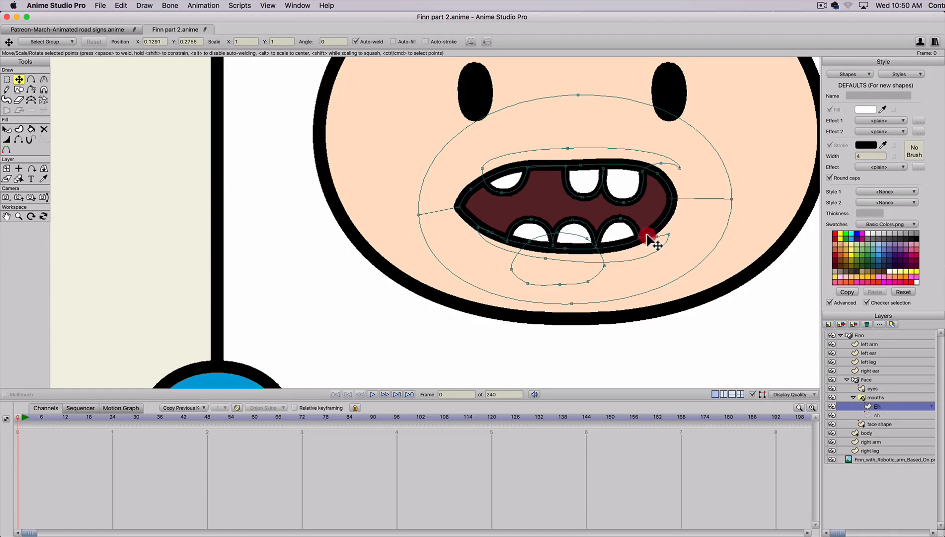
- Pull the left end of the mouth outline inward and up to round that corner
scroll(610, 240, "down", 3)
key("t")
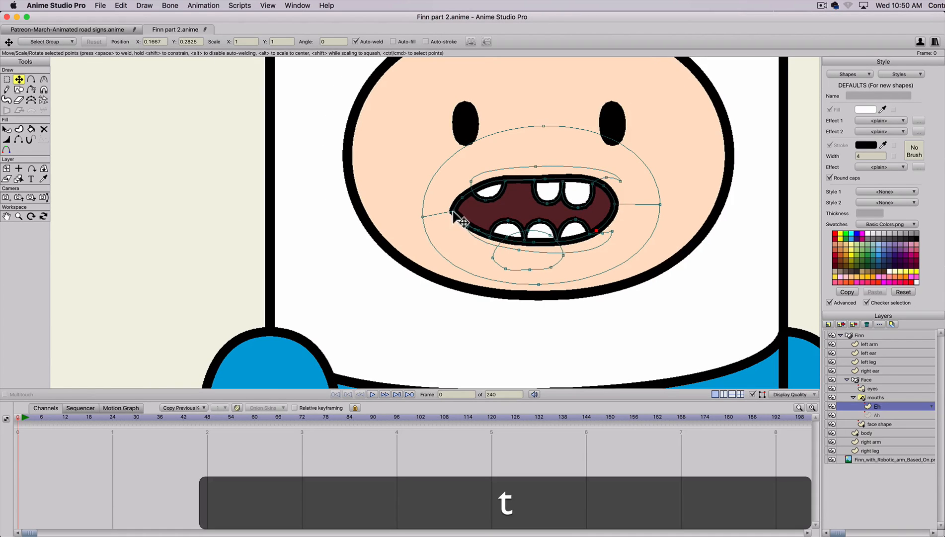
left_click_drag(453, 211, 464, 201)
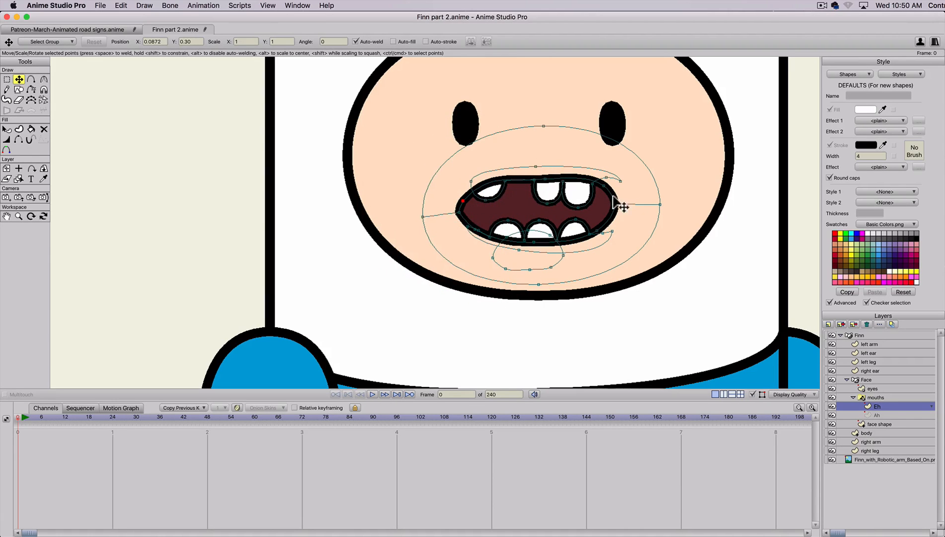
- Compare the Ah and Eh mouths, and duplicate the Eh mouth layer
left_click(884, 416)
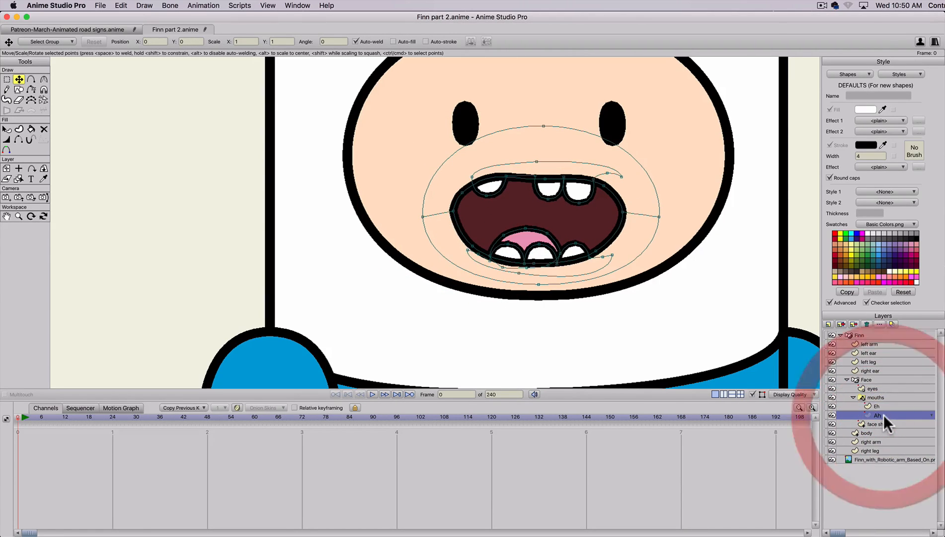
left_click(874, 404)
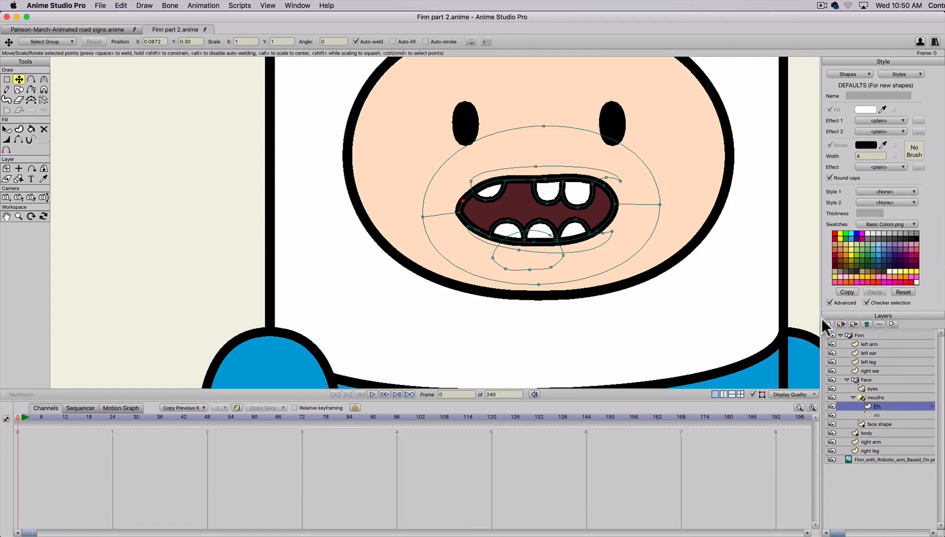
left_click(841, 324)
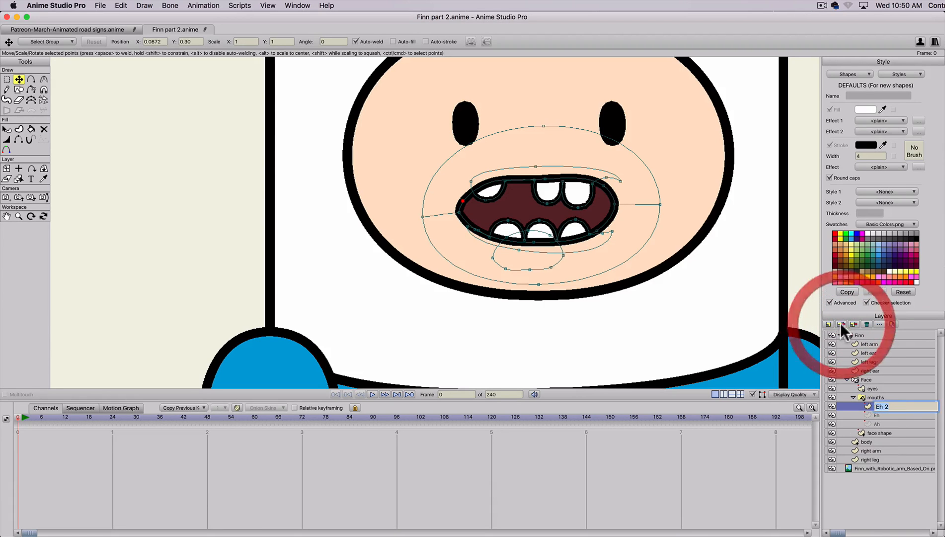
- Raise the lower jaw group and lower the upper jaw group on the Eh 2 layer to narrow the mouth opening
left_click(40, 39)
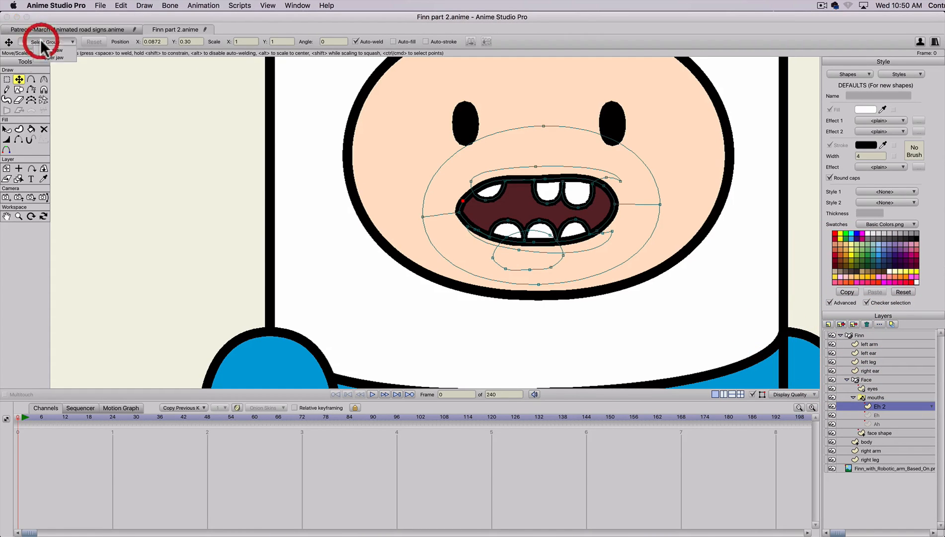
left_click(44, 49)
left_click_drag(543, 242, 542, 235)
left_click(42, 41)
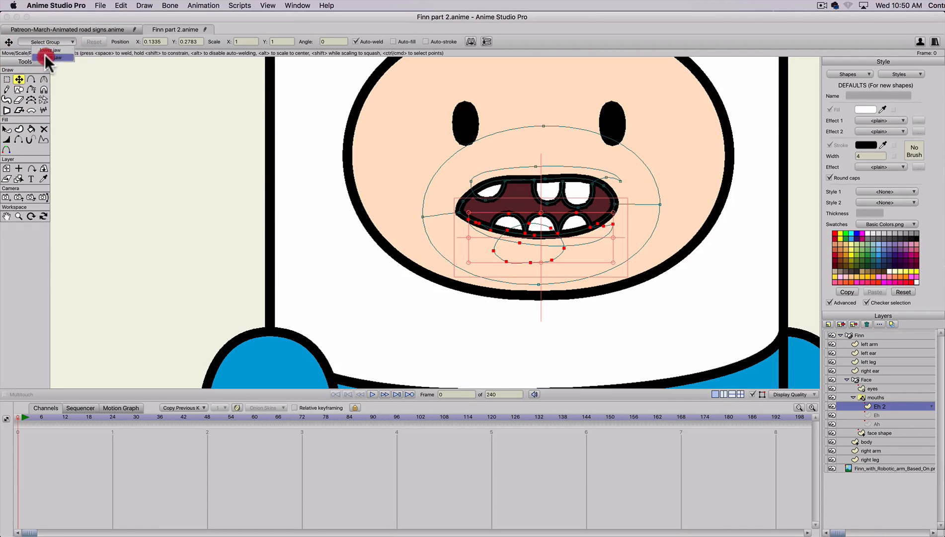
left_click(44, 50)
left_click_drag(552, 198, 550, 204)
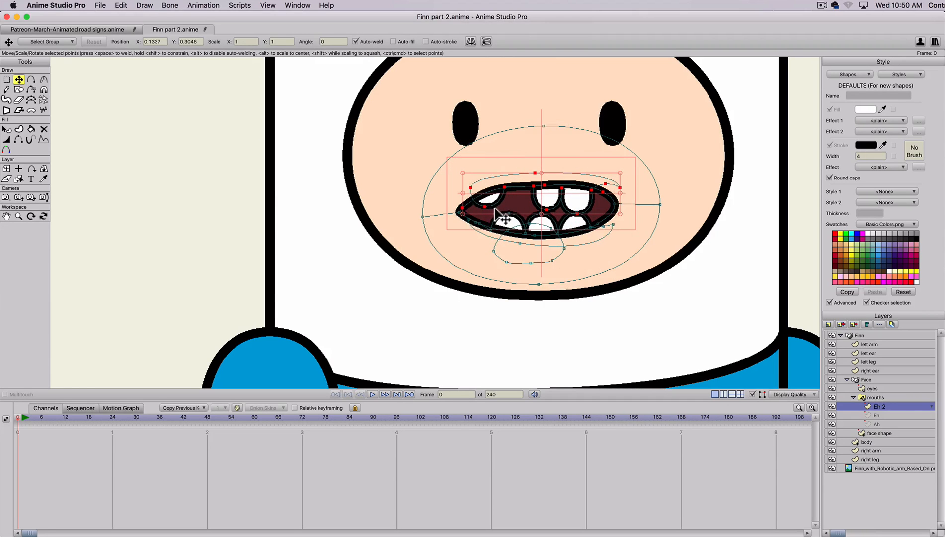
- Pull the left corner of the Eh 2 mouth outline slightly inward
left_click(497, 204, "alt+super")
key("t")
left_click(483, 205)
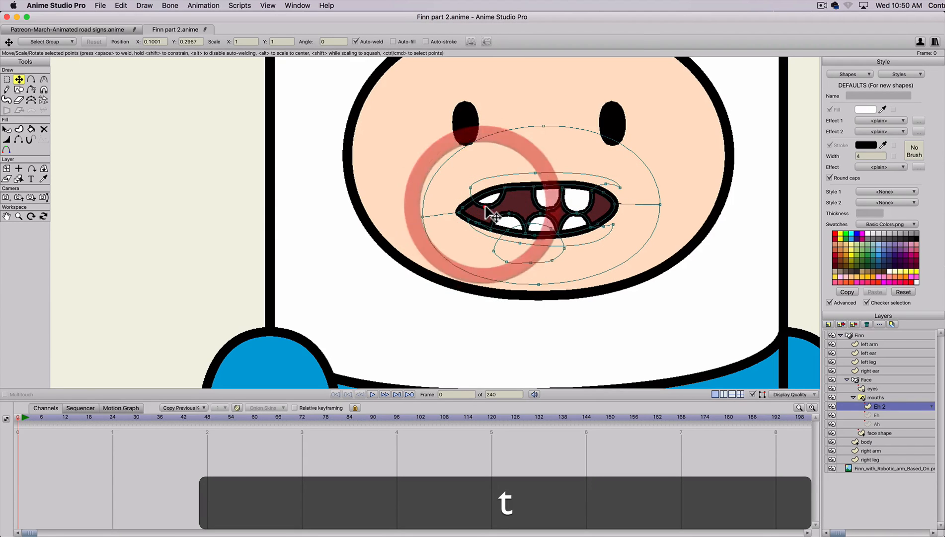
left_click(490, 209)
key("t")
left_click(463, 211)
mouse_move(463, 212)
left_mouse_down()
mouse_move(470, 203)
mouse_move(468, 210)
left_mouse_up()
key("t")
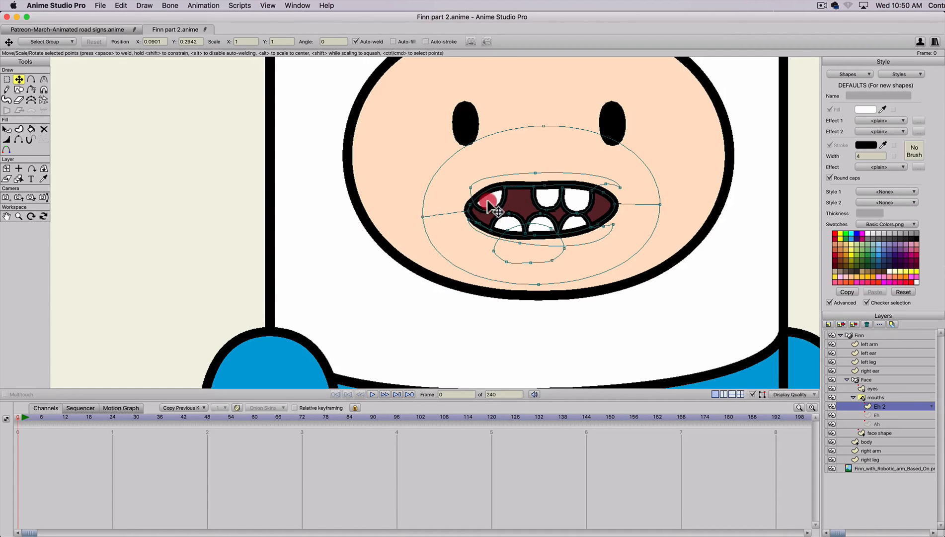
- Nudge the upper teeth and upper lip line of the Eh 2 mouth into place inside the narrowed outline
left_click(488, 198)
key("t")
left_click(518, 174)
left_click_drag(518, 174, 521, 177)
key("t")
left_click_drag(575, 209, 579, 212)
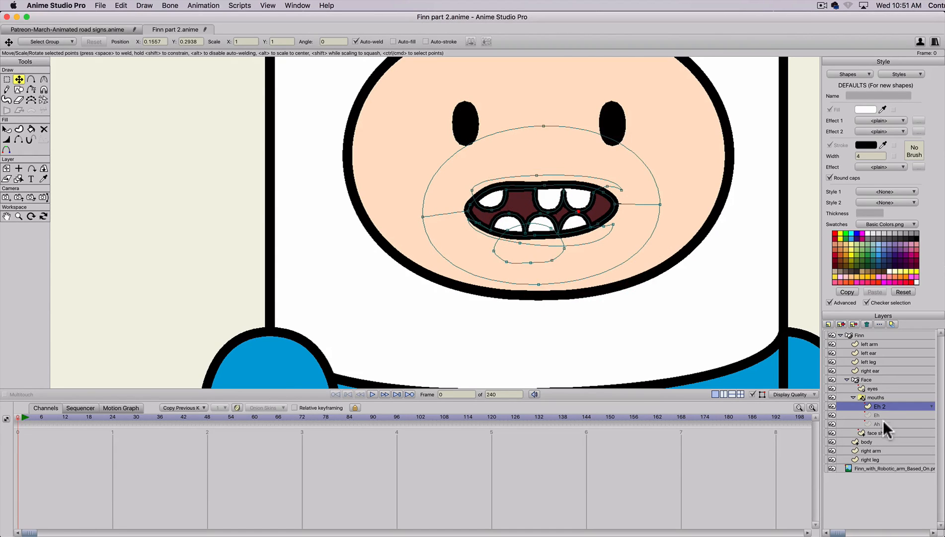
- Rename the Eh 2 layer as CONS
double_click(878, 406)
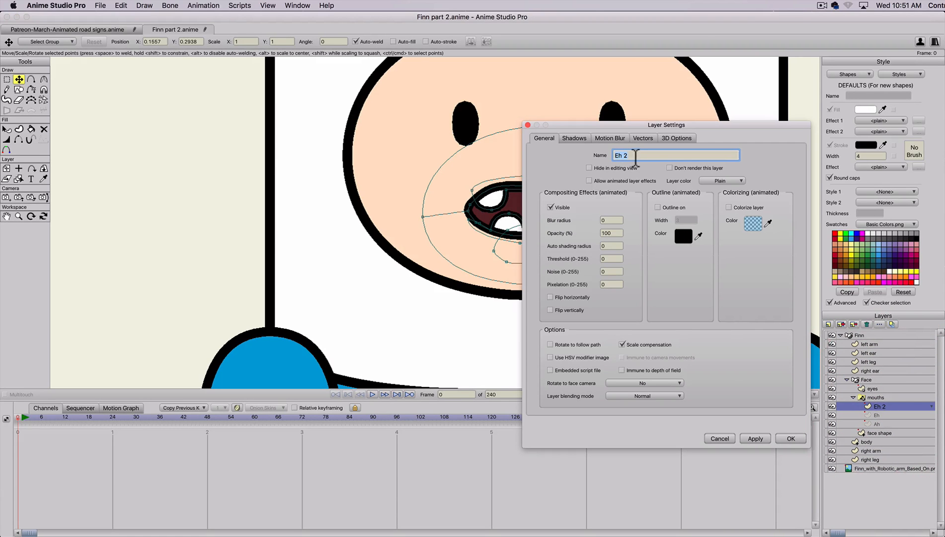
left_click(559, 139)
type("CON")
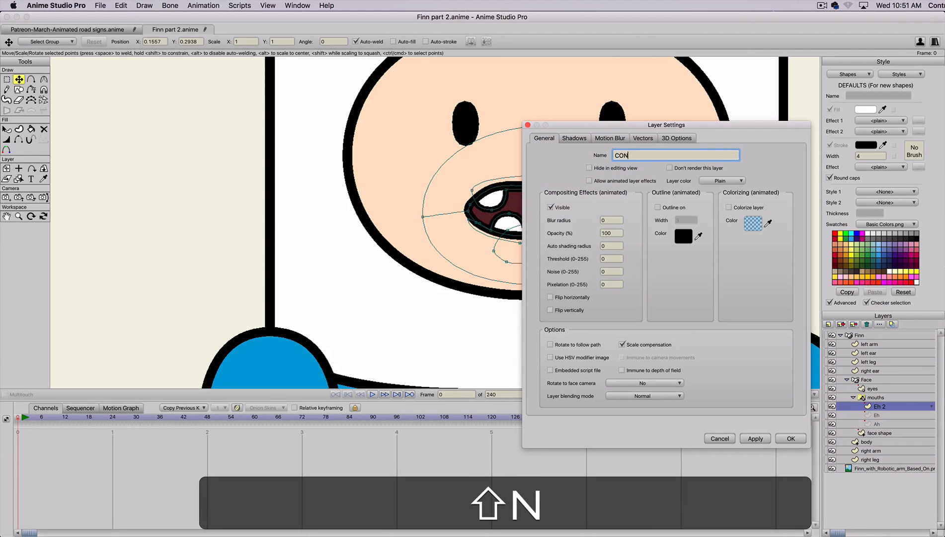
type("S")
key("Return")
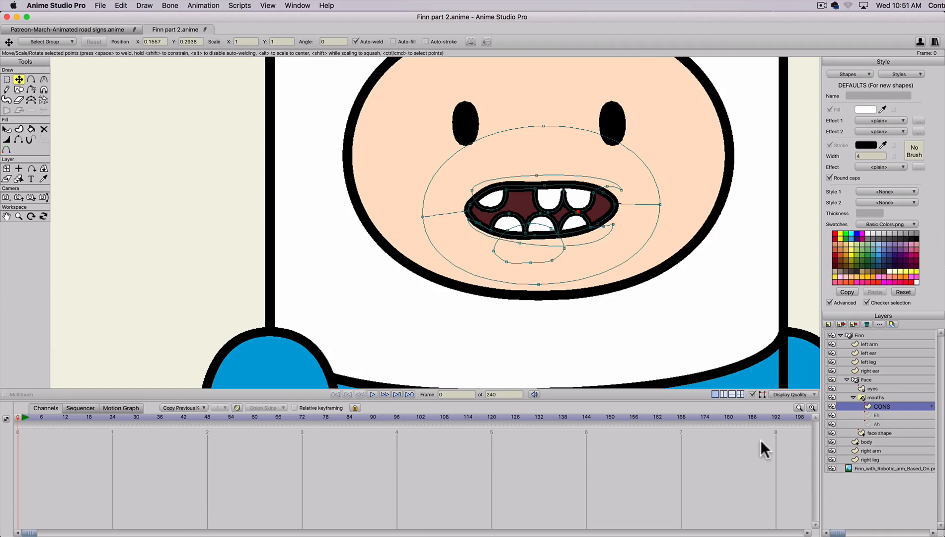
- Duplicate the Ah mouth layer and name the copy L
left_click(873, 412)
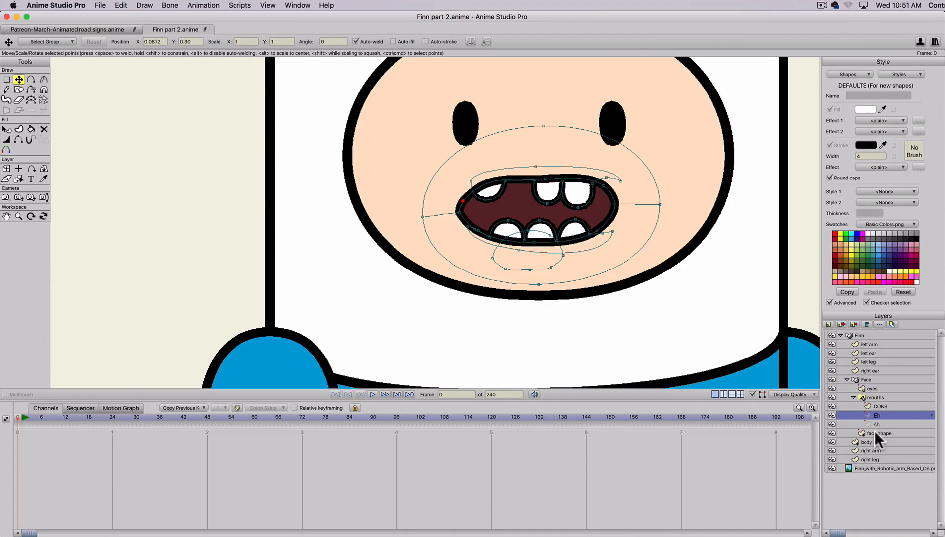
left_click(874, 423)
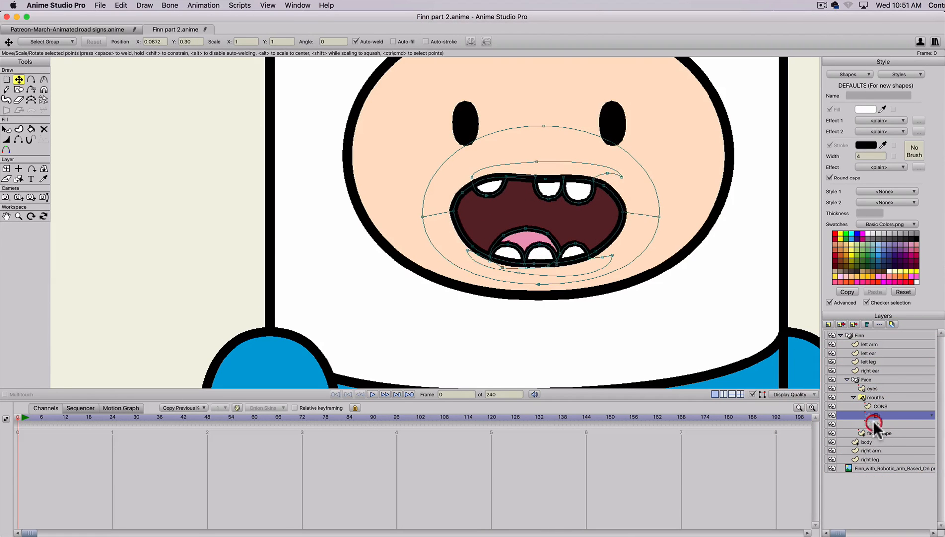
left_click(840, 325)
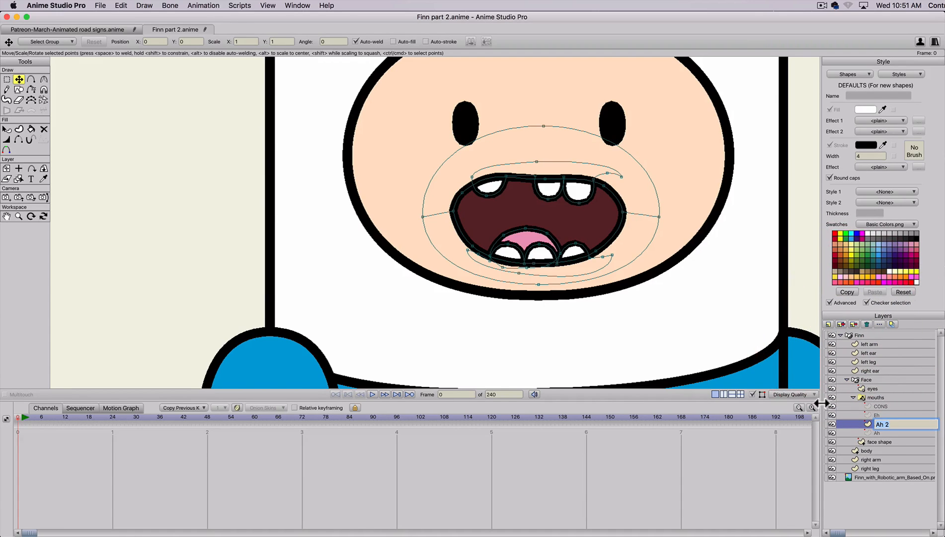
type("L")
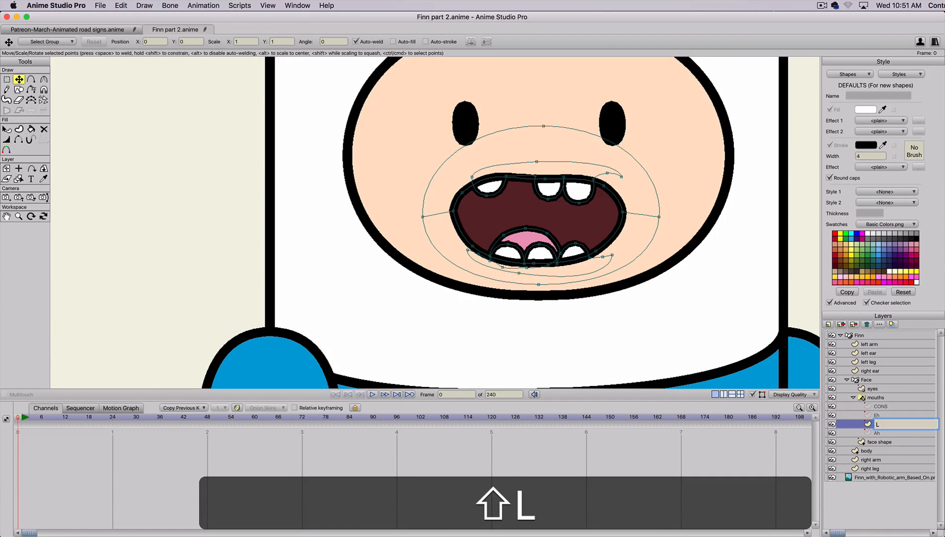
- Check whether the L mouth layer has saved point selection groups for the jaws
left_click(64, 44)
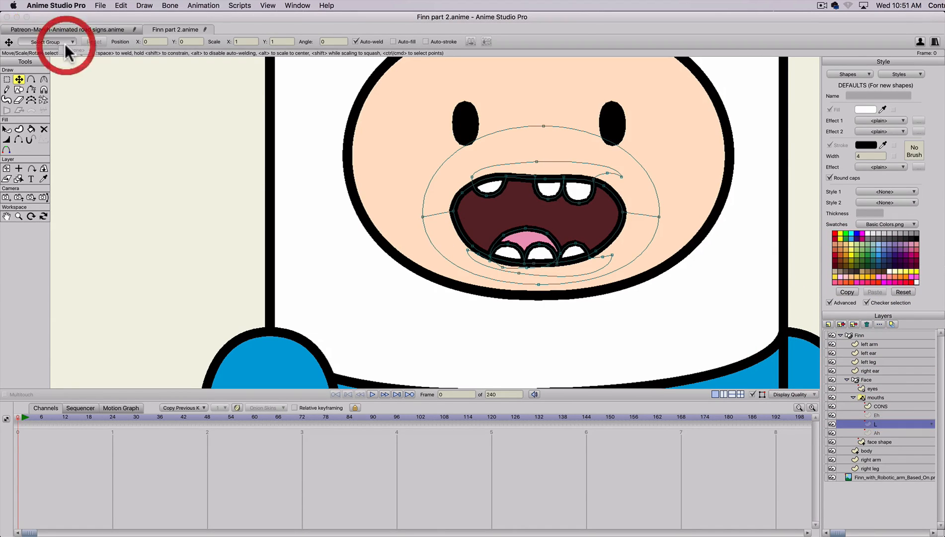
left_click(54, 41)
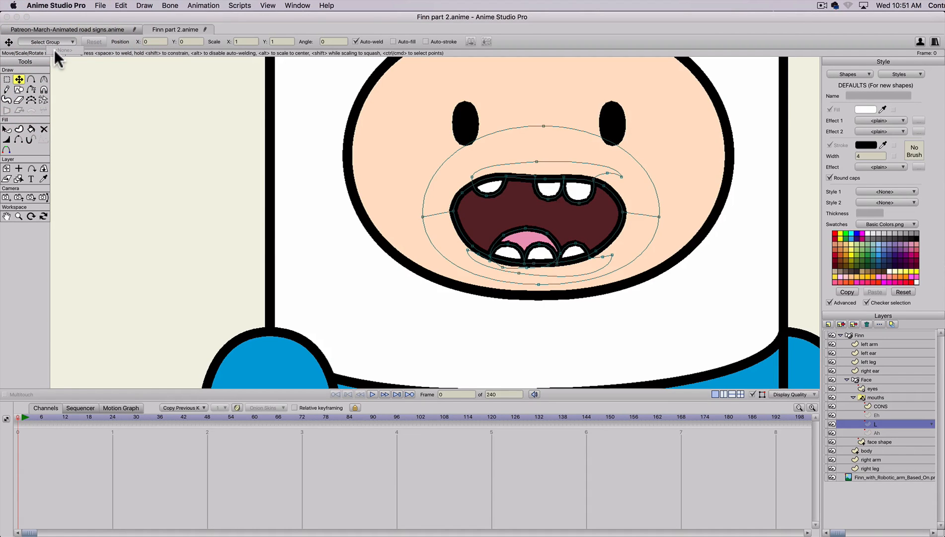
left_click(47, 37)
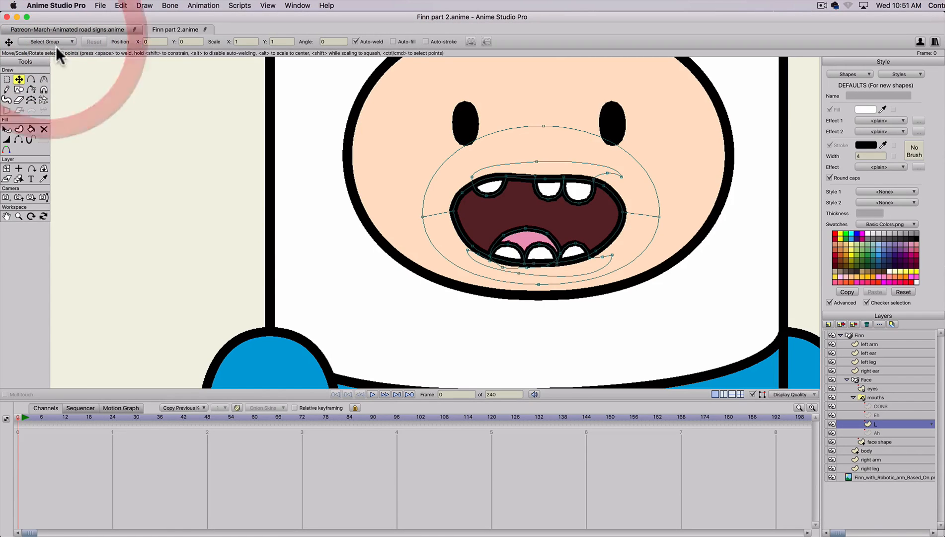
key("t")
left_click(49, 40)
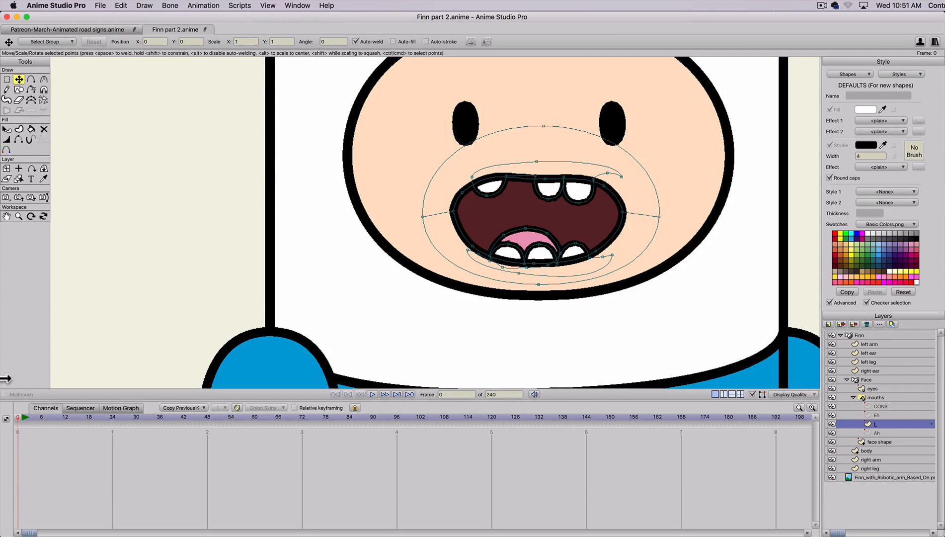
left_click_drag(25, 416, 3, 416)
left_click(50, 42)
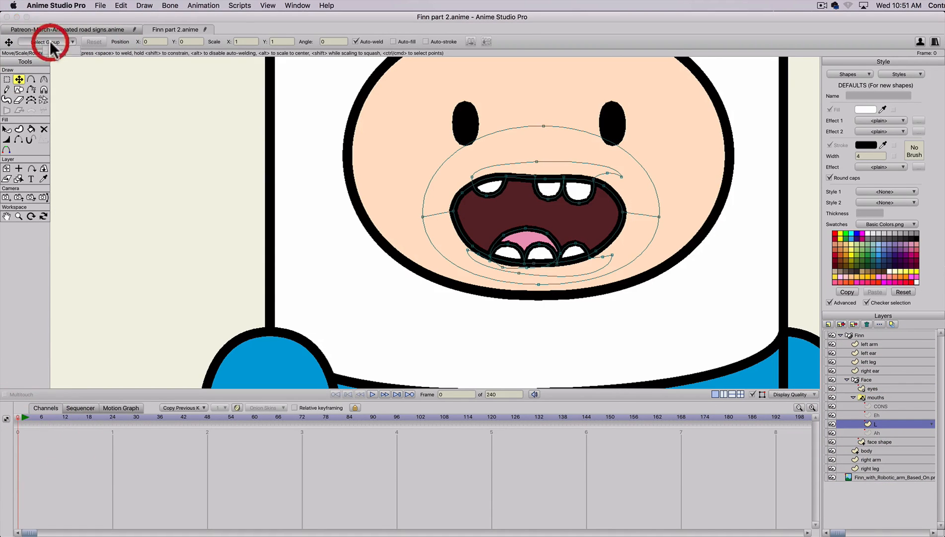
left_click(50, 42)
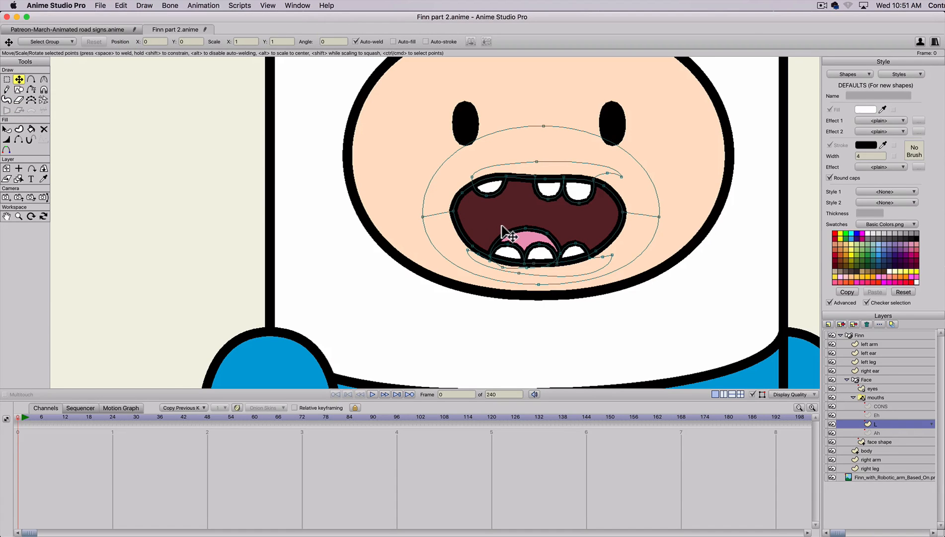
key("t")
left_click(515, 234, "shift")
left_click(509, 252, "shift")
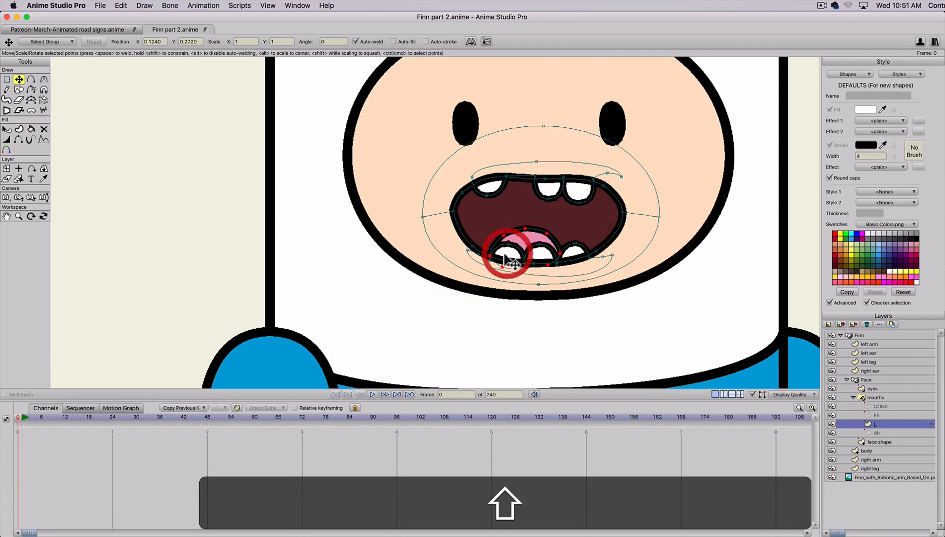
left_click(482, 253, "shift")
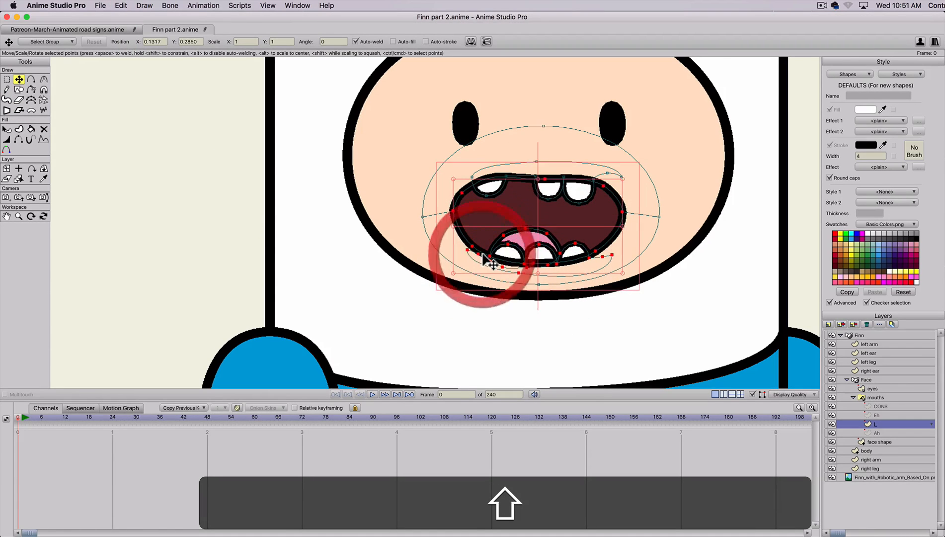
- Select the tongue, lower teeth and lower lip points of the L mouth and raise them together
key("g")
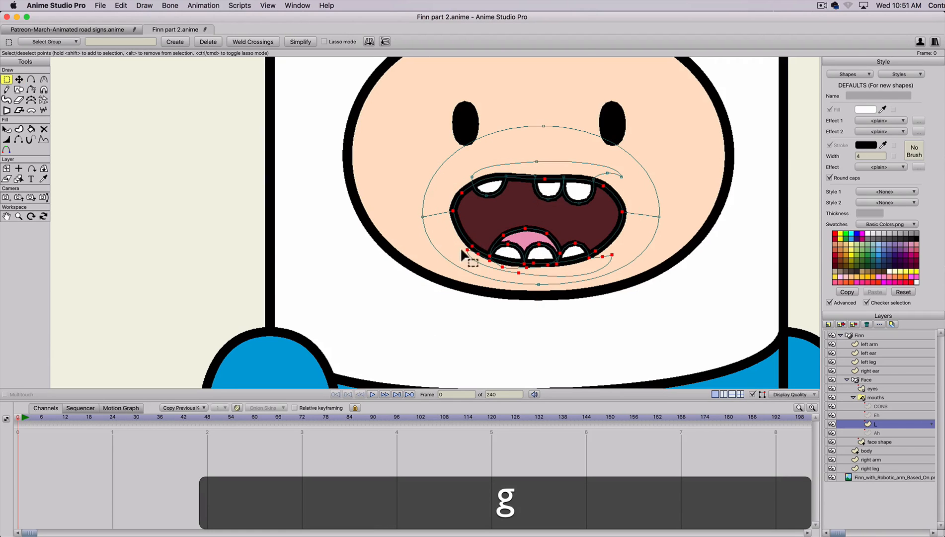
left_click(457, 259)
left_click_drag(455, 260, 563, 216)
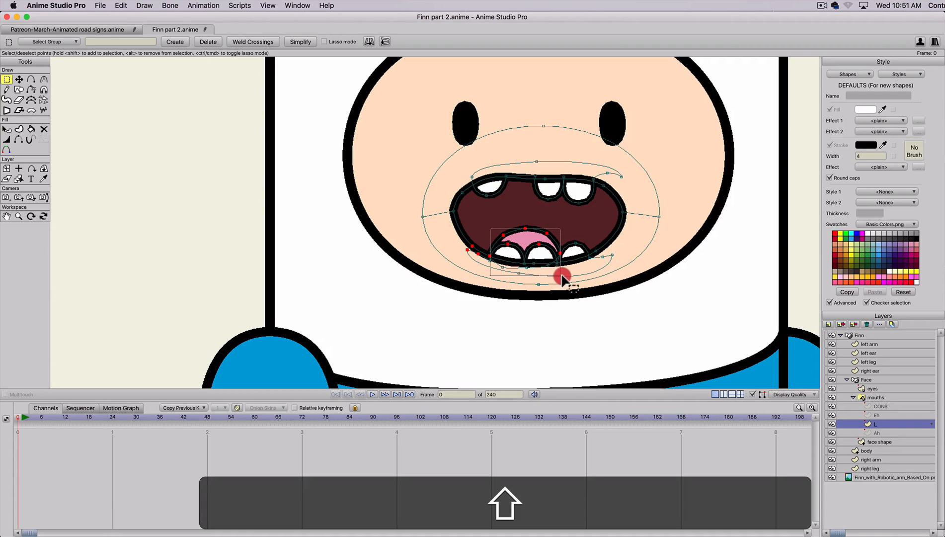
left_click_drag(569, 279, 571, 277)
left_click_drag(563, 239, 617, 264)
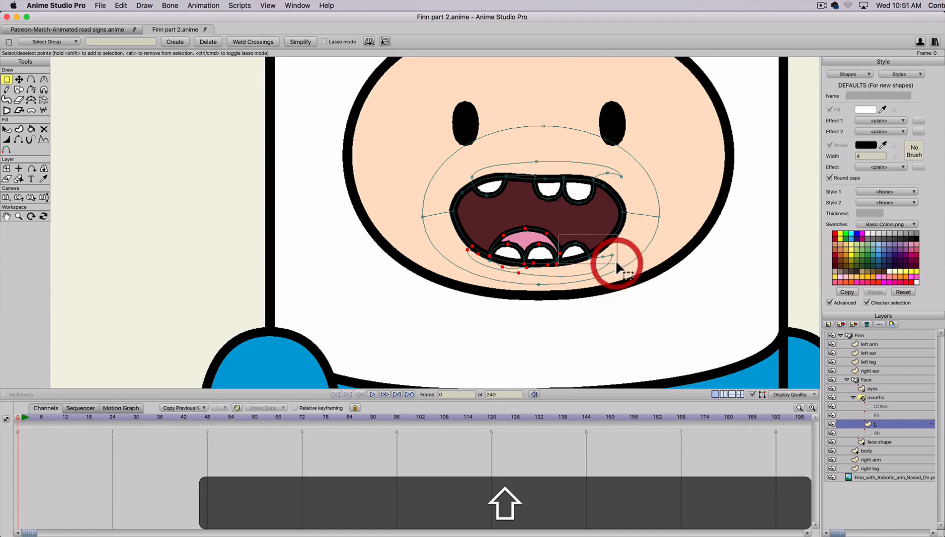
key("t")
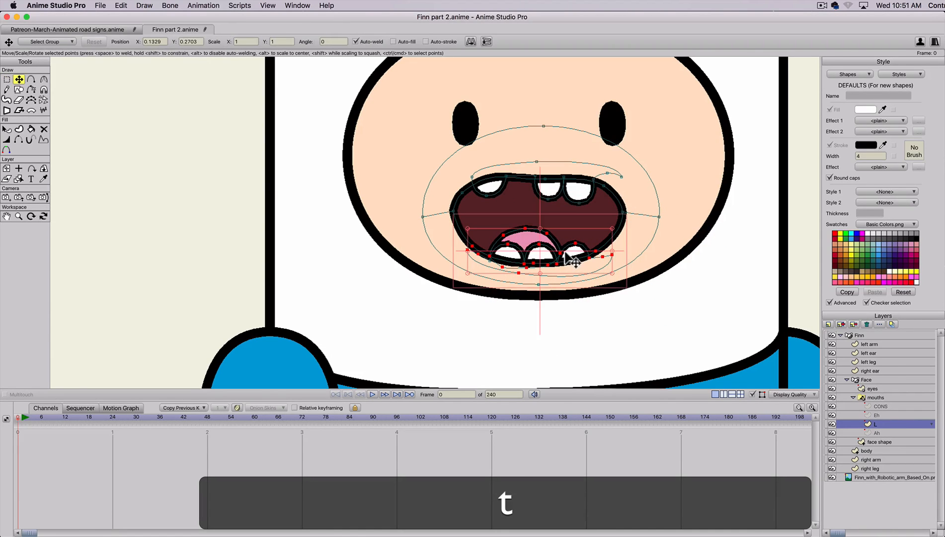
left_click_drag(567, 249, 527, 221)
key("t")
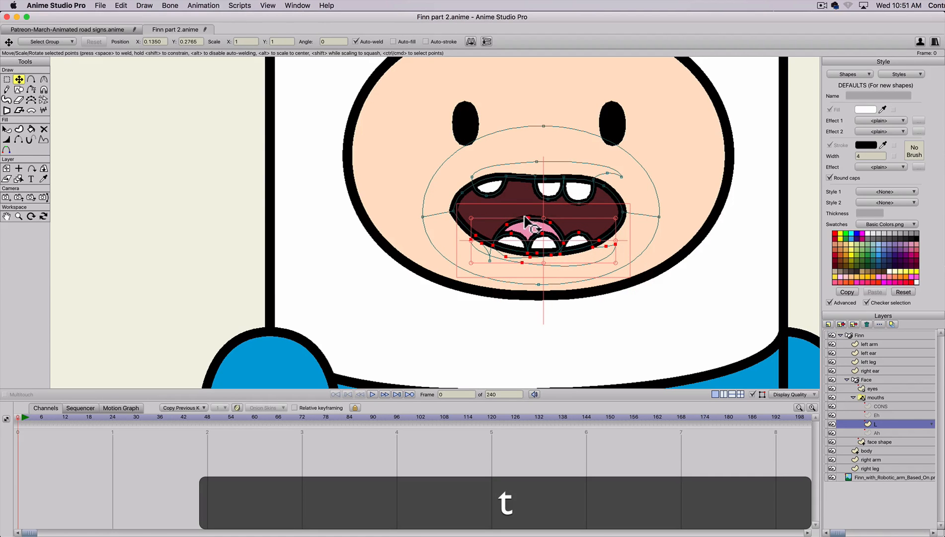
- Stretch the tongue tip up behind the upper teeth, widen its right side, and lift the stray point at its lower left
left_click(528, 219)
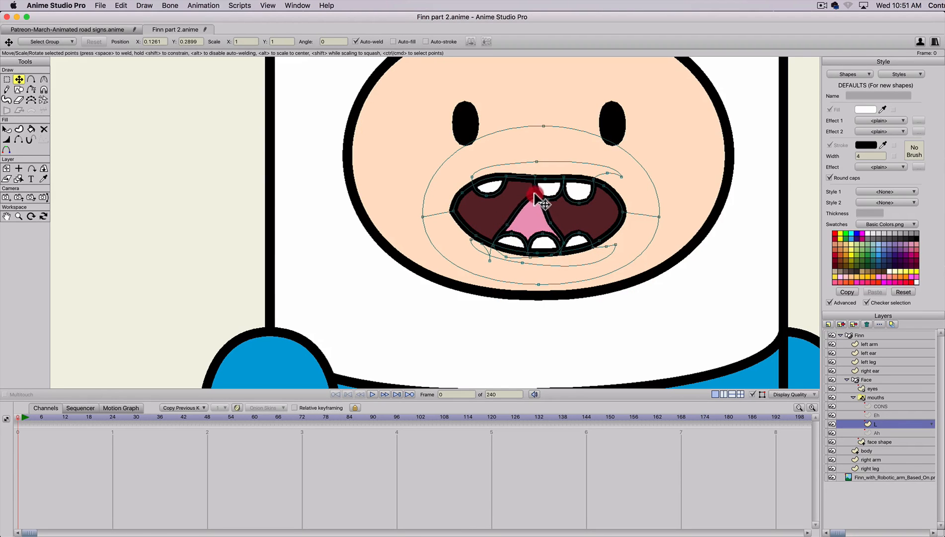
left_click_drag(533, 188, 559, 199)
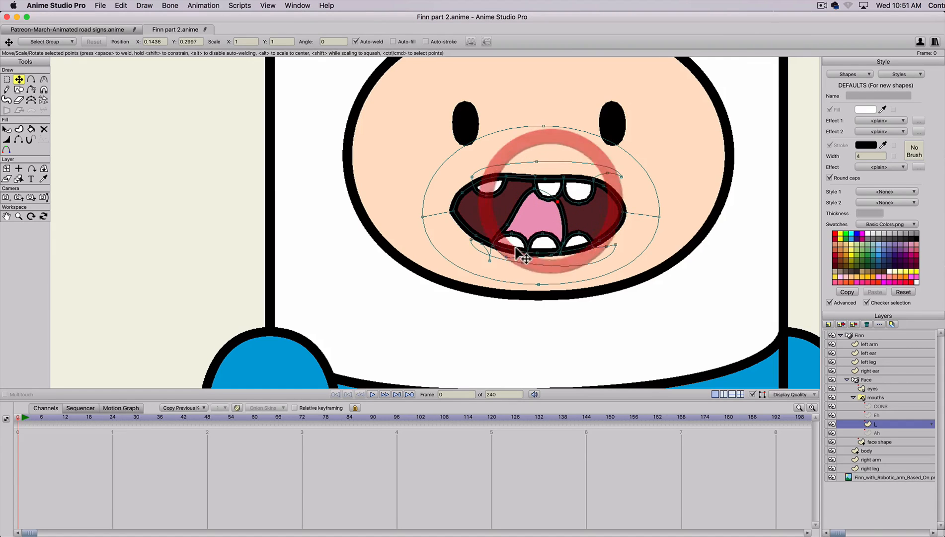
left_click(531, 190)
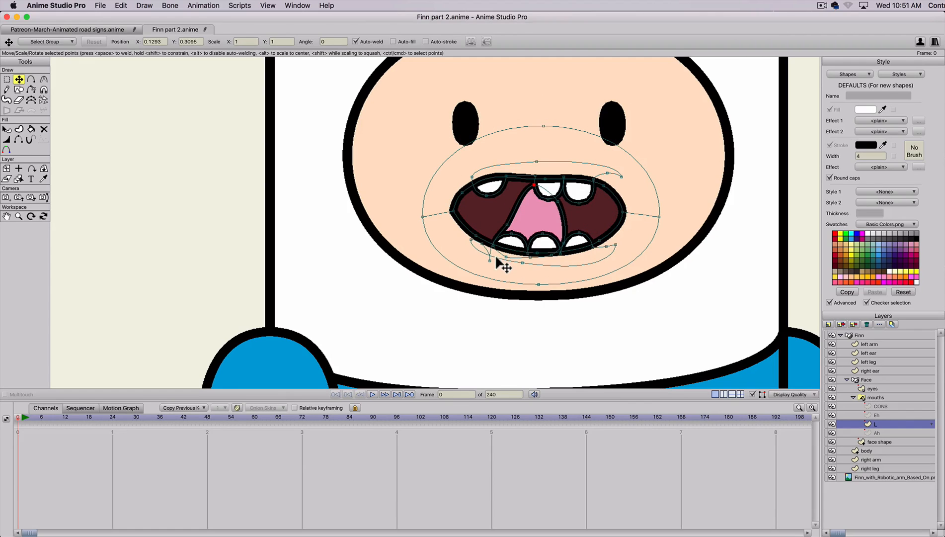
key("t")
left_click(492, 243)
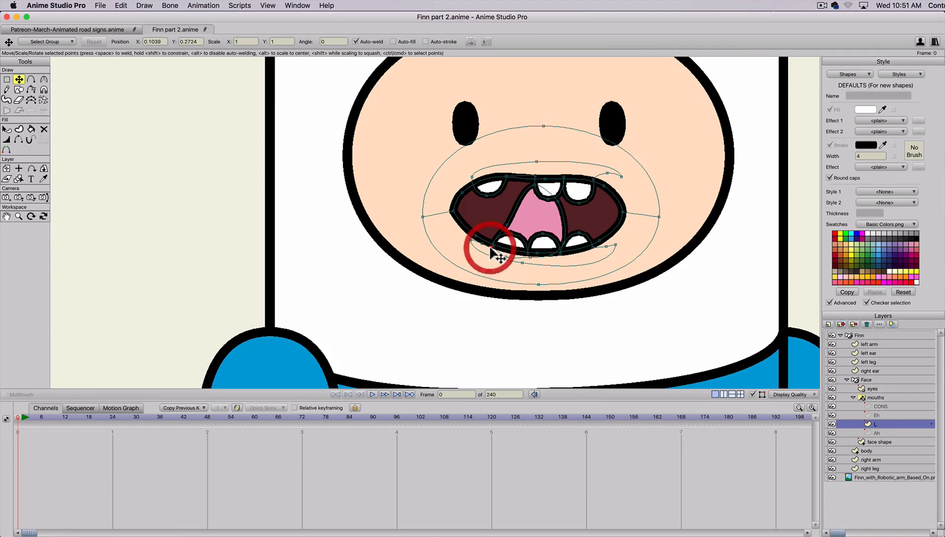
- Select the lower teeth and lower lip points of the L mouth and raise them slightly
key("g")
left_click_drag(468, 265, 541, 232)
left_click_drag(513, 277, 599, 224)
left_click_drag(577, 264, 620, 236)
key("t")
left_click_drag(541, 246, 540, 242)
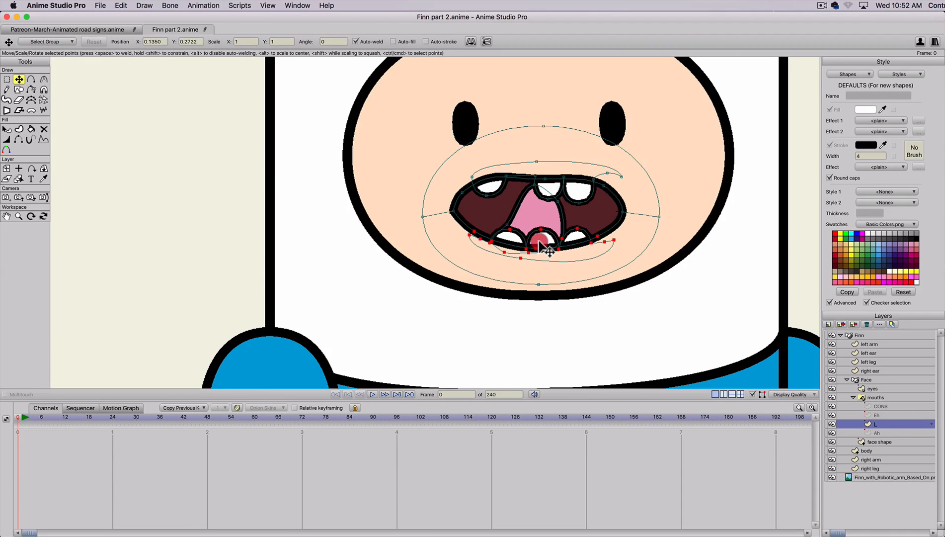
- Pull both ends of the L mouth outline inward and round its upper corners
key("t")
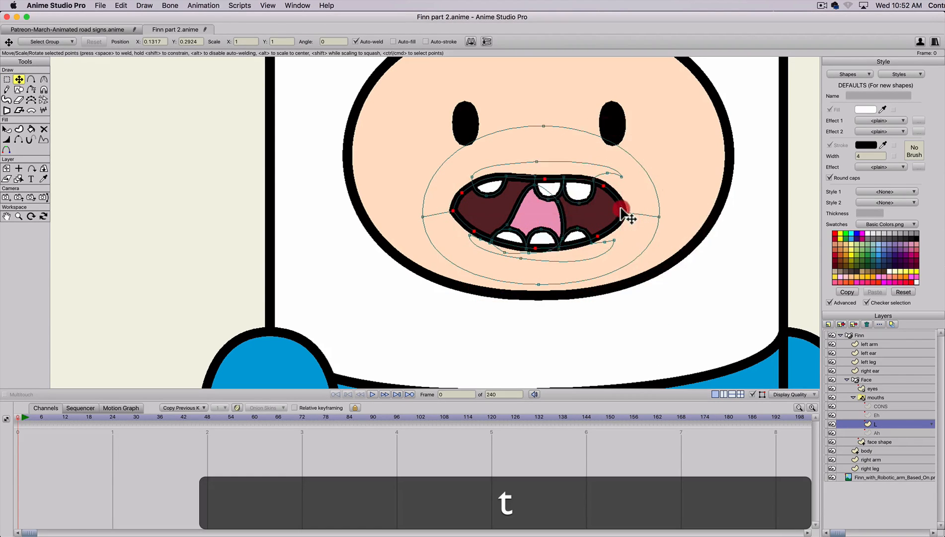
double_click(625, 215)
left_click(624, 211)
left_click_drag(624, 212, 615, 213)
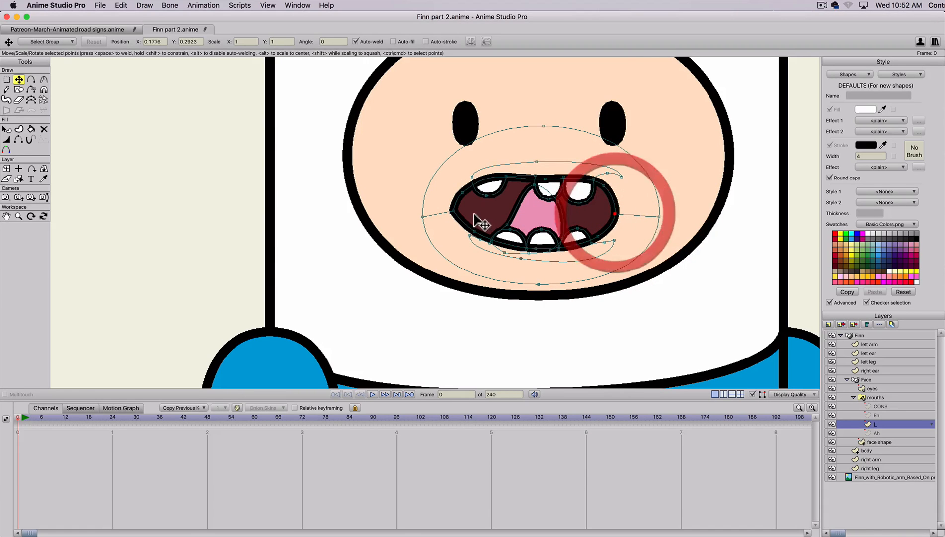
left_click_drag(455, 211, 471, 199)
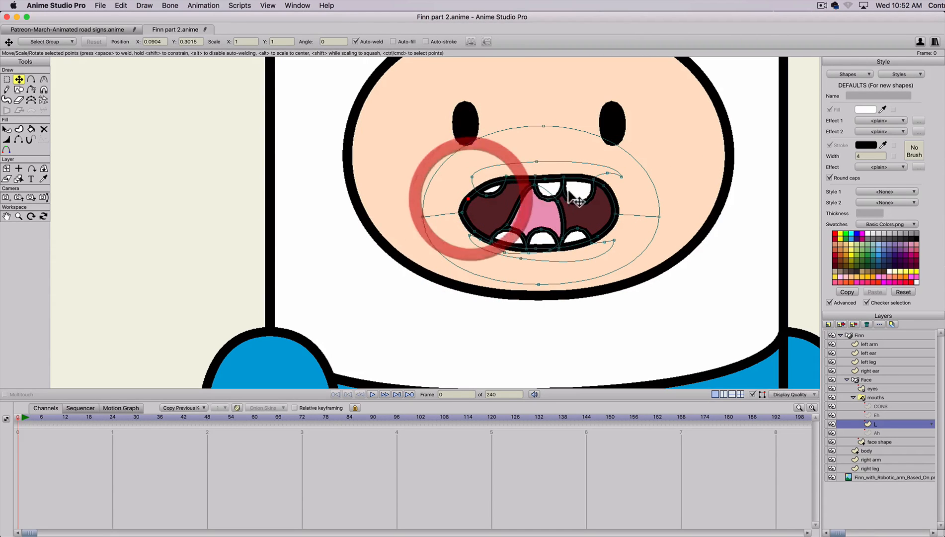
left_click(599, 188)
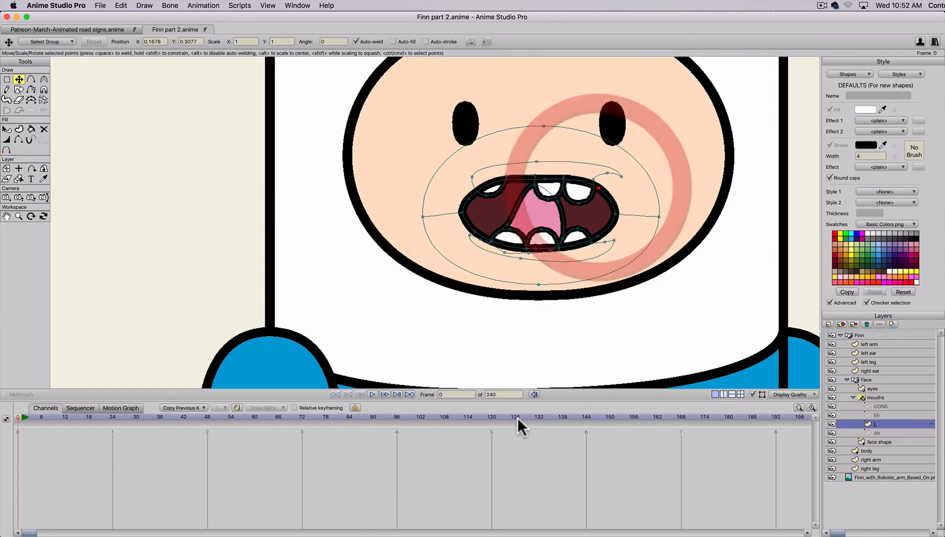
- Duplicate the Ah mouth layer and name the copy O
left_click(876, 433)
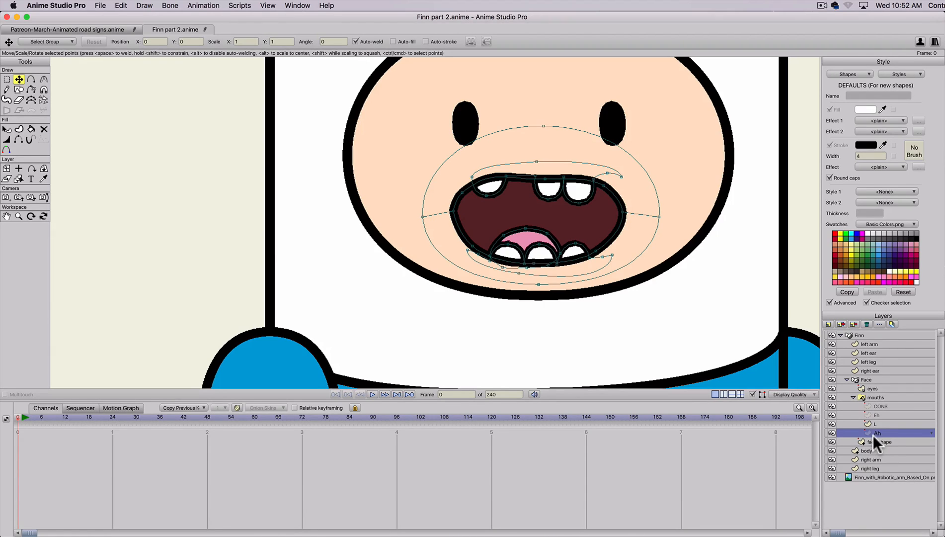
left_click(840, 324)
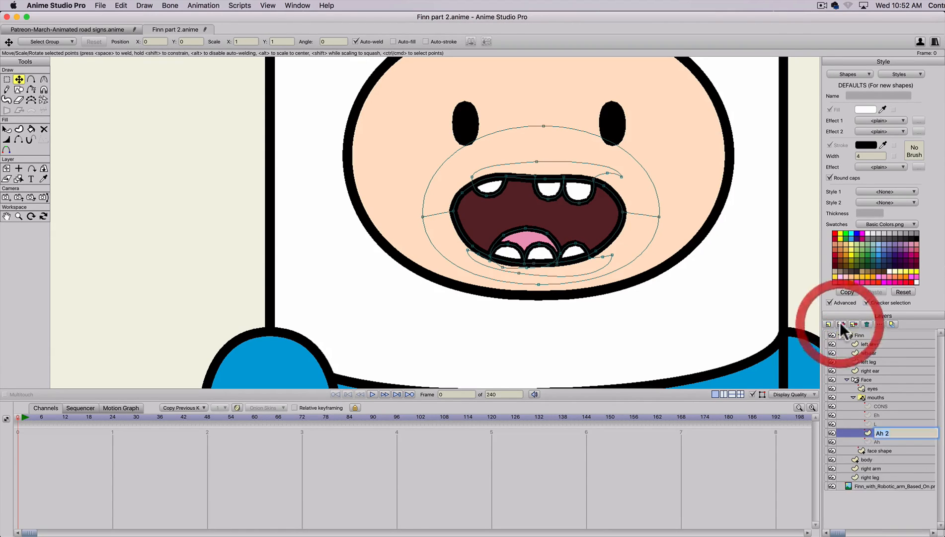
type("O")
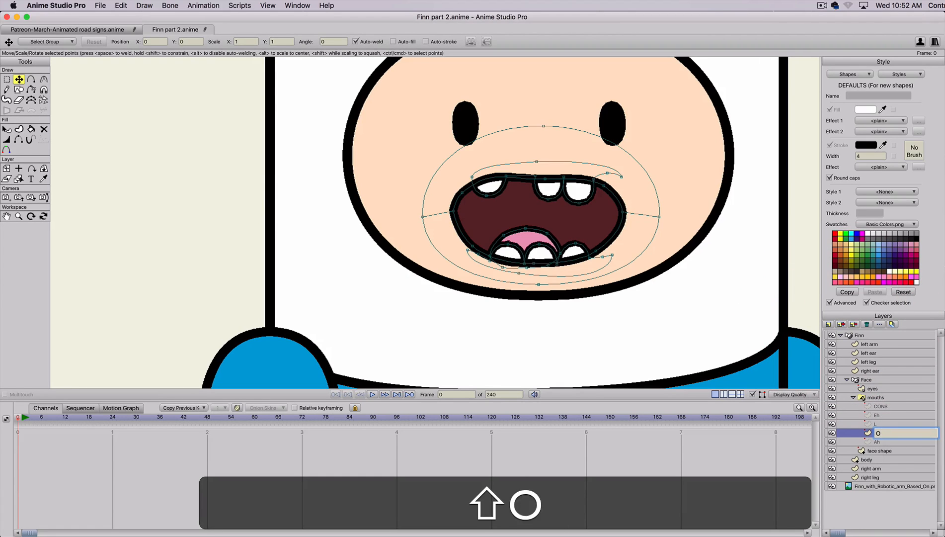
key("shift+Return")
- Scale the O mouth outline inward from both sides and vertically into a small round opening
key("t")
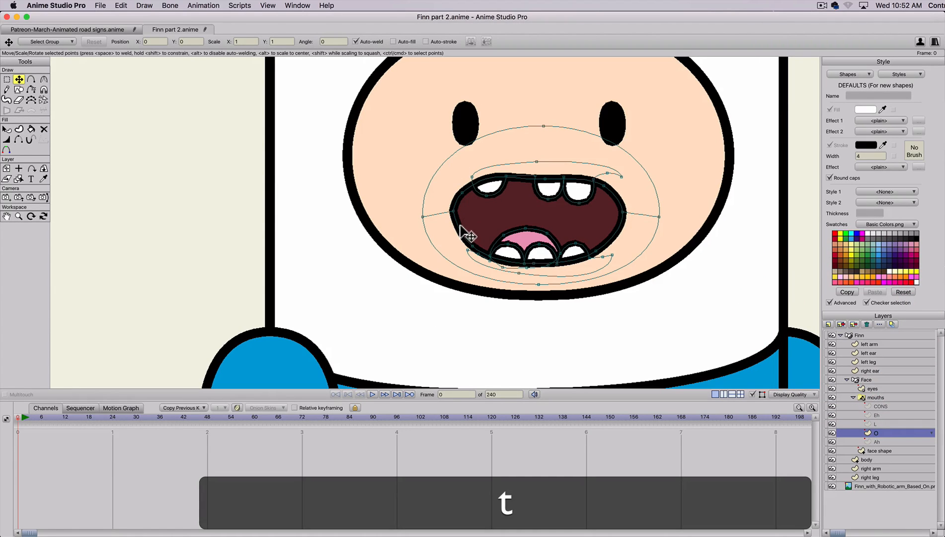
double_click(460, 227)
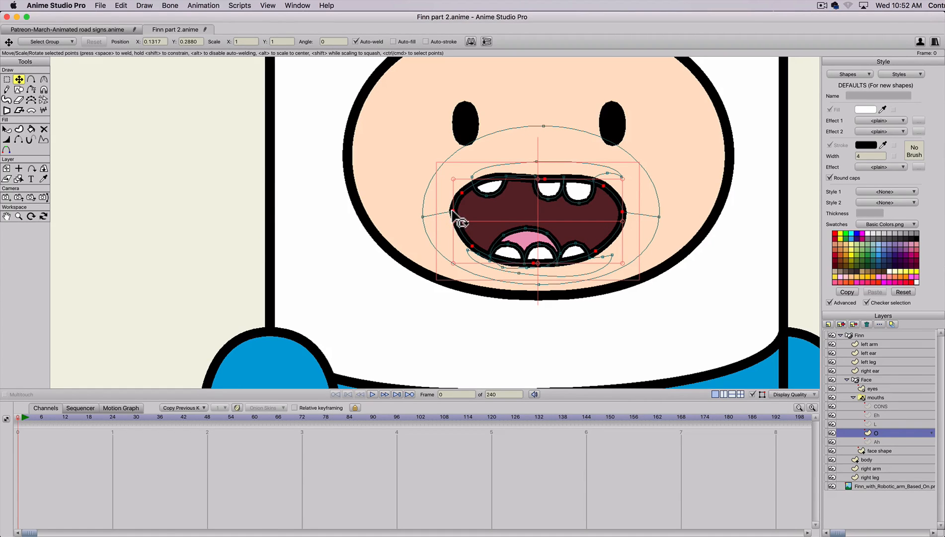
left_click_drag(453, 220, 504, 221)
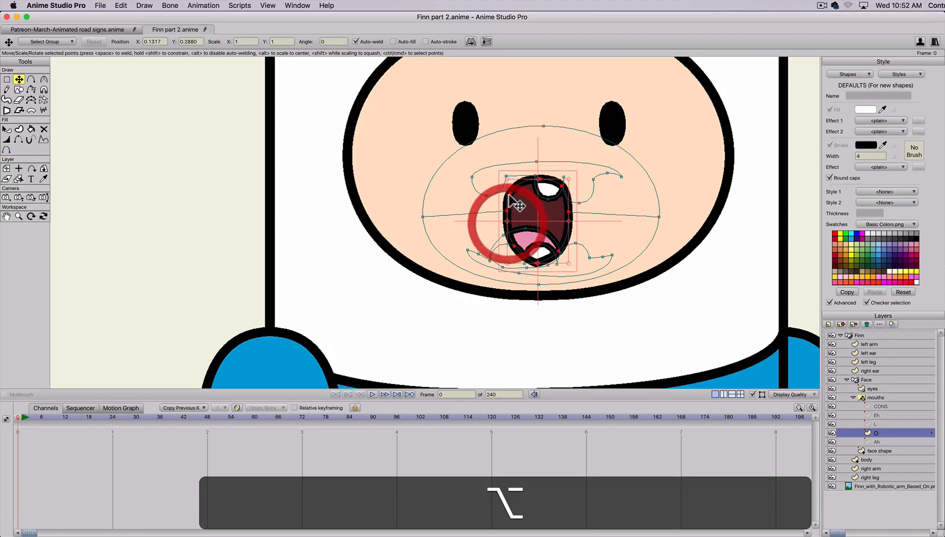
left_click_drag(542, 186, 509, 214)
key("alt+super+z")
key("alt+super+z")
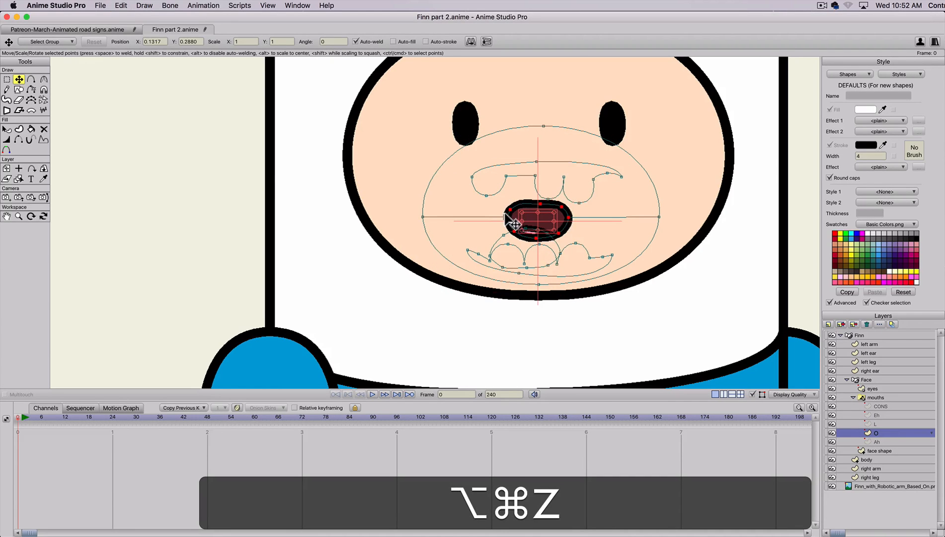
key("super+z")
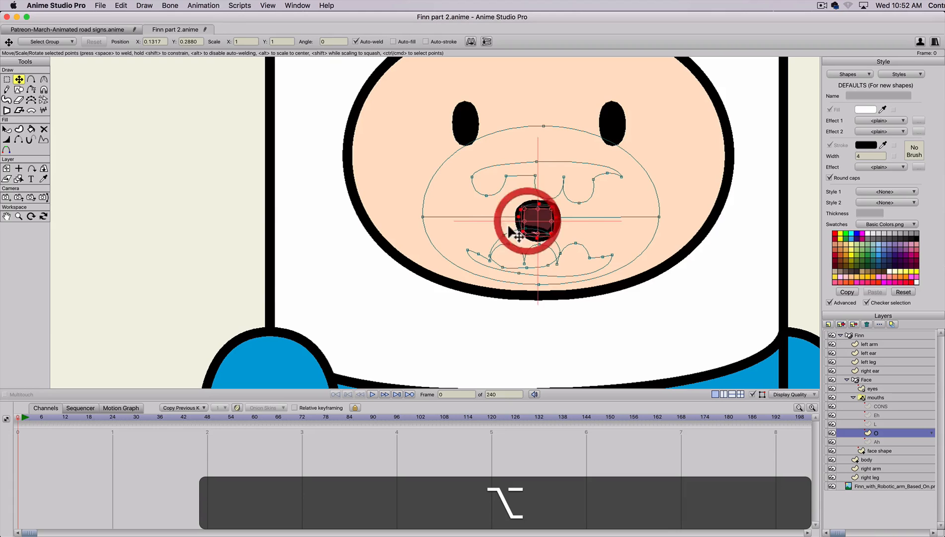
- Select the O mouth's tongue, move it down out of the opening, and adjust its lower-left point
left_click(510, 231)
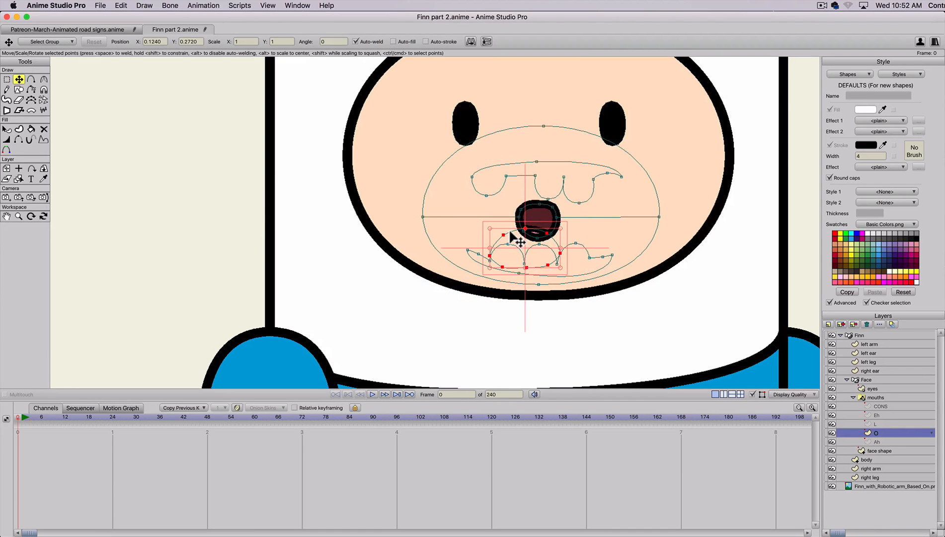
key("t")
left_click(509, 231)
left_click_drag(509, 233, 501, 239)
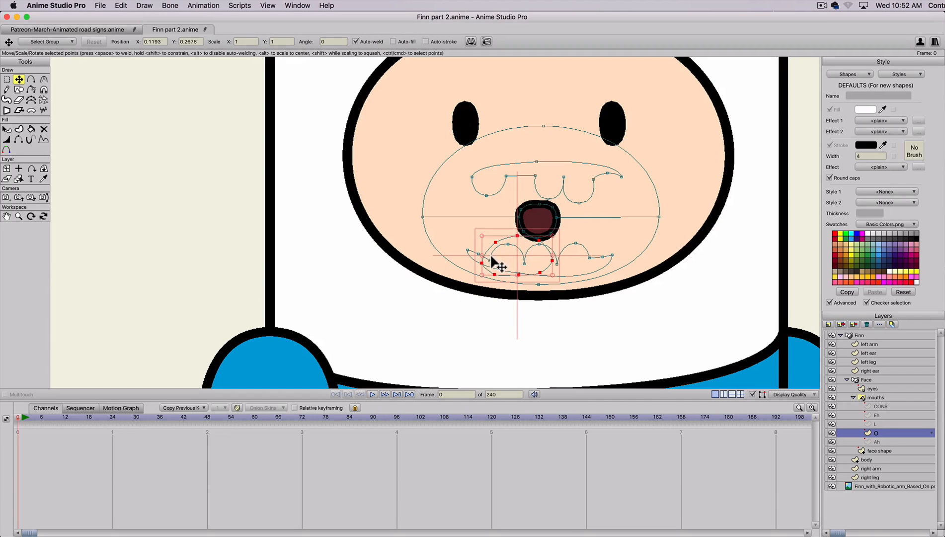
left_click_drag(492, 272, 498, 267)
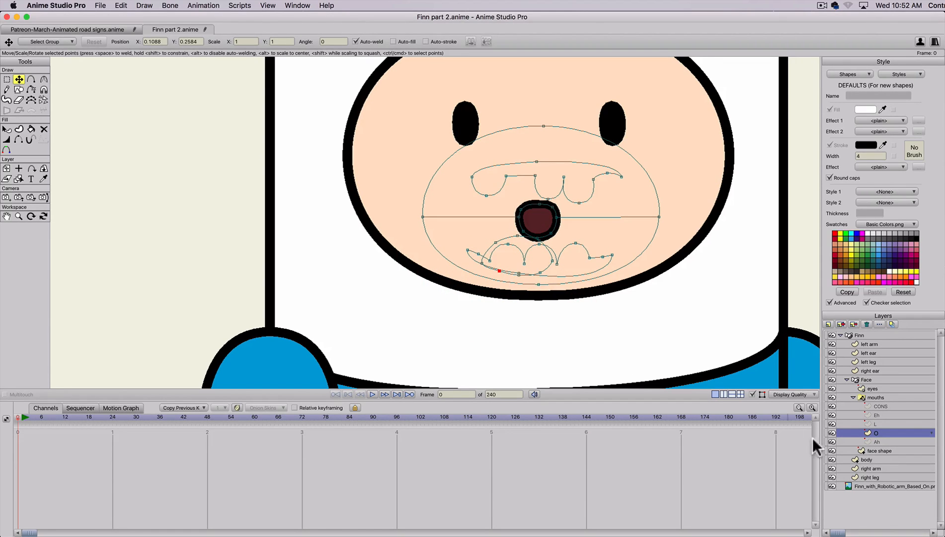
- Duplicate the O mouth layer and name the copy R
left_click(877, 433)
left_click(841, 324)
type("R")
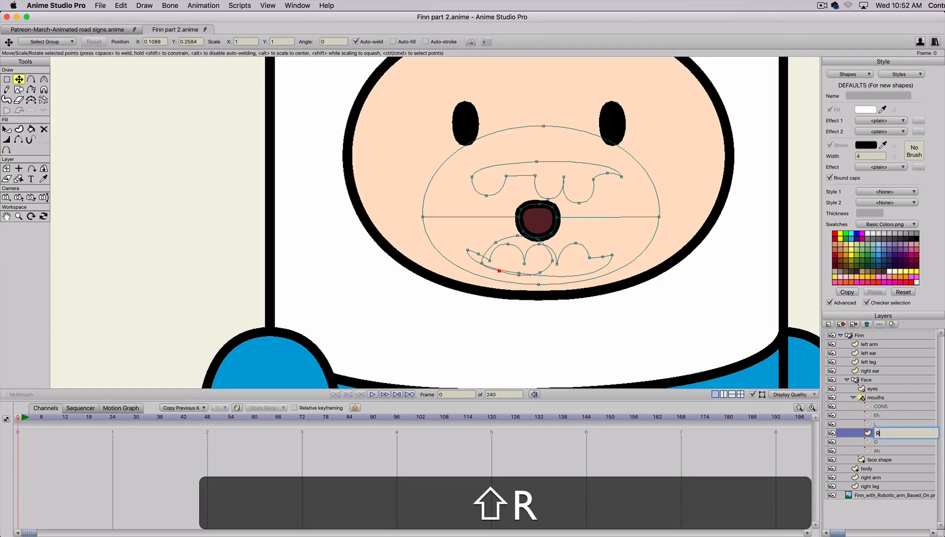
- Raise the upper points of the R mouth outline to make its top edge squarer
double_click(561, 219)
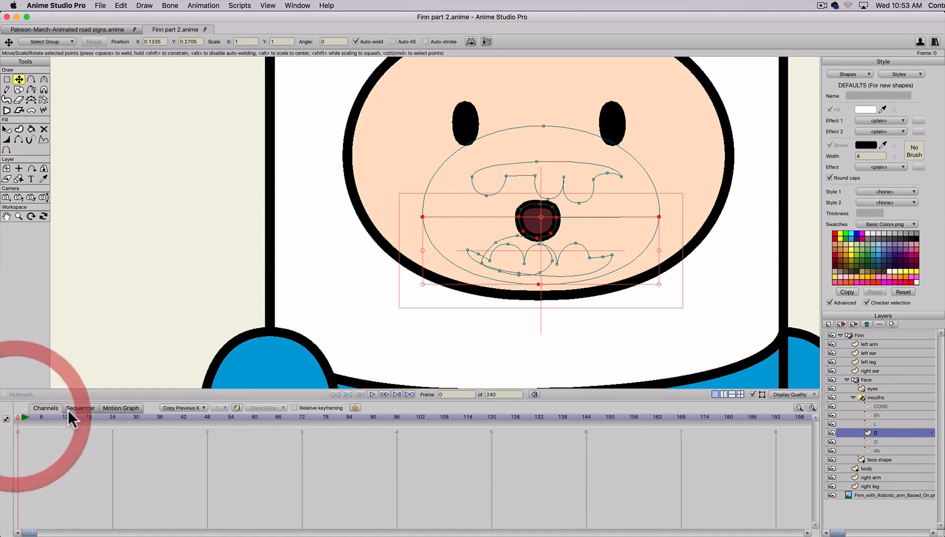
key("t")
left_click(537, 207)
left_click(557, 216)
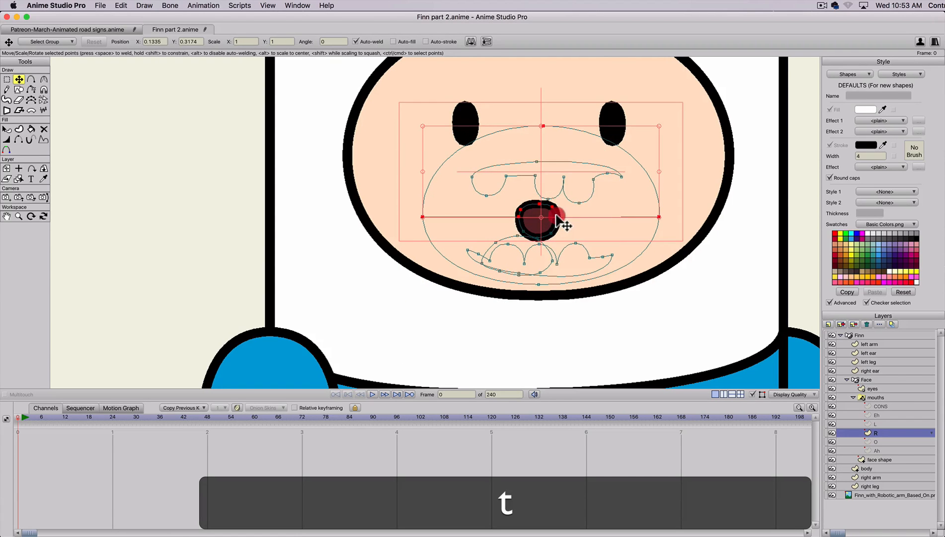
left_click(556, 203)
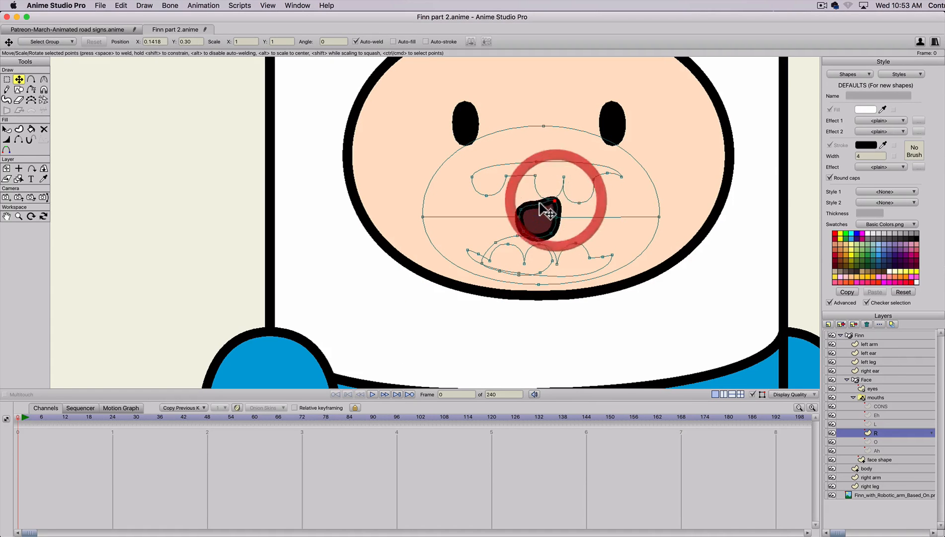
left_click(536, 199)
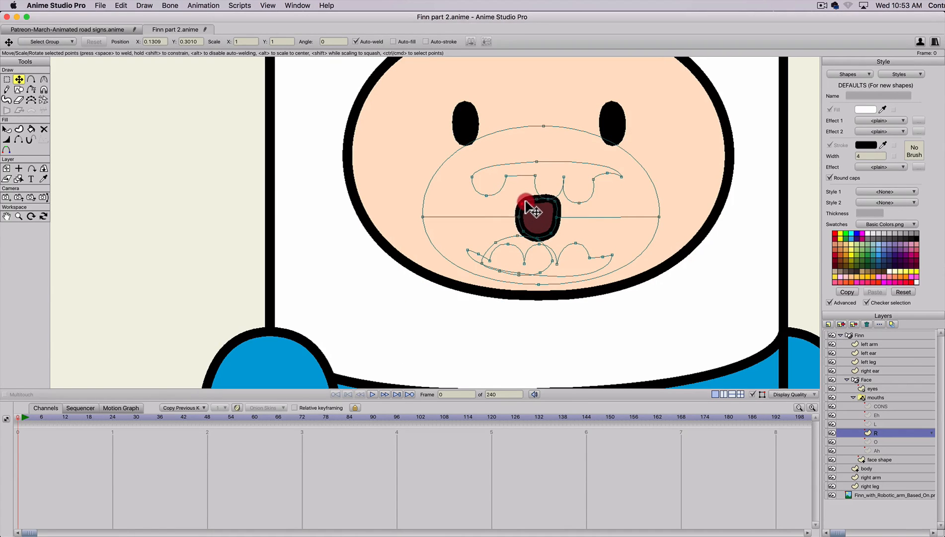
- Select the upper teeth of the R mouth and lower them so a tooth sits inside the opening
double_click(536, 185)
key("t")
left_click_drag(535, 186, 532, 206)
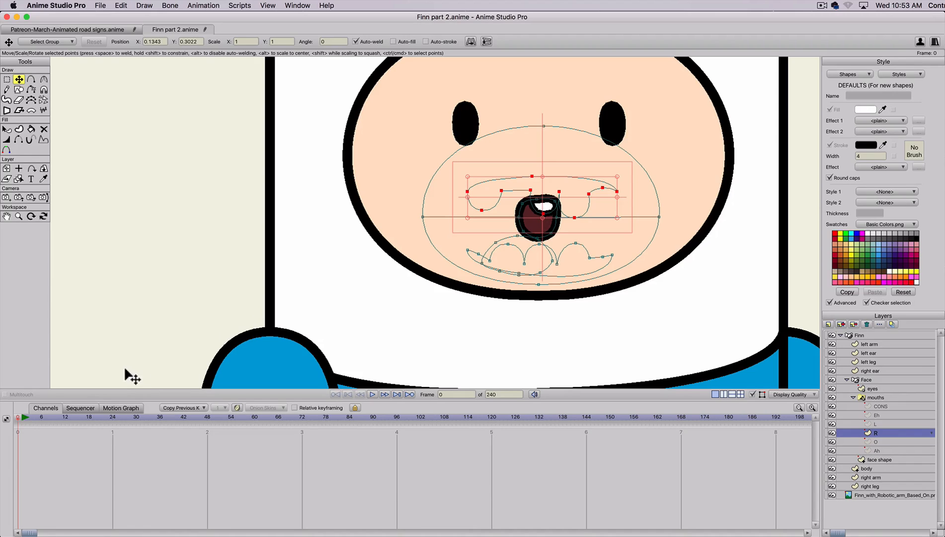
left_click(18, 418)
- Duplicate the Eh mouth layer and name the copy t
left_click(873, 415)
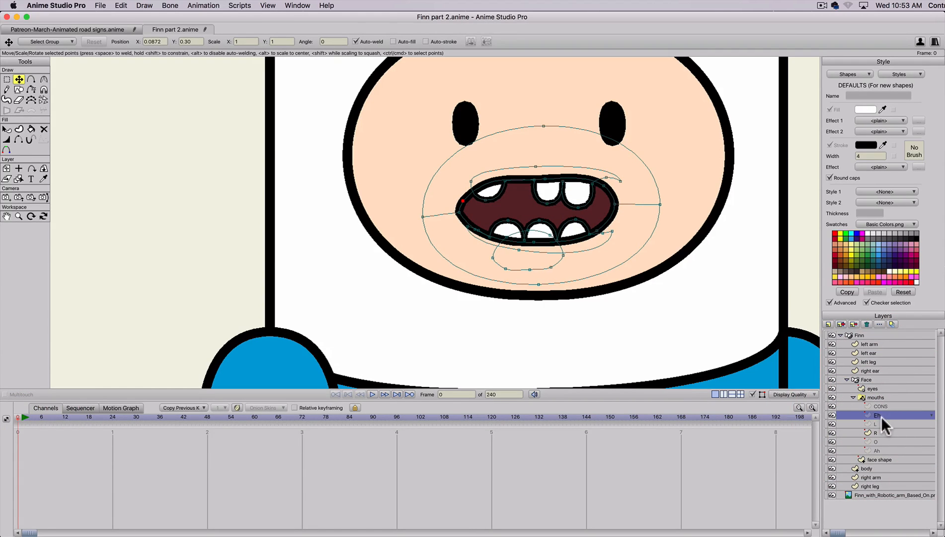
left_click(841, 323)
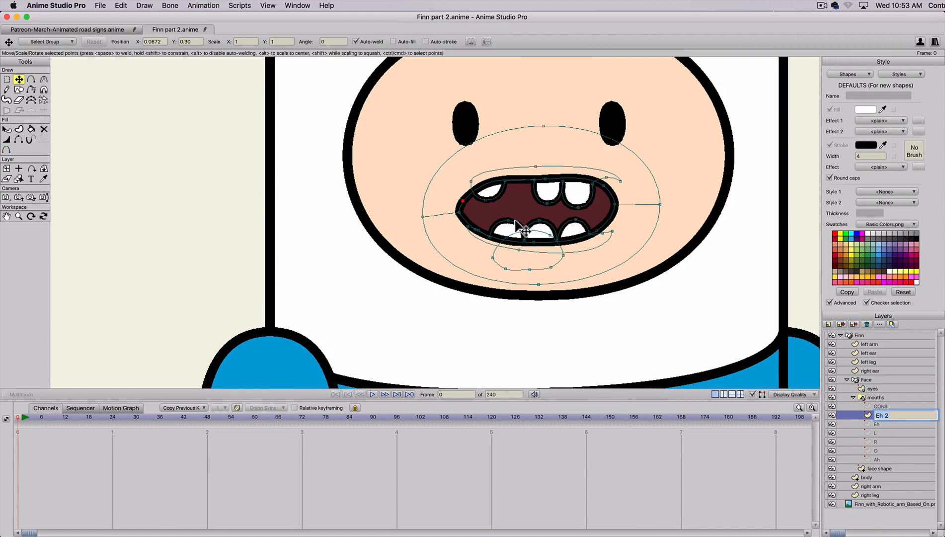
scroll(528, 233, "up", 2)
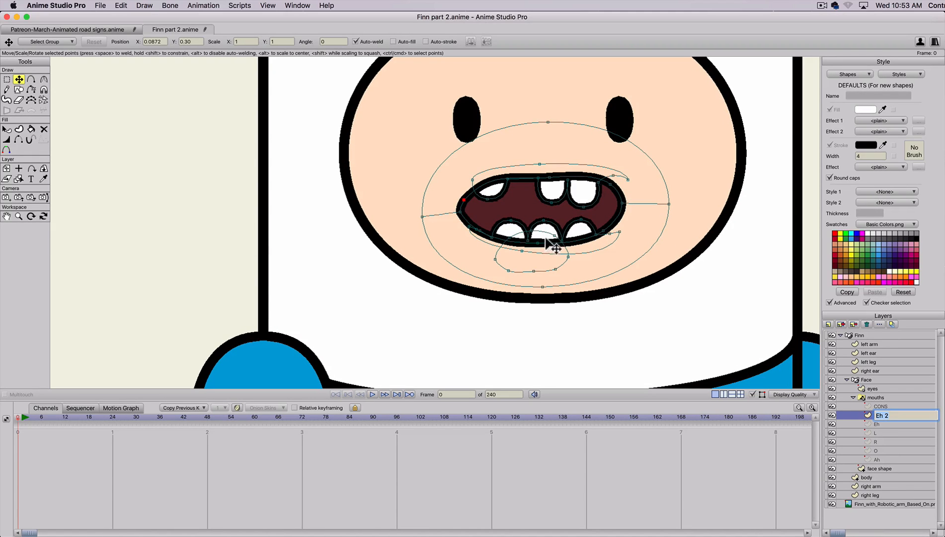
type("t")
key("Return")
left_click_drag(540, 249, 603, 208)
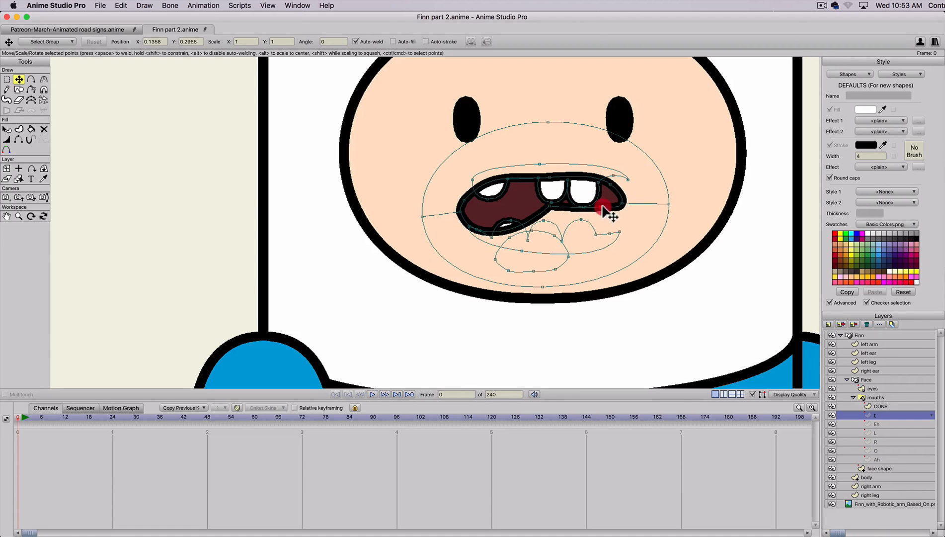
key("t")
left_click_drag(483, 227, 482, 227)
key("super+z")
key("super+t")
key("t")
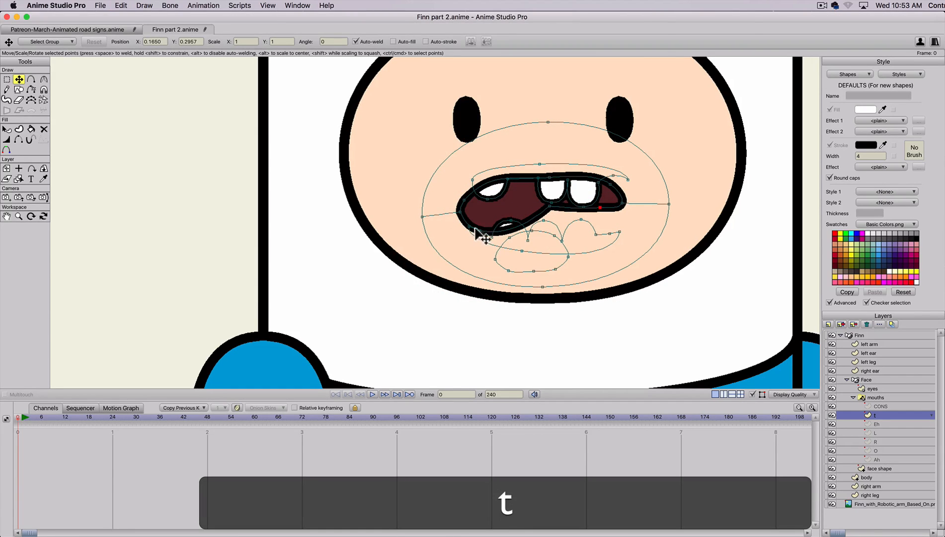
key("super+z")
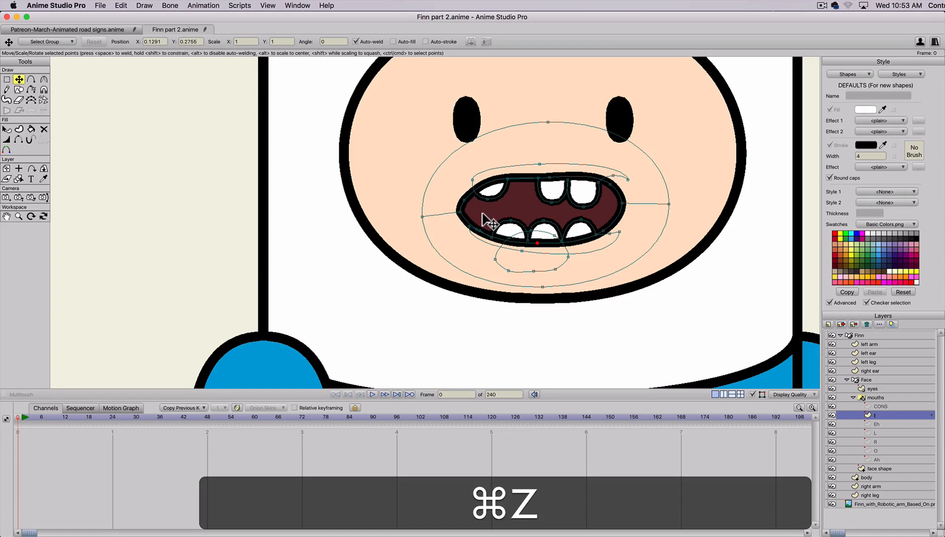
- Select the upper jaw point group of the t mouth and lower it slightly
left_click(66, 41)
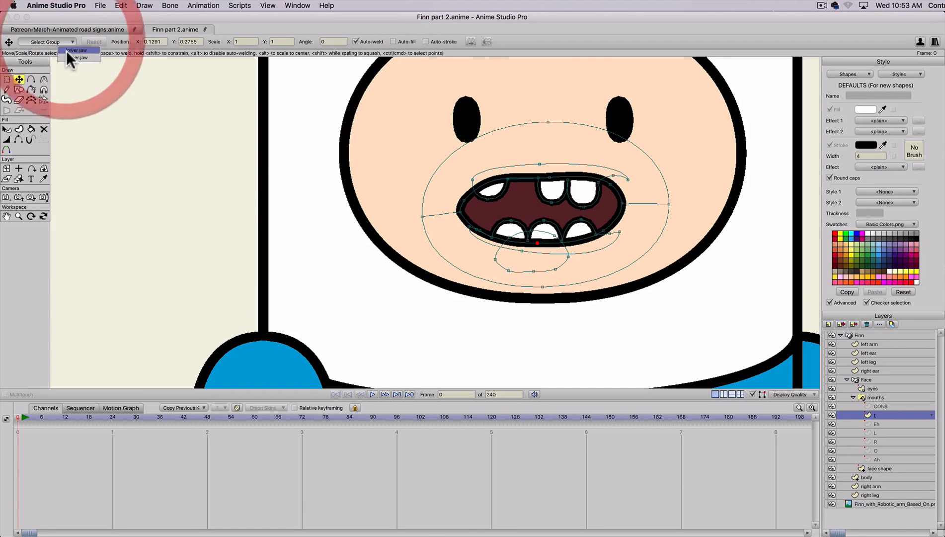
left_click(72, 58)
key("t")
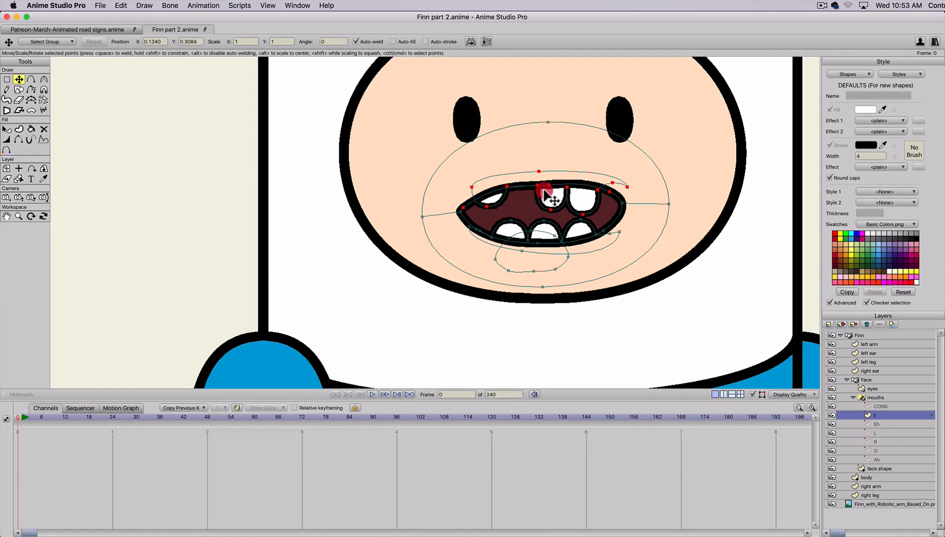
left_click_drag(546, 188, 550, 214)
- Raise the lower lip points of the t mouth to just beneath the upper teeth
key("t")
left_click_drag(603, 230, 591, 214)
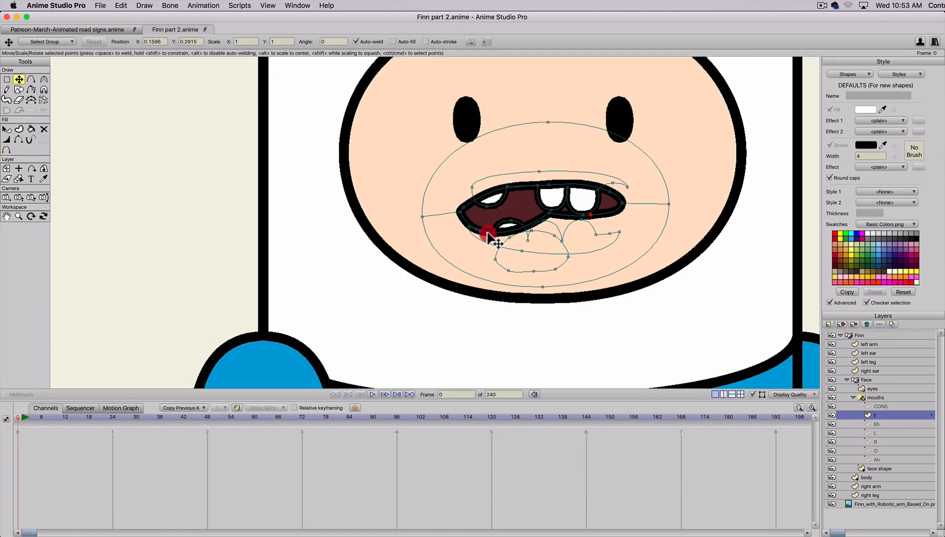
double_click(489, 238)
left_click(473, 229)
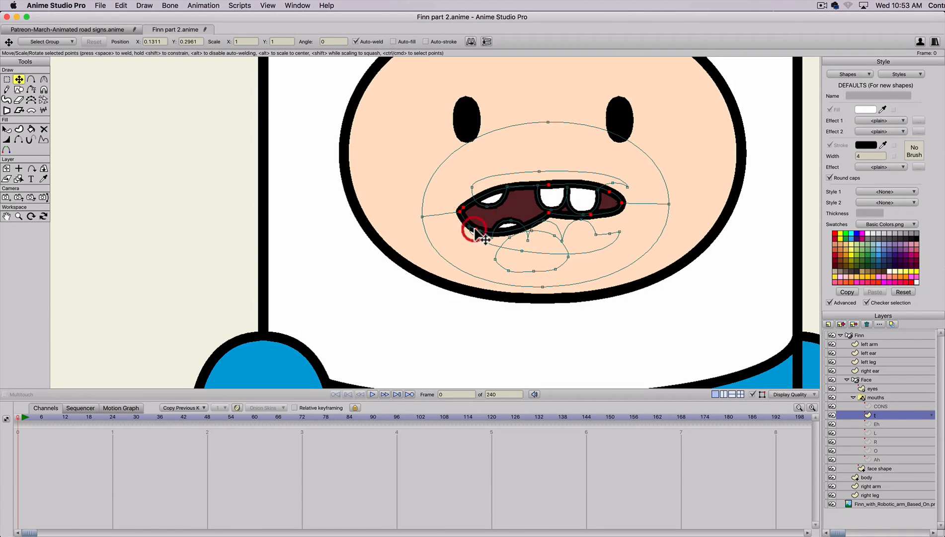
left_click(490, 209)
- Pull both corners of the t mouth downward and sharpen the curve at the corners
left_click_drag(622, 203, 623, 218)
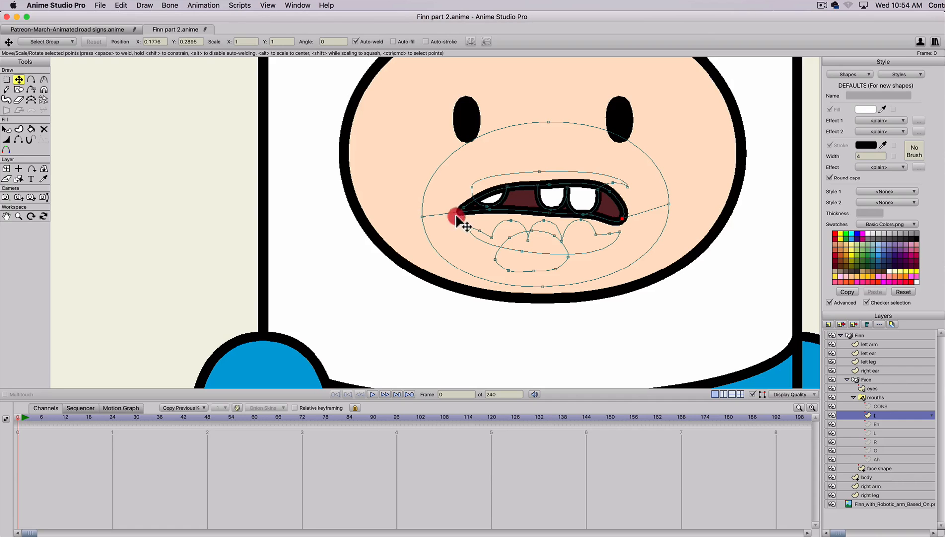
left_click_drag(457, 219, 456, 217)
key("t")
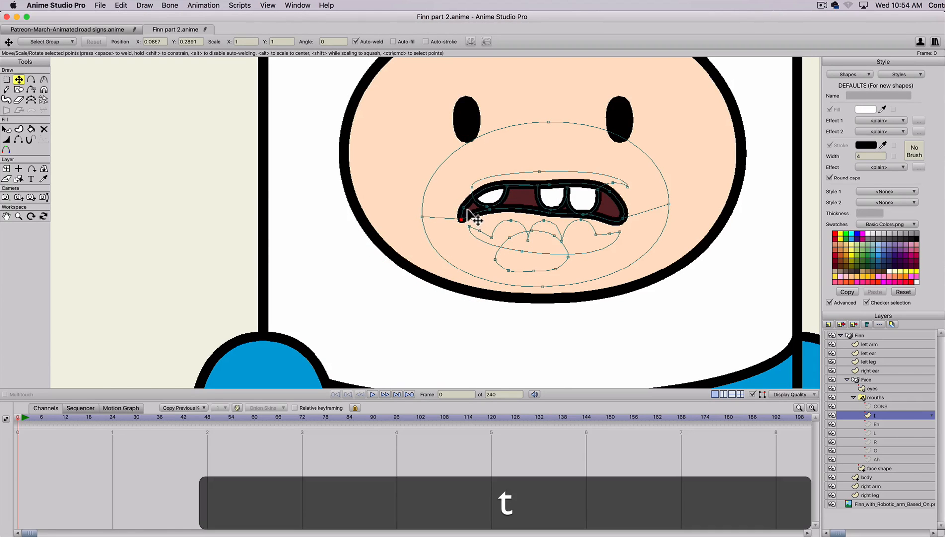
left_click(463, 205)
key("c")
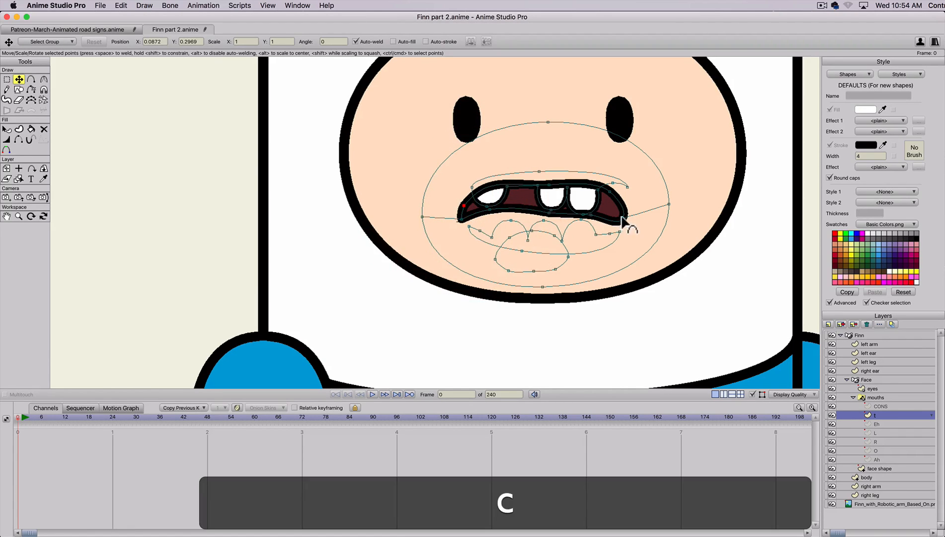
left_click_drag(622, 217, 518, 207)
- Pull the upper side points of the t mouth inward to taper its ends and fine-tune the middle lower lip point
key("t")
left_click_drag(609, 192, 603, 206)
left_click_drag(469, 205, 470, 208)
left_click(547, 216)
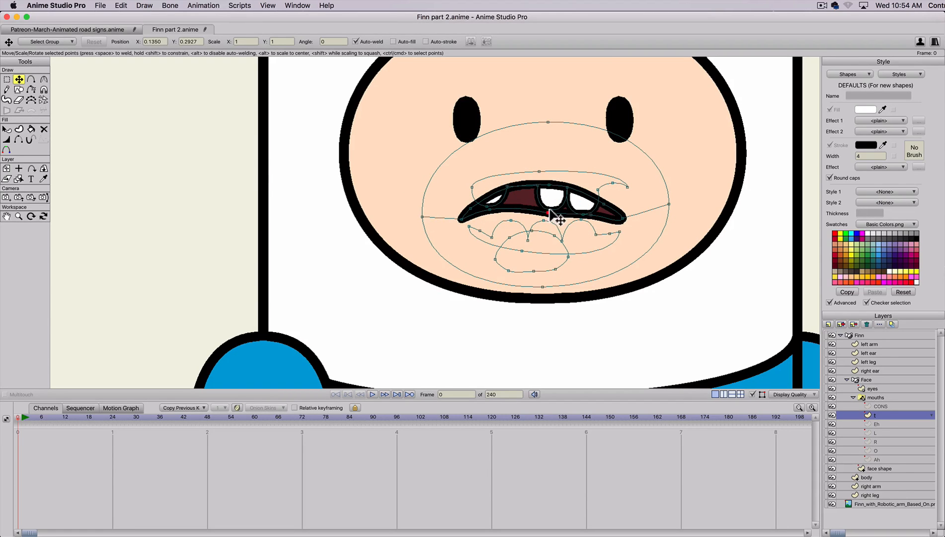
left_click_drag(548, 215, 548, 217)
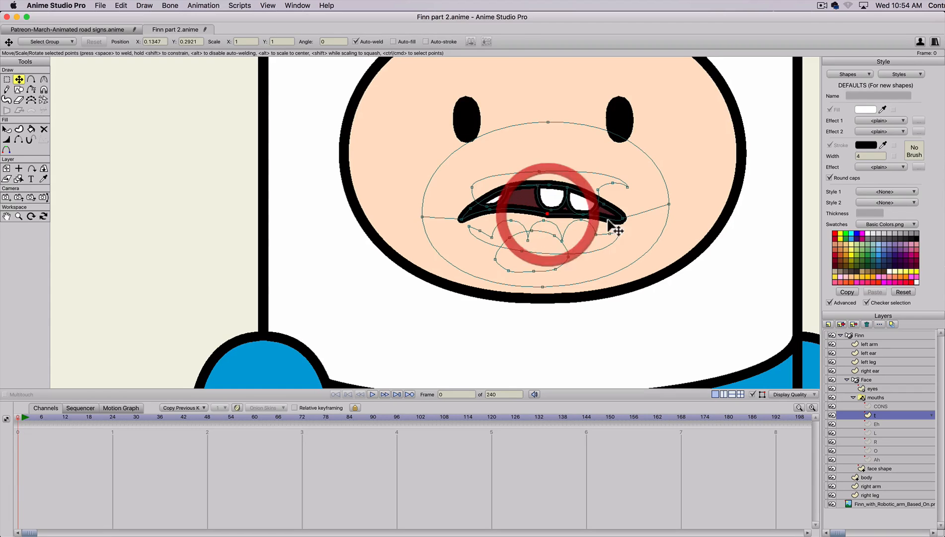
- Rename the t mouth layer to F,V and apply the change
scroll(508, 222, "down", 2)
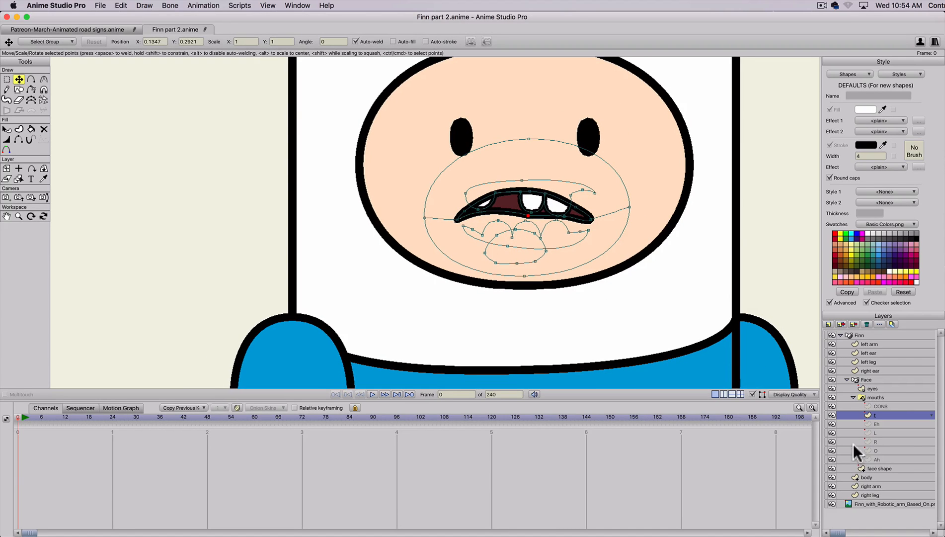
double_click(875, 413)
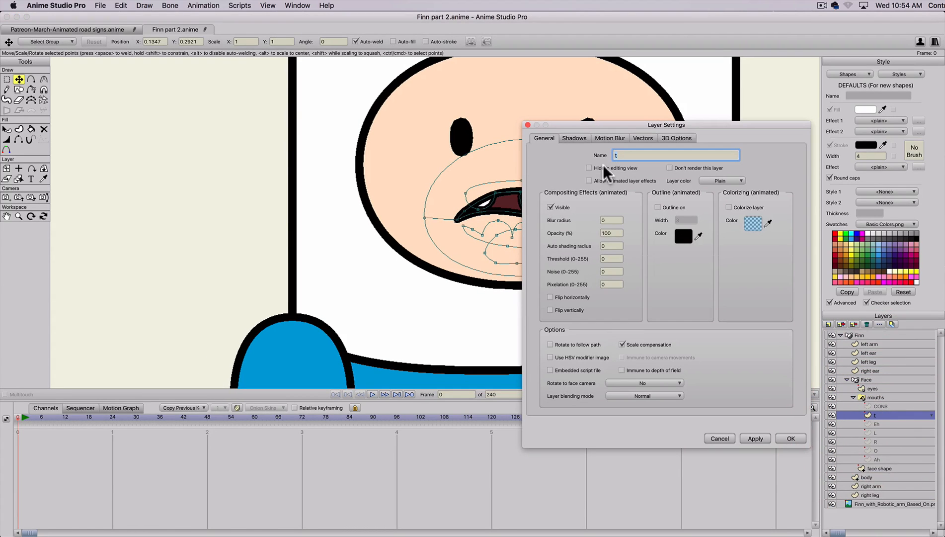
type("F,V")
left_click(766, 438)
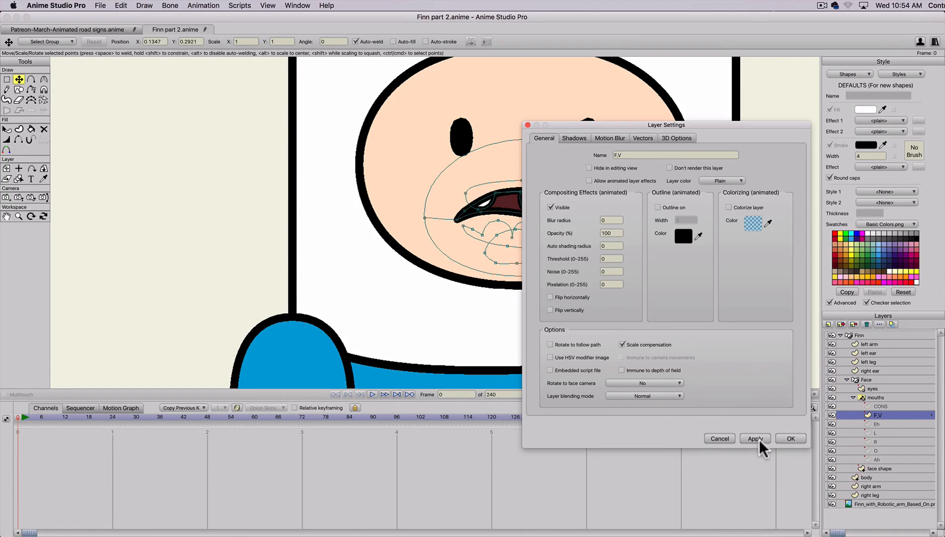
- Accept the layer settings, then duplicate the Ah mouth layer and name the copy Scream
left_click(790, 439)
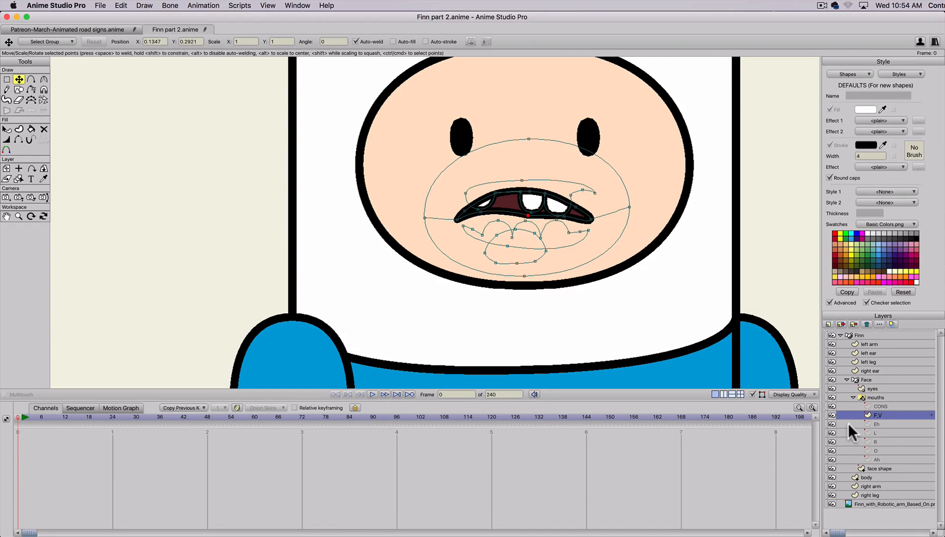
left_click(876, 459)
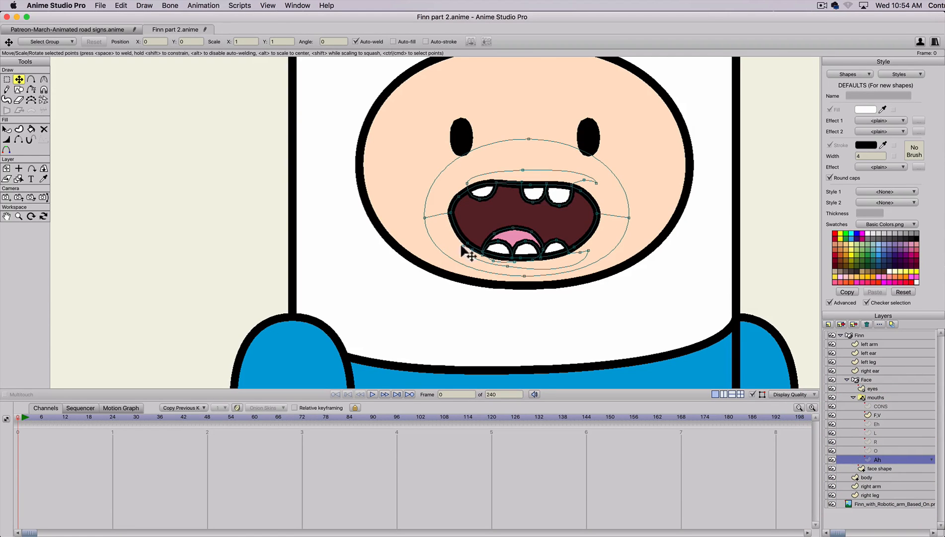
left_click(840, 324)
type("S")
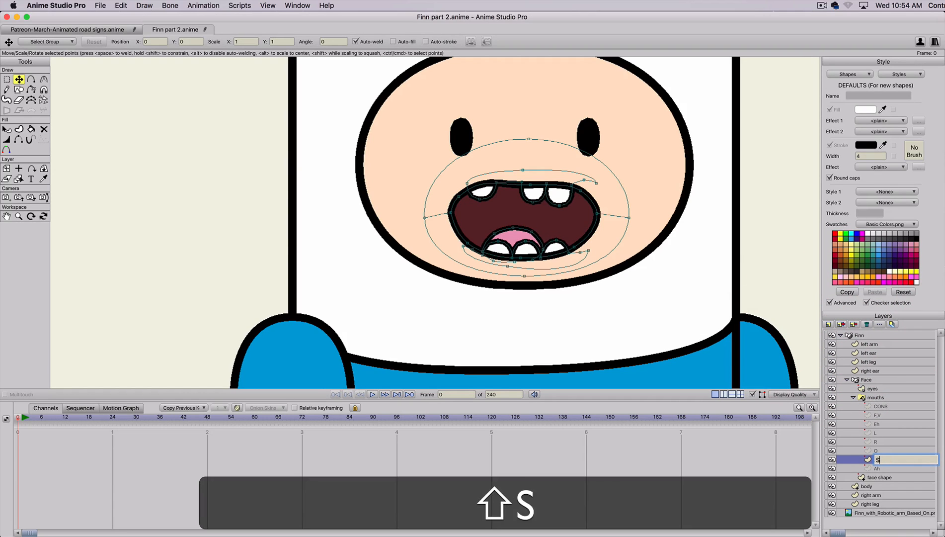
type("cream")
key("Return")
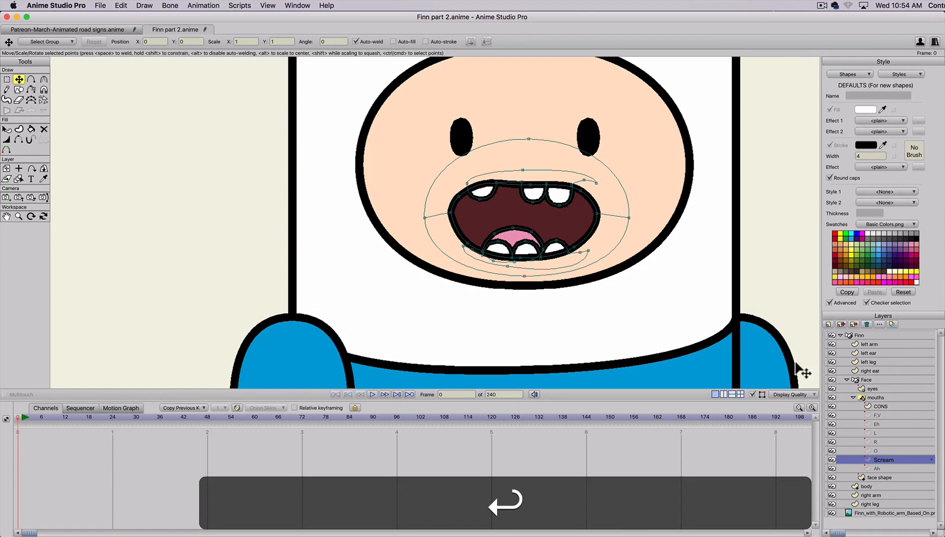
- Pull the side points of the Scream mouth's upper lip up and outward, and adjust the surrounding muzzle outline's right point
key("t")
left_click_drag(450, 211, 480, 178)
key("t")
left_click(479, 187)
left_click_drag(598, 211, 580, 191)
key("t")
left_click(629, 219)
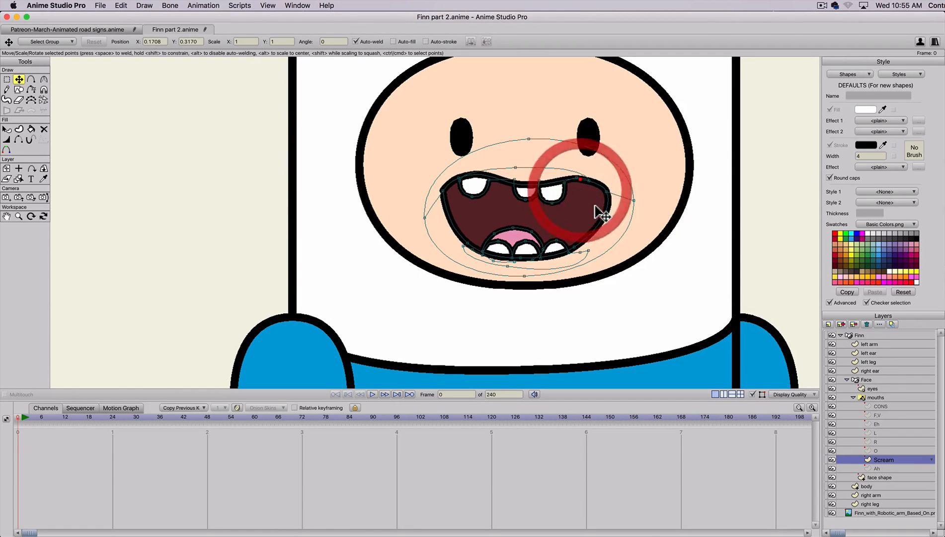
- Raise the middle of the Scream mouth's lower lip into an arch, pushing the lower corners outward and adjusting their curvature
left_click_drag(575, 246, 581, 257)
left_click_drag(521, 257, 522, 236)
key("c")
left_click_drag(641, 244, 944, 292)
key("t")
left_click(450, 246)
left_click_drag(450, 246, 450, 247)
- Reposition the tongue and lower teeth of the Scream mouth so they follow the arched lower lip
key("t")
left_click(511, 251)
left_click_drag(506, 248, 498, 242)
key("t")
left_click_drag(570, 244, 516, 223)
key("t")
left_click_drag(531, 259, 533, 244)
key("t")
left_click(529, 258)
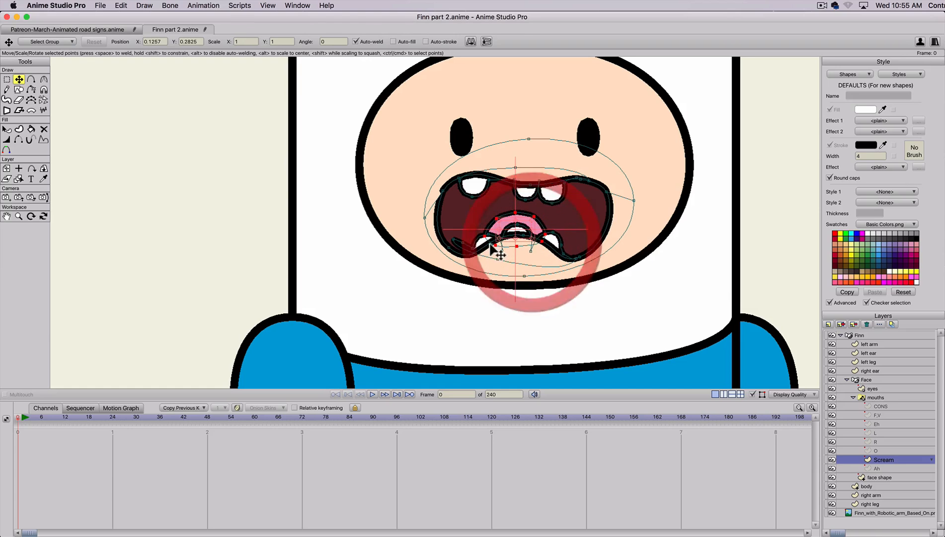
key("t")
key("t")
left_click_drag(453, 241, 485, 231)
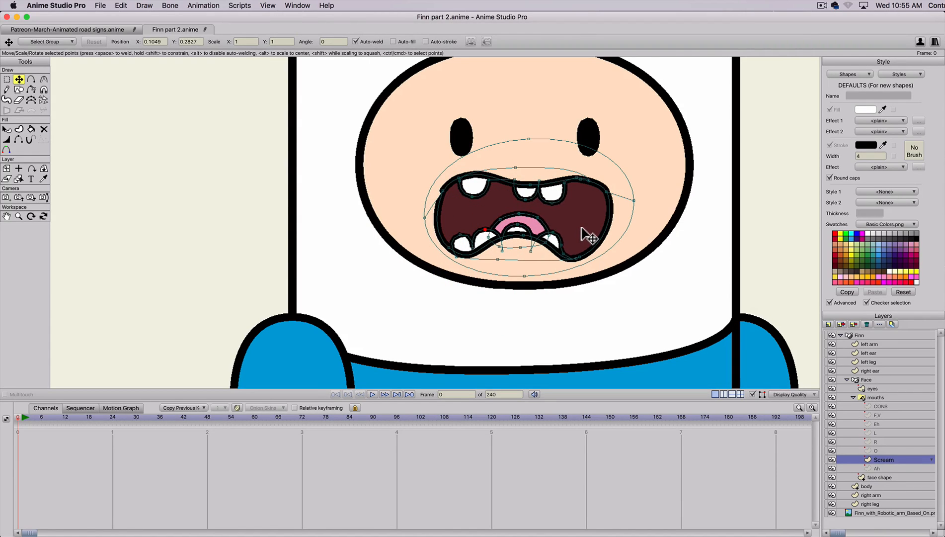
- Pull the Scream mouth's side points slightly inward and adjust the left and lower points of the surrounding muzzle outline
key("t")
left_click_drag(442, 198, 445, 200)
left_click_drag(612, 200, 604, 200)
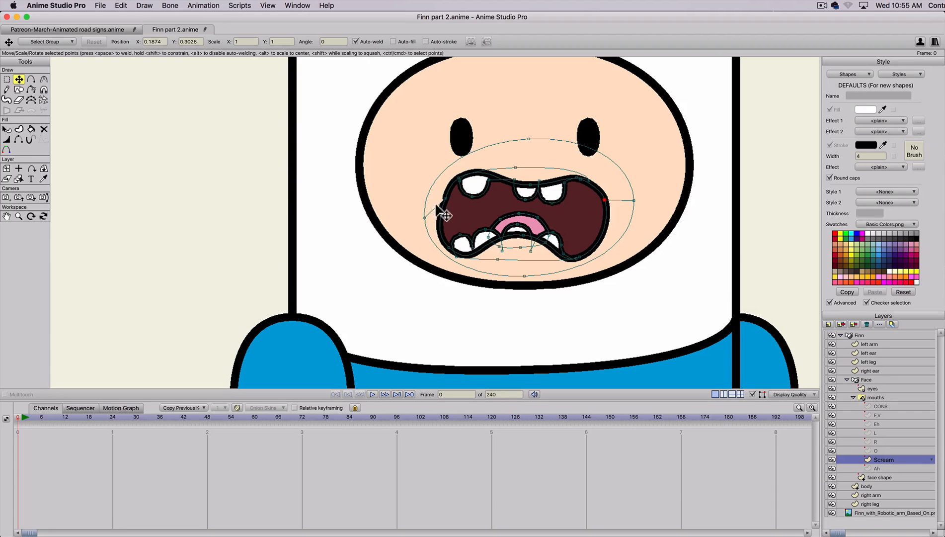
key("t")
left_click_drag(437, 204, 416, 198)
left_click_drag(524, 275, 458, 257)
key("t")
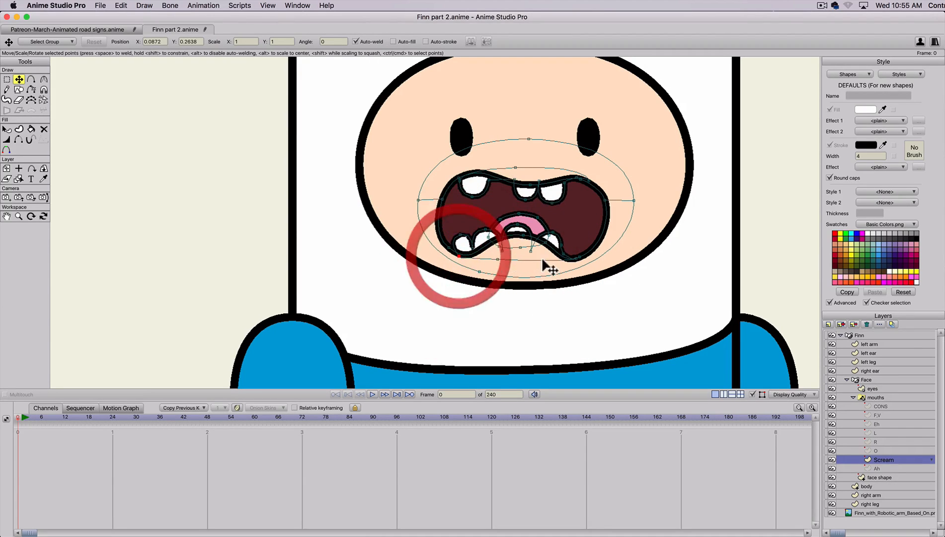
key("t")
left_click(573, 257)
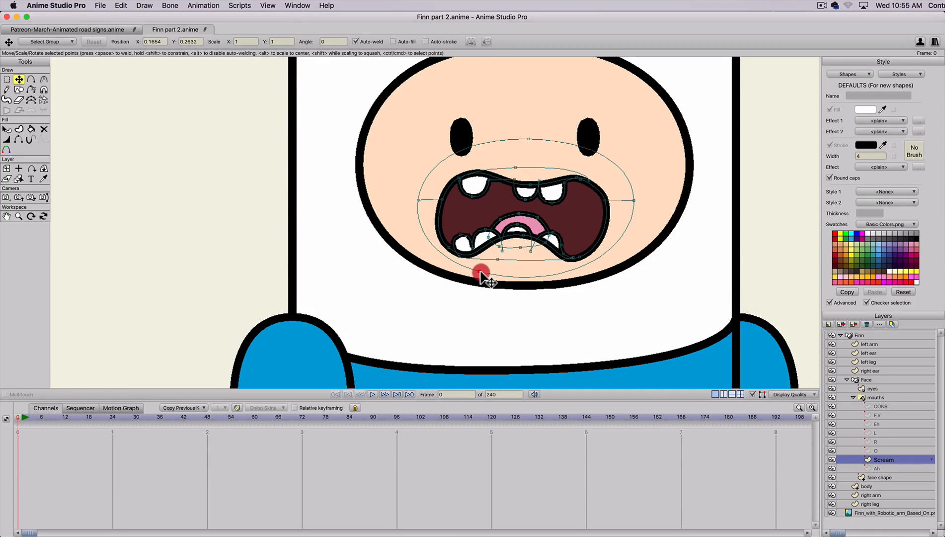
mouse_move(480, 272)
left_mouse_down()
mouse_move(521, 218)
mouse_move(513, 180)
mouse_move(506, 273)
mouse_move(490, 271)
left_mouse_up()
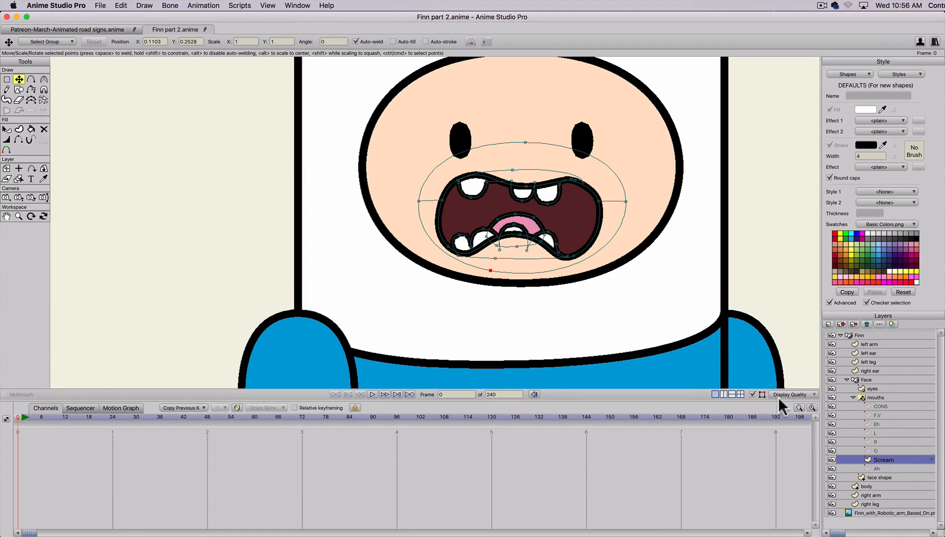
- Duplicate the CONS mouth layer and name the copy Closed
left_click(876, 404)
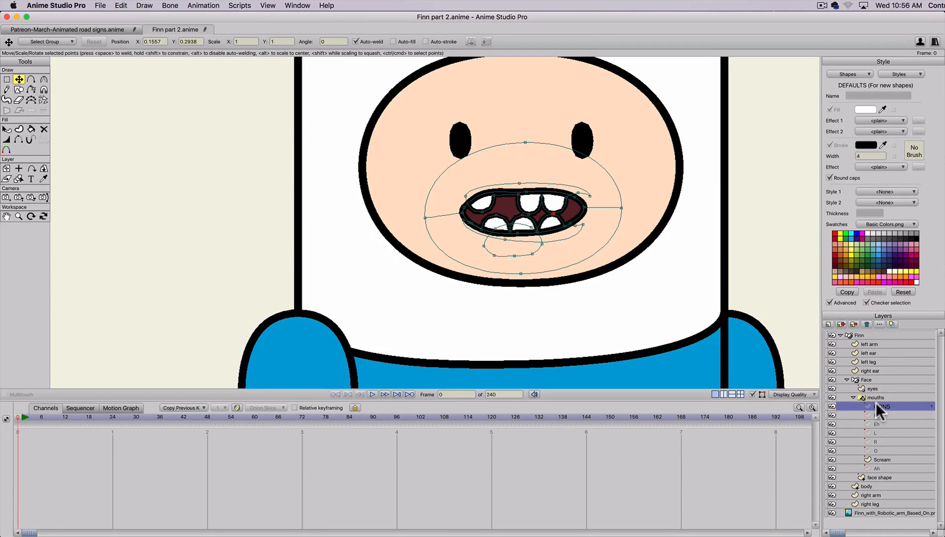
left_click(840, 324)
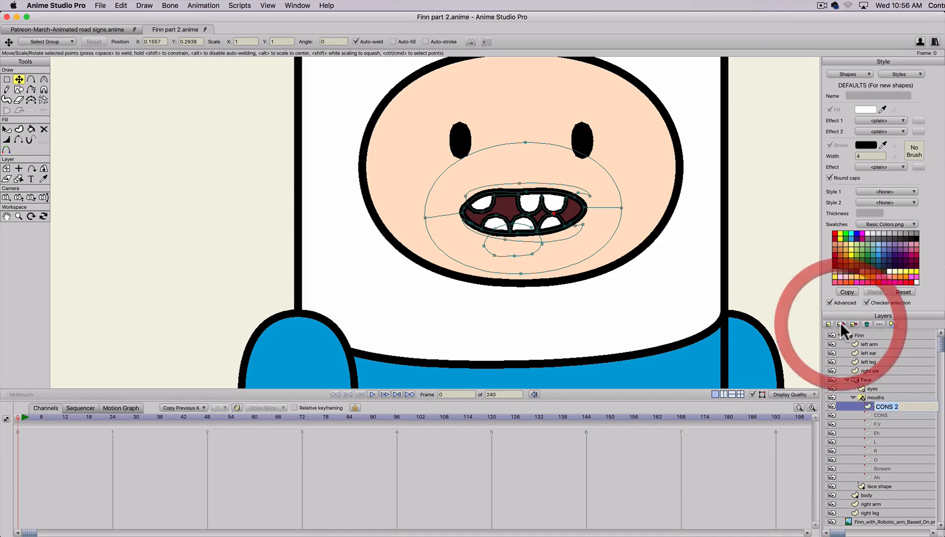
key("shift")
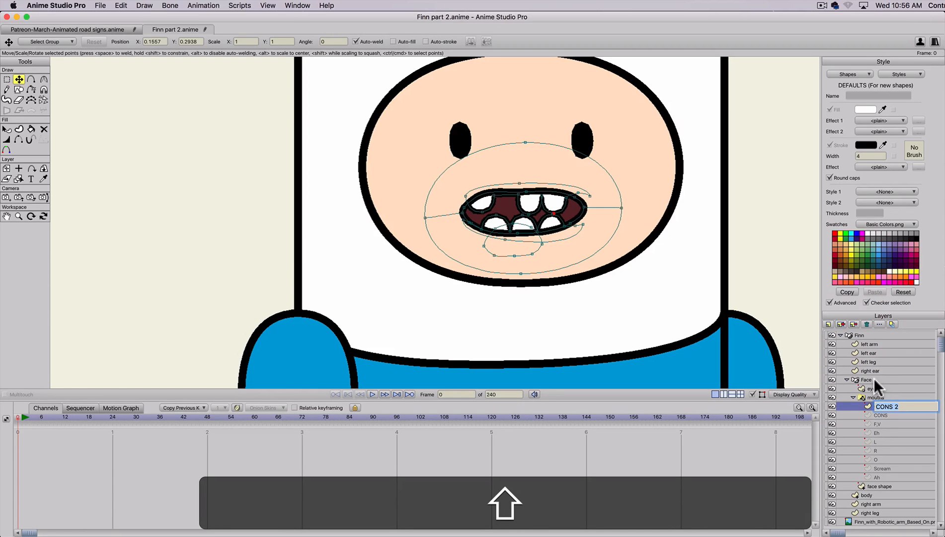
type("Closed")
key("Return")
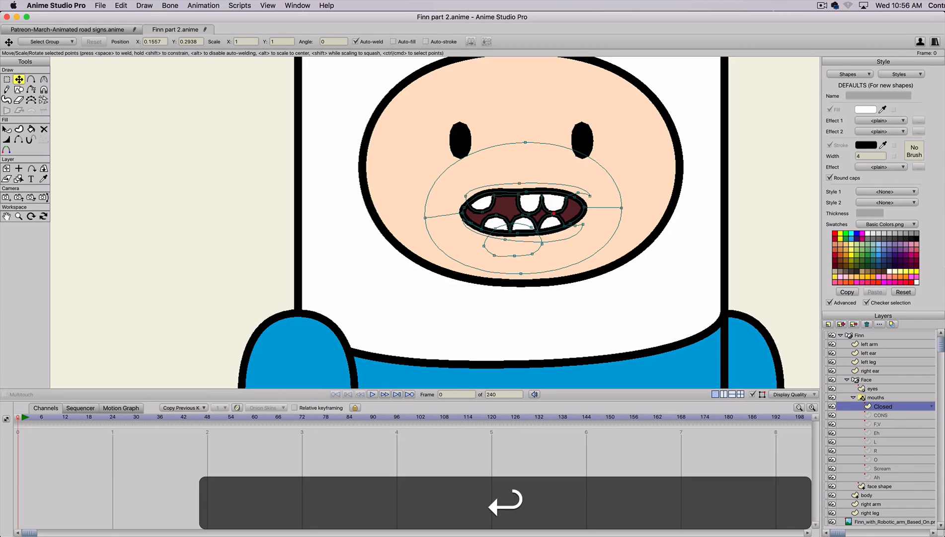
- Lower the upper lip points of the Closed mouth to the level of its corners and undo the stray lower lip move
key("t")
left_click_drag(528, 193, 475, 215)
left_click_drag(572, 197, 572, 210)
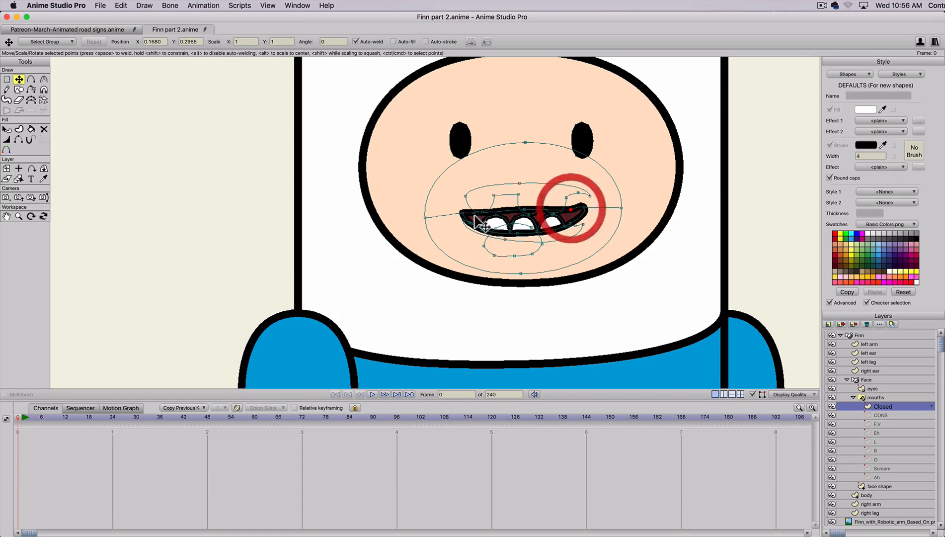
left_click_drag(482, 227, 487, 220)
key("super+z")
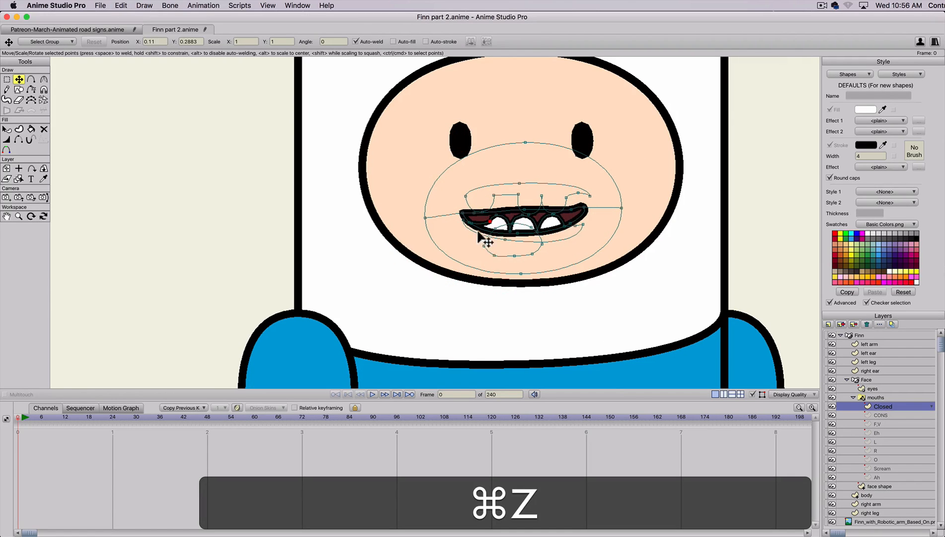
- Raise the Closed mouth's lower lip points against the upper lip to flatten the mouth into a thin line
scroll(473, 227, "up", 2)
scroll(479, 234, "up", 2)
key("t")
double_click(477, 214)
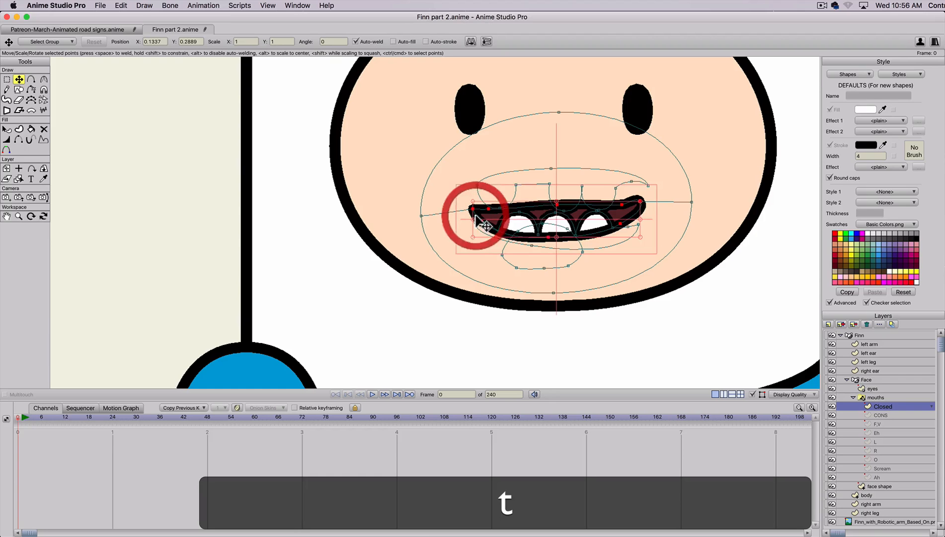
left_click_drag(552, 237, 552, 205)
left_click(481, 223)
left_click_drag(482, 227, 492, 209)
left_click_drag(619, 228, 630, 204)
mouse_move(474, 208)
left_mouse_down()
mouse_move(486, 209)
mouse_move(472, 210)
left_mouse_up()
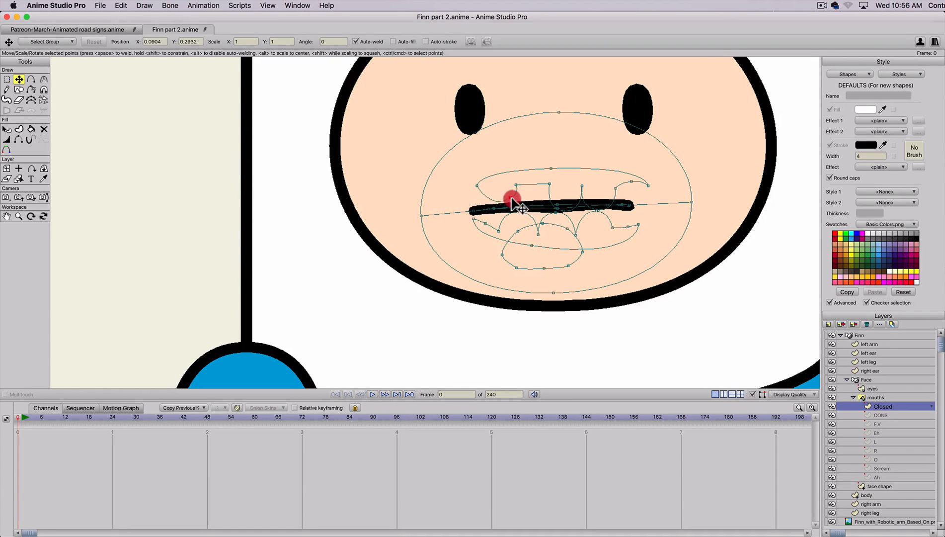
left_click(511, 203)
key("super+z")
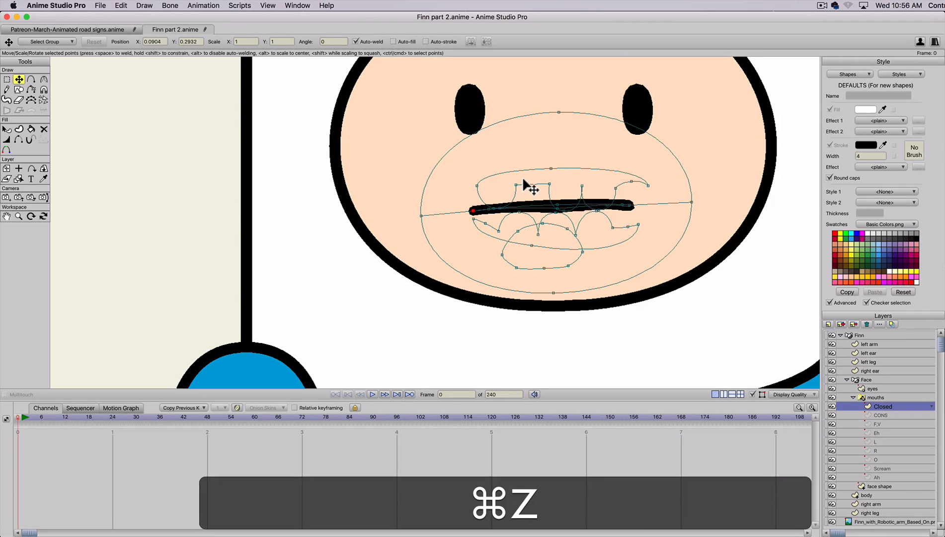
- Move the hidden upper teeth up and the lower teeth and tongue down, clear of the Closed mouth line
key("t")
left_click_drag(532, 188, 533, 170)
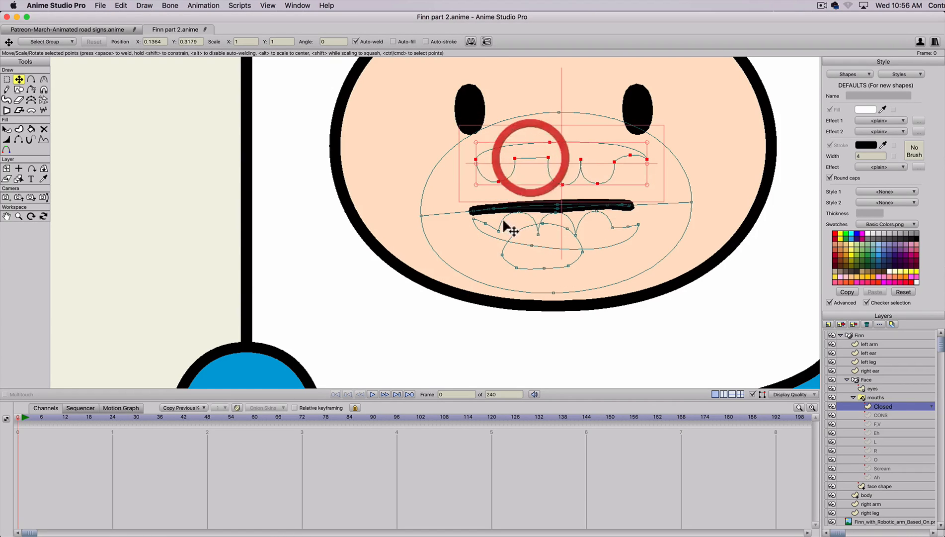
key("t")
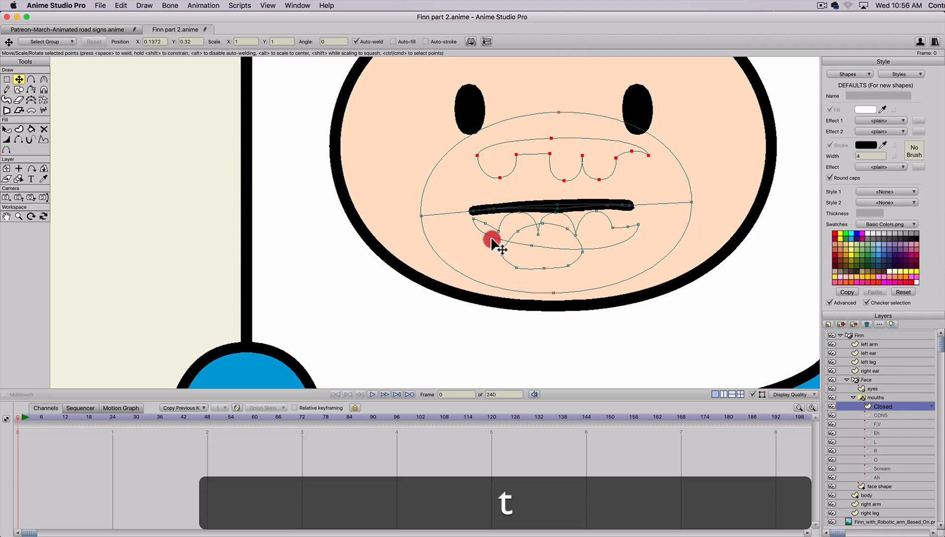
double_click(492, 238)
left_click_drag(493, 236, 489, 269)
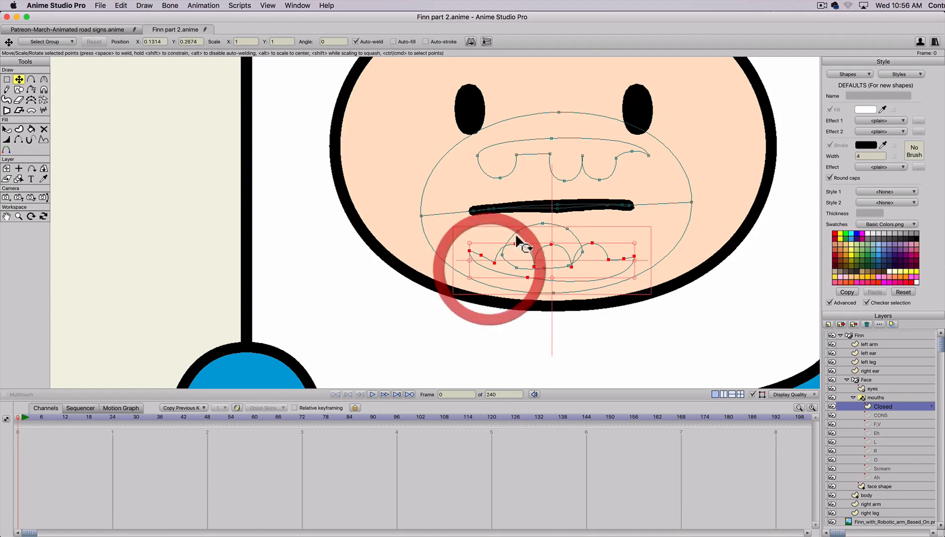
left_click(528, 228)
left_click_drag(531, 233, 534, 244)
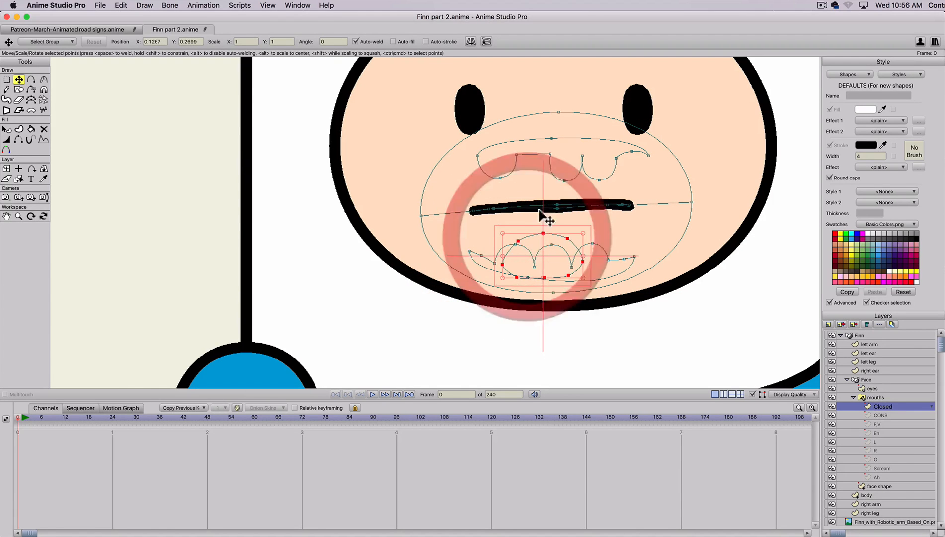
- Shorten the Closed mouth line by pulling both corners inward and adjust its middle points into a slight downward curve
key("t")
left_click_drag(556, 207, 558, 210)
key("t")
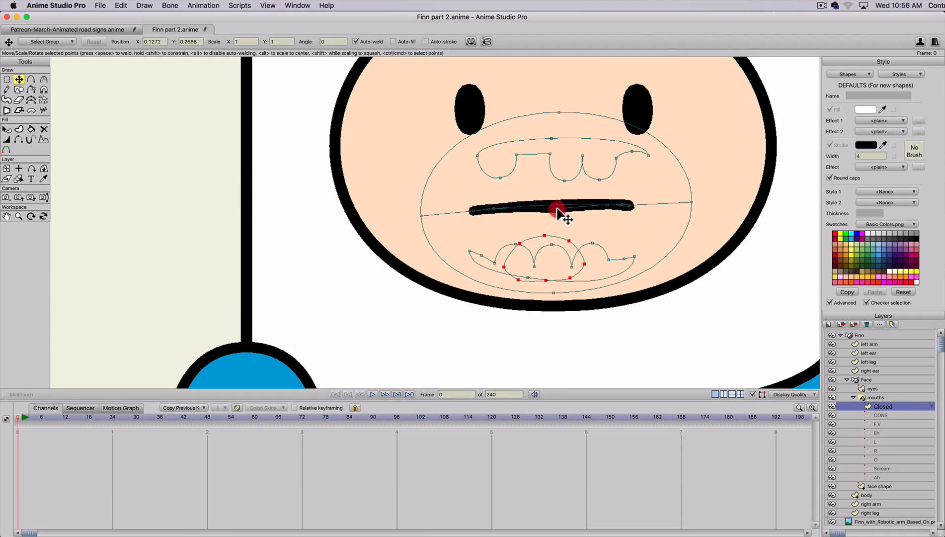
key("t")
left_click(558, 208)
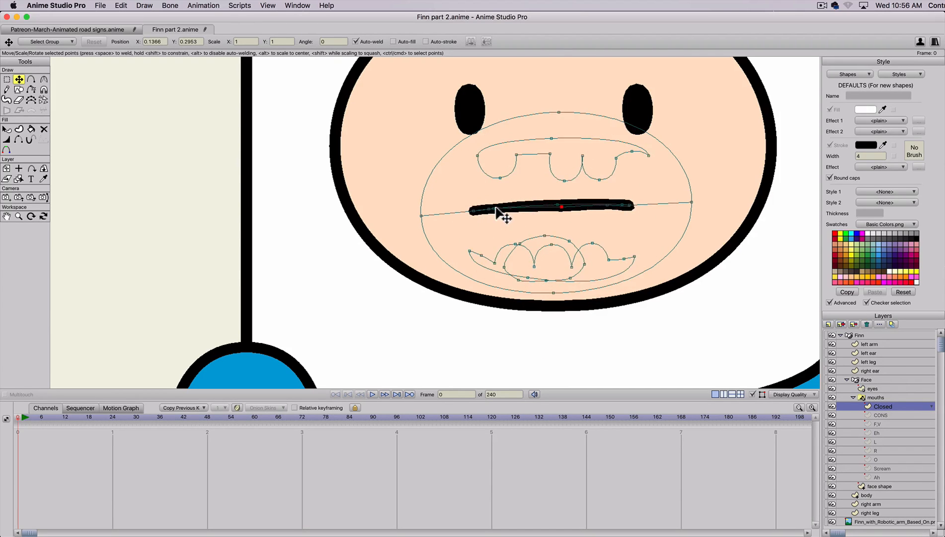
left_click(538, 206)
left_click(519, 207)
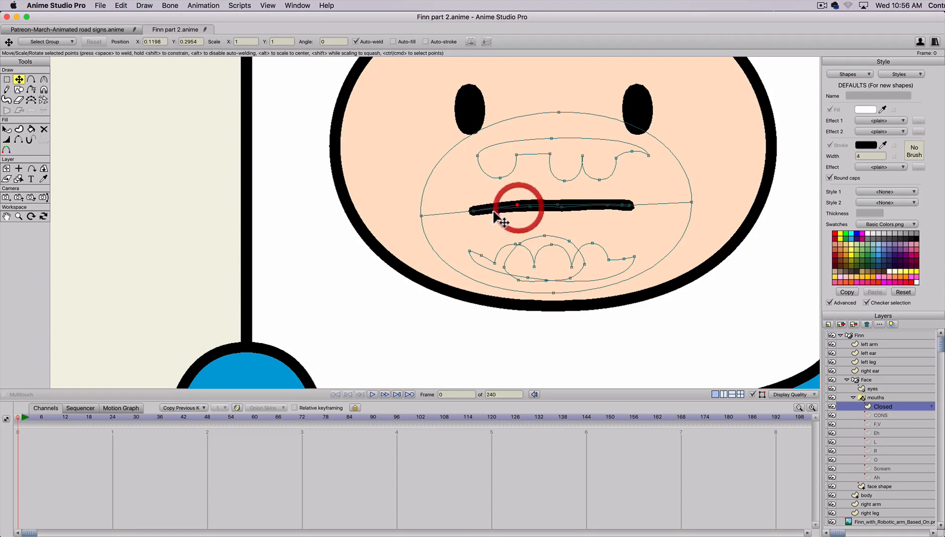
left_click_drag(472, 210, 499, 200)
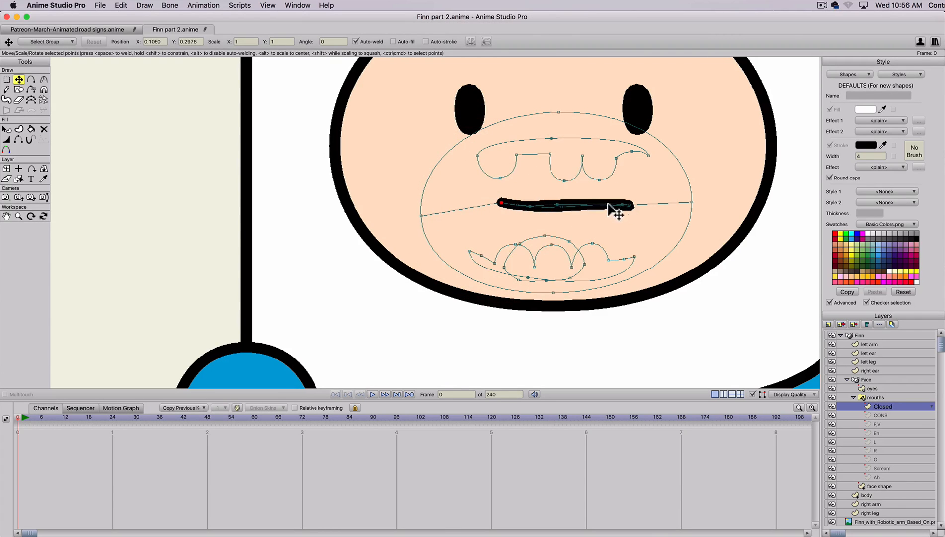
left_click_drag(631, 203, 609, 202)
left_click(560, 208)
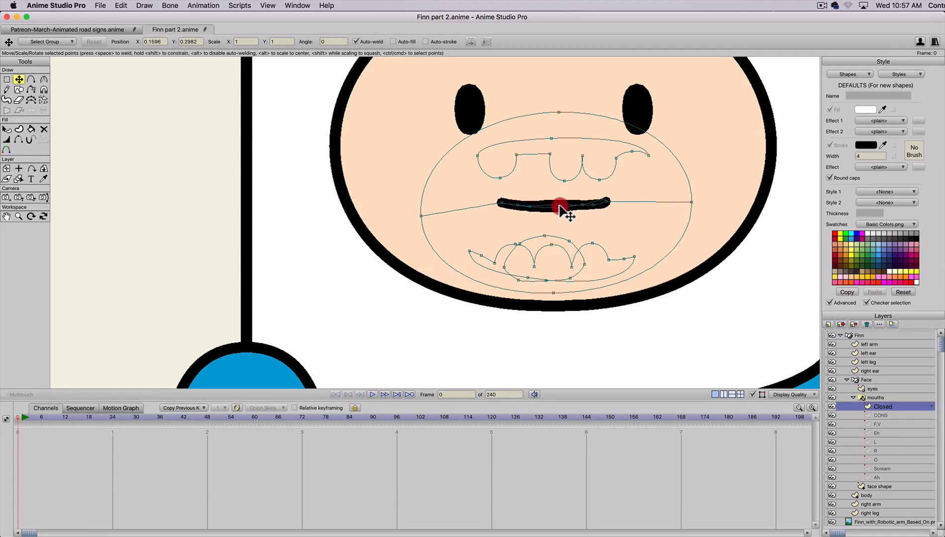
- Taper the Closed mouth's stroke toward both ends, setting the left inner point to about 52 percent width and the right corner to about 56 percent
key("w")
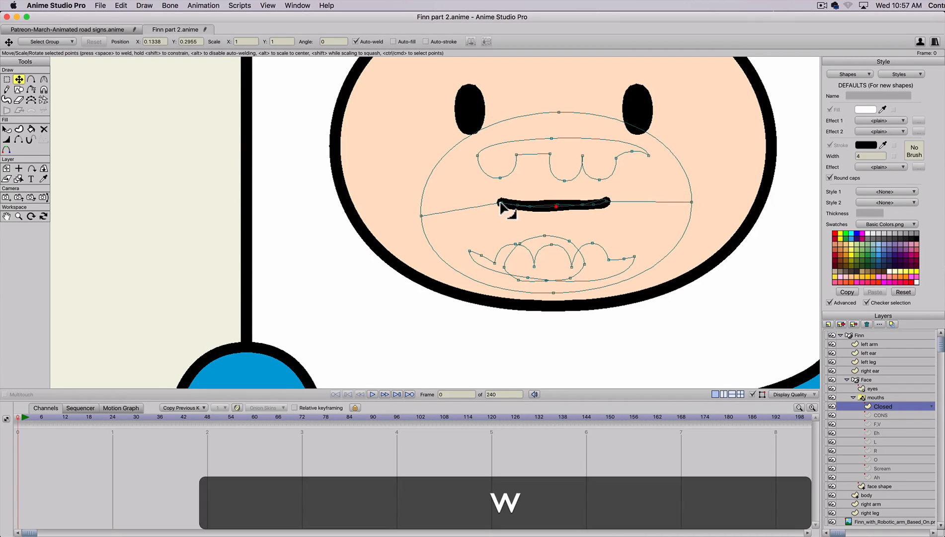
left_click_drag(507, 206, 484, 210)
left_click_drag(607, 203, 533, 207)
key("w")
key("t")
left_click(557, 208)
key("w")
left_click_drag(519, 206, 506, 207)
key("w")
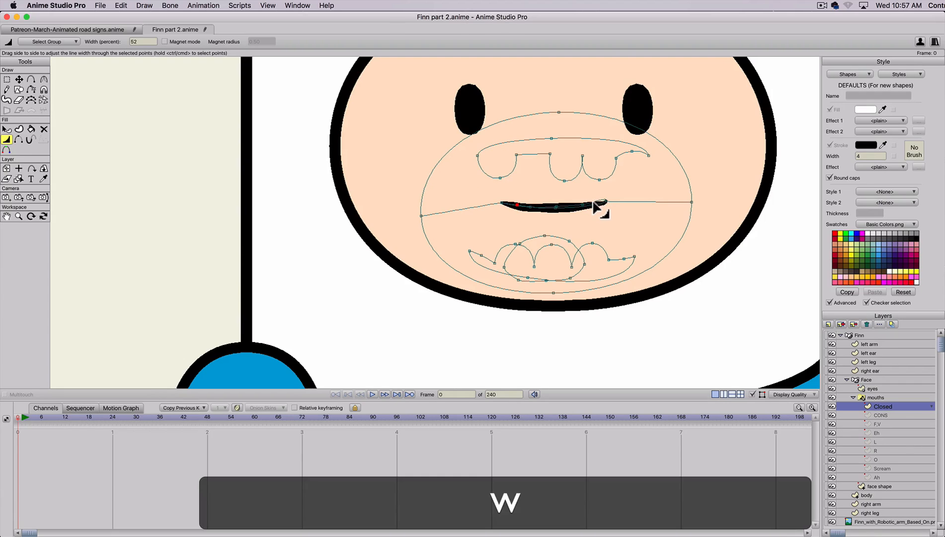
left_click_drag(601, 204, 611, 204)
key("w")
scroll(572, 226, "down", 1)
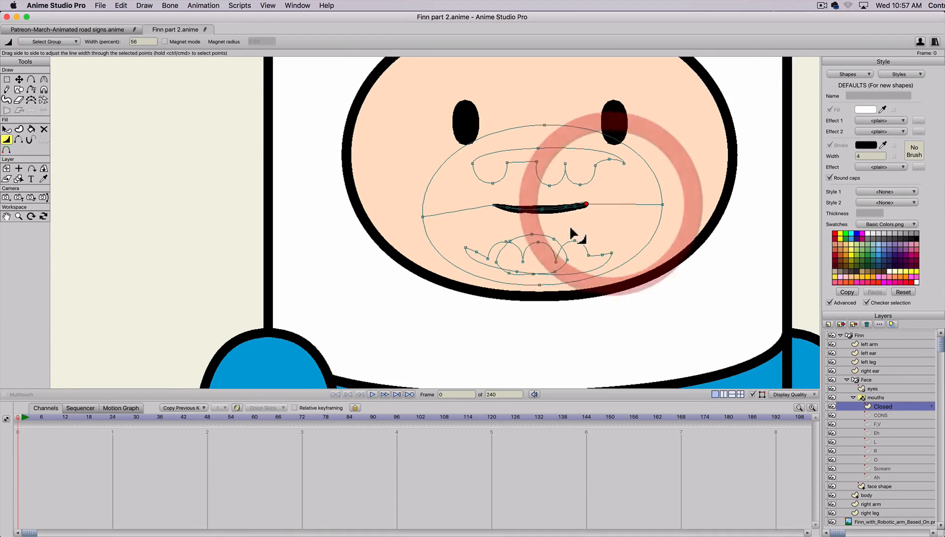
- Duplicate the Closed mouth layer, name the copy Frown, and activate point transformation
left_click(840, 324)
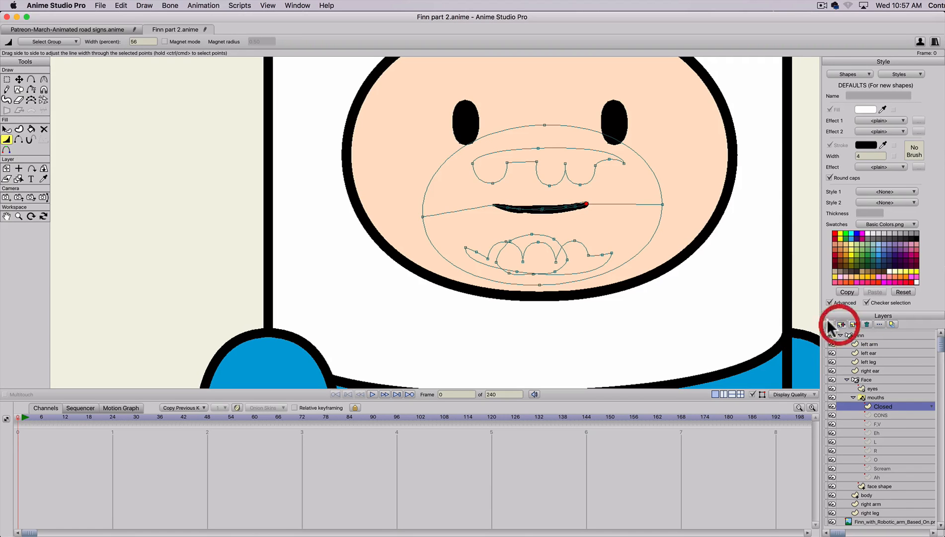
type("Frown")
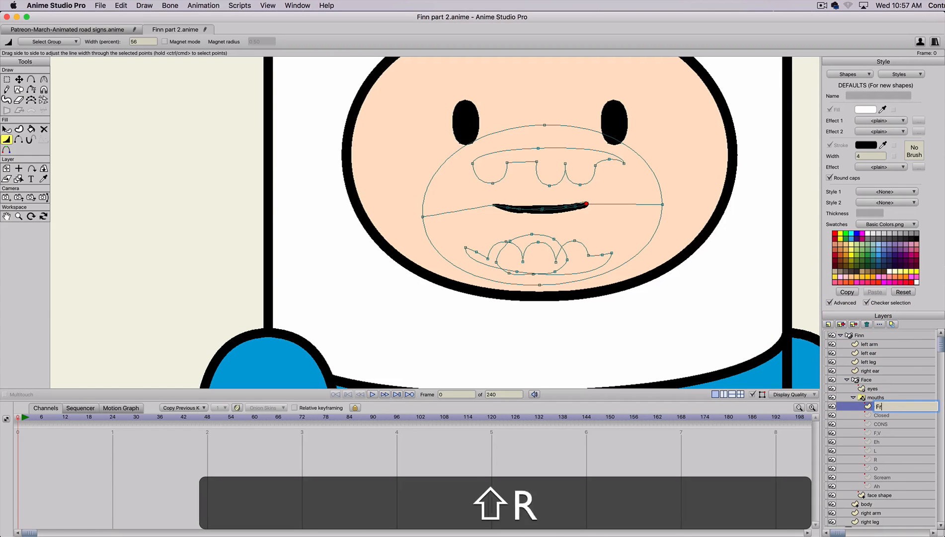
key("Return")
key("t")
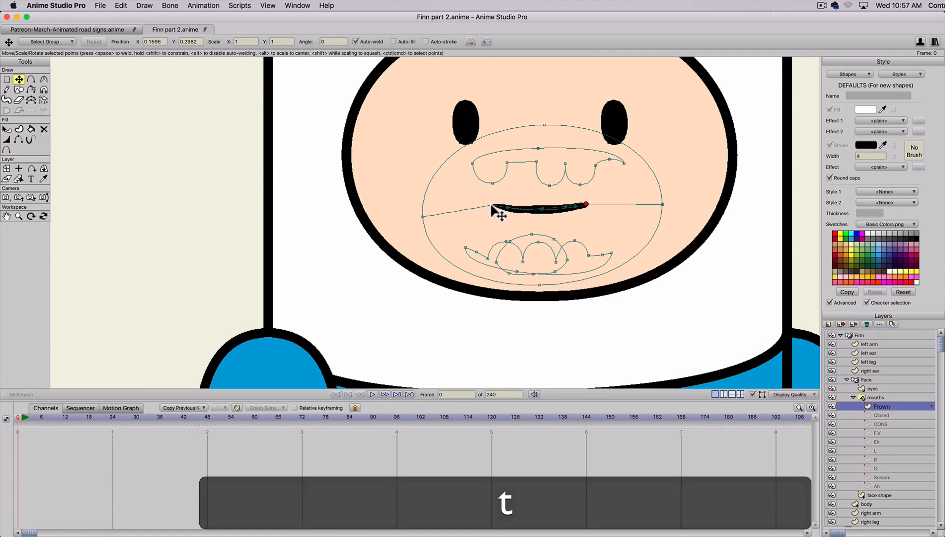
- Bend the Frown mouth into a downturned arch by lowering both corners, setting the right corner's curvature to about 0.18, and adjusting the middle points
left_click_drag(492, 205, 491, 213)
left_click_drag(592, 204, 590, 215)
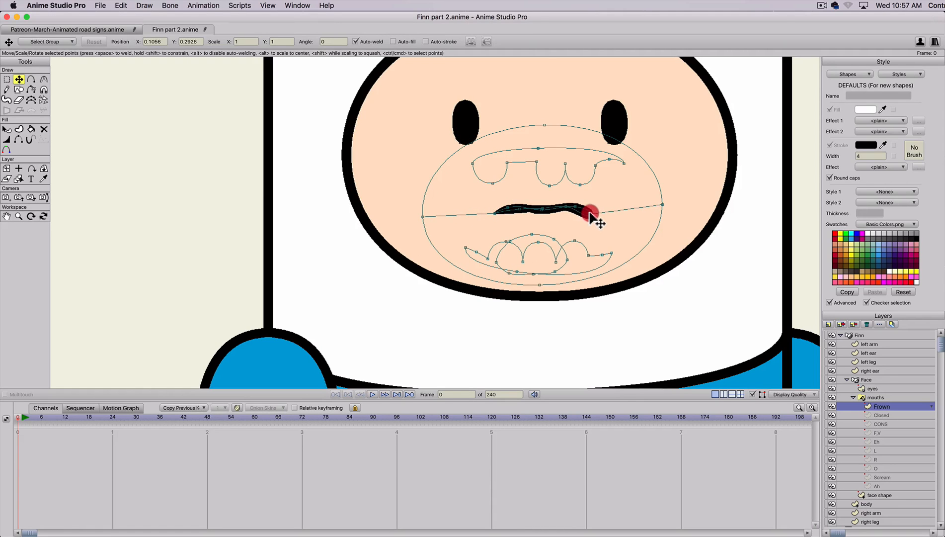
key("w")
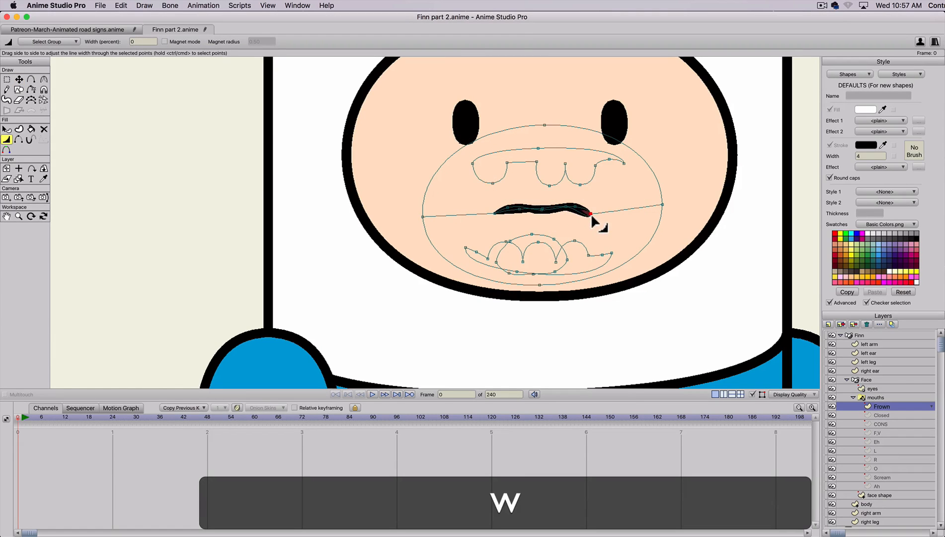
key("c")
left_click_drag(522, 207, 376, 197)
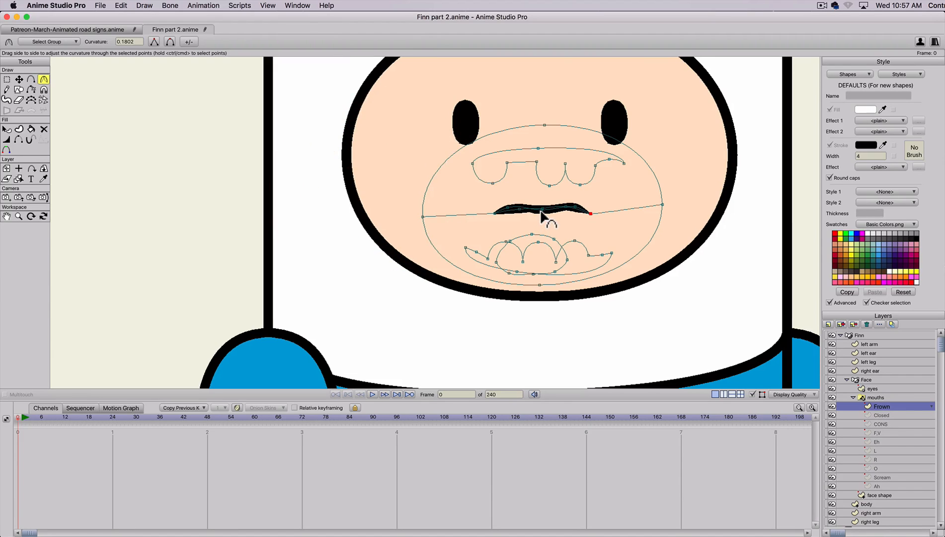
key("t")
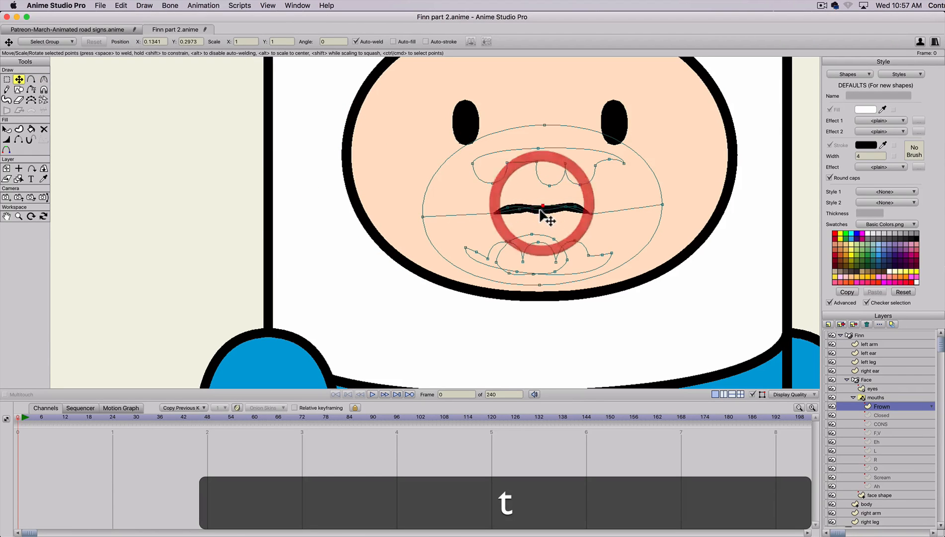
left_click(541, 206)
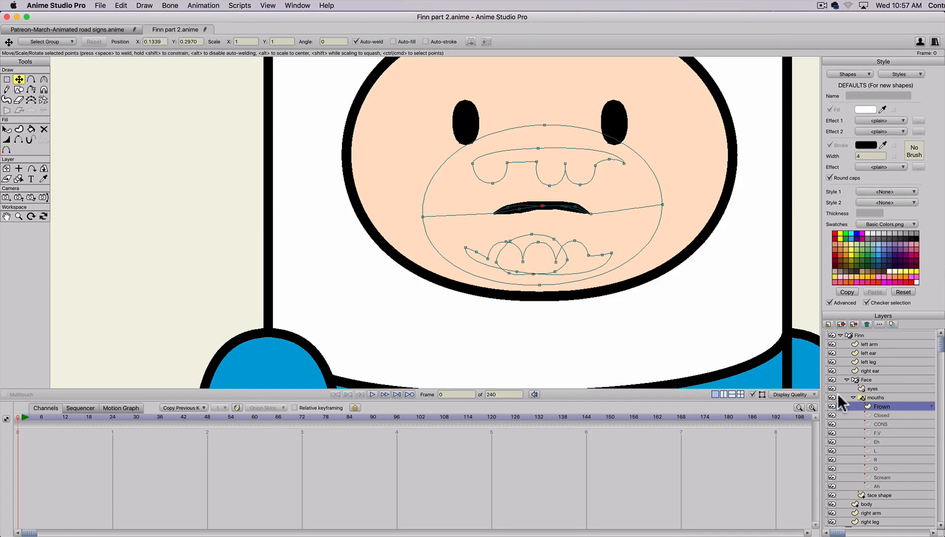
- Duplicate the Frown mouth layer as the base for another mouth shape
left_click(879, 406)
left_click(841, 324)
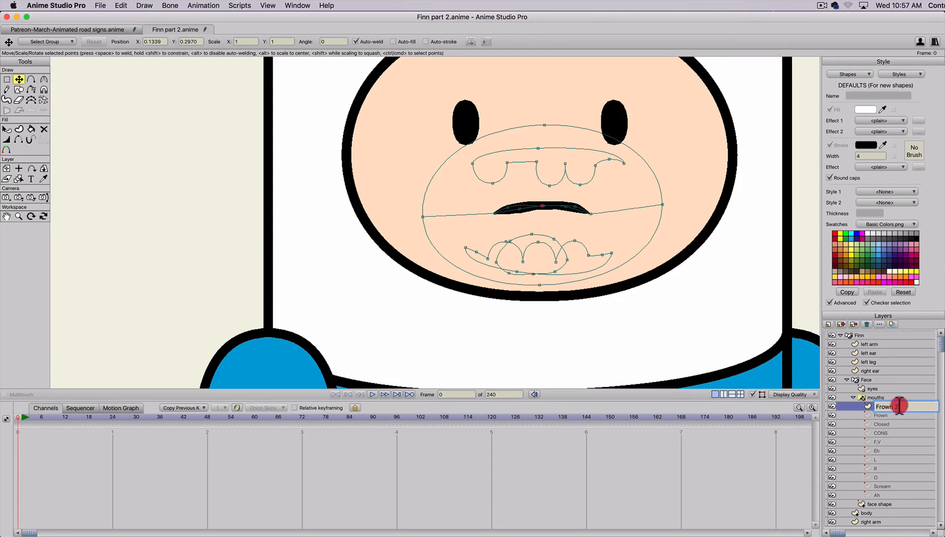
left_click_drag(900, 406, 866, 398)
type("t")
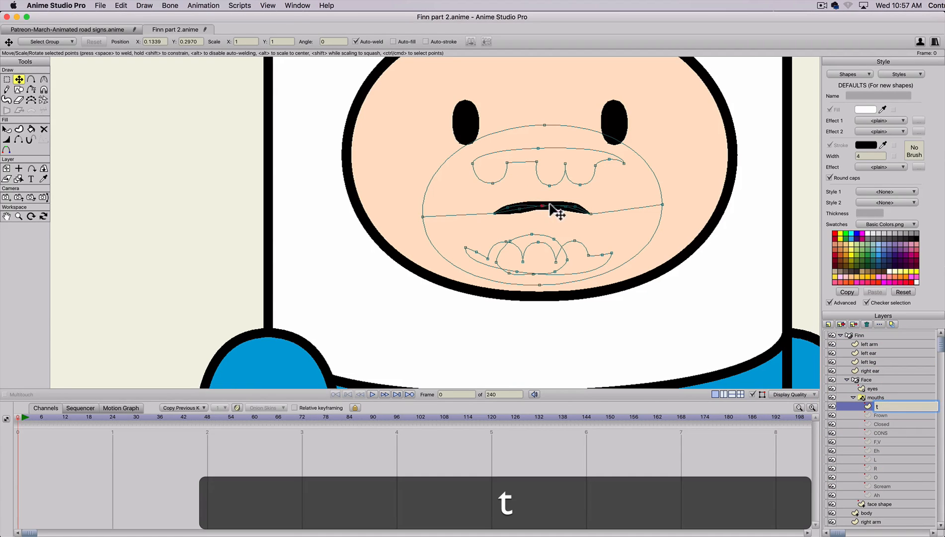
- Open the duplicated mouth into a lopsided shape by moving its lip points, and raise the tongue and lower teeth into the opening
left_click_drag(566, 208, 566, 202)
left_click_drag(546, 213, 501, 206)
left_click(518, 208)
key("t")
key("t")
left_click(554, 252)
left_click(554, 254)
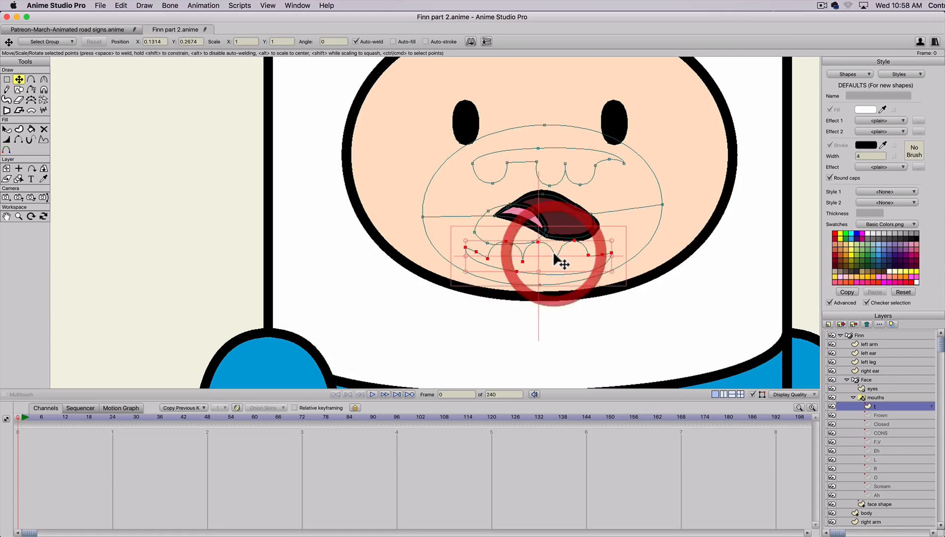
left_click_drag(555, 254, 547, 233)
scroll(541, 233, "down", 3)
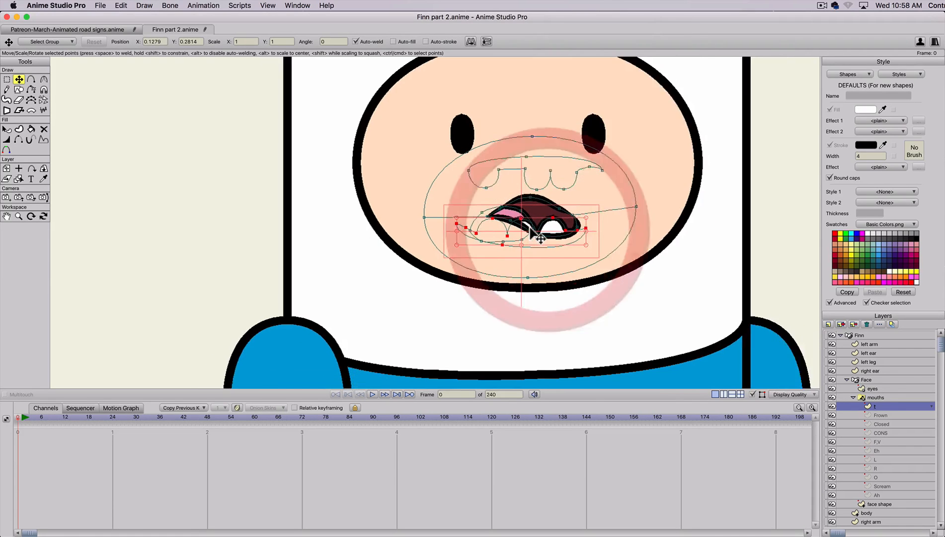
- Rename the lopsided mouth layer as derp
double_click(879, 406)
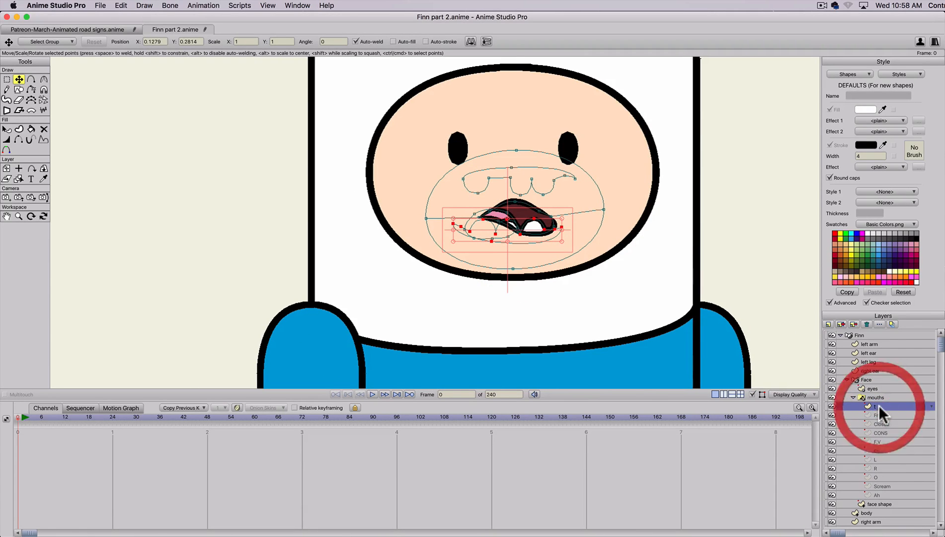
type("derp")
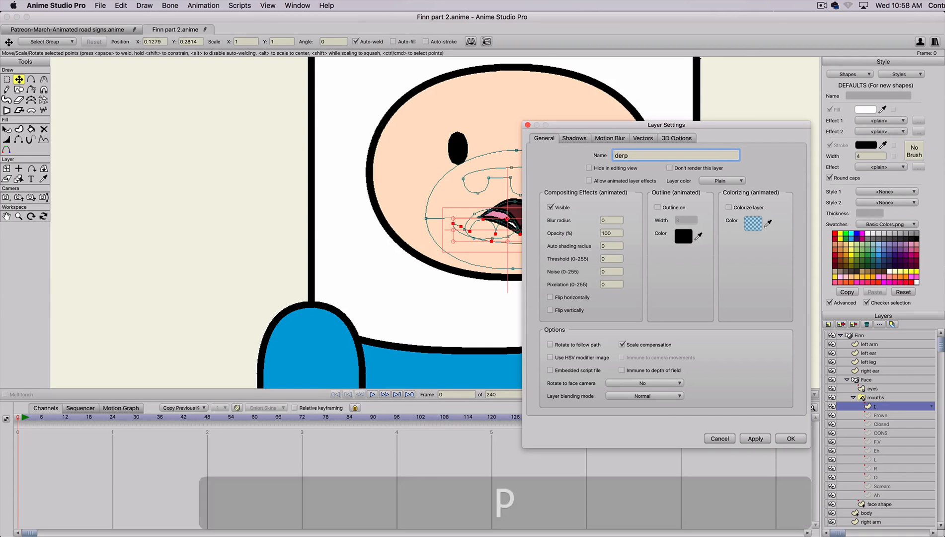
key("Return")
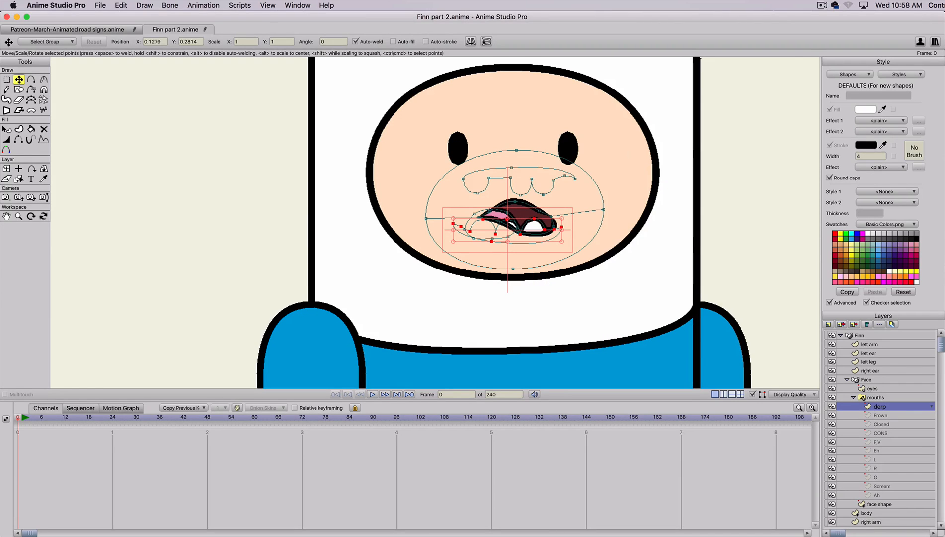
- Move the Closed and CONS layers to the top of the mouths group, with Closed first
scroll(853, 412, "down", 2)
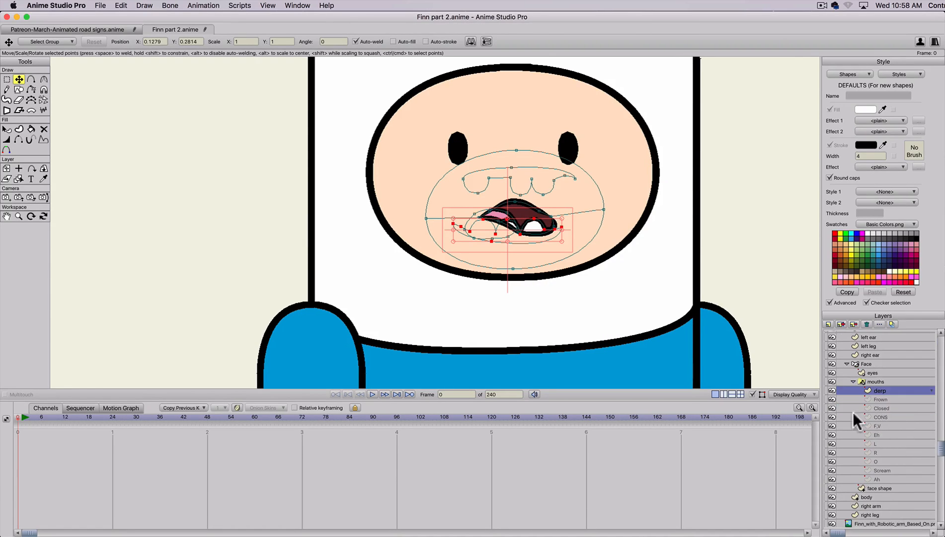
left_click(17, 419)
key("t")
left_click_drag(886, 406, 878, 388)
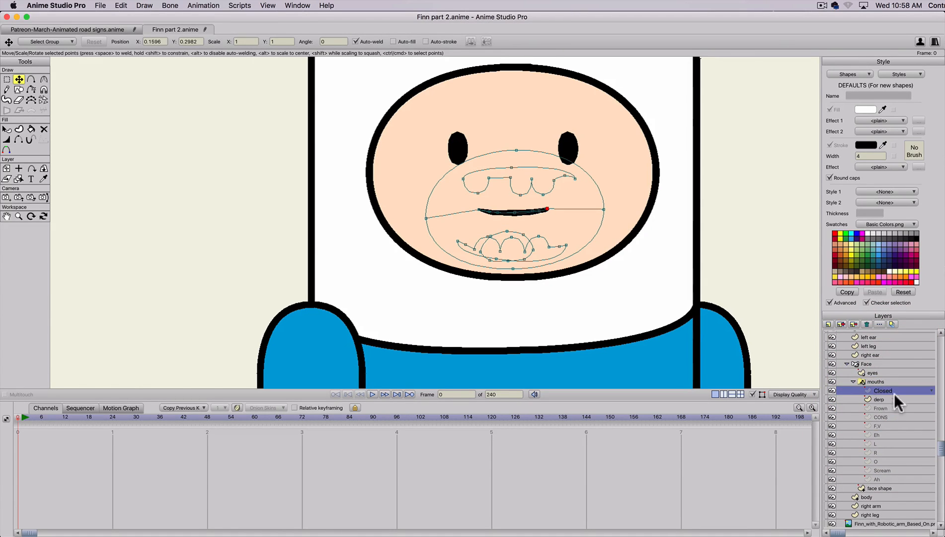
left_click(884, 417)
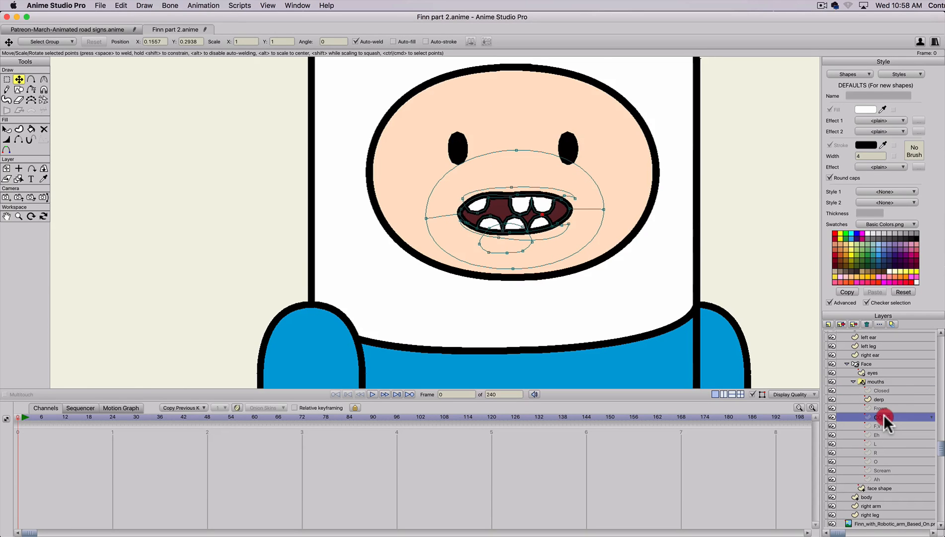
left_click_drag(884, 414, 878, 395)
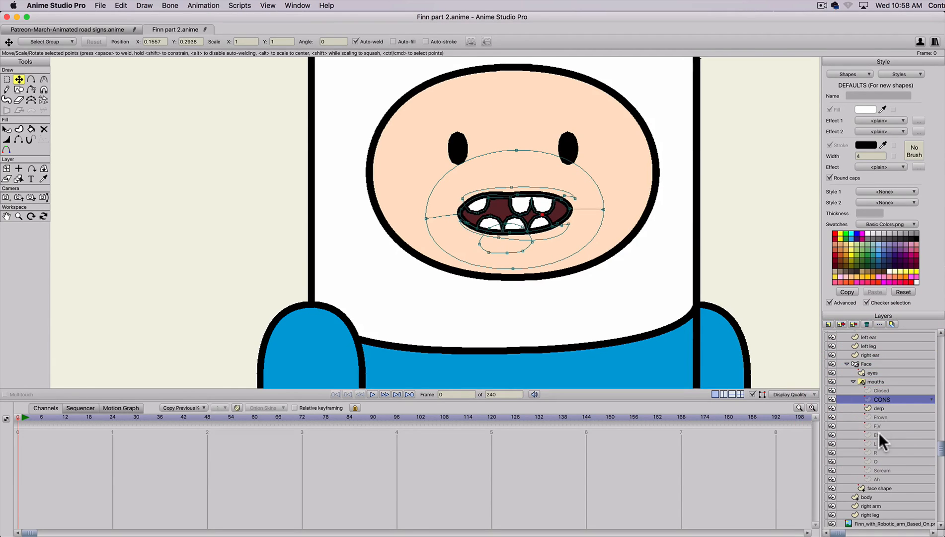
- Reorder the mouth layers below CONS as Eh, Ah, F,V, O, R, L, derp, Frown and Scream
left_click_drag(878, 435, 882, 401)
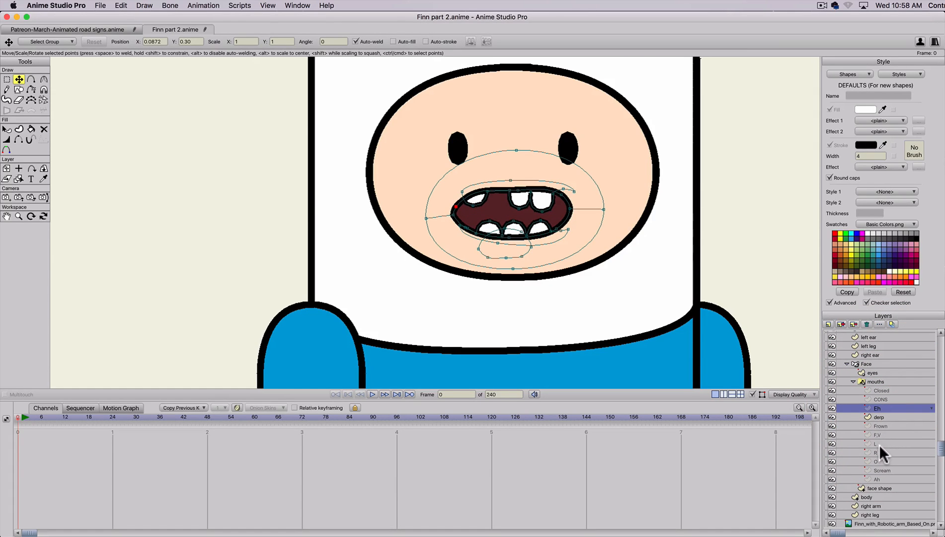
left_click_drag(881, 476, 883, 421)
left_click_drag(879, 468, 881, 429)
left_click_drag(879, 466, 880, 445)
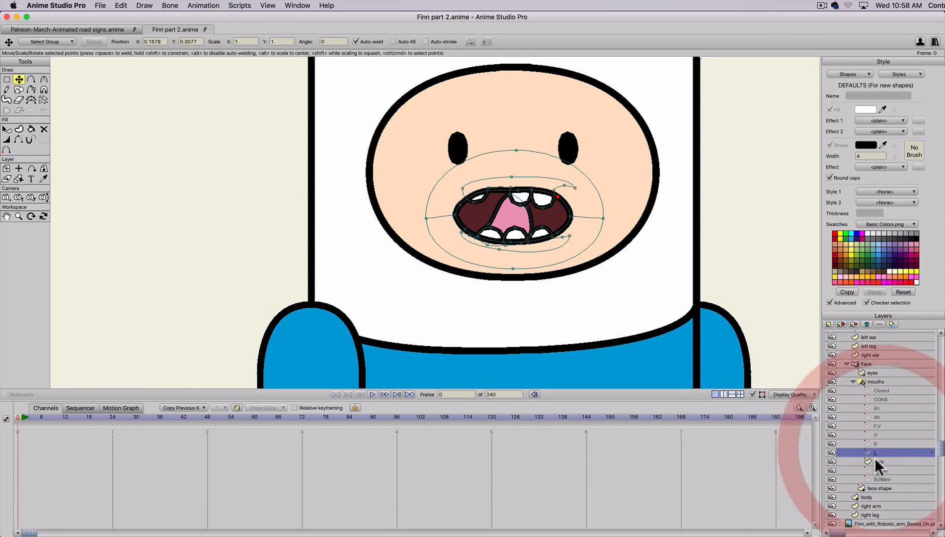
left_click(876, 462)
left_click(880, 470)
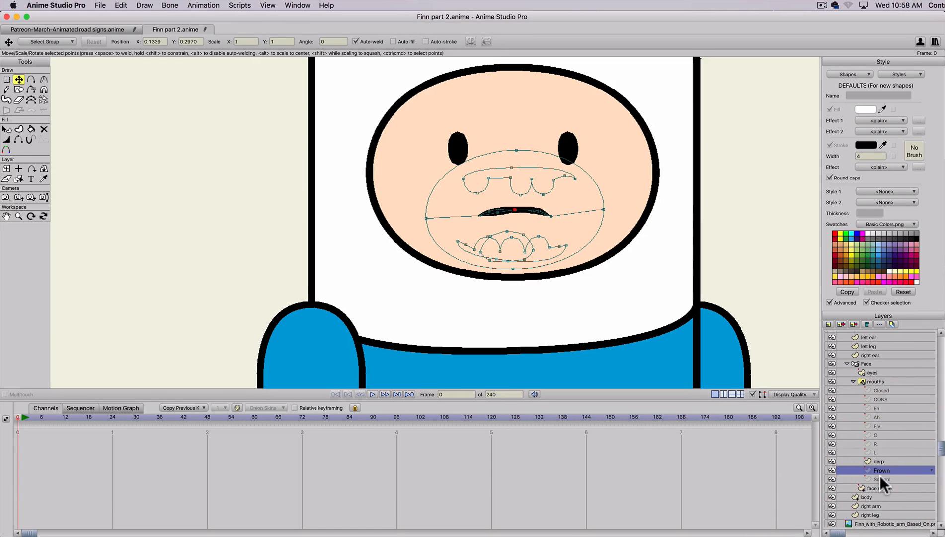
left_click(879, 477)
left_click(876, 468)
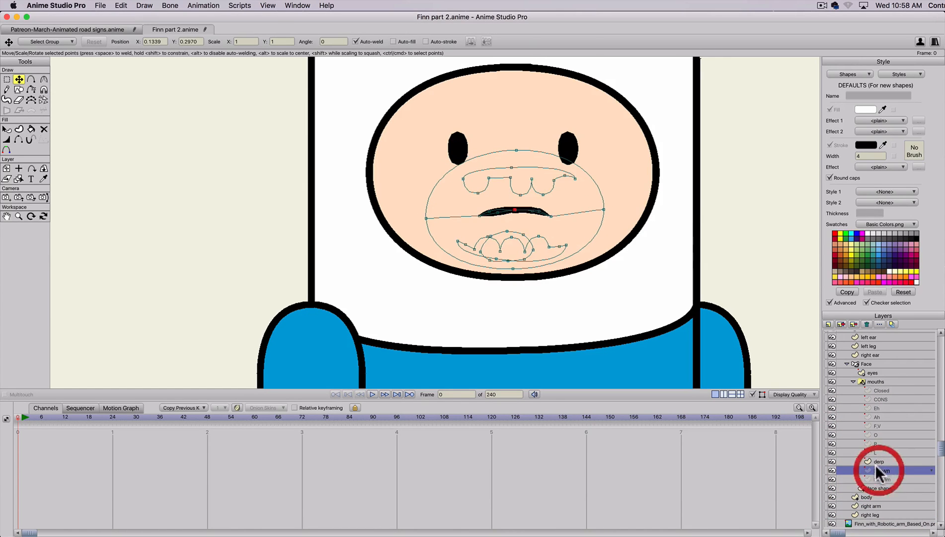
- Collapse the mouths group and select the Face bone layer with the grid turned on
left_click(853, 381)
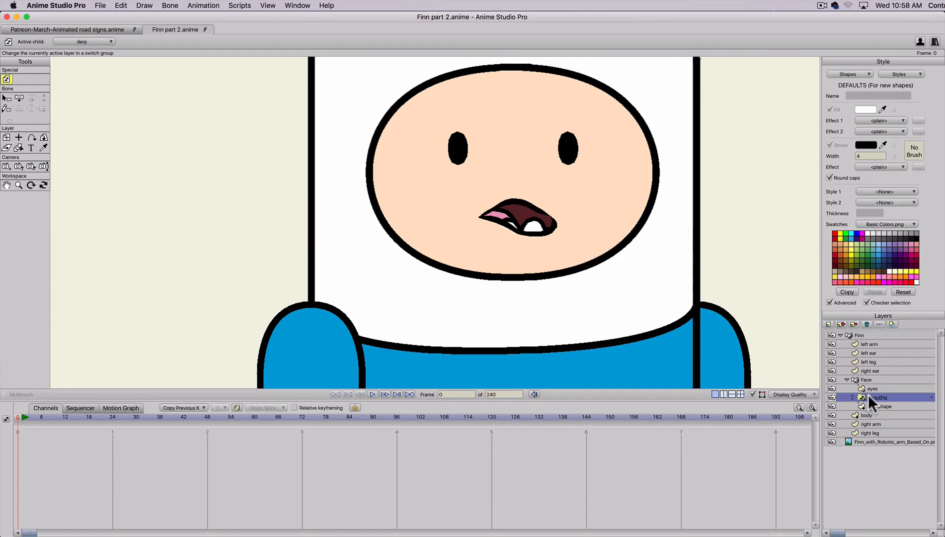
scroll(388, 271, "down", 2)
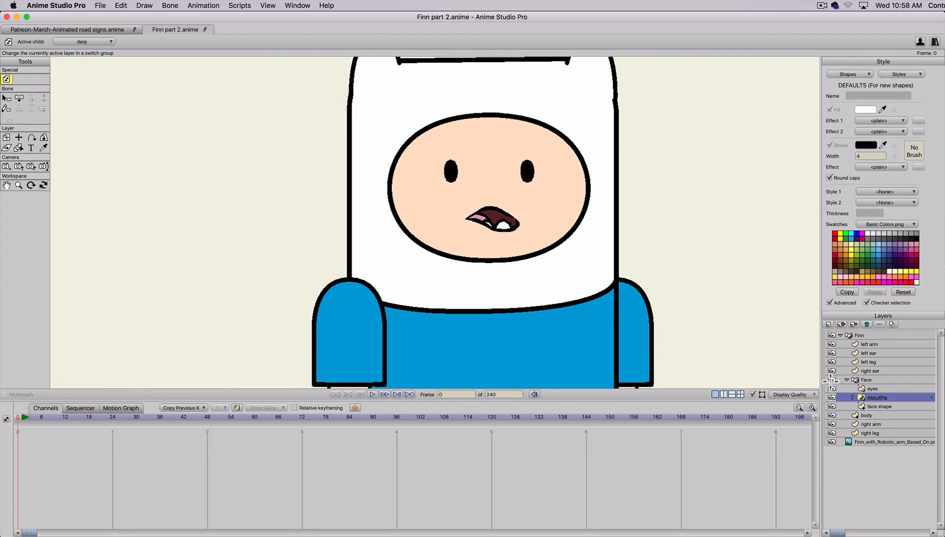
left_click(870, 381)
scroll(658, 213, "down", 5)
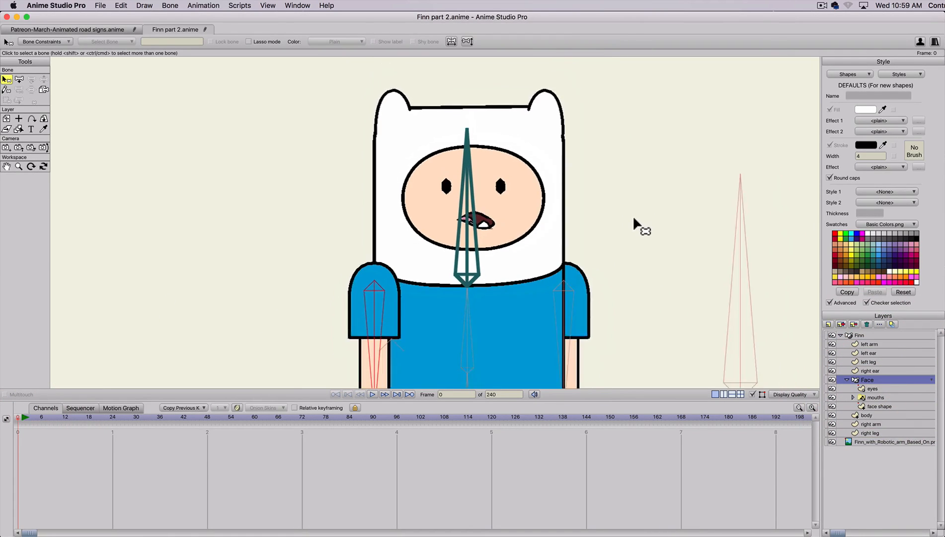
key("space")
left_click_drag(633, 215, 592, 225)
key("super+g")
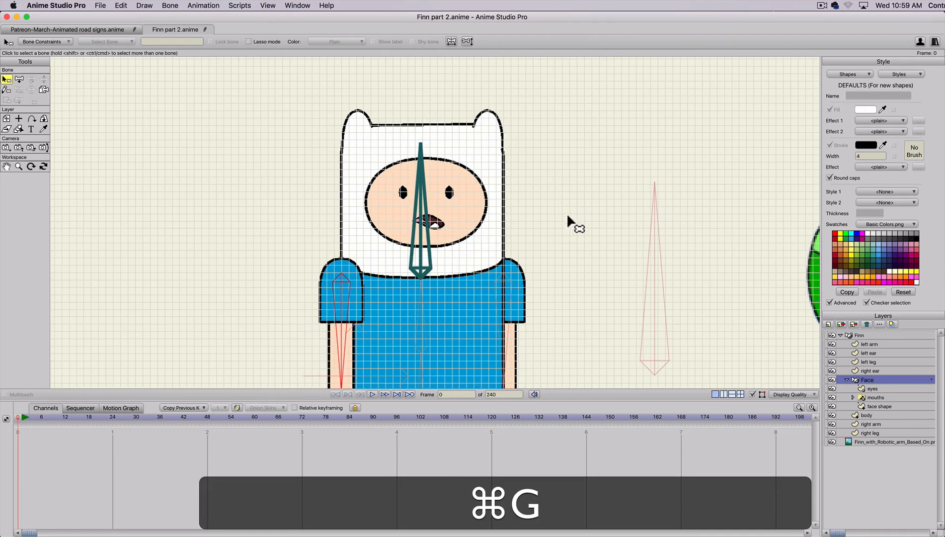
- Draw a vertical control bone in the empty space between Finn and the existing free-standing bone, and set its strength to 0
key("a")
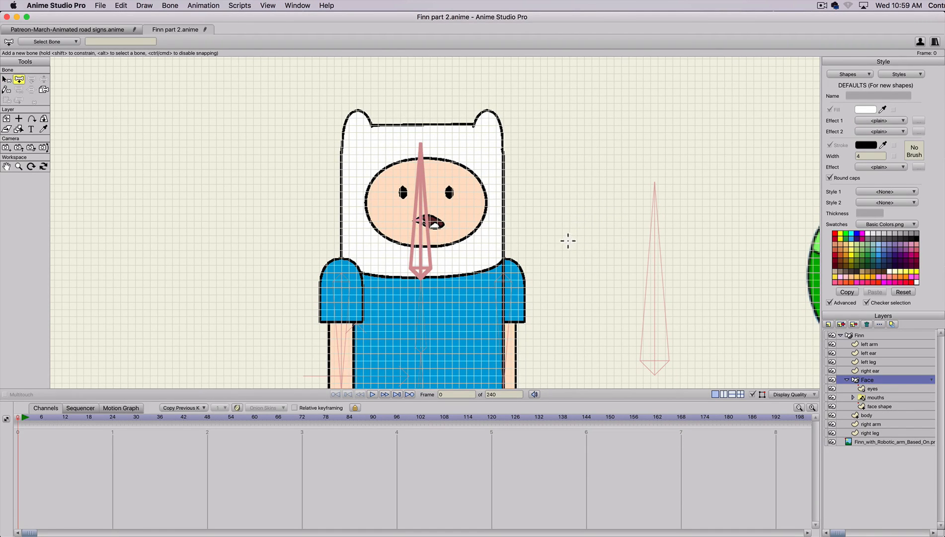
scroll(568, 240, "down", 2)
key("b")
scroll(551, 257, "down", 2)
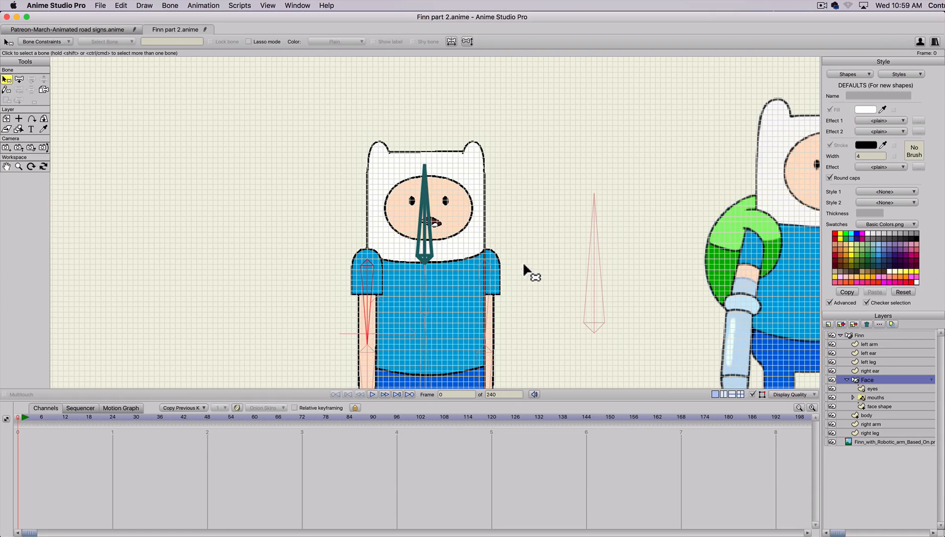
scroll(523, 261, "up", 2)
key("space")
left_click_drag(534, 247, 547, 198)
key("b")
left_click(563, 193)
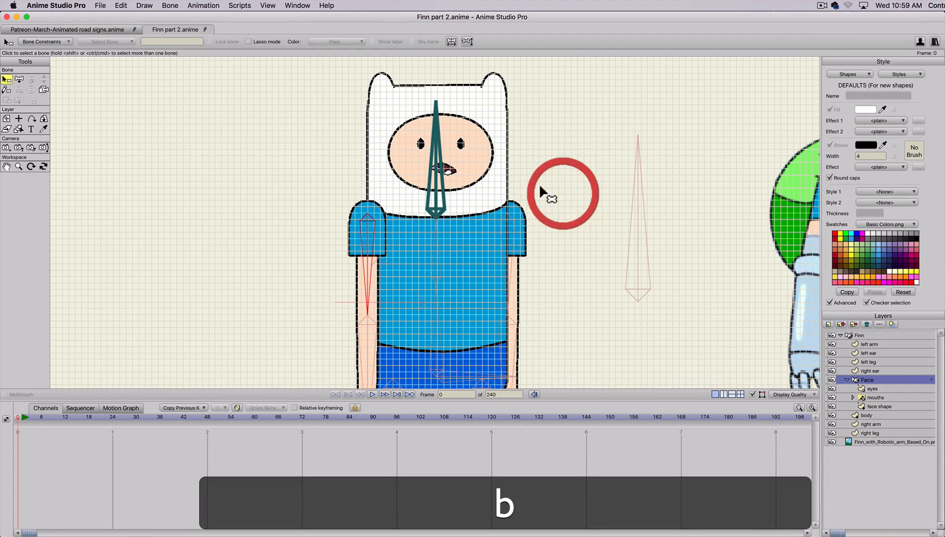
left_click_drag(26, 419, 0, 417)
key("b")
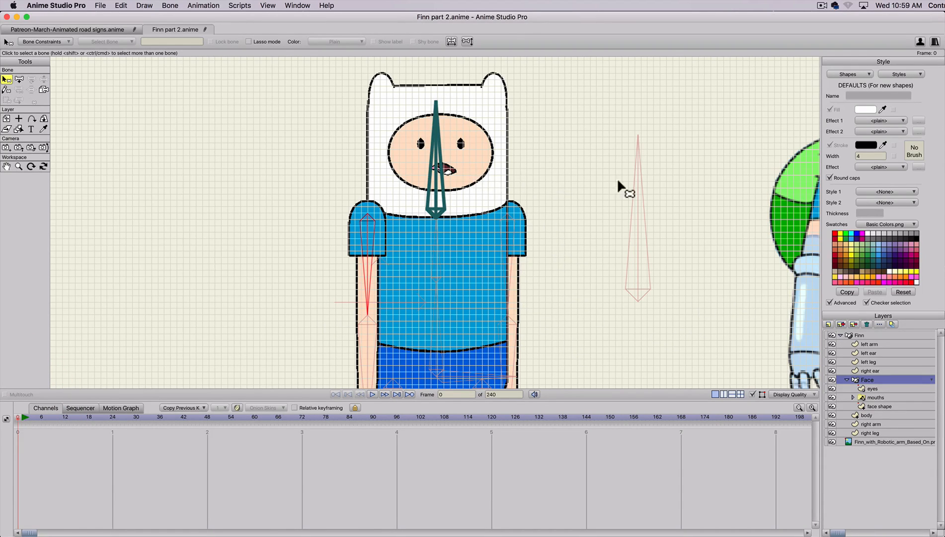
key("a")
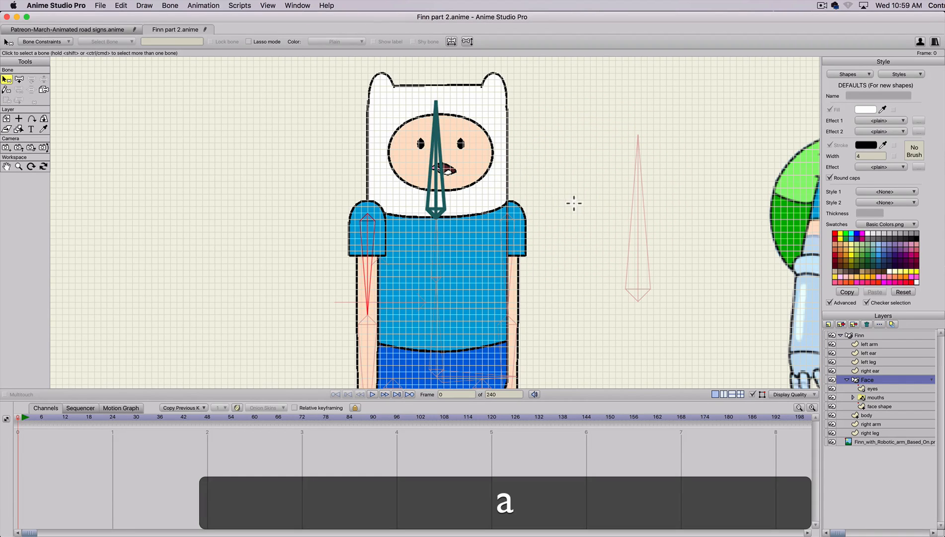
left_click_drag(586, 212, 583, 145)
key("shift")
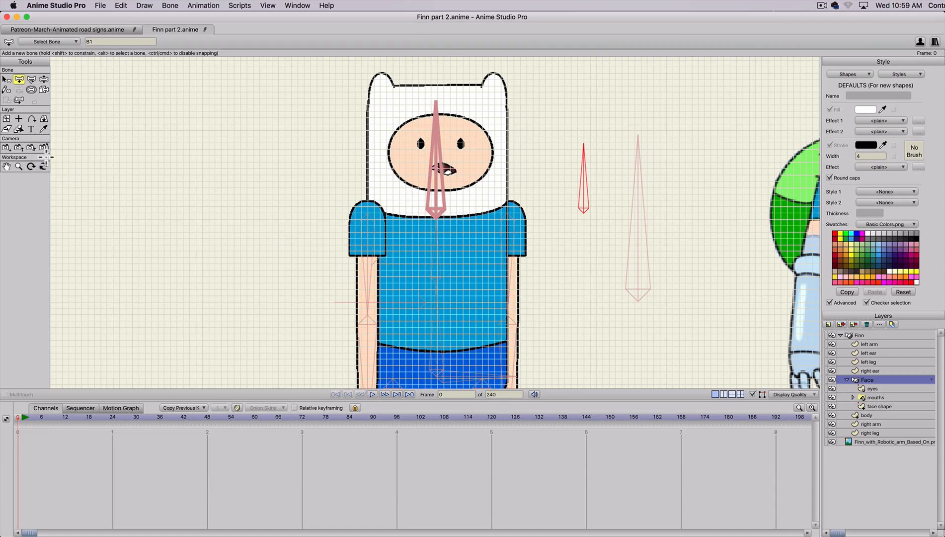
left_click(31, 90)
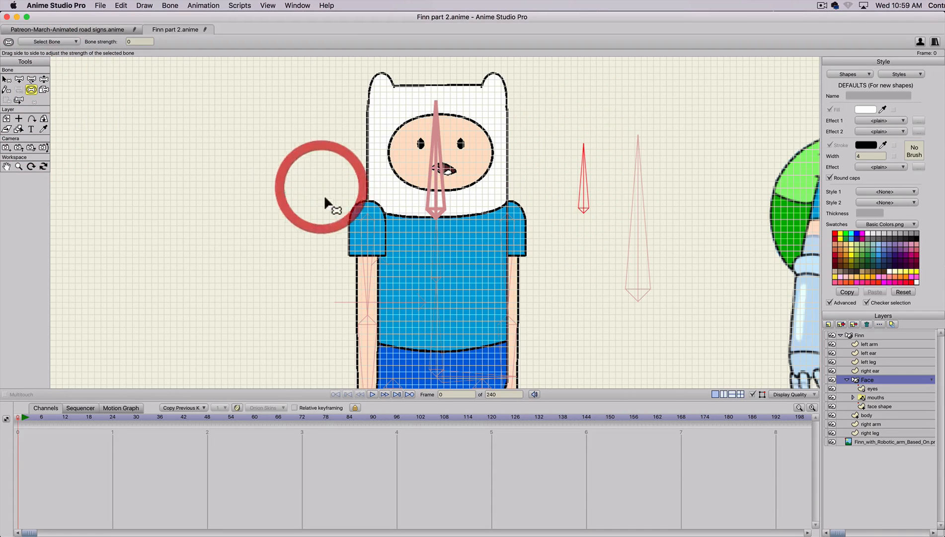
key("b")
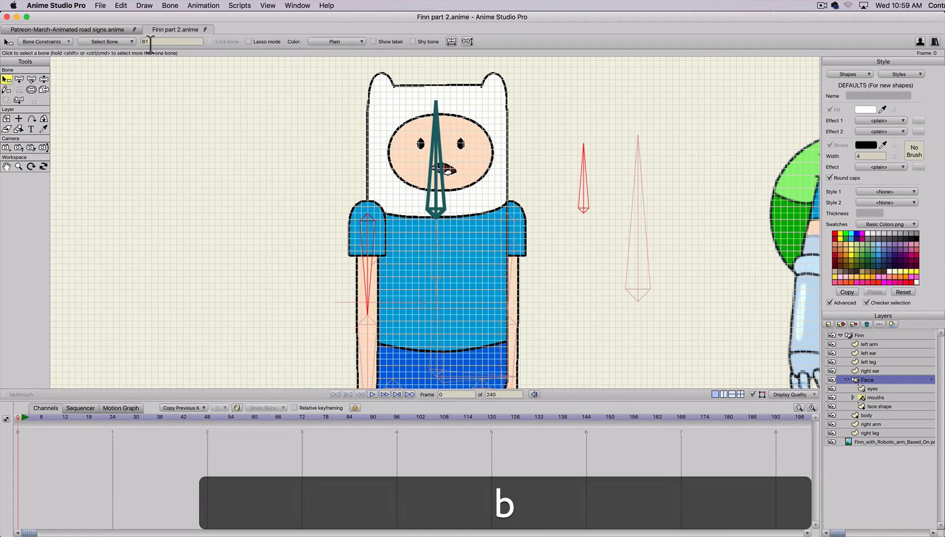
- Name the new control bone mouths
left_click_drag(162, 42, 104, 40)
type("mouths")
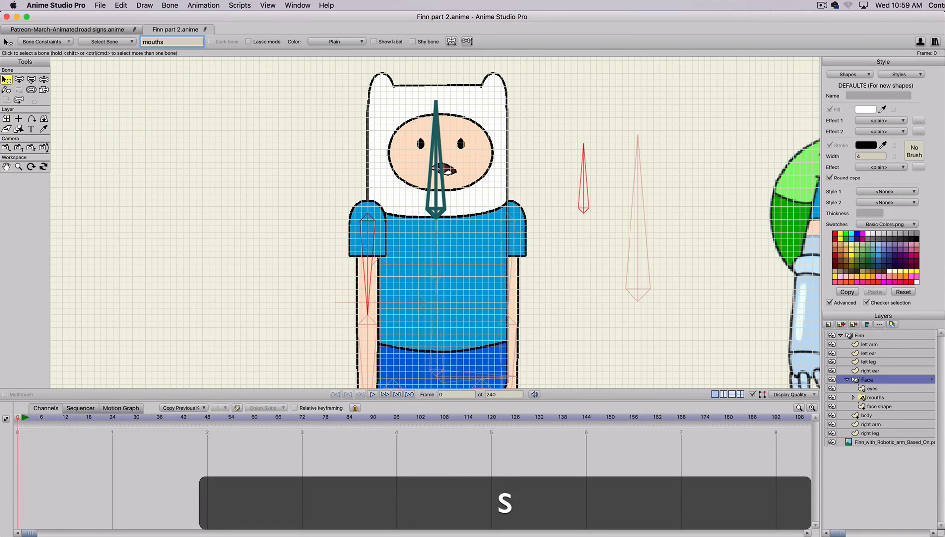
key("Return")
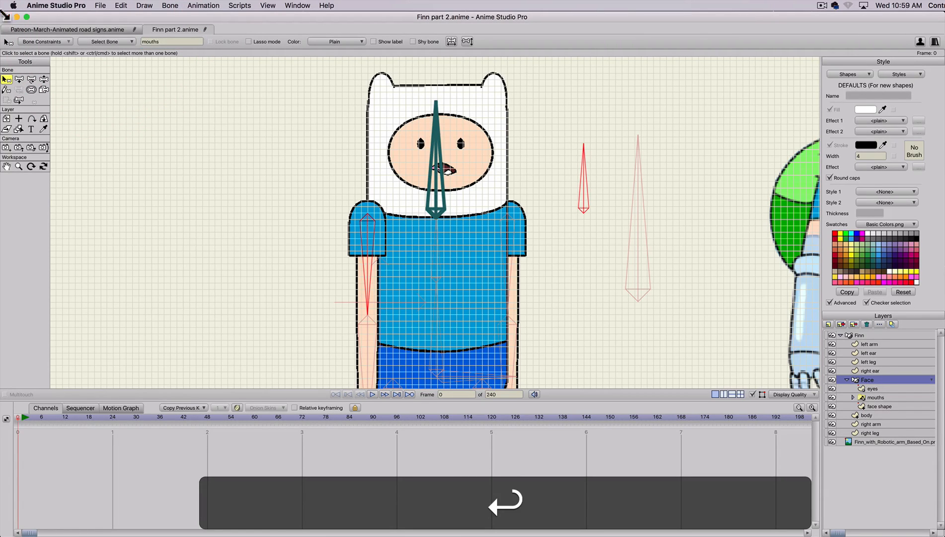
left_click(158, 42)
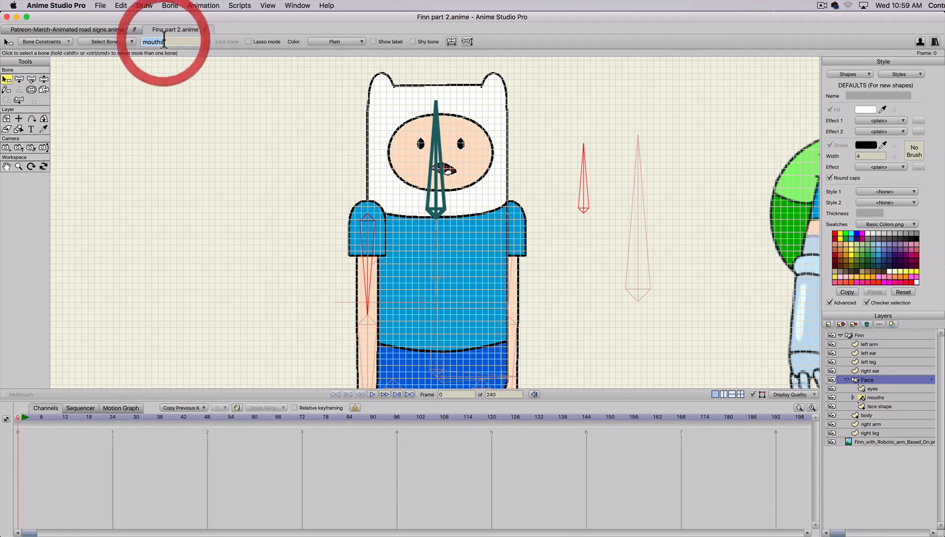
- Show the mouths bone's label and color the bone purple
left_click(373, 40)
left_click(347, 41)
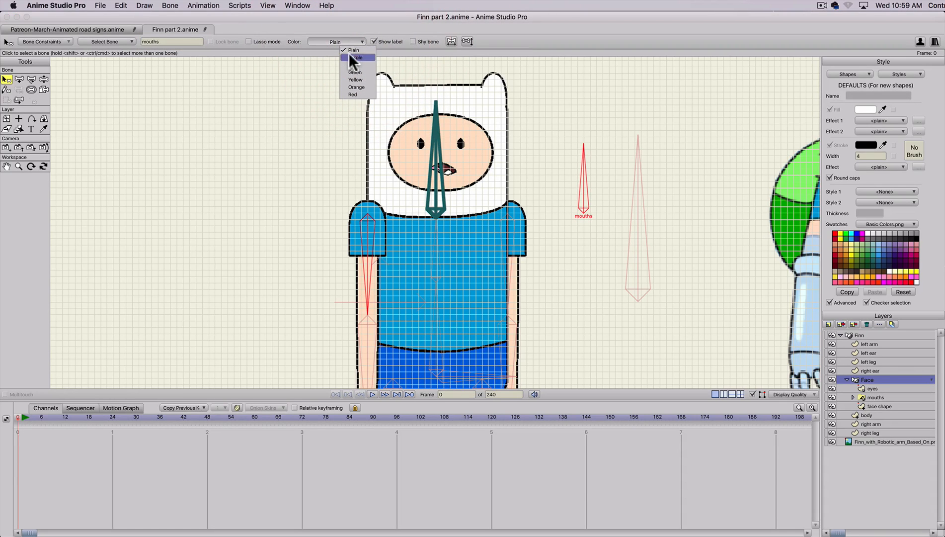
left_click(351, 57)
scroll(556, 211, "down", 2)
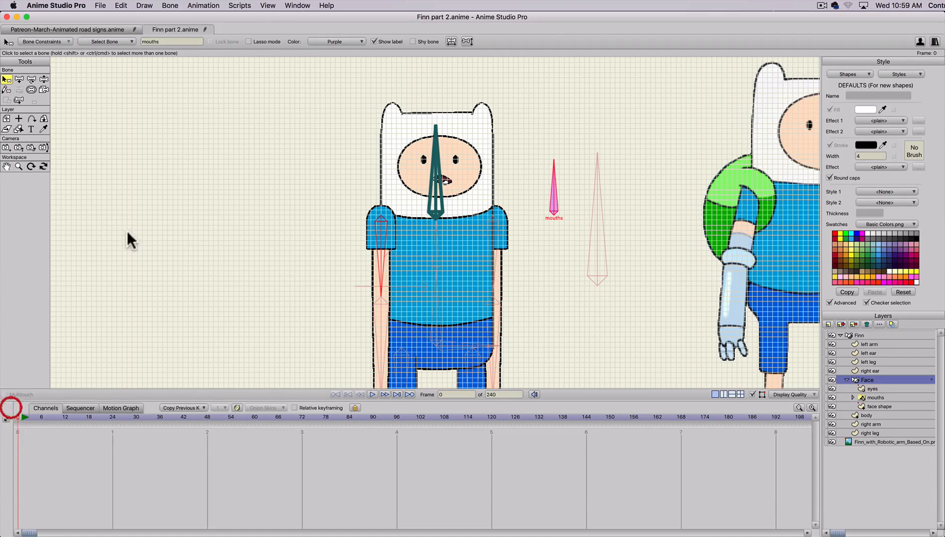
- Create a new action named mouths for the control bone on the Face layer
left_click(288, 6)
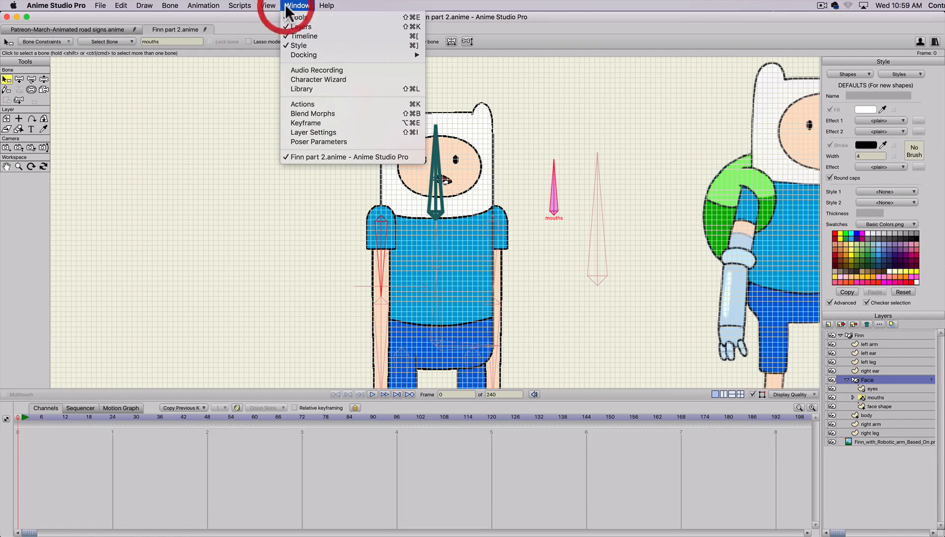
left_click(307, 104)
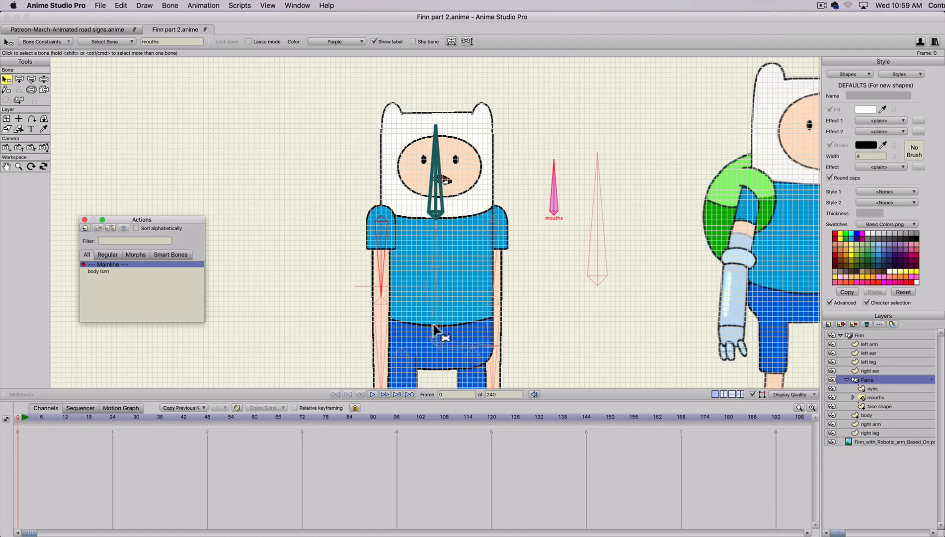
left_click(84, 229)
type("m")
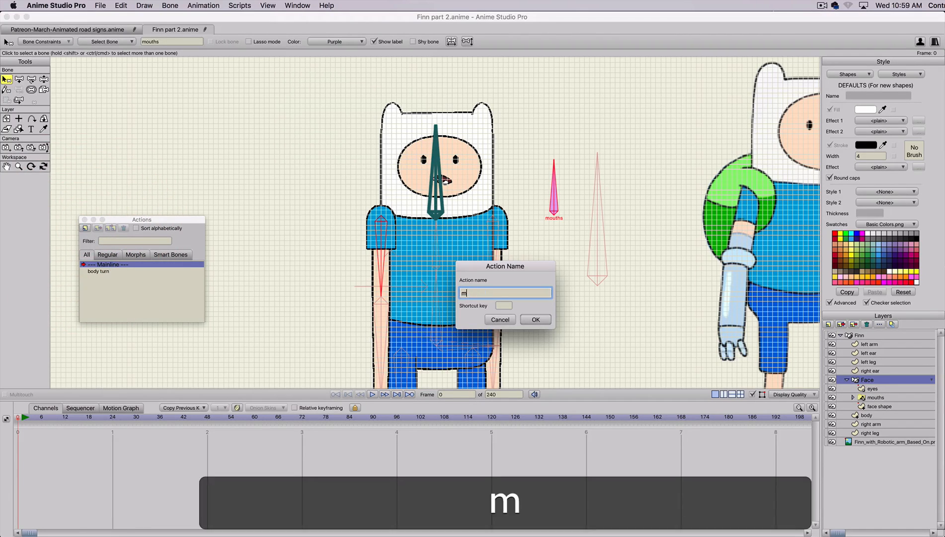
type("ouths")
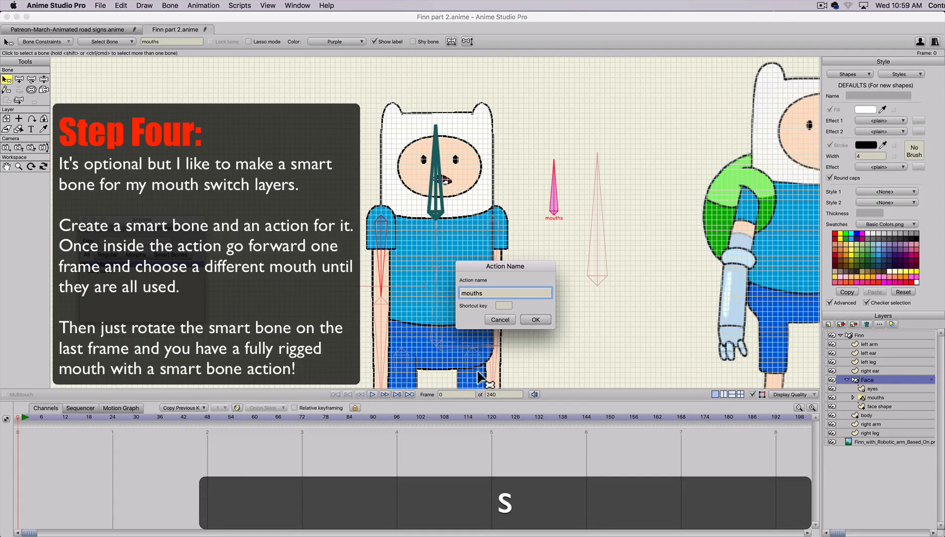
left_click(534, 318)
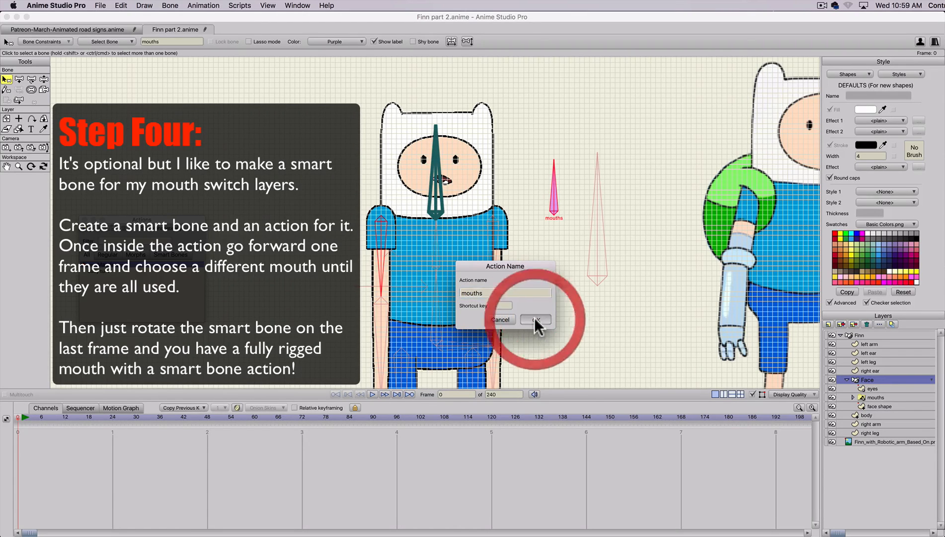
- Set the mouths switch layer to Closed at frame 0 of the mouths action, and go to frame 1
left_click(873, 397)
left_click(880, 400)
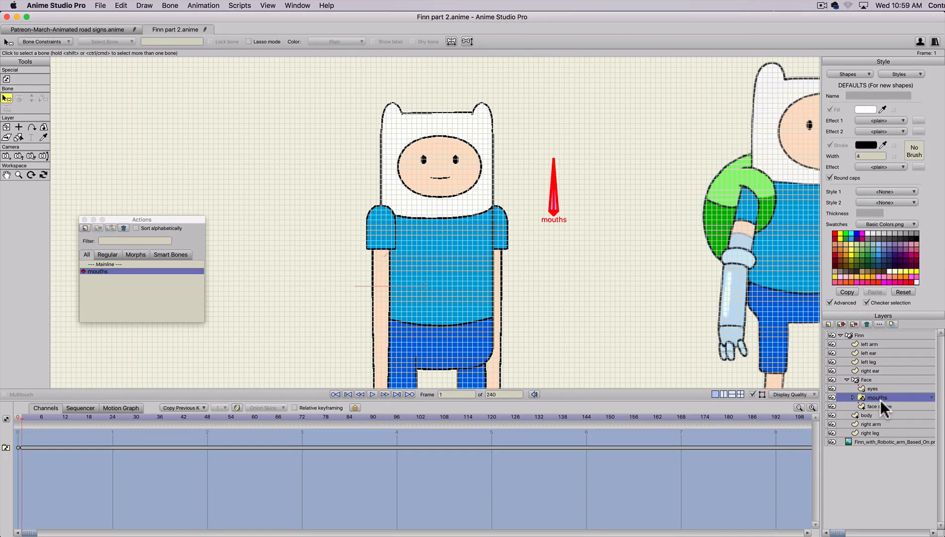
left_click(14, 418)
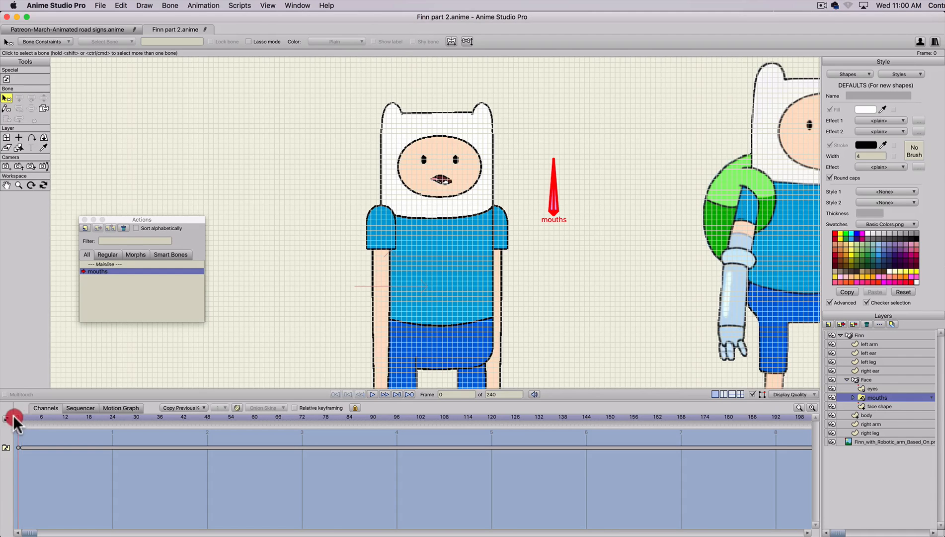
right_click(870, 394)
left_click(879, 399)
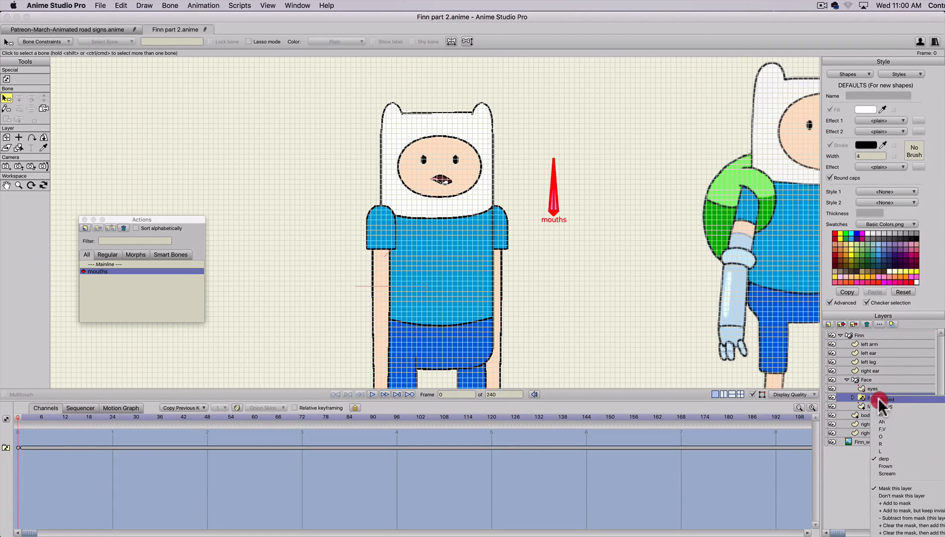
left_click(23, 415)
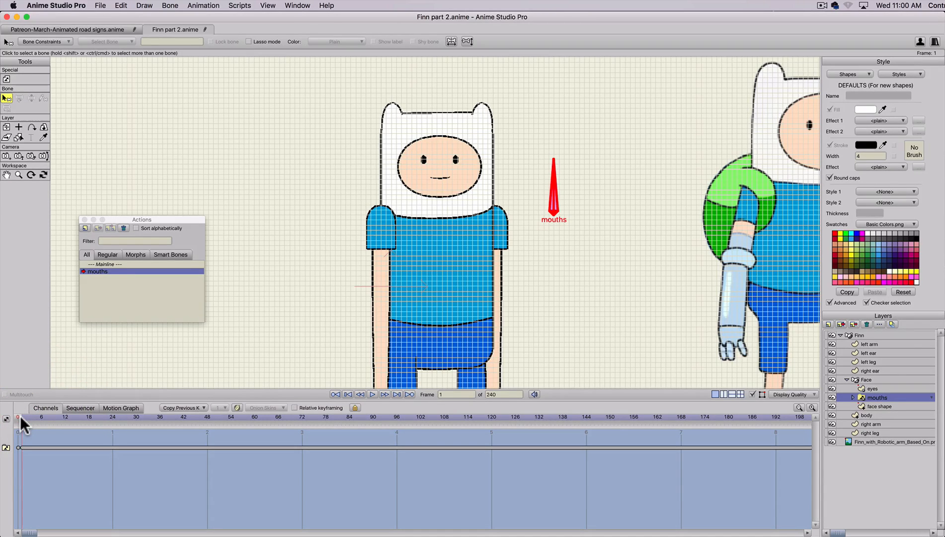
- In the mouths action, switch the mouth to CONS at frame 2 and to Eh at frame 3
key("Right")
right_click(882, 395)
left_click(885, 410)
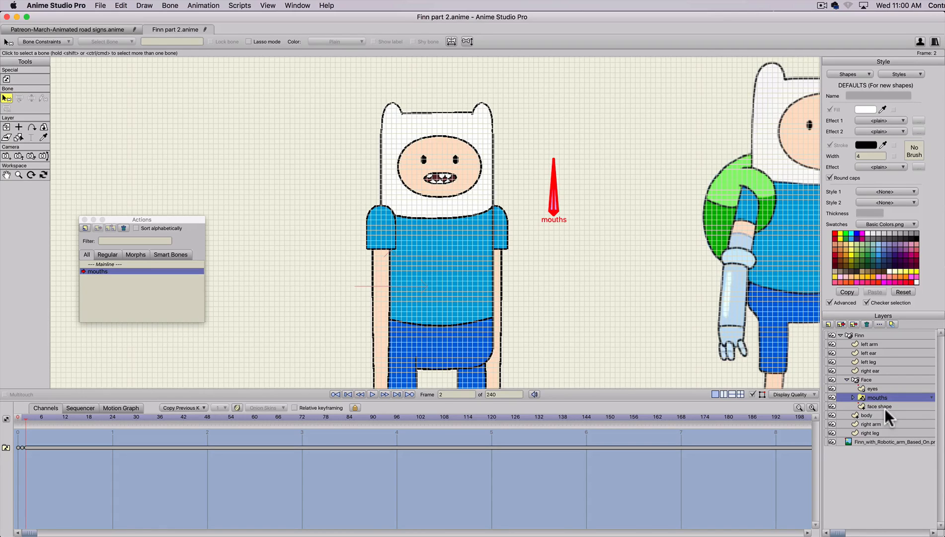
key("Right")
right_click(884, 395)
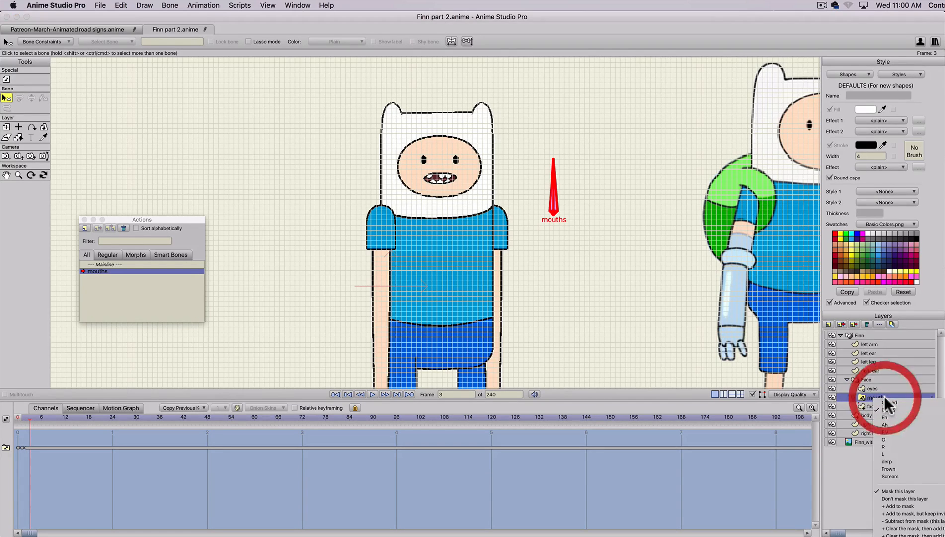
left_click(886, 414)
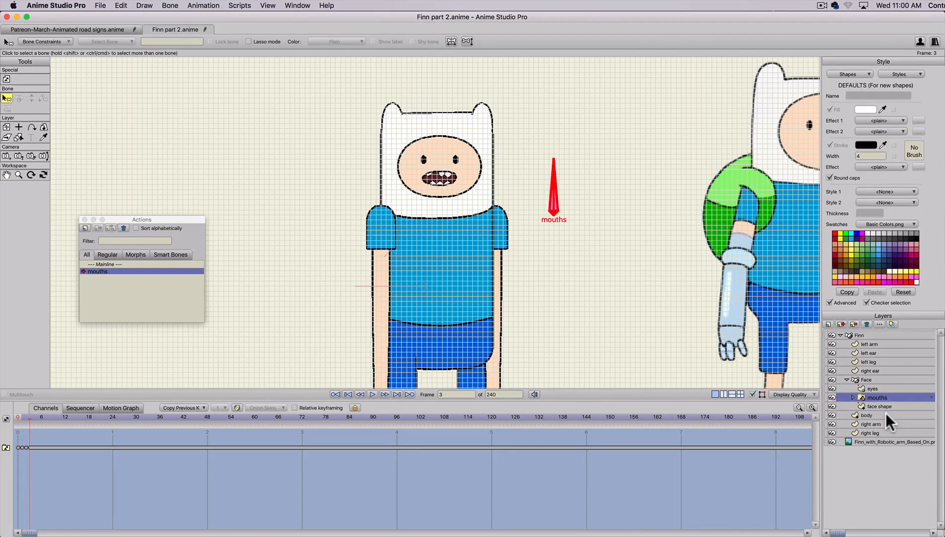
- Switch the mouths layer to Ah at frame 4 and to F,V at frame 5 of the action
key("Right")
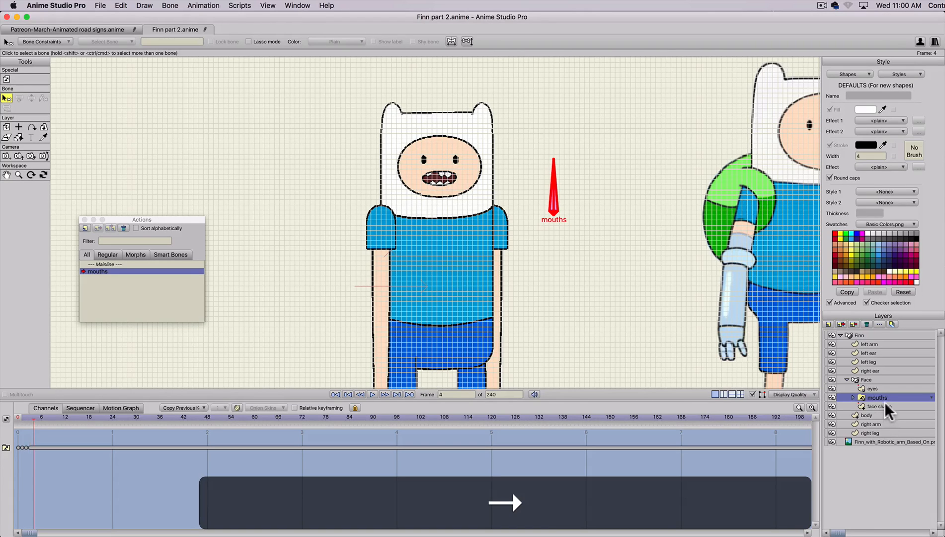
right_click(884, 397)
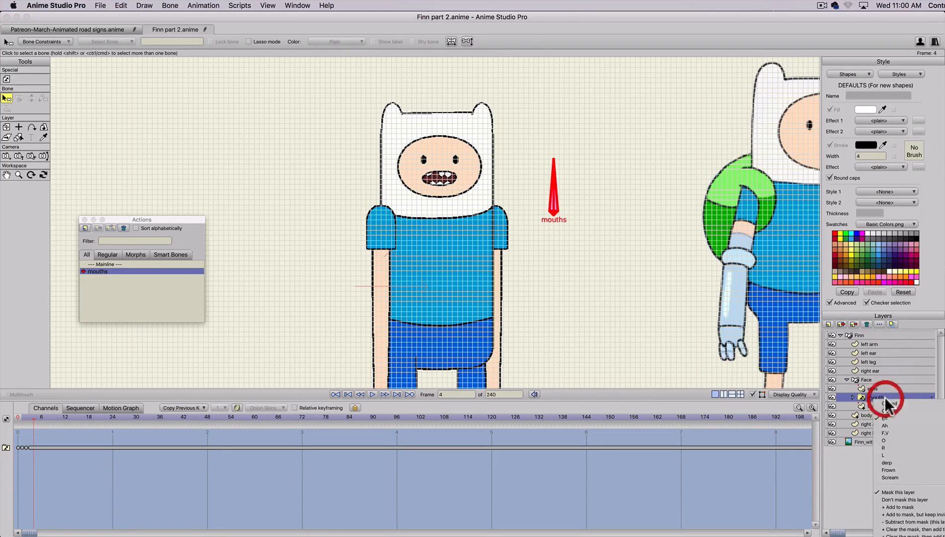
left_click(886, 422)
key("Right")
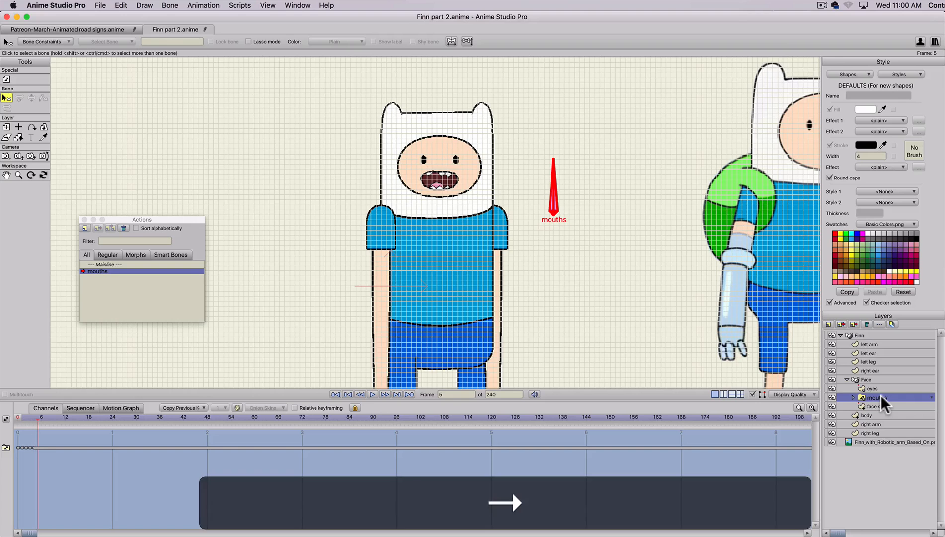
right_click(883, 397)
left_click(887, 440)
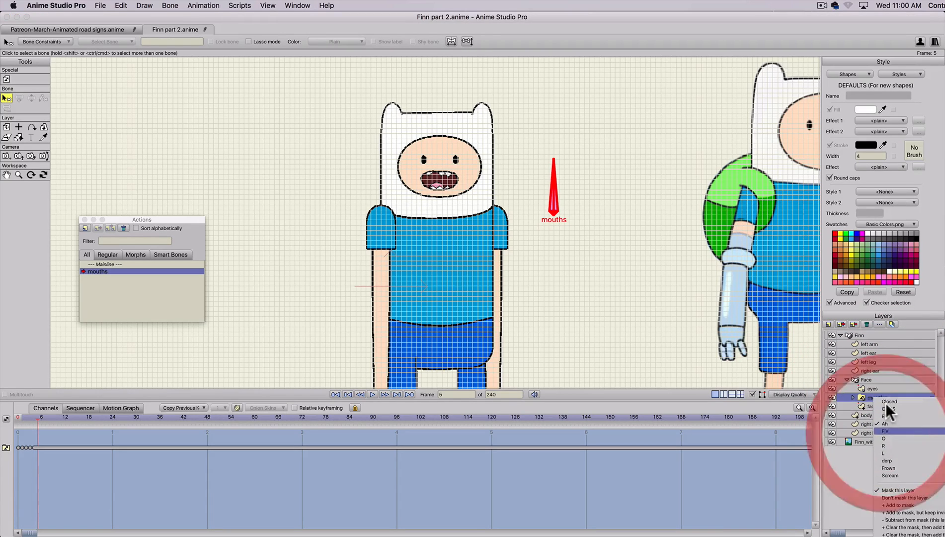
- Switch the mouths layer to O at frame 6 and to R at frame 7 of the action
key("Right")
right_click(881, 397)
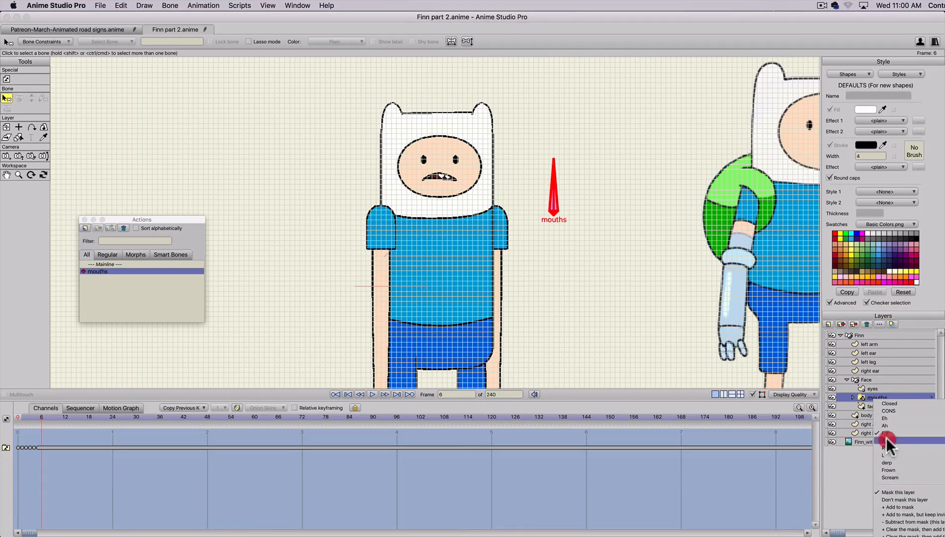
left_click(880, 406)
key("Right")
key("Right")
right_click(880, 398)
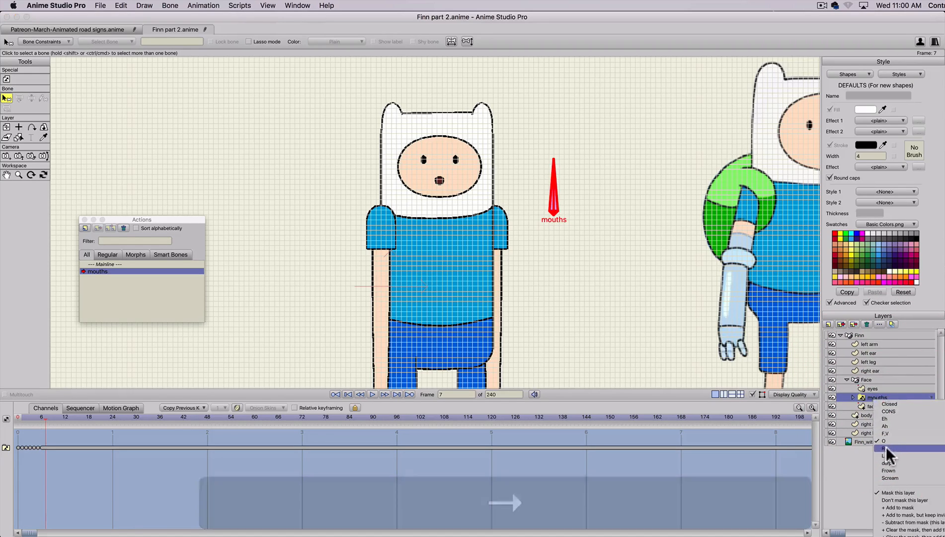
left_click(886, 447)
- Switch the mouths layer to L at frame 8 and to derp at frame 9 of the action
key("Right")
right_click(882, 396)
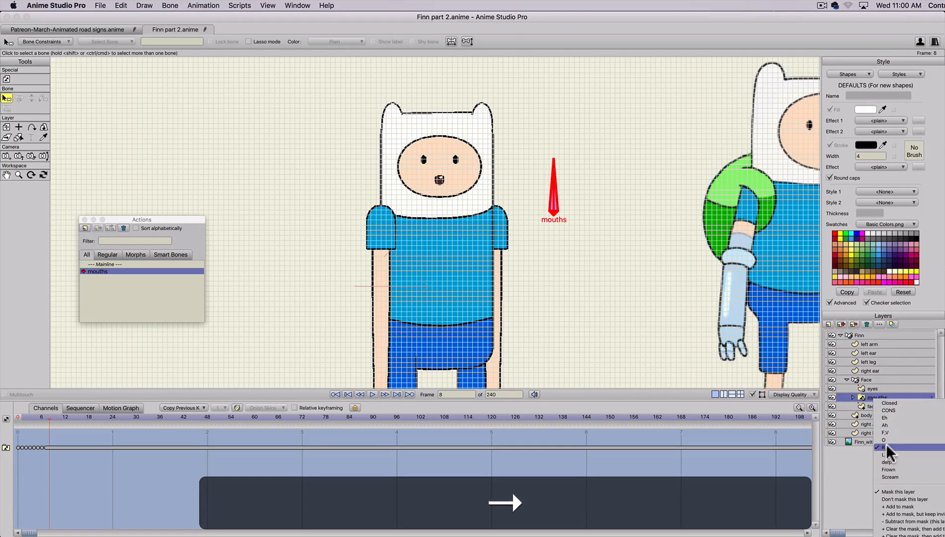
left_click(886, 448)
right_click(881, 396)
left_click(883, 395)
key("Right")
right_click(883, 394)
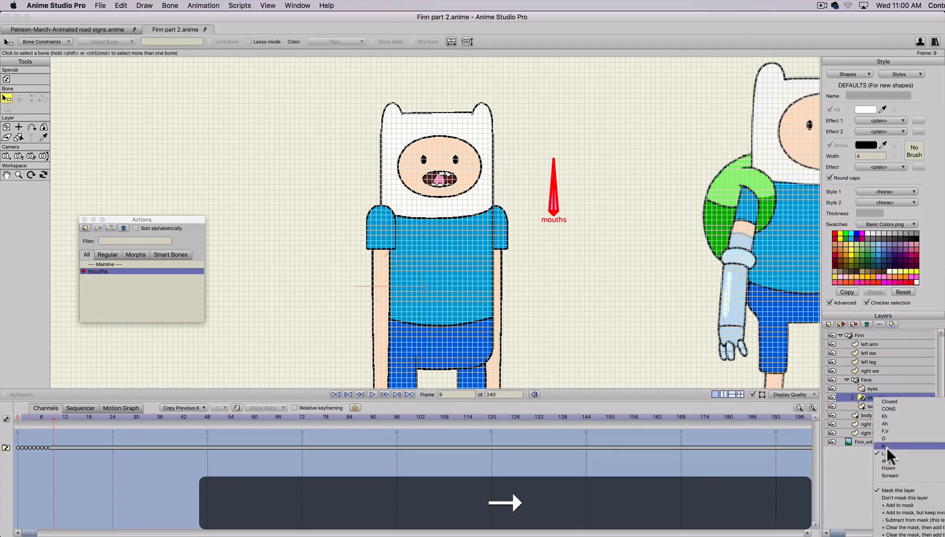
left_click(887, 456)
- Switch the mouths layer to Frown at frame 10 and to Scream at frame 11 of the action
key("Right")
right_click(886, 396)
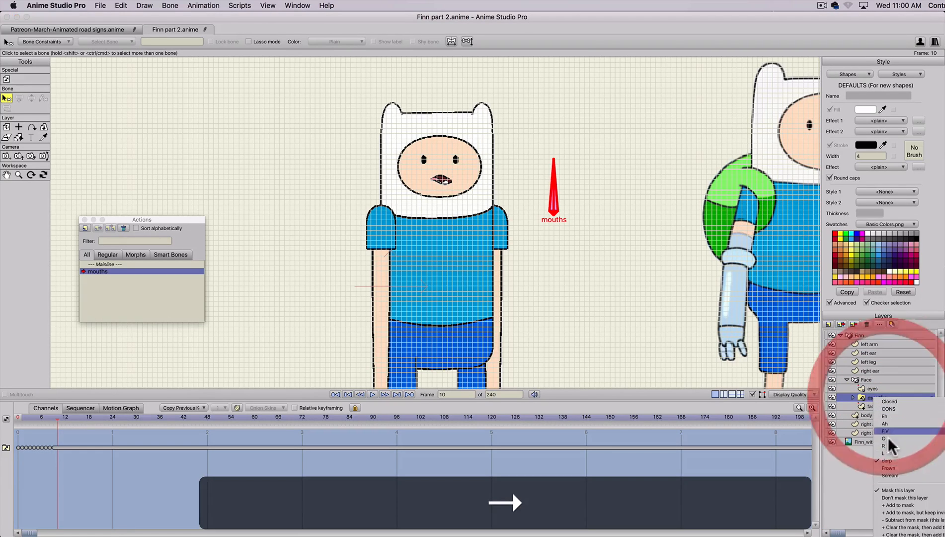
left_click(888, 468)
key("Right")
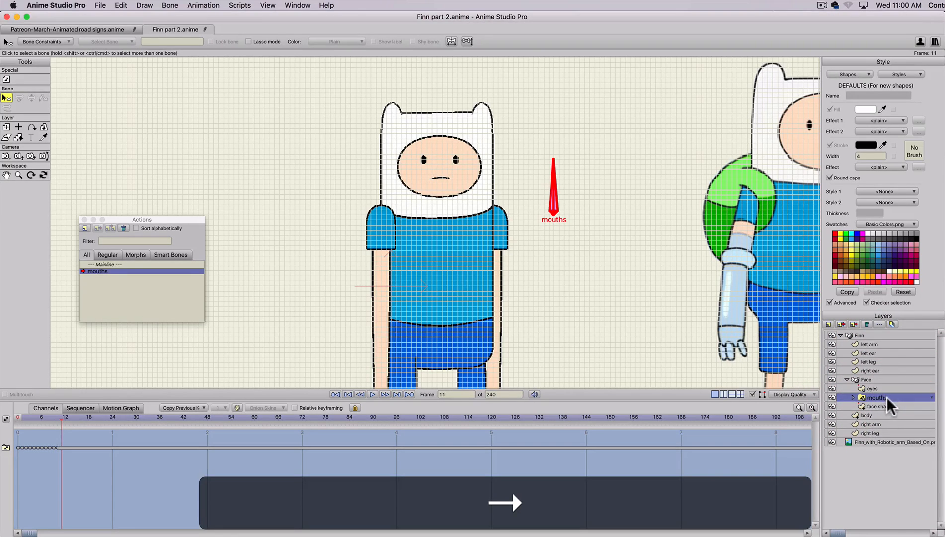
right_click(888, 396)
left_click(889, 477)
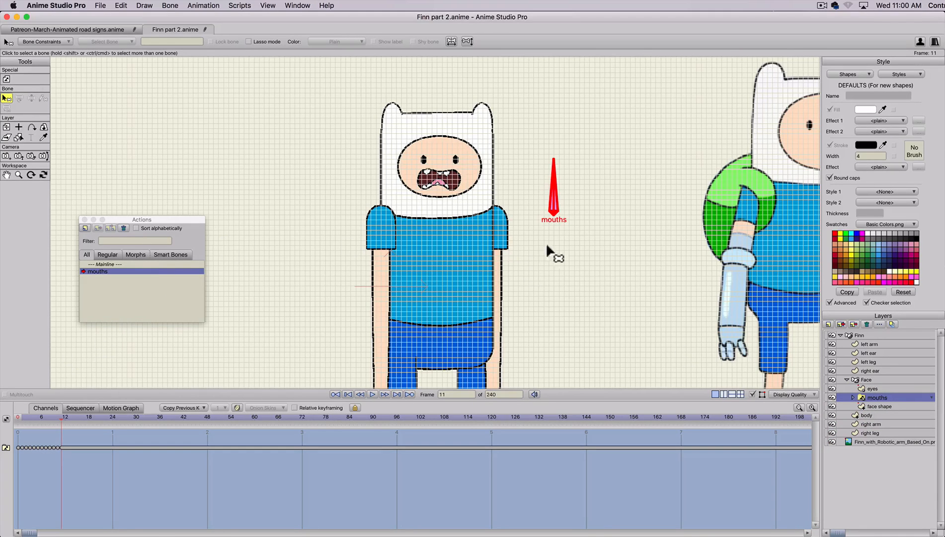
- On the Face layer, rotate the mouths bone at frame 11 of the action until it points straight down at -90 degrees
left_click(870, 379)
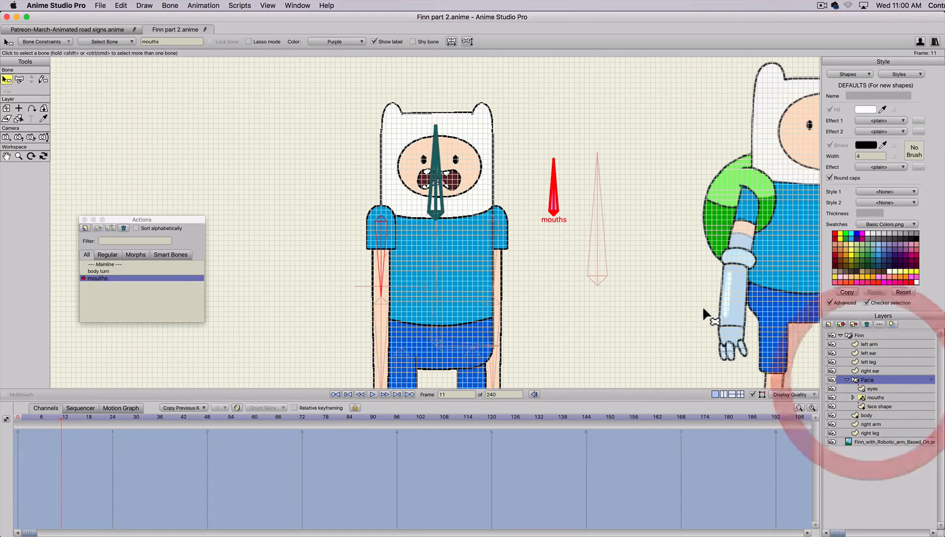
key("t")
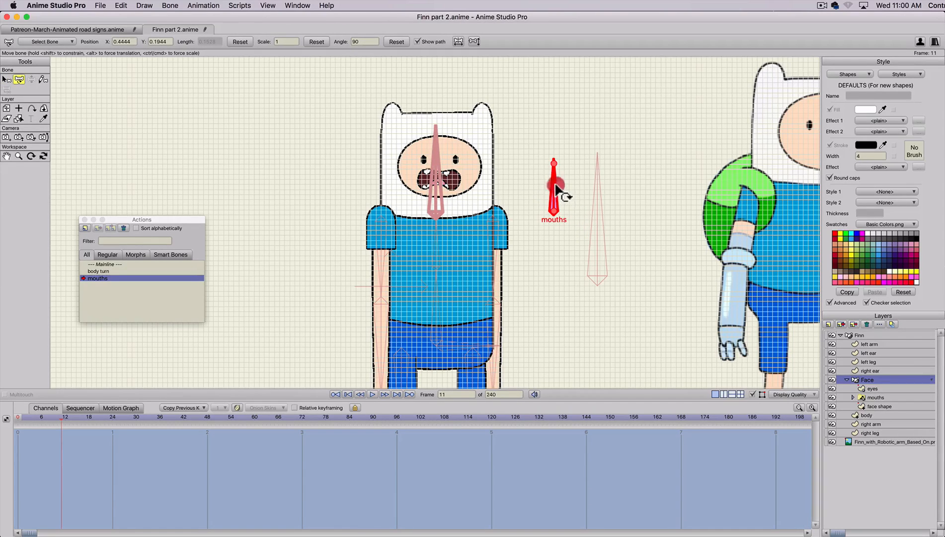
left_click_drag(557, 189, 560, 281)
key("shift")
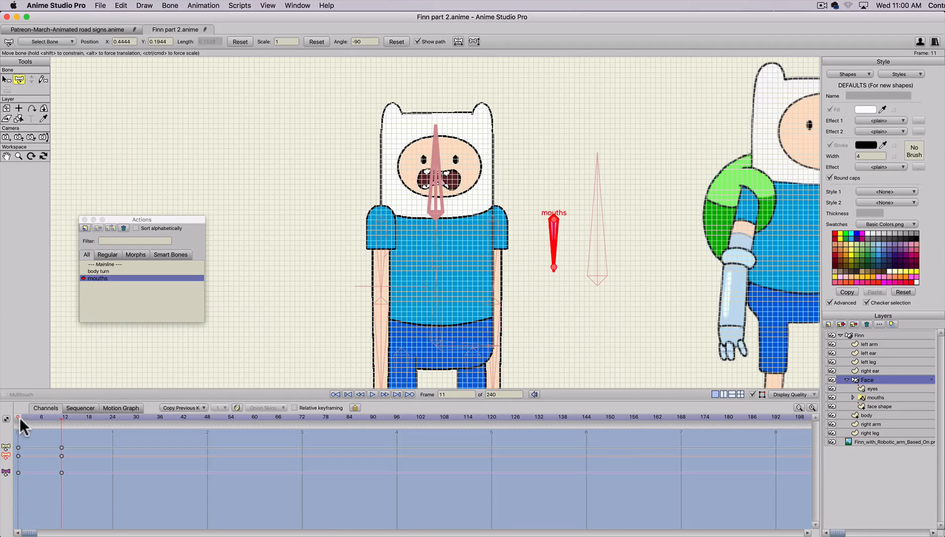
- Return to frame 0 of the Mainline timeline and turn off the grid
mouse_move(19, 418)
left_mouse_down()
mouse_move(76, 414)
mouse_move(8, 414)
mouse_move(57, 422)
mouse_move(1, 424)
mouse_move(10, 415)
left_mouse_up()
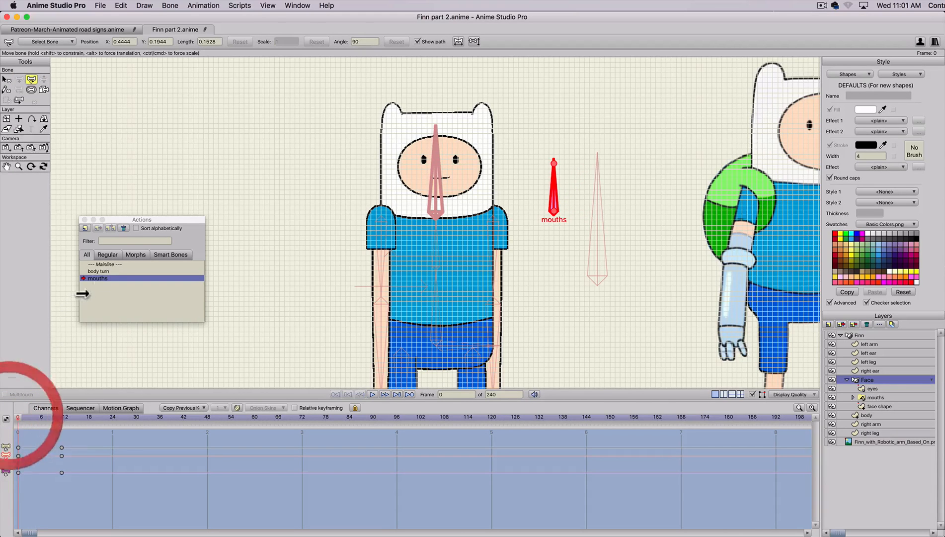
left_click(105, 262)
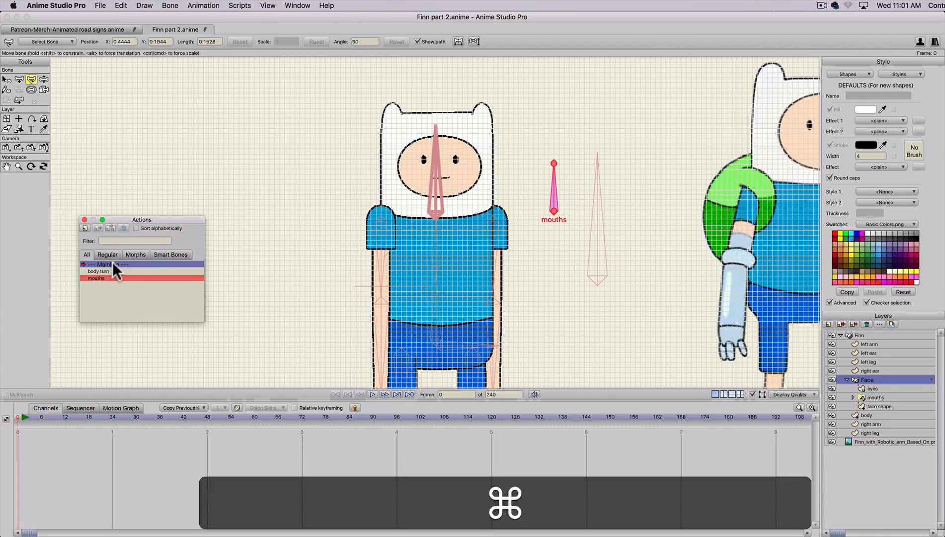
key("super+g")
scroll(454, 217, "down", 2)
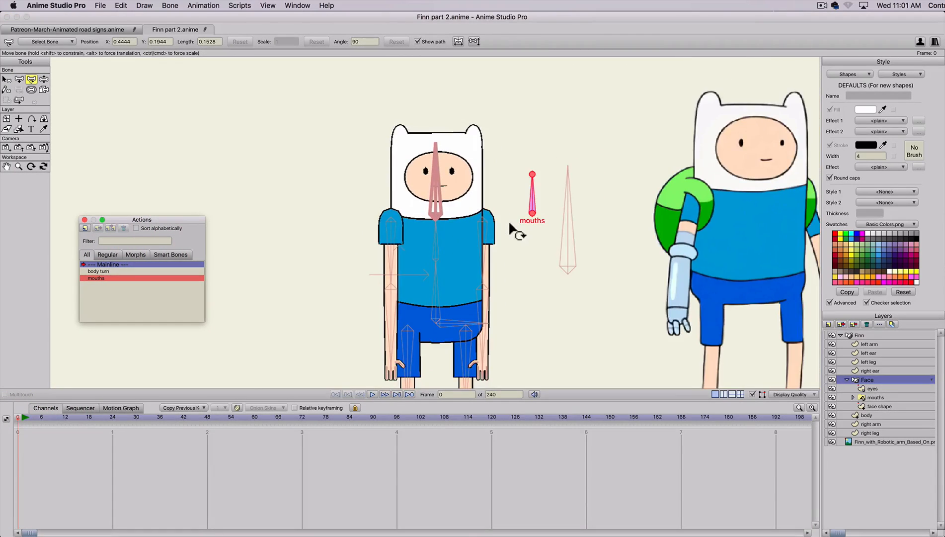
- Test the mouth changes by rotating the mouths bone at frame 4, and delete the resulting test keyframes
left_click(33, 416)
key("t")
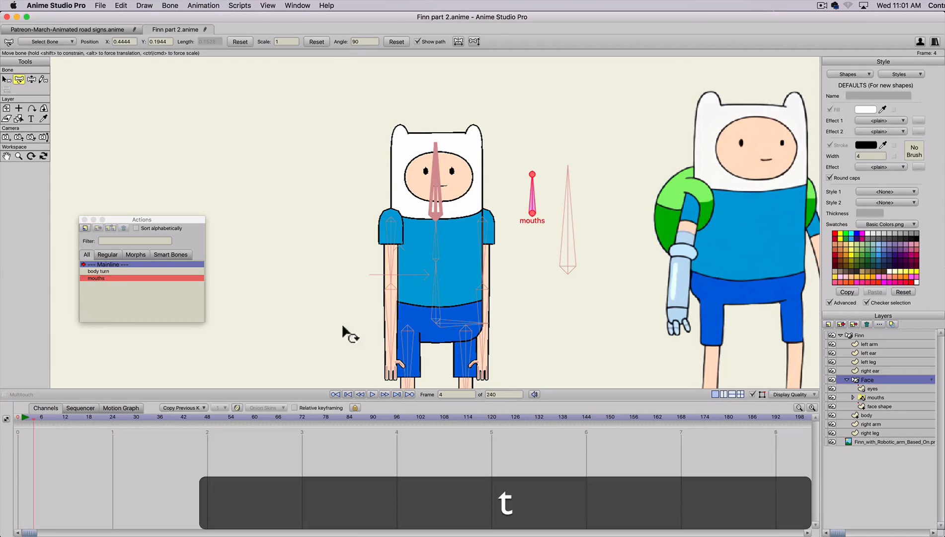
mouse_move(536, 199)
left_mouse_down()
mouse_move(569, 218)
mouse_move(553, 211)
mouse_move(553, 194)
mouse_move(554, 204)
left_mouse_up()
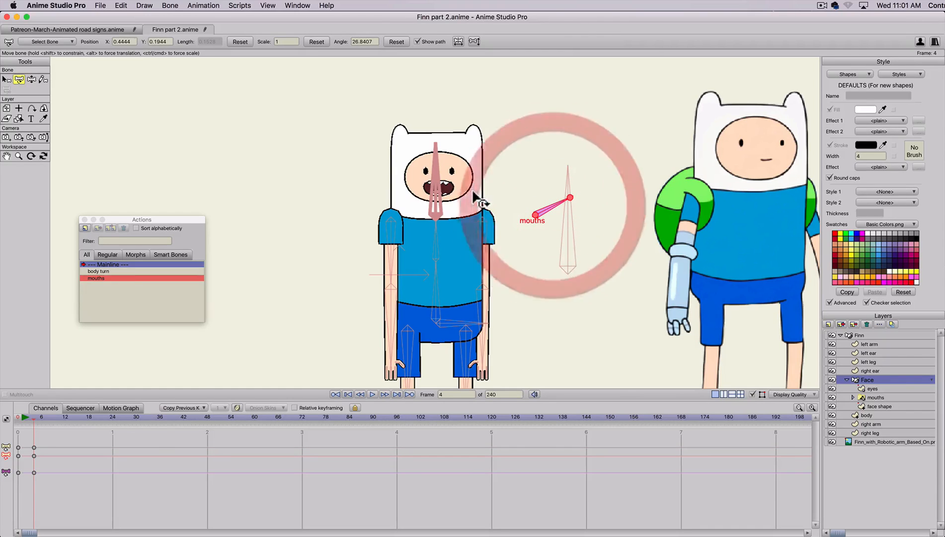
left_click_drag(37, 454, 29, 478)
key("BackSpace")
scroll(239, 283, "down", 2)
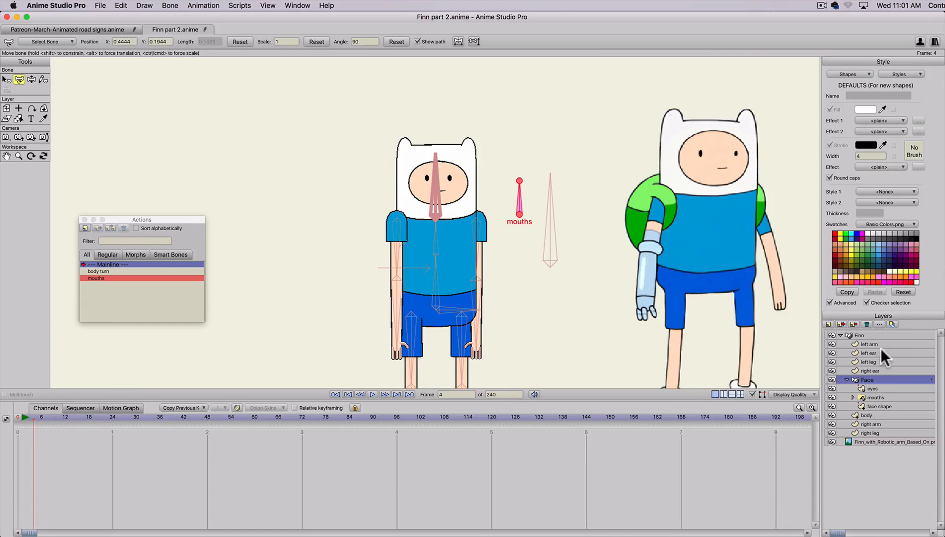
- On the Finn layer, test the body turn by rotating its control bone to different angles at frame 4
left_click(861, 332)
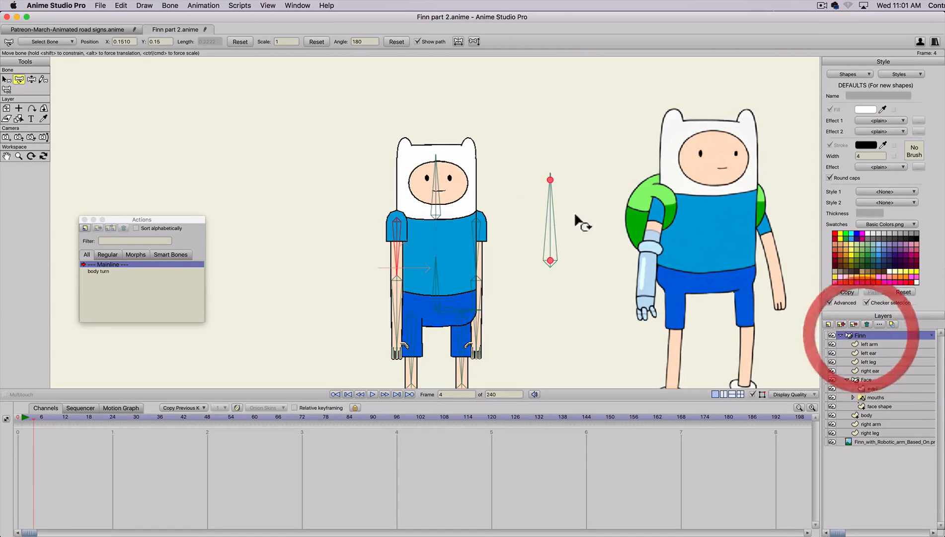
key("t")
mouse_move(543, 228)
left_mouse_down()
mouse_move(570, 234)
mouse_move(584, 297)
mouse_move(572, 332)
mouse_move(571, 199)
left_mouse_up()
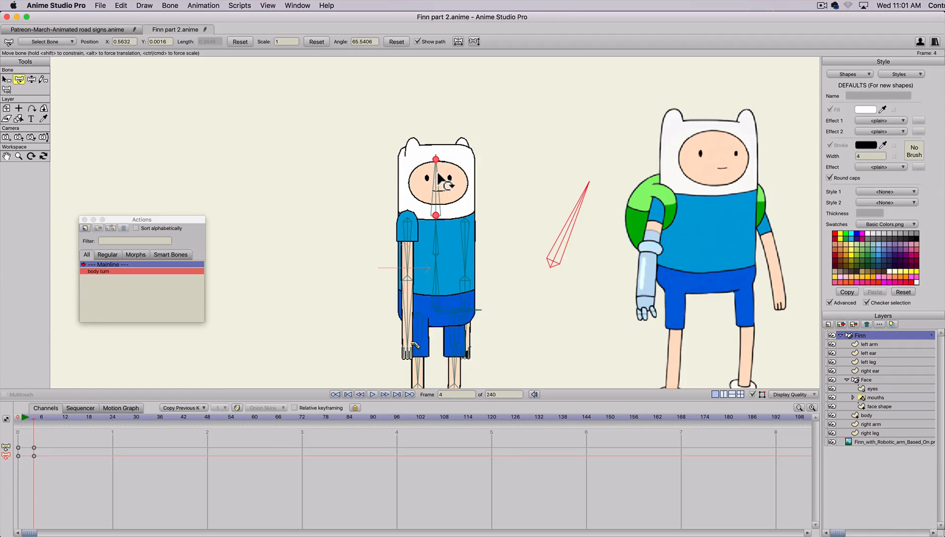
mouse_move(576, 214)
left_mouse_down()
mouse_move(582, 276)
mouse_move(572, 166)
mouse_move(624, 332)
mouse_move(600, 172)
mouse_move(653, 340)
mouse_move(564, 223)
left_mouse_up()
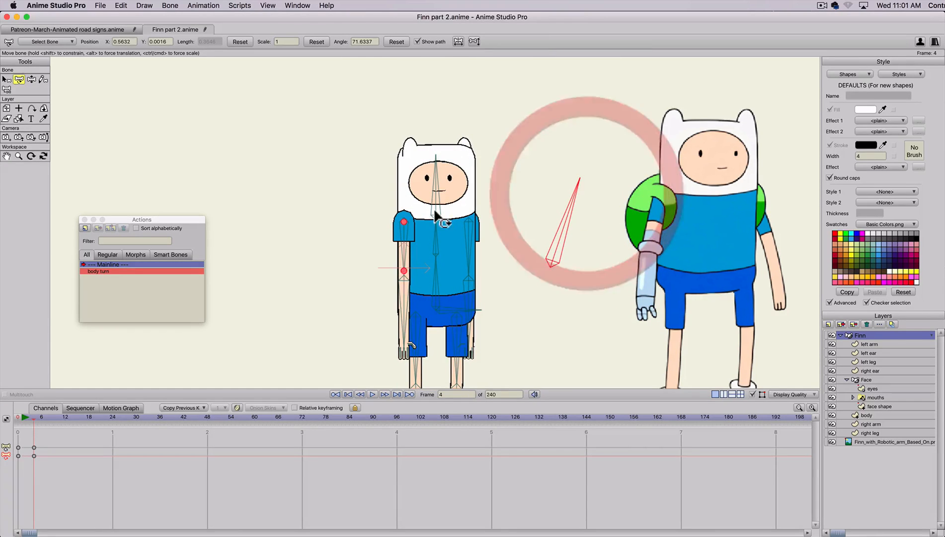
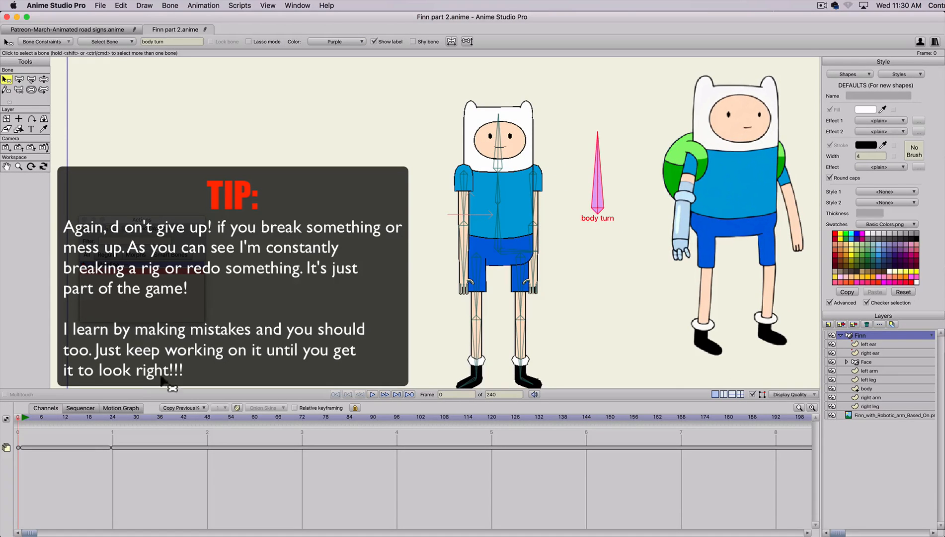
- Test the body turn bone by rotating it slightly at frame 1 of the Mainline timeline, and select the test keyframes
left_click(22, 417)
key("t")
mouse_move(598, 164)
left_mouse_down()
mouse_move(637, 227)
mouse_move(545, 122)
mouse_move(602, 169)
mouse_move(591, 180)
left_mouse_up()
left_click(24, 470)
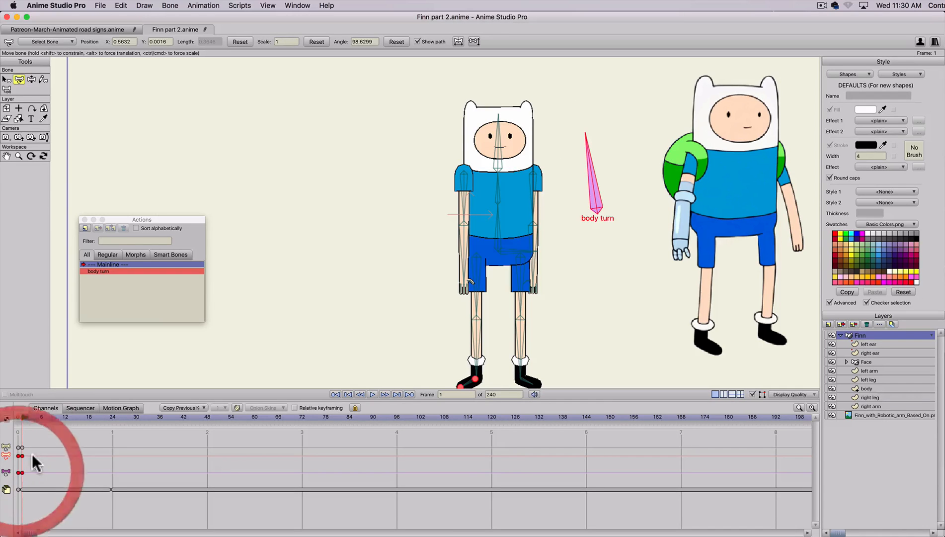
- In the body turn action at frame 24, shift the Face layer horizontally to X about 0.1286 with Transform Layer
double_click(100, 271)
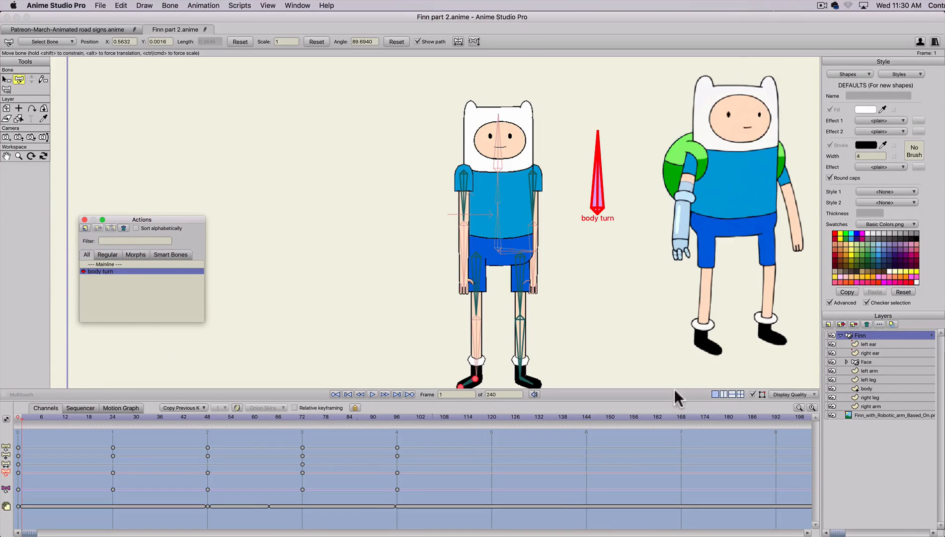
left_click(867, 360)
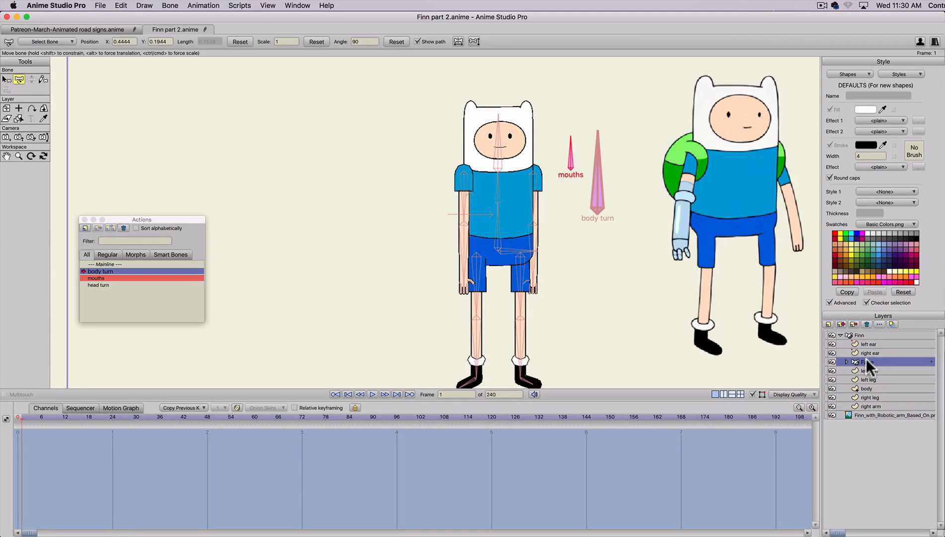
left_click(111, 416)
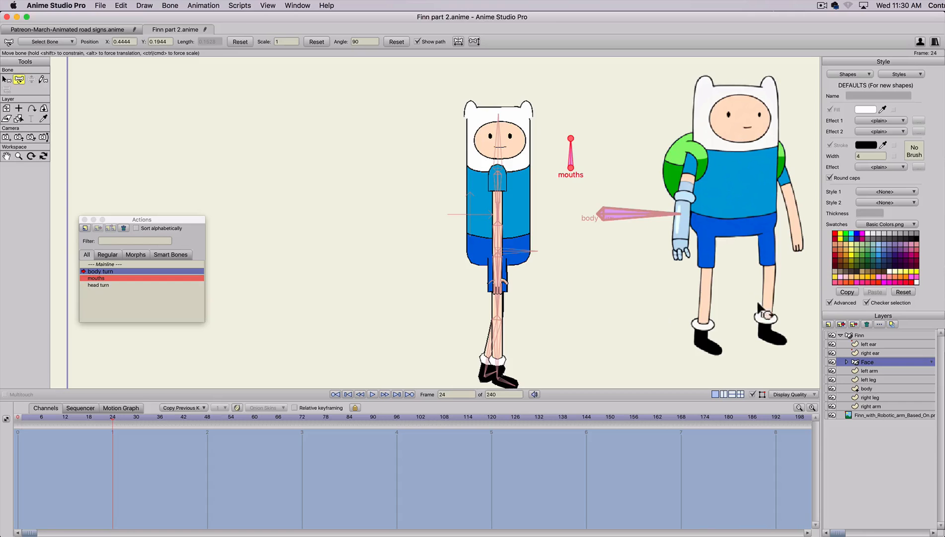
left_click(6, 108)
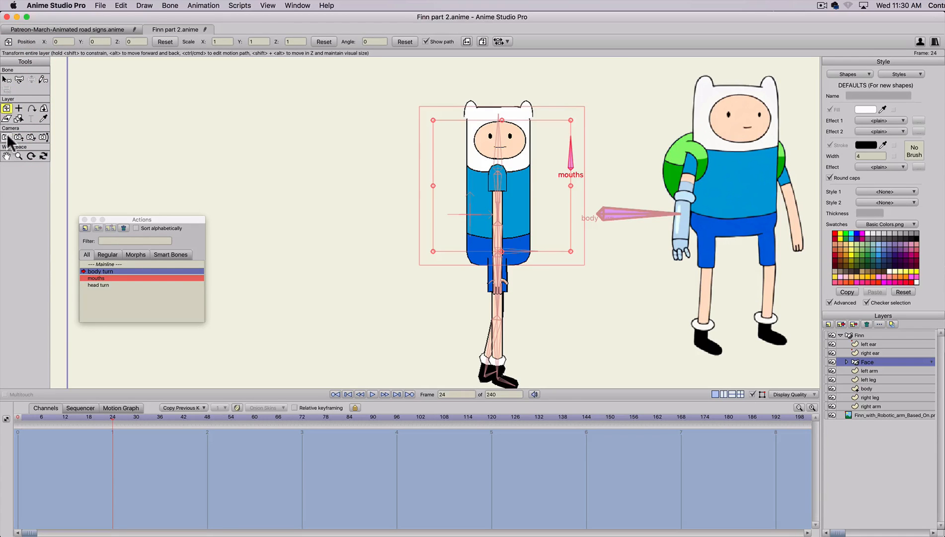
left_click_drag(454, 196, 483, 200)
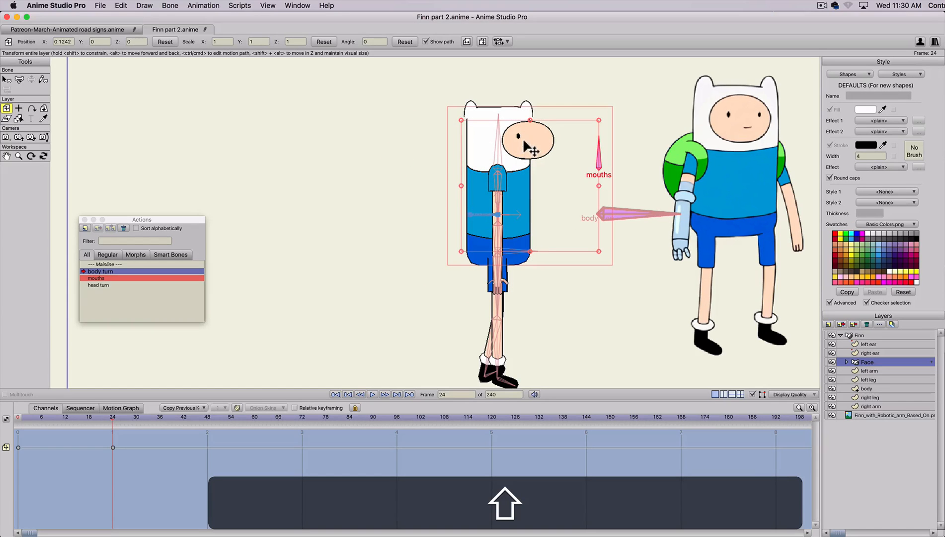
left_click_drag(525, 151, 527, 152)
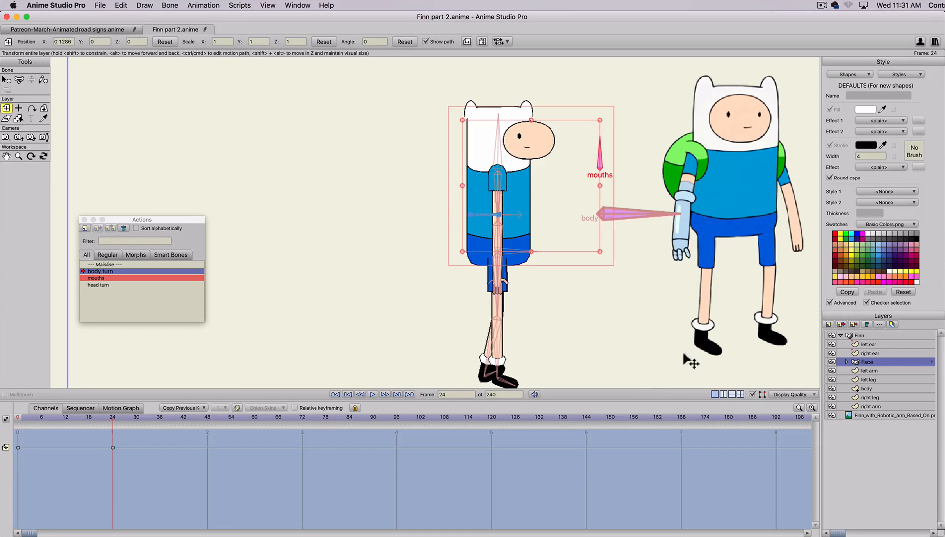
- Move the Face layer to X about 0.3203 at frame 35 and to X about -0.4424 at frame 36
left_click(155, 417)
left_click_drag(520, 144, 563, 144)
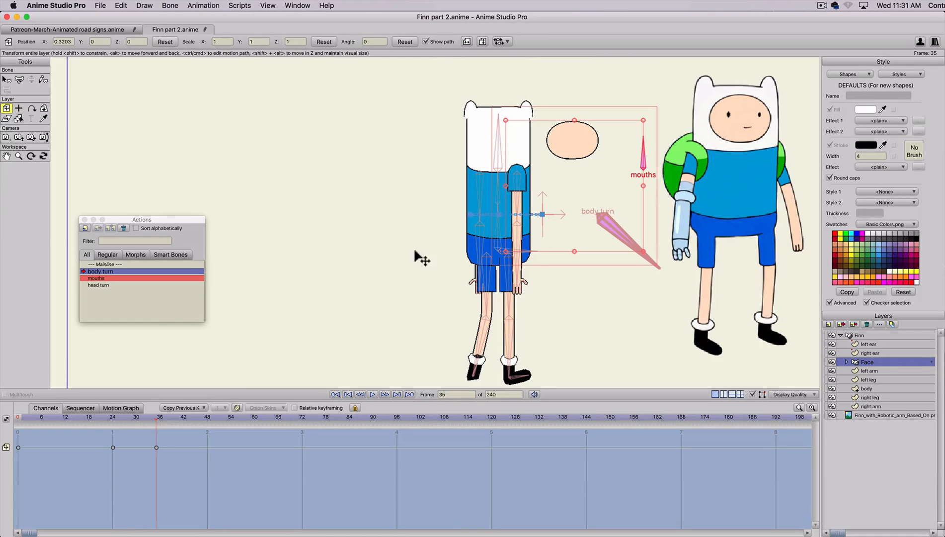
left_click_drag(205, 416, 158, 419)
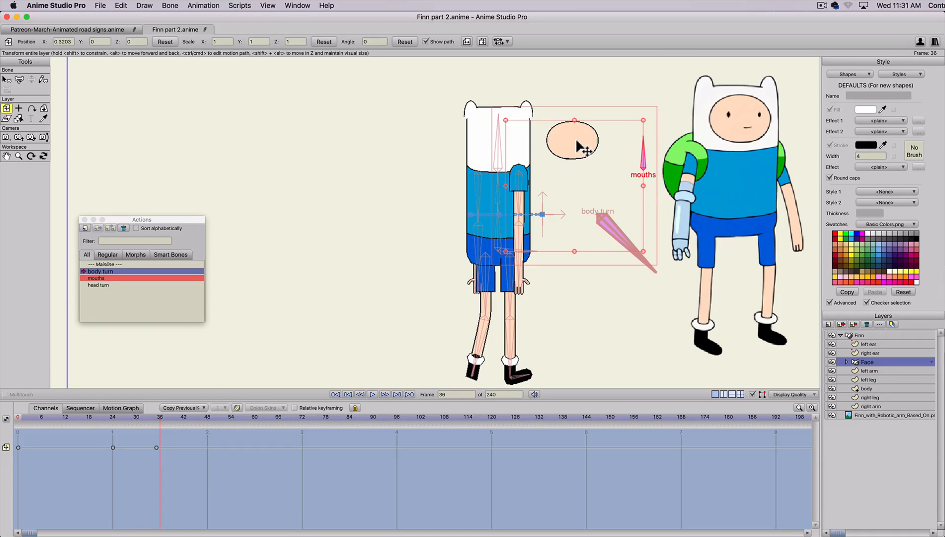
left_click_drag(579, 146, 403, 143)
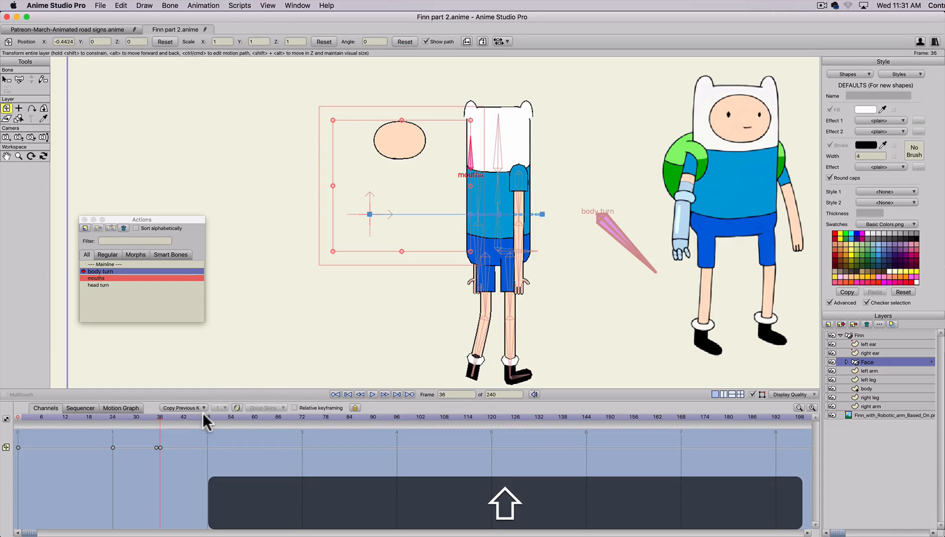
- At frame 72 of the body turn action, move the Face layer to X about -0.1373 for the opposite side view
left_click_drag(203, 414, 303, 414)
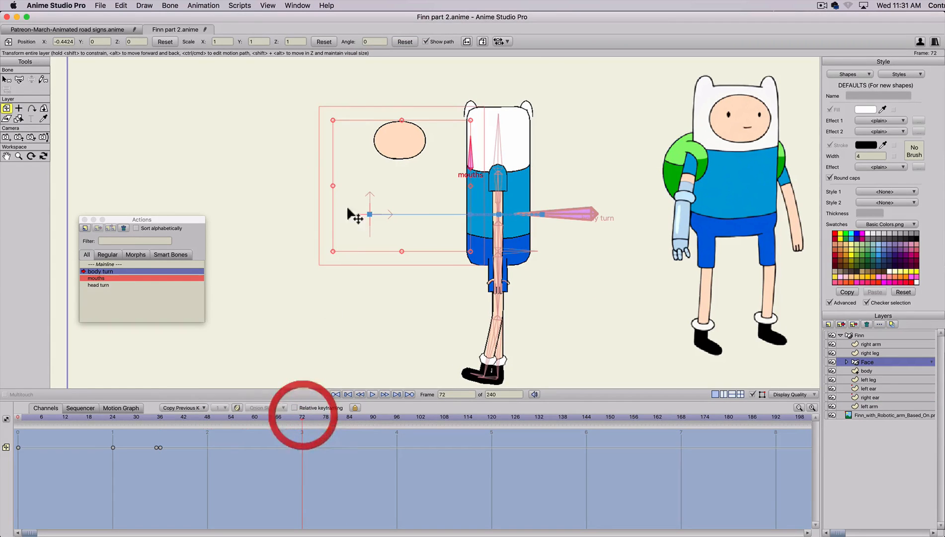
left_click_drag(400, 134, 468, 133)
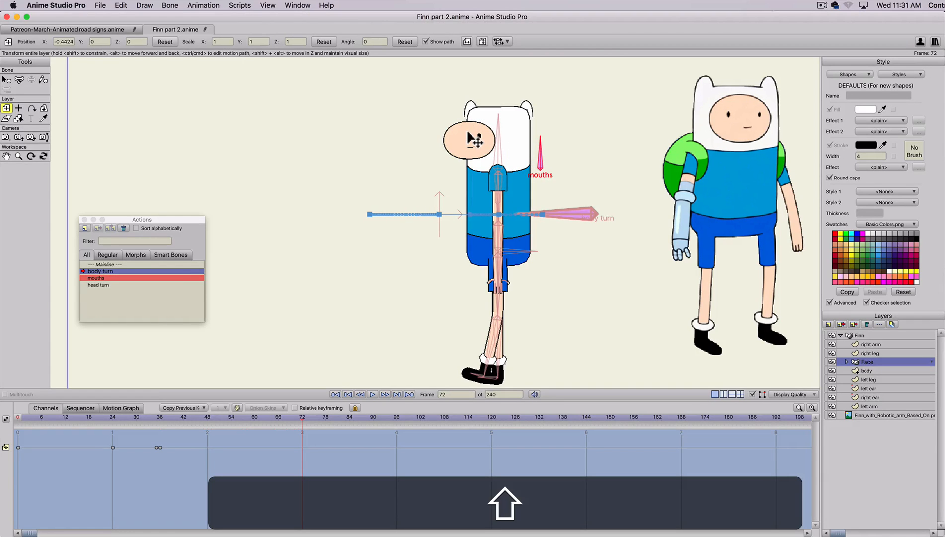
left_click(473, 140, "shift")
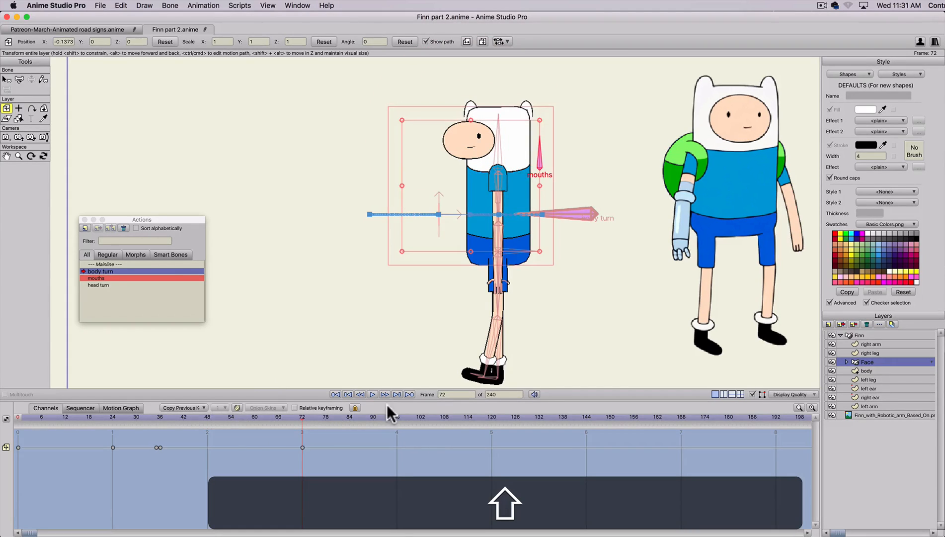
- Centre the Face layer on the head at frame 96, then scrub the action to check the turn and return to frame 0
left_click(396, 416)
left_click_drag(471, 137, 504, 143)
left_click_drag(40, 416, 385, 436)
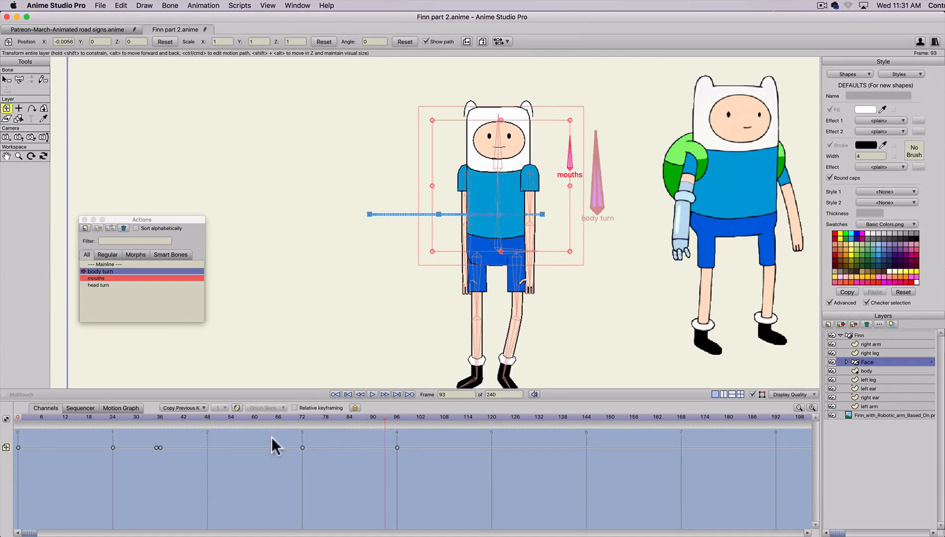
left_click_drag(250, 426, 1, 436)
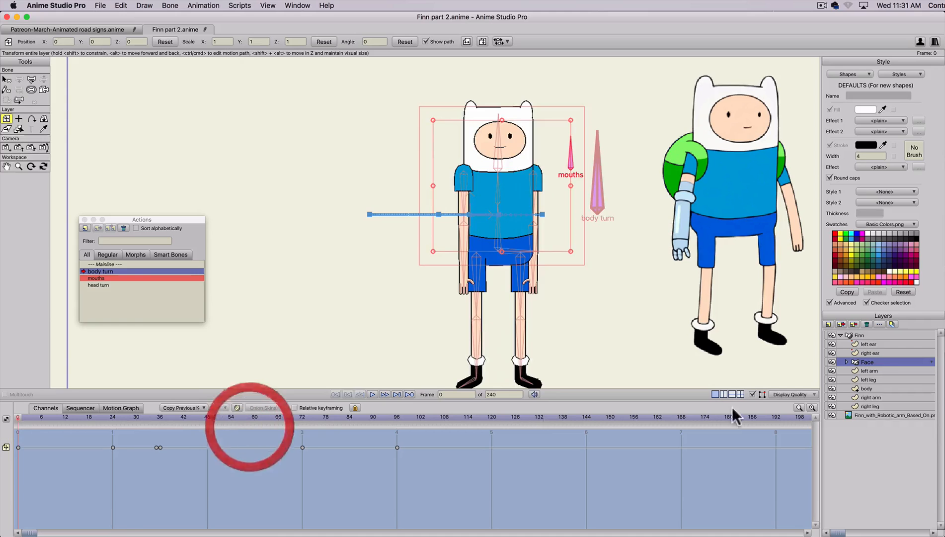
- At frame 1 of the body turn action, reorder the right ear layer to sit directly below the body layer
left_click(870, 344)
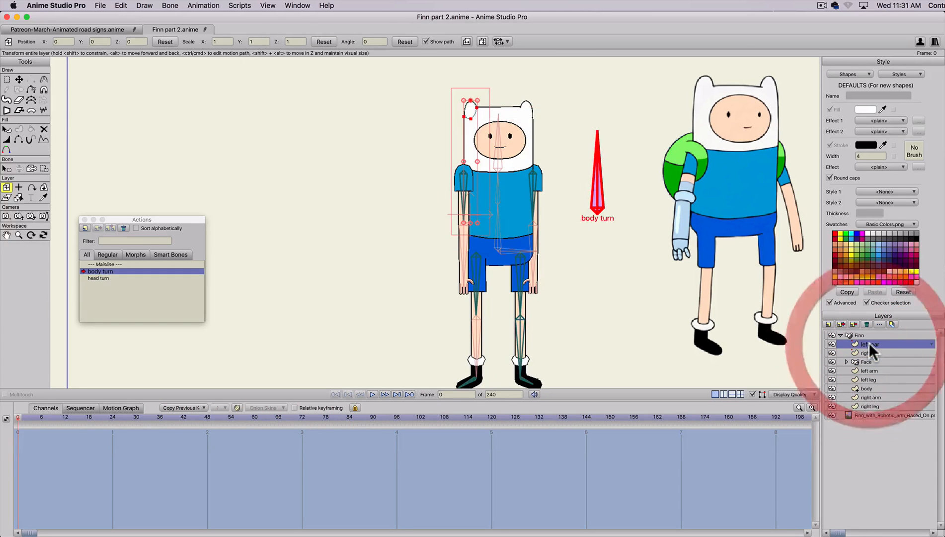
left_click(21, 422)
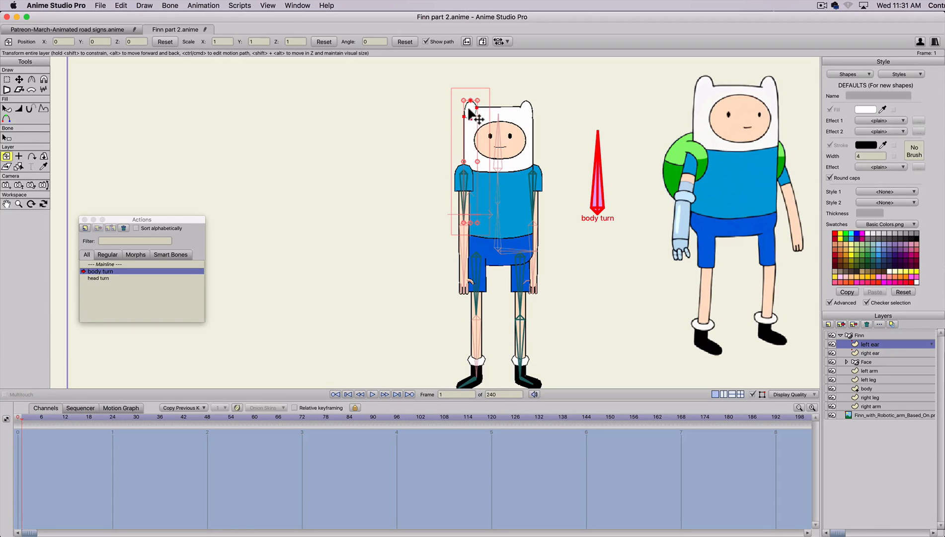
left_click_drag(865, 351, 868, 393)
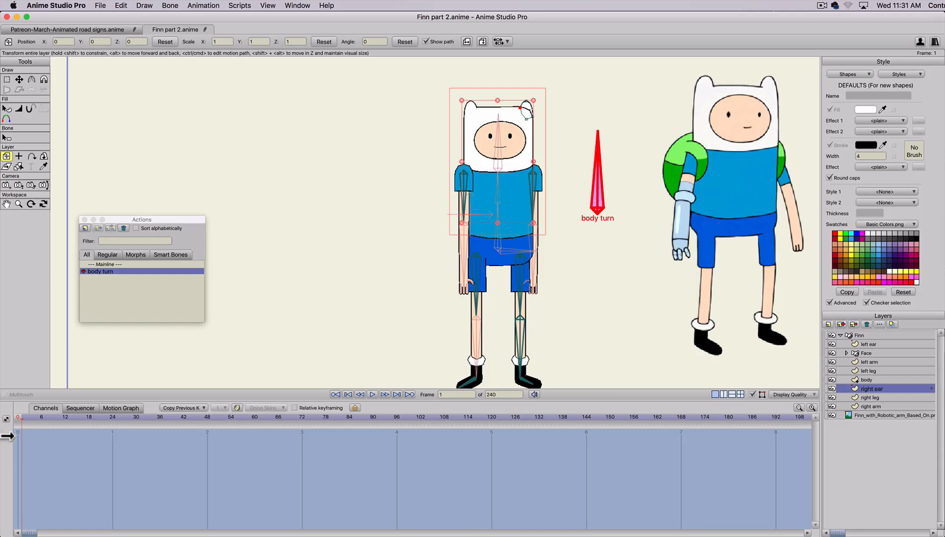
- At frame 24, move all of the right ear's points to the middle of the head at X about 0.1314
left_click(112, 417)
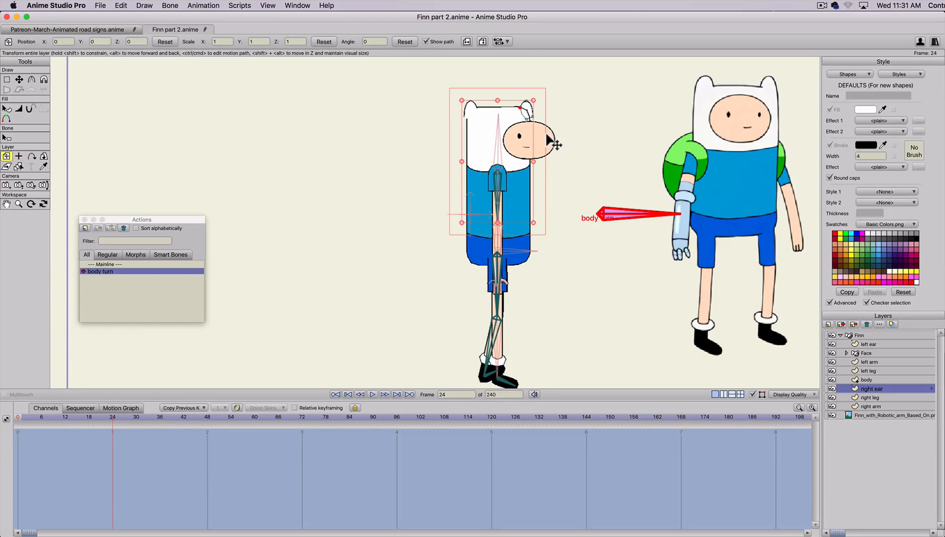
key("t")
key("super+a")
key("super+t")
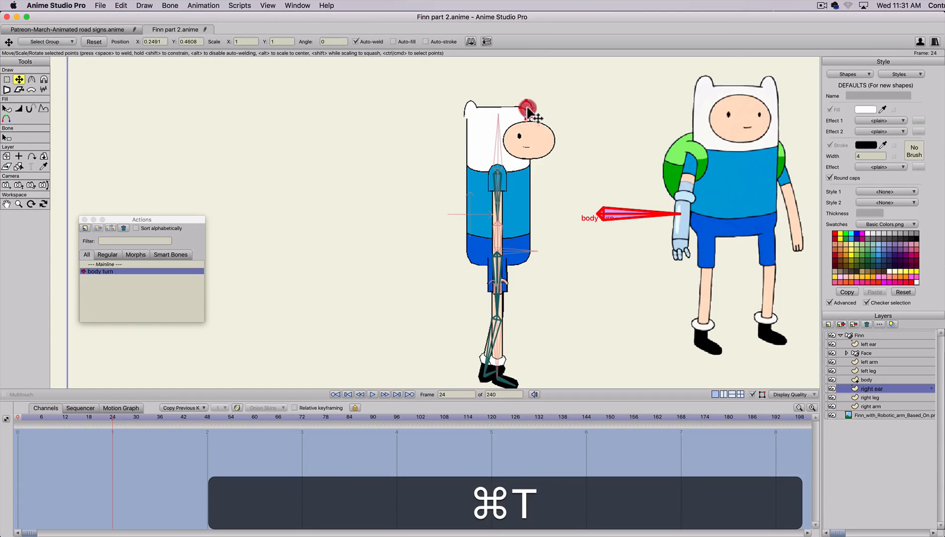
key("shift+t")
left_click(501, 107)
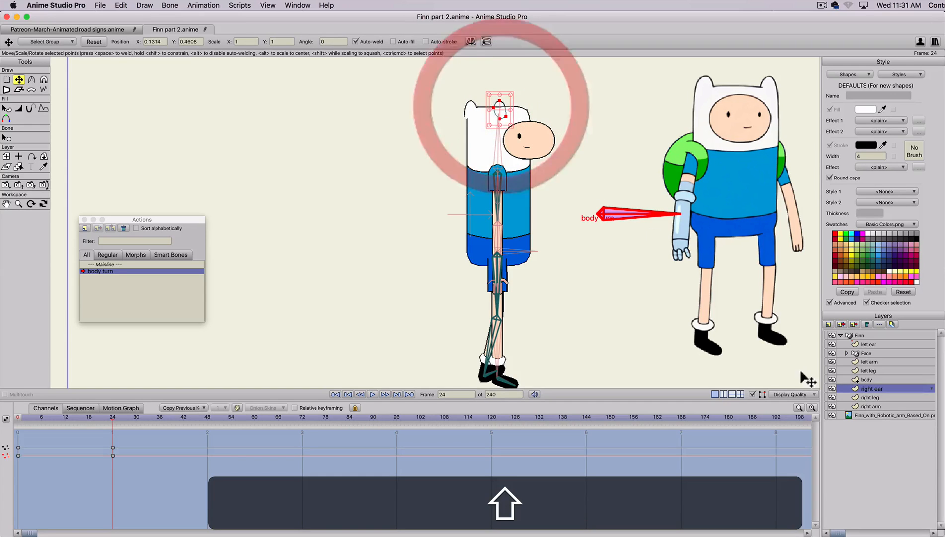
- At frame 24, move the left ear's points to the middle of the head, over the right ear
left_click(870, 344)
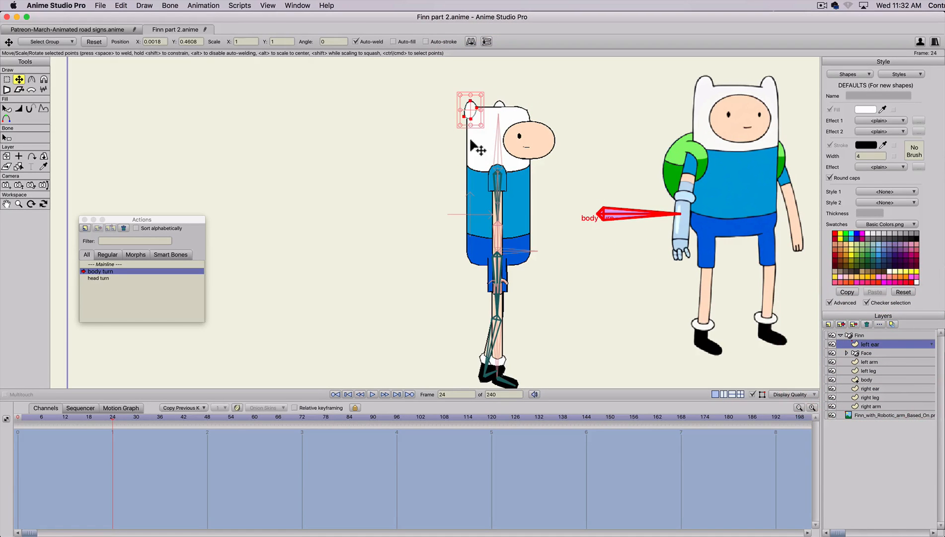
key("t")
left_click_drag(469, 112, 342, 323)
key("shift+t")
left_click(491, 116)
- Fine-tune the left ear at frame 24, placing its side point at about X 0.1049, Y 0.4647 on the head's upper edge
key("t")
left_click(490, 110)
scroll(493, 113, "up", 3)
key("space")
scroll(383, 259, "up", 1)
key("t")
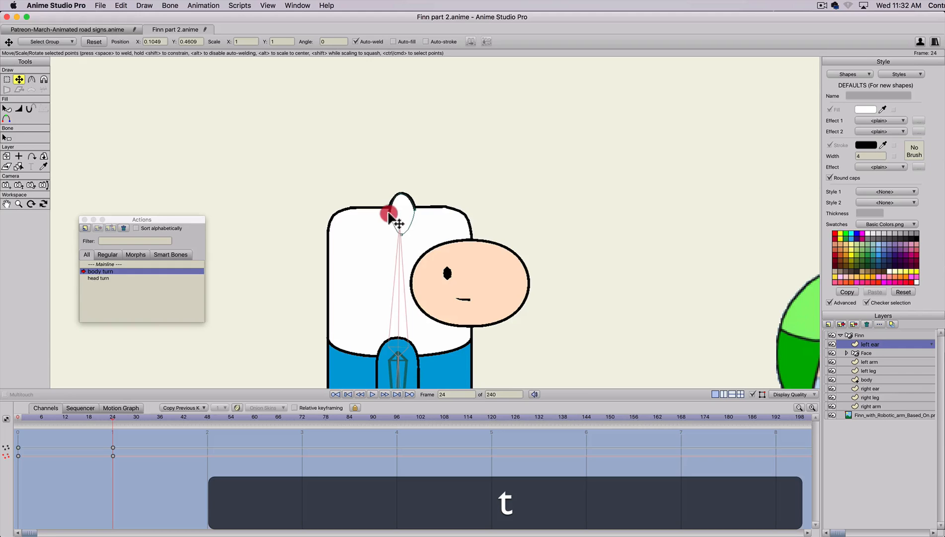
left_click_drag(389, 214, 389, 213)
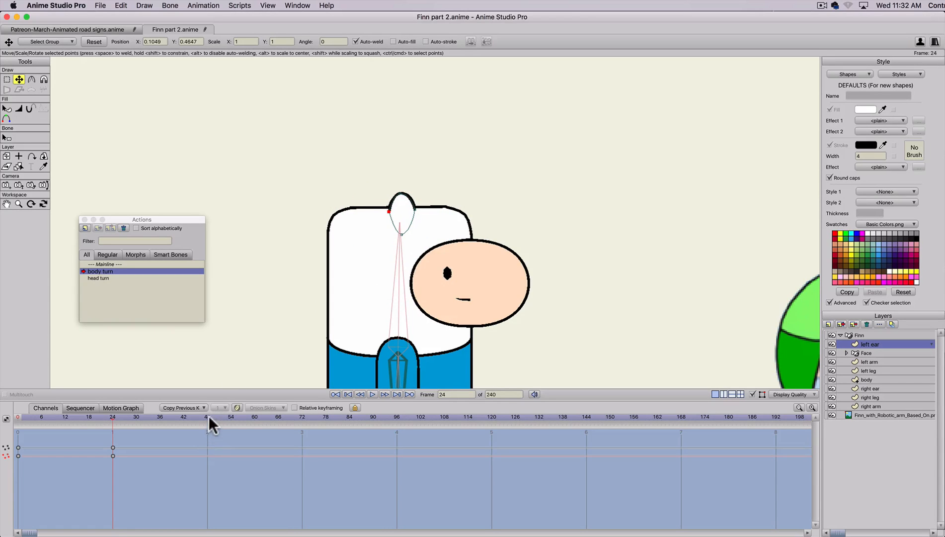
- At frame 48, move the left ear's points horizontally to X about 0.2246, near the corner of the head
left_click(208, 416)
key("t")
left_click(398, 224)
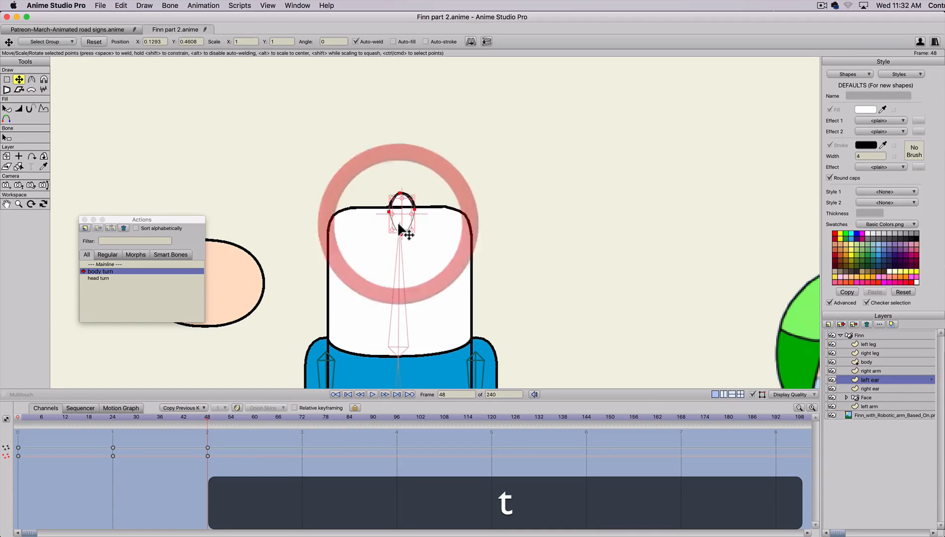
left_click_drag(399, 224, 449, 230, "shift")
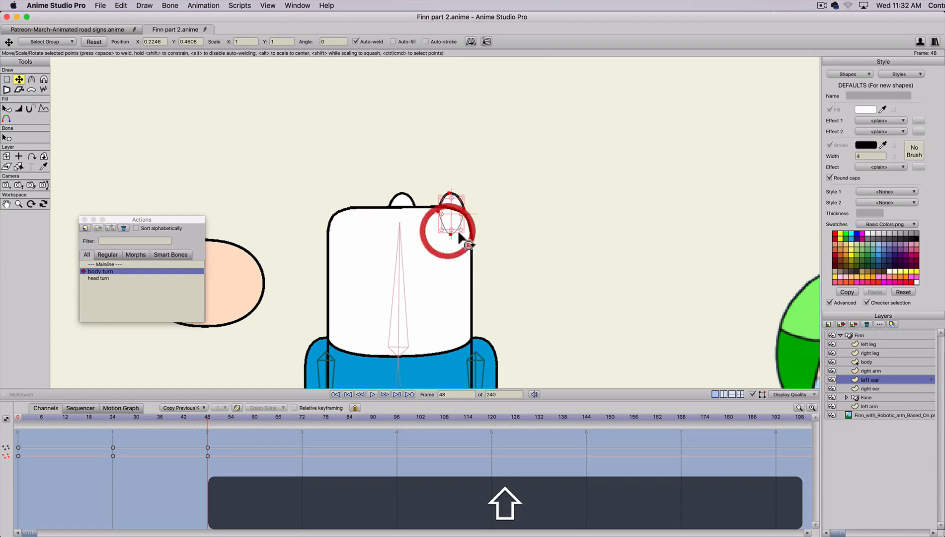
- Adjust the left ear's outer point at frame 48 to about X 0.2519, Y 0.4546 so the ear meets the head's rounded corner
key("shift+t")
key("t")
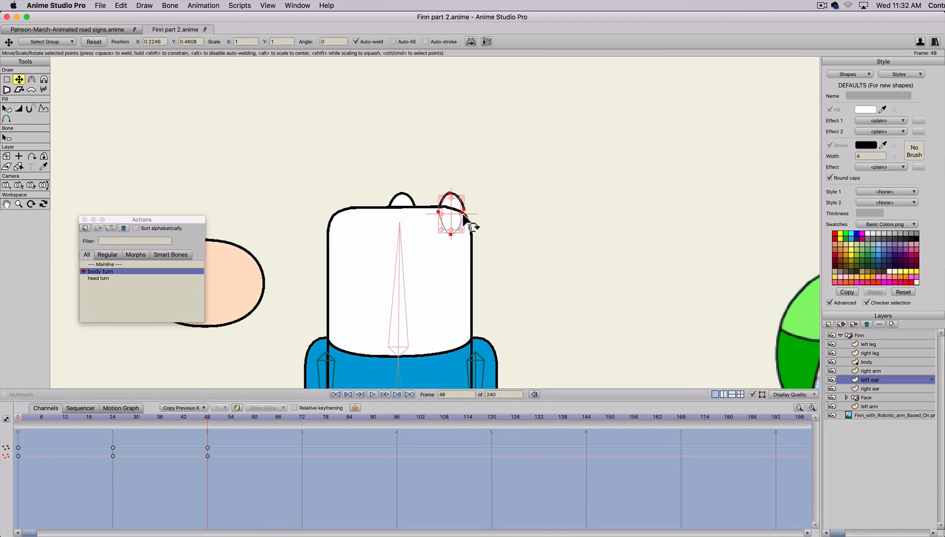
key("t")
left_click_drag(464, 216, 472, 226)
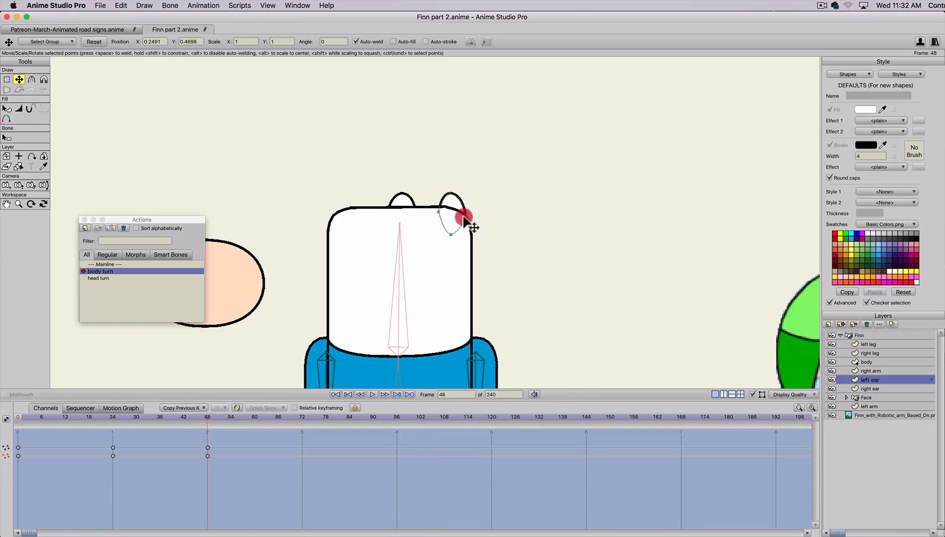
key("t")
left_click(453, 193)
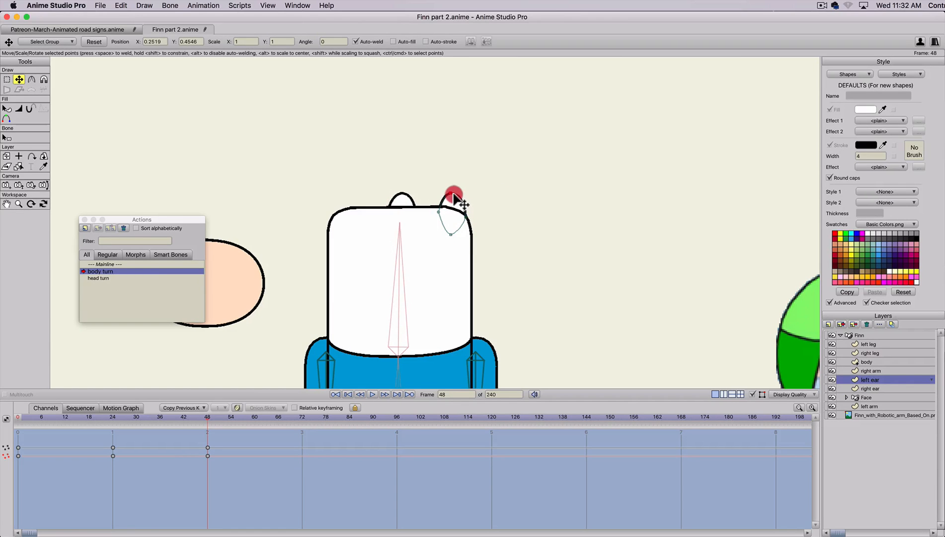
- At frame 48, move the right ear to the head's opposite corner and adjust its outer point to about X 0.0237, Y 0.4332
left_click(867, 388)
key("t")
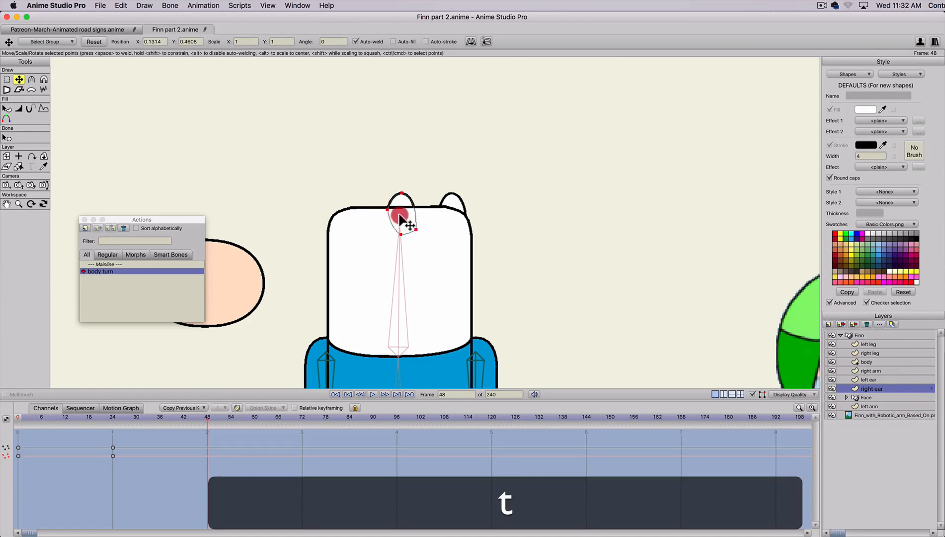
key("shift+t")
left_click_drag(406, 218, 352, 234)
key("shift+t")
key("super+z")
key("super+t")
key("t")
left_click(331, 210)
scroll(284, 350, "down", 2)
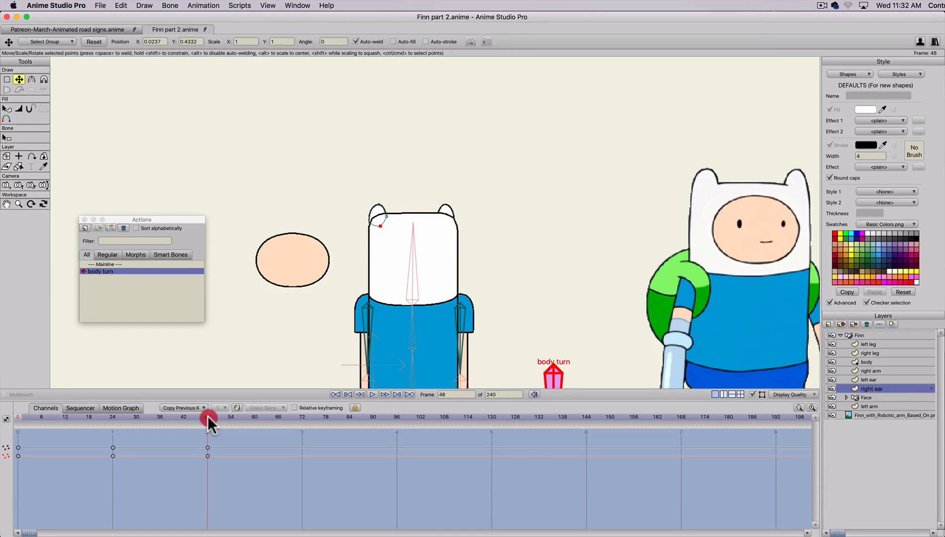
- At frame 49, reorder the right ear layer to sit directly above the body layer
left_click_drag(208, 416, 210, 417)
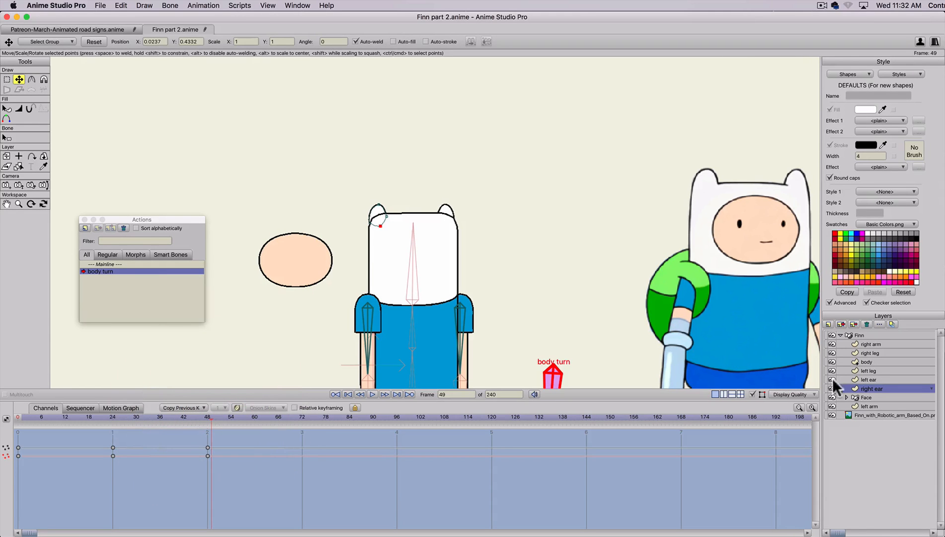
left_click_drag(867, 387, 869, 357)
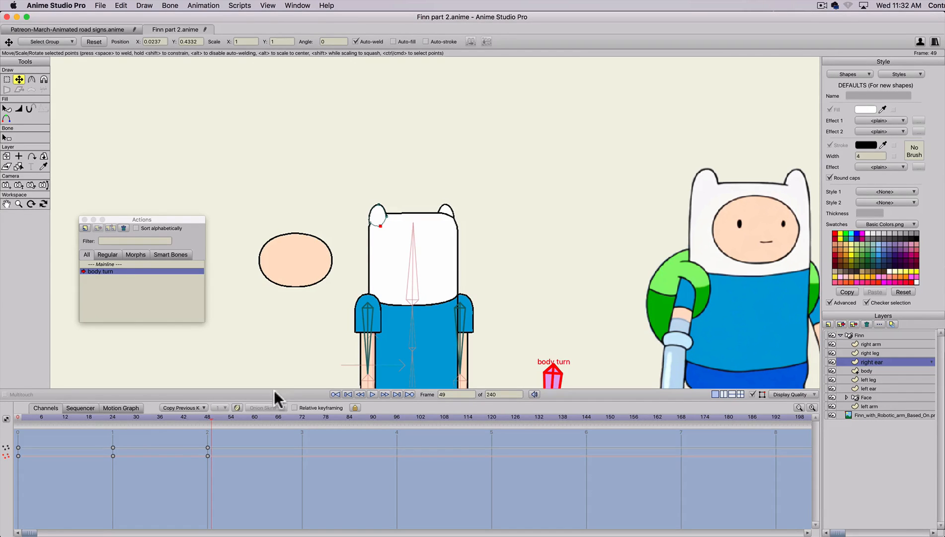
- At frame 72, move all of the right ear's points horizontally to X about 0.1310, at the centre of the head's upper edge
left_click_drag(149, 417, 302, 418)
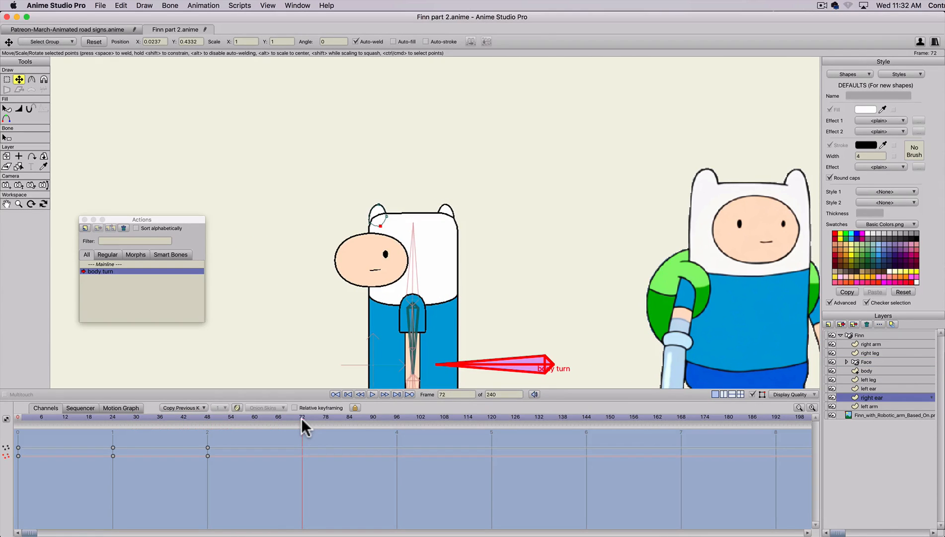
key("t")
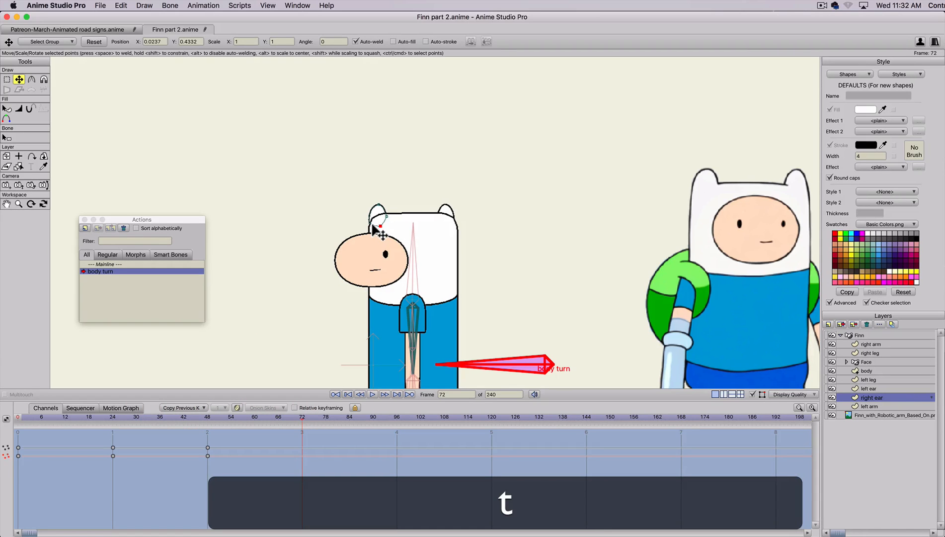
key("t")
left_click(379, 216)
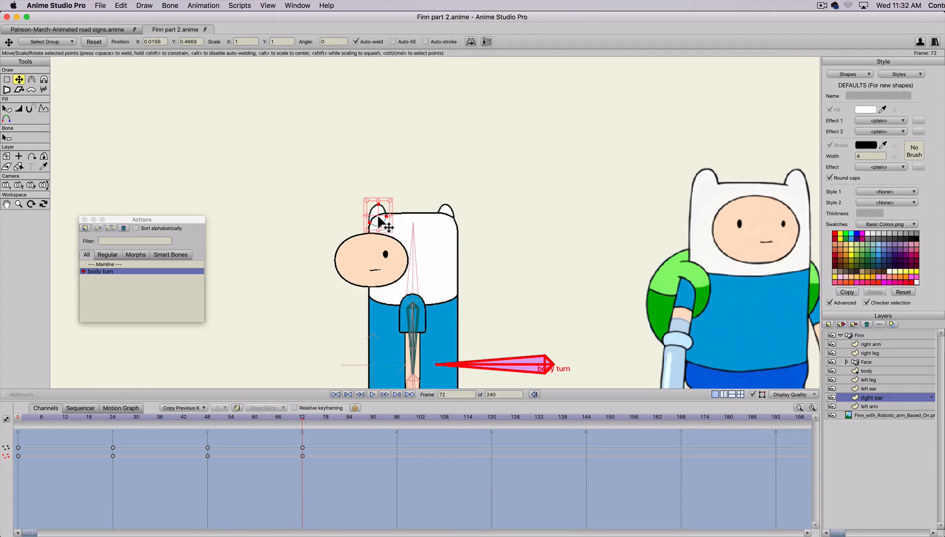
left_click_drag(378, 218, 416, 219)
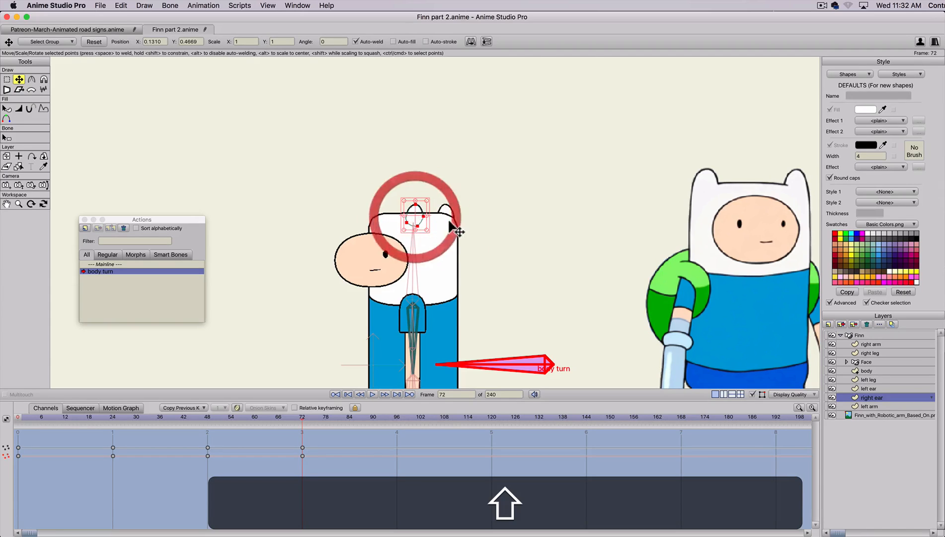
- At frame 72, move the left ear's points horizontally to X about 0.1306 so both ears overlap at the head's centre
left_click(866, 387)
key("t")
left_click(444, 214)
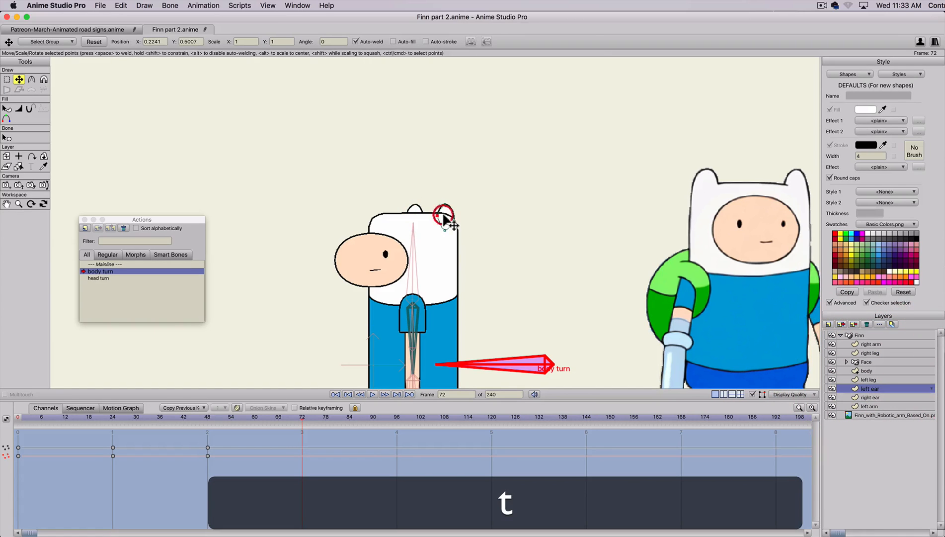
left_click_drag(445, 217, 412, 217)
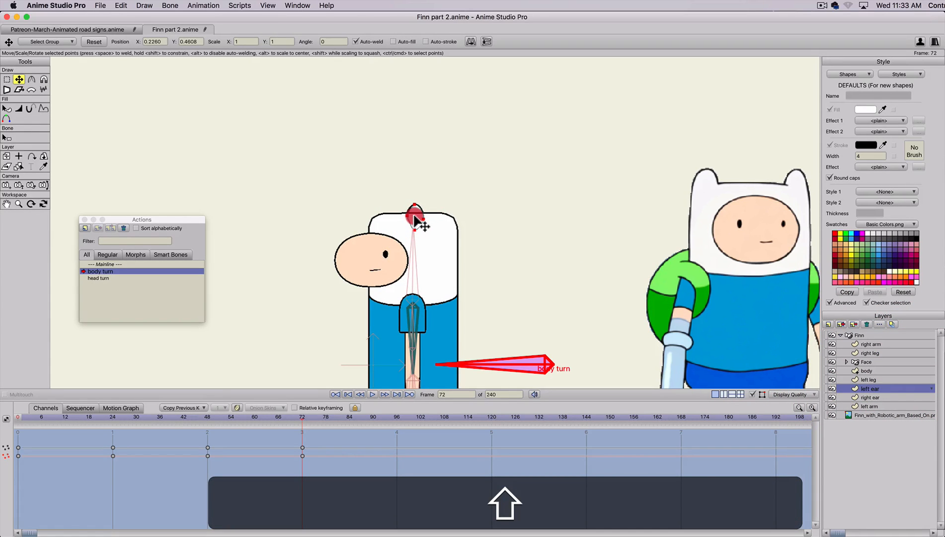
- Check the ears between frames 46 and 64, and at frame 64 place the right ear layer between Face and body
left_click(195, 416)
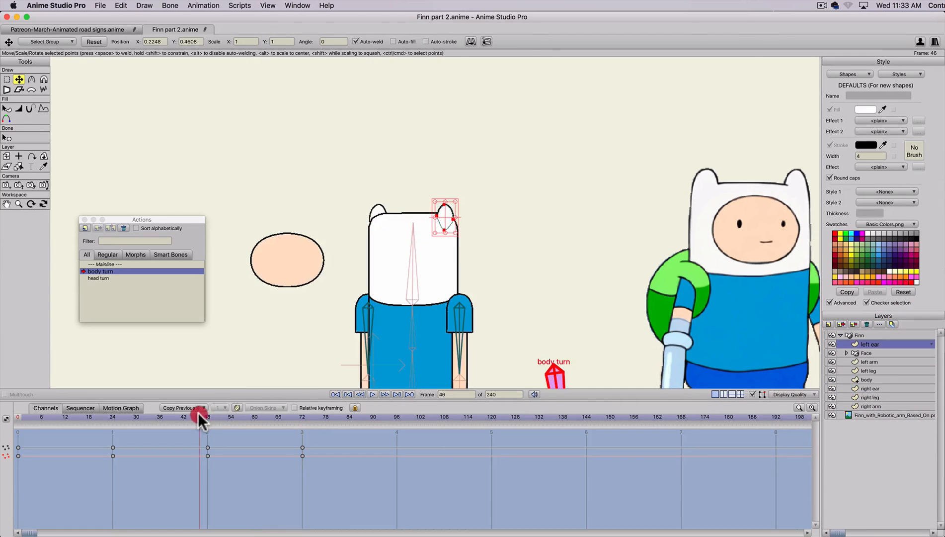
left_click_drag(195, 413, 266, 416)
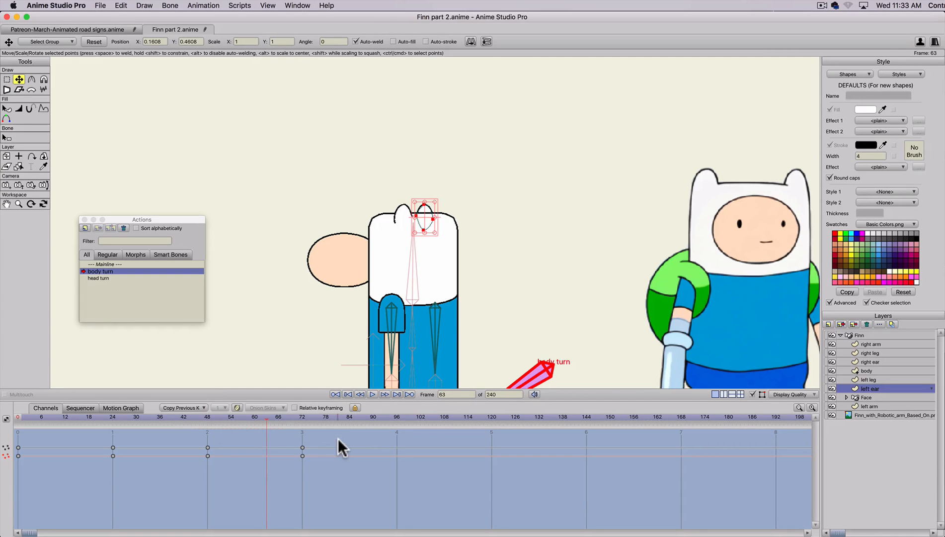
key("Right")
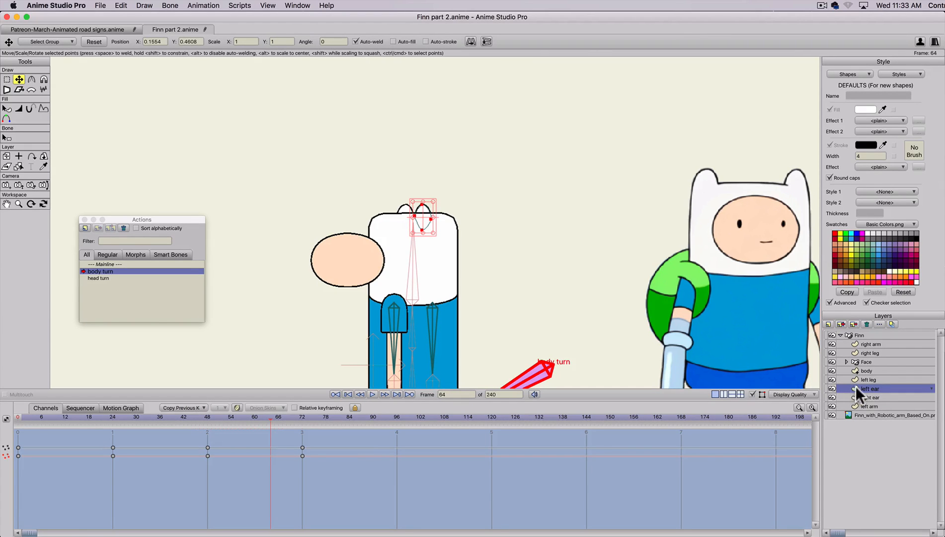
left_click_drag(868, 397, 867, 369)
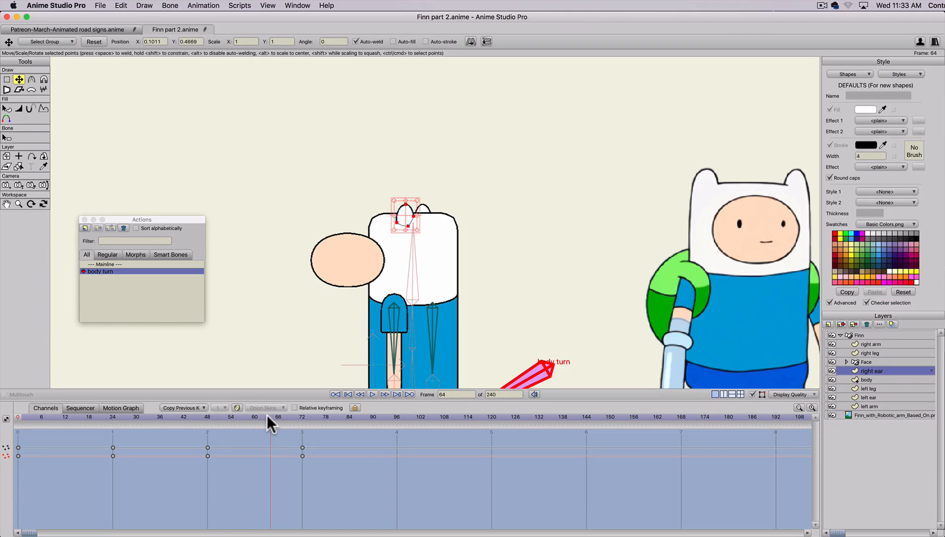
- At frame 96, move the right ear to the head corner nearest the body turn bone, its inner point at about X 0.2063, Y 0.4662
left_click_drag(267, 414, 399, 425)
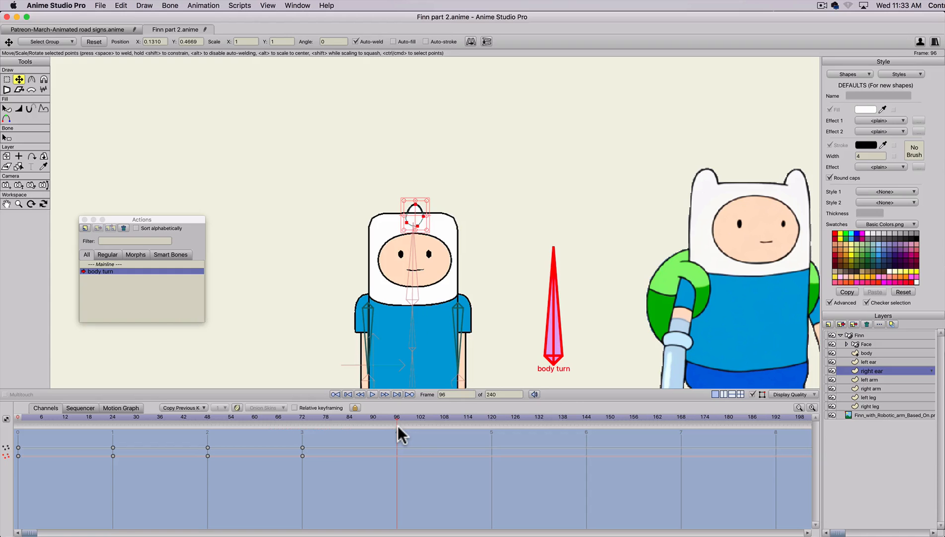
left_click(397, 425)
left_click_drag(422, 217, 455, 223)
key("shift")
key("shift+t")
key("t")
key("t")
left_click(439, 214)
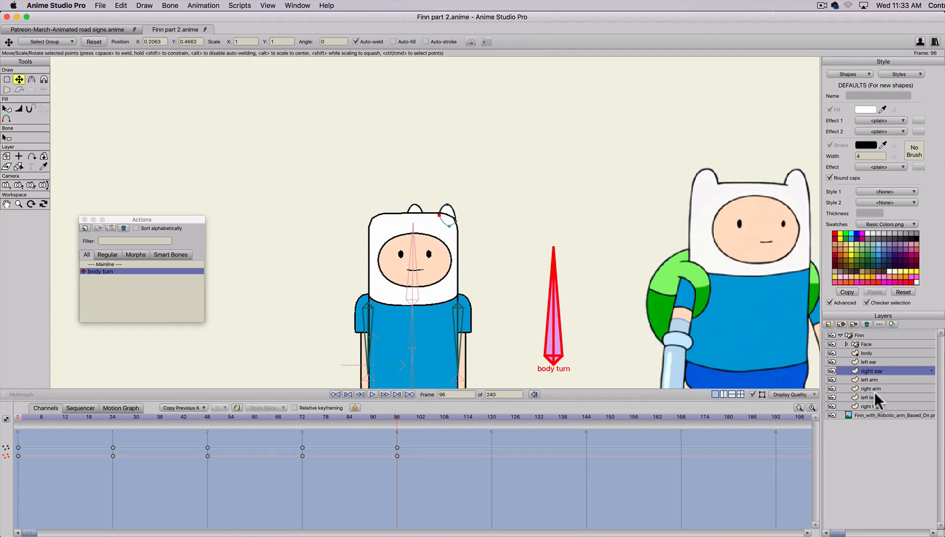
- At frame 96, move the left ear to the head's opposite corner and adjust its outer point to about X -0.0091, Y 0.4432
left_click(867, 362)
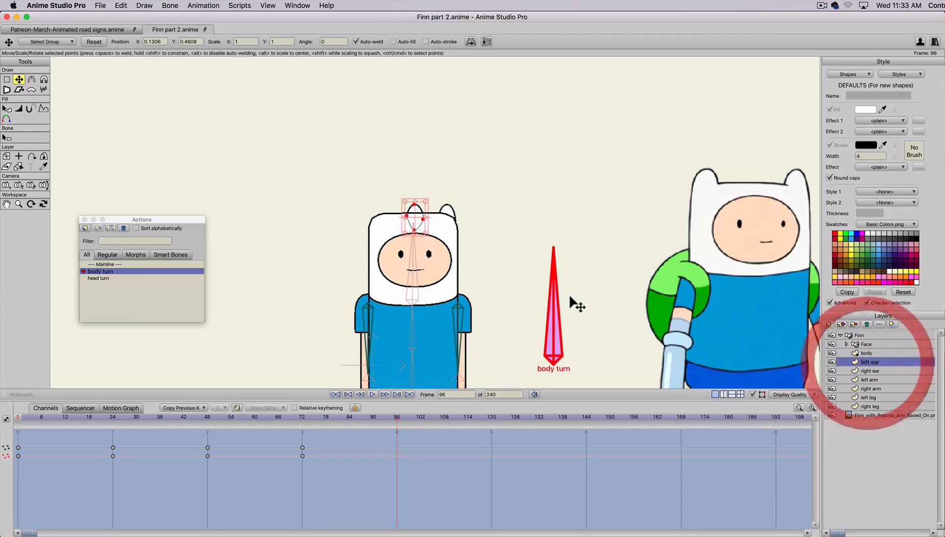
key("t")
left_click(403, 217)
key("shift+t")
mouse_move(402, 217)
left_mouse_down()
mouse_move(370, 217)
mouse_move(366, 230)
mouse_move(369, 213)
left_mouse_up()
key("t")
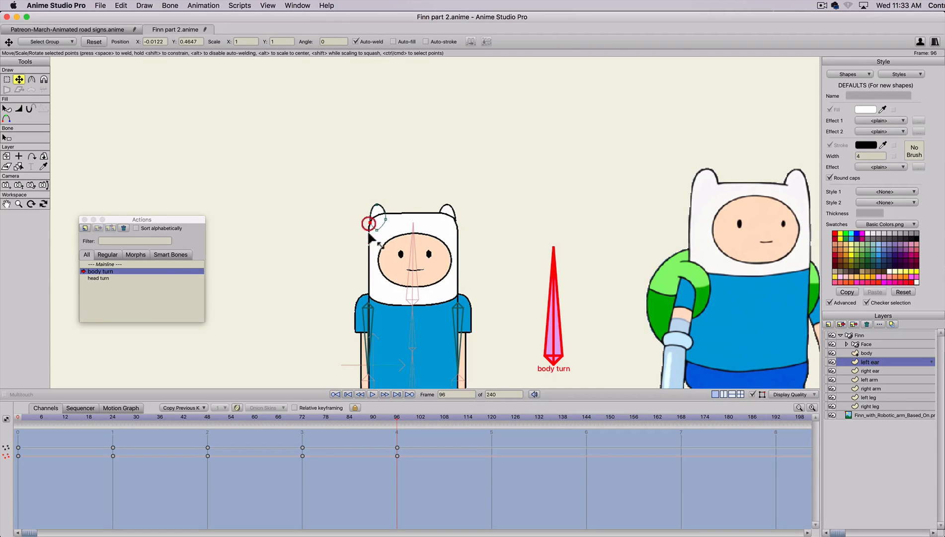
- Check the turn up to frame 97, and at frame 96 place both ear layers between Face and body
left_click_drag(308, 418, 401, 425)
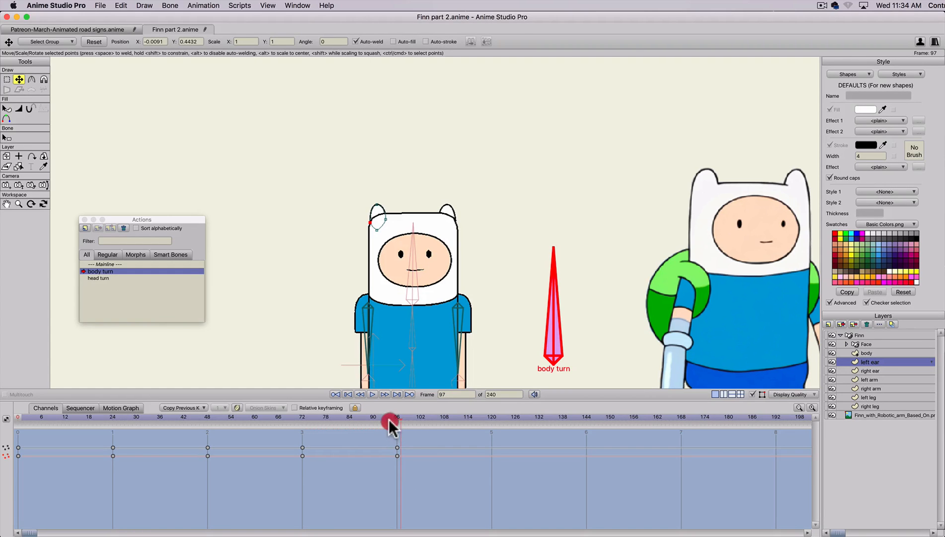
left_click_drag(388, 422, 398, 419)
left_click(878, 369, "shift")
left_click_drag(877, 362, 875, 351)
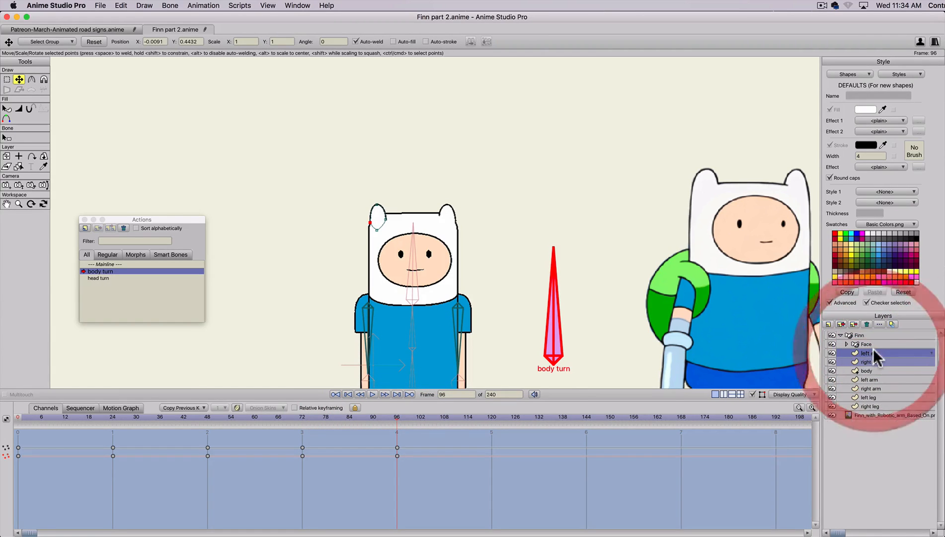
- At frame 96, adjust the left ear's inner point to about X 0.0396, Y 0.4546
left_click(514, 227)
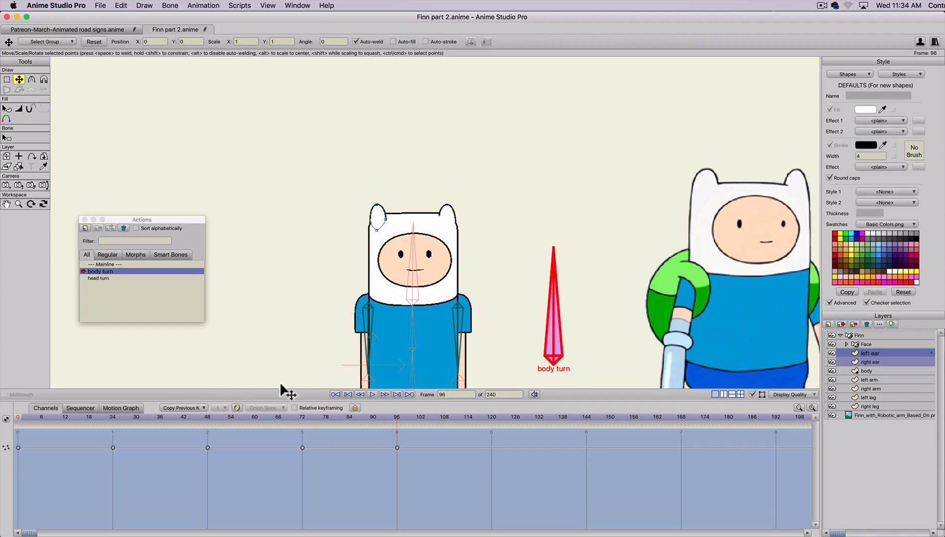
key("t")
left_click(384, 215)
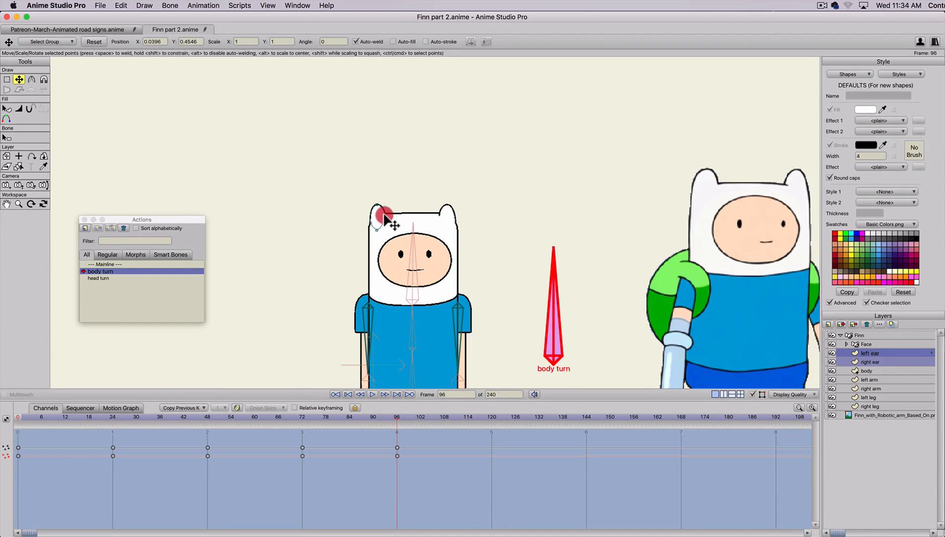
- Return from the body turn action to the mainline and go to frame 5
double_click(107, 264)
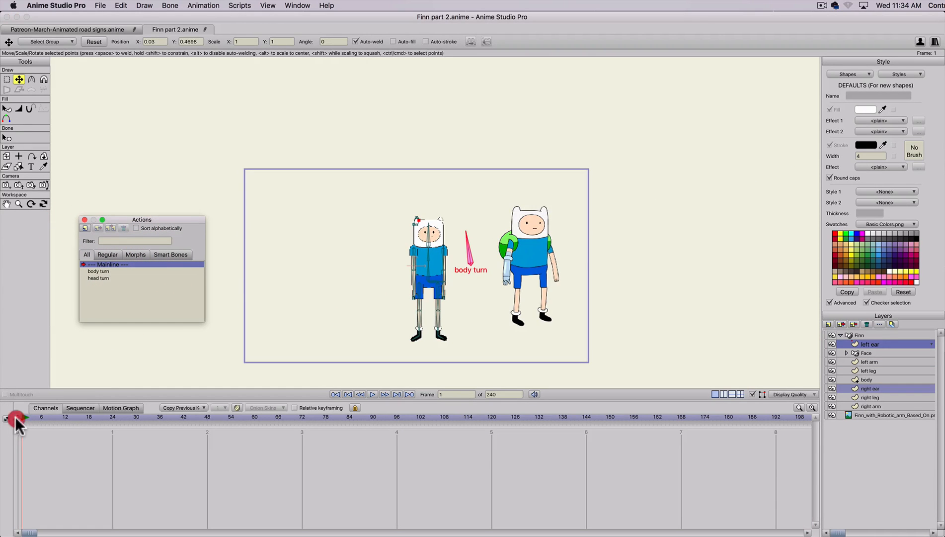
left_click(38, 421)
scroll(307, 372, "up", 5)
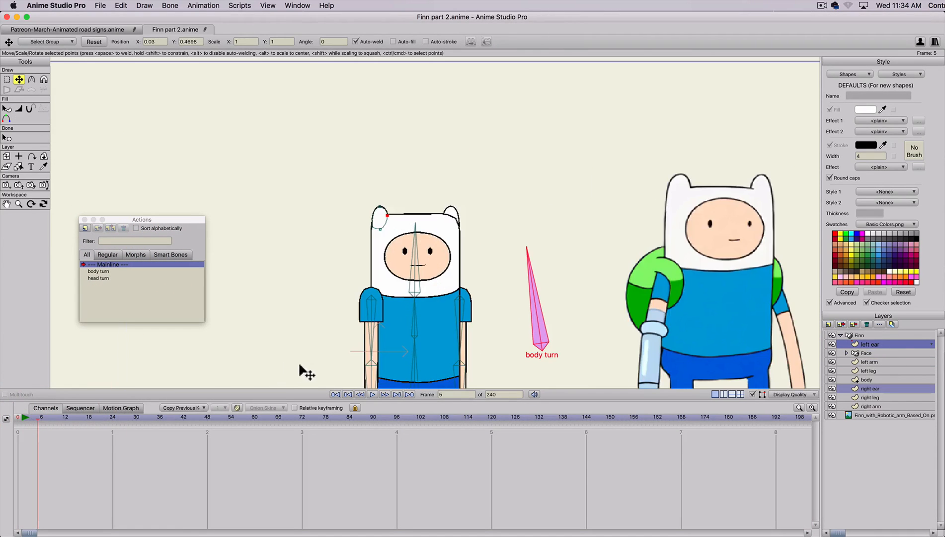
scroll(385, 310, "down", 1)
key("t")
left_click(537, 278)
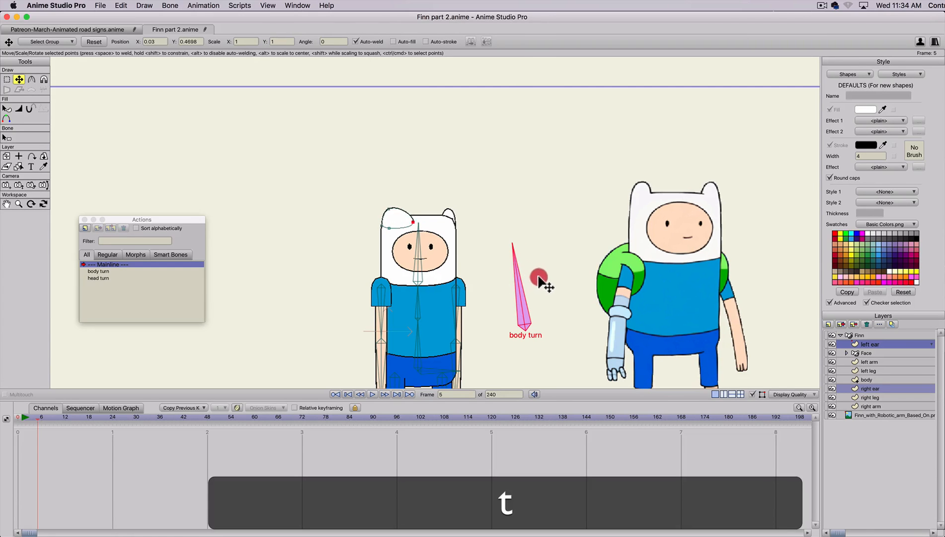
key("super+z")
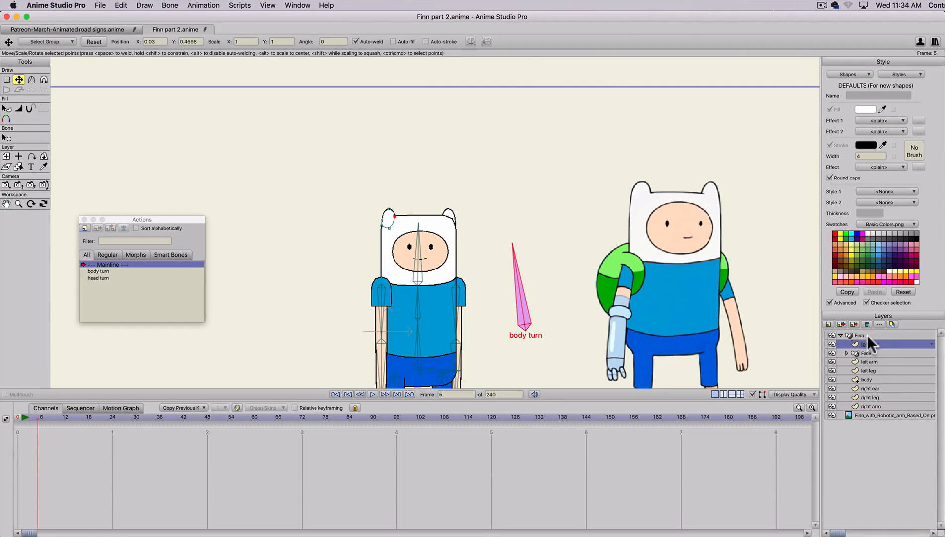
- On the Finn bone layer, rotate the body turn bone to about -1.88° at frame 5 and render a preview of the side view
left_click(867, 335)
key("t")
left_click_drag(531, 275, 560, 318)
scroll(503, 304, "down", 3)
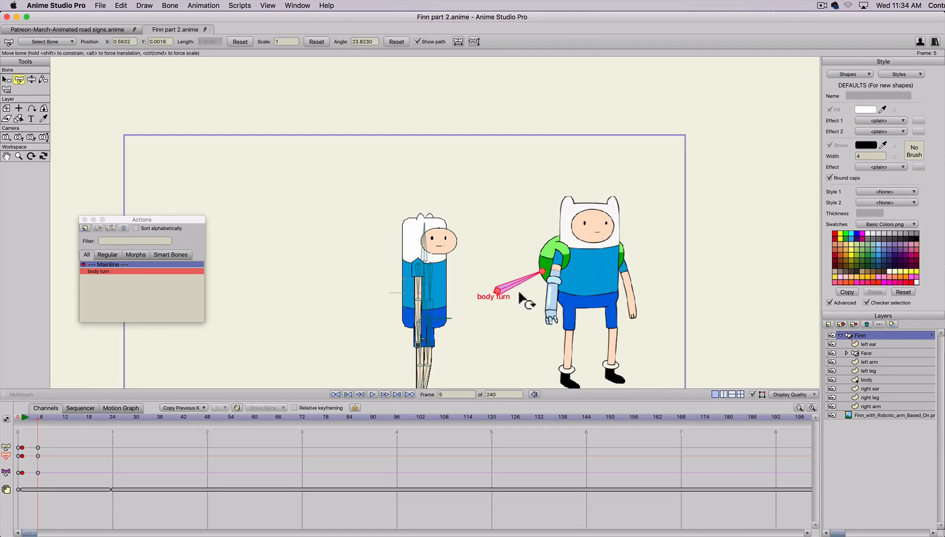
left_click_drag(518, 287, 517, 291)
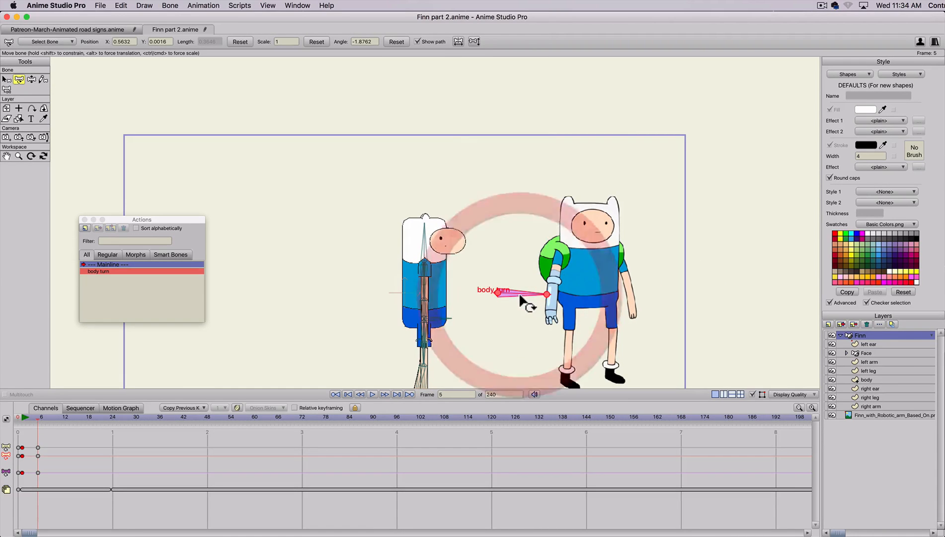
key("super+r")
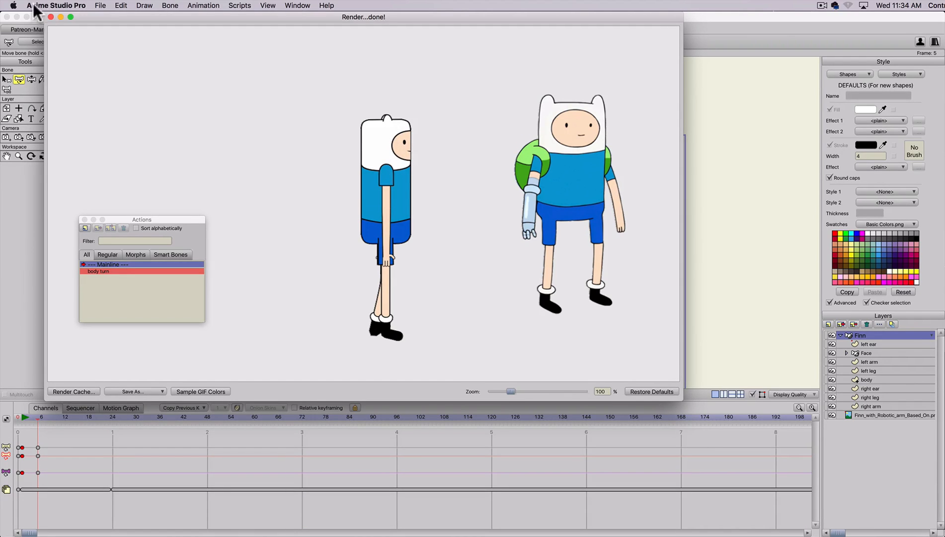
left_click(50, 17)
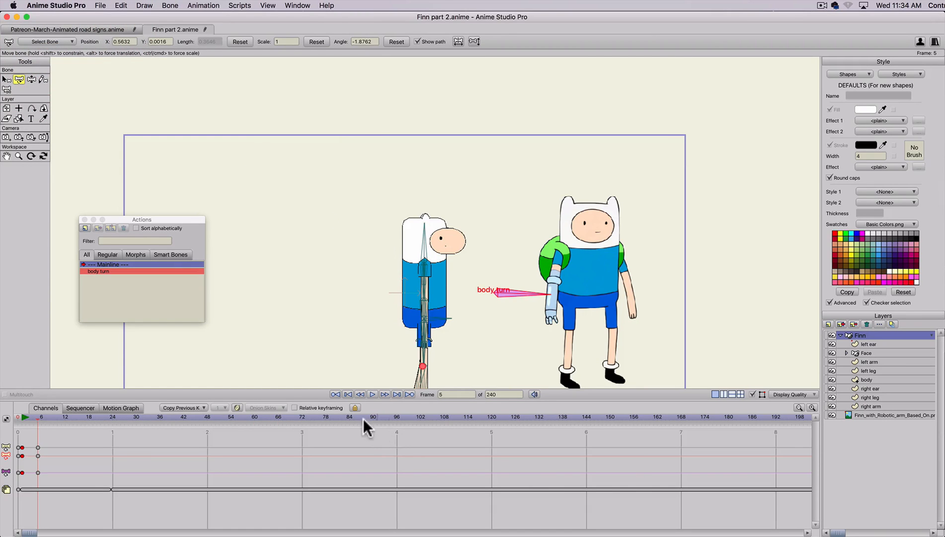
- Rotate the body turn bone further down to show Finn's back, and raise both of his arms by manipulating the bones
left_click_drag(526, 301, 507, 314)
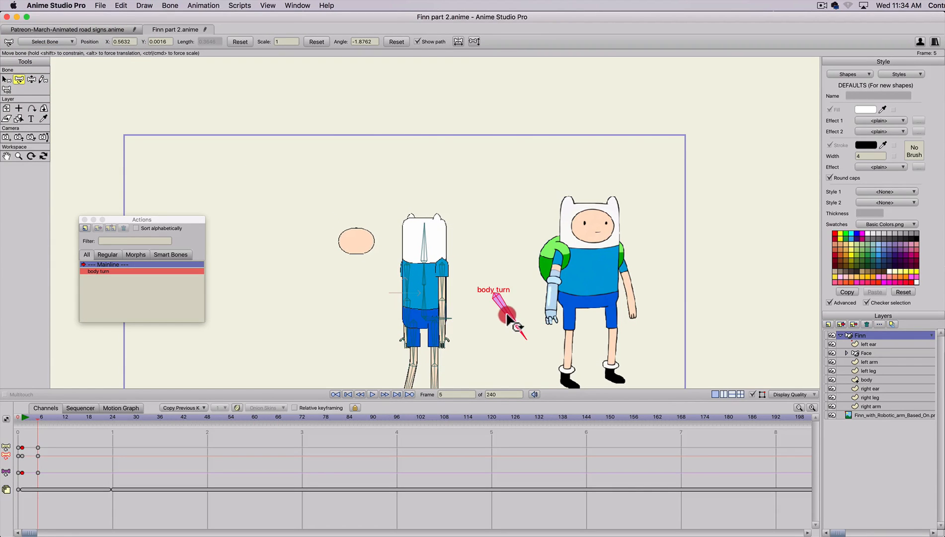
key("z")
left_click_drag(443, 320, 493, 216)
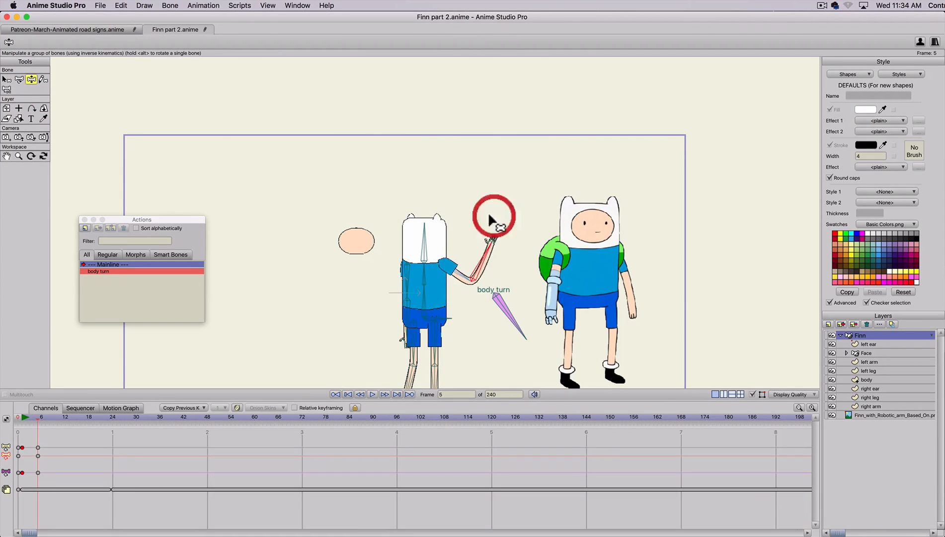
key("z")
left_click_drag(406, 302, 445, 237)
- Render a preview of the back-view pose with raised arms and close it
scroll(433, 323, "down", 1)
key("super+r")
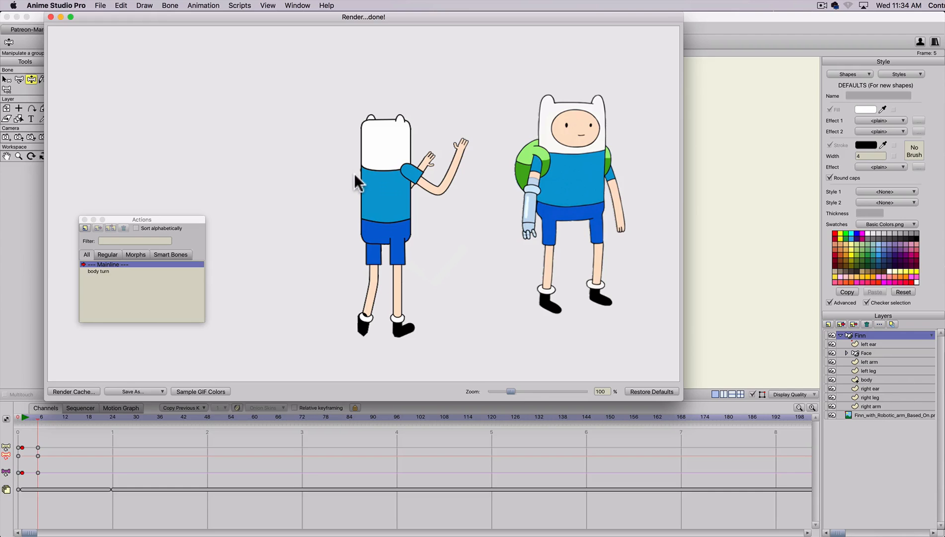
left_click(51, 17)
- Straighten Finn's bent leg beneath his body and lower the nearer raised arm so that its forearm points outward
key("z")
left_click(406, 367)
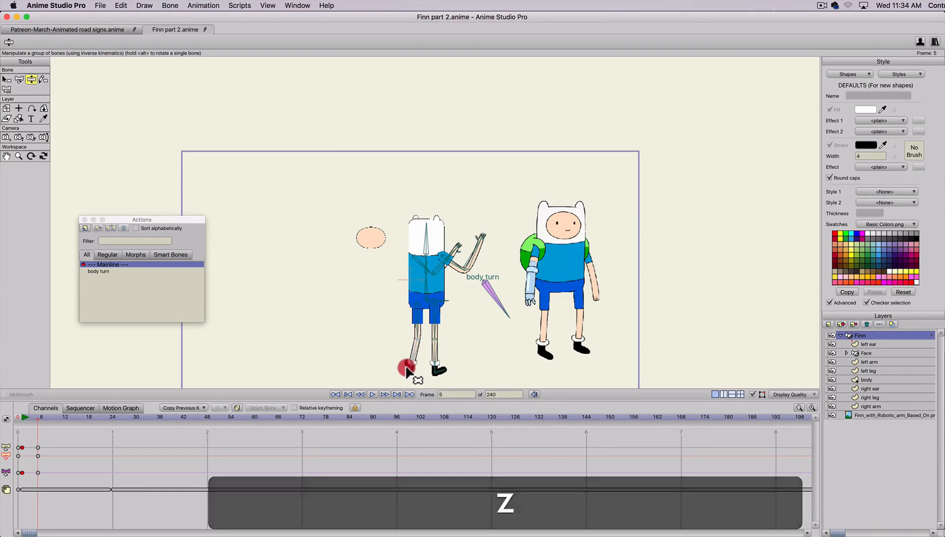
left_click_drag(406, 368, 420, 364)
left_click(447, 272)
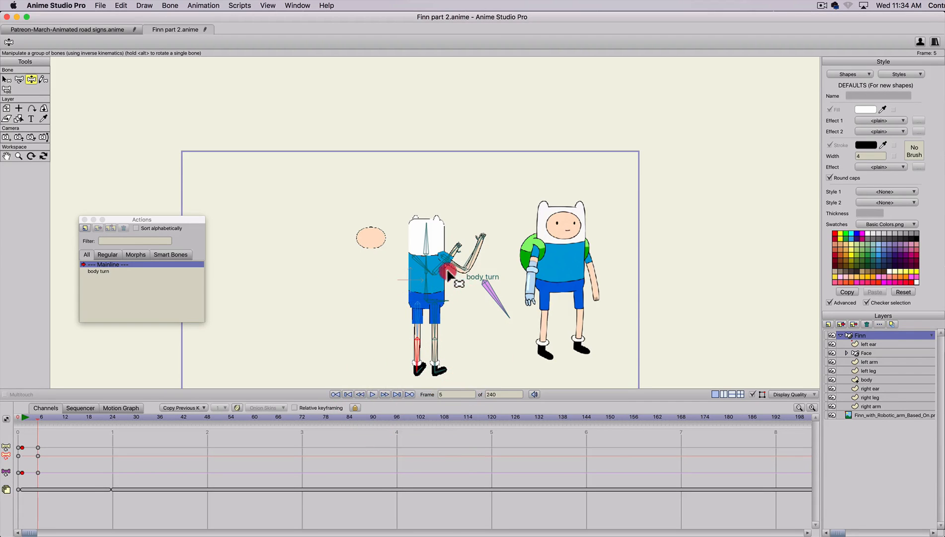
scroll(425, 311, "up", 2)
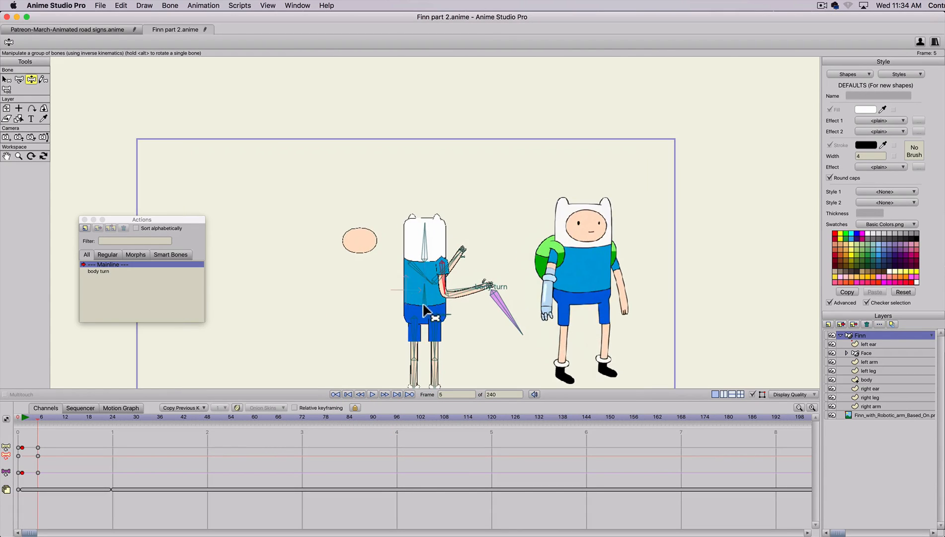
- Try to shift the lowered arm's upper bone inward at the shoulder, and undo the move
key("t")
left_click_drag(442, 274, 431, 283)
key("cmd+z")
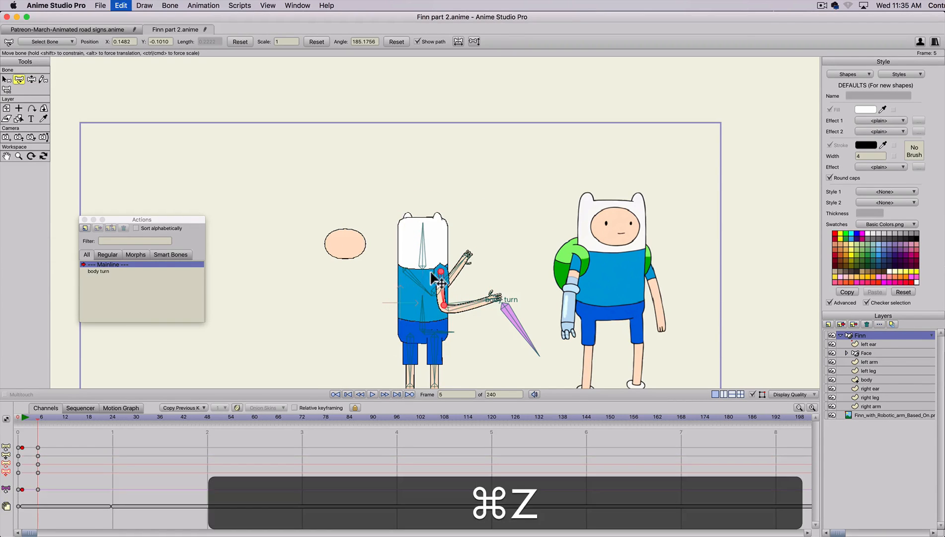
- Delete the pose keyframes at frame 5 to reset Finn to his front-facing standing pose
left_click(23, 472)
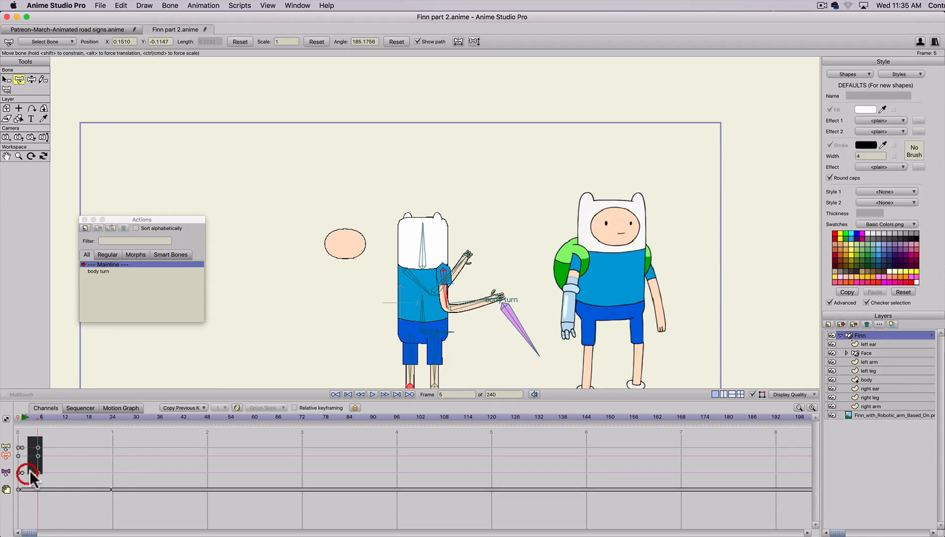
key("BackSpace")
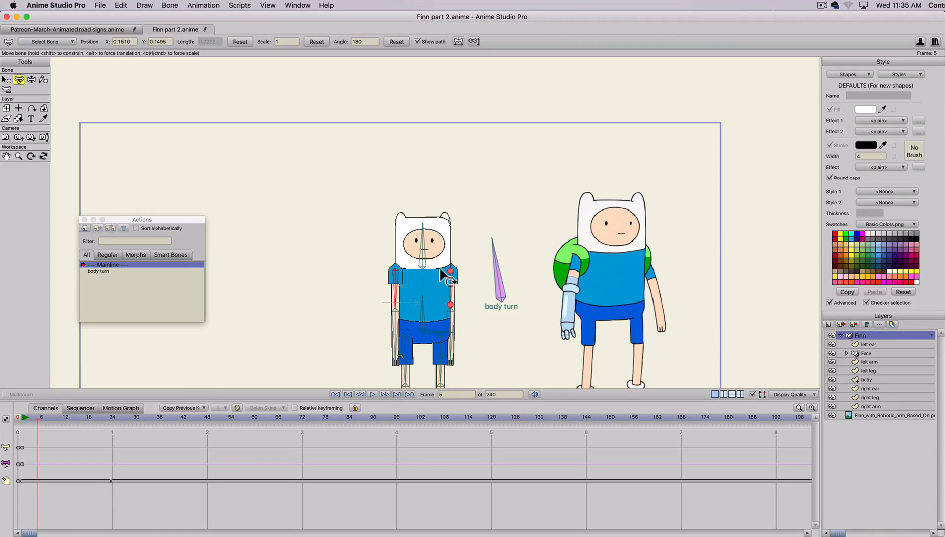
- Rotate the body turn bone to turn Finn to a side view, and render a preview of the pose
key("z")
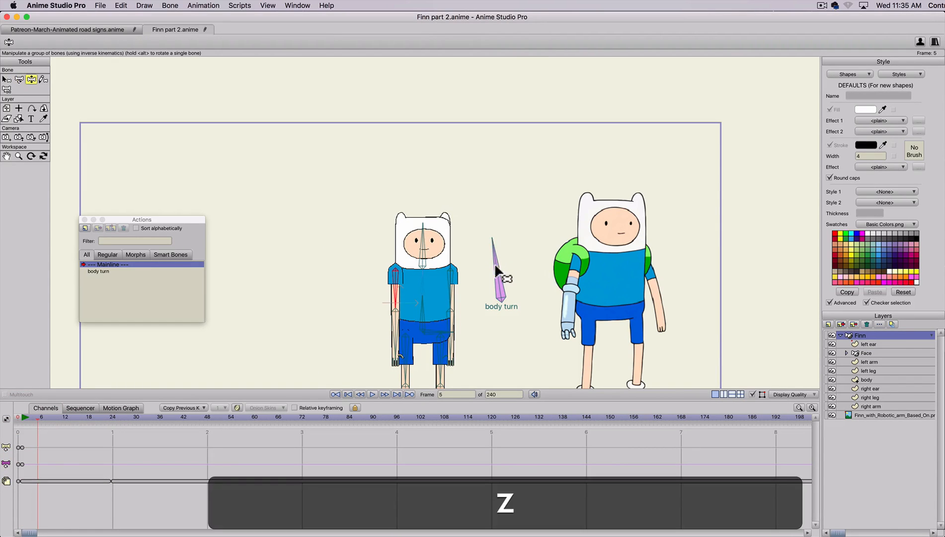
left_click_drag(495, 263, 498, 298)
key("super+r")
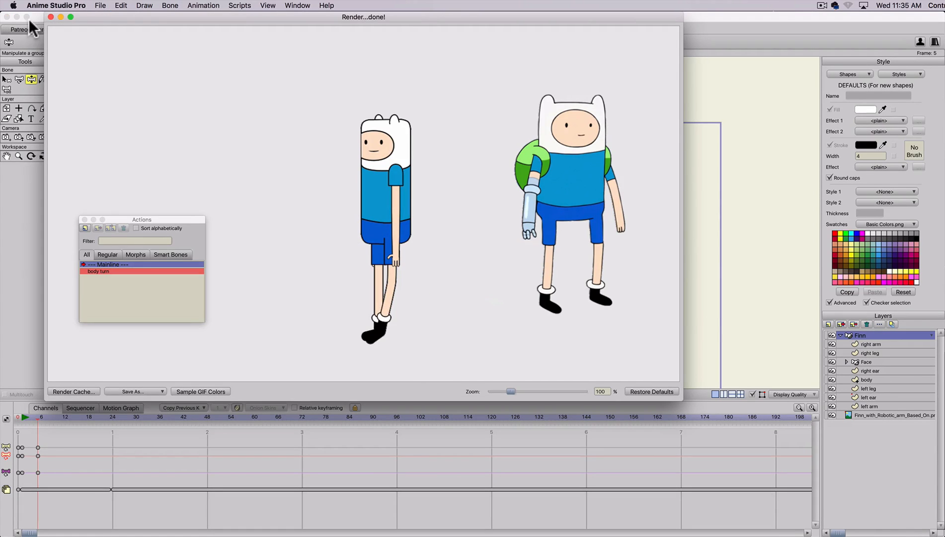
left_click(48, 18)
- Pose the side-view Finn by bending both legs into a running stance, bending the near arm and extending the far arm forward
key("z")
key("space")
left_click_drag(369, 314, 420, 335)
key("z")
left_click_drag(392, 329, 415, 280)
left_click_drag(394, 321, 441, 278)
left_click_drag(409, 221, 300, 173)
- Render a preview of the side-view running pose and close it
key("super+r")
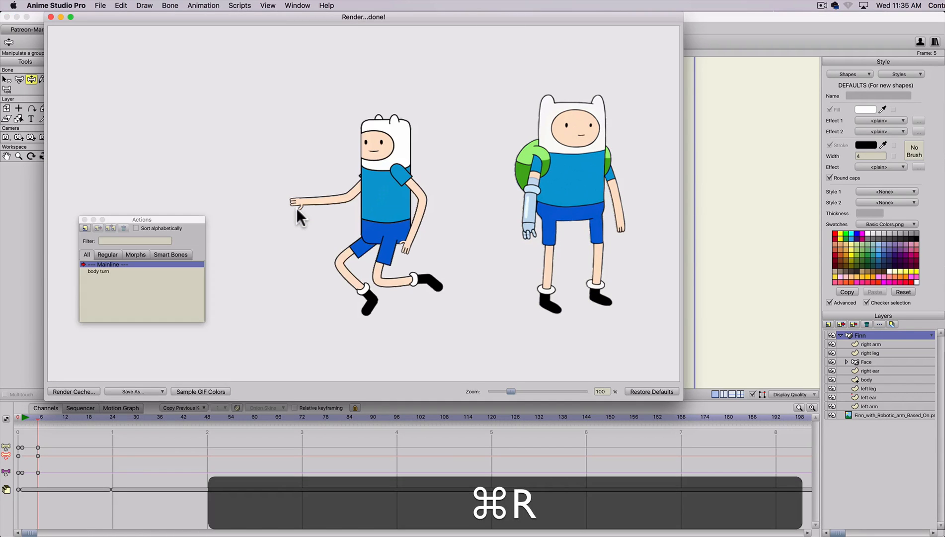
left_click(51, 17)
scroll(263, 245, "up", 3)
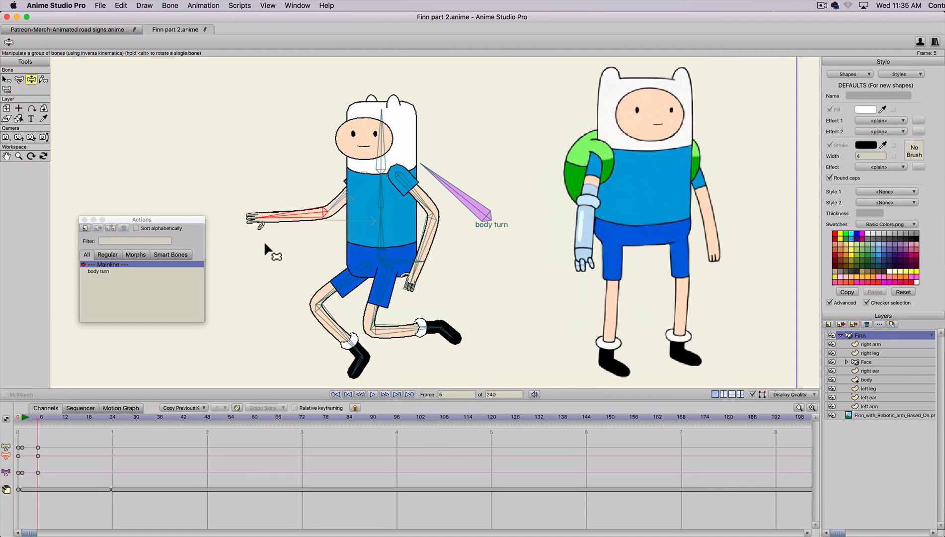
- Try to move the nearer leg's upper bone at the hip, and undo the move
scroll(264, 241, "up", 1)
key("t")
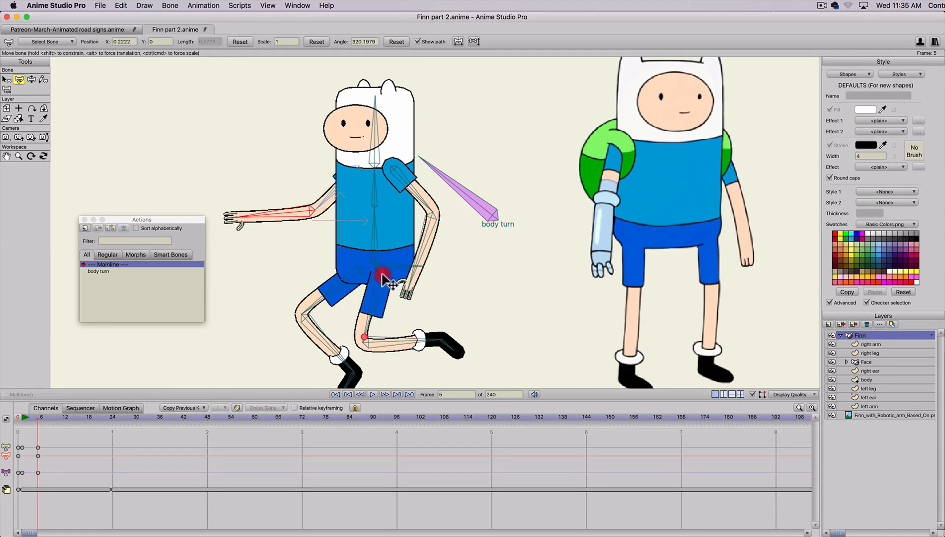
mouse_move(384, 278)
left_mouse_down()
mouse_move(390, 248)
mouse_move(402, 282)
mouse_move(413, 271)
mouse_move(405, 258)
mouse_move(407, 266)
mouse_move(366, 272)
mouse_move(393, 268)
mouse_move(388, 280)
left_mouse_up()
key("super+z")
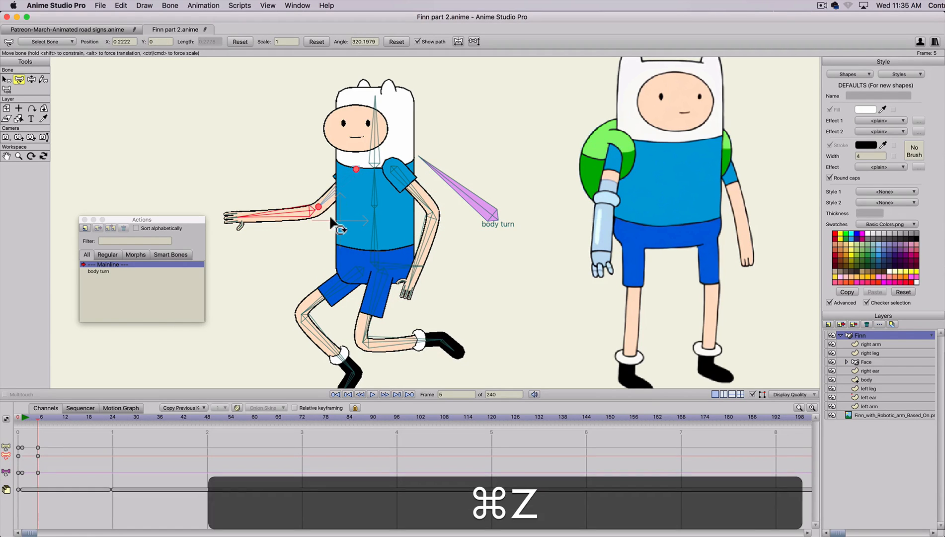
- Move the hand bone of Finn's outstretched far arm
scroll(238, 222, "up", 3)
key("space")
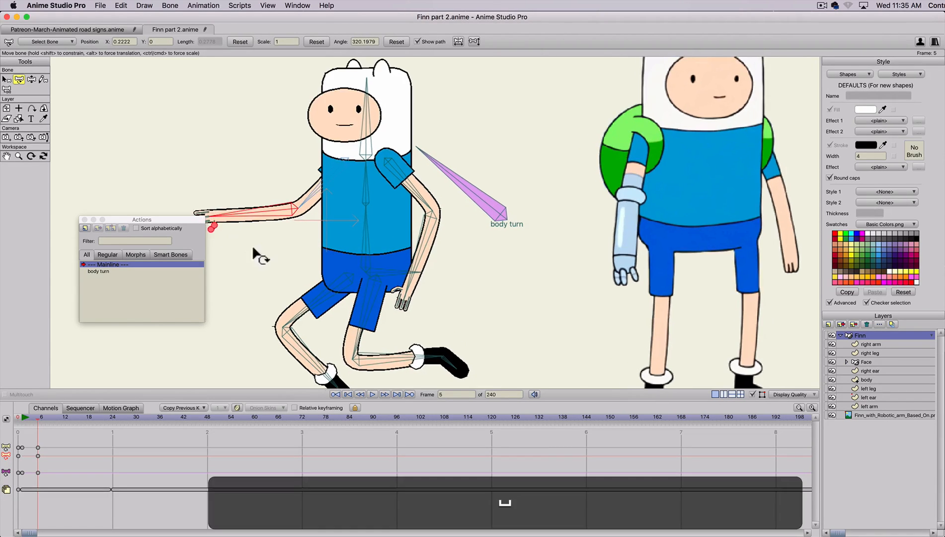
left_click_drag(254, 254, 358, 248)
key("t")
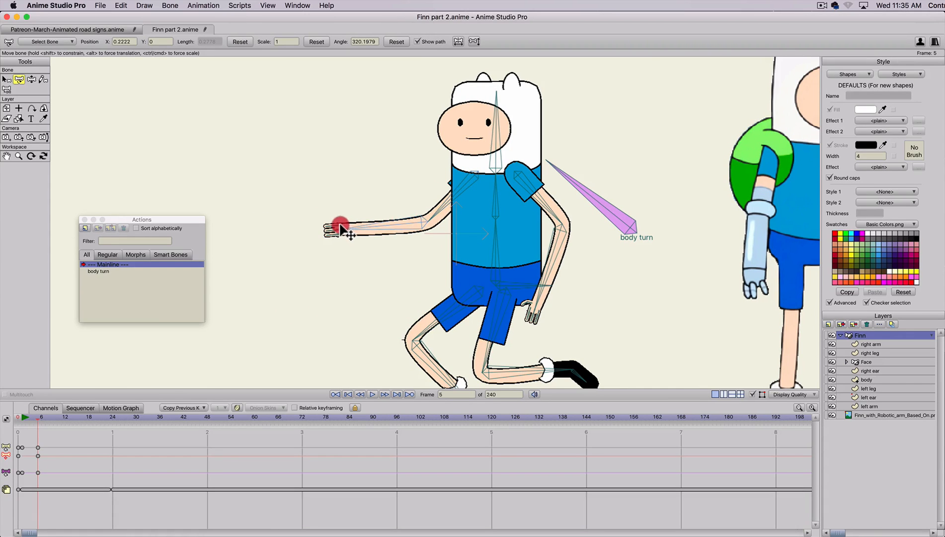
- Test the rig at frame 5 by manipulating the outstretched left hand and rotating the body turn bone further
key("z")
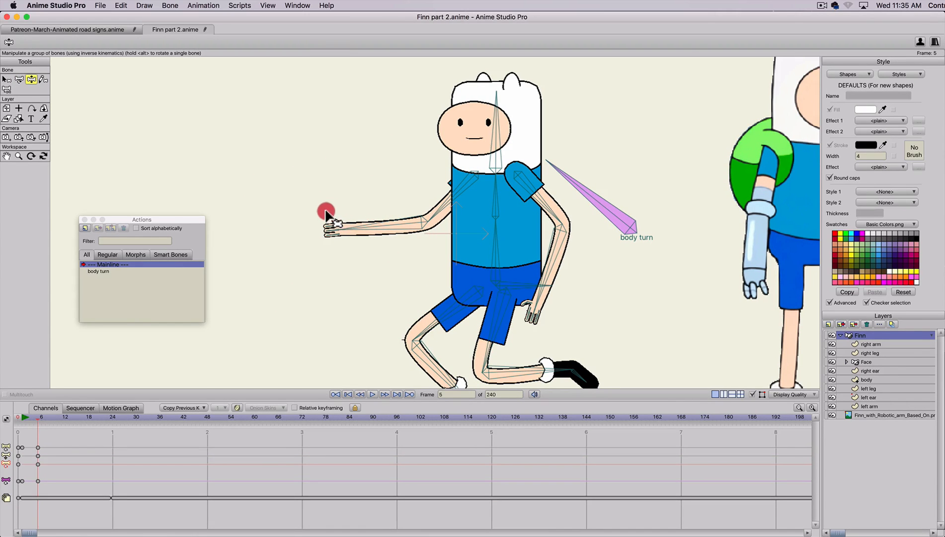
key("z")
left_click(327, 229)
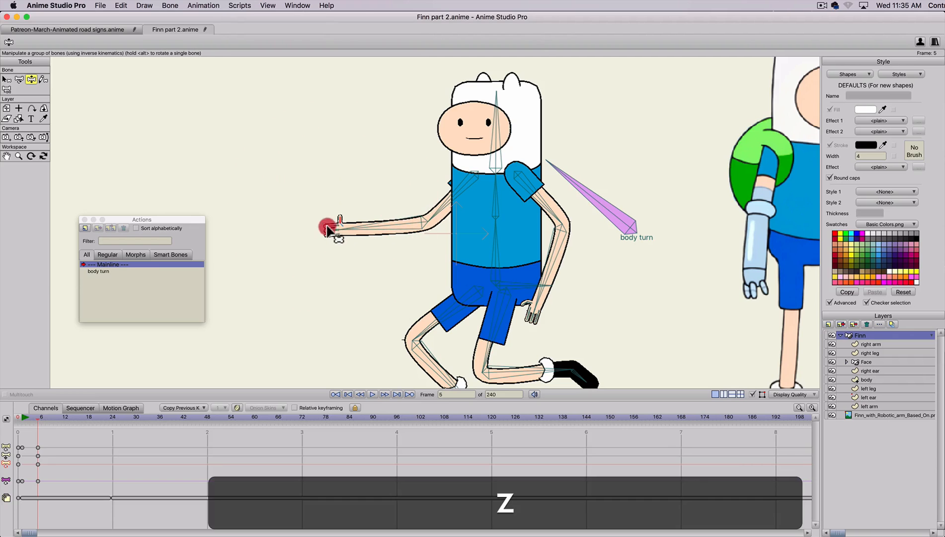
left_click_drag(335, 229, 325, 224)
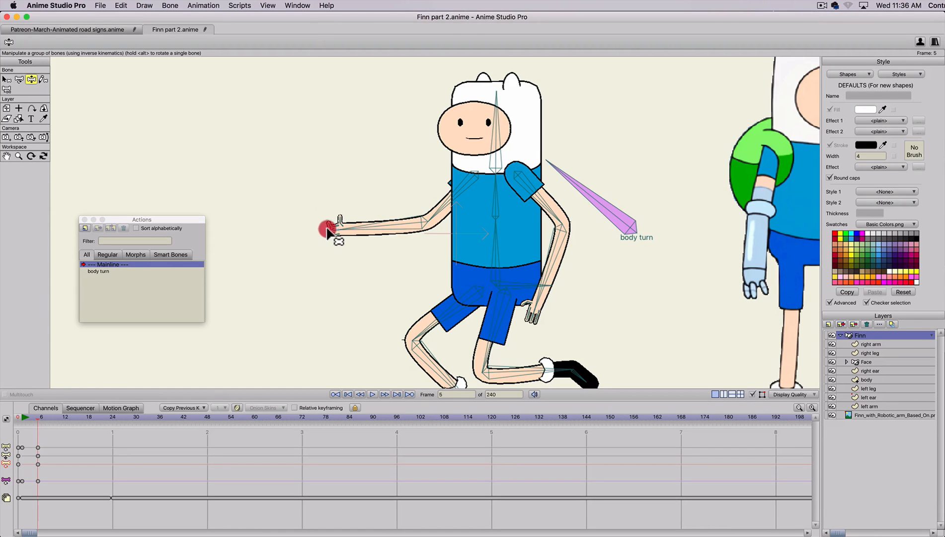
scroll(329, 237, "down", 2)
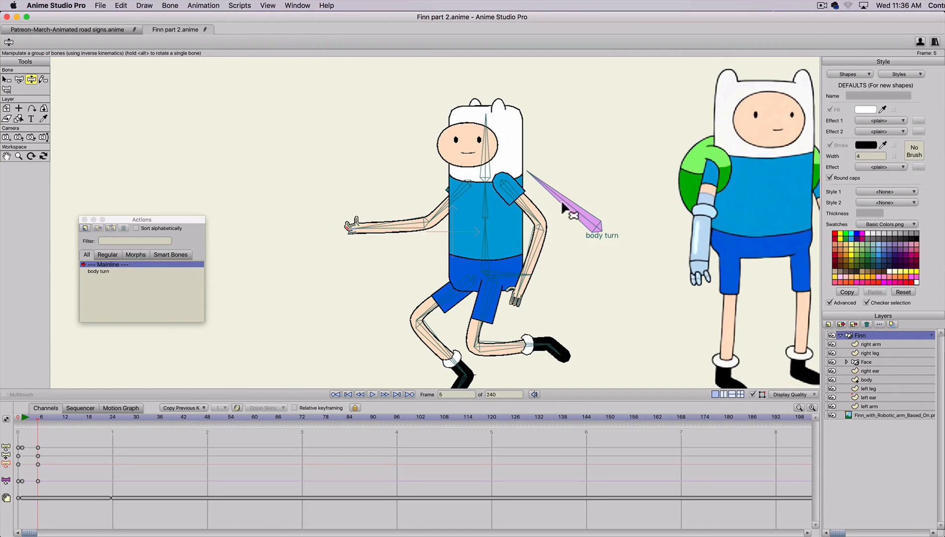
key("t")
left_click_drag(562, 202, 550, 216)
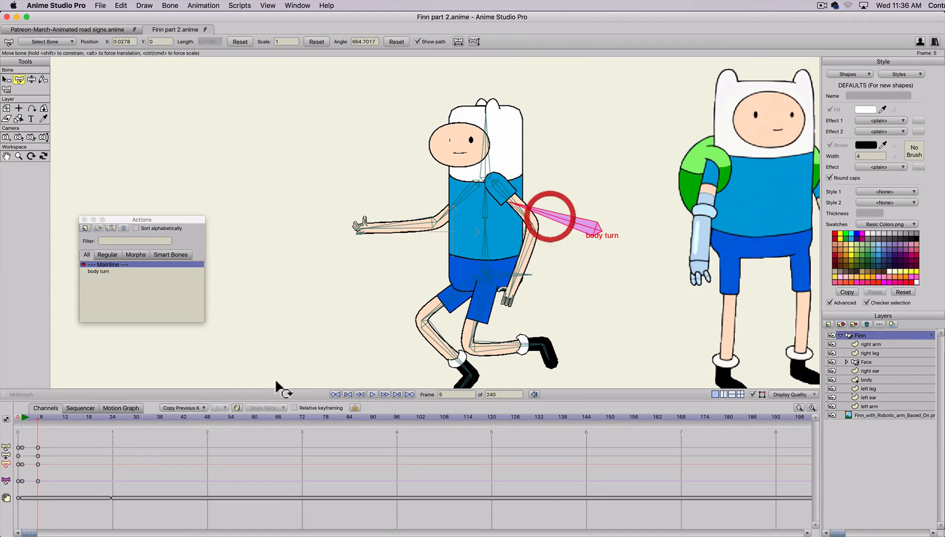
- Delete all the bone keyframes of the test pose on the Finn layer
left_click_drag(17, 480, 19, 483)
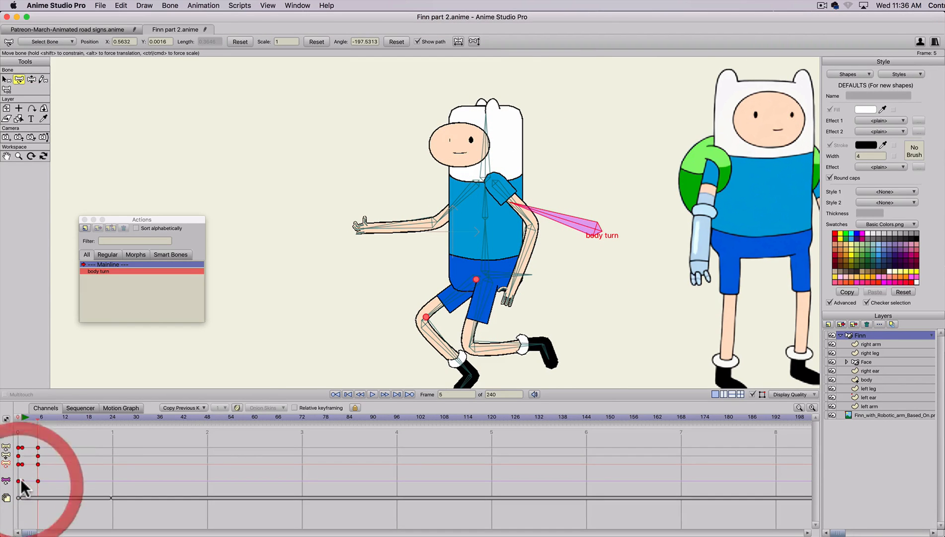
key("BackSpace")
scroll(294, 235, "down", 5)
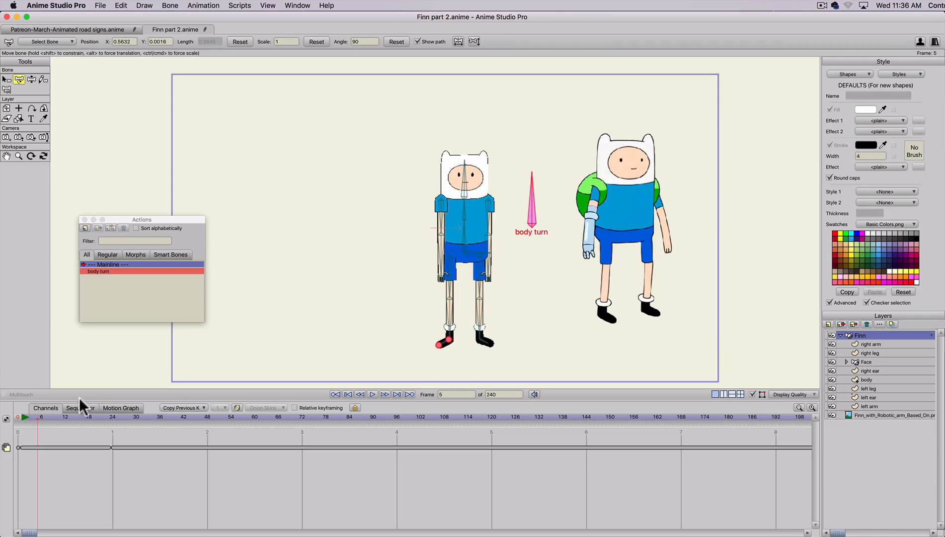
- Rotate the body turn bone at frame 5 so Finn faces the reference character
left_click(37, 417)
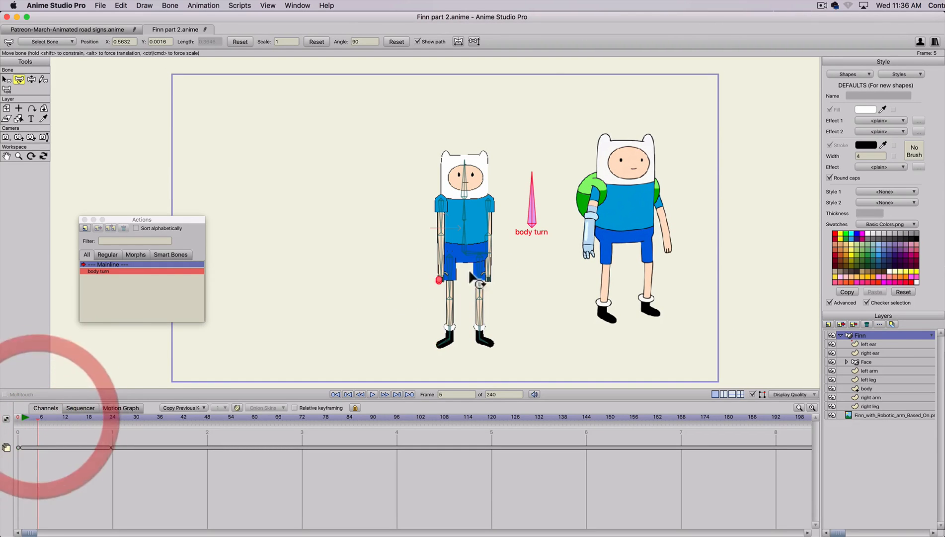
key("t")
left_click_drag(530, 212, 434, 135)
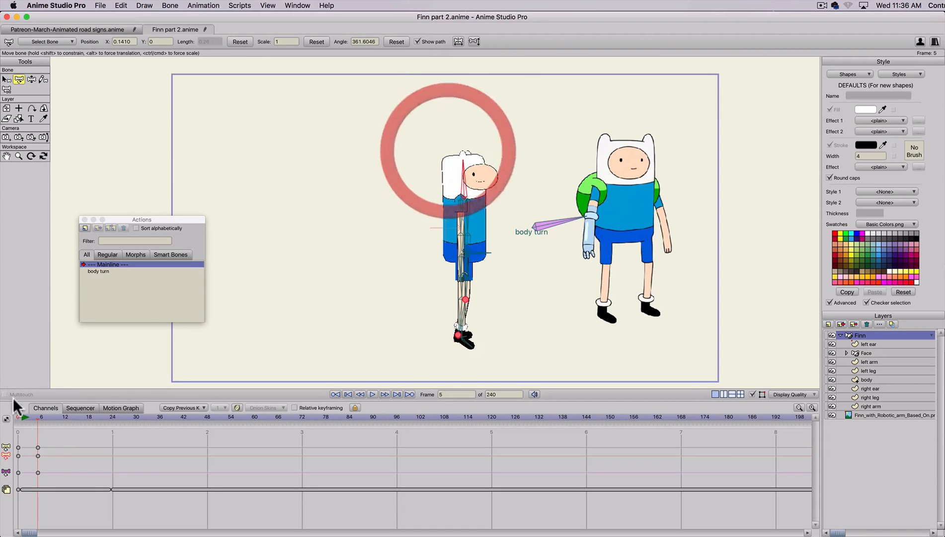
- Bind the left ear and right ear layers to the head bone at frame 0
left_click(4, 420)
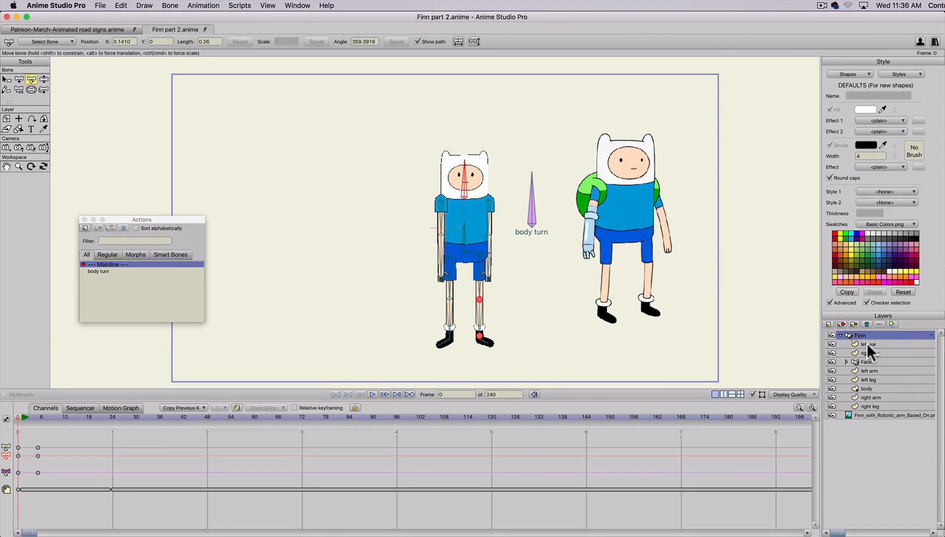
left_click(868, 344)
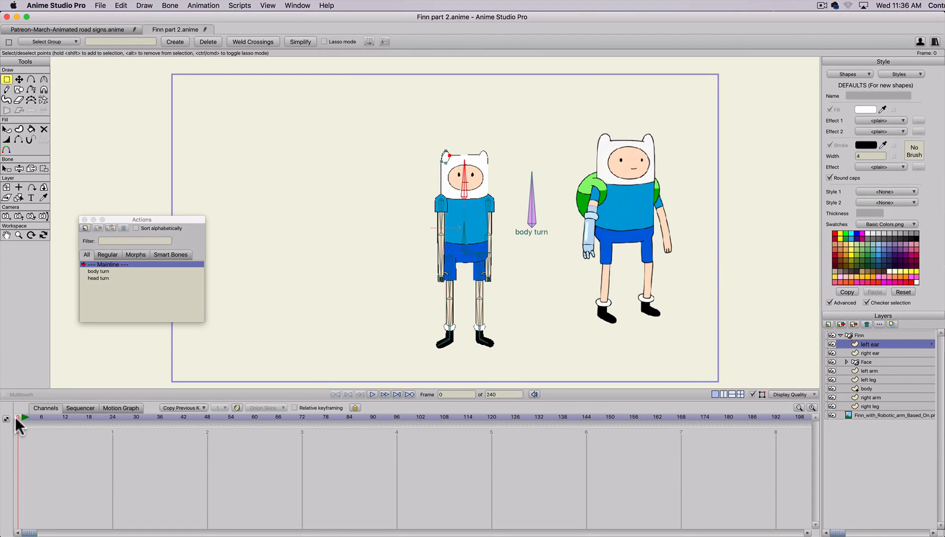
left_click(29, 167)
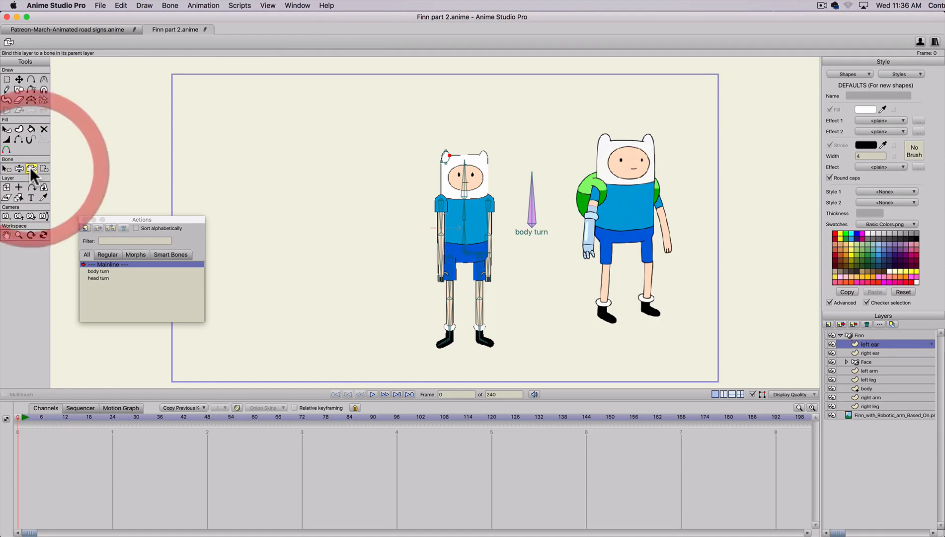
left_click(465, 187)
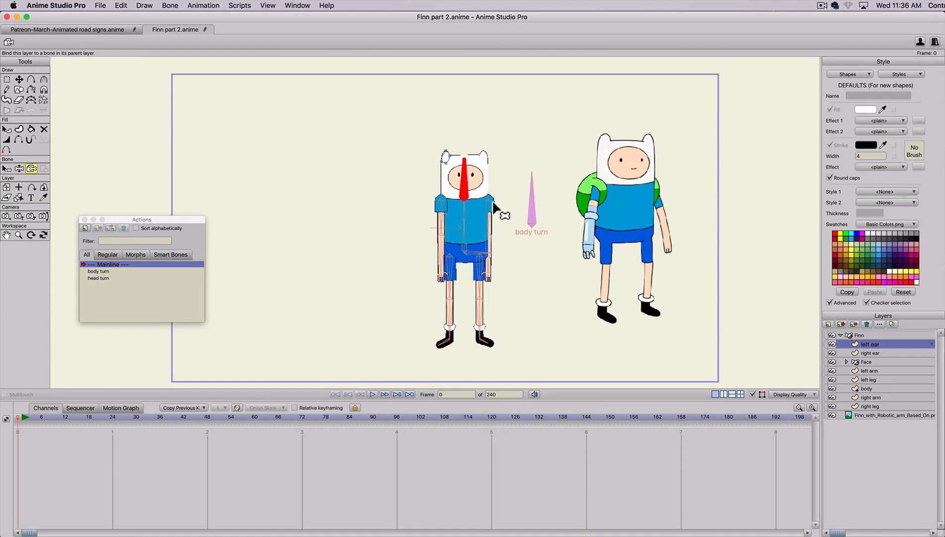
left_click(863, 353)
left_click(466, 188)
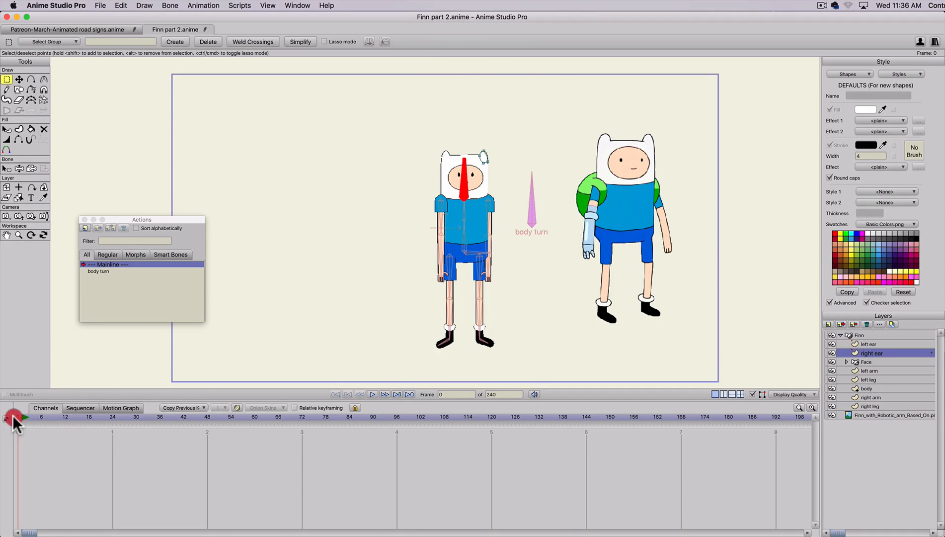
- Pose Finn at frame 7 with the head tilted and the left arm bent forward, and render a preview of the frame
left_click(44, 418)
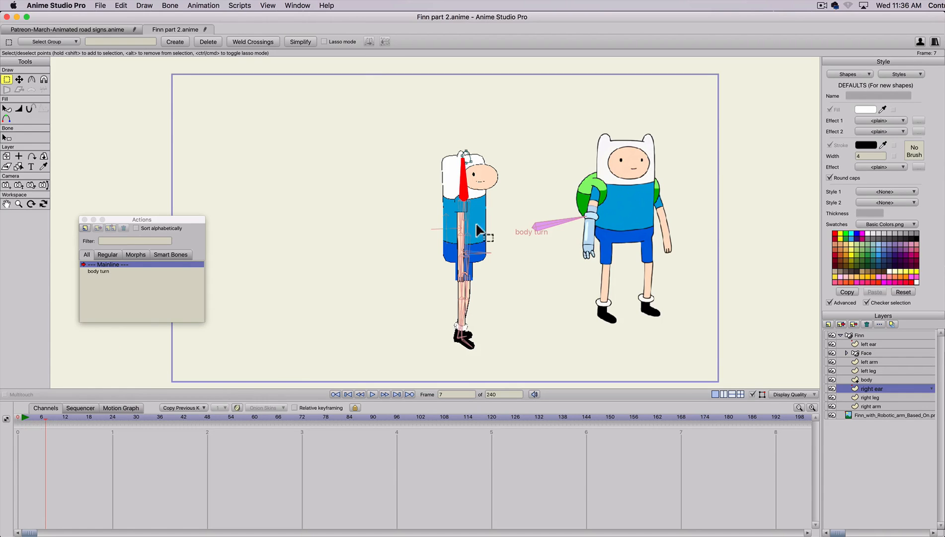
key("z")
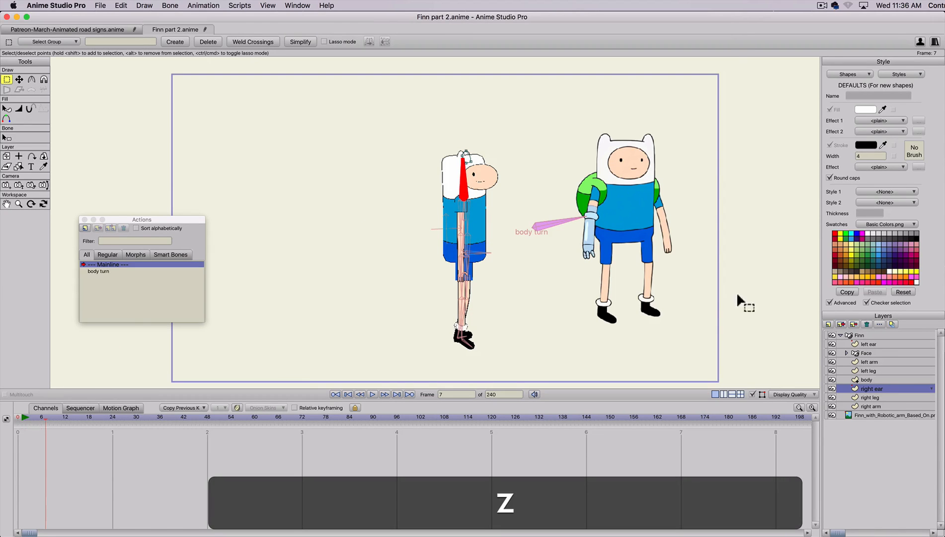
left_click(853, 335)
mouse_move(462, 206)
left_mouse_down()
mouse_move(475, 206)
mouse_move(463, 204)
mouse_move(472, 185)
mouse_move(464, 179)
mouse_move(474, 184)
mouse_move(470, 204)
left_mouse_up()
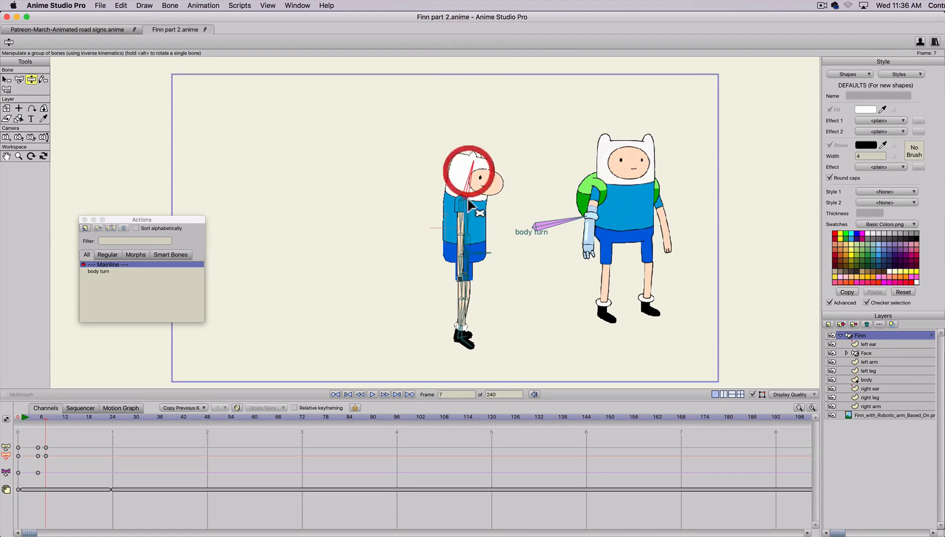
key("z")
left_click_drag(465, 268, 499, 215)
key("super+r")
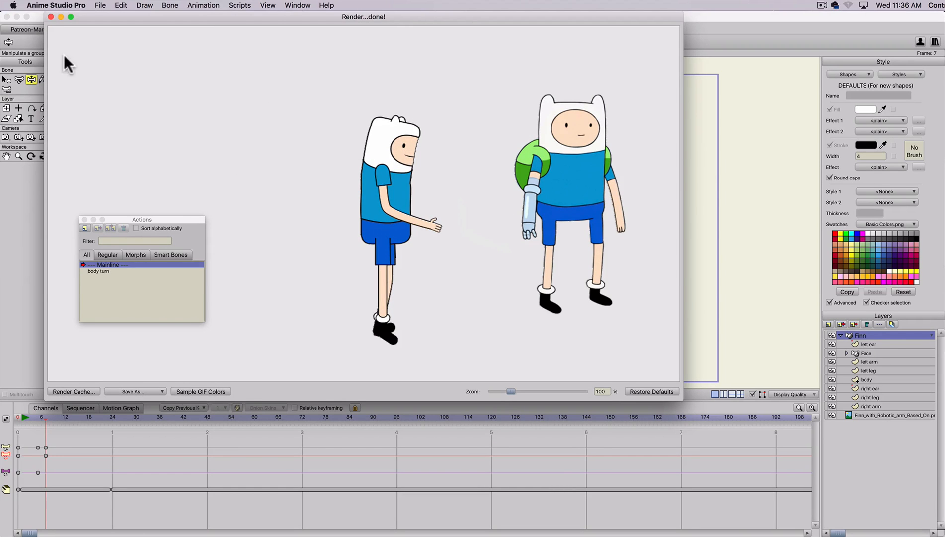
left_click(50, 17)
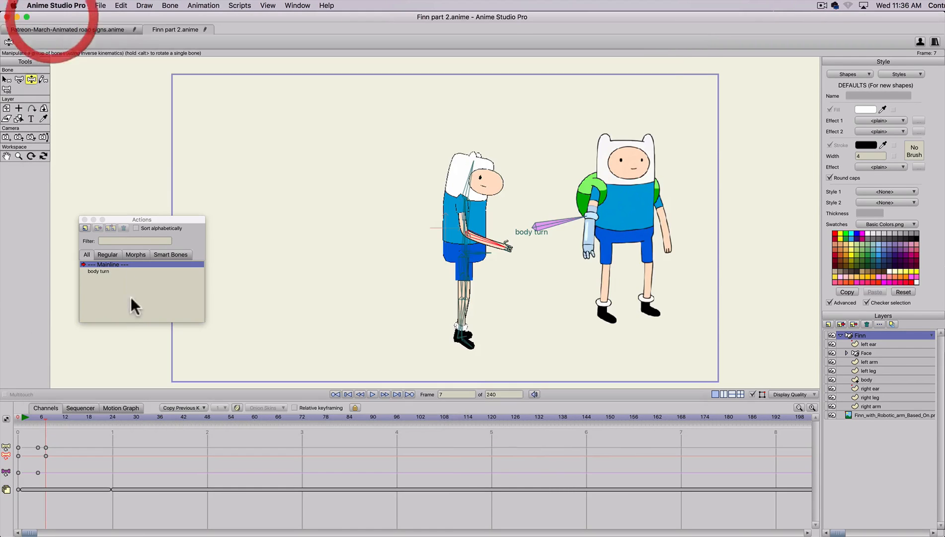
- Close the Actions window and delete all the bone keyframes from the turned test pose
left_click(85, 220)
left_click_drag(20, 472, 20, 474)
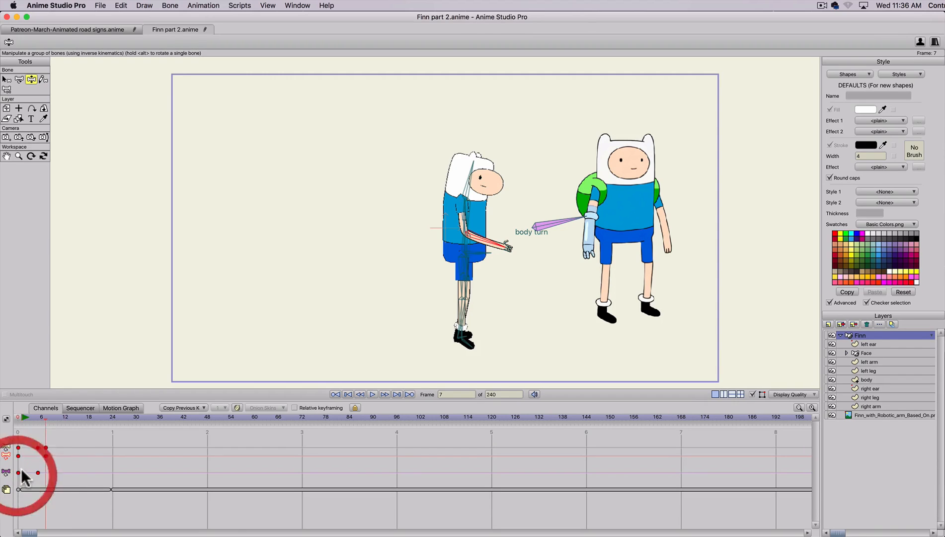
key("BackSpace")
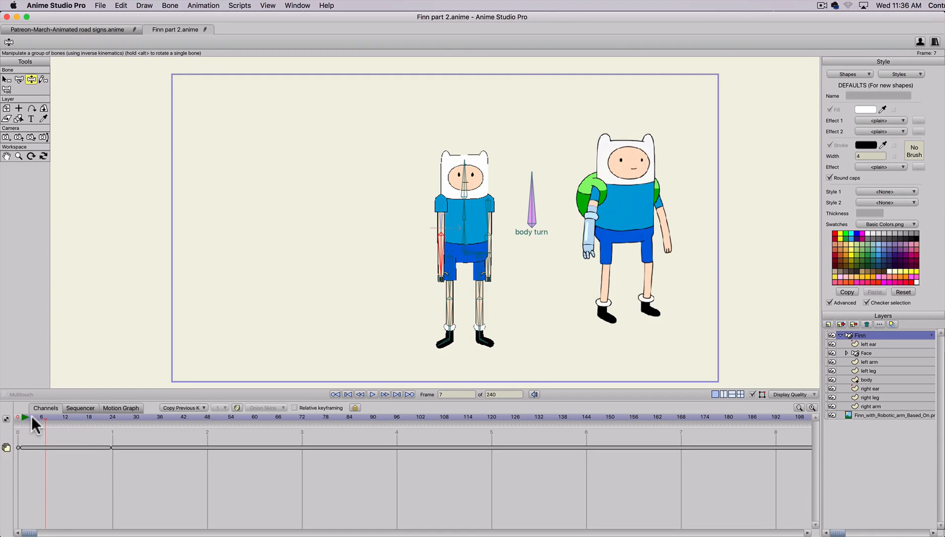
- Bend both of Finn's arms at frame 4 as a test pose and delete the resulting keyframes
left_click(4, 416)
left_click_drag(18, 417, 31, 415)
key("z")
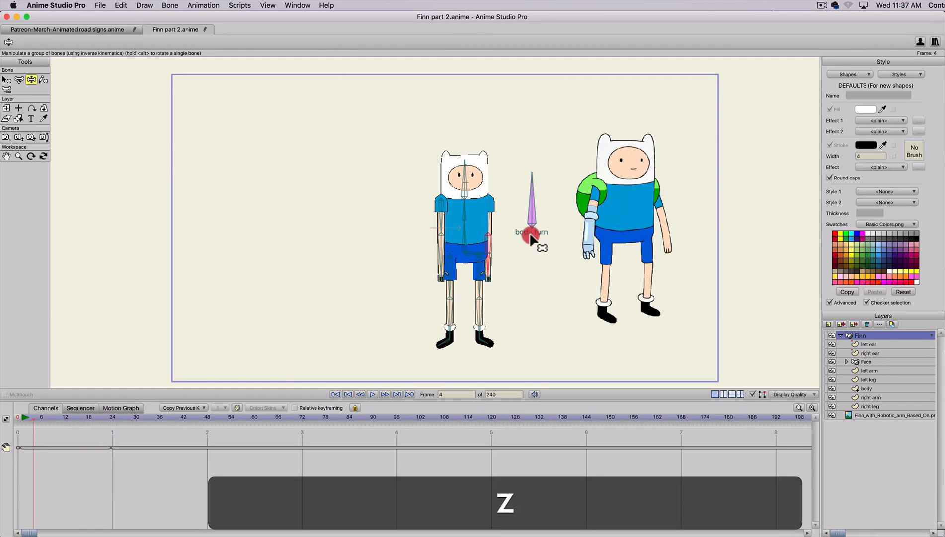
left_click_drag(530, 236, 528, 202)
key("z")
left_click_drag(439, 249, 439, 188)
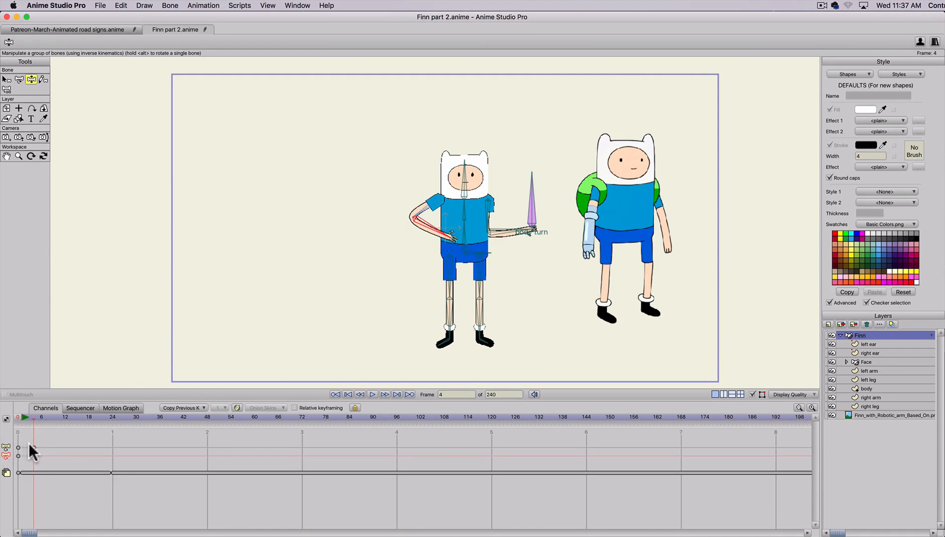
key("BackSpace")
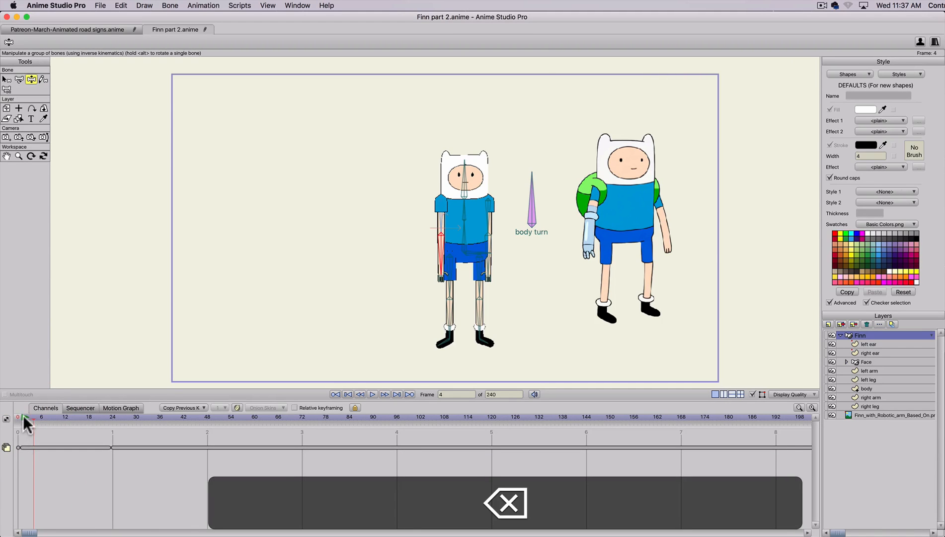
- Return to frame 0 and collapse the Finn bone layer in the layer list
left_click(18, 417)
scroll(522, 329, "up", 5)
left_click_drag(442, 341, 444, 212)
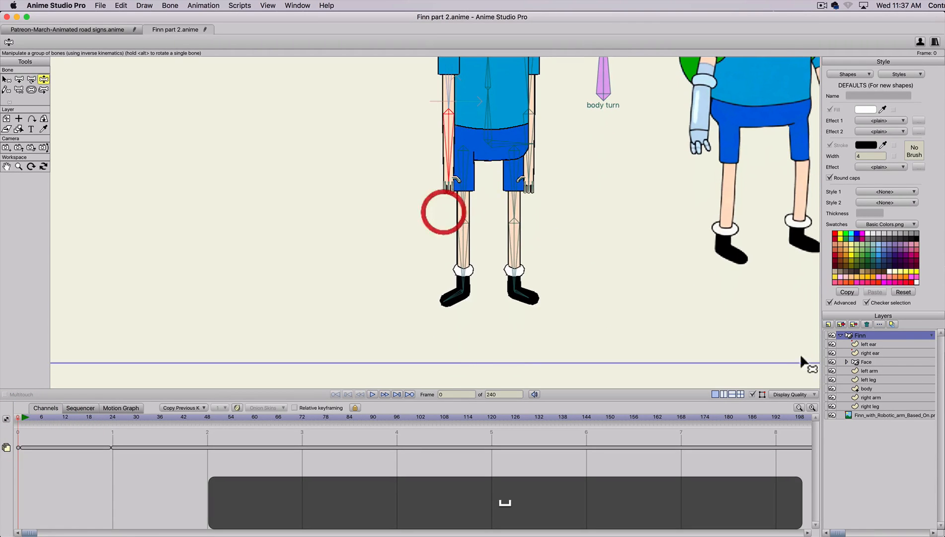
left_click(840, 335)
scroll(517, 292, "up", 2)
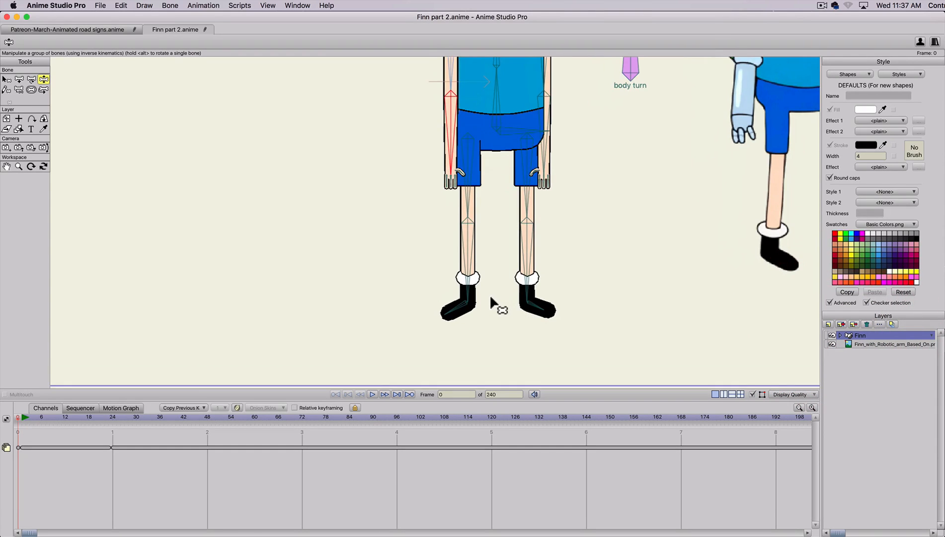
scroll(484, 293, "down", 3)
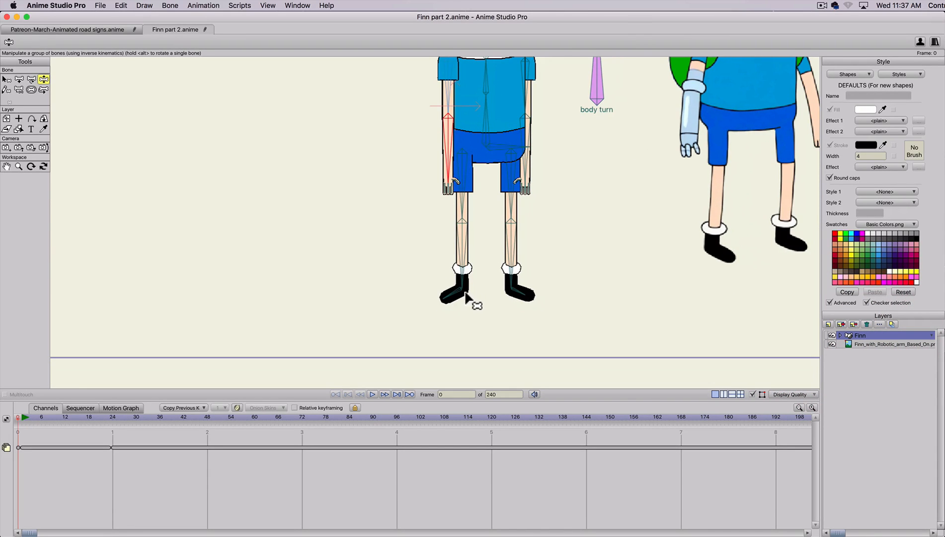
- Deselect all bones and draw a separate target bone from the left ankle outward above the foot
key("b")
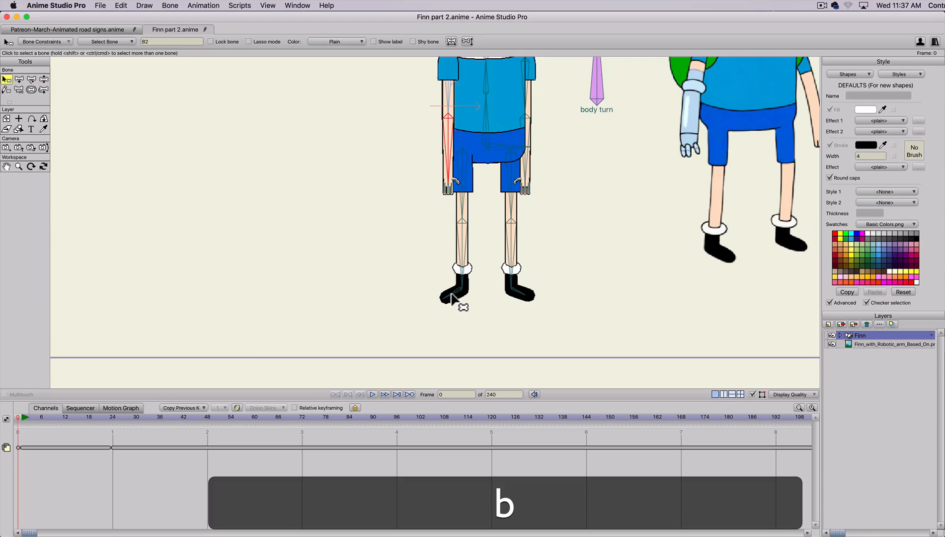
left_click(8, 415)
key("b")
left_click(403, 271)
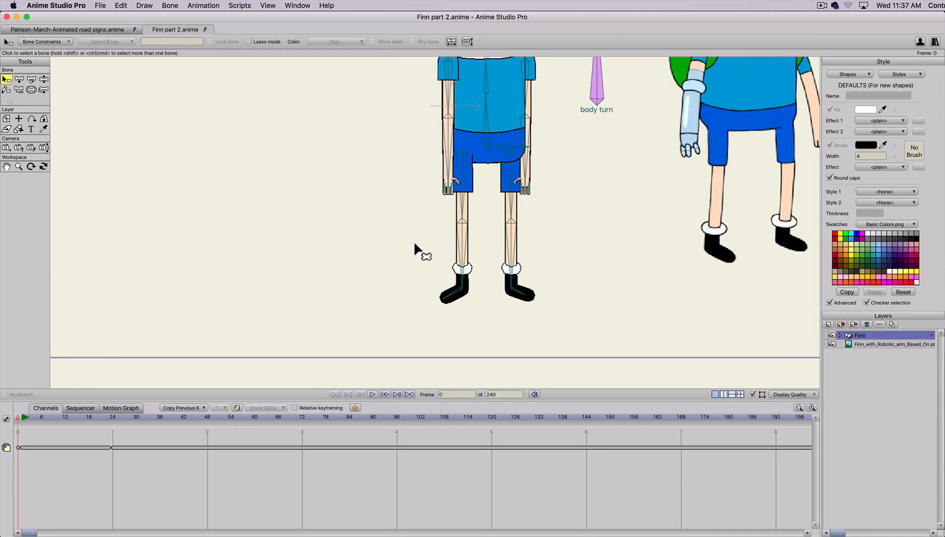
key("a")
left_click_drag(461, 287, 428, 277)
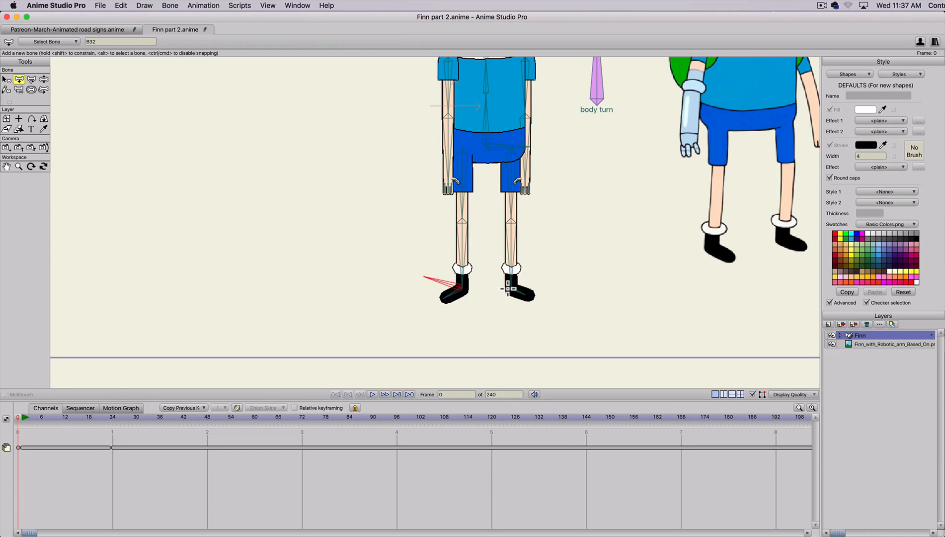
- Deselect the new bone and draw a matching separate target bone outward from the right ankle
key("b")
left_click(487, 280)
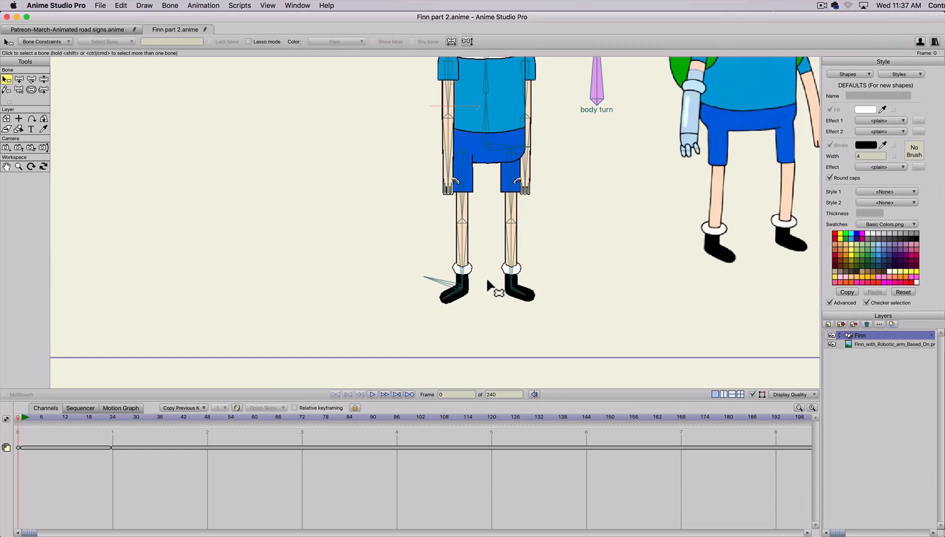
key("a")
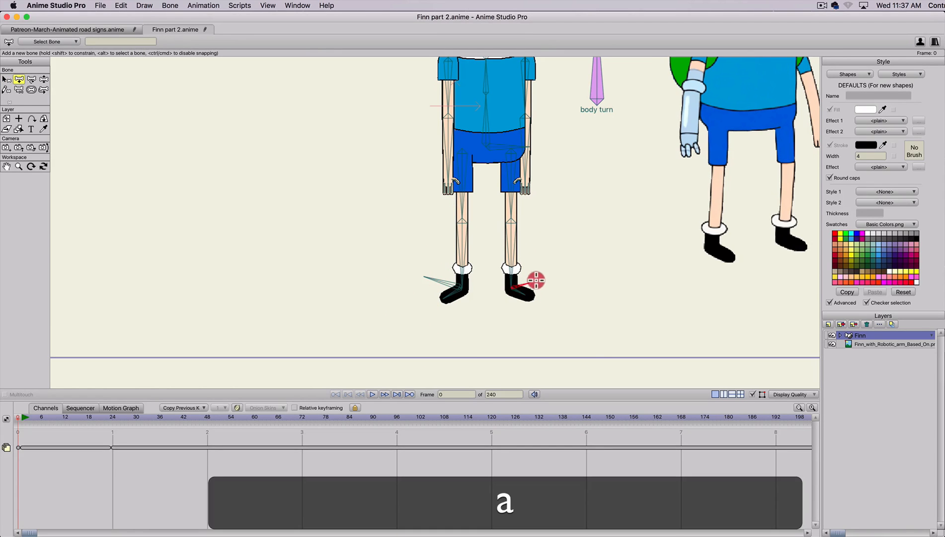
left_click_drag(536, 280, 334, 293)
- Set the bone strength of the new ankle target bones to 0
left_click(27, 90)
left_click_drag(461, 283, 276, 304)
scroll(450, 297, "up", 2)
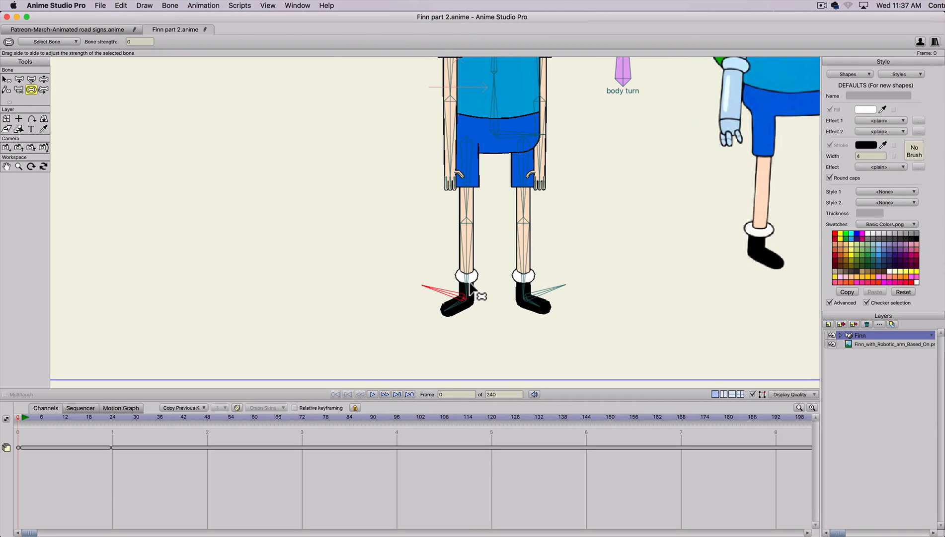
- Link the left shin bone to the separate target bone at the left ankle with the Reparent Bone tool
key("b")
left_click(462, 263)
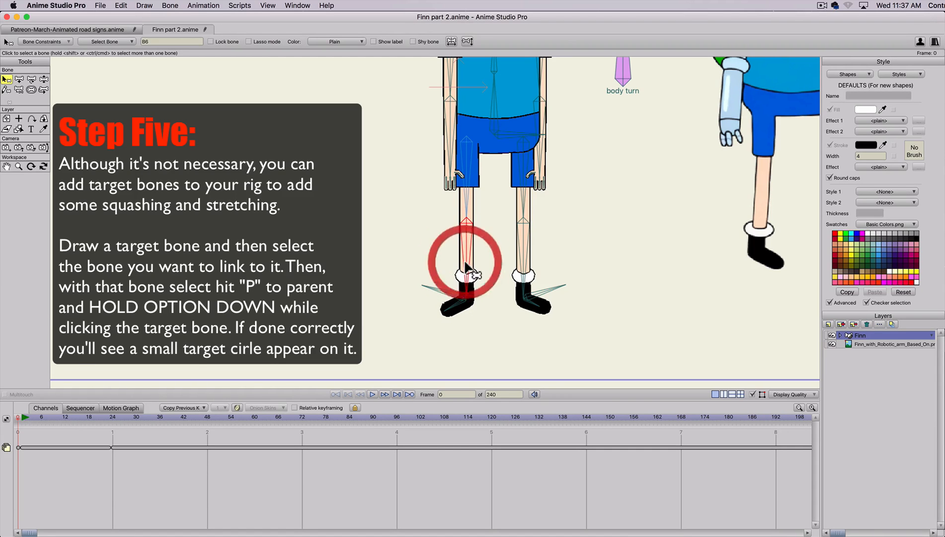
key("p")
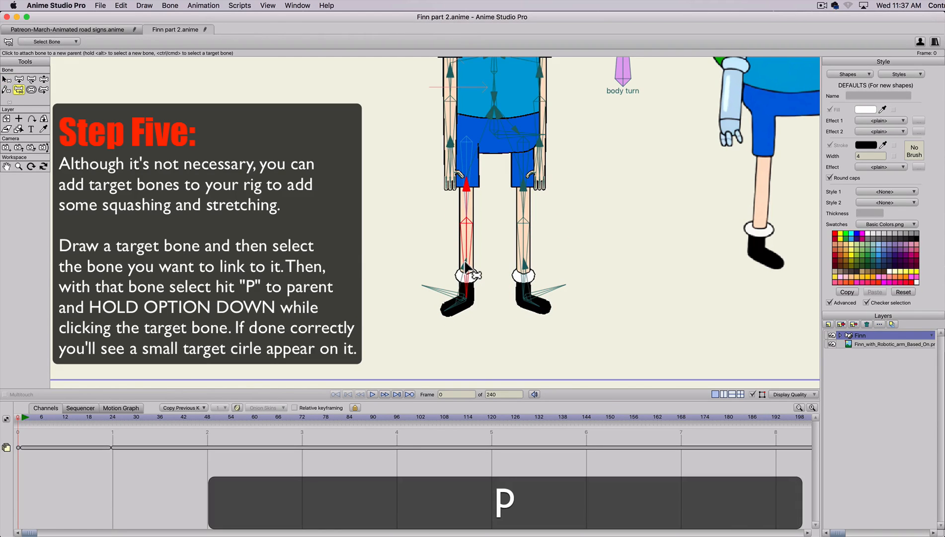
key("super")
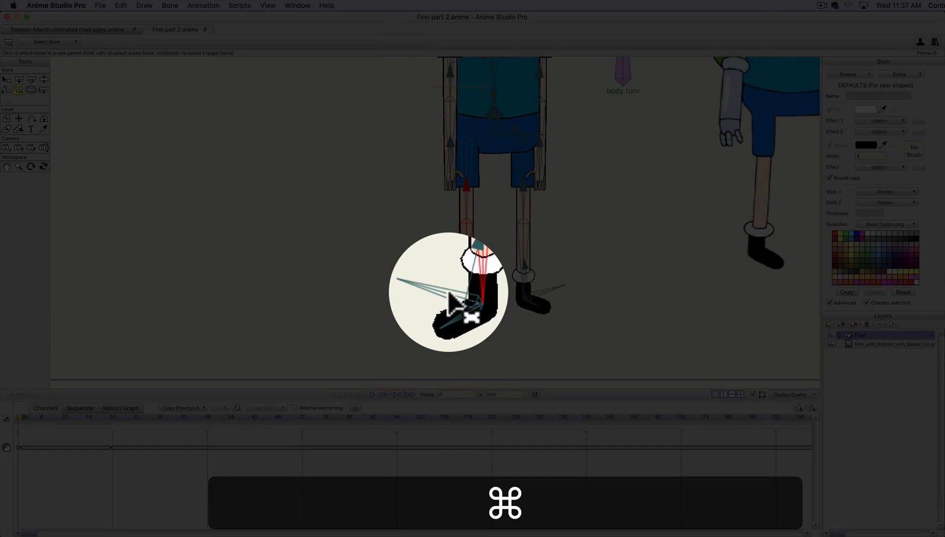
left_click(447, 292, "super")
scroll(460, 301, "up", 3)
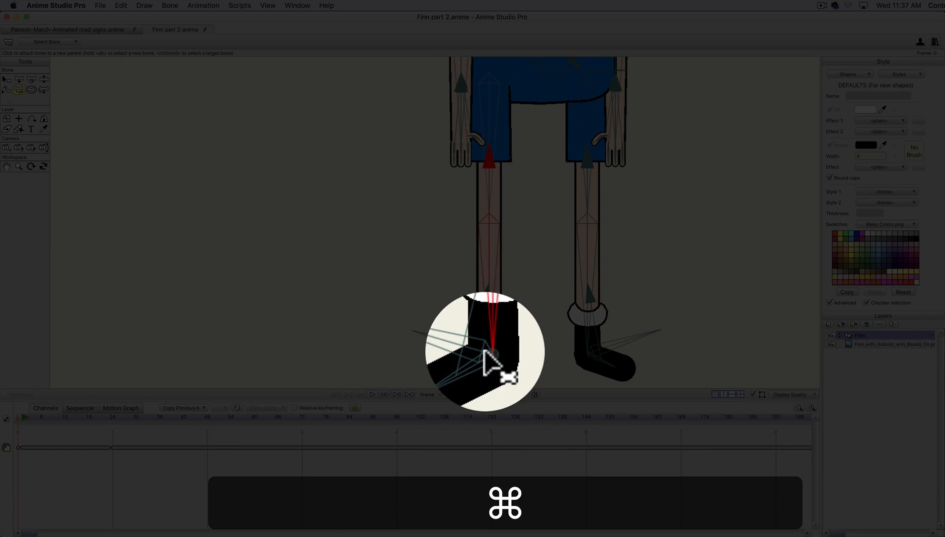
scroll(547, 331, "down", 2)
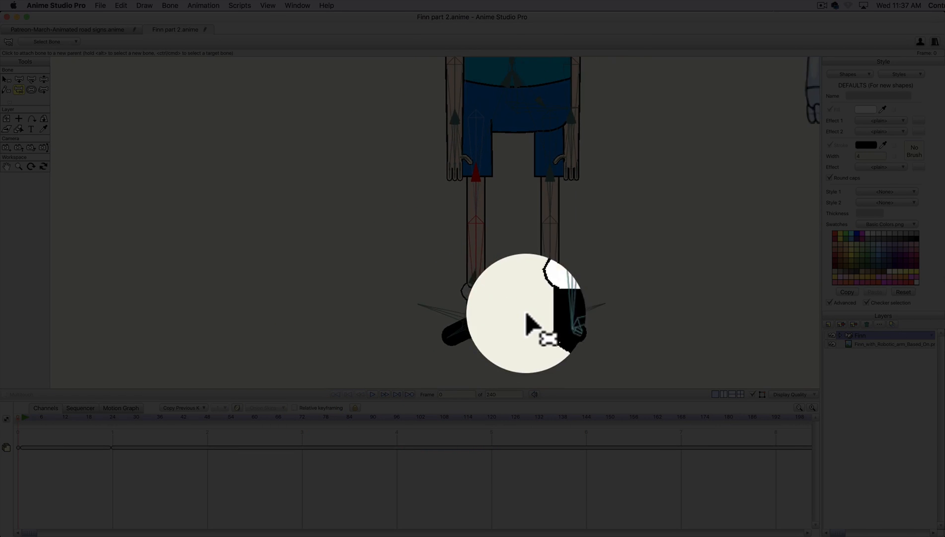
- Assign the separate target bone at the right ankle as the target of the right shin bone
key("b")
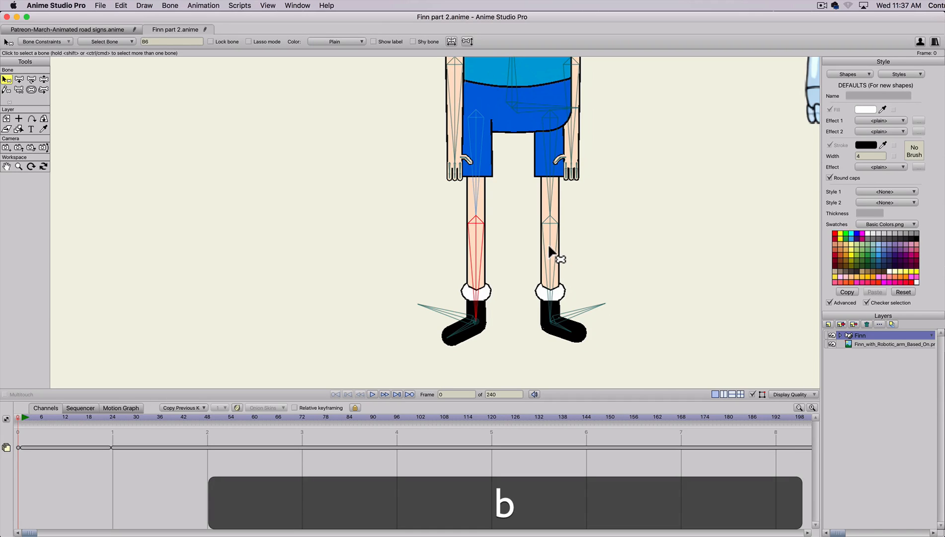
left_click(550, 248)
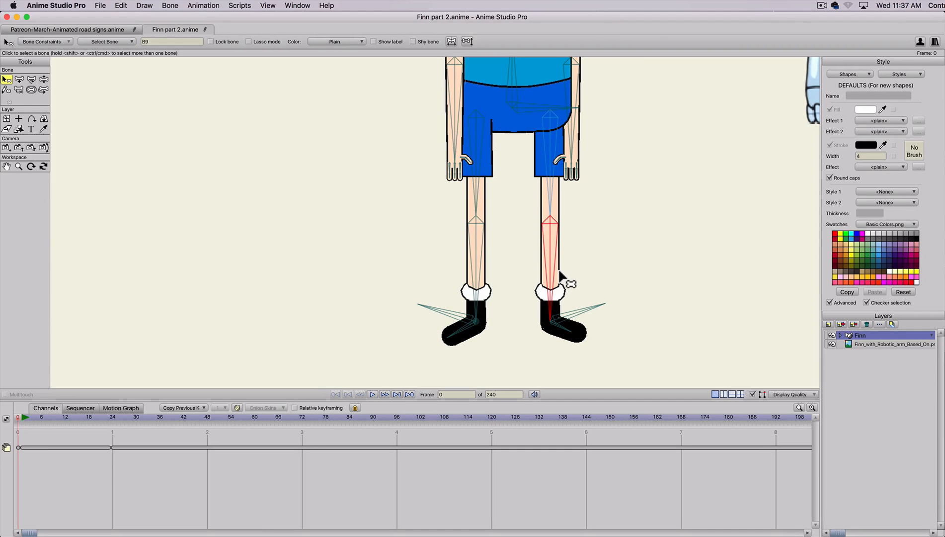
key("p")
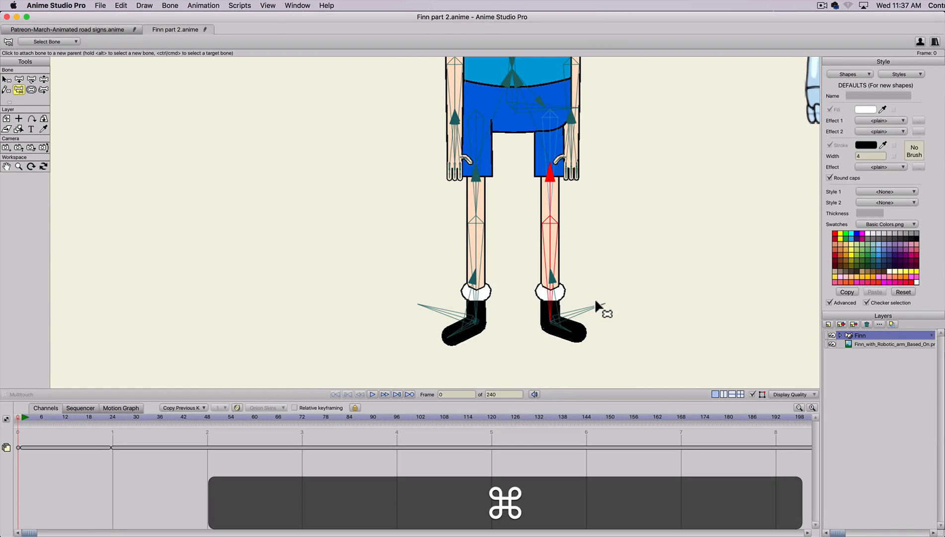
left_click(567, 314, "super")
scroll(544, 320, "down", 2)
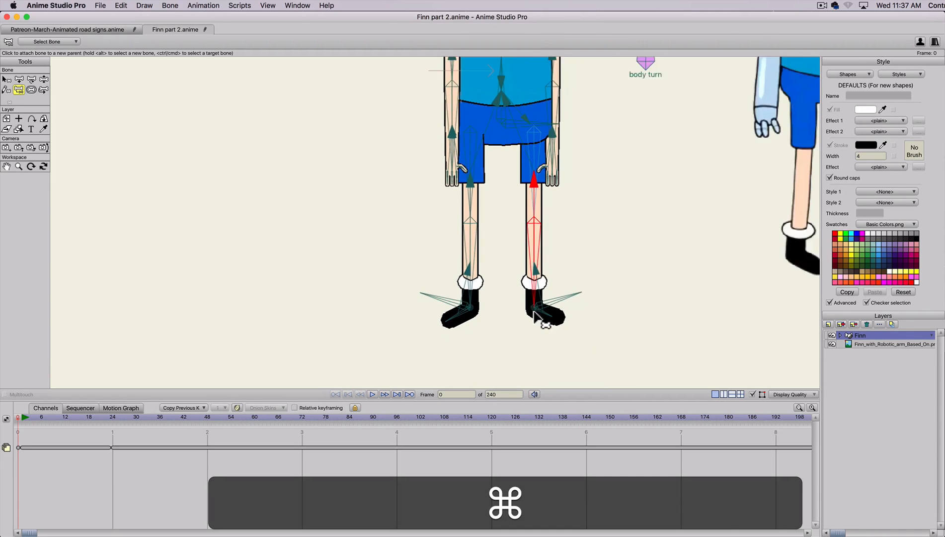
scroll(299, 336, "down", 2)
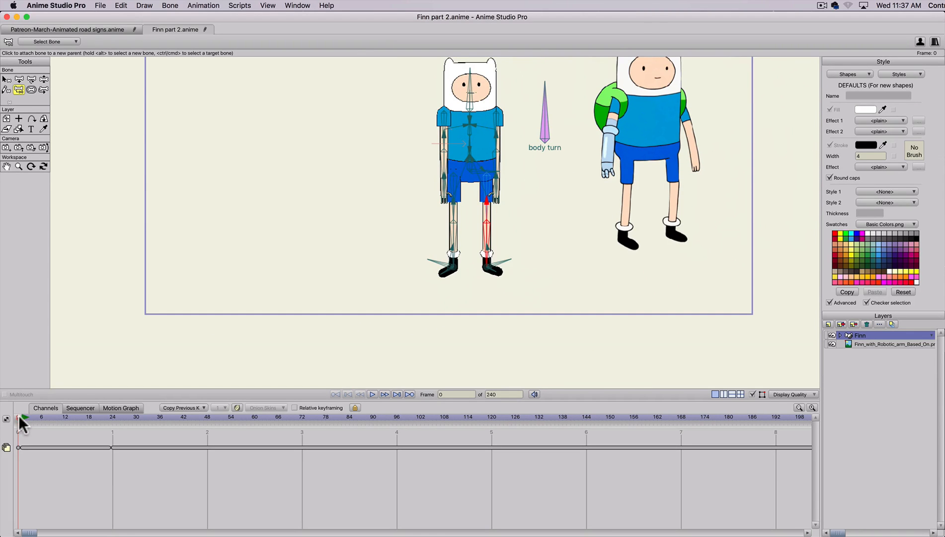
- Test the left leg's target bone by moving the left foot around with Manipulate Bones
key("z")
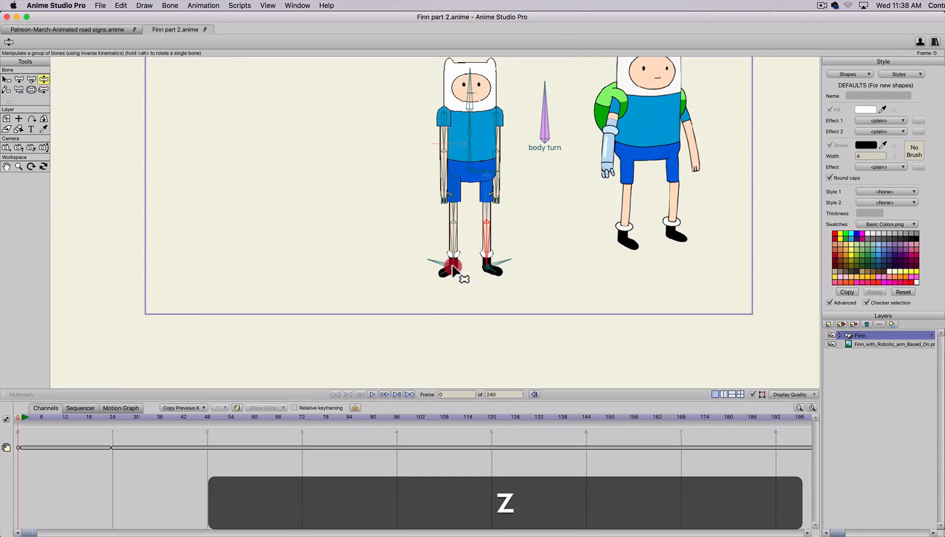
mouse_move(454, 270)
left_mouse_down()
mouse_move(404, 241)
mouse_move(423, 213)
mouse_move(456, 233)
mouse_move(441, 312)
mouse_move(463, 261)
mouse_move(467, 268)
mouse_move(452, 266)
left_mouse_up()
key("super+z")
scroll(438, 234, "up", 1)
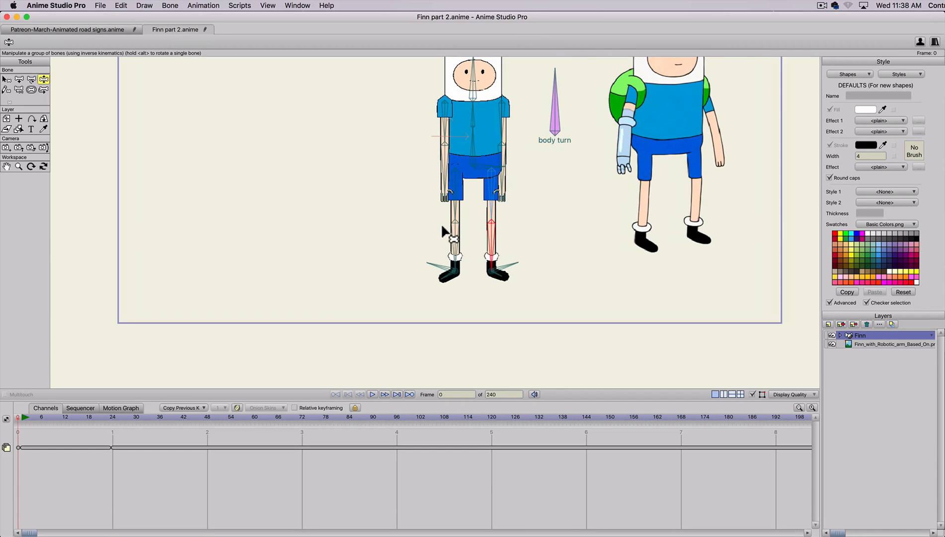
left_click_drag(393, 222, 460, 279)
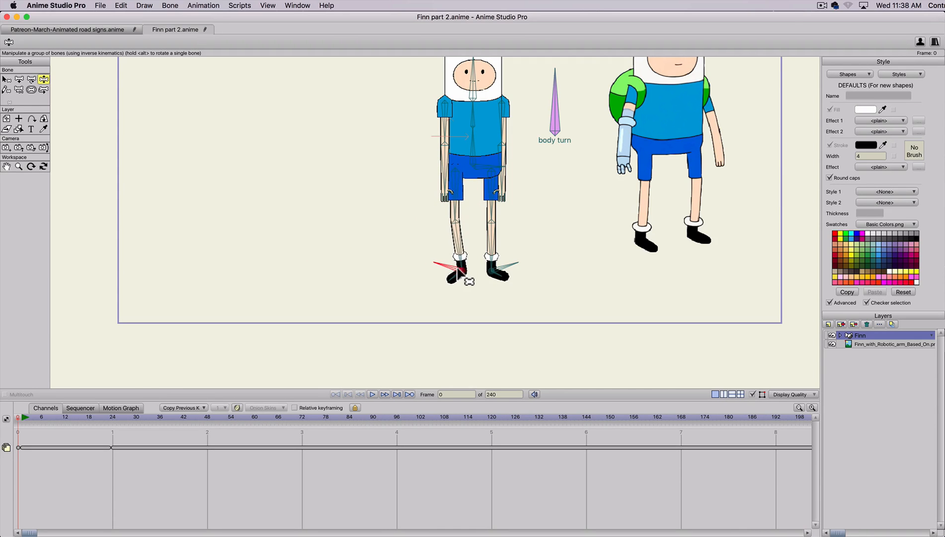
- Set the right thigh bone's squash and stretch scaling and maximum IK stretching to 1
key("b")
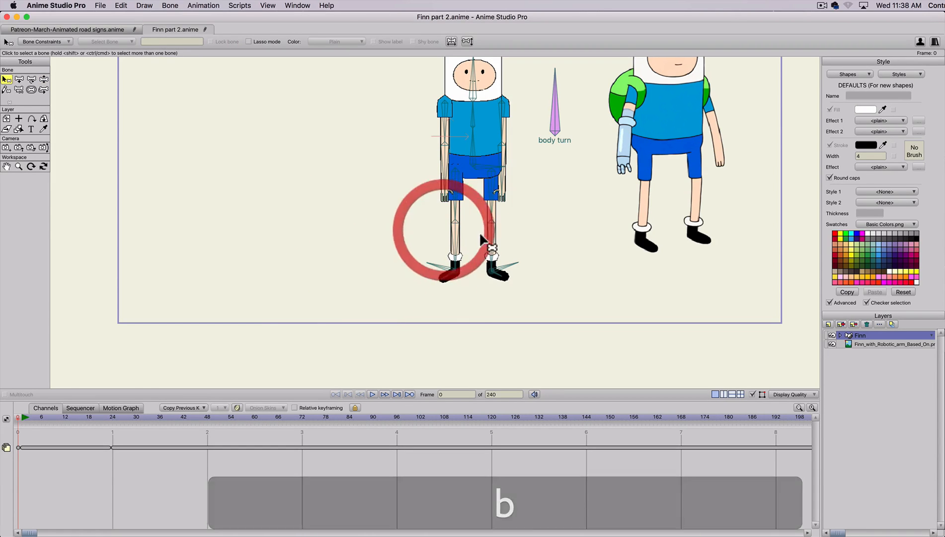
left_click(490, 209)
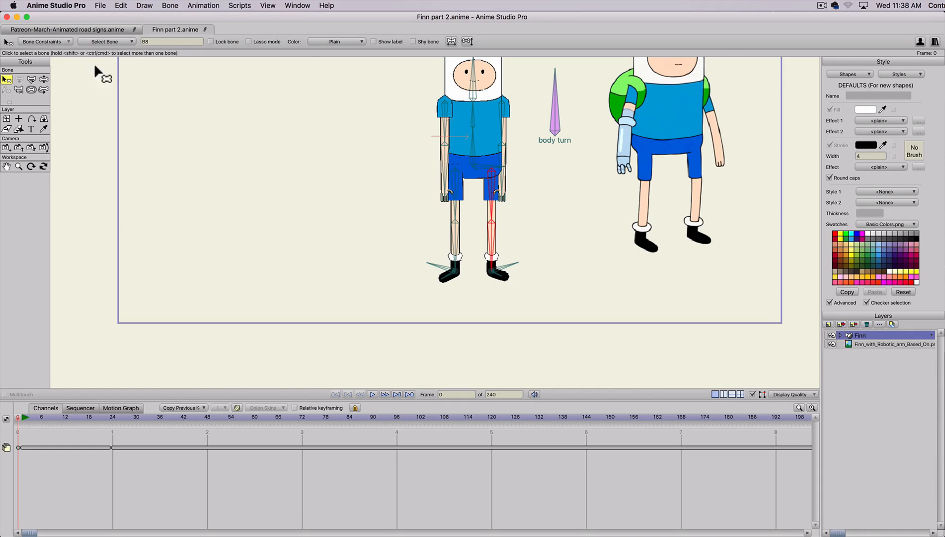
left_click(49, 42)
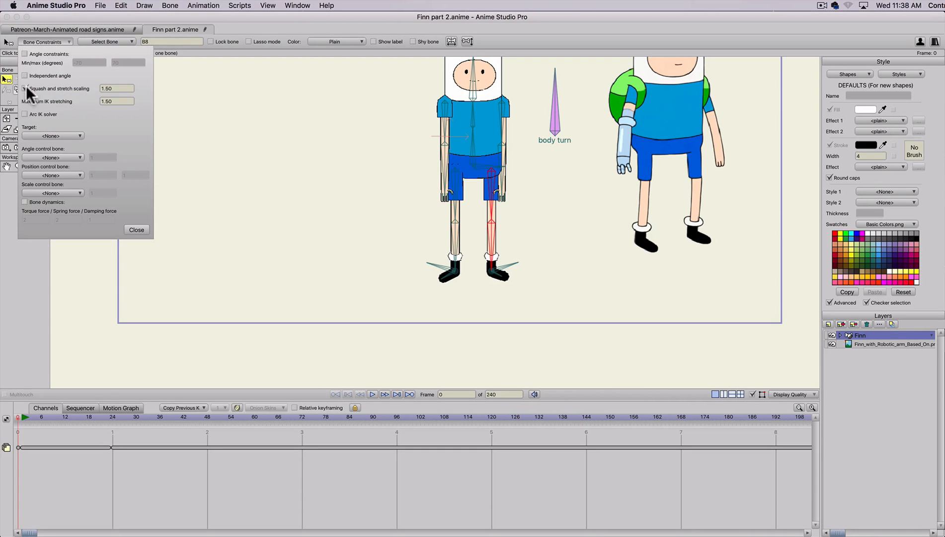
double_click(114, 88)
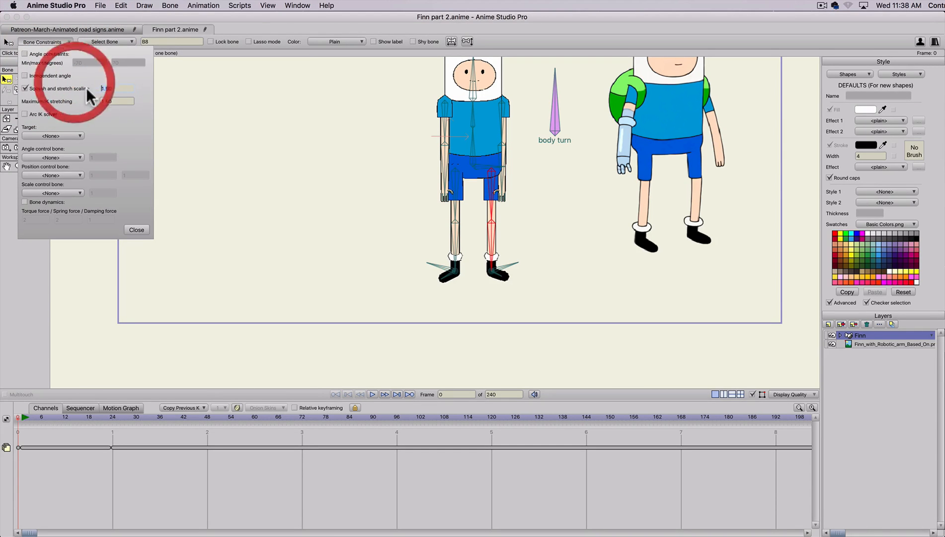
type("1")
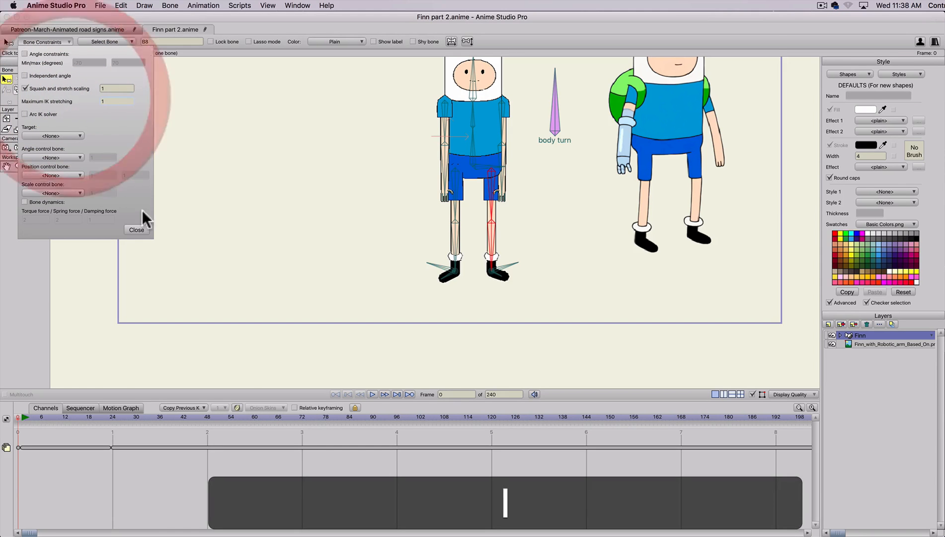
left_click(192, 257)
- Test how the right leg bends without stretching by moving its ankle target bone around
key("z")
left_click(491, 272)
left_click_drag(491, 274, 526, 119)
left_click_drag(514, 249, 495, 255)
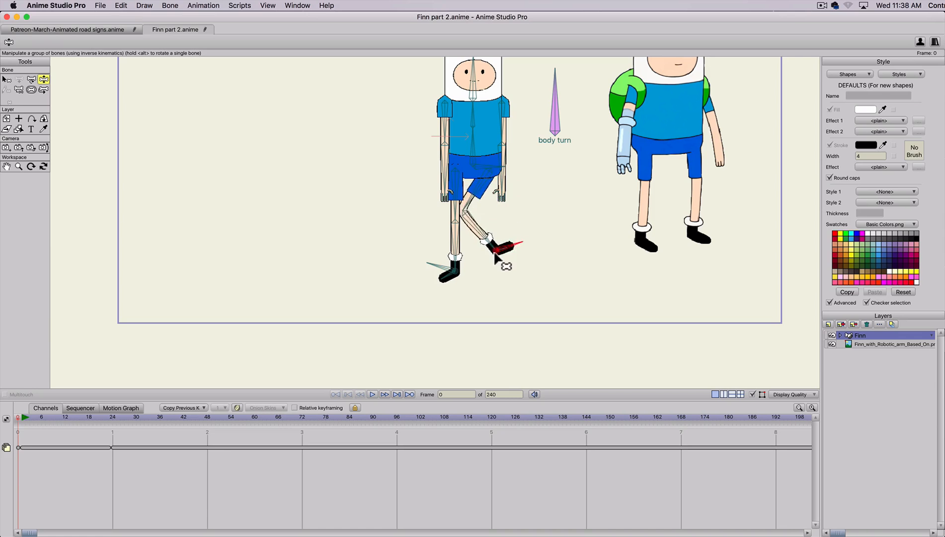
- Set the right thigh bone's squash and stretch scaling and maximum IK stretching to 1.5
key("b")
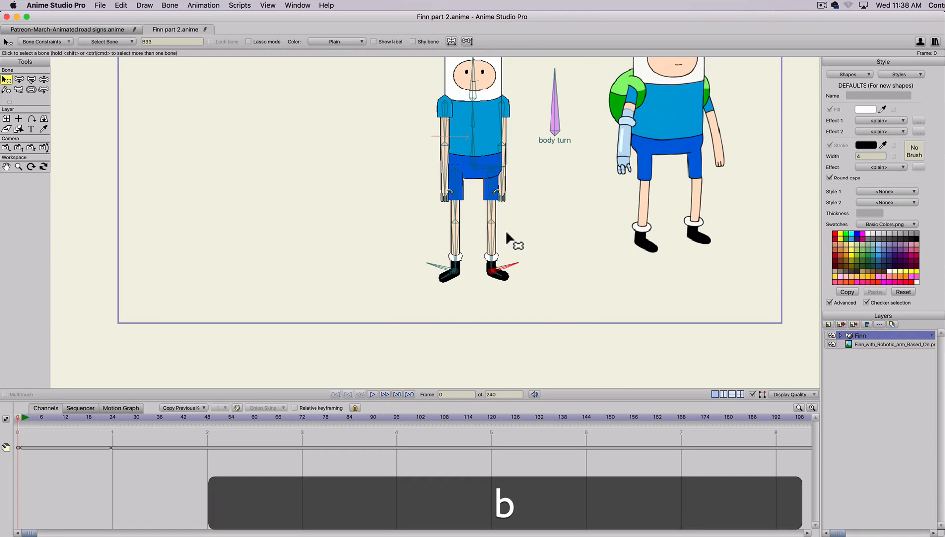
left_click(491, 205)
left_click(63, 42)
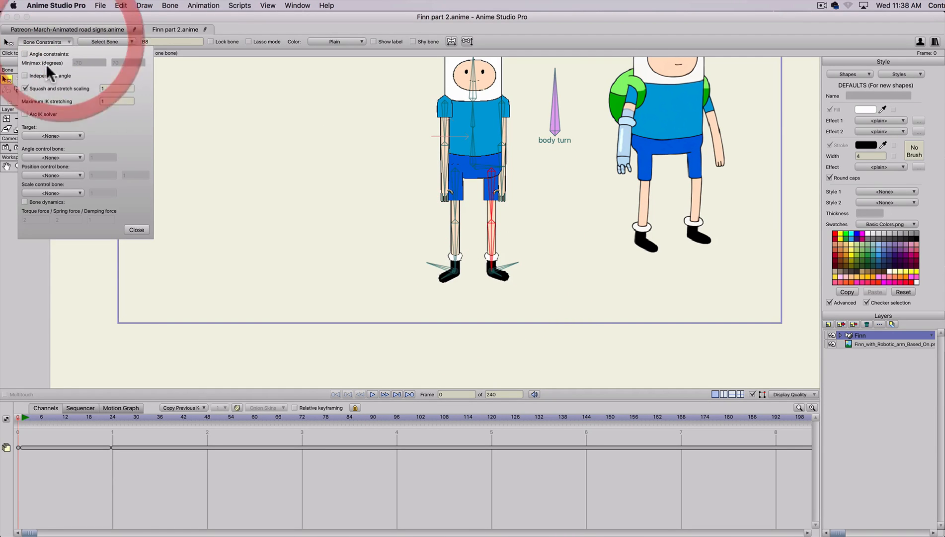
left_click(108, 88)
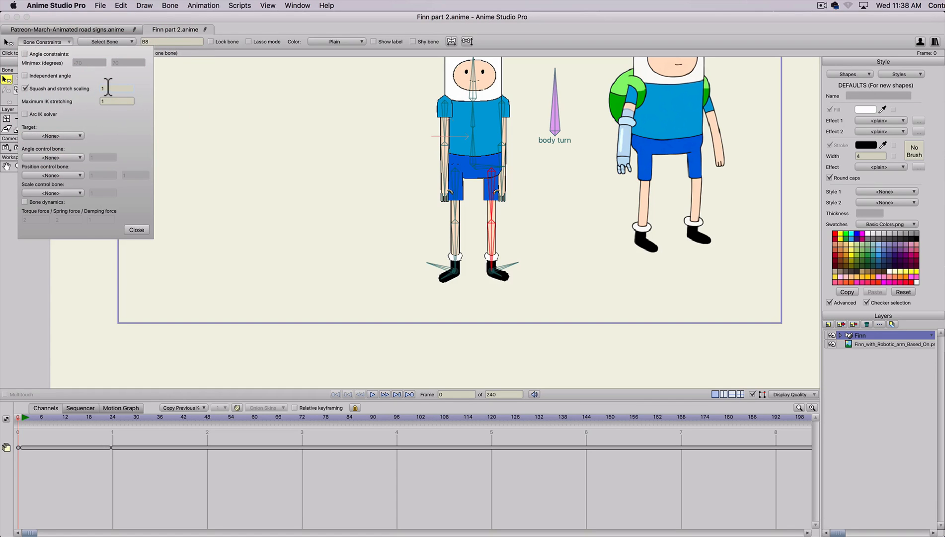
type(".5")
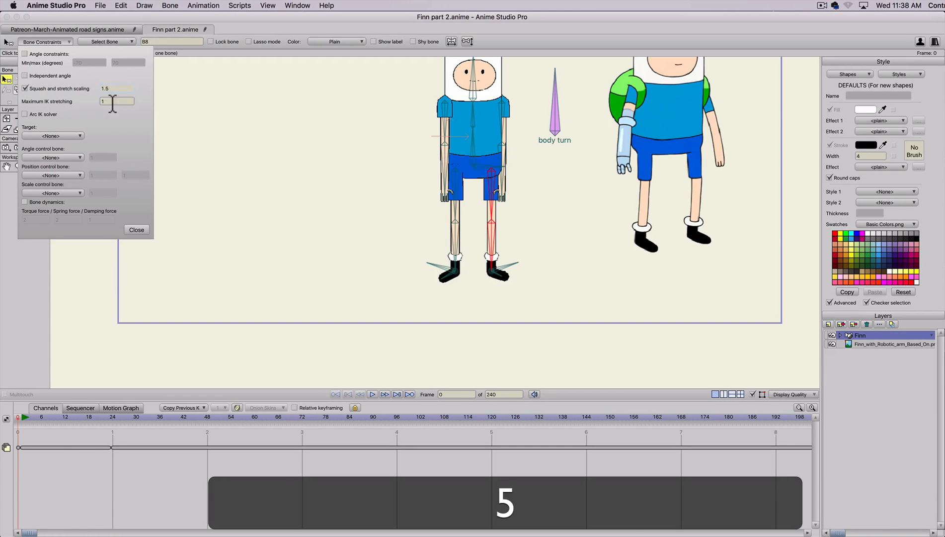
left_click(112, 102)
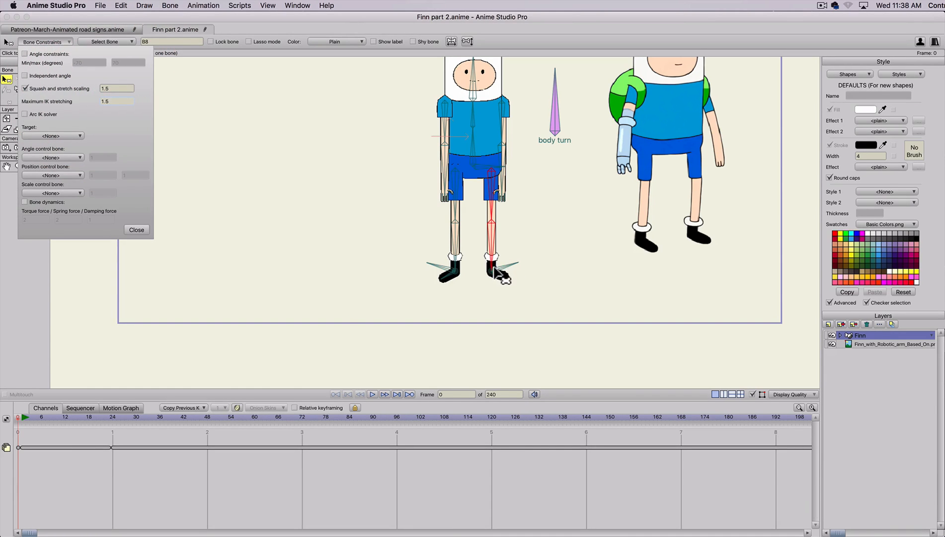
key("z")
left_click(235, 262)
- Test the right leg's squash and stretch by pulling its ankle target bone around with Manipulate Bones
key("z")
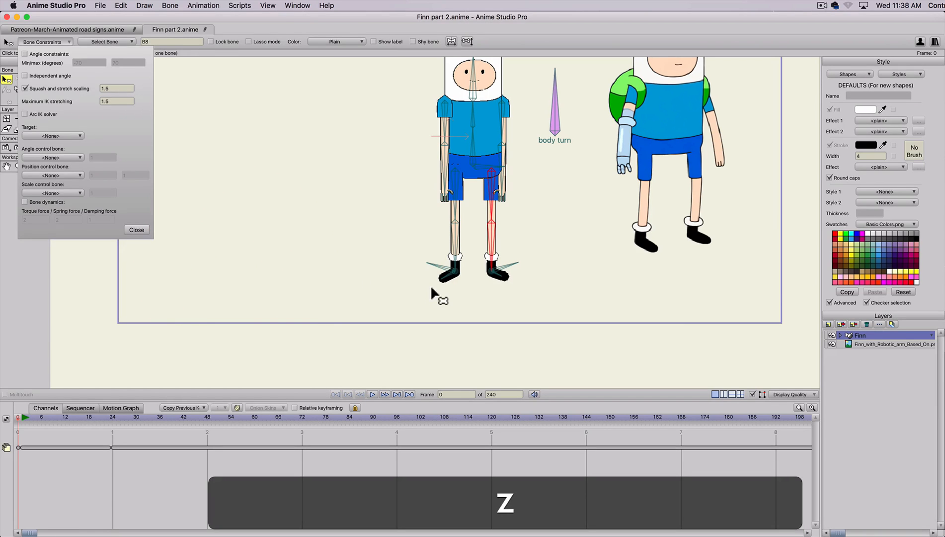
left_click_drag(492, 274, 523, 217)
left_click_drag(695, 208, 481, 242)
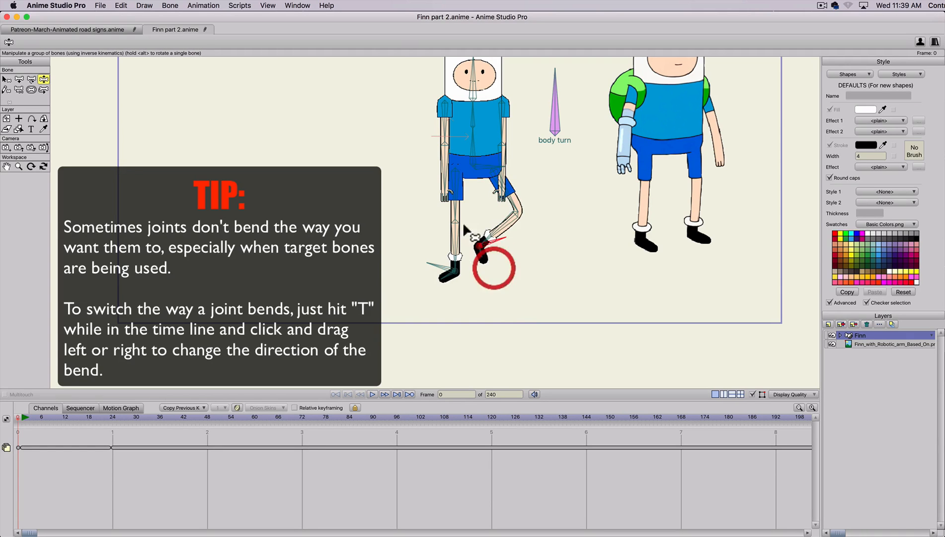
- Go to frame 3 and pull the right foot's target bone outward and up to pose the leg
key("t")
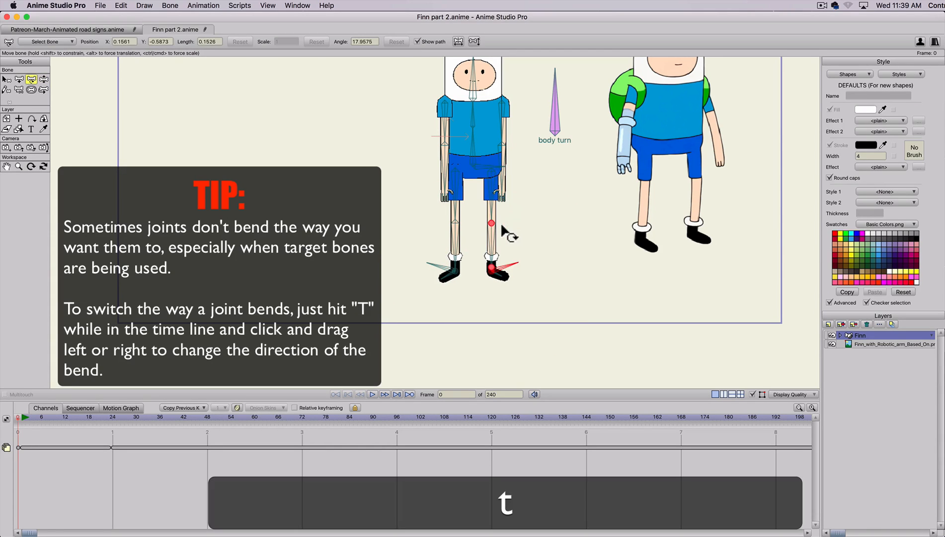
left_click(26, 420)
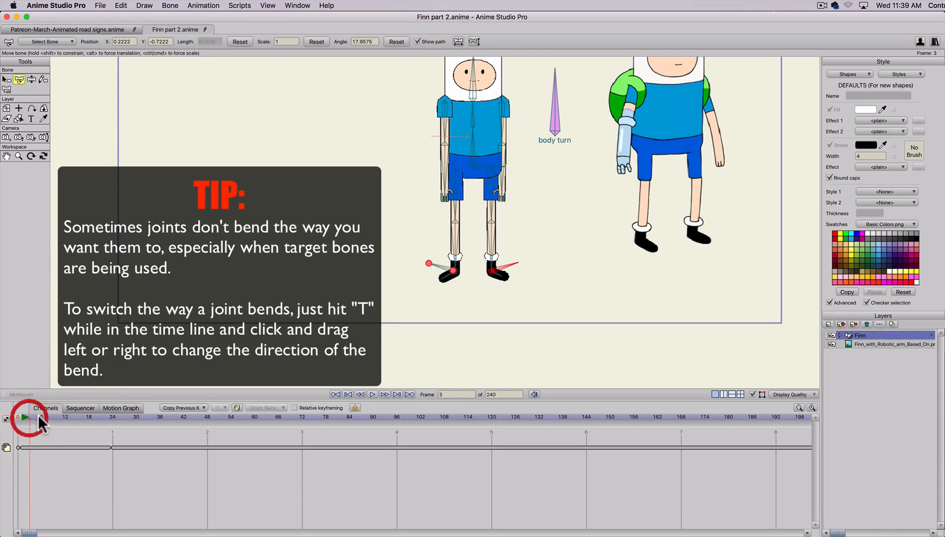
key("z")
left_click_drag(492, 276, 536, 220)
left_click_drag(526, 263, 552, 230)
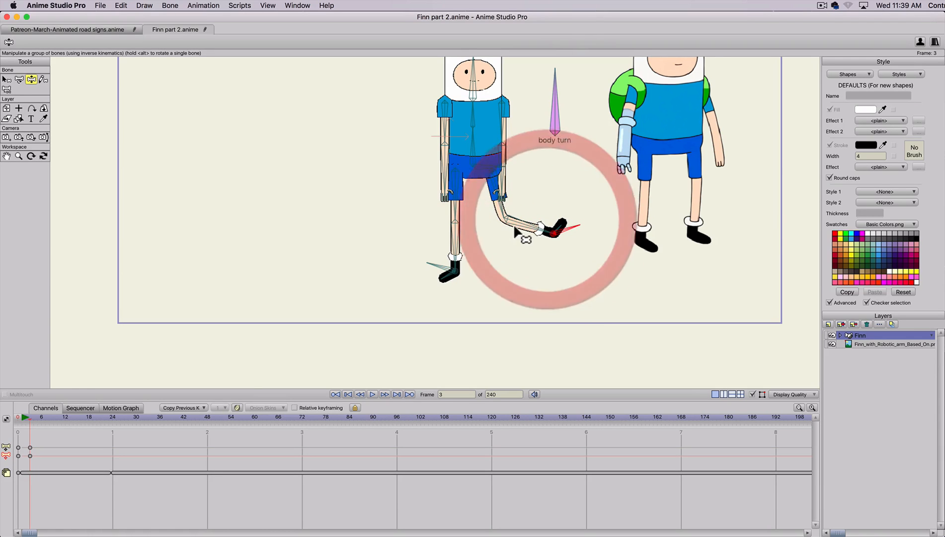
- Flip the right knee's bend direction with Transform Bone and test it by moving the foot's target bone
key("t")
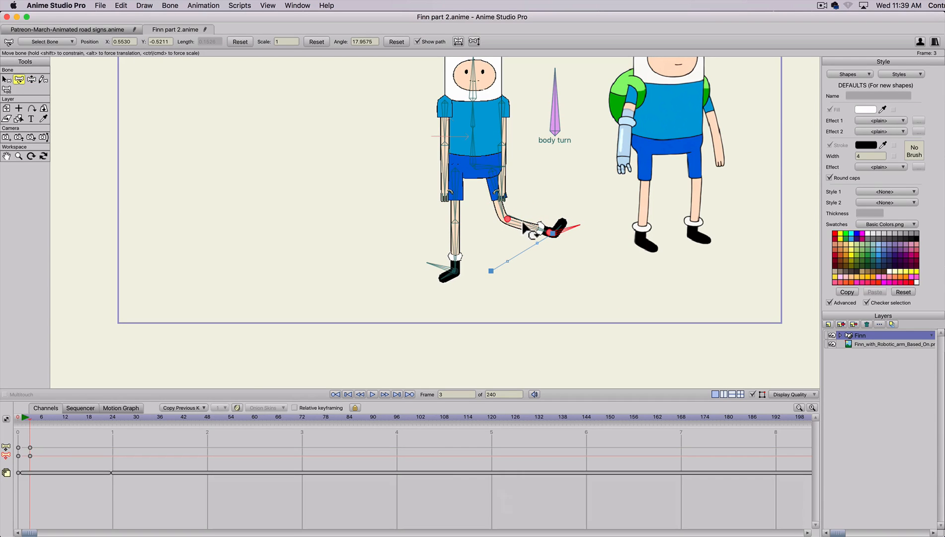
mouse_move(509, 225)
left_mouse_down()
mouse_move(524, 232)
mouse_move(484, 251)
mouse_move(581, 173)
mouse_move(494, 260)
mouse_move(587, 182)
left_mouse_up()
key("z")
left_click_drag(566, 237, 447, 268)
- Delete the test bone keyframes at frames 0 and 3 and return to frame 0
left_click_drag(41, 438, 15, 470)
key("BackSpace")
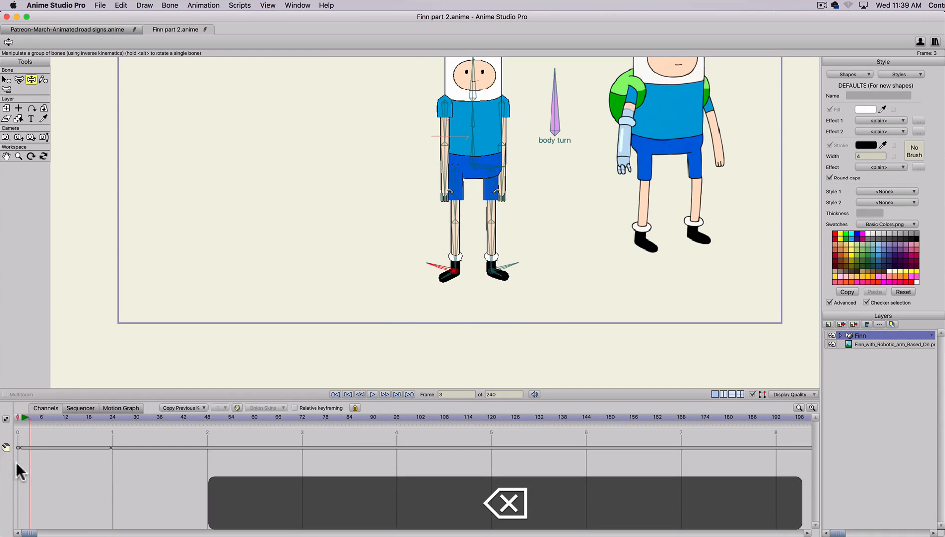
left_click(17, 417)
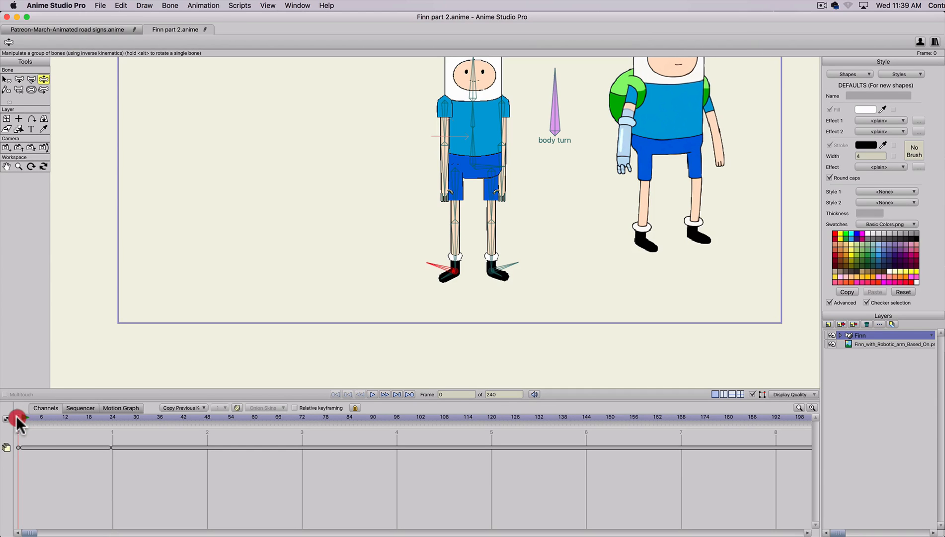
- Add an unparented target bone pointing outward from Finn's right wrist and check its bone strength
scroll(442, 164, "up", 4)
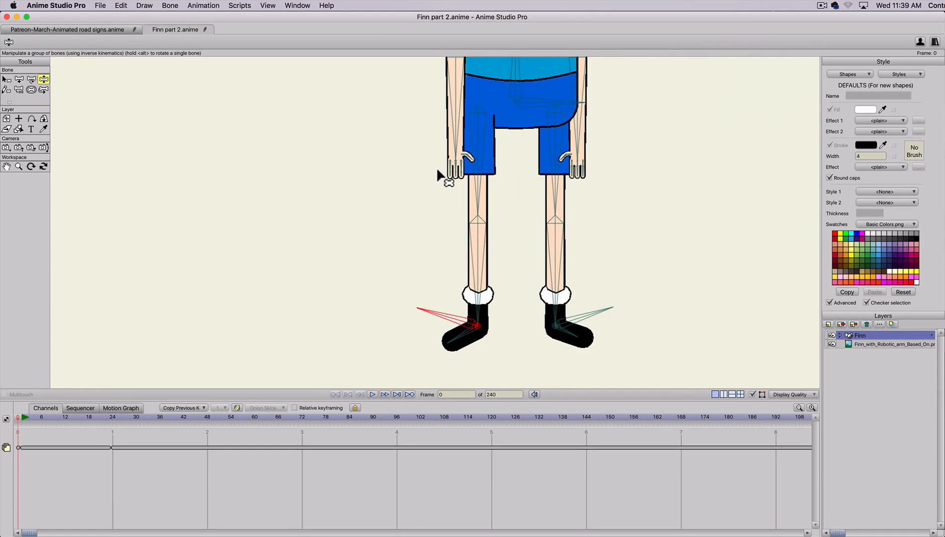
scroll(402, 224, "down", 2)
scroll(405, 222, "up", 4)
key("b")
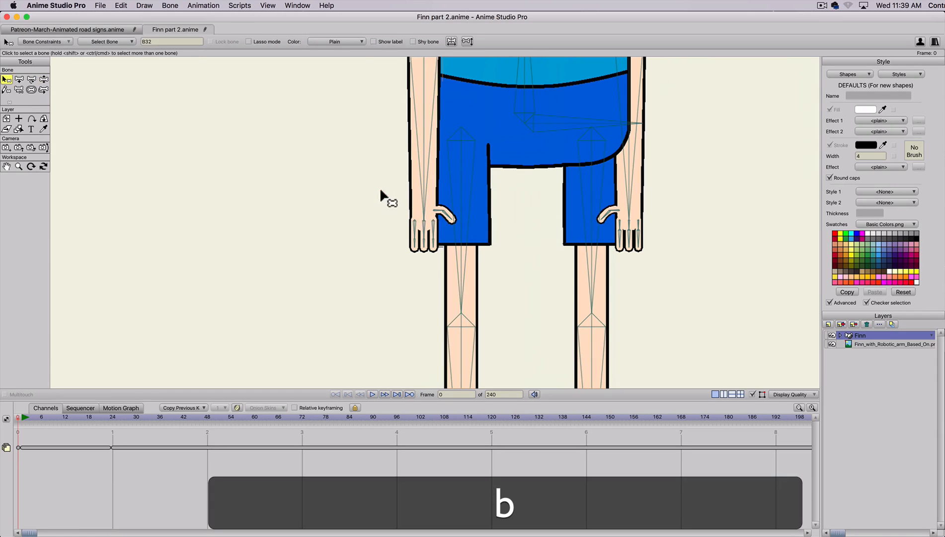
left_click(381, 190)
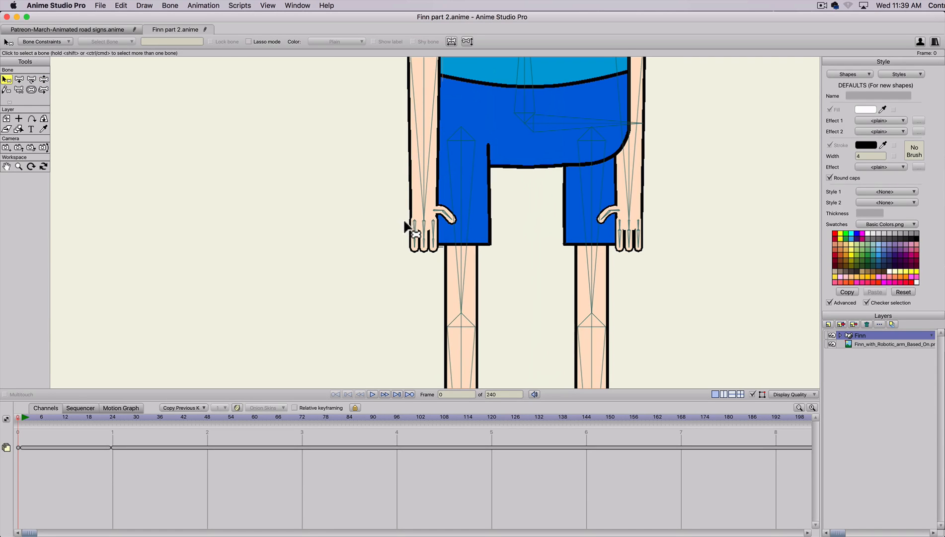
key("a")
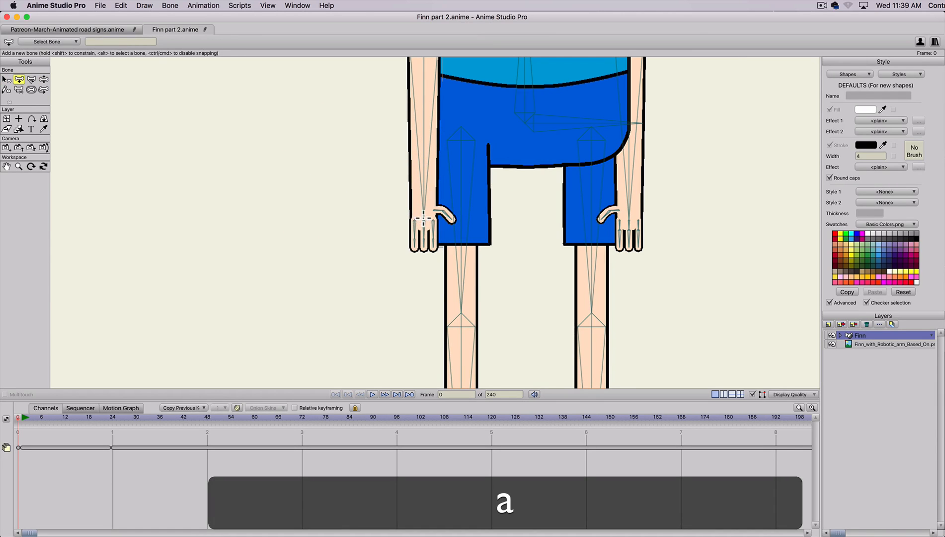
left_click_drag(422, 218, 353, 199)
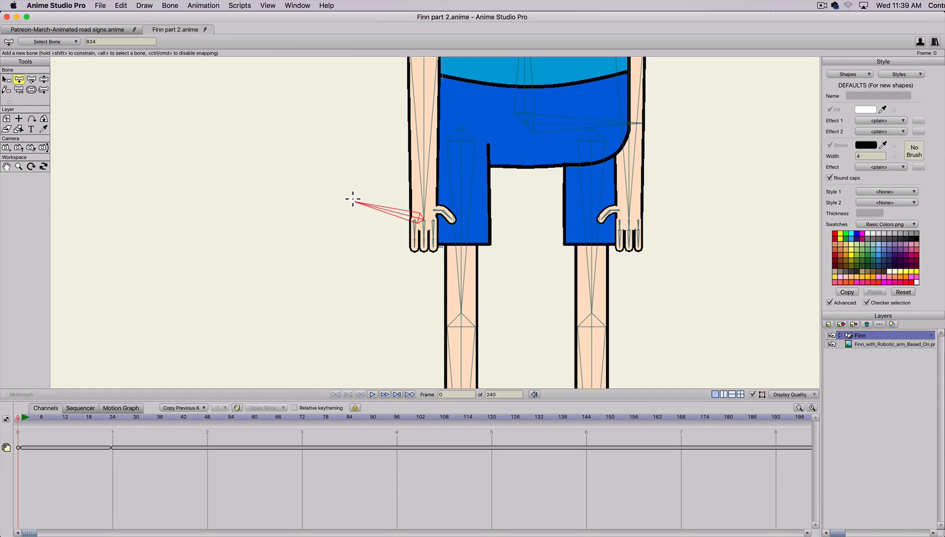
left_click(31, 89)
- Make the new wrist bone the target of Finn's right forearm bone
key("b")
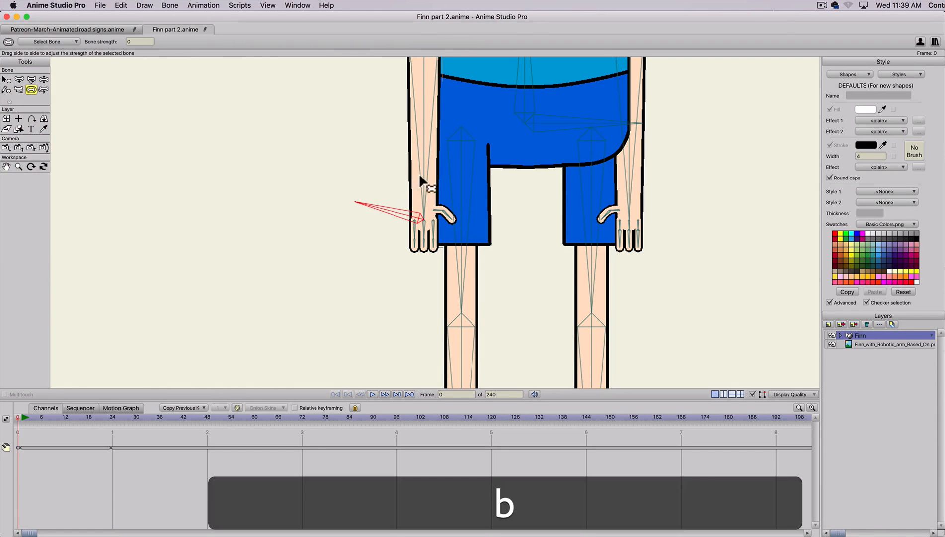
left_click(425, 163)
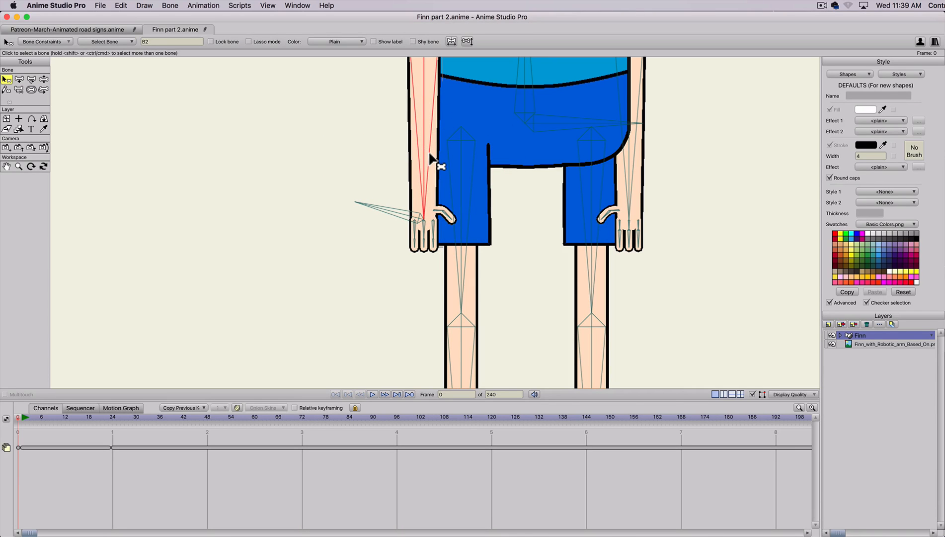
key("p")
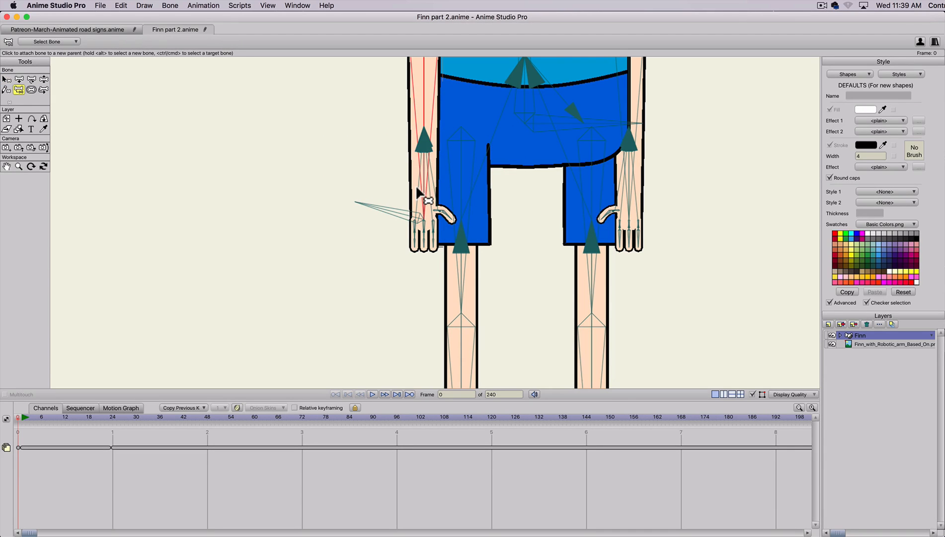
key("super")
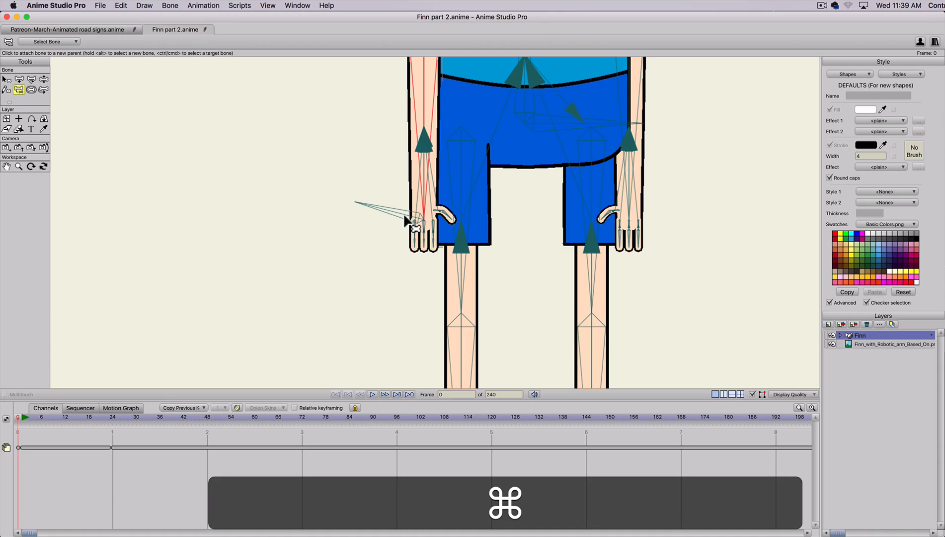
left_click(404, 216, "super")
- Test the right arm by pulling its wrist target bone around with Manipulate Bones
scroll(370, 190, "down", 5)
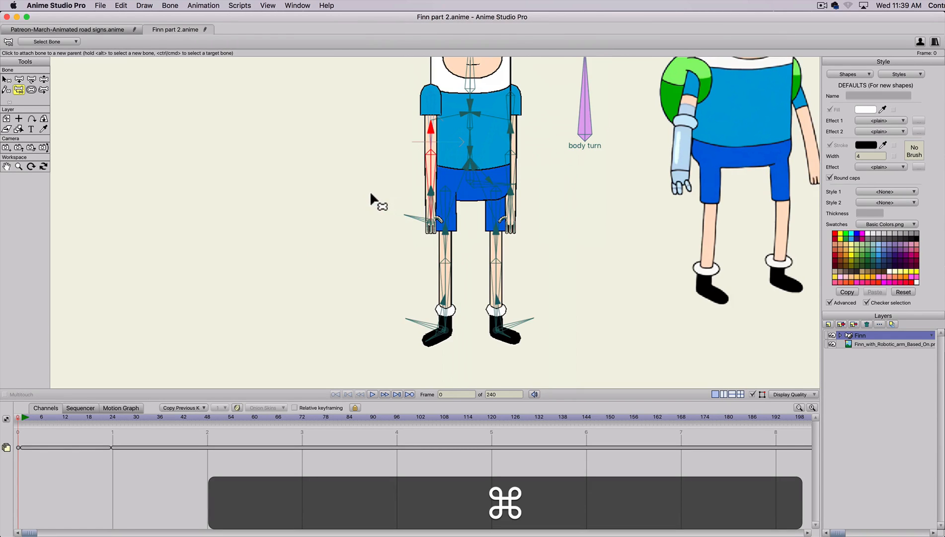
key("z")
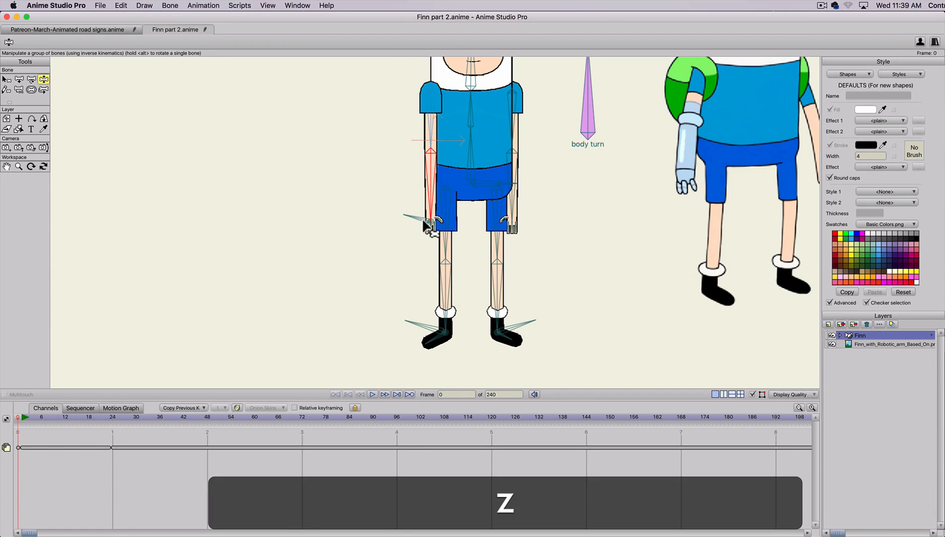
left_click_drag(426, 227, 343, 198)
scroll(422, 113, "up", 2)
key("space")
left_click_drag(415, 134, 405, 204)
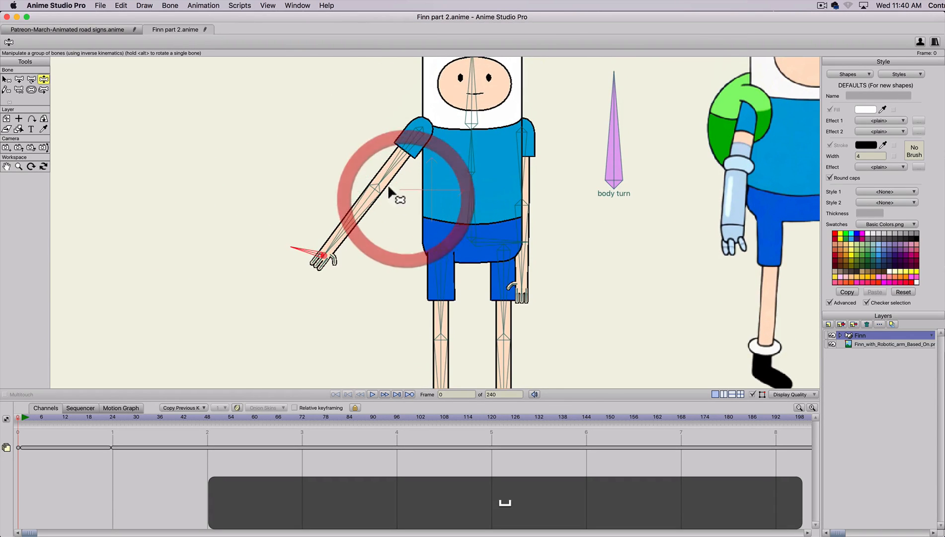
left_click_drag(324, 257, 369, 314)
scroll(493, 256, "down", 1)
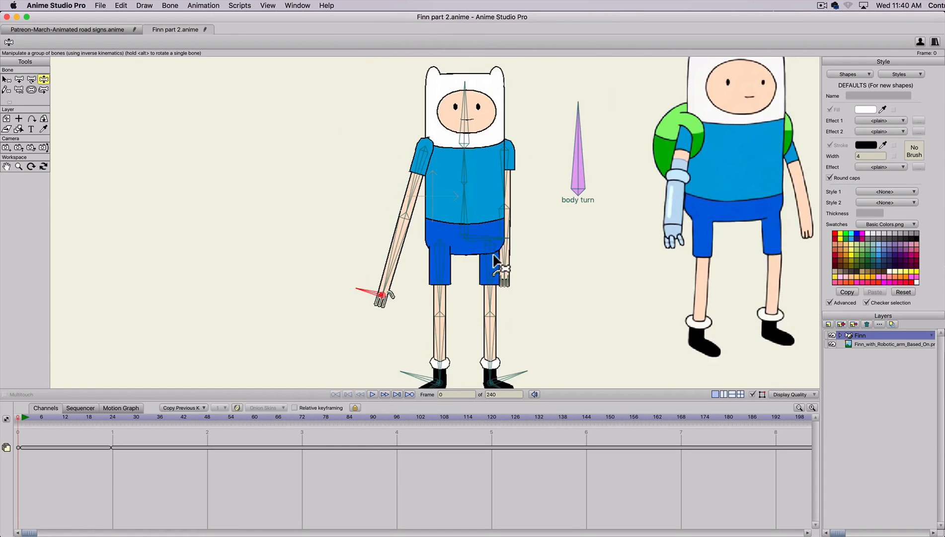
- Add an unparented target bone pointing outward from Finn's left wrist and check its bone strength
scroll(494, 255, "up", 1)
key("space")
left_click_drag(470, 268, 391, 210)
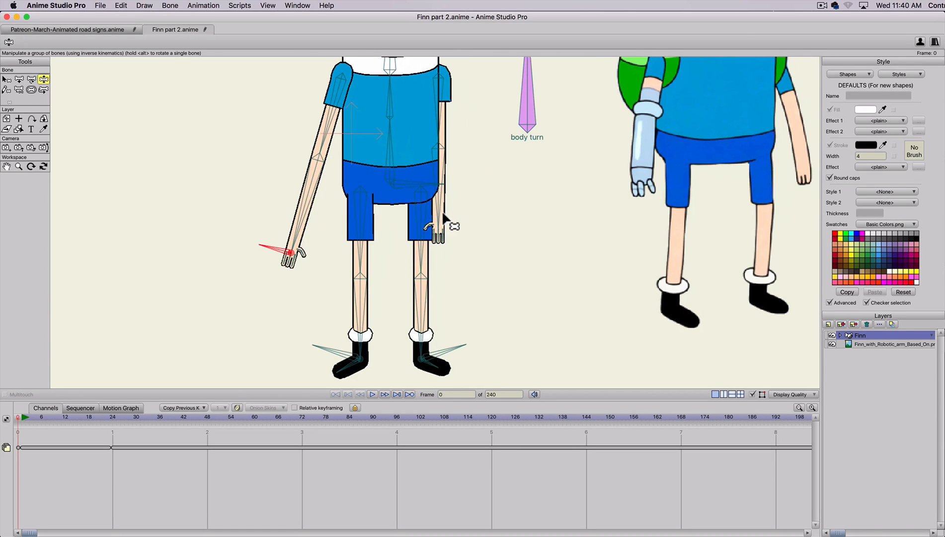
scroll(441, 218, "up", 1)
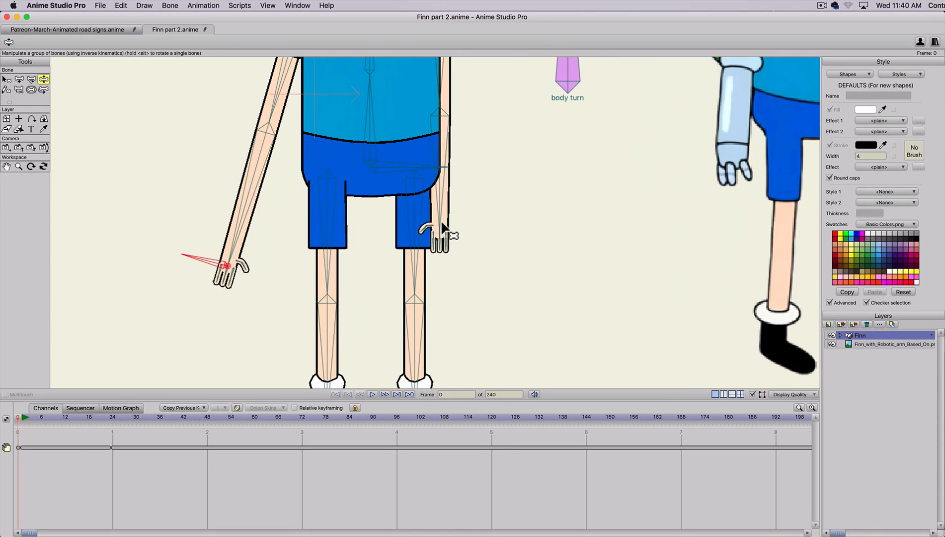
key("b")
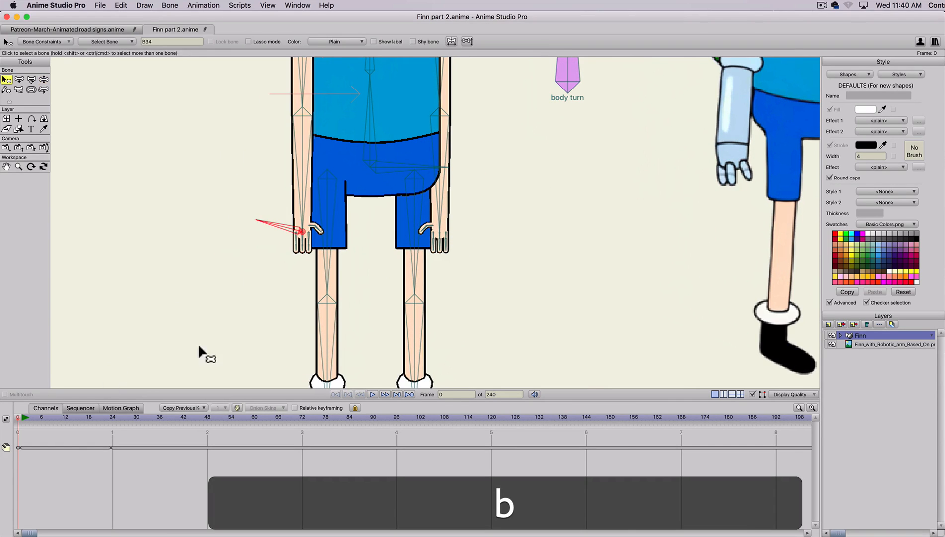
key("a")
key("b")
left_click(481, 229)
key("a")
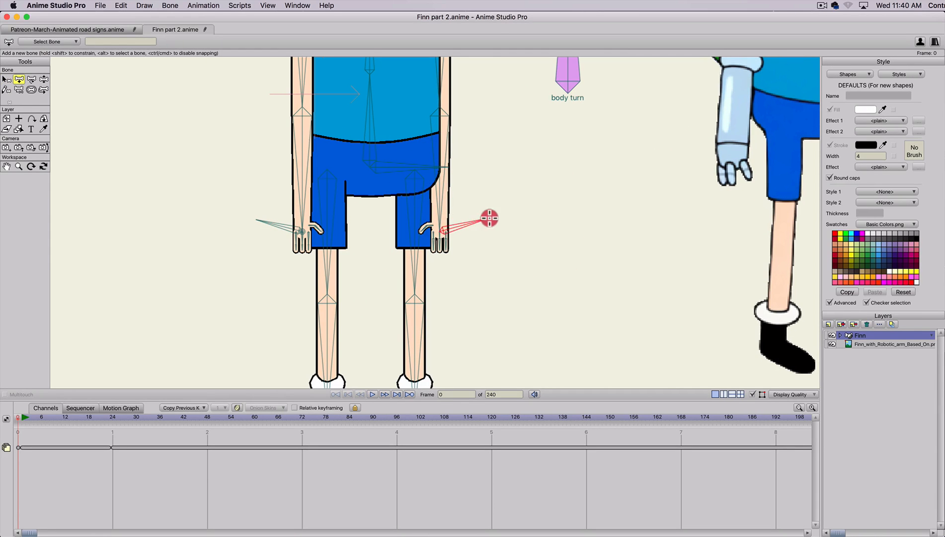
left_click_drag(490, 217, 490, 218)
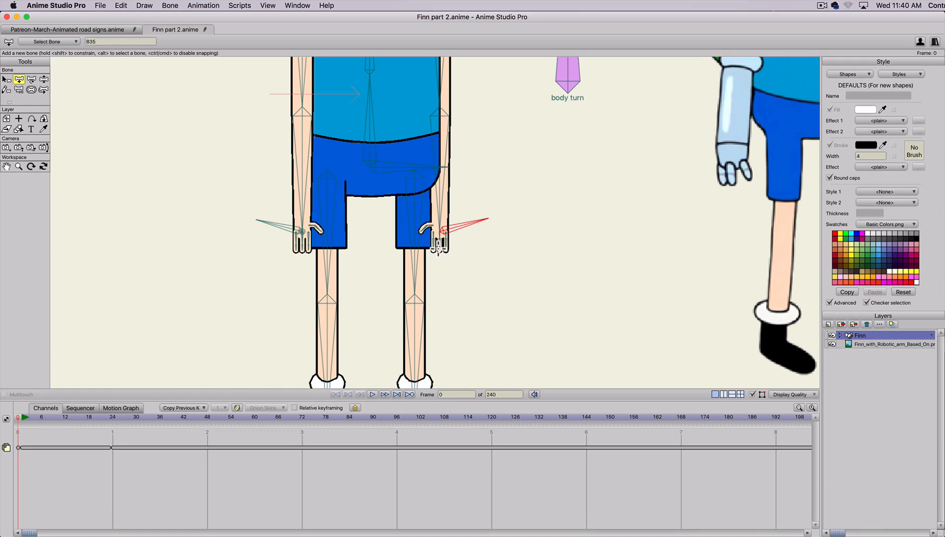
left_click(31, 90)
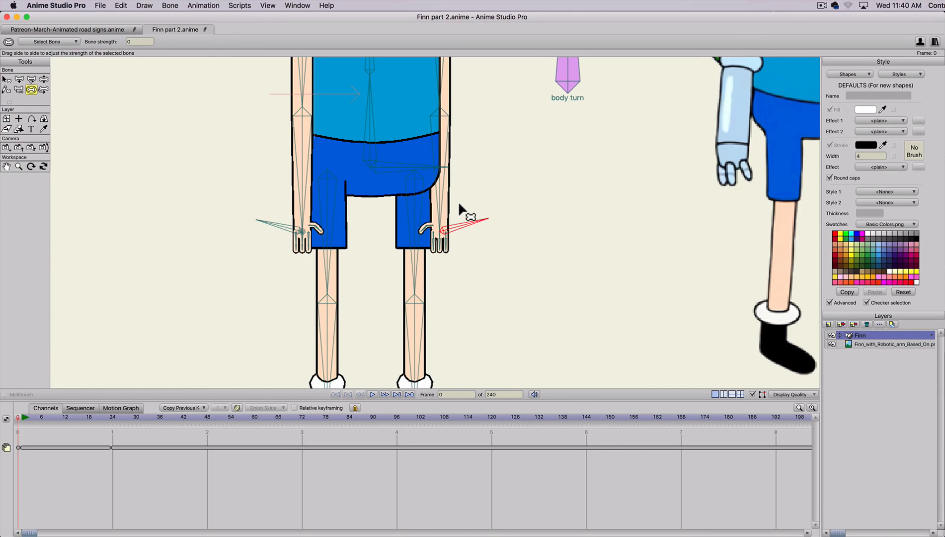
- Make the new left wrist bone the target of Finn's left forearm bone
key("b")
left_click(441, 199)
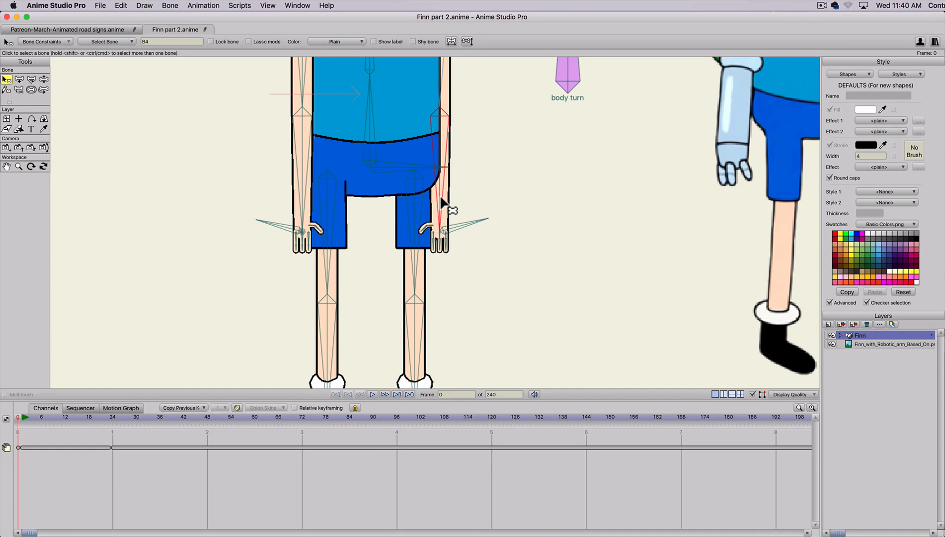
key("p")
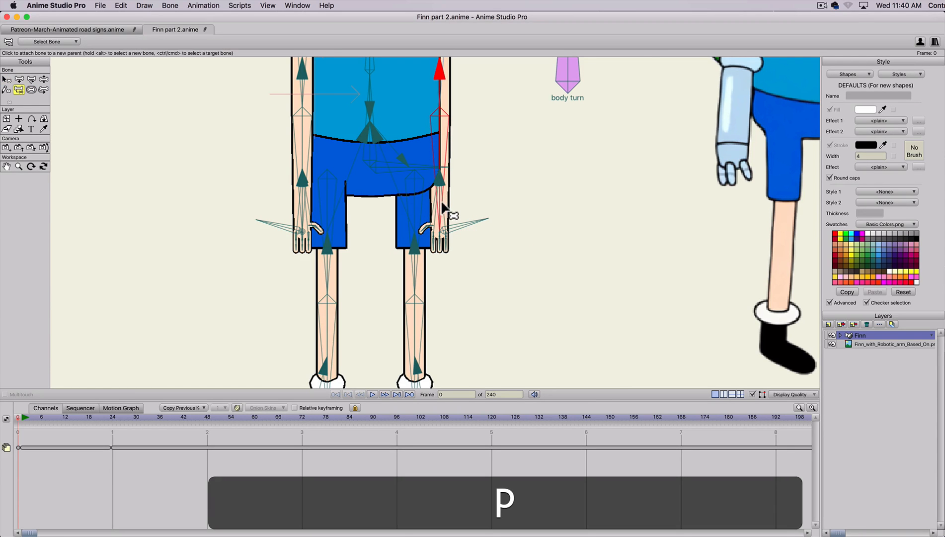
key("super")
left_click(456, 224, "super")
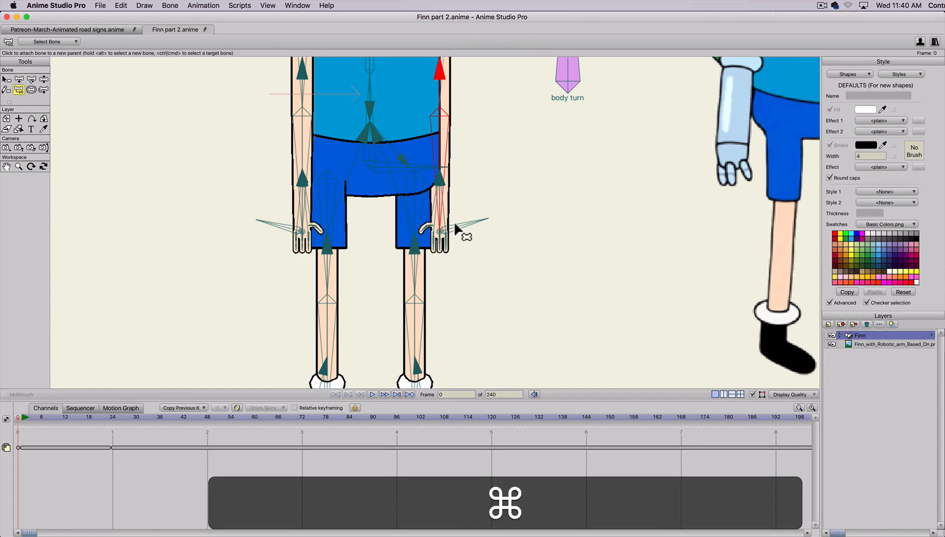
- Test the left arm's wrist target bone with Manipulate Bones and bring the whole arm into view
key("z")
left_click_drag(485, 235, 525, 205)
key("space")
left_click(483, 314)
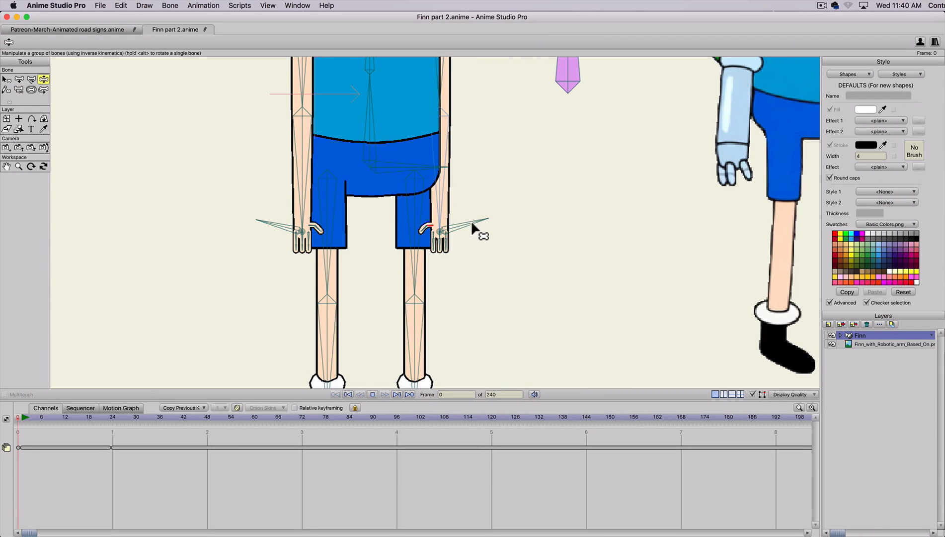
key("super+z")
key("space")
left_click_drag(464, 242, 490, 319)
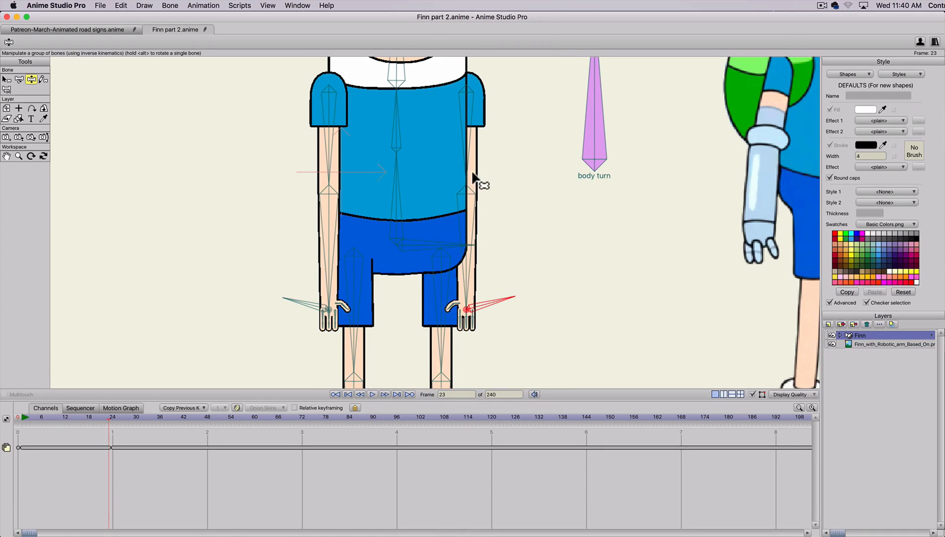
- Enable squash and stretch scaling at 1.5 on the left upper arm bone and set its maximum IK stretching to 1.5
key("b")
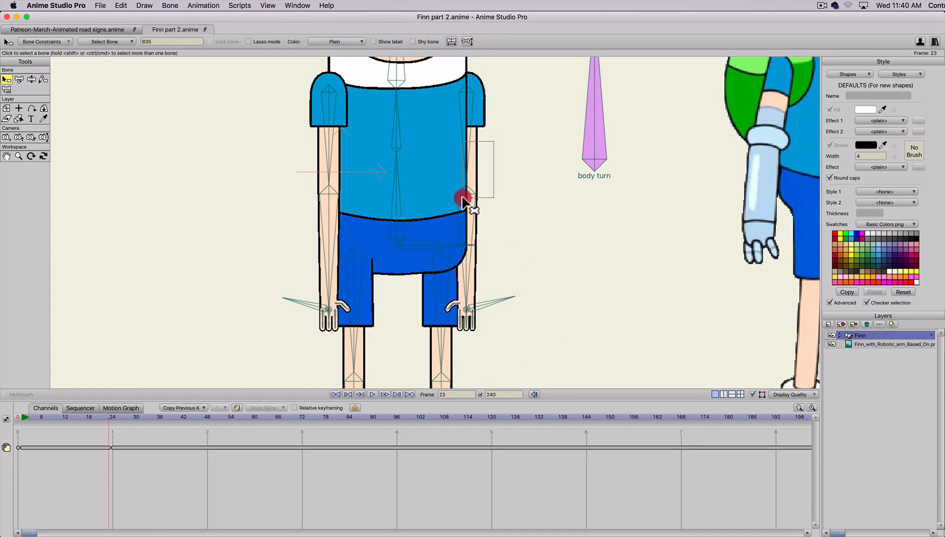
left_click(462, 201)
left_click(40, 42)
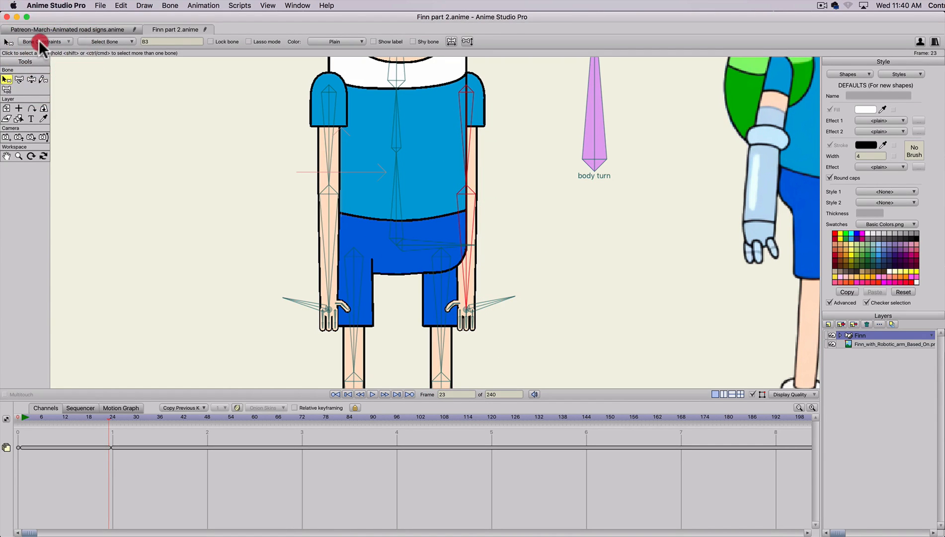
left_click(25, 88)
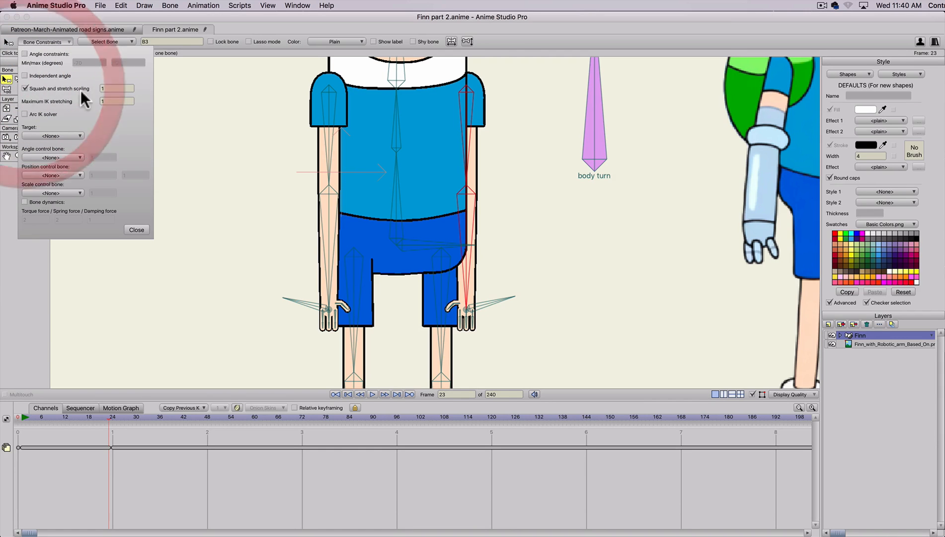
left_click(111, 89)
type(".5")
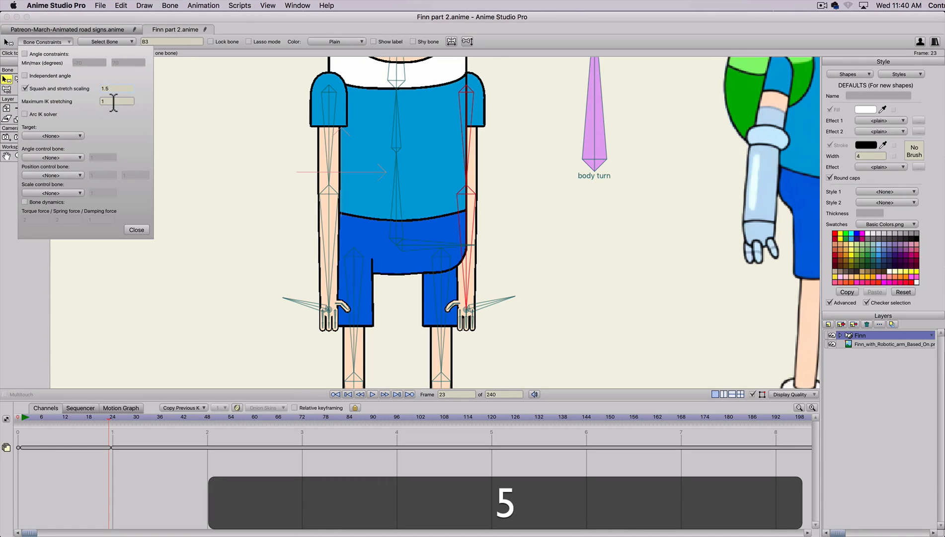
left_click(114, 102)
type(".5")
- Bend and stretch the left arm at frame 23 by pulling its wrist target bone up and back down
scroll(368, 282, "down", 2)
key("z")
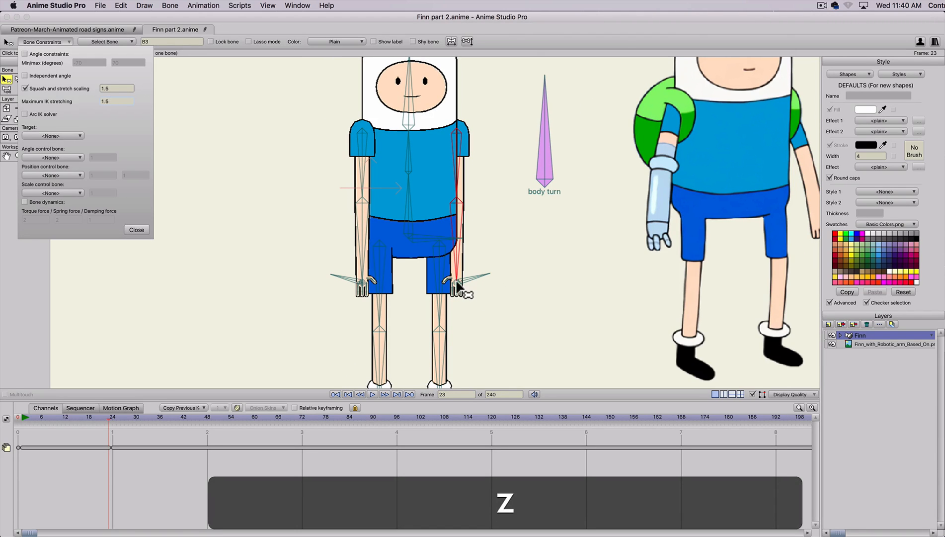
left_click(265, 281)
key("z")
left_click_drag(454, 283, 544, 144)
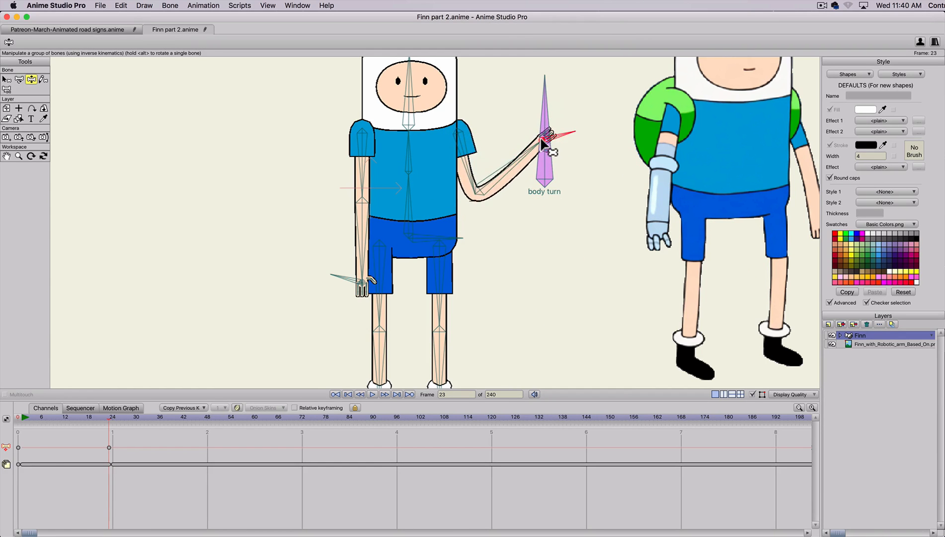
left_click_drag(542, 176, 532, 277)
scroll(422, 270, "down", 3)
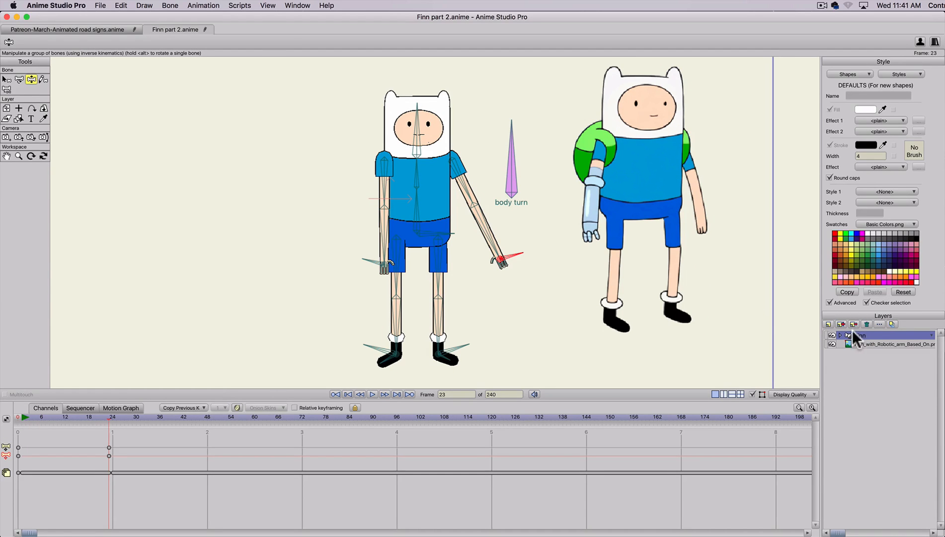
- Go to frame 5 and rotate the body turn bone clockwise with Transform Bone to turn Finn's body
left_click(37, 419)
key("t")
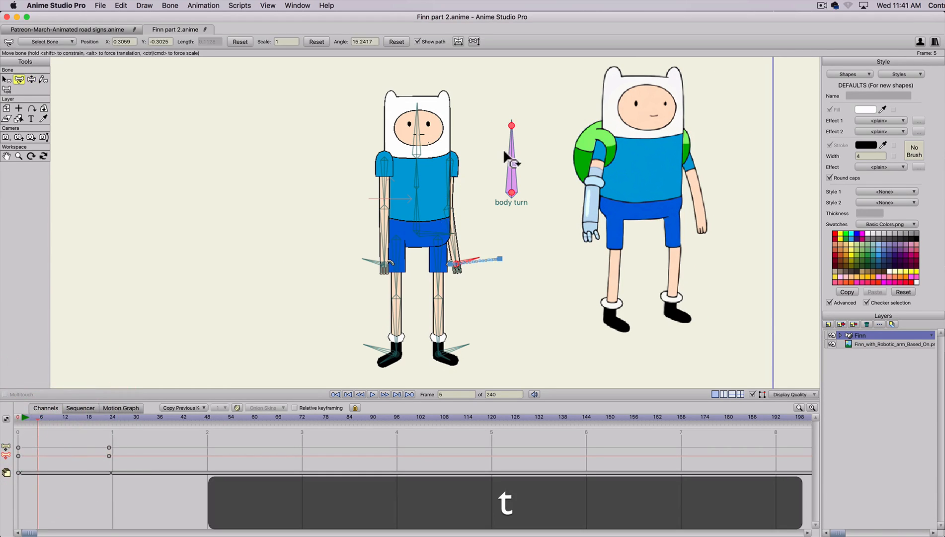
left_click_drag(511, 153, 523, 210)
- Pull the right wrist's target bone forward in front of the body and flip the elbow's bend direction with Transform Bone
left_click(372, 265)
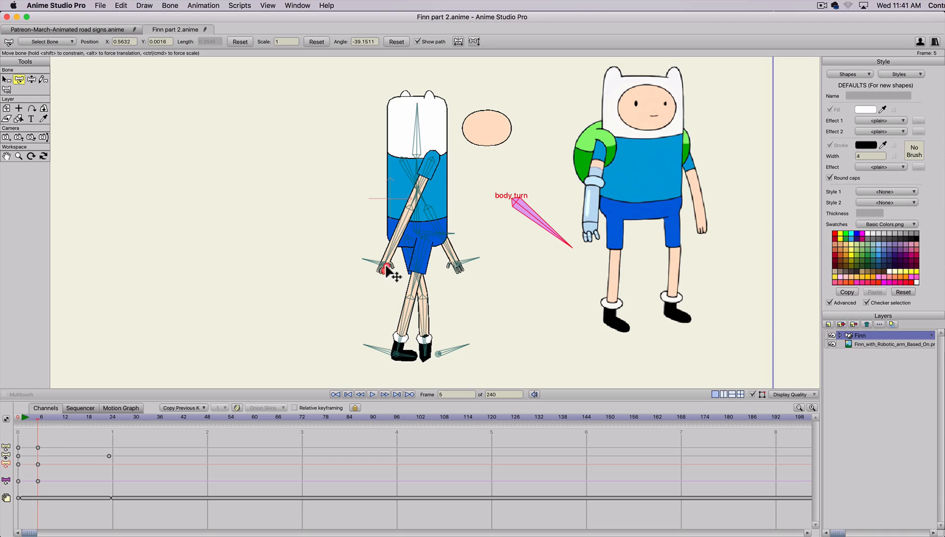
key("z")
left_click_drag(386, 270, 490, 224)
key("t")
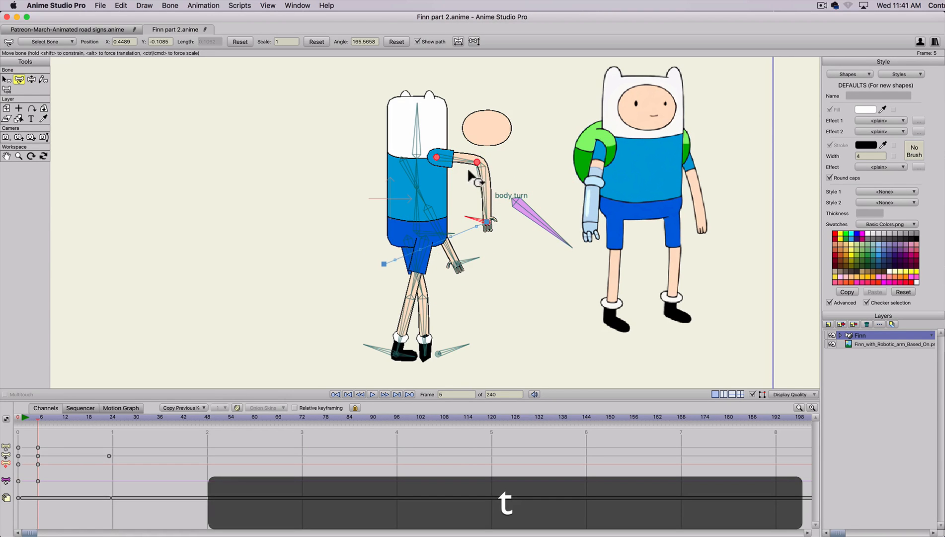
left_click_drag(472, 187, 537, 190)
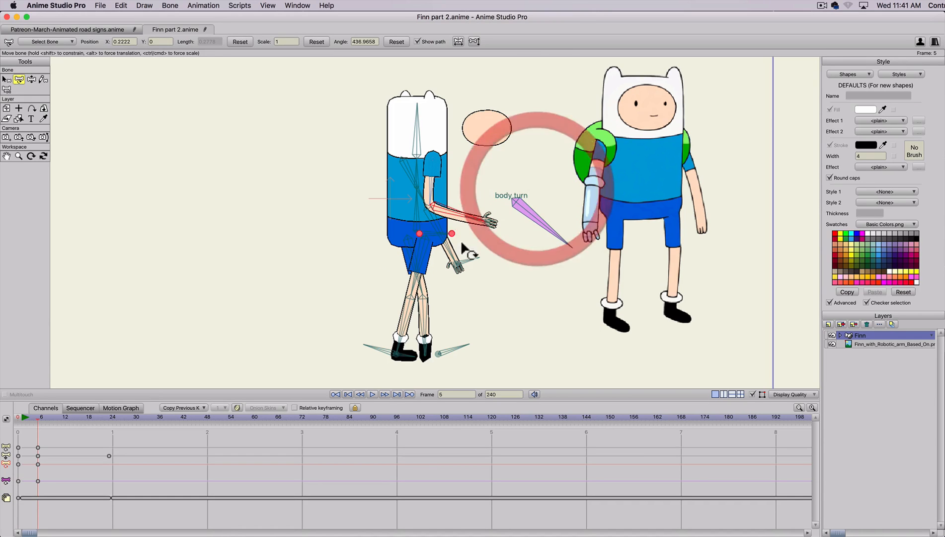
- Pull the other wrist's target bone up in front of the body and shift the foot target bones to test the side pose
key("z")
left_click_drag(459, 269, 483, 179)
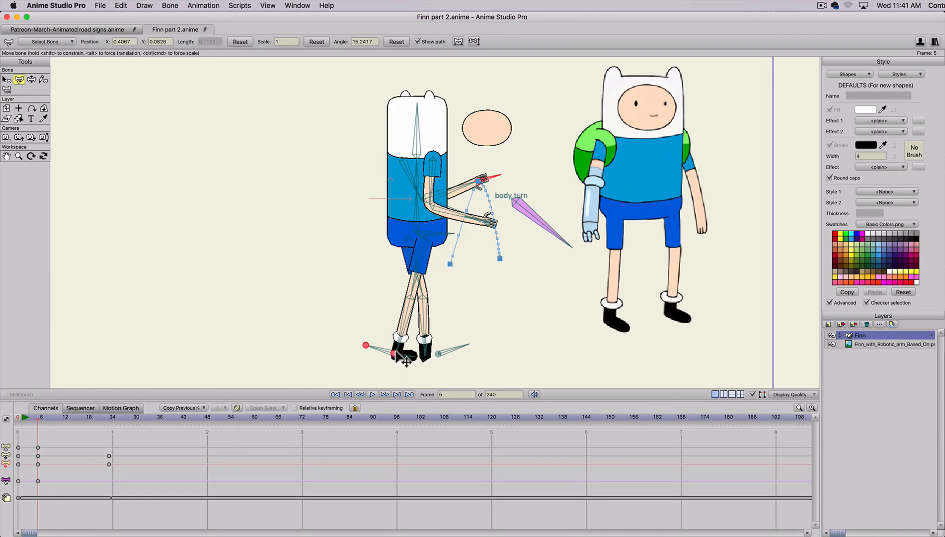
mouse_move(396, 352)
left_mouse_down()
mouse_move(468, 331)
mouse_move(466, 360)
mouse_move(402, 355)
left_mouse_up()
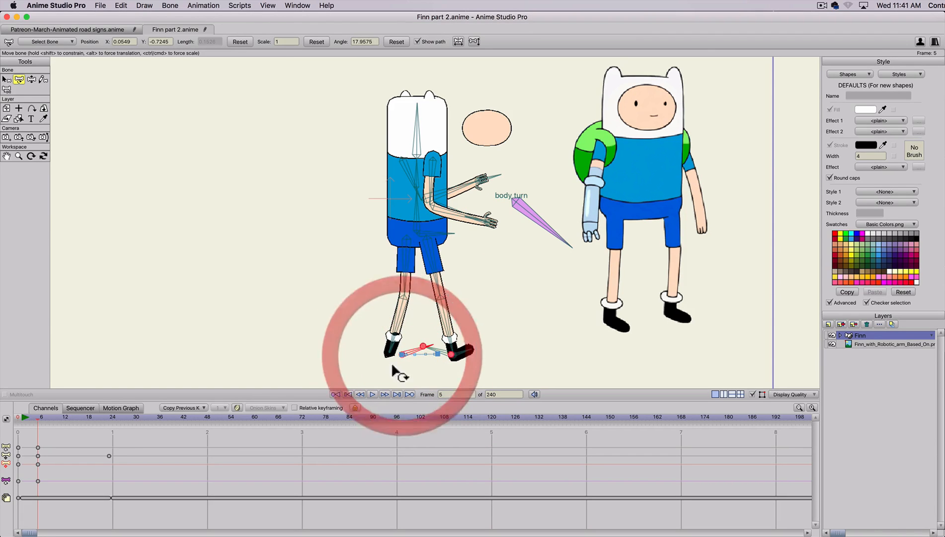
- Delete all the test keyframes from the Finn layer's main timeline
left_click_drag(124, 443, 3, 497)
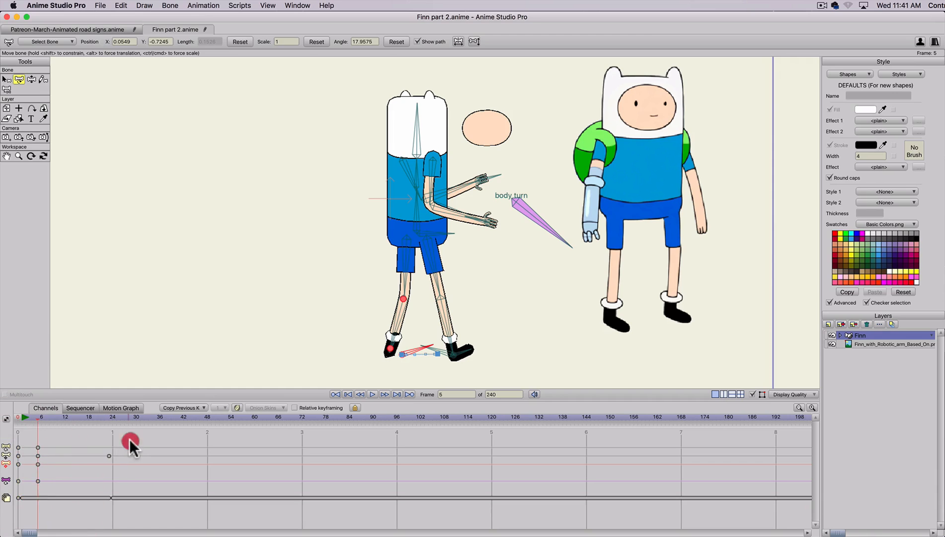
left_click_drag(131, 439, 6, 481)
key("BackSpace")
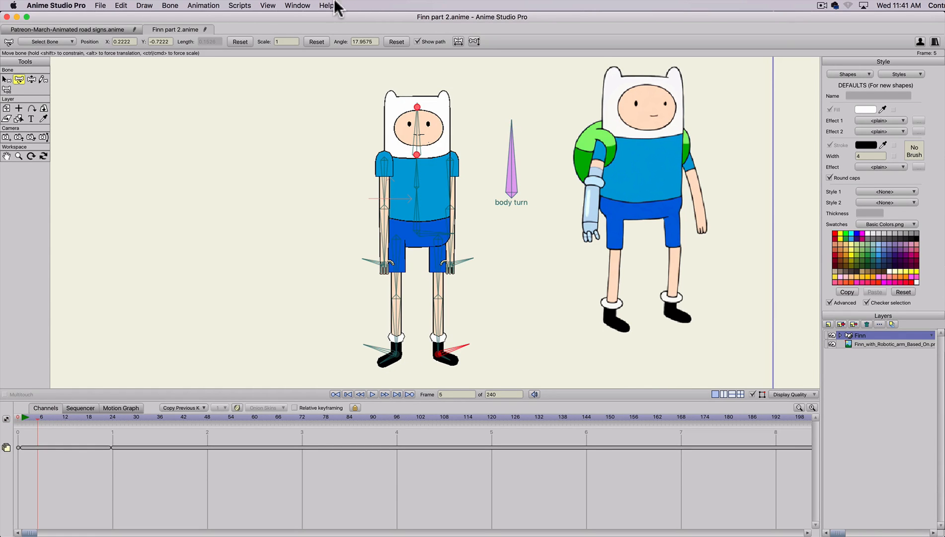
- Open the body turn action and, at frame 24, move the ankle and wrist target bones together beneath the side-view body
left_click(298, 5)
left_click(308, 99)
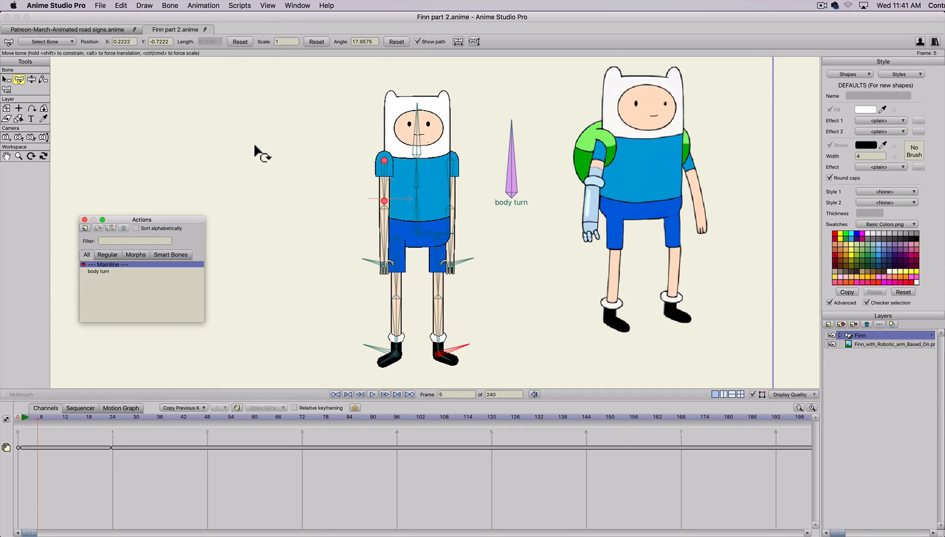
double_click(94, 271)
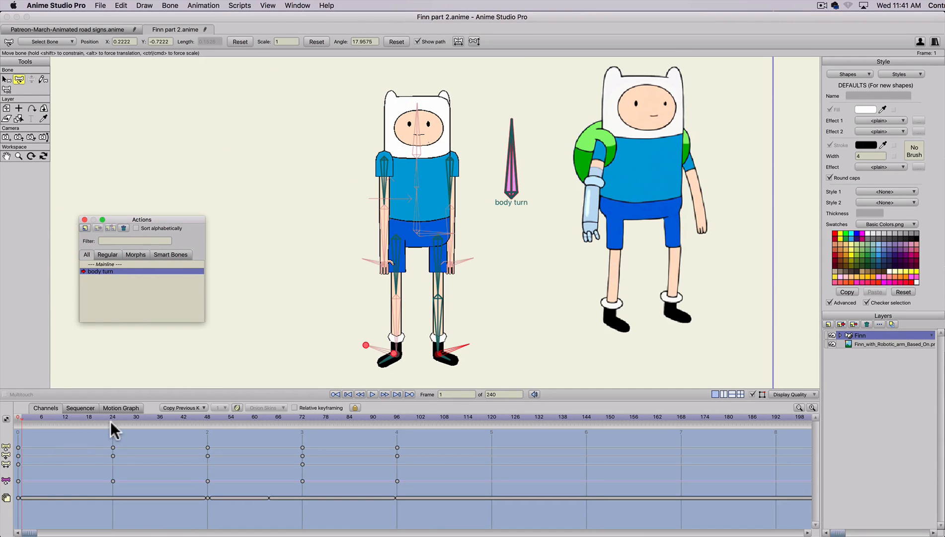
left_click(112, 419)
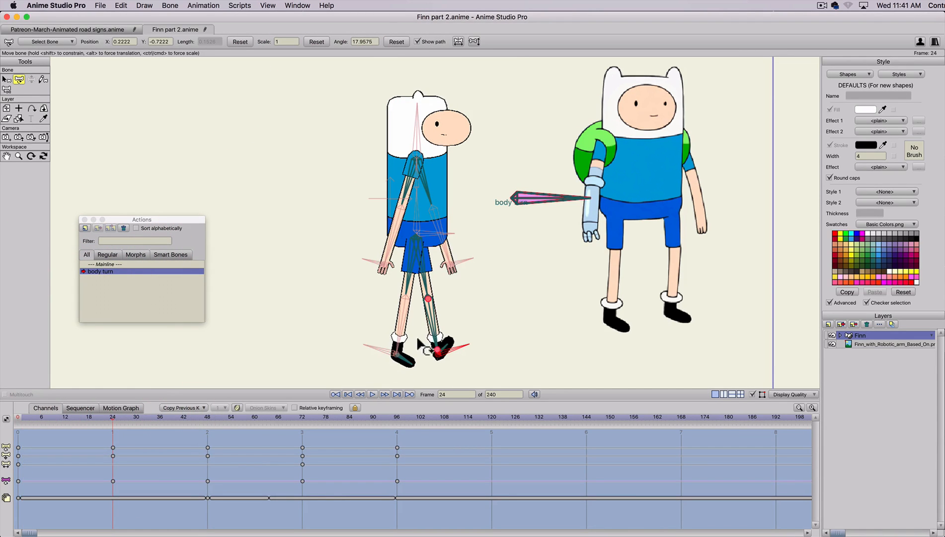
left_click(396, 356)
key("z")
mouse_move(397, 360)
left_mouse_down()
mouse_move(432, 351)
mouse_move(423, 366)
mouse_move(412, 348)
mouse_move(392, 342)
mouse_move(423, 359)
mouse_move(415, 352)
left_mouse_up()
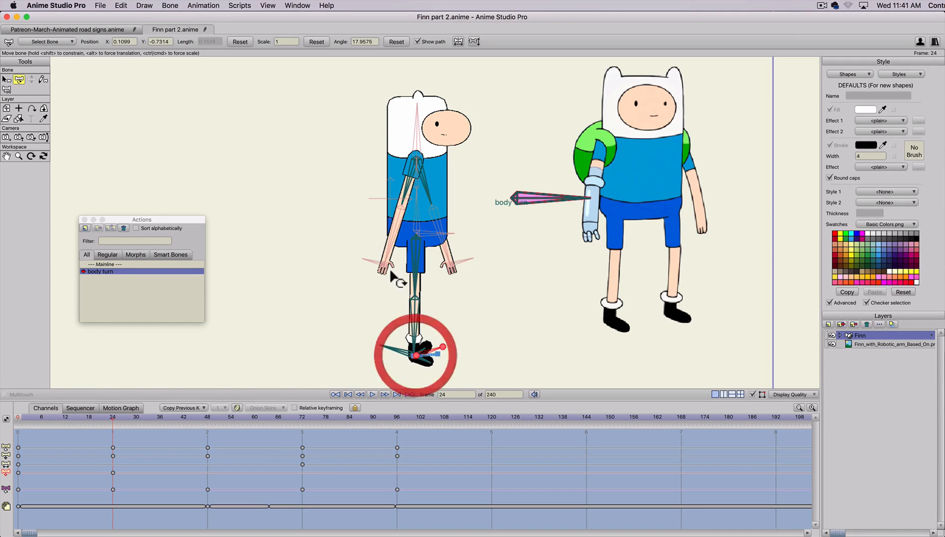
left_click_drag(385, 268, 435, 276)
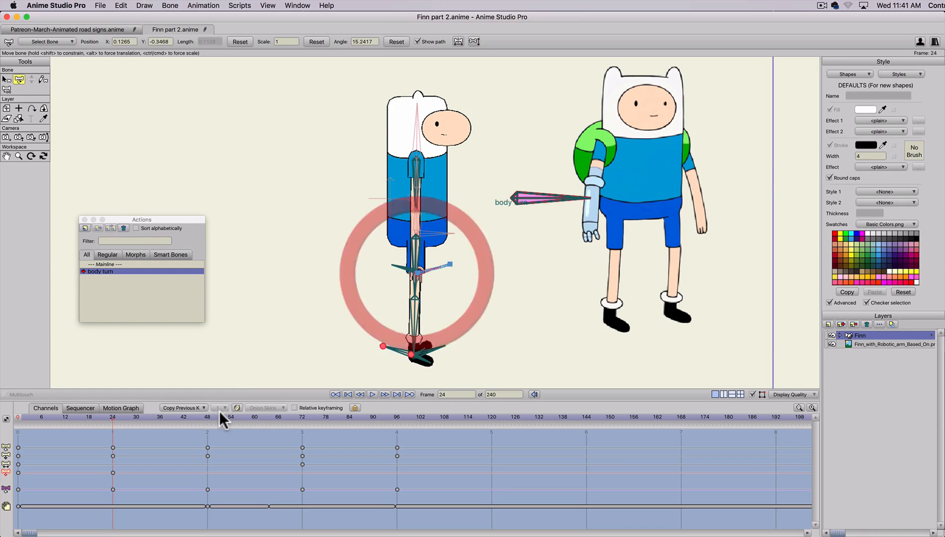
- At frame 48 of the body turn action, uncross the back-view legs by moving each ankle target bone beneath its own hip
left_click(207, 416)
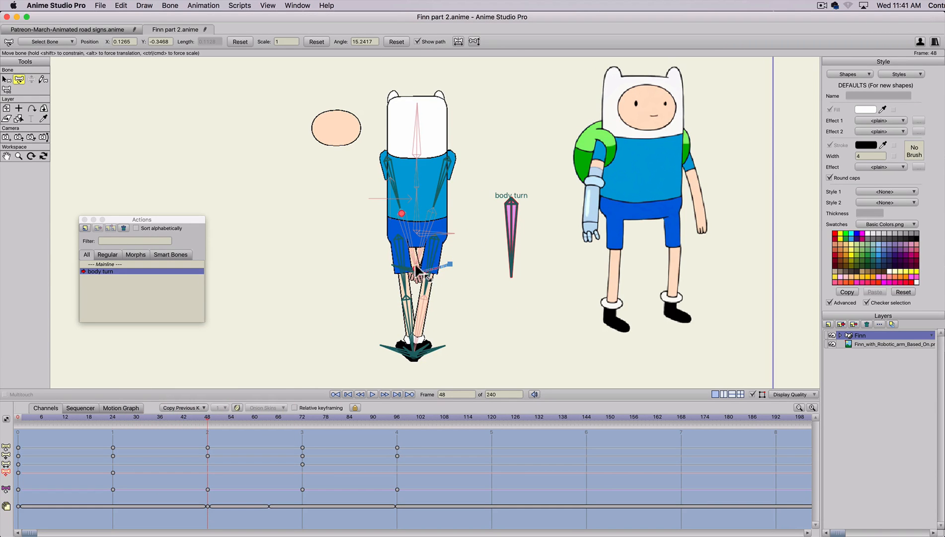
left_click_drag(386, 259, 397, 253)
key("super+z")
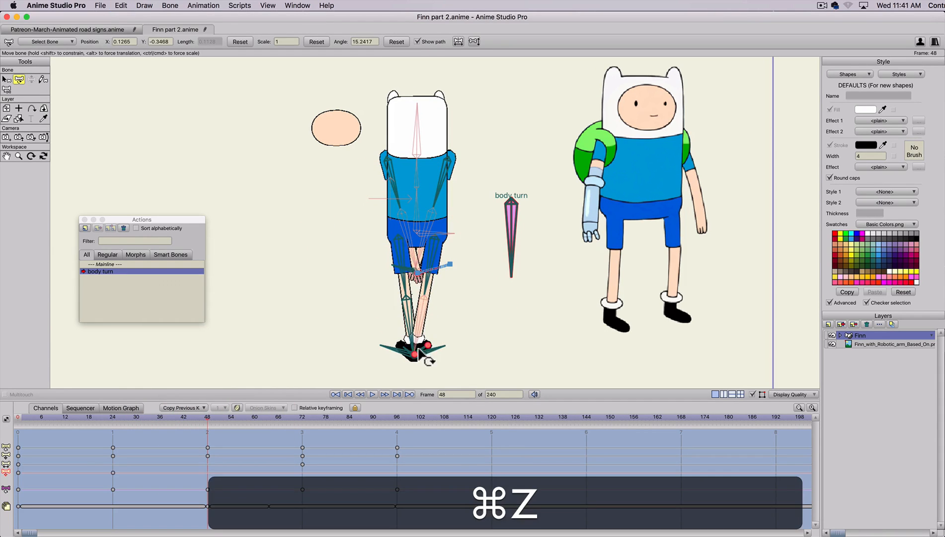
left_click_drag(420, 356, 496, 169)
key("super+z")
scroll(412, 357, "up", 5)
left_click(483, 275)
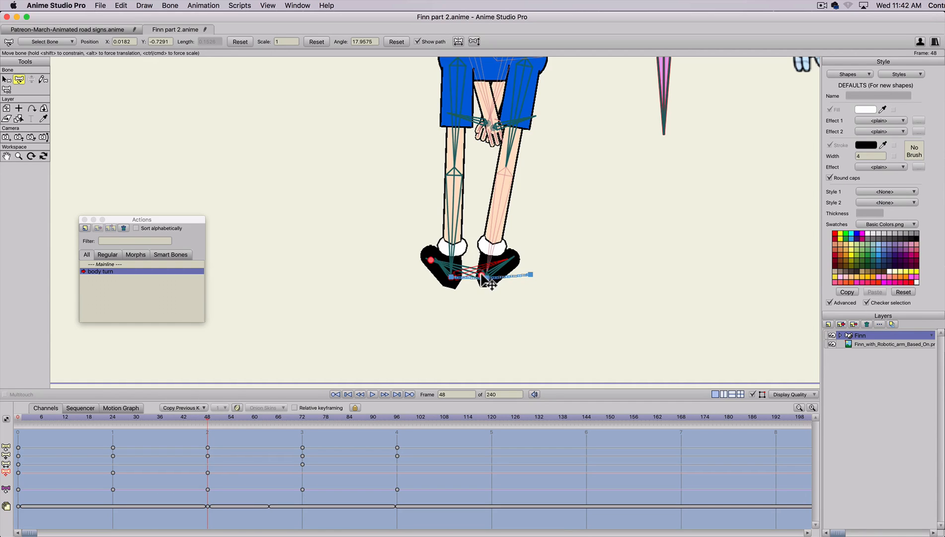
left_click_drag(481, 274, 531, 274)
left_click_drag(505, 238, 476, 296)
scroll(475, 264, "down", 2)
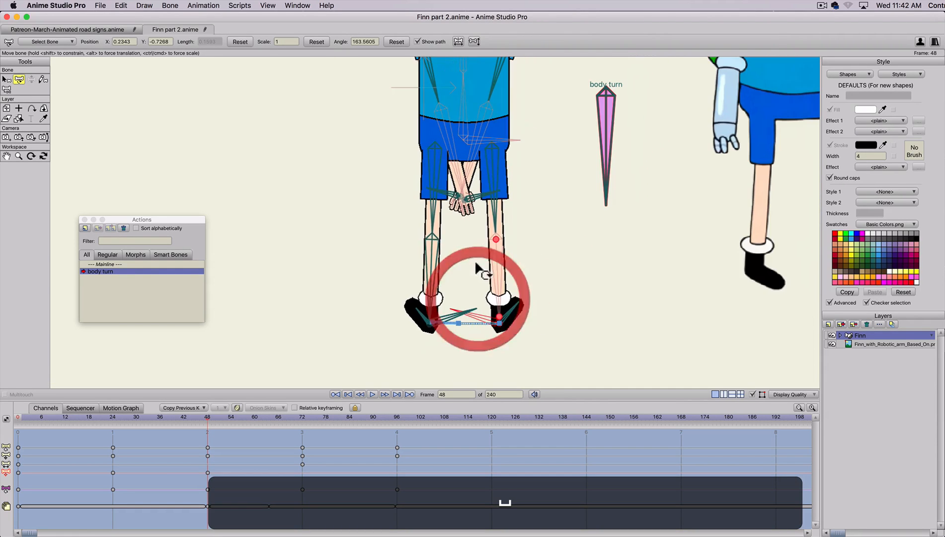
- Uncross the back-view arms at frame 48 by moving the two wrist target bones out to opposite sides of the body
left_click_drag(433, 190, 533, 187)
left_click(462, 199)
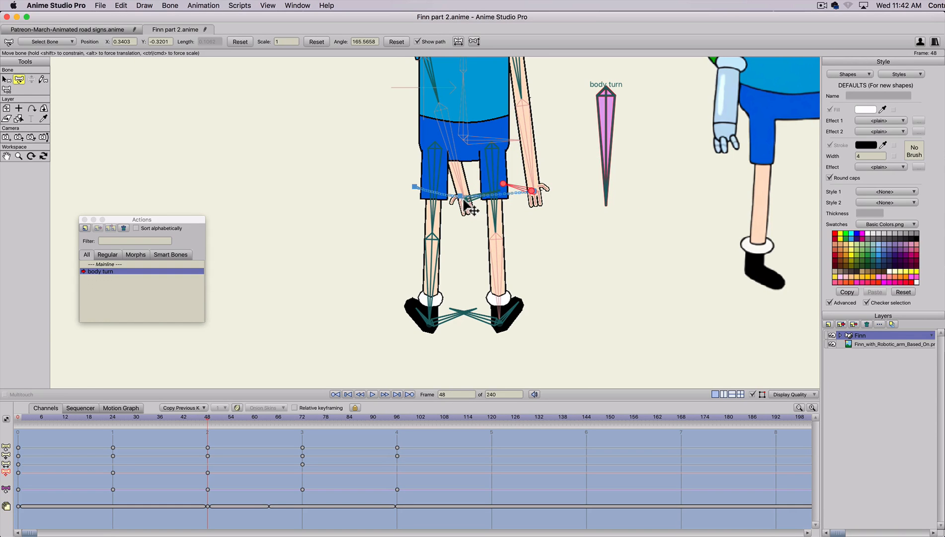
left_click_drag(465, 204, 383, 194)
scroll(403, 179, "down", 1)
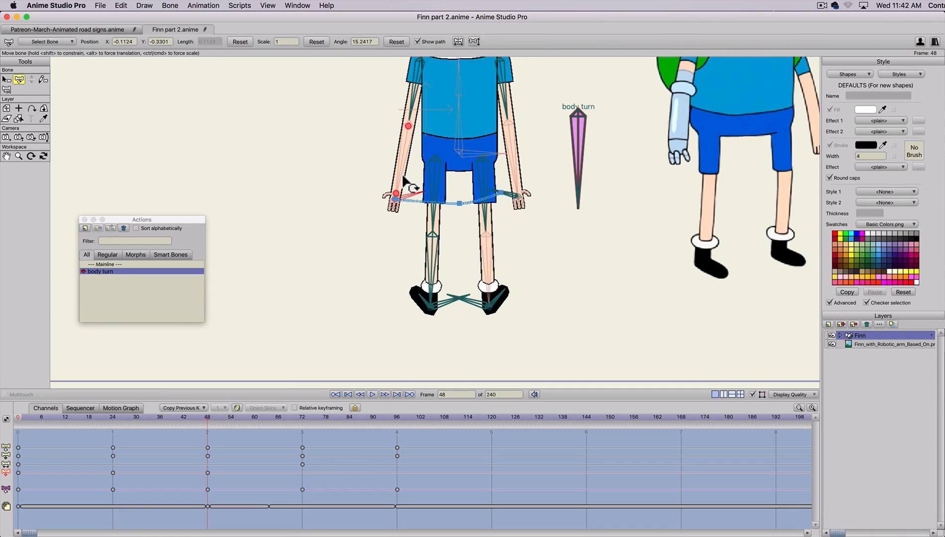
scroll(403, 179, "down", 1)
- At frame 72, bring the wrist and ankle target bones in beneath the centre of the side-view body
left_click(302, 416)
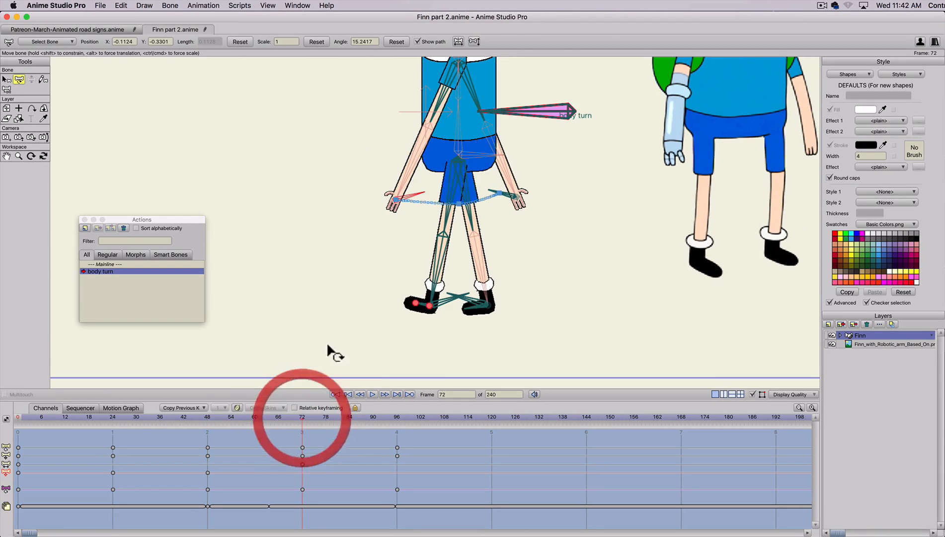
left_click_drag(401, 204, 464, 204)
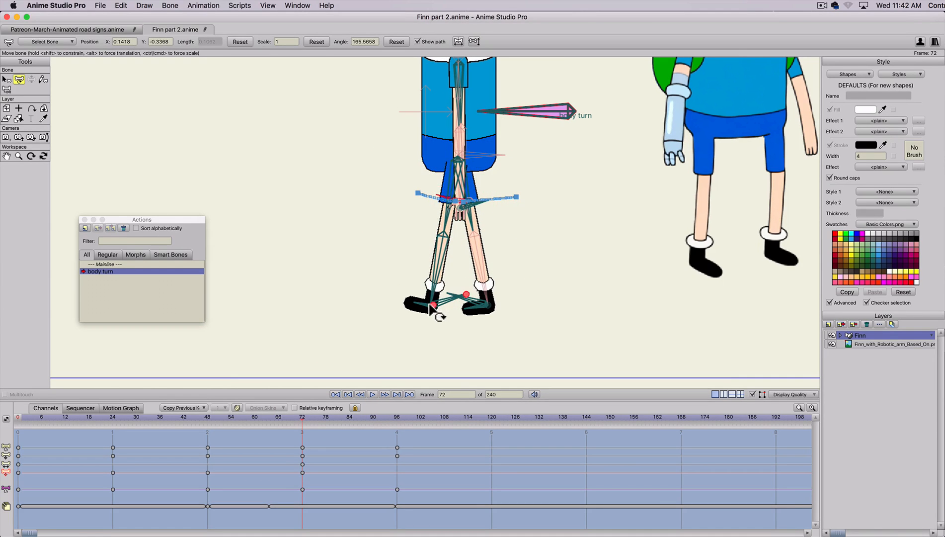
left_click_drag(434, 305, 456, 307)
- At frame 95, spread the wrist target bones to the body's sides and move one ankle target bone out beneath its hip
left_click(395, 417)
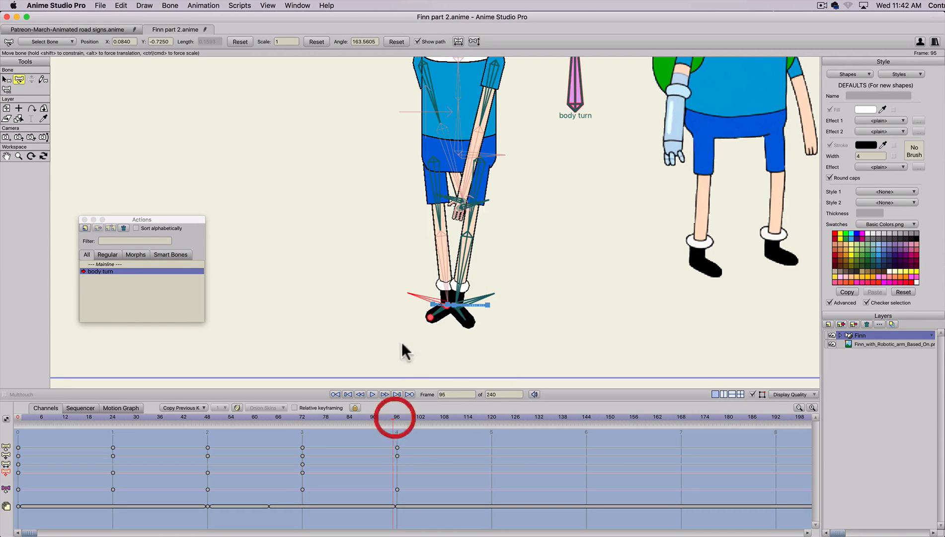
left_click_drag(484, 205, 405, 198)
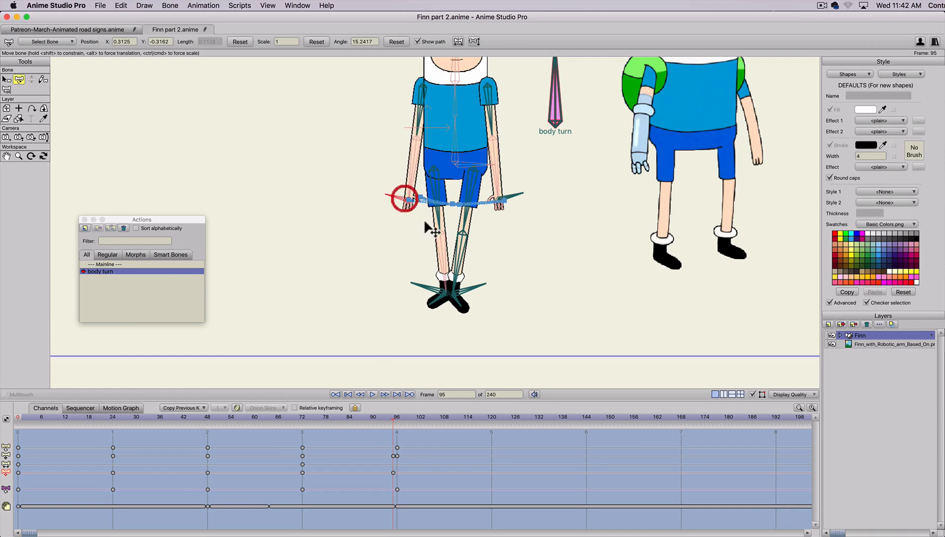
left_click_drag(459, 294, 483, 291)
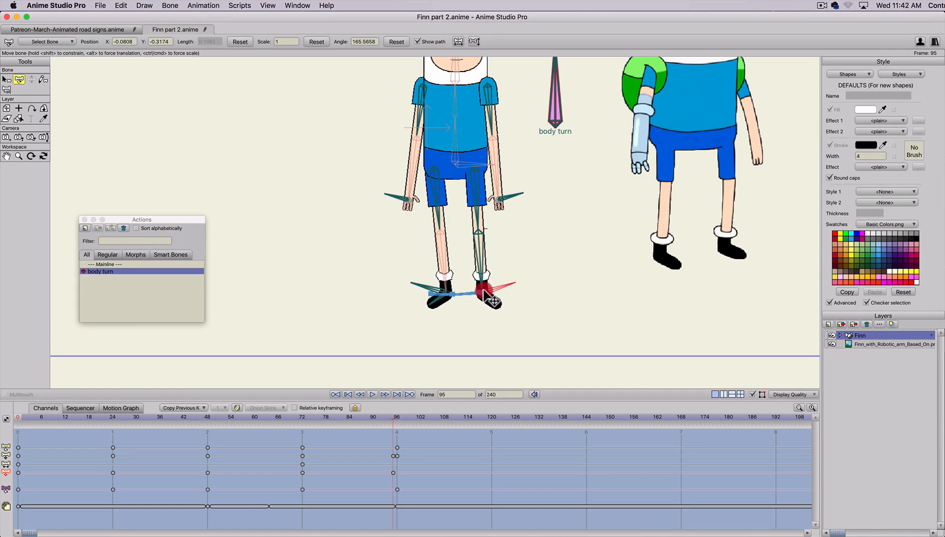
- Move the remaining ankle target bone outward beneath its own leg at frame 95, keeping the bone's angle
left_click(450, 293)
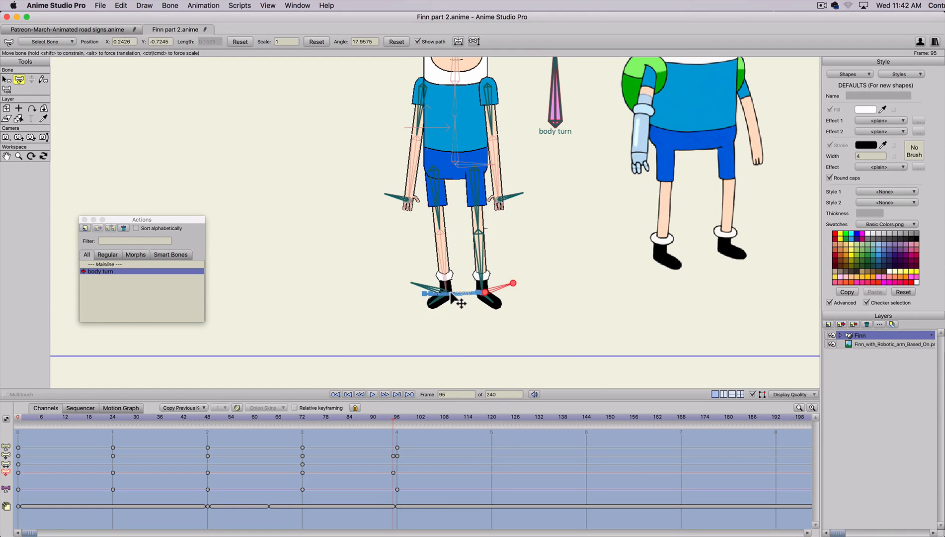
key("super+z")
left_click_drag(451, 295, 406, 312)
key("super+z")
scroll(452, 302, "up", 3)
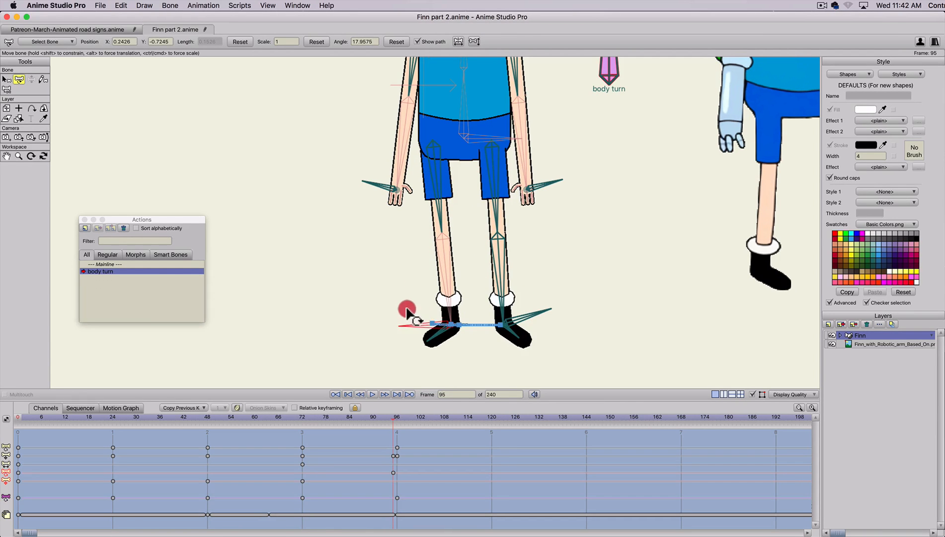
key("super+z")
key("t")
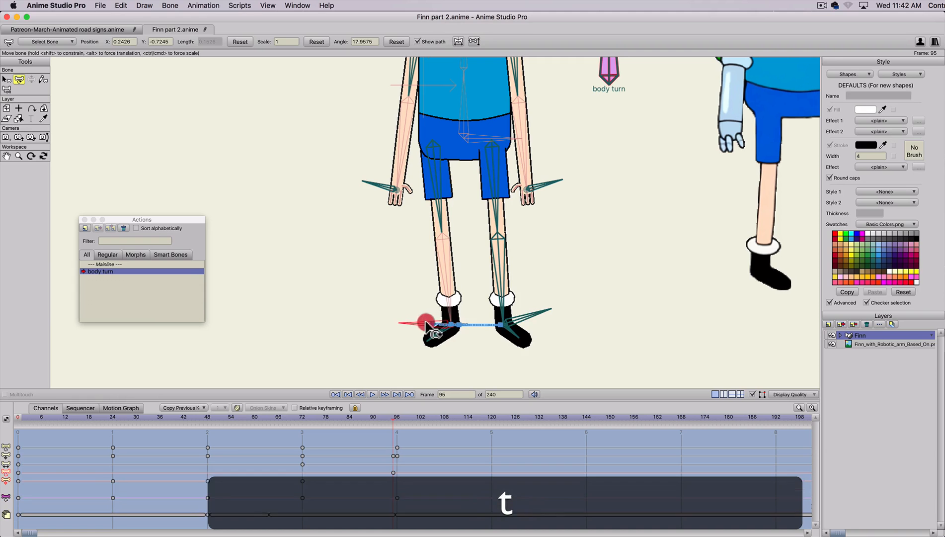
left_click(444, 324)
key("super+z")
left_click_drag(447, 324, 424, 330)
scroll(409, 244, "down", 3)
scroll(410, 244, "up", 1)
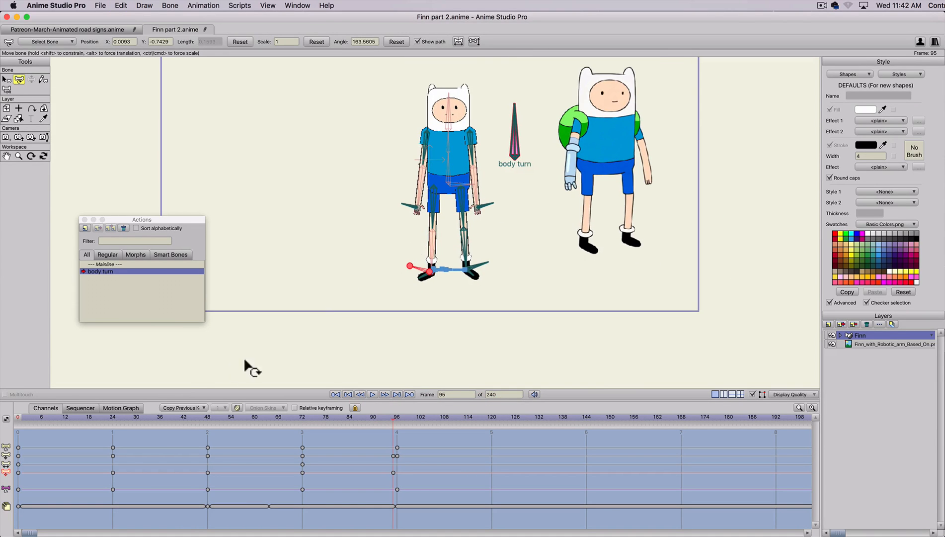
- Return to the Mainline action and rotate the body turn bone clockwise at frame 10 to turn Finn to the side
double_click(111, 264)
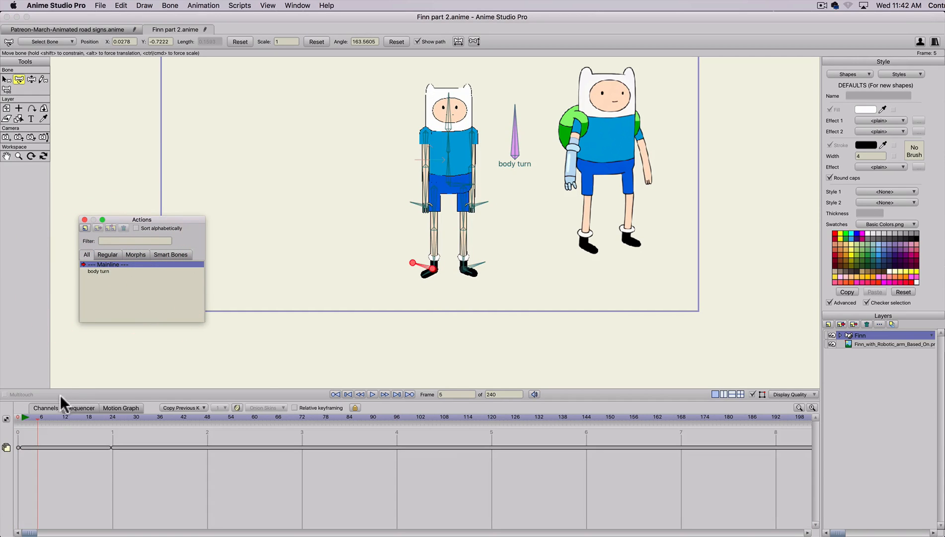
left_click(56, 417)
key("t")
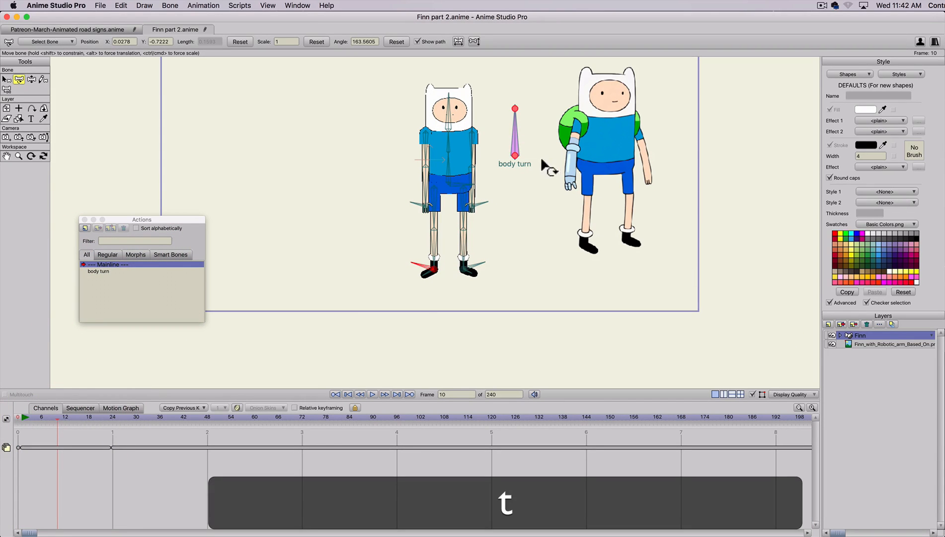
left_click_drag(515, 128, 538, 166)
scroll(486, 144, "up", 3)
key("space")
left_click_drag(583, 271, 570, 389)
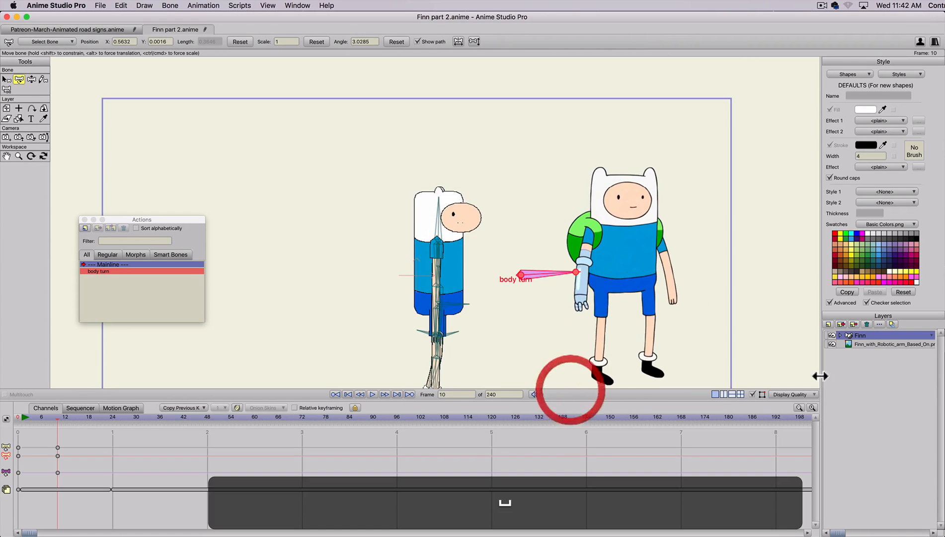
- Rotate the Face layer's mouths bone slightly clockwise to open the mouth, and render a preview of frame 10
left_click(839, 335)
left_click(862, 352)
scroll(504, 240, "up", 2)
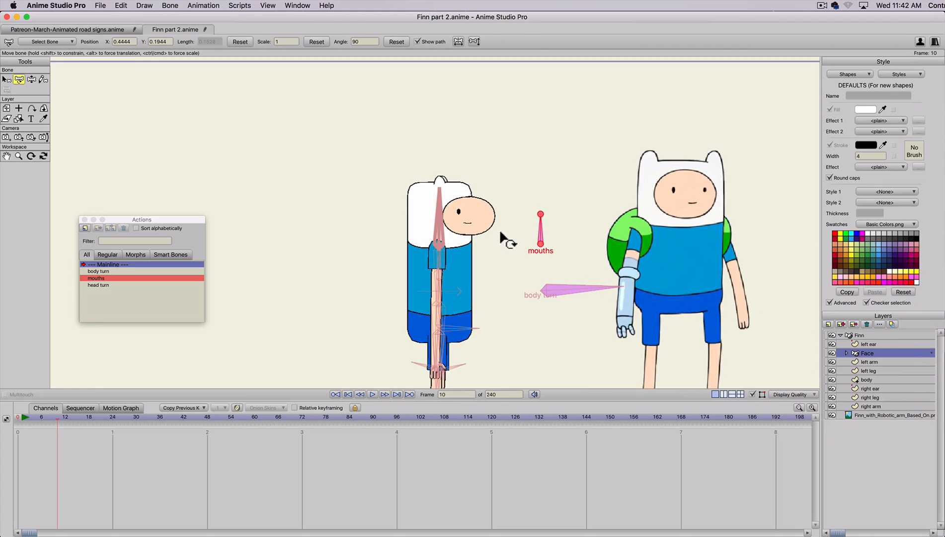
scroll(504, 240, "up", 3)
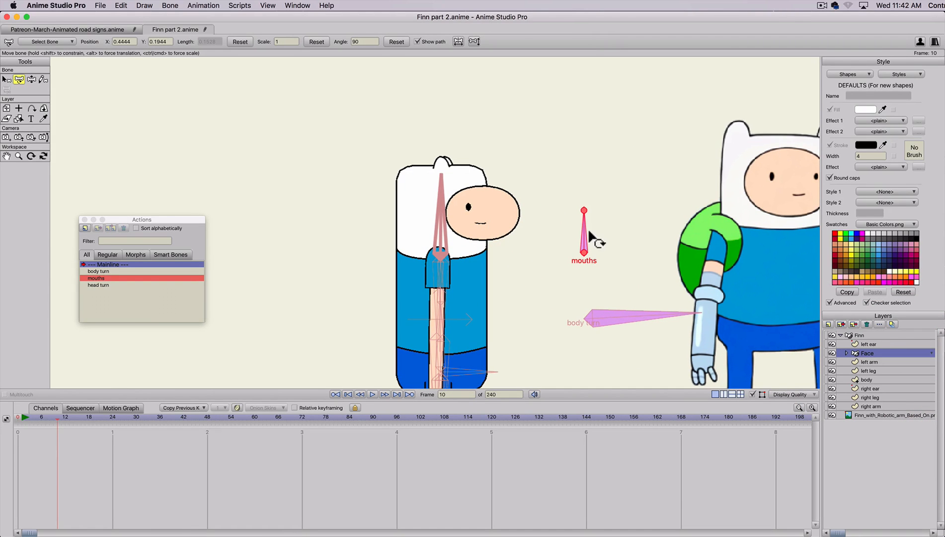
mouse_move(589, 232)
left_mouse_down()
mouse_move(598, 246)
mouse_move(594, 230)
left_mouse_up()
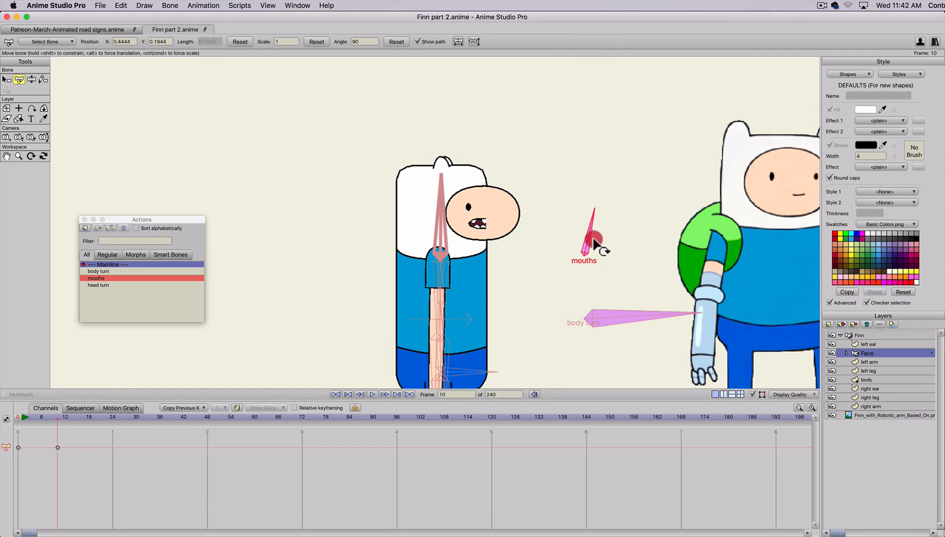
key("super+r")
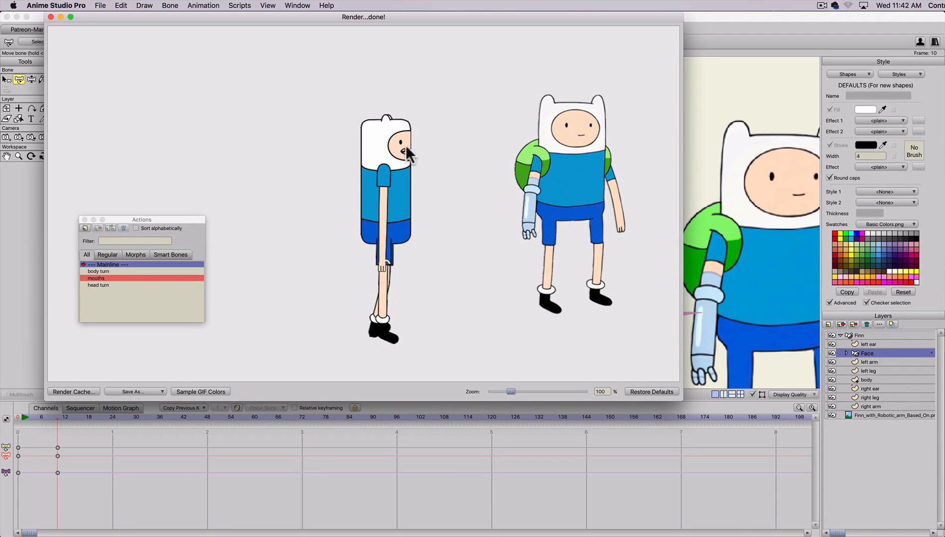
left_click(50, 17)
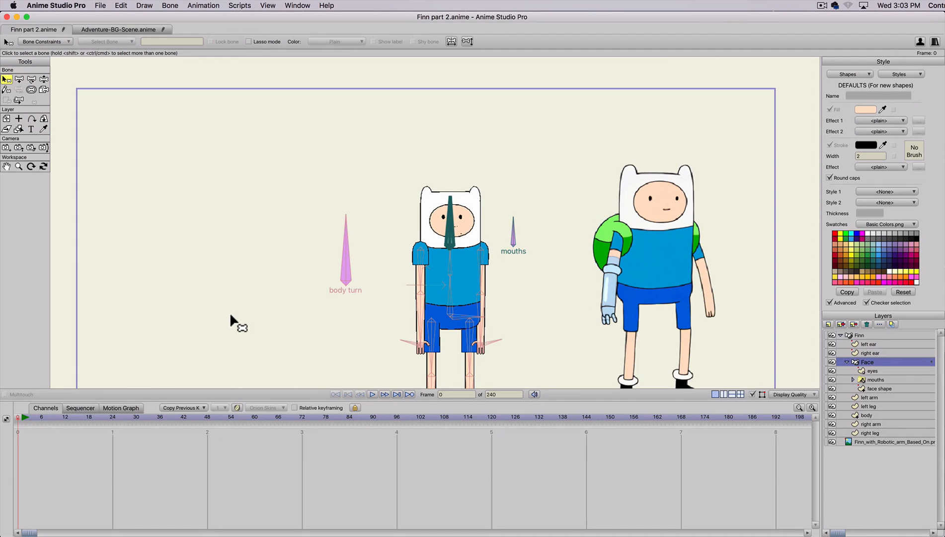
scroll(220, 321, "up", 5)
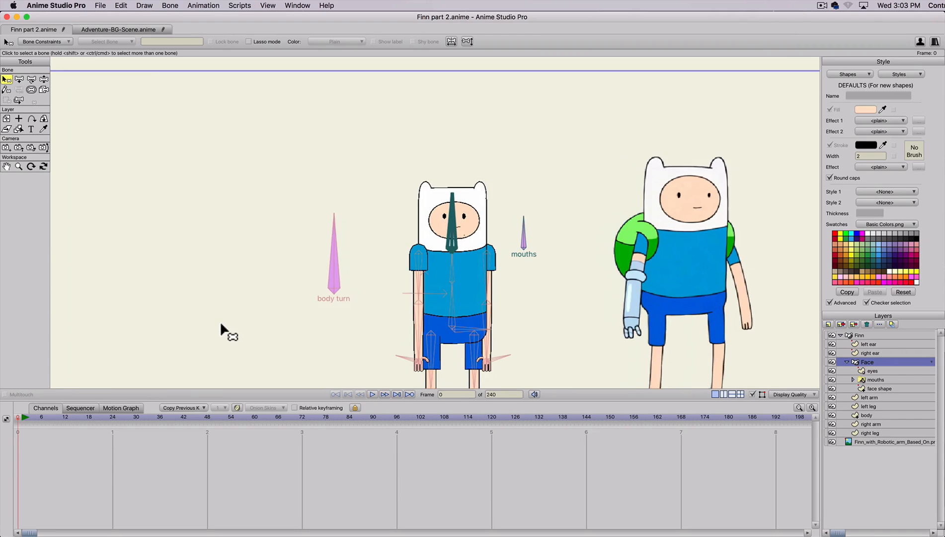
left_click_drag(338, 270, 221, 257)
scroll(221, 256, "down", 4)
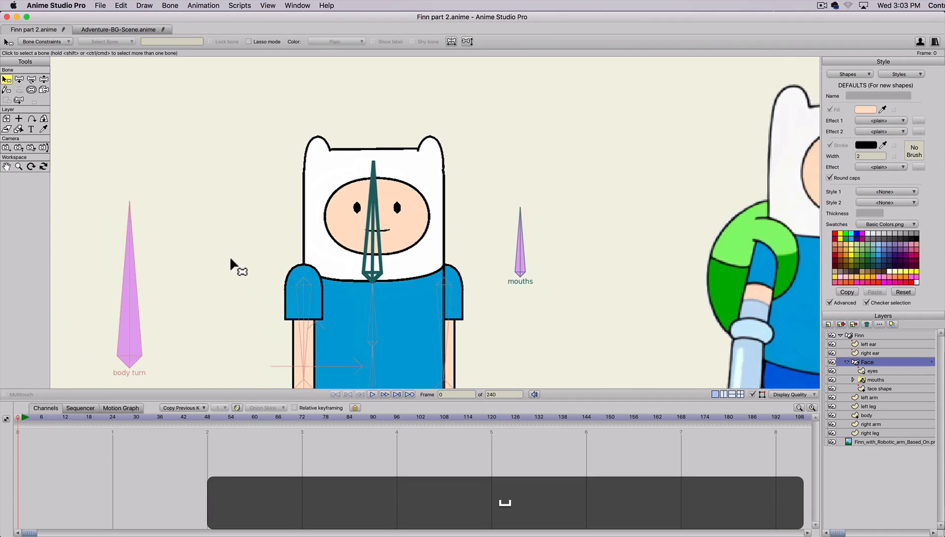
scroll(322, 315, "up", 3)
key("super+g")
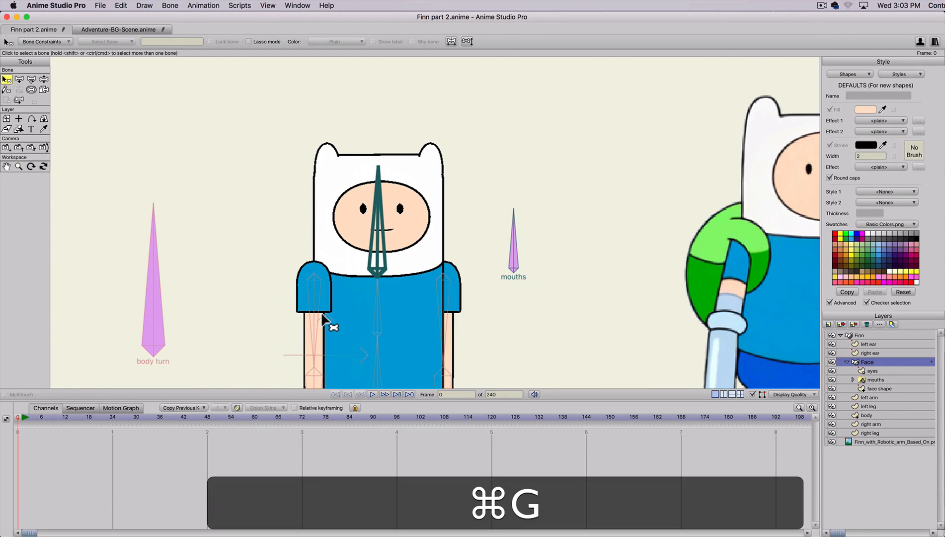
- Select the Finn layer and snap the body turn bone's base to the grid at frame 0, at X -0.4167, Y 0
scroll(498, 270, "up", 2)
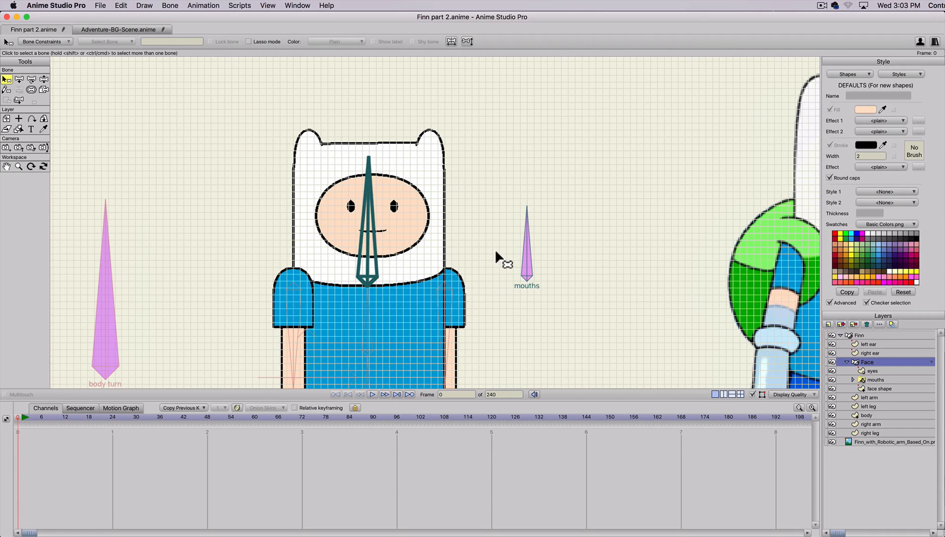
scroll(509, 269, "down", 1)
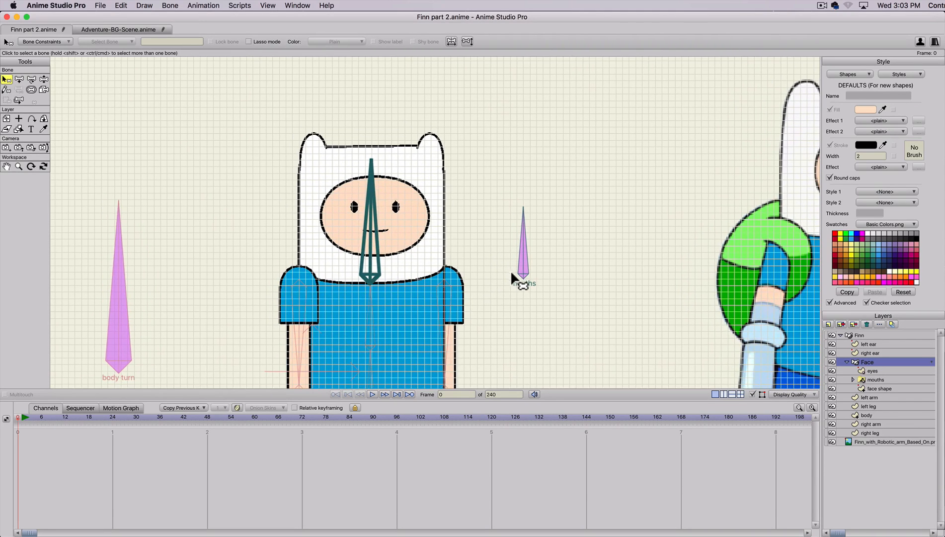
left_click(25, 420)
left_click(869, 334)
key("t")
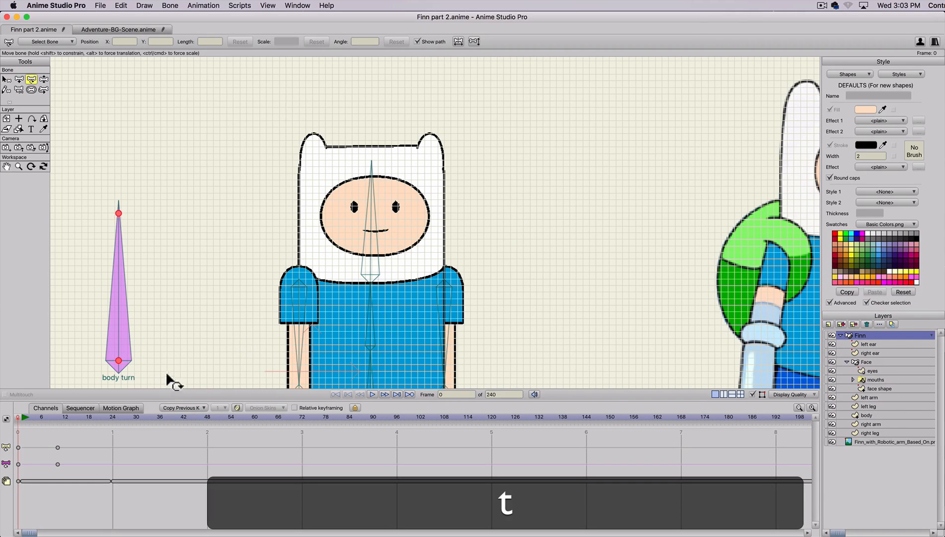
left_click(121, 361)
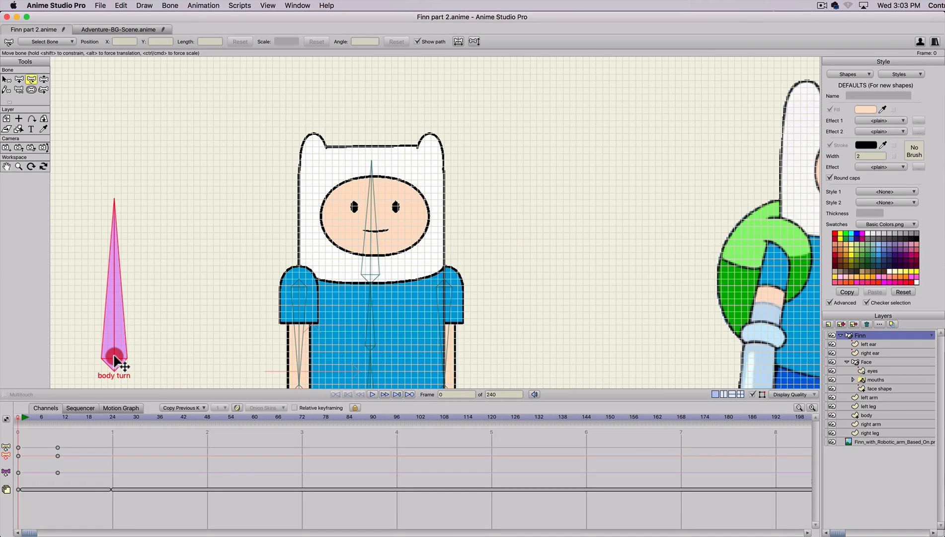
left_click(114, 355)
scroll(236, 320, "down", 5)
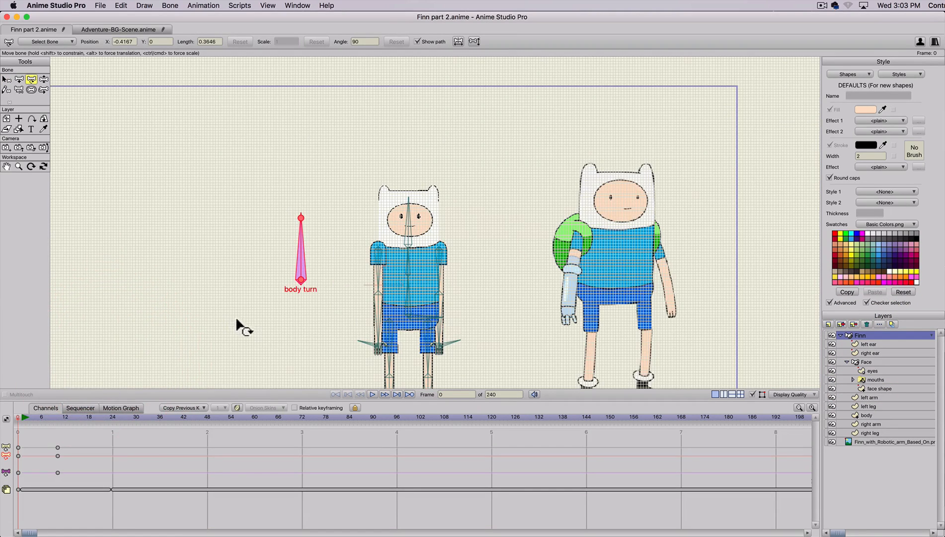
- Add a short upright bone beside the mouths bone in the Face layer and adjust its bone strength
left_click(871, 361)
scroll(695, 333, "up", 5)
key("a")
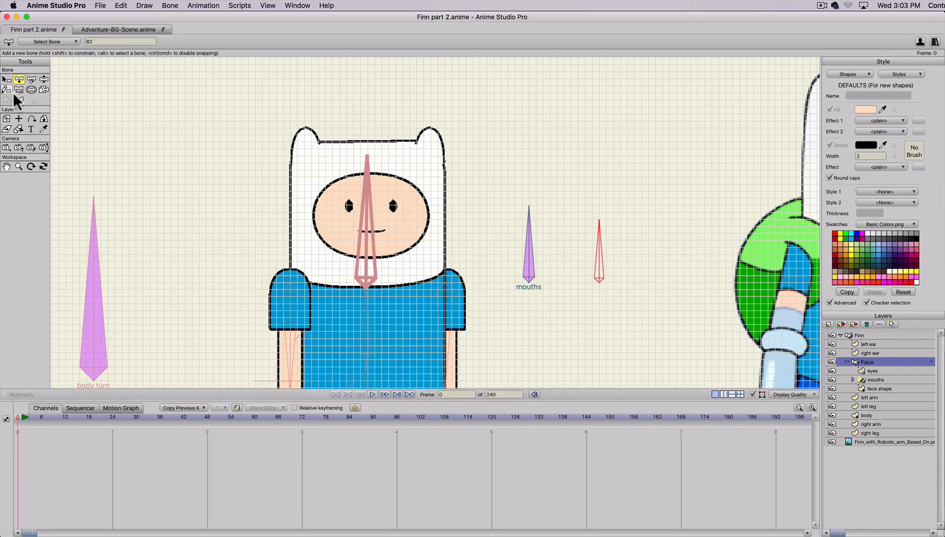
left_click(31, 89)
left_click(528, 266)
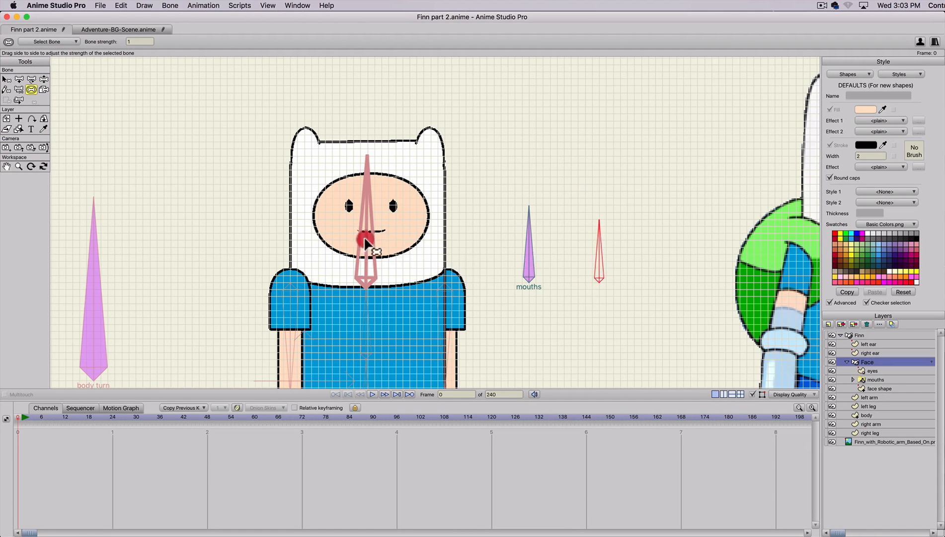
- Name the new bone blink, colour it purple and show its label
key("b")
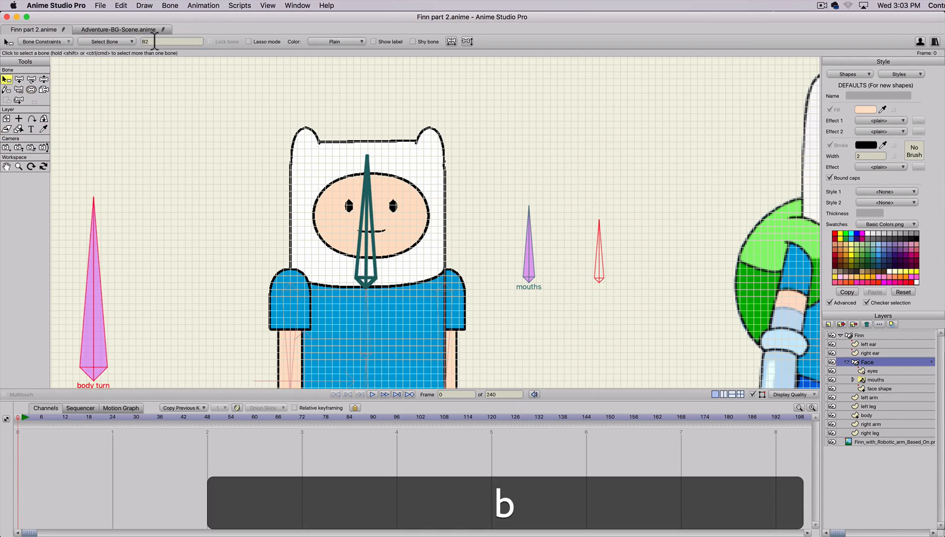
left_click(155, 41)
type("blink")
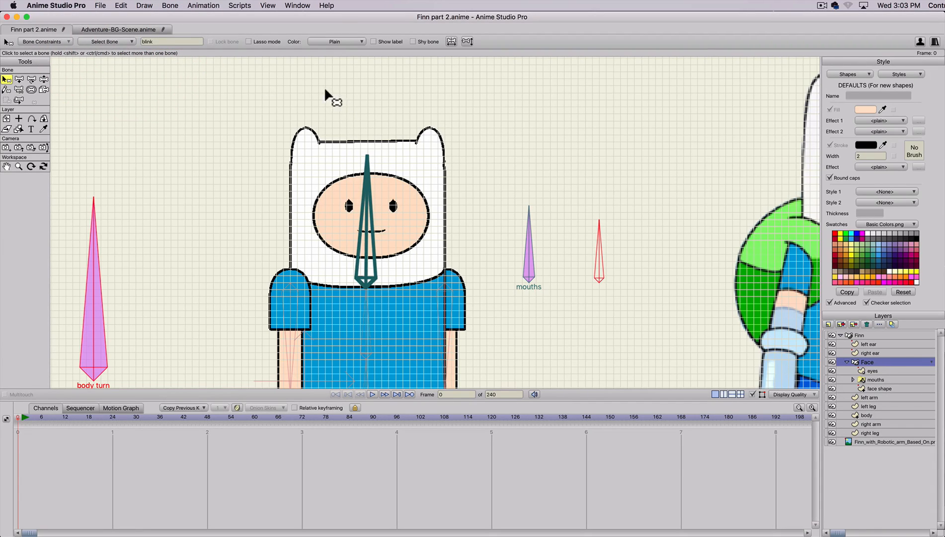
left_click(347, 42)
left_click(378, 39)
left_click(374, 41)
scroll(574, 265, "up", 1)
scroll(621, 293, "down", 2)
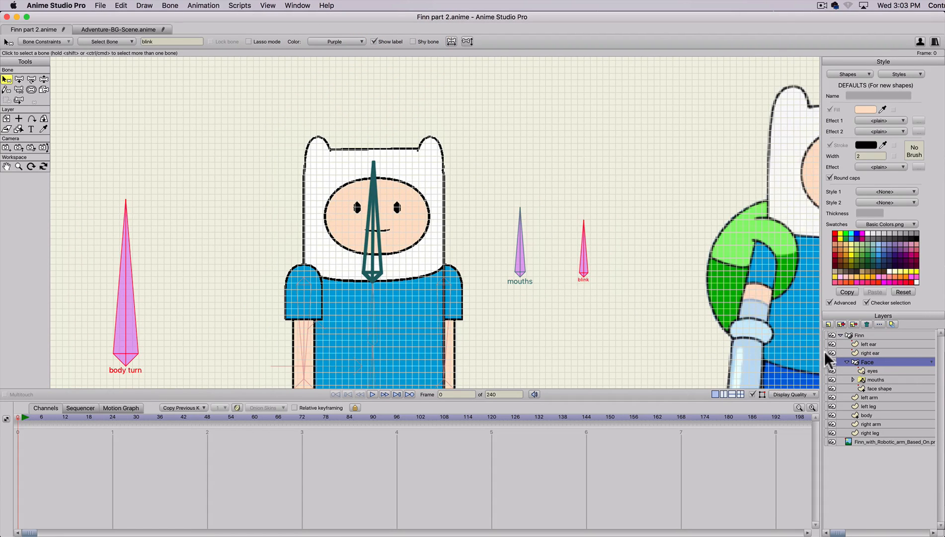
- Create a smart bone action named blink for the blink bone
left_click(308, 5)
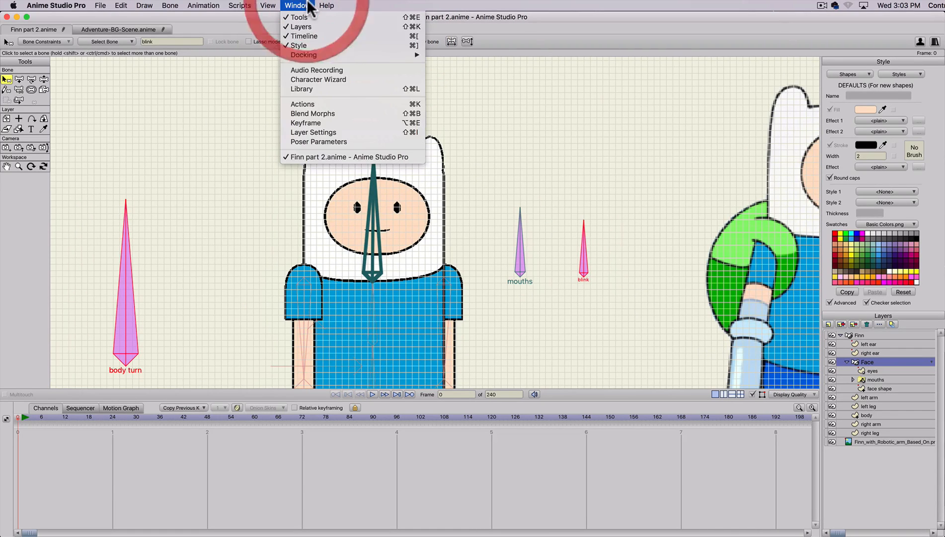
left_click(315, 102)
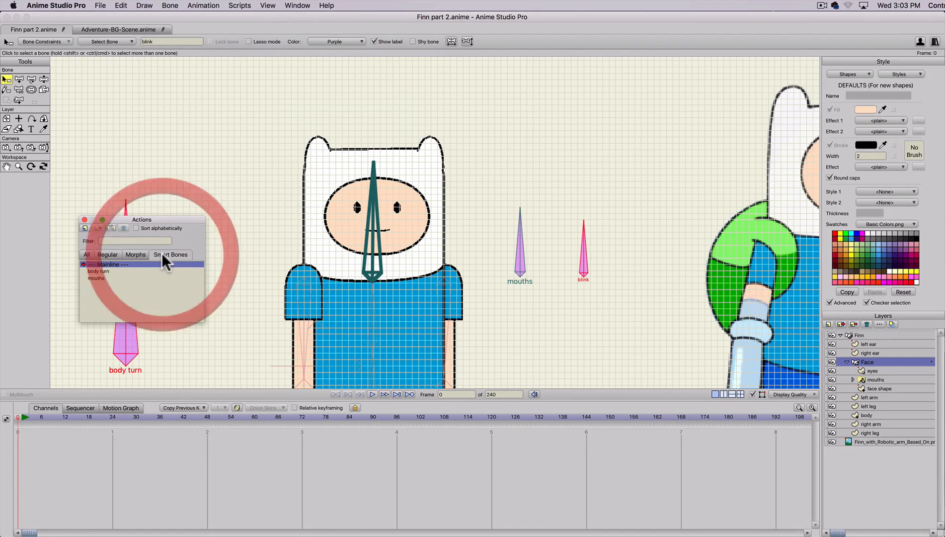
left_click(85, 227)
type("b")
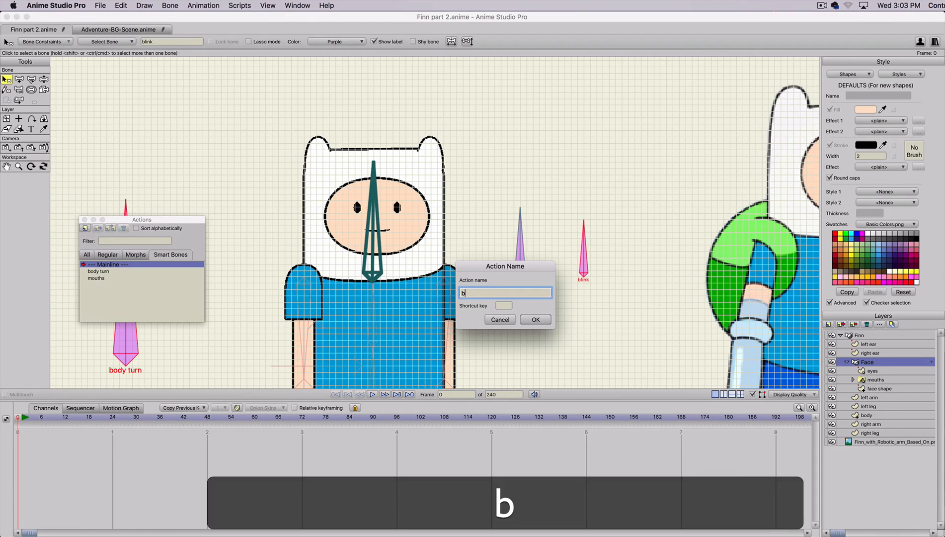
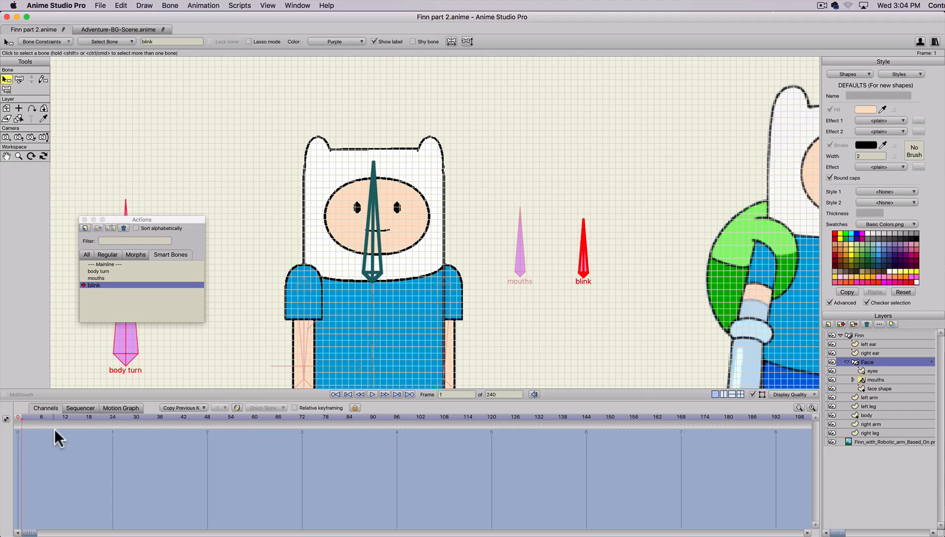
- Rotate the blink bone clockwise to an angle of 45 degrees at frame 12 of the blink action
left_click(67, 416)
scroll(340, 225, "up", 2)
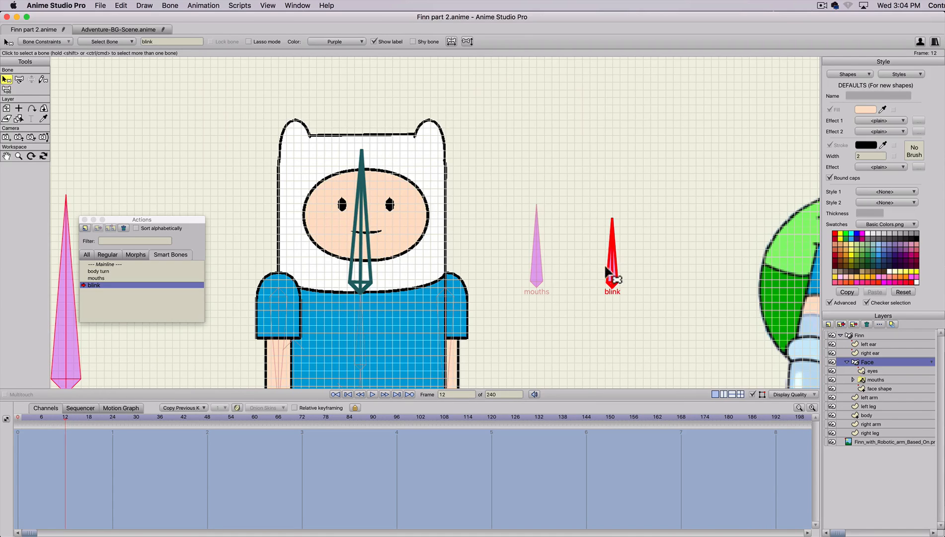
key("t")
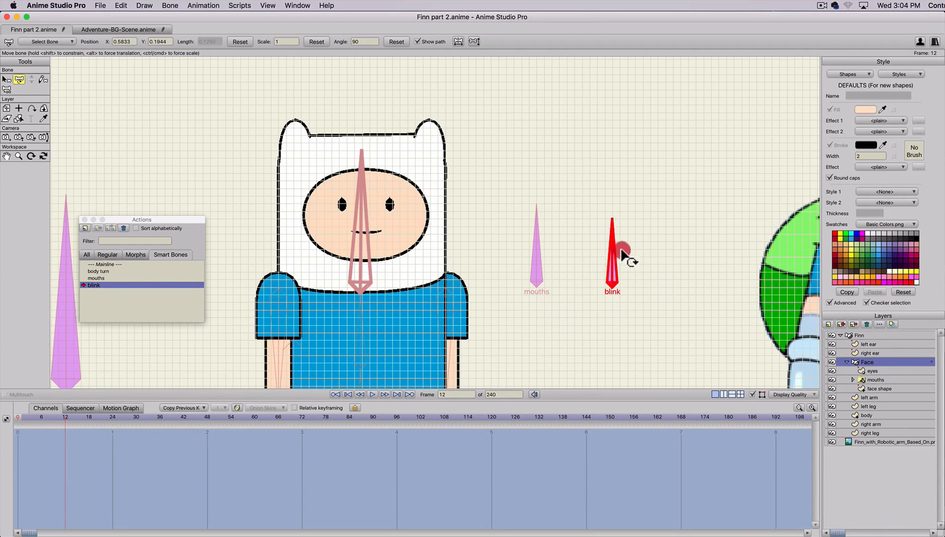
left_click_drag(622, 252, 641, 255)
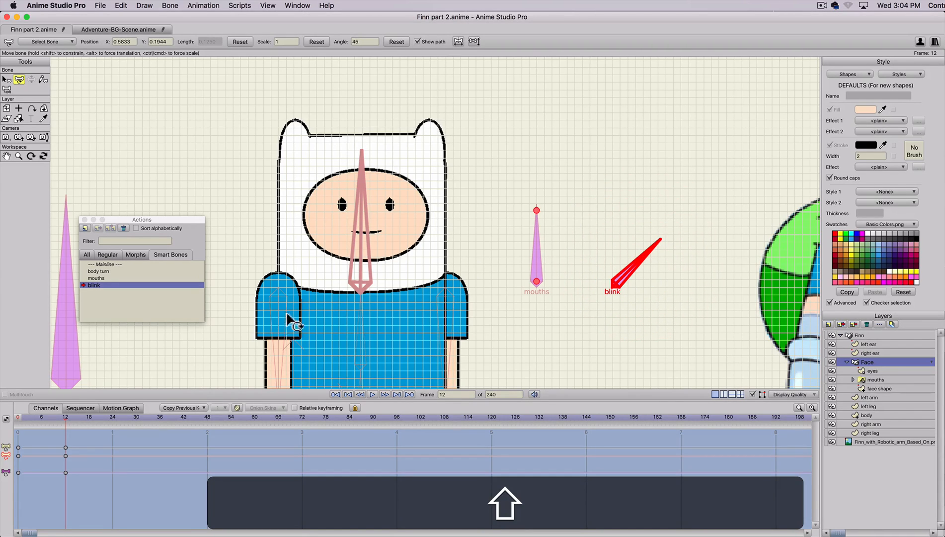
- Turn off the grid and move the upper points of both eyes straight down in the eyes layer at frame 12
left_click(864, 371)
scroll(538, 308, "up", 7)
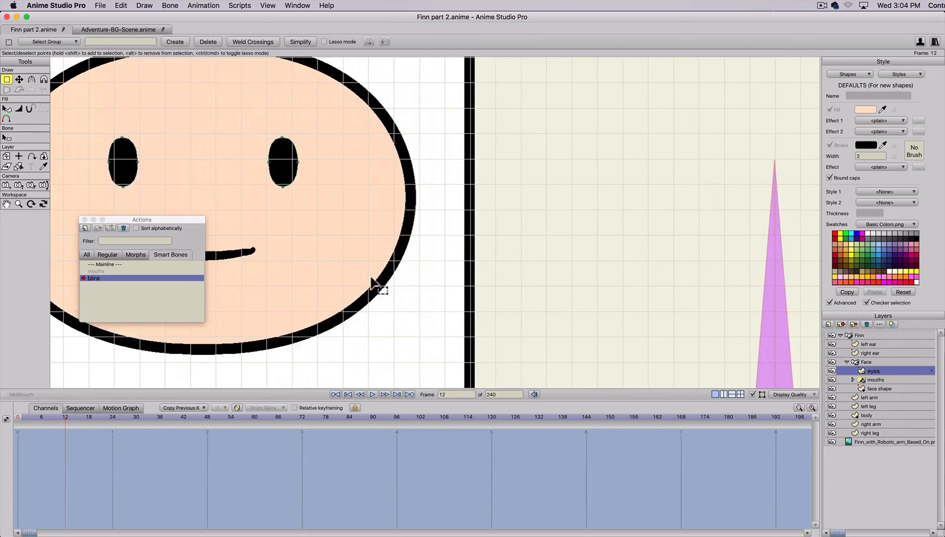
key("space")
left_click_drag(286, 249, 650, 293)
scroll(543, 251, "up", 1)
key("t")
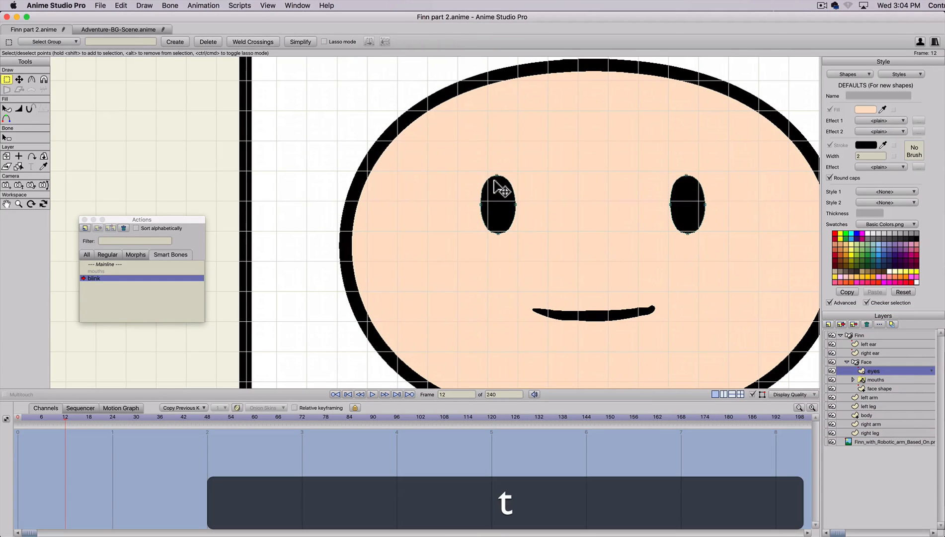
key("super+g")
scroll(496, 174, "up", 2)
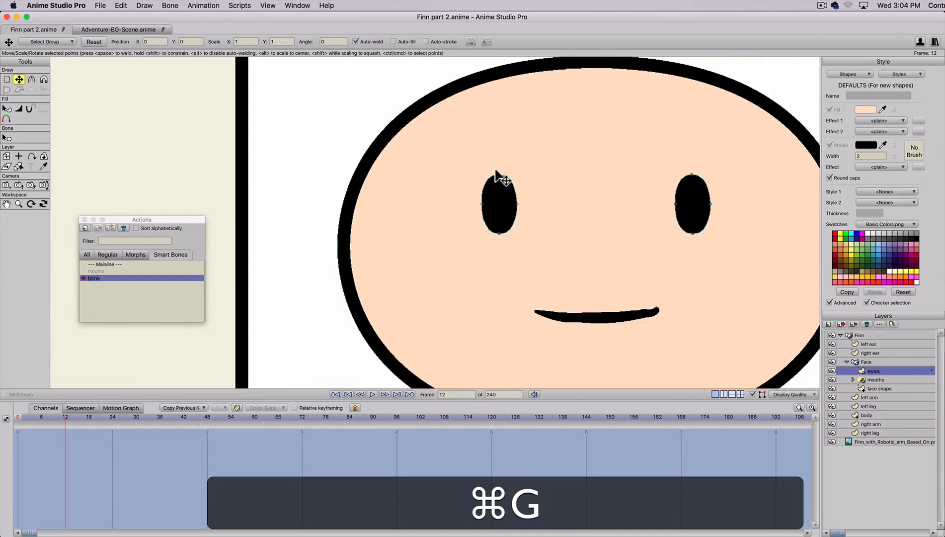
scroll(517, 181, "down", 4)
key("space")
left_click_drag(520, 197, 435, 199)
key("g")
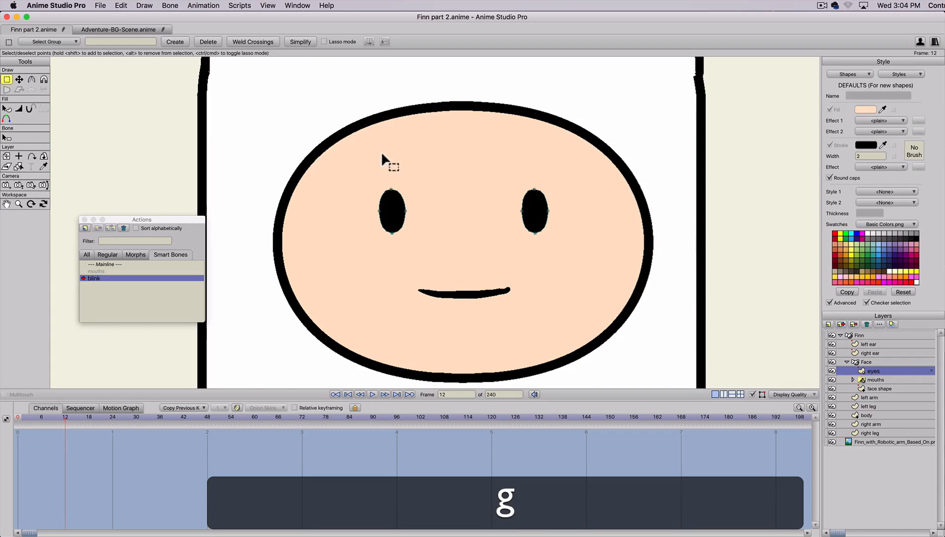
left_click_drag(363, 164, 495, 204)
key("t")
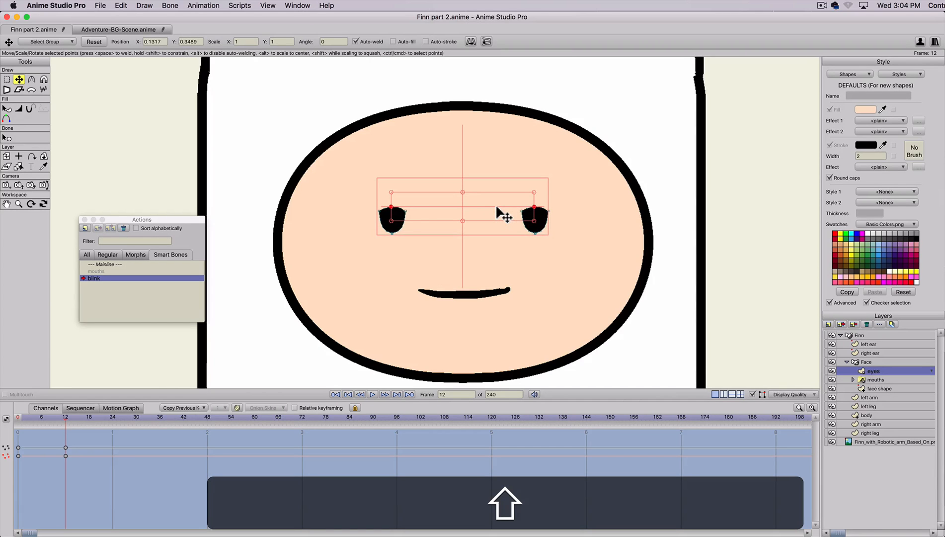
- Move the lower points of both eyes straight up at frame 12 to close the eyes into thin lines
key("g")
left_click_drag(363, 245, 500, 211)
key("t")
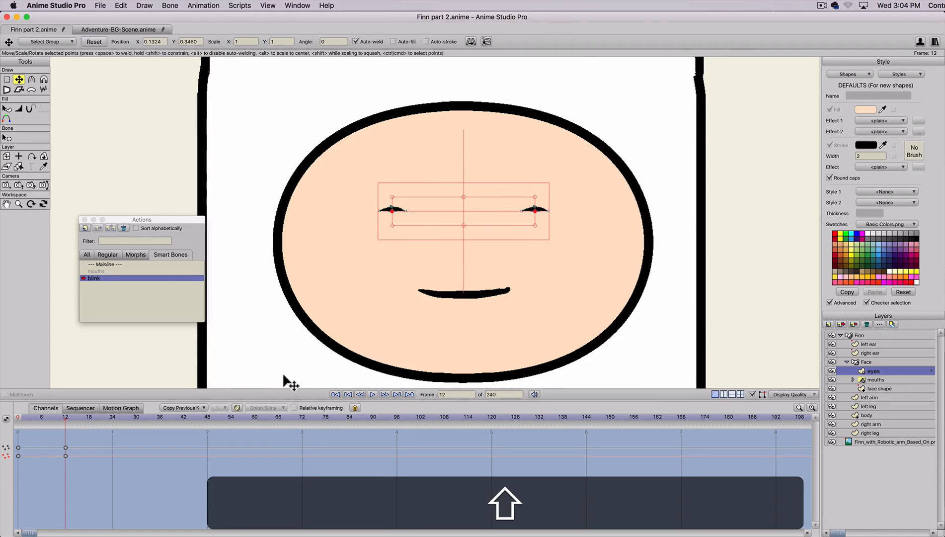
- Return to the Mainline action and swing the Face layer's blink bone at frame 3 to test closing the eyes
double_click(103, 265)
scroll(106, 364, "down", 2)
scroll(105, 364, "down", 3)
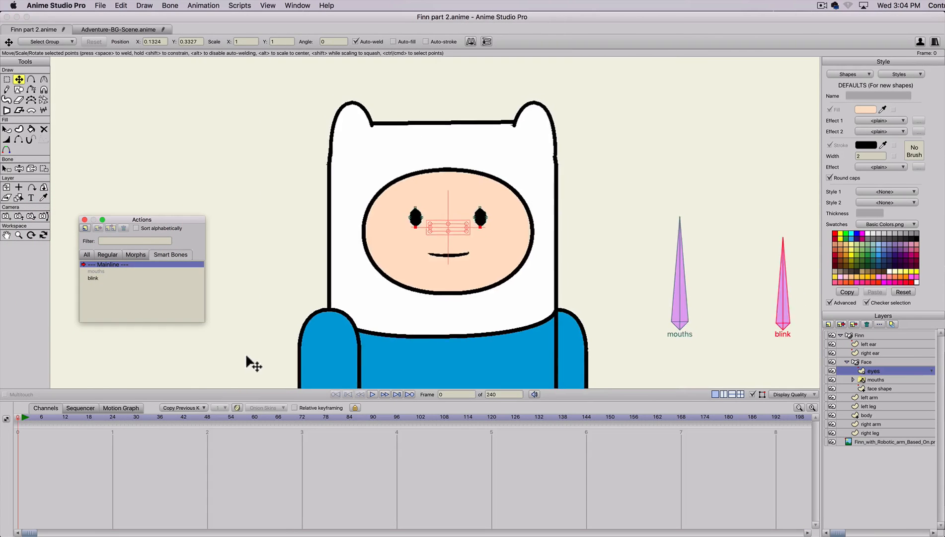
left_click(30, 417)
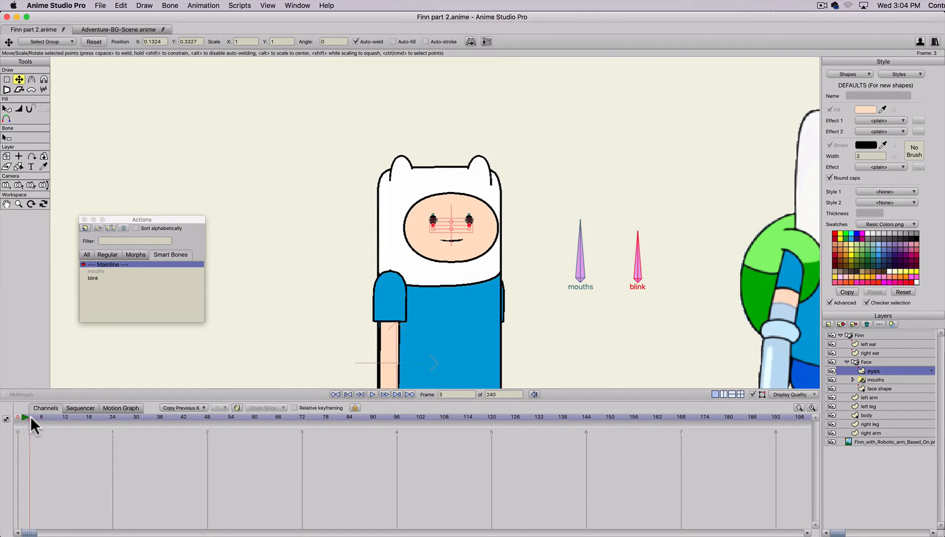
key("t")
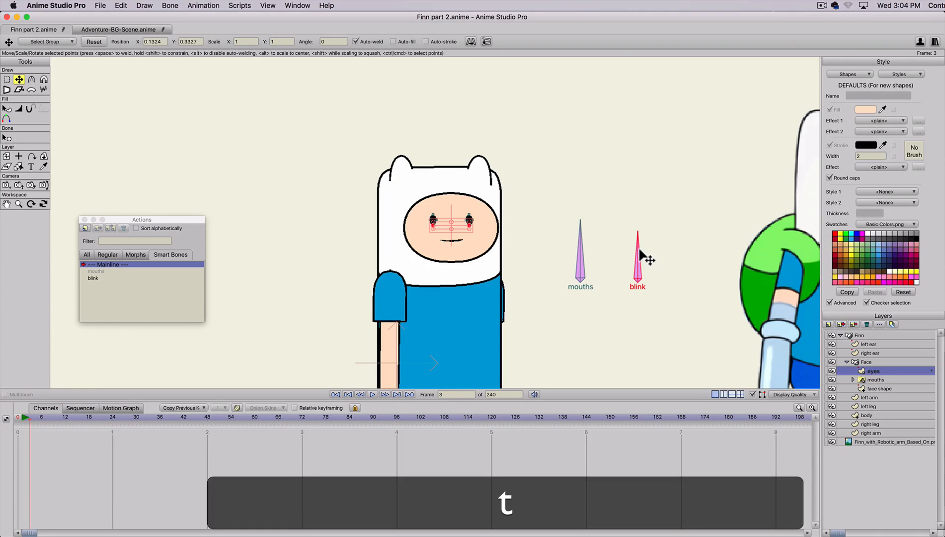
left_click(880, 363)
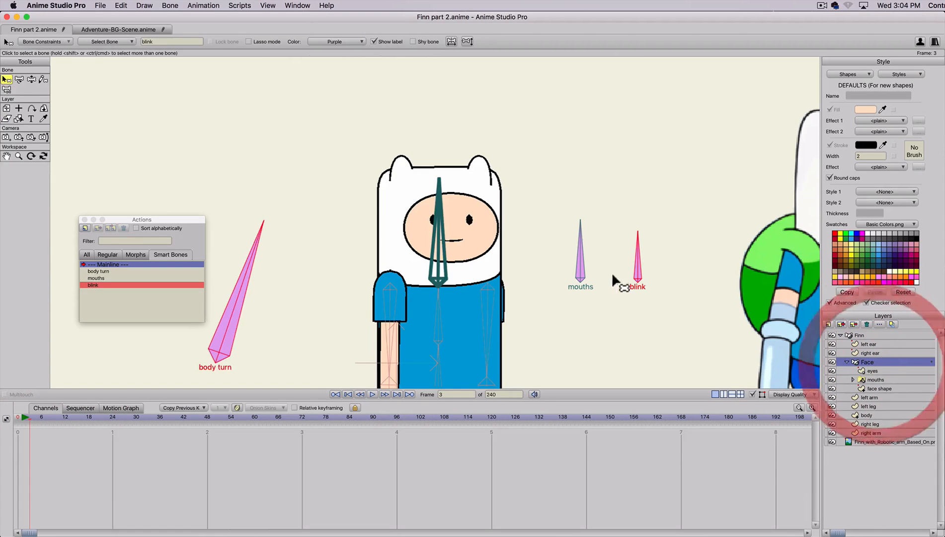
key("t")
left_click_drag(646, 258, 686, 276)
left_click_drag(641, 247, 714, 237)
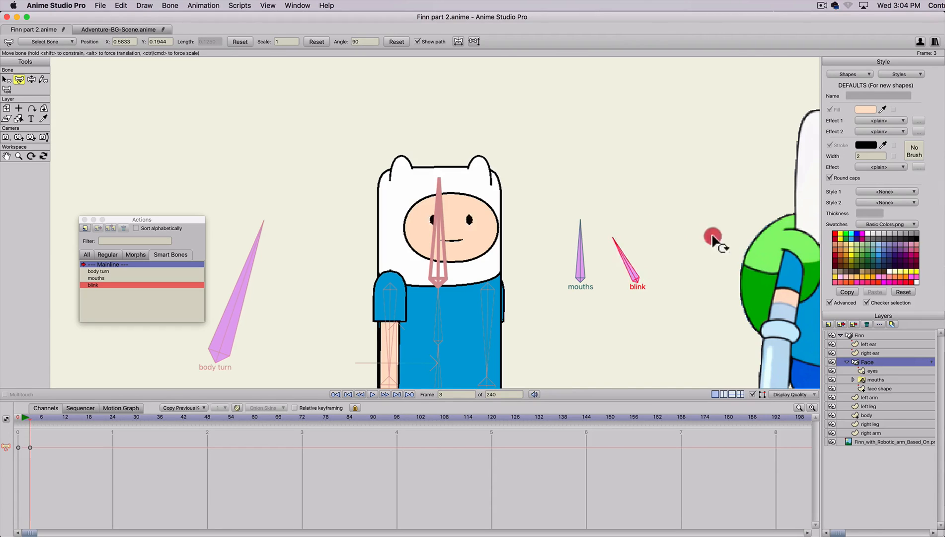
left_click_drag(579, 214, 679, 240)
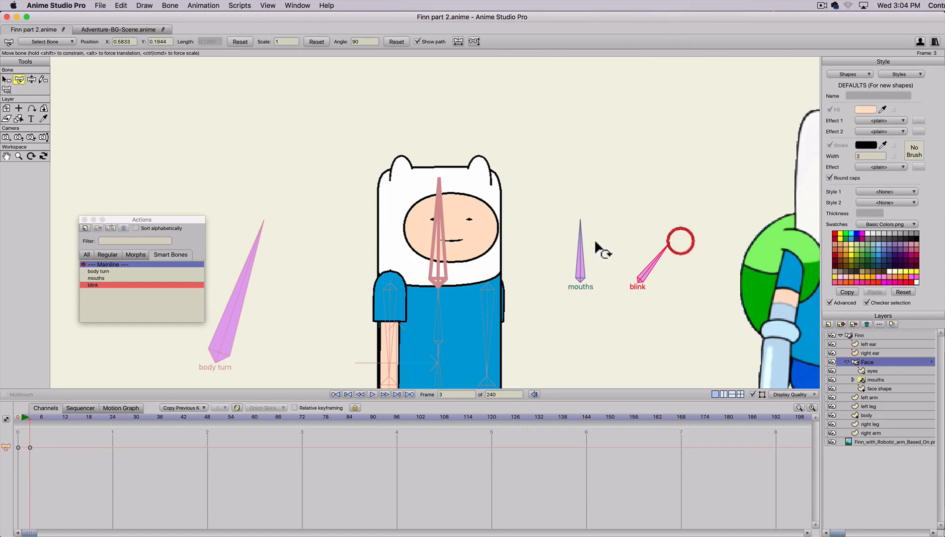
- Tilt the mouths bone slightly, then delete the test keyframes and return to frame 0
mouse_move(597, 249)
left_mouse_down()
mouse_move(618, 257)
mouse_move(561, 236)
mouse_move(651, 262)
mouse_move(580, 249)
left_mouse_up()
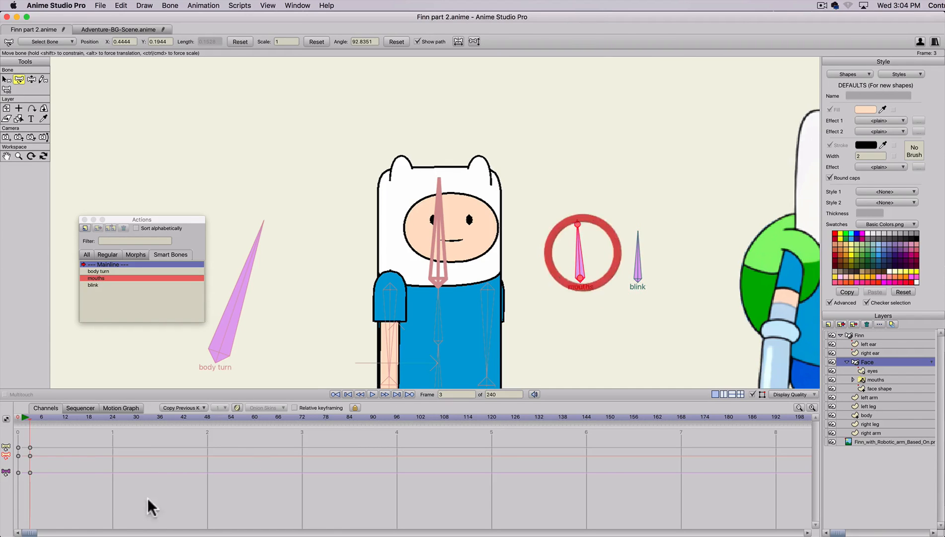
left_click_drag(70, 438, 5, 487)
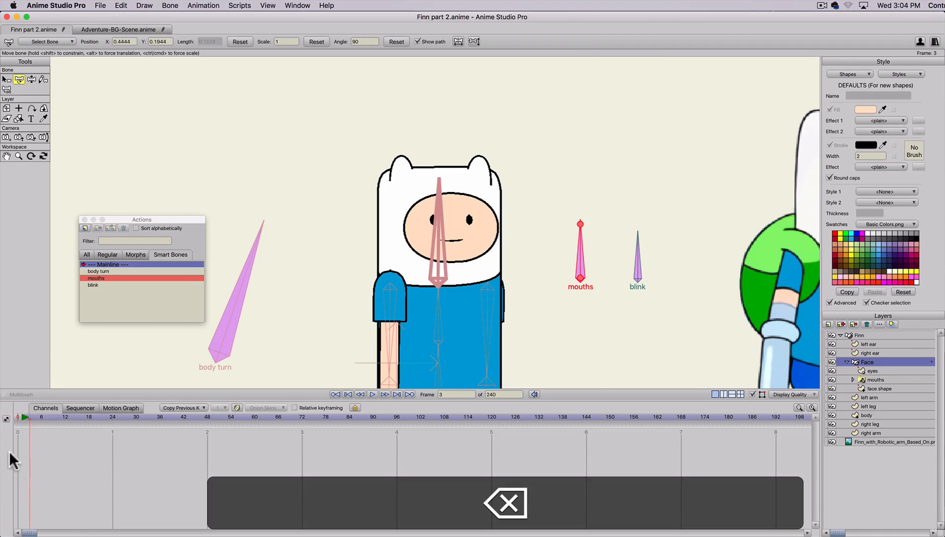
left_click(16, 418)
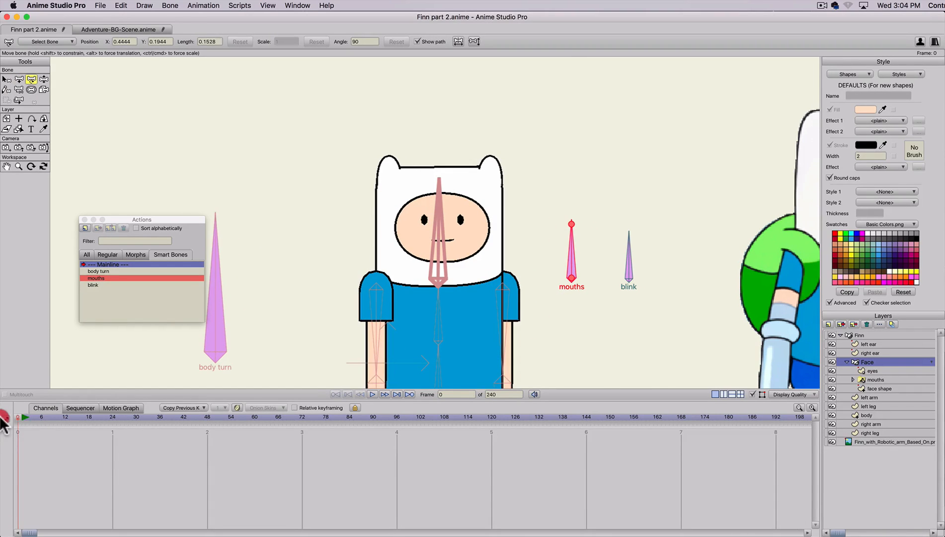
- Add a vector layer named "eyebrows" directly above the eyes layer inside the Face layer
left_click(868, 371)
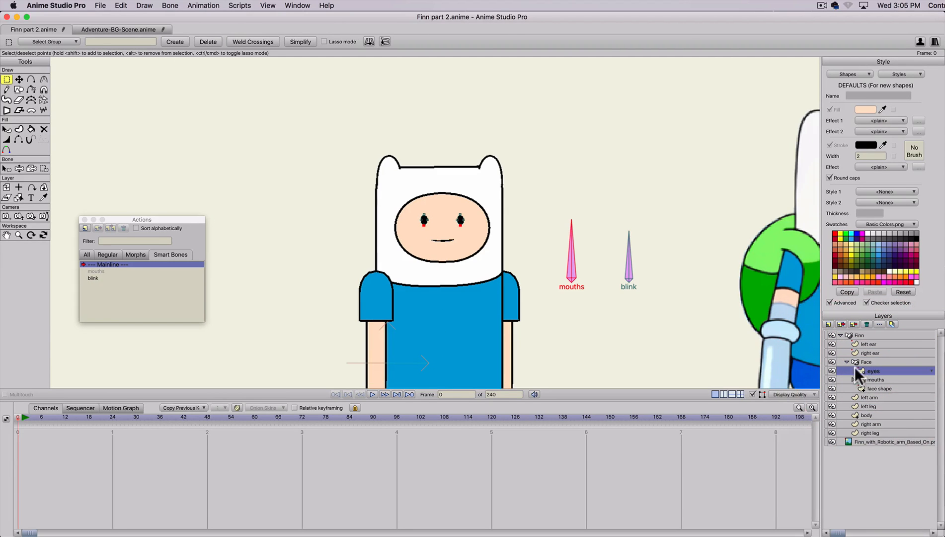
left_click(829, 323)
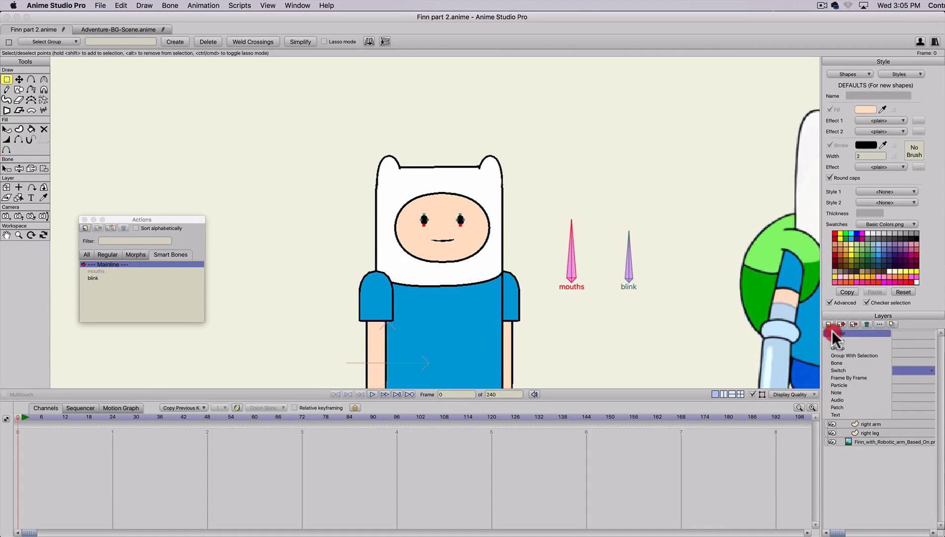
left_click(833, 331)
type("eyep")
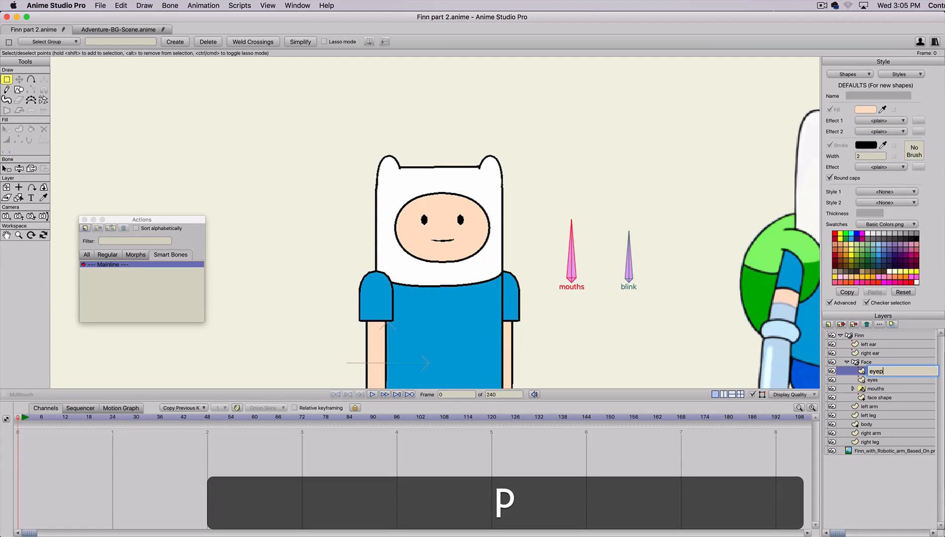
key("BackSpace")
type("bo")
key("BackSpace")
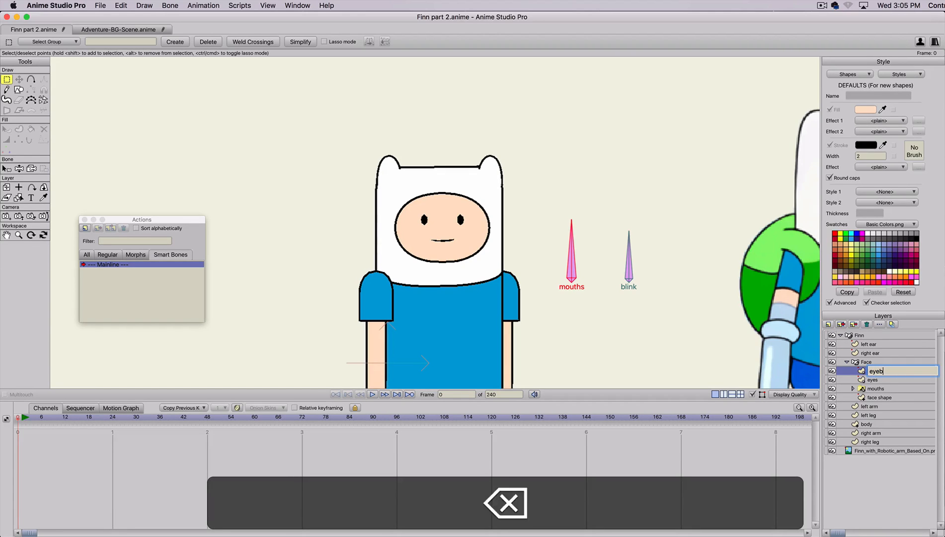
type("rows")
key("Return")
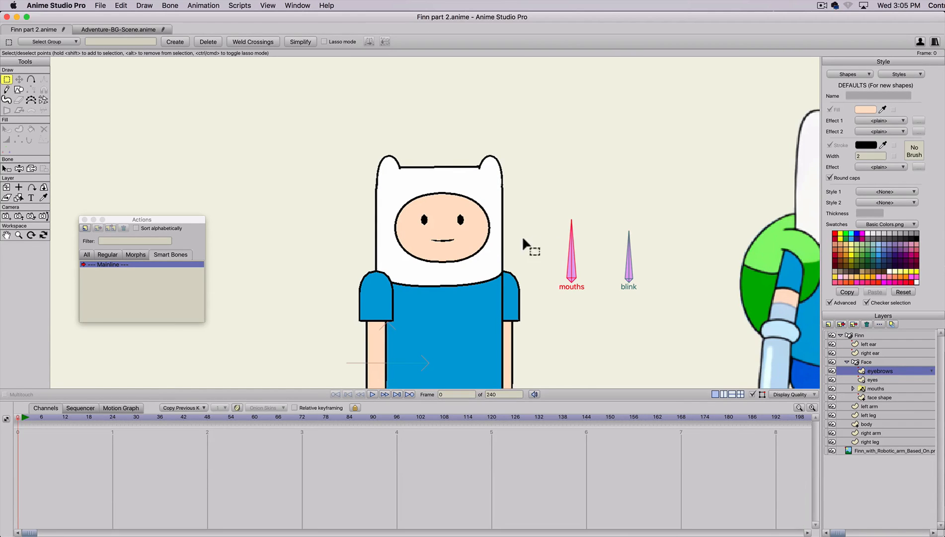
- Draw a small rectangle above the character's eye nearest the Actions window and add a raised point midway along its lower edge
scroll(463, 242, "up", 3)
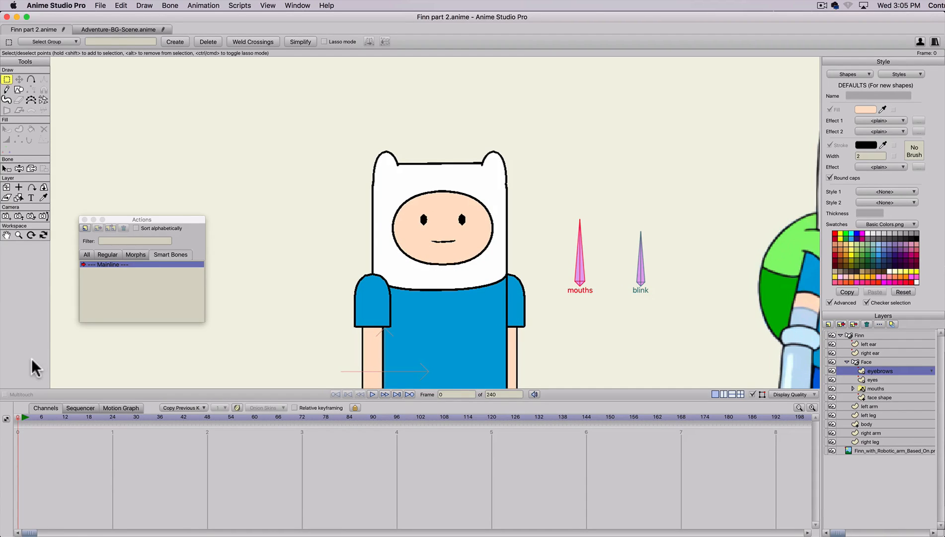
key("s")
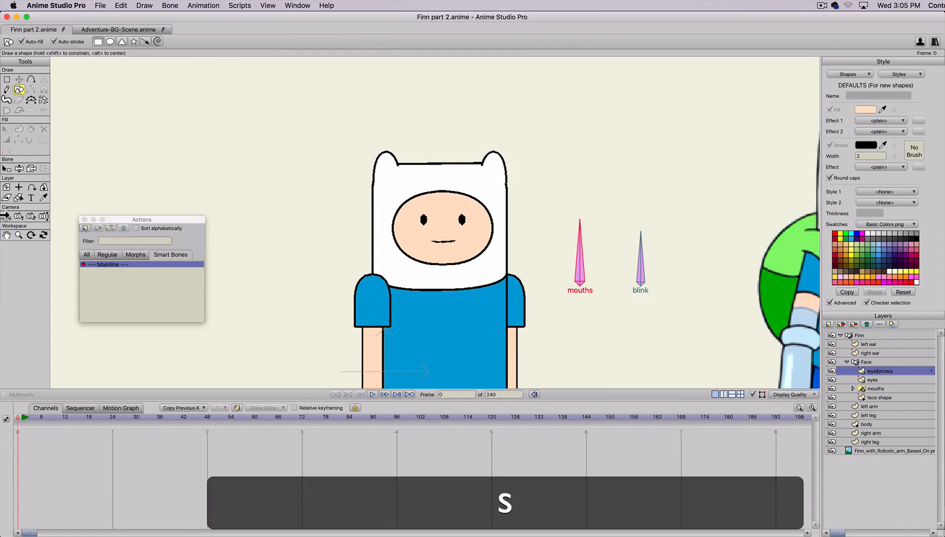
left_click(19, 91)
left_click(97, 42)
scroll(435, 229, "up", 5)
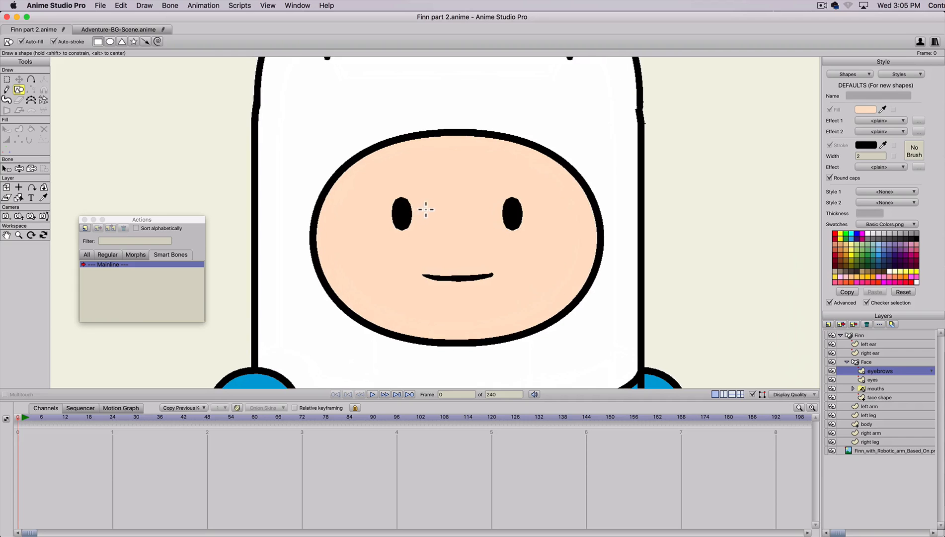
left_click_drag(426, 210, 431, 243)
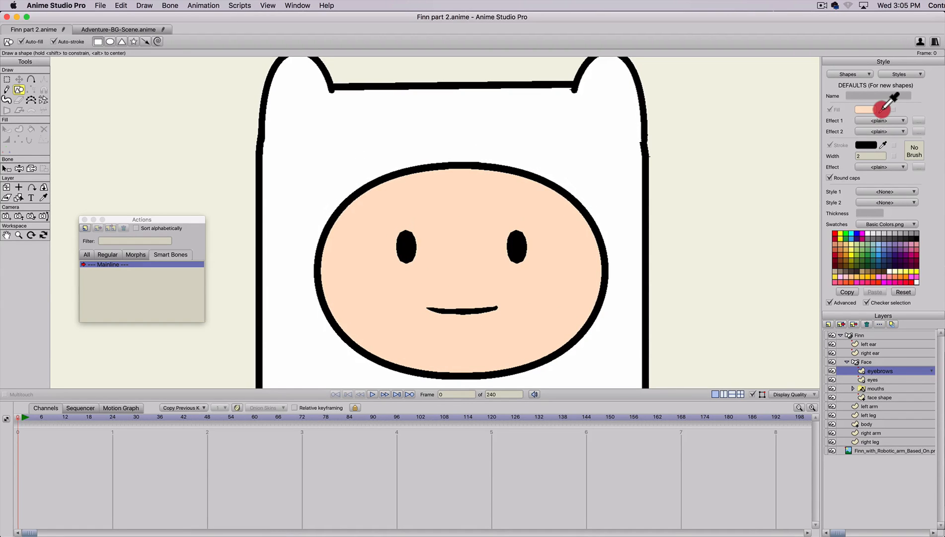
left_click_drag(882, 109, 470, 197)
scroll(513, 182, "down", 2)
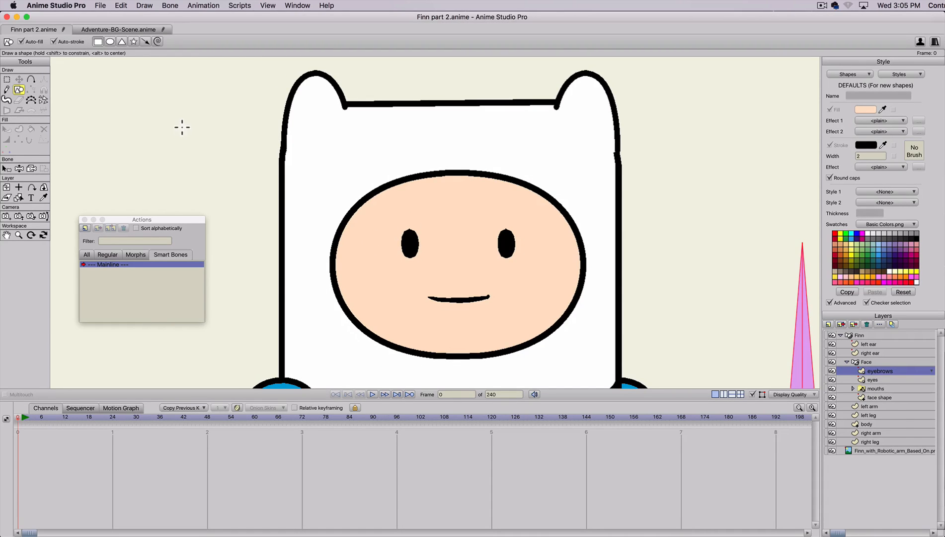
key("s")
left_click_drag(396, 198, 421, 212)
key("a")
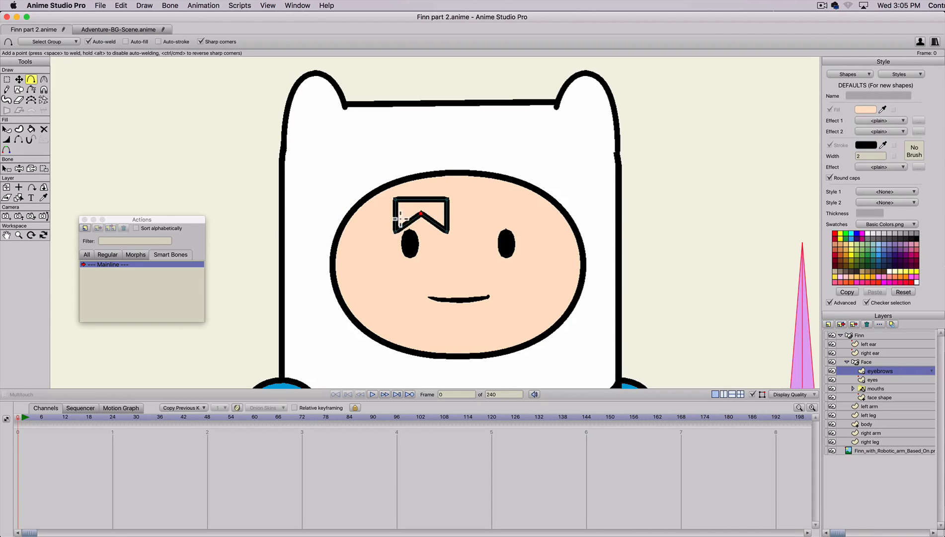
- Curve the raised middle point into a smooth arch and hide the rectangle's other three edges
key("c")
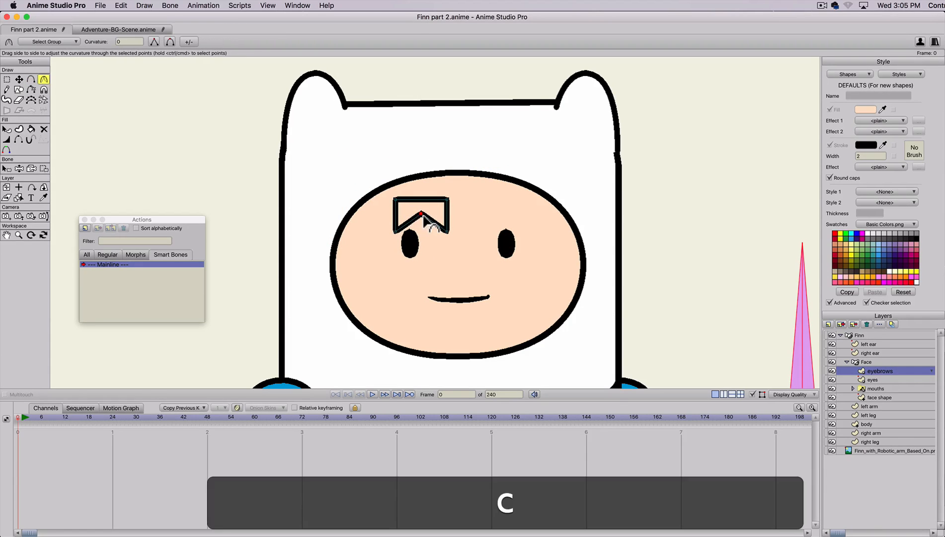
left_click_drag(423, 217, 796, 242)
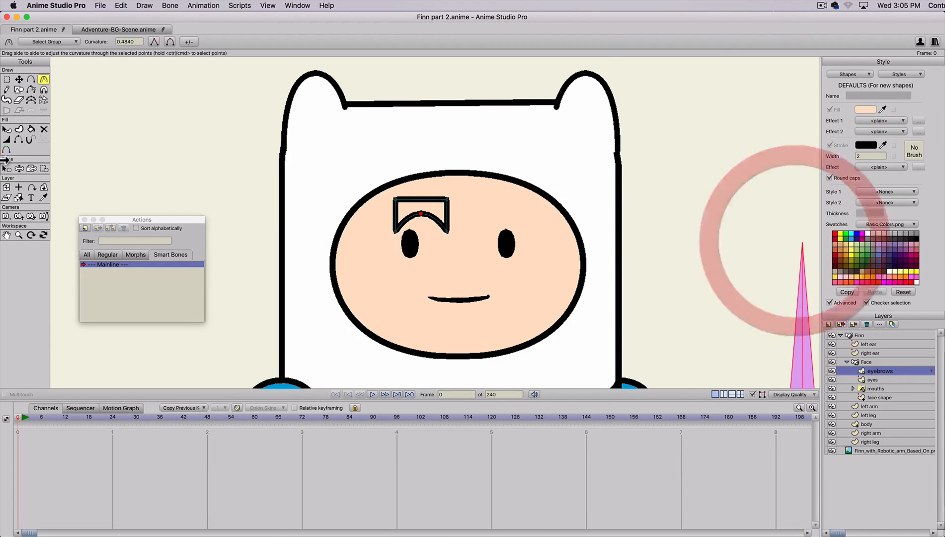
left_click(20, 140)
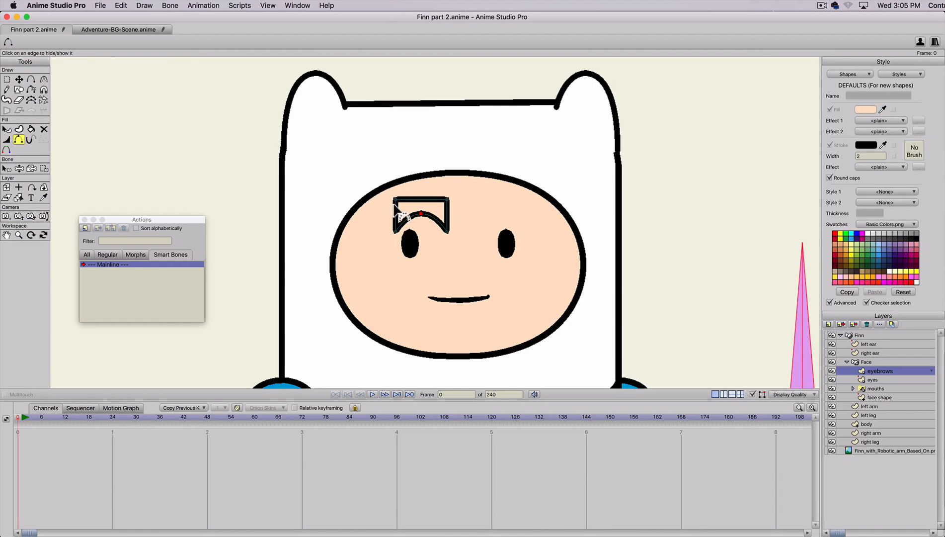
left_click(409, 200)
left_click(448, 214)
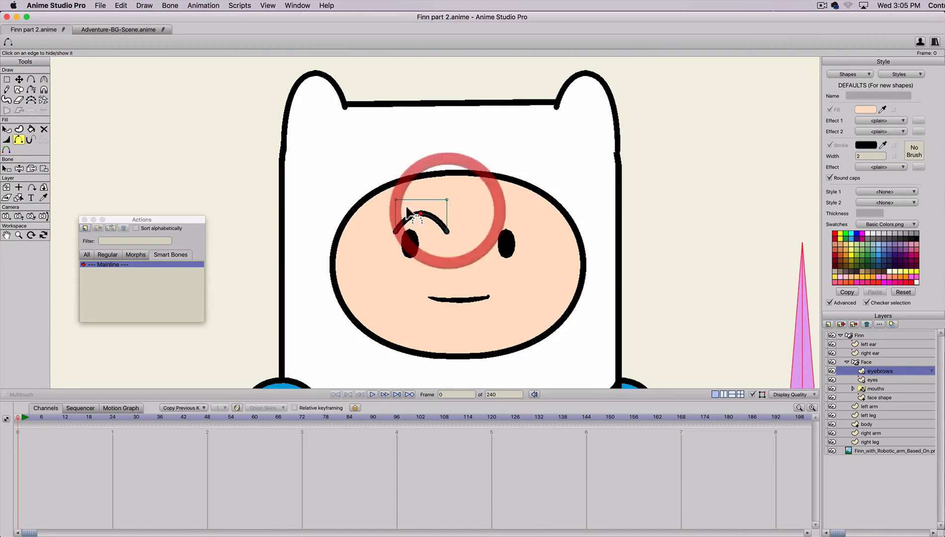
- Render a preview of the frame to examine the new eyebrow on the face
scroll(417, 222, "up", 2)
key("t")
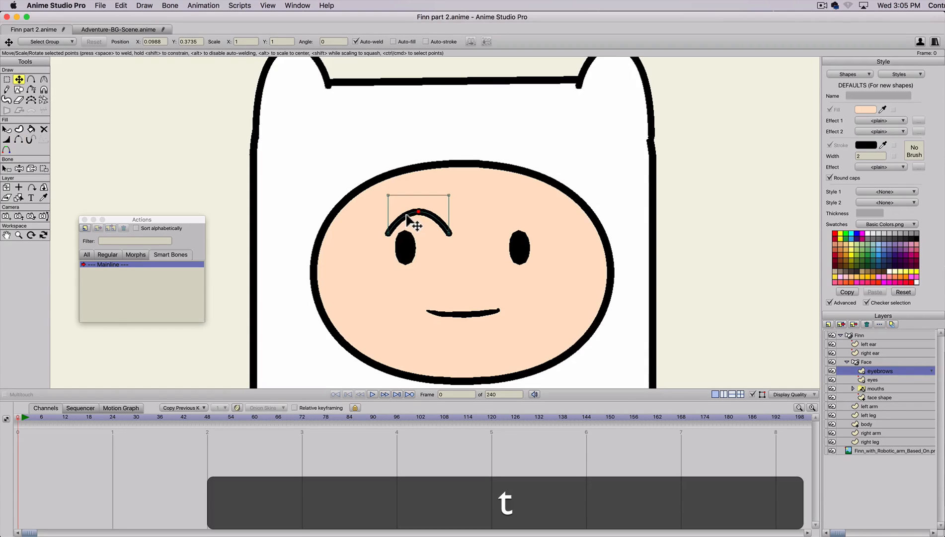
key("super+r")
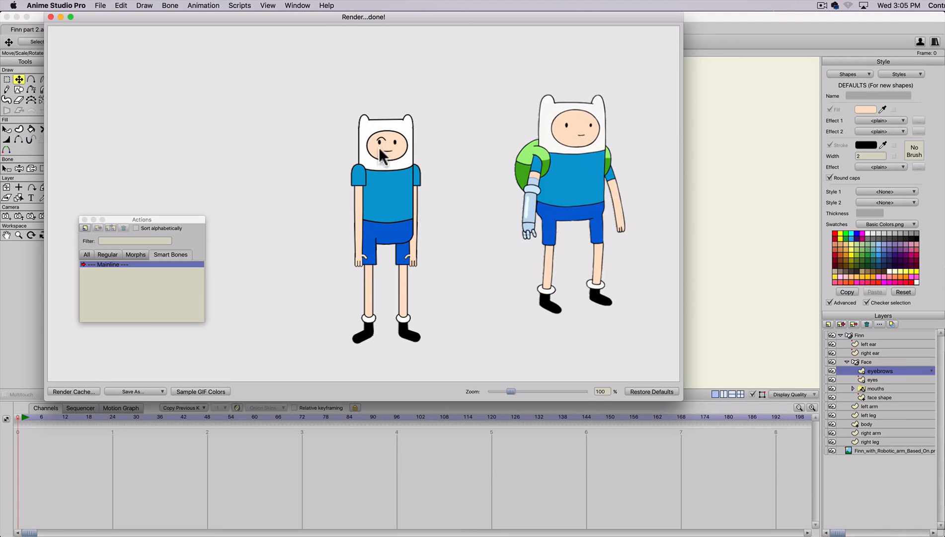
left_click(49, 19)
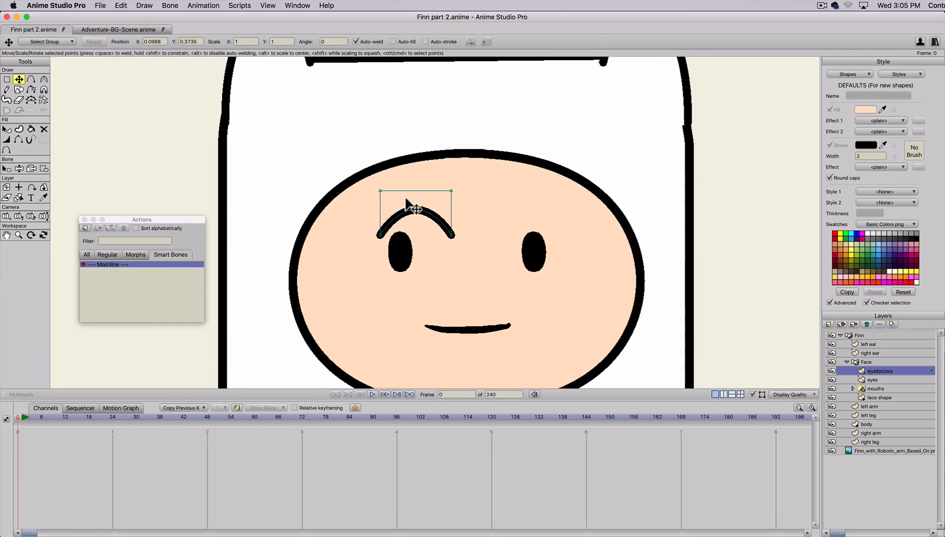
- Move the eyebrow up over the eye and pull its end points inward to make a shorter arch
key("t")
mouse_move(416, 220)
left_mouse_down()
mouse_move(395, 247)
mouse_move(396, 262)
mouse_move(398, 214)
mouse_move(435, 230)
mouse_move(429, 217)
left_mouse_up()
key("t")
key("t")
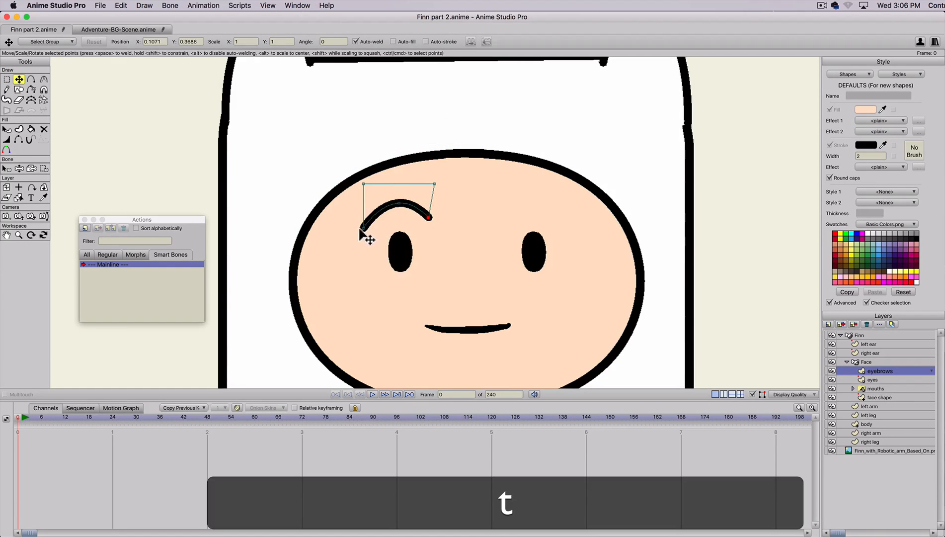
mouse_move(363, 228)
left_mouse_down()
mouse_move(369, 216)
mouse_move(378, 221)
left_mouse_up()
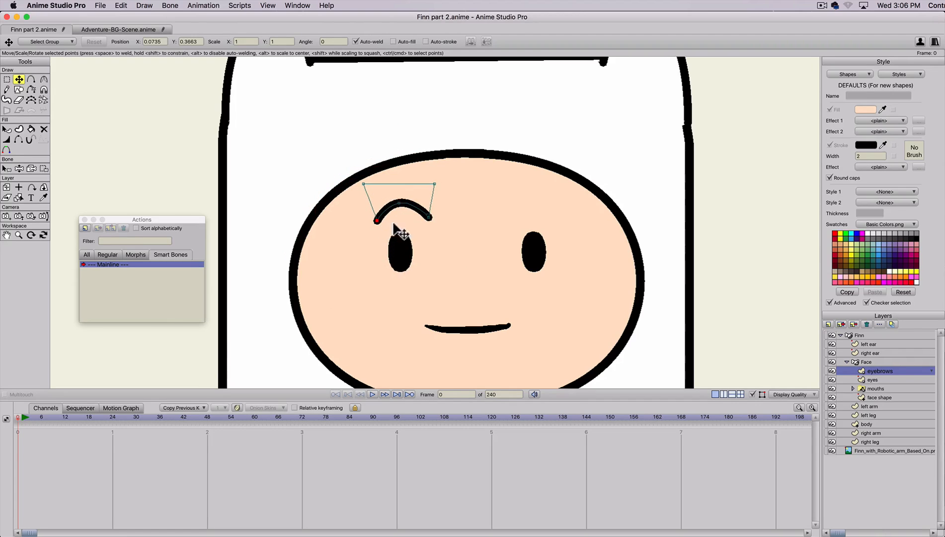
key("t")
left_click_drag(363, 184, 366, 193)
left_click_drag(435, 185, 426, 222)
key("t")
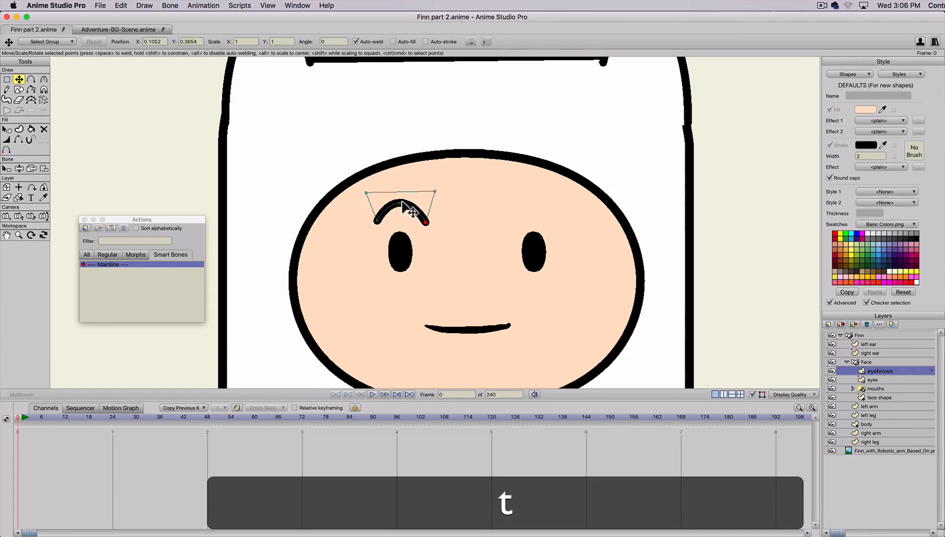
left_click(402, 201)
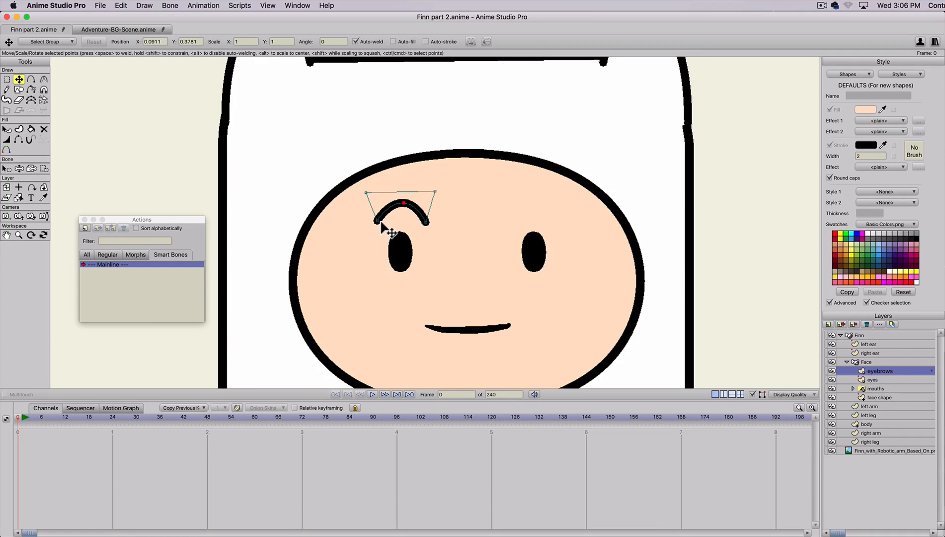
- Taper the eyebrow by reducing the line width at both of its end points to 0 percent
key("w")
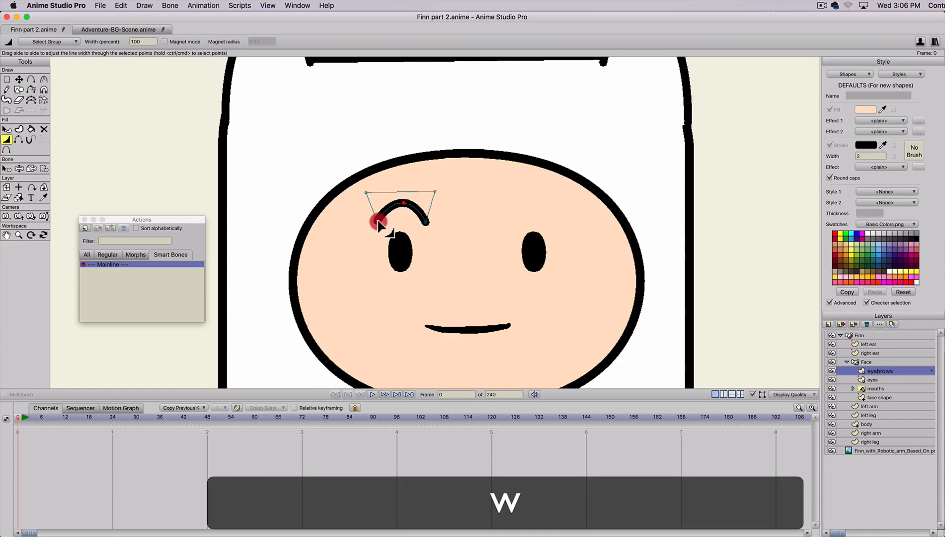
left_click_drag(379, 224, 331, 215)
left_click_drag(424, 224, 373, 221)
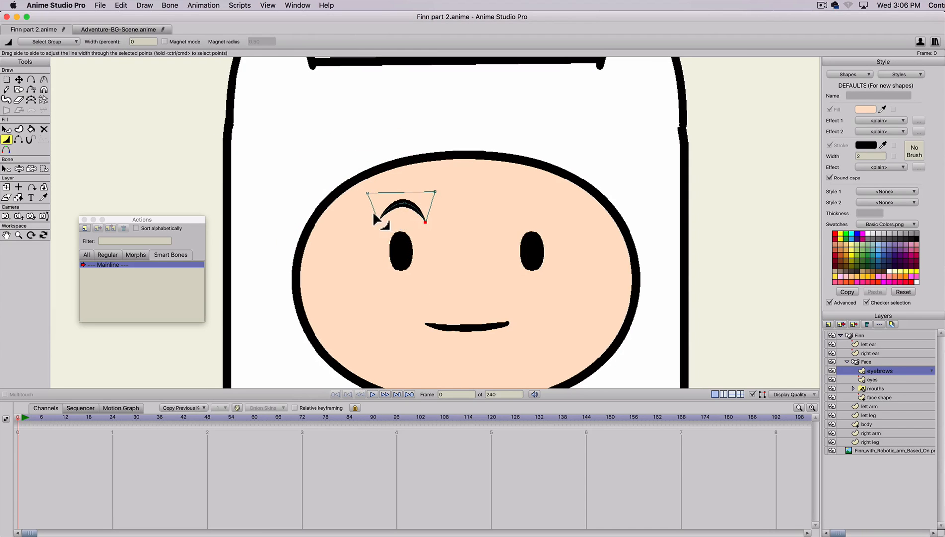
- Move the two unstroked upper corner points of the eyebrow shape inward and slightly up
key("t")
left_click(395, 203)
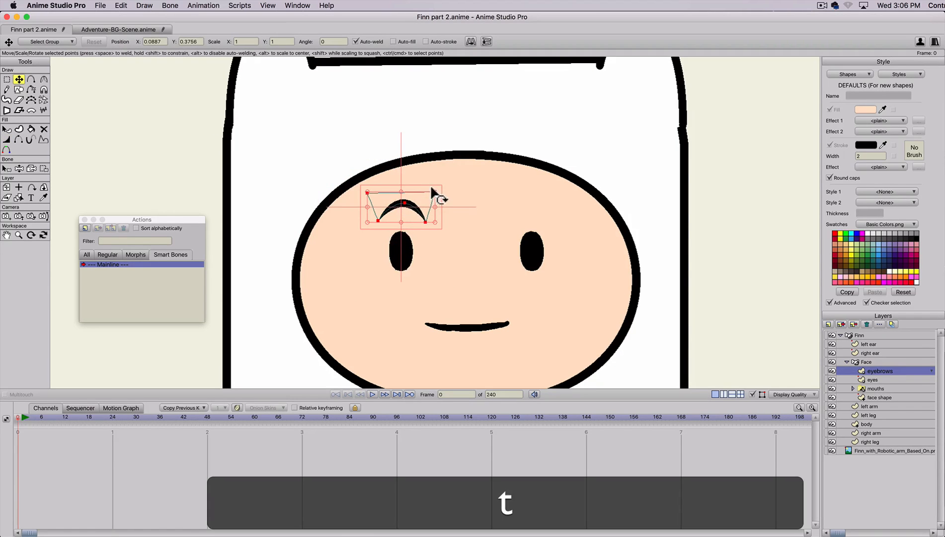
left_click_drag(436, 191, 430, 189)
left_click_drag(367, 193, 376, 190)
- Duplicate the whole eyebrow shape and place the copy level with it above the other eye
key("t")
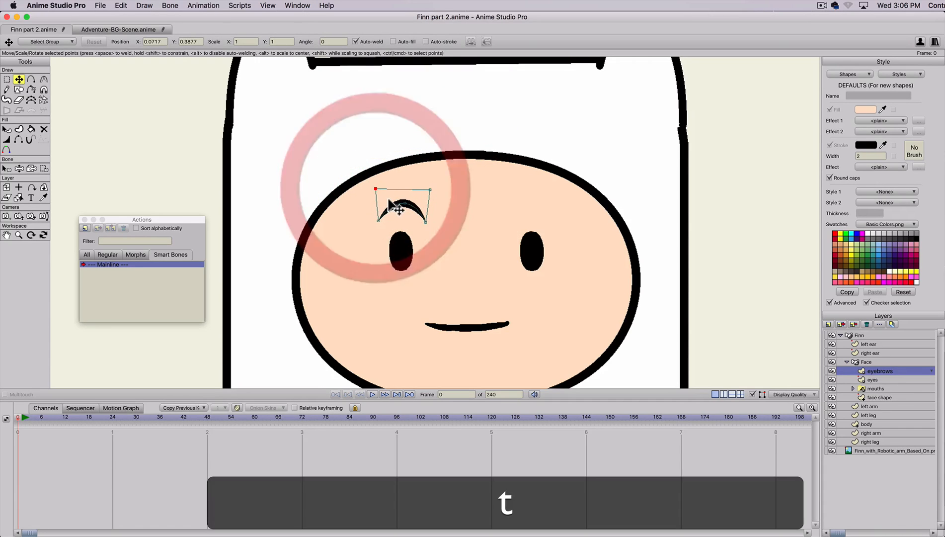
left_click(390, 202)
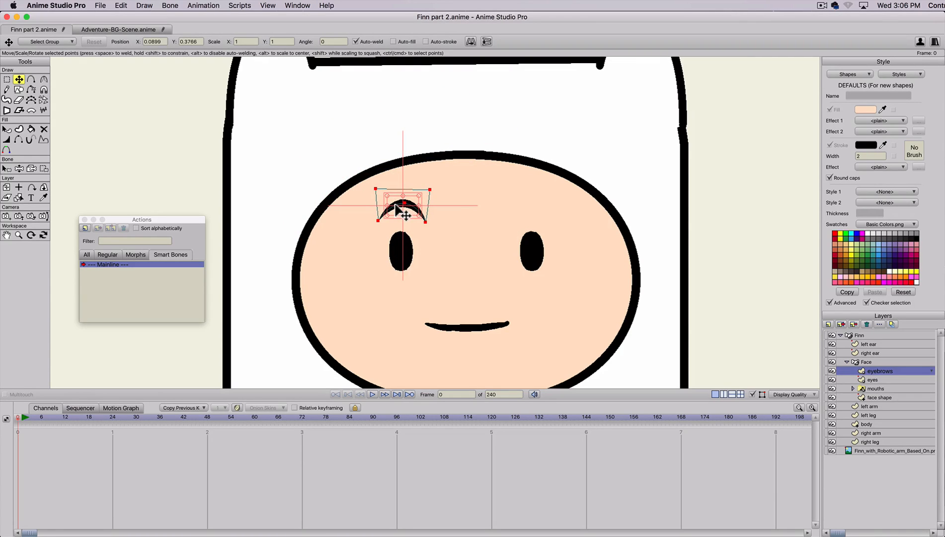
key("super+c")
key("super+v")
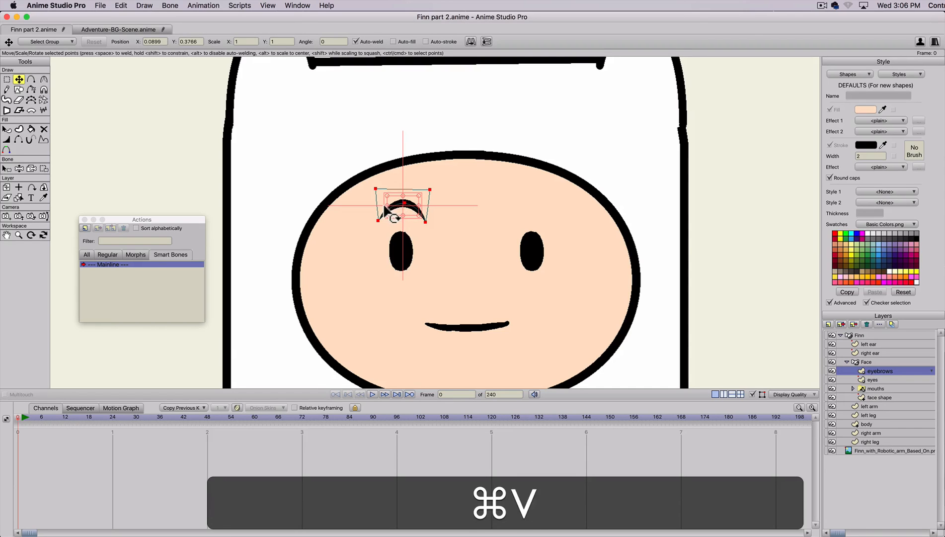
left_click_drag(398, 209, 517, 210)
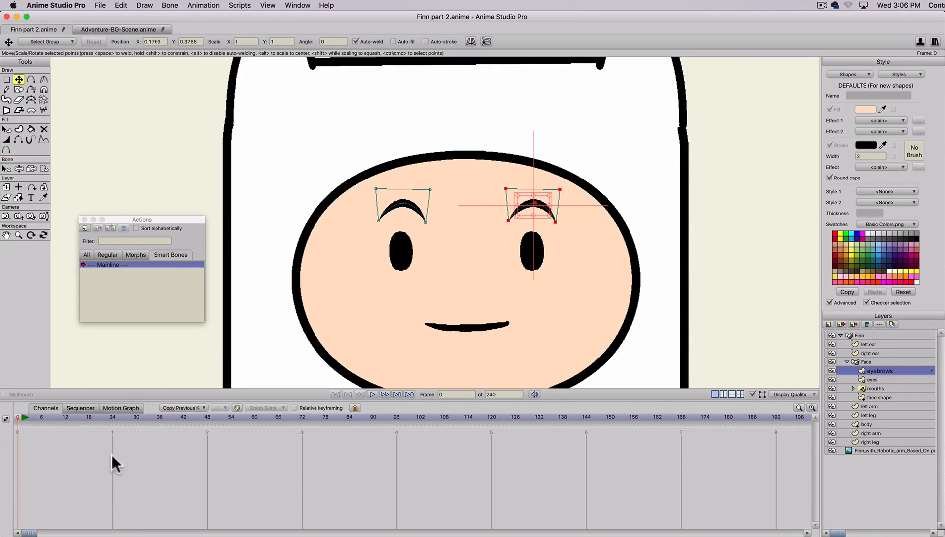
- Turn on the grid and deselect the eyebrow points at frame 0
scroll(264, 286, "down", 4)
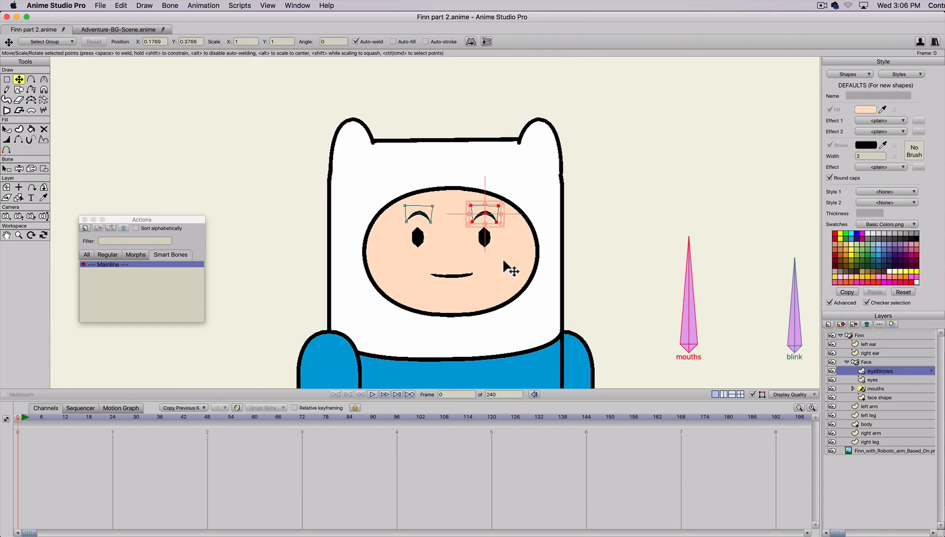
scroll(504, 268, "up", 2)
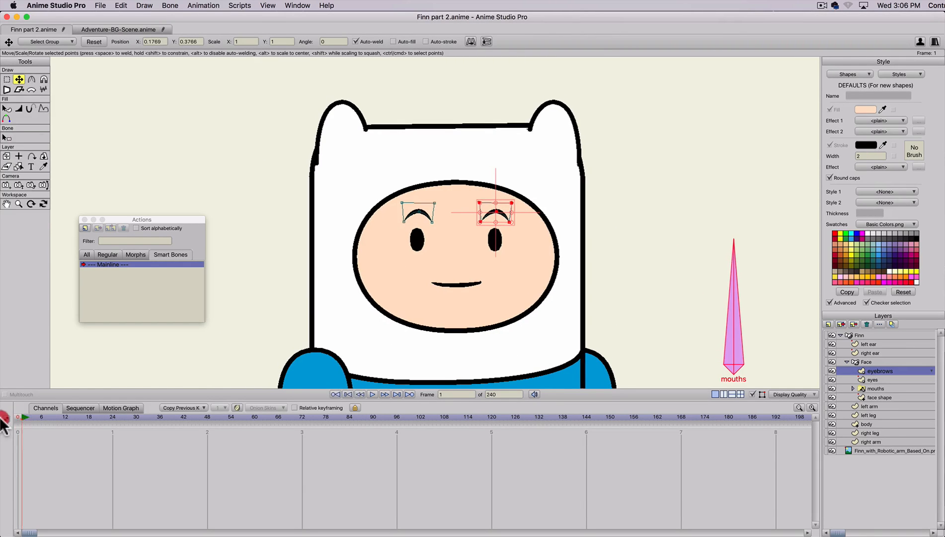
key("space")
left_click_drag(679, 299, 488, 206)
scroll(586, 264, "down", 3)
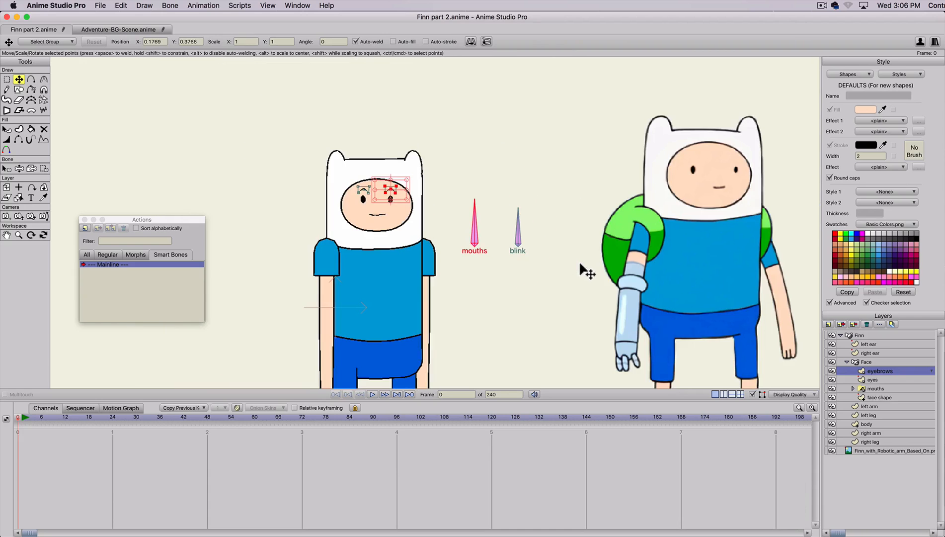
scroll(560, 274, "up", 1)
key("super+g")
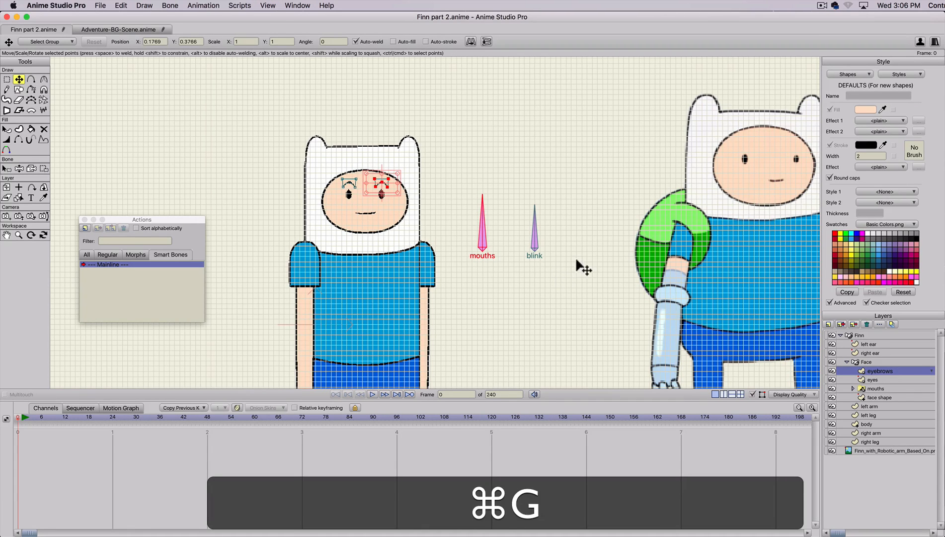
scroll(542, 270, "up", 1)
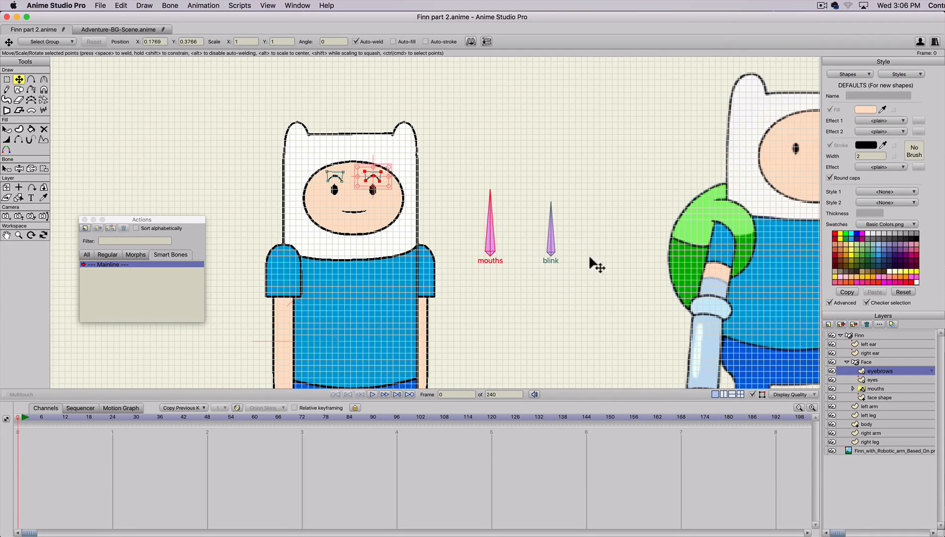
key("t")
left_click(553, 255)
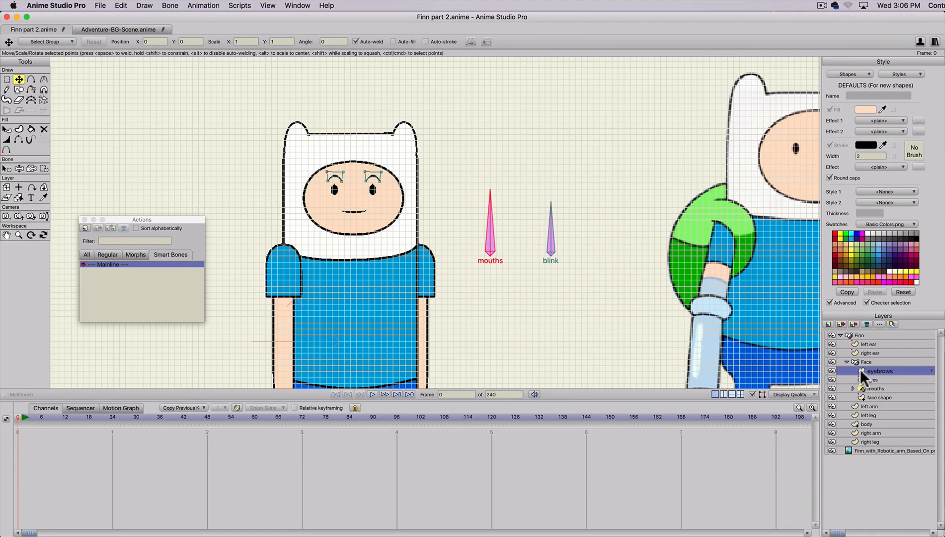
- Lengthen the blink bone to match the mouths bone's height and shift it slightly to the right
key("t")
left_click(552, 192)
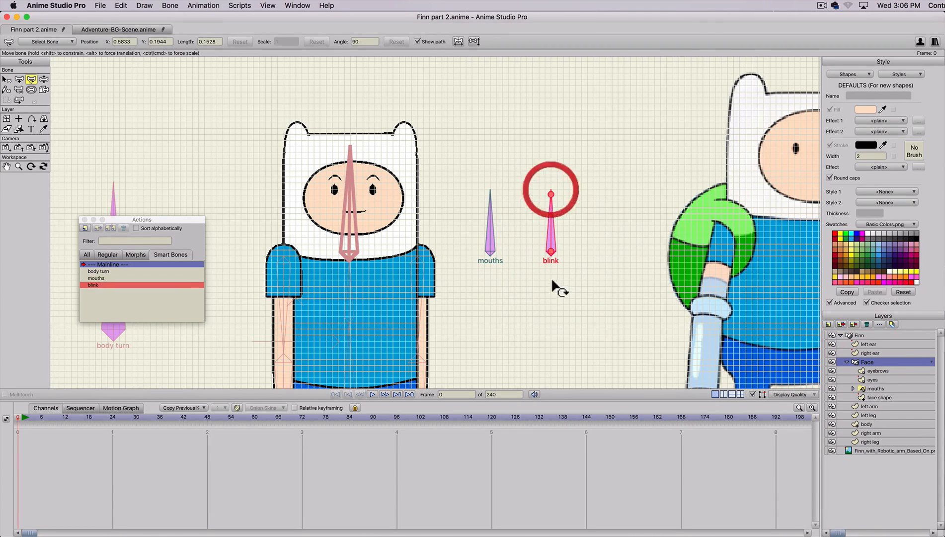
key("t")
left_click_drag(549, 254, 554, 254)
- Add a separate, unparented vertical bone beside the blink bone, matching its height, and reduce its bone strength to 0
key("a")
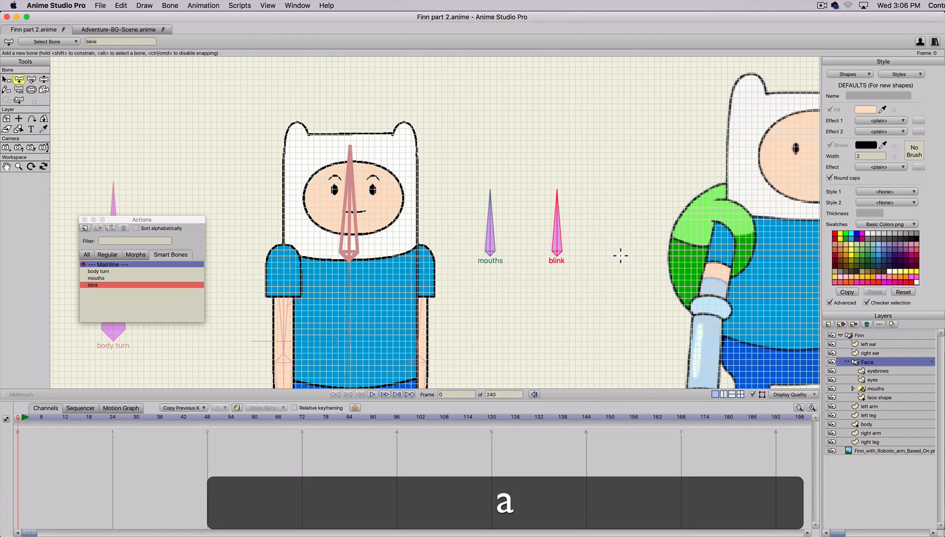
key("b")
left_click(586, 248)
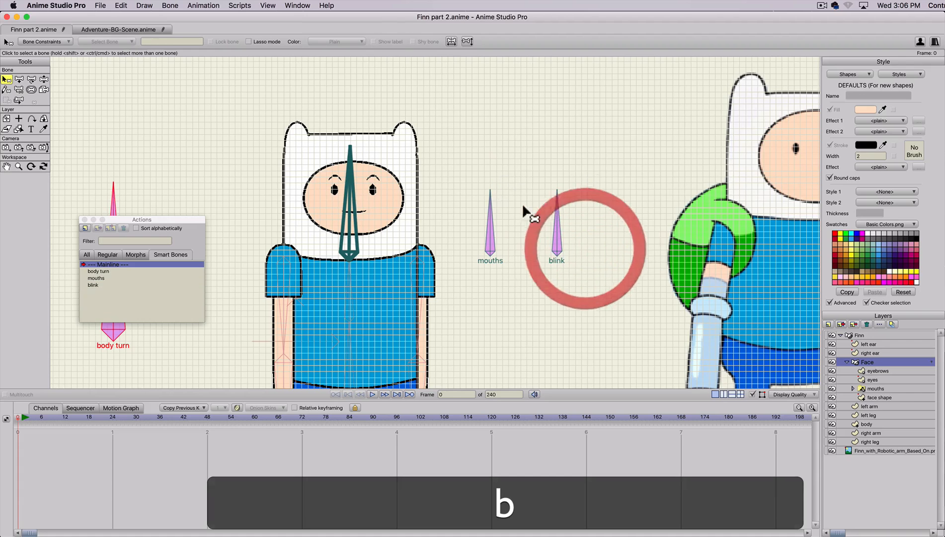
key("a")
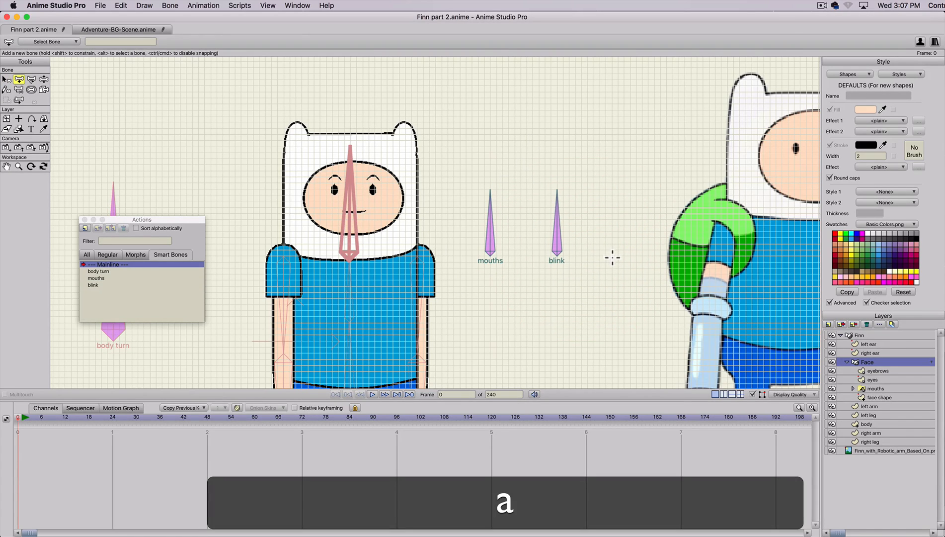
left_click_drag(612, 257, 612, 189)
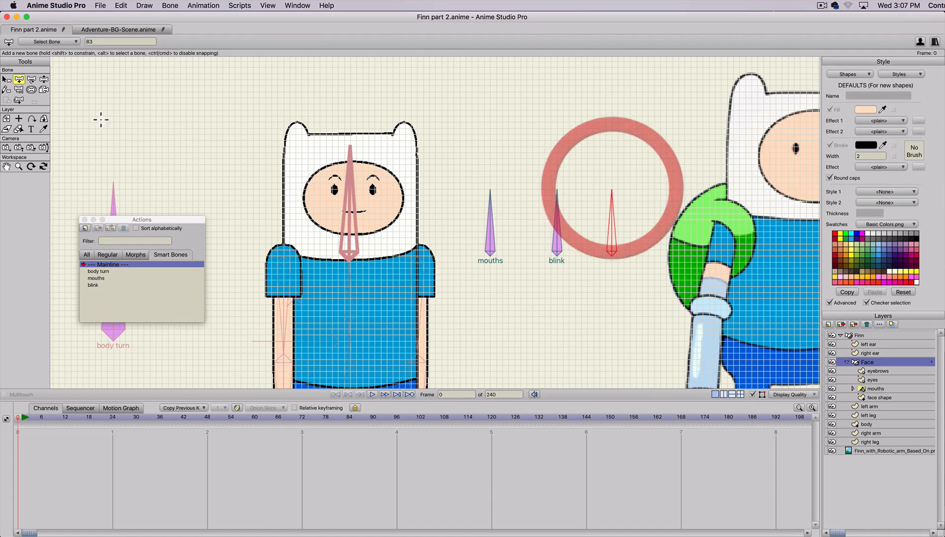
left_click(31, 90)
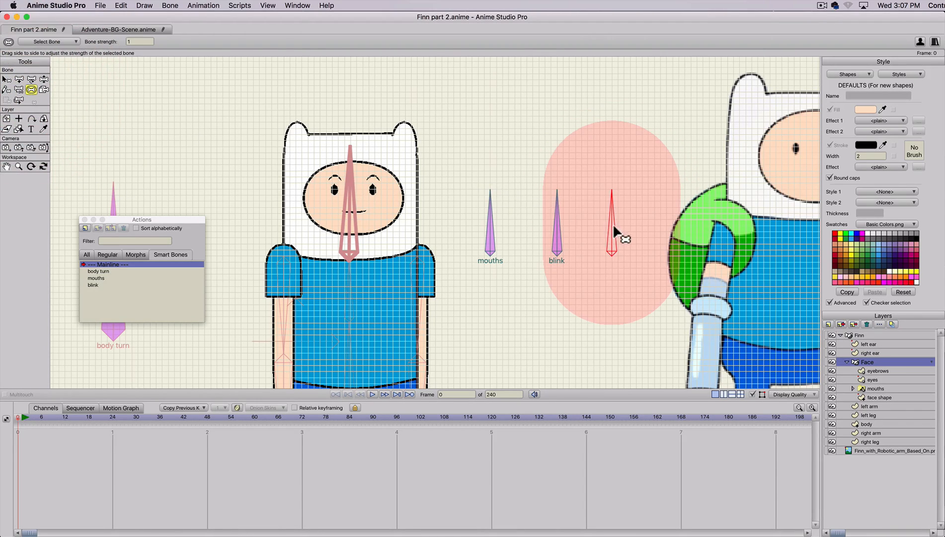
left_click_drag(613, 223, 498, 237)
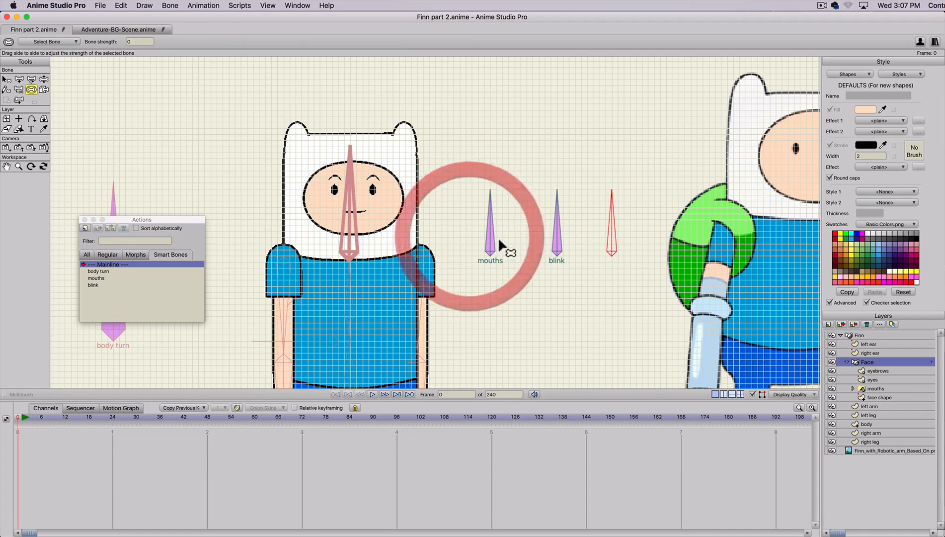
- Name the new bone eyebrow, colour it Purple and show its label
key("b")
double_click(158, 42)
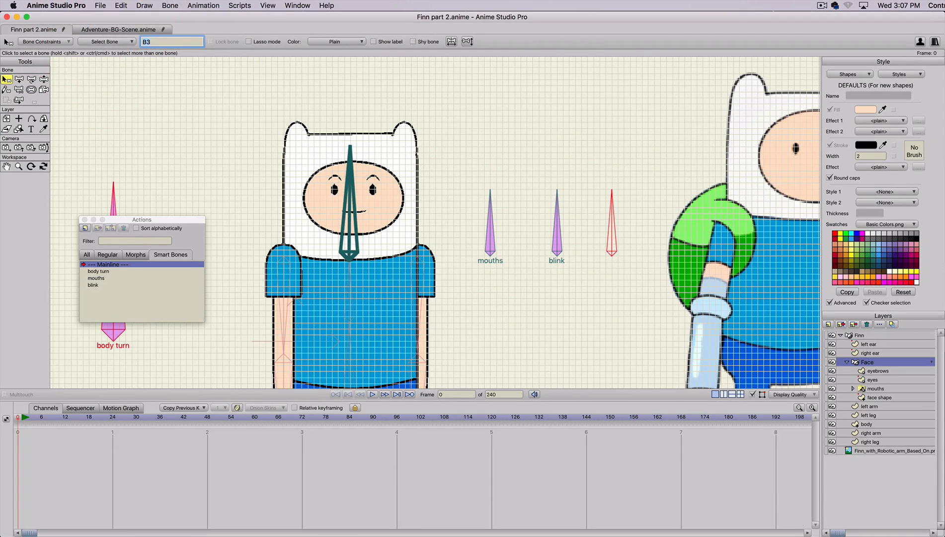
type("eyebrow")
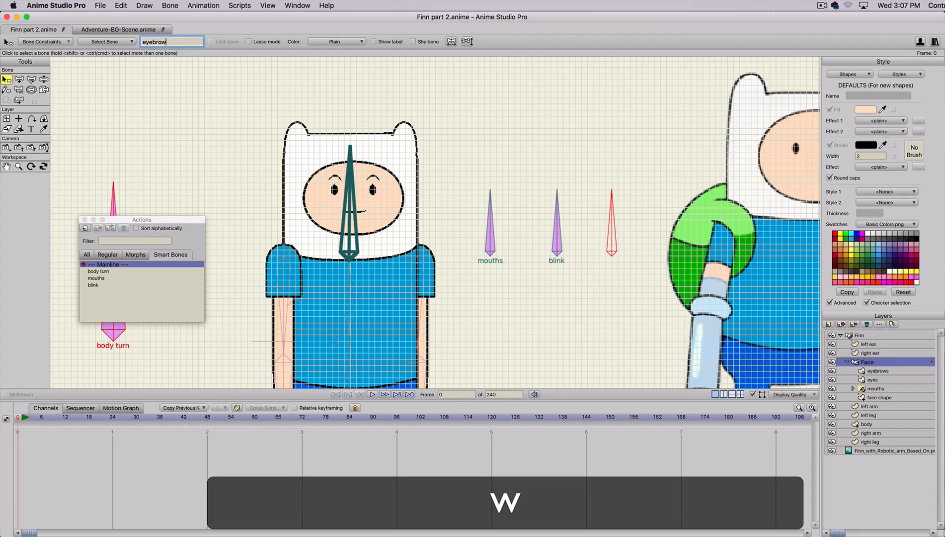
key("Return")
left_click(339, 43)
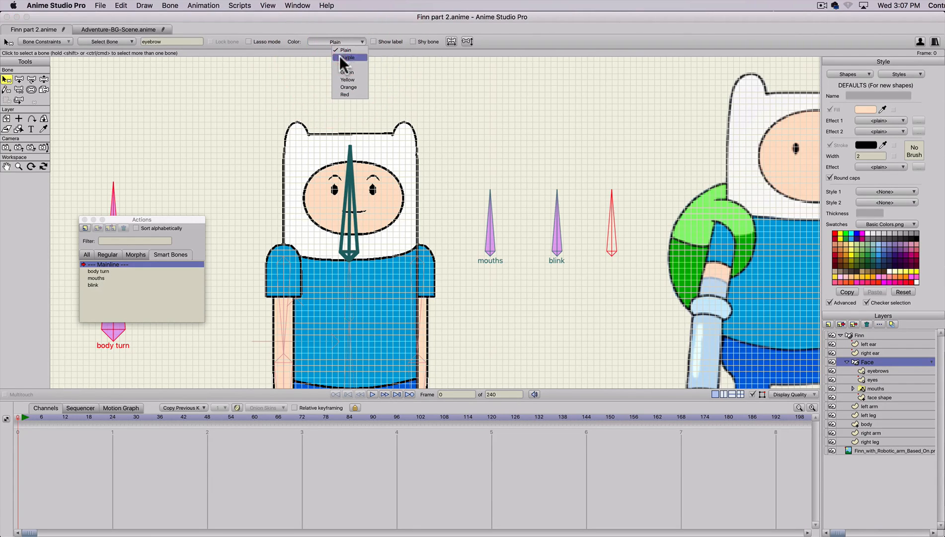
left_click(341, 57)
left_click(374, 42)
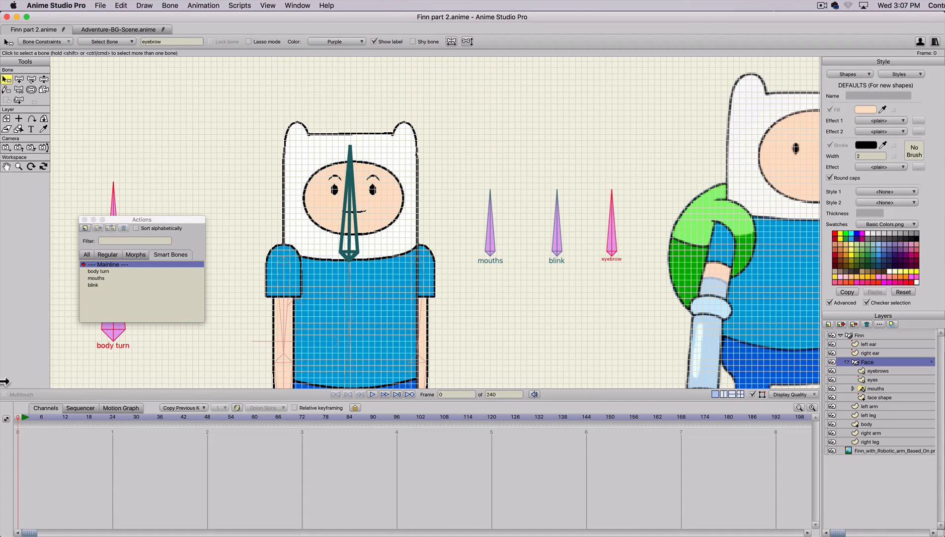
- Create a new smart bone action named eyebrow for the eyebrow bone
left_click(163, 250)
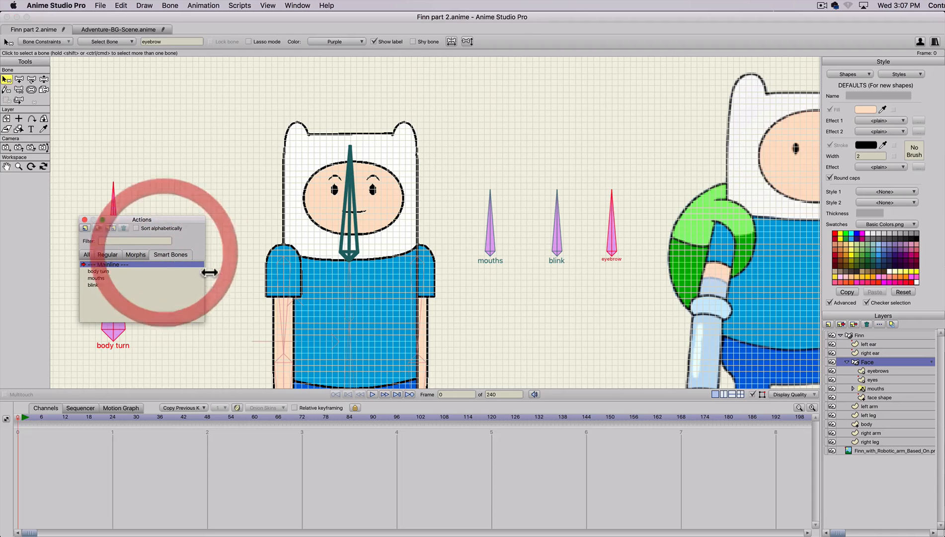
left_click(84, 225)
type("eyebrow")
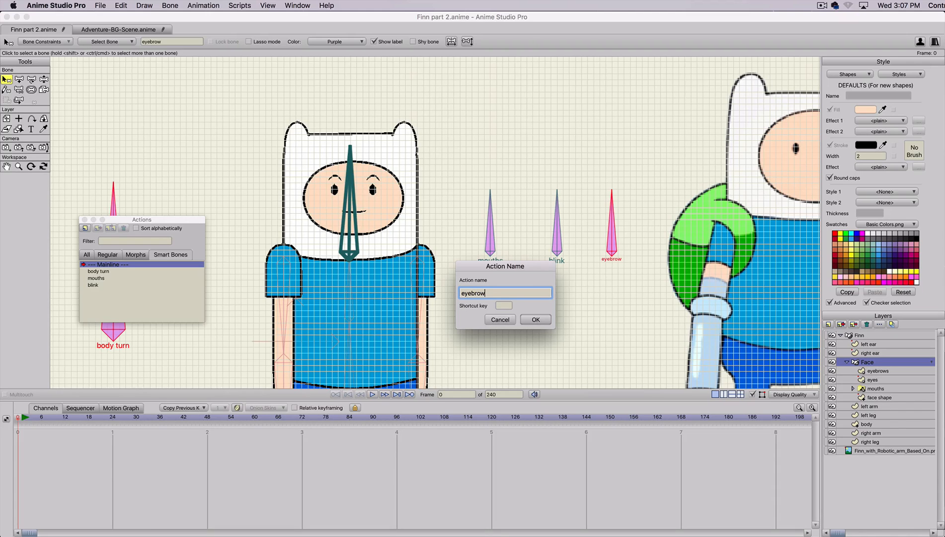
key("Return")
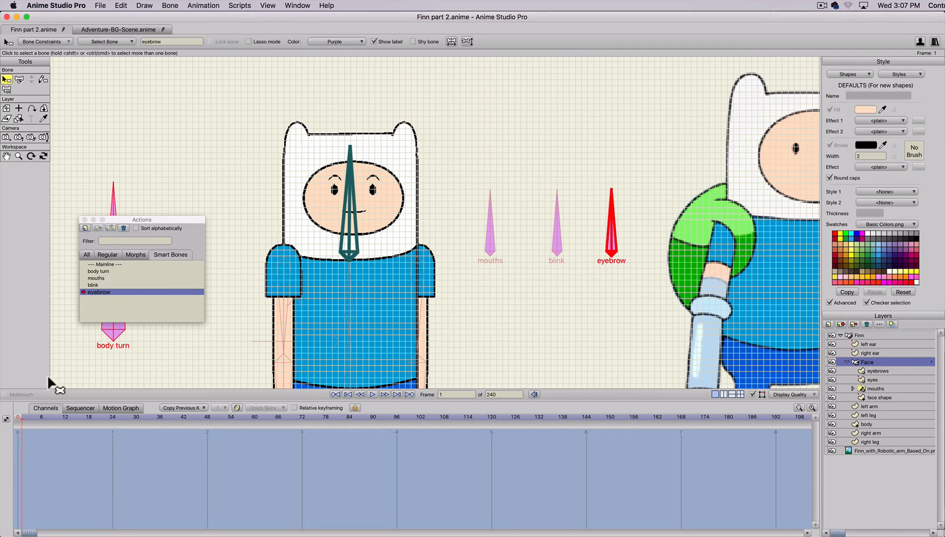
- Make the eyebrows layer invisible at frame 0 of the eyebrow action
left_click(17, 418)
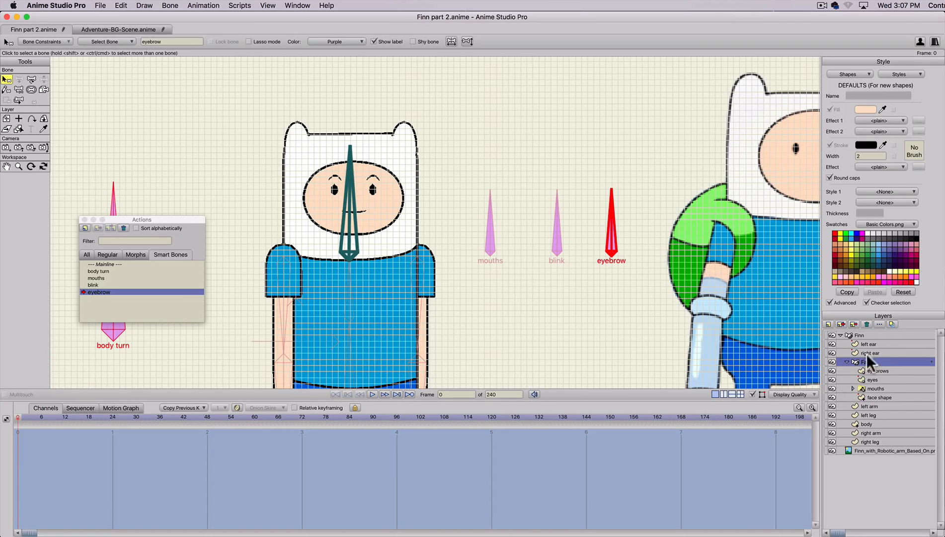
double_click(878, 371)
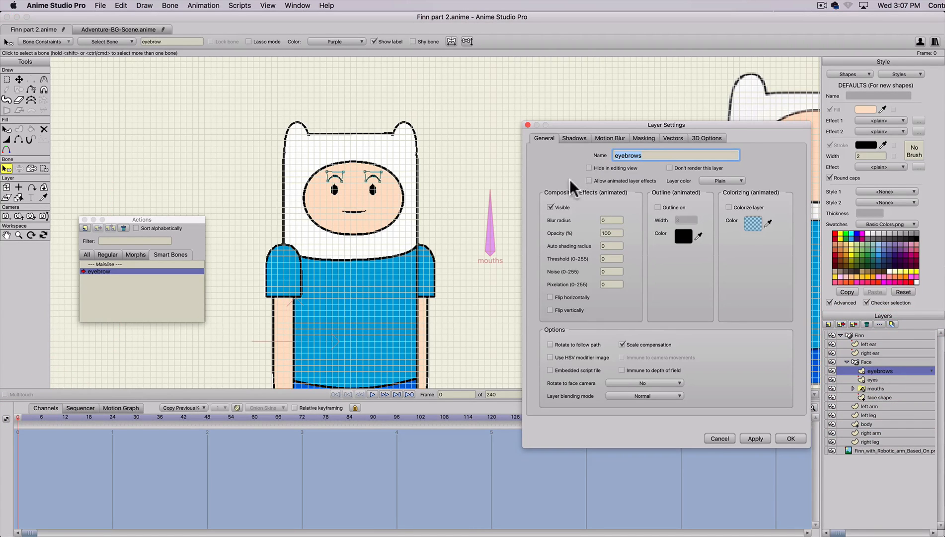
left_click(551, 207)
left_click(764, 440)
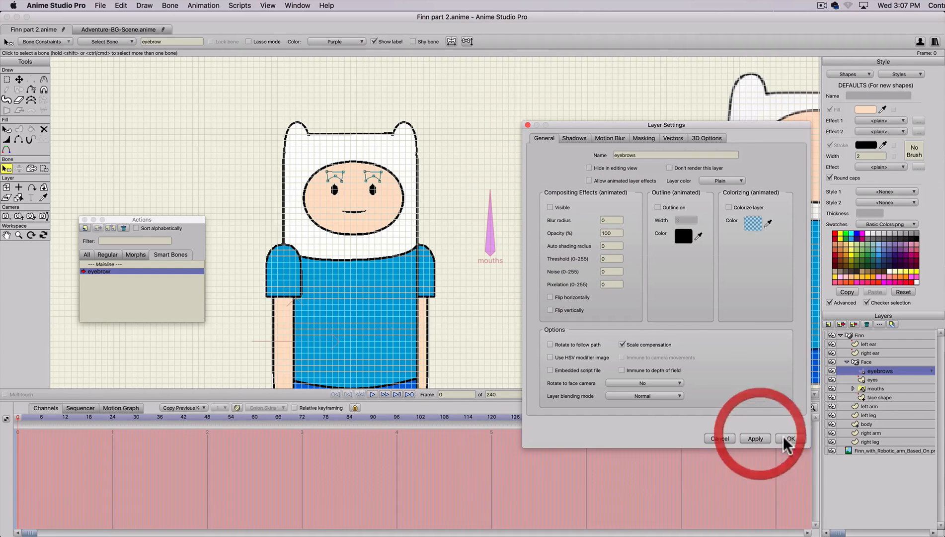
left_click(791, 439)
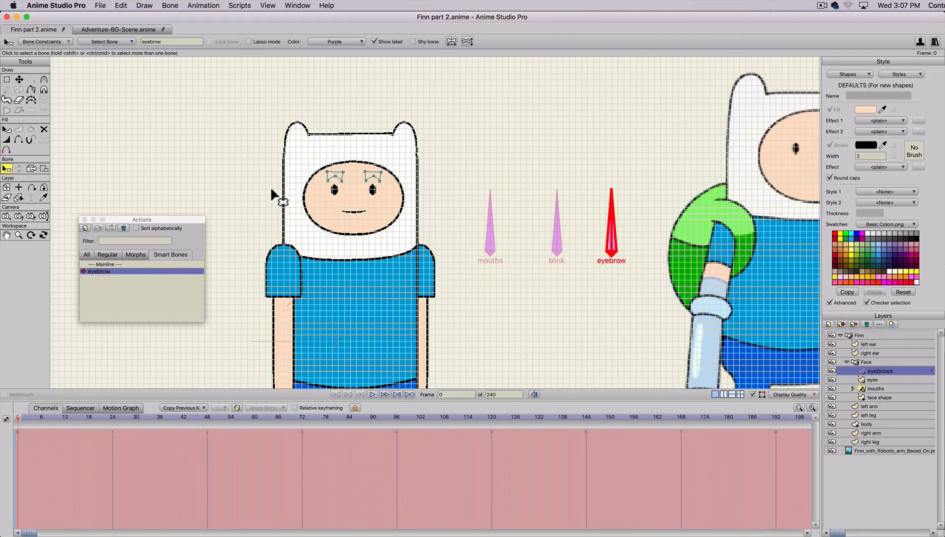
- Make the eyebrows layer visible again at frame 3 of the eyebrow action
left_click(28, 418)
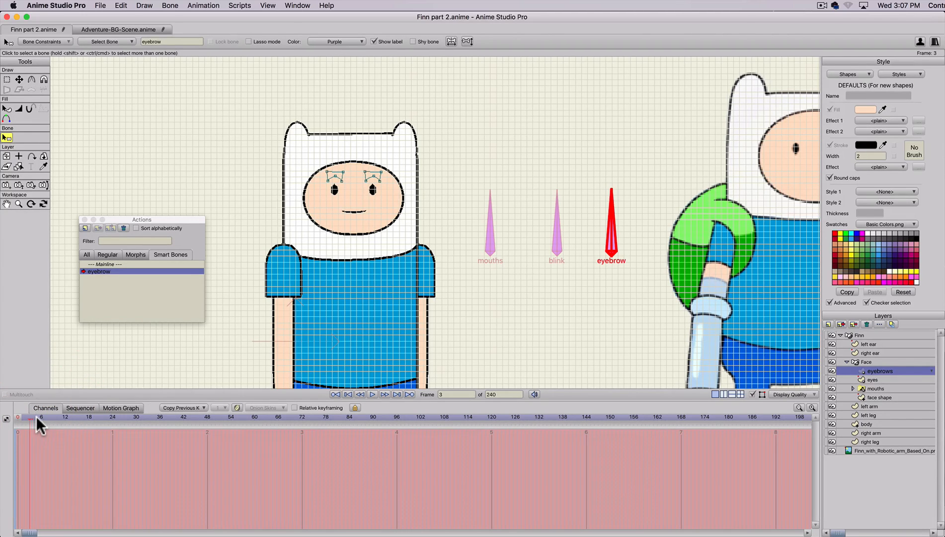
double_click(888, 371)
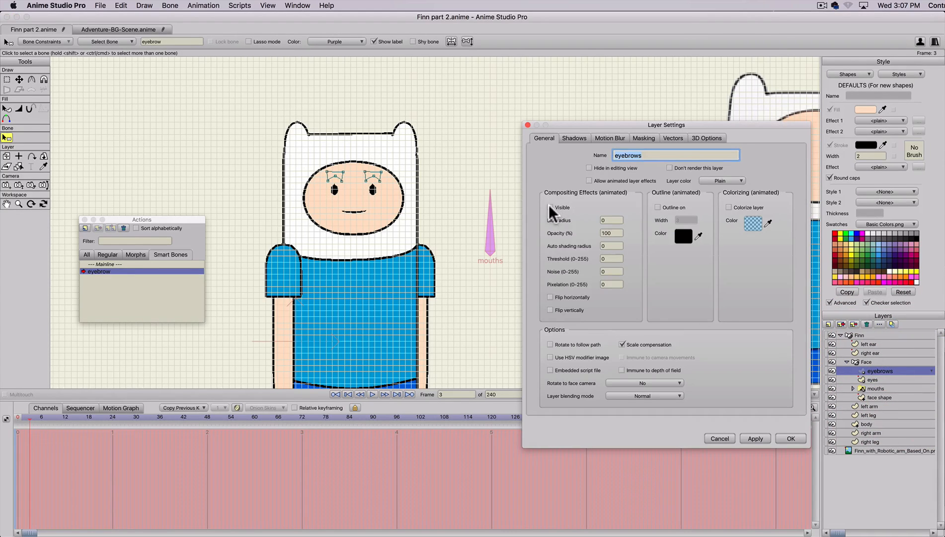
left_click(550, 208)
left_click(754, 438)
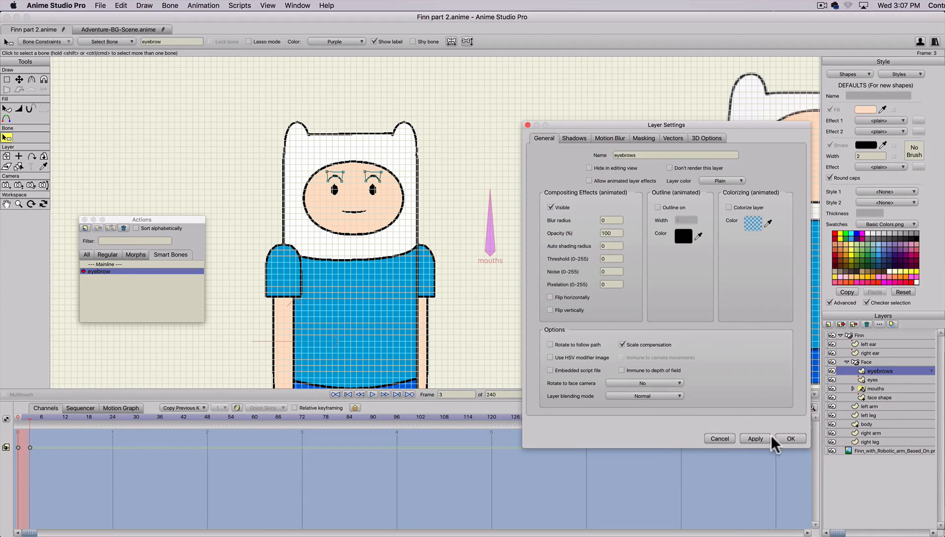
left_click(793, 439)
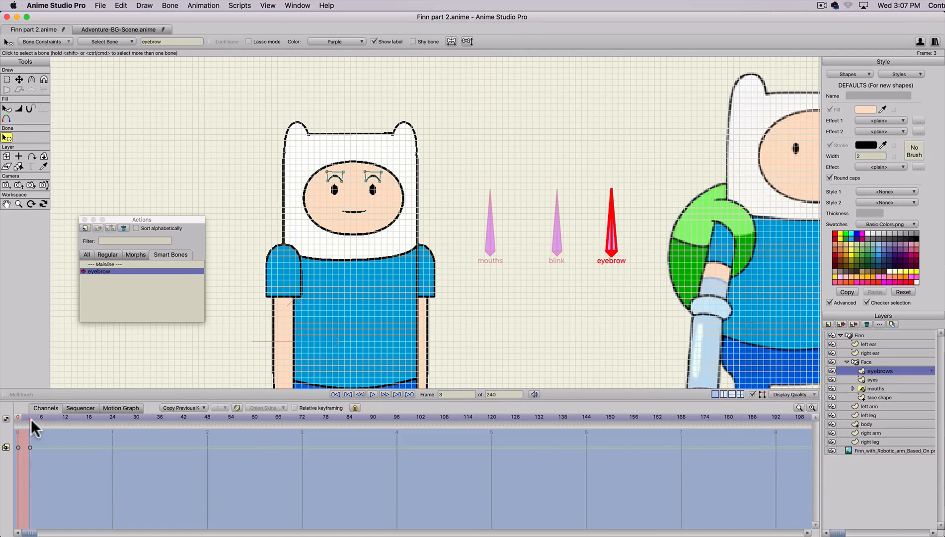
- Go to frame 12 of the eyebrow action and turn off the grid
left_click_drag(50, 416, 61, 417)
scroll(266, 163, "up", 2)
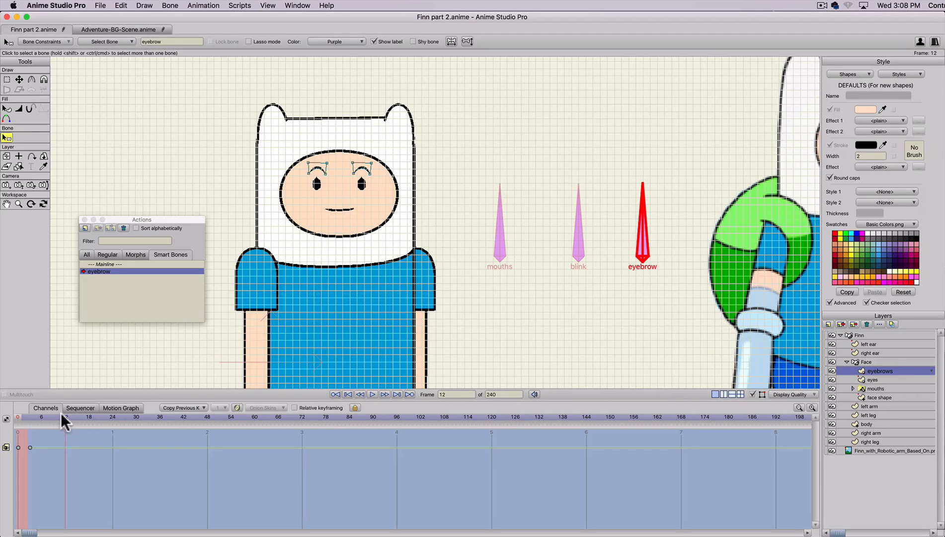
scroll(257, 222, "up", 5)
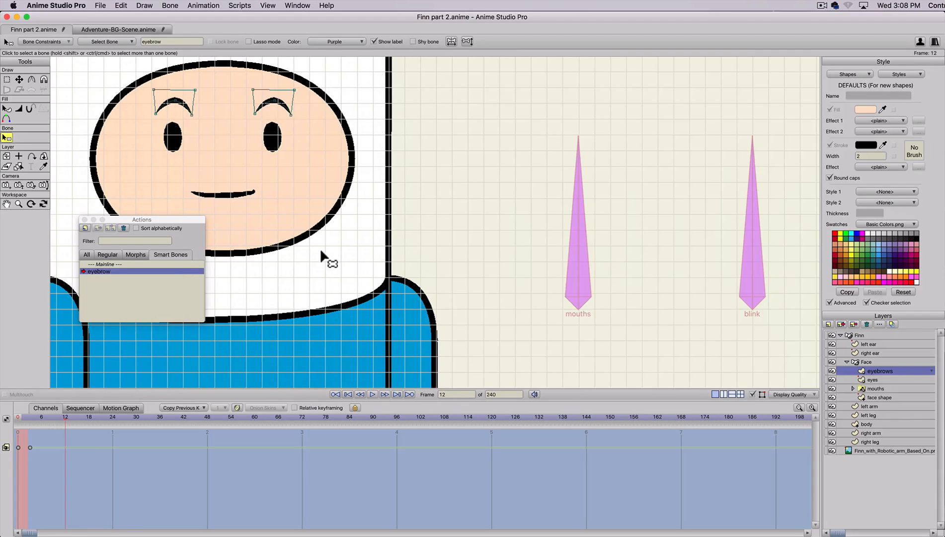
key("super+g")
scroll(234, 203, "down", 1)
left_click_drag(222, 186, 342, 202)
- Select the three stroked points of both eyebrows and lower them together onto the tops of the eyes at frame 12
key("g")
key("shift+g")
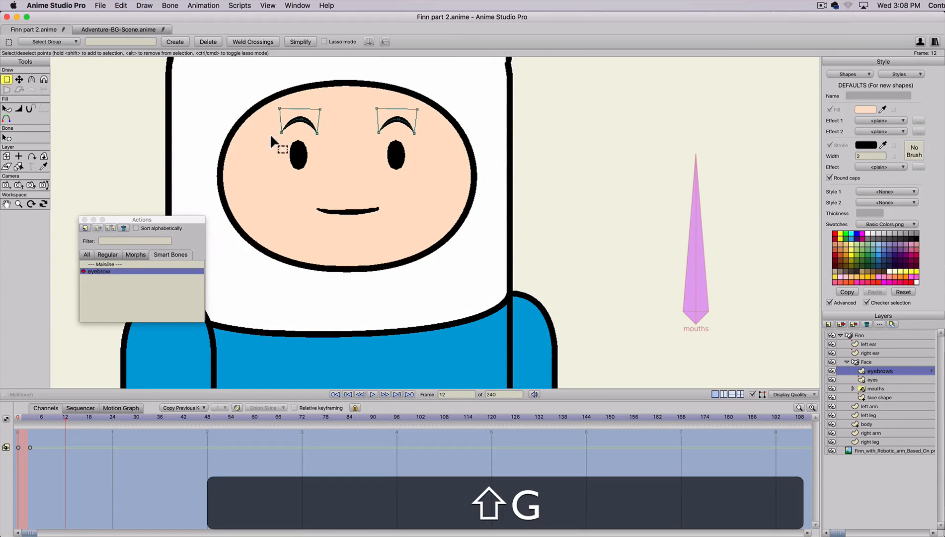
left_click_drag(272, 134, 326, 116)
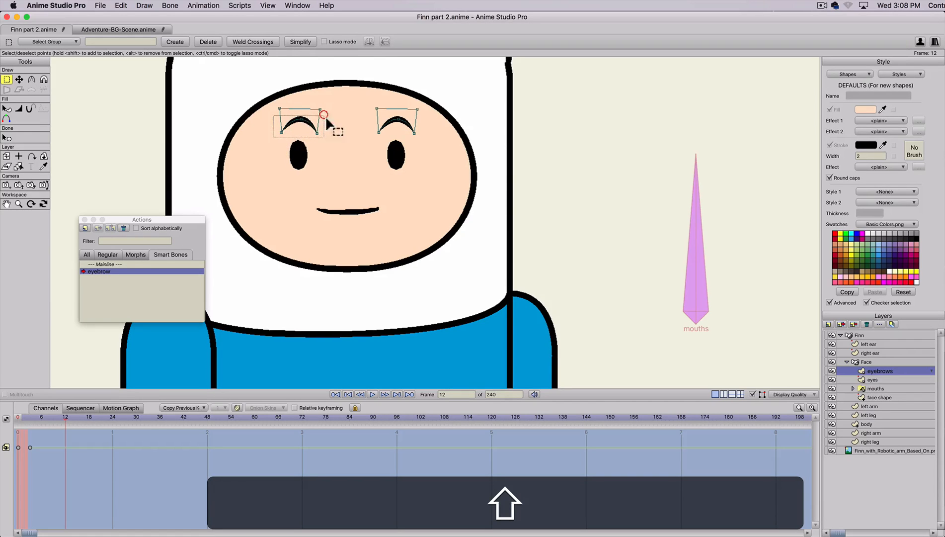
left_click_drag(374, 134, 425, 119)
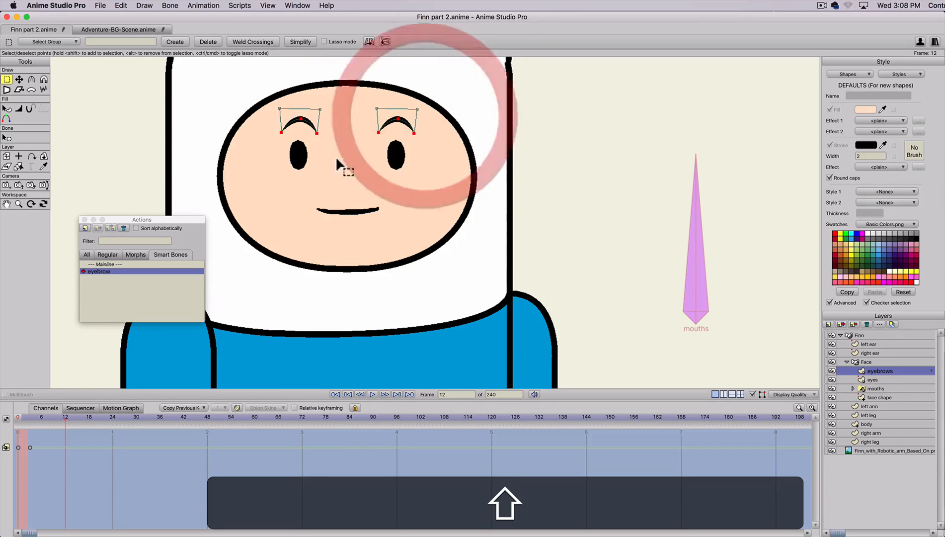
key("t")
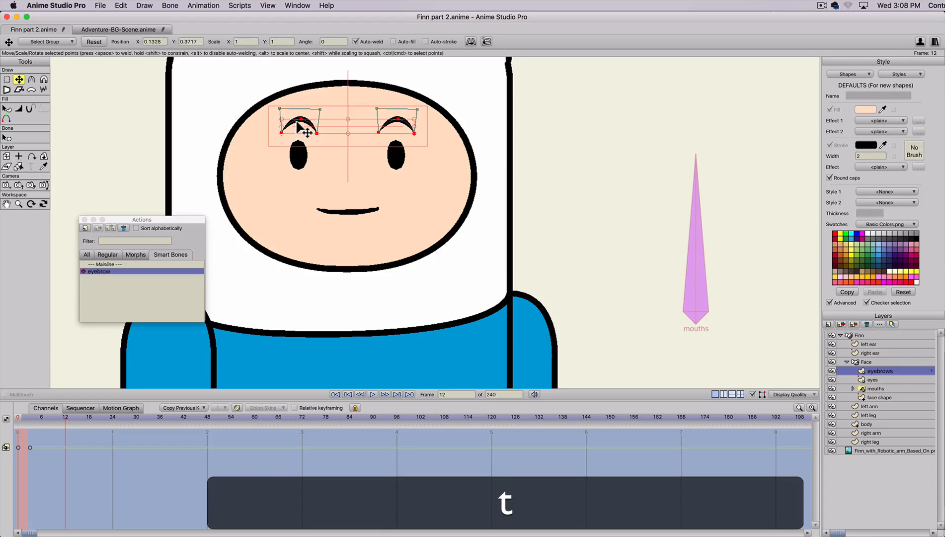
left_click_drag(297, 131, 299, 161)
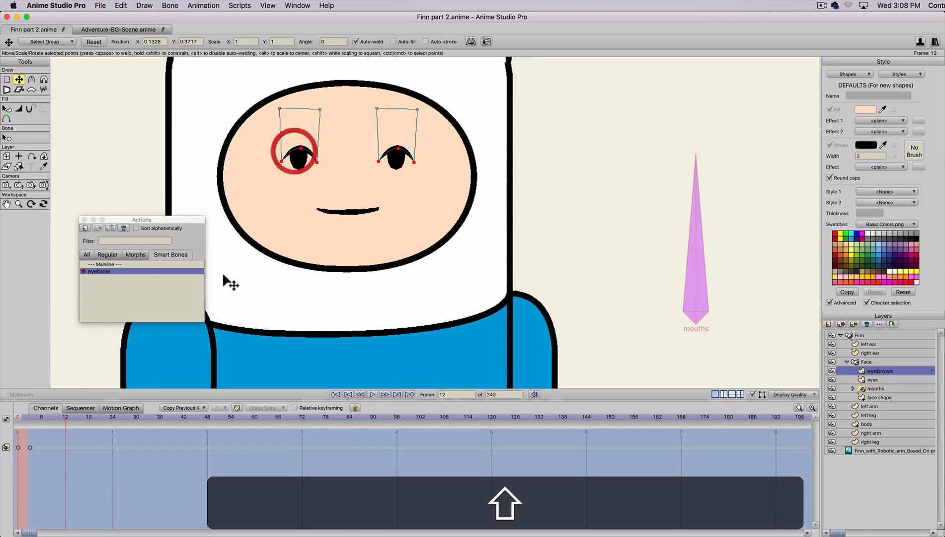
- Flatten both eyebrows at frame 22 by moving their end points up and outward, nearly level with the middle points
left_click_drag(27, 418, 104, 415)
key("t")
left_click(317, 162)
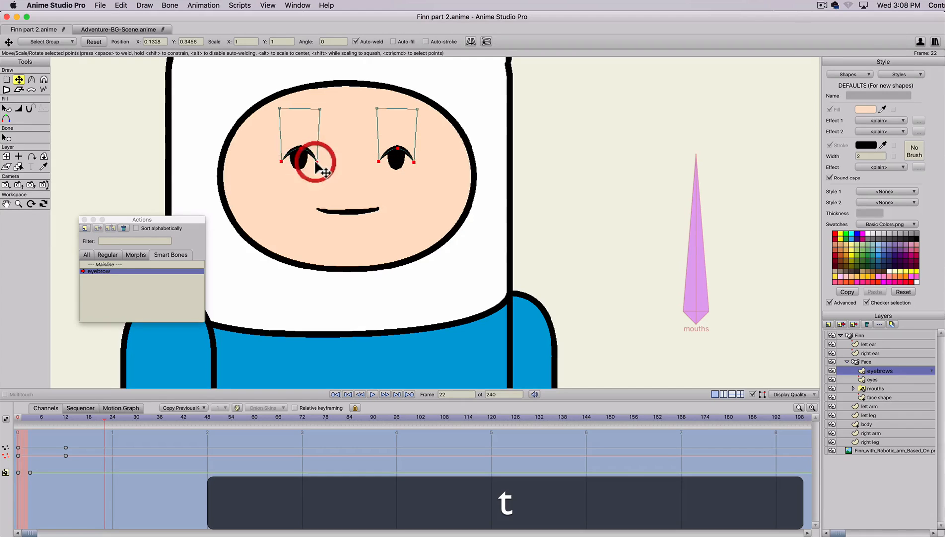
left_click_drag(317, 162, 278, 148)
left_click_drag(379, 161, 396, 149)
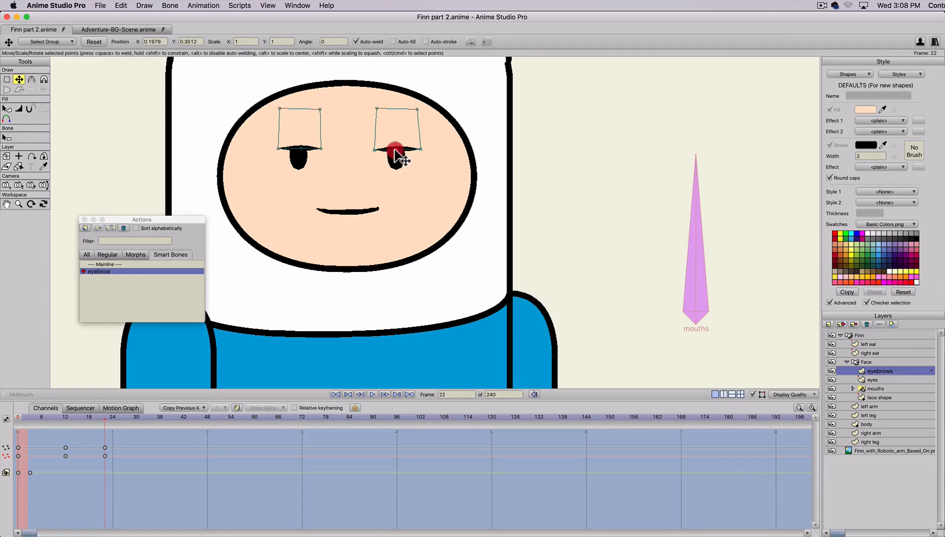
left_click(302, 150)
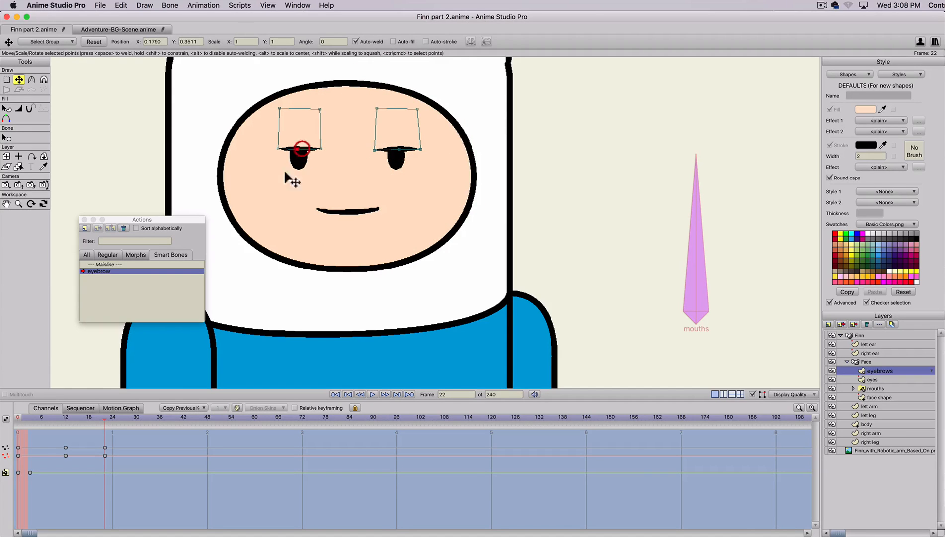
- Raise the outer end point of each eyebrow at frame 30 so both brows slant down toward the nose
left_click(135, 418)
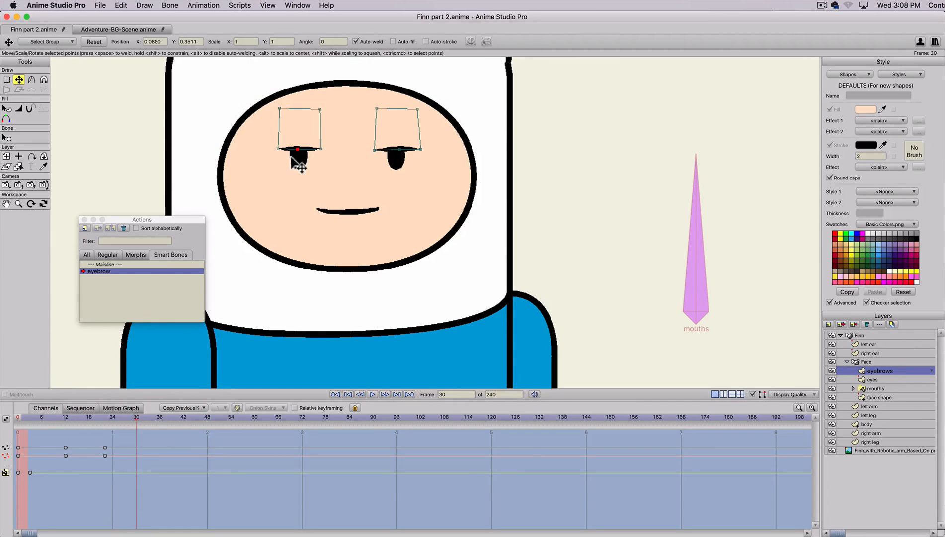
left_click_drag(280, 148, 274, 137)
left_click(420, 143)
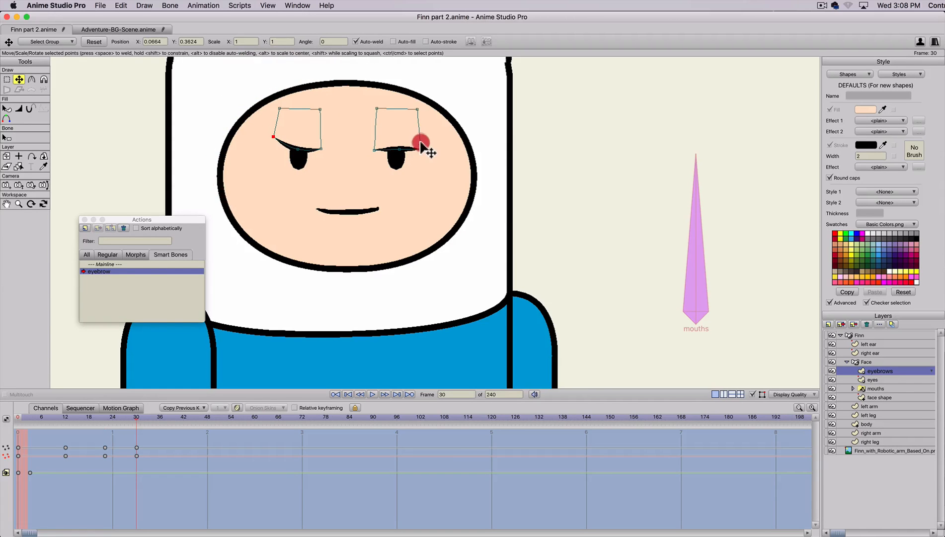
left_click_drag(419, 137, 421, 136)
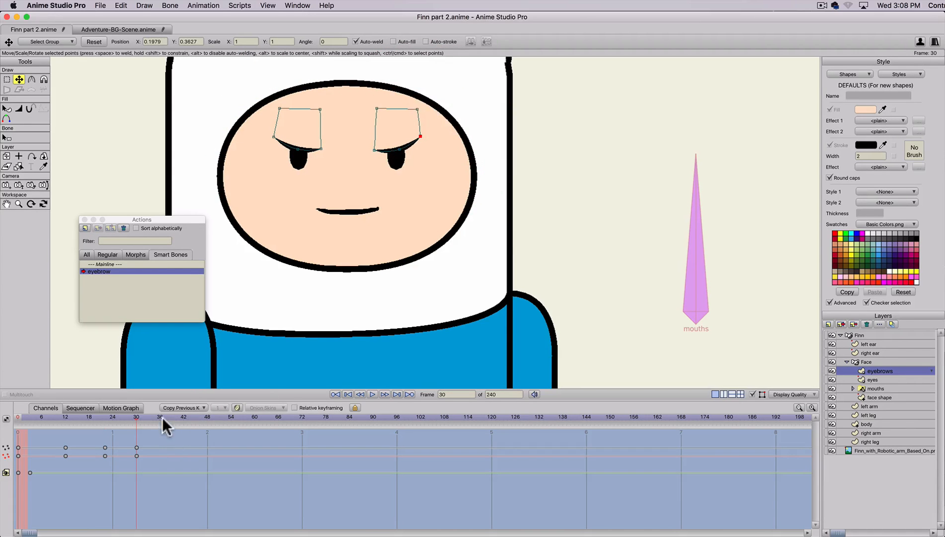
- At frame 36, raise the inner end and middle points of both eyebrows so the brows slope up toward the nose
key("t")
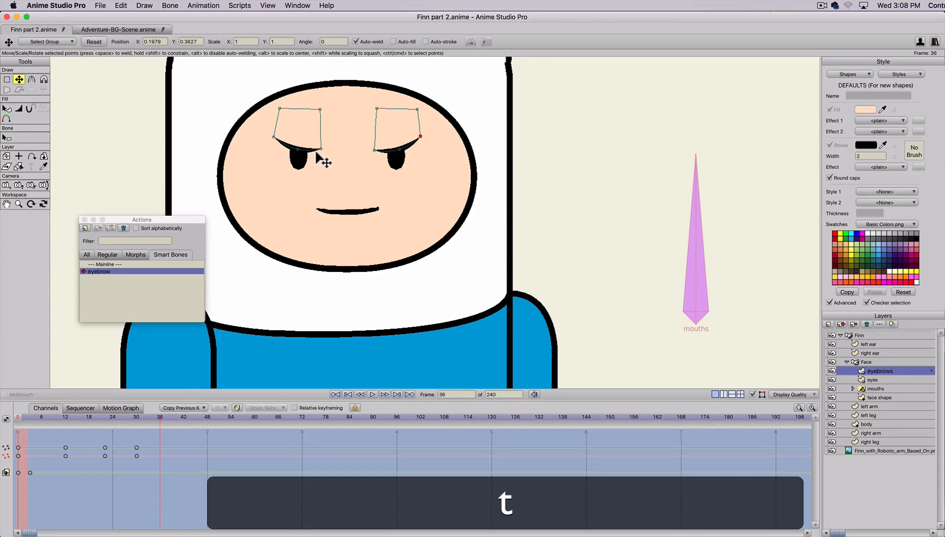
left_click_drag(321, 148, 297, 137)
left_click(300, 140)
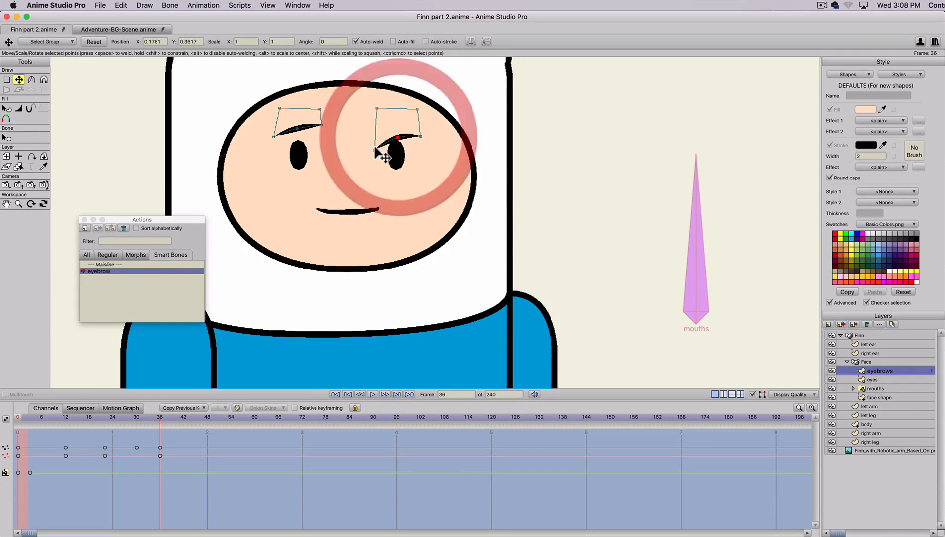
left_click_drag(374, 150, 397, 128)
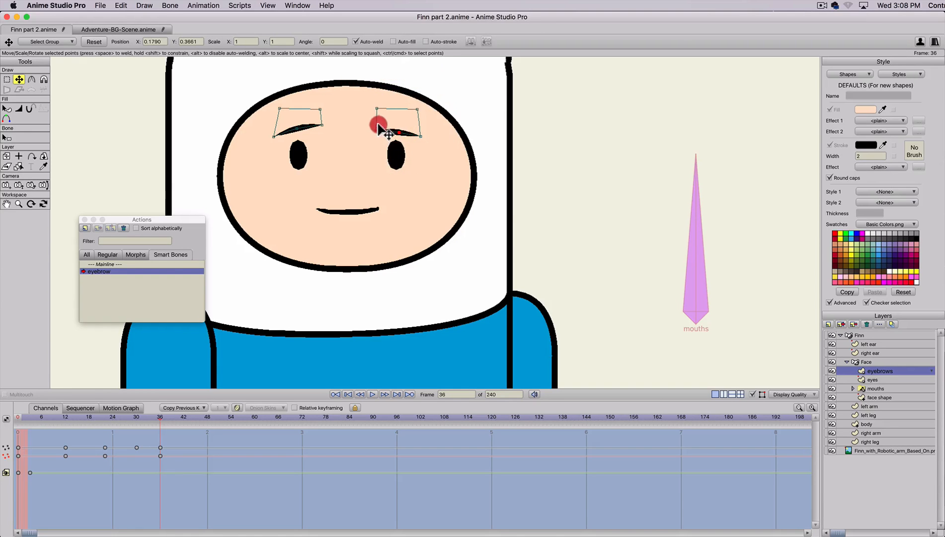
left_click(398, 132)
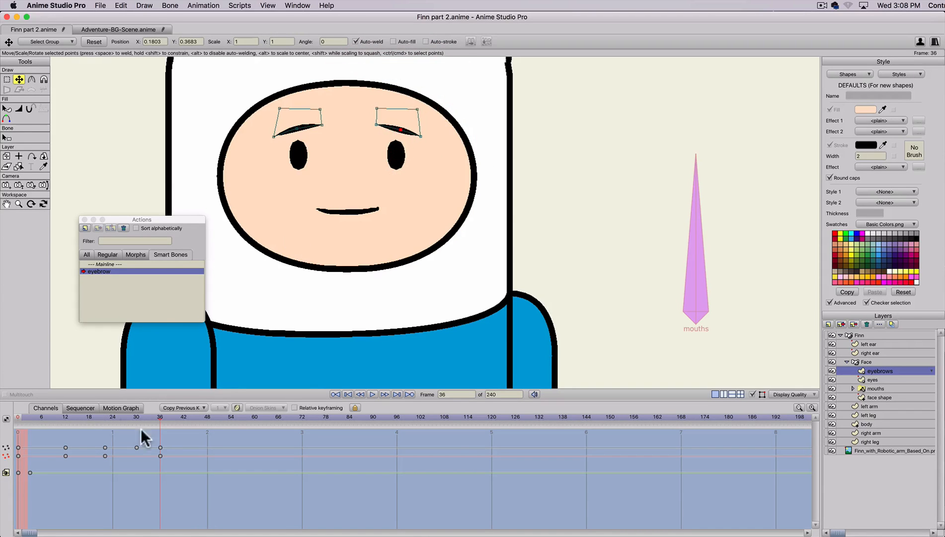
- Reshape both eyebrows into high arches at frame 43, with the outer end points low and the remaining stroked points raised
left_click(186, 416)
key("t")
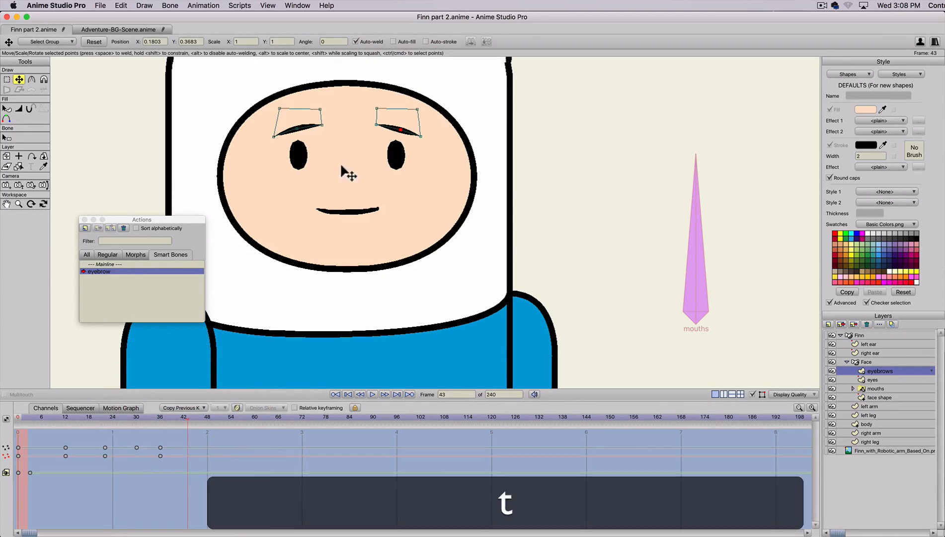
left_click_drag(322, 125, 279, 138)
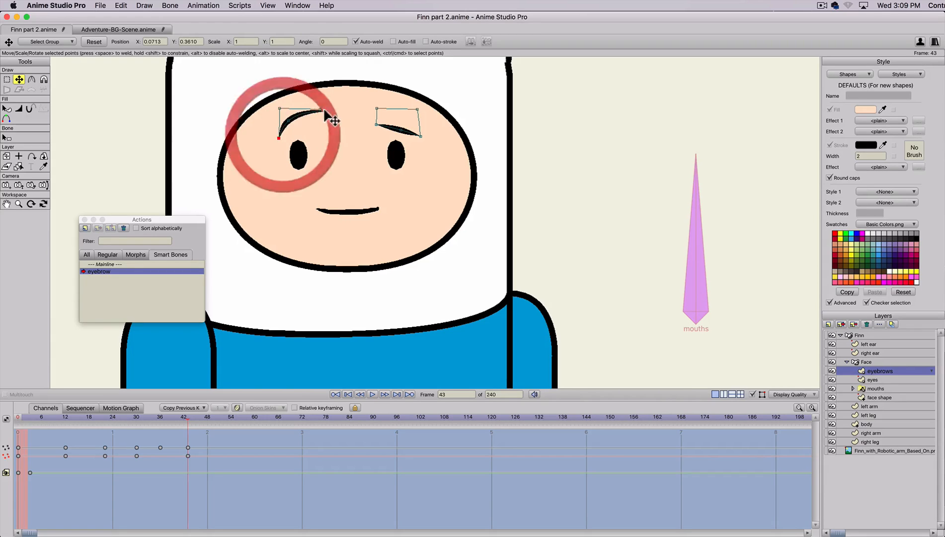
left_click(314, 116)
left_click_drag(400, 131, 419, 140)
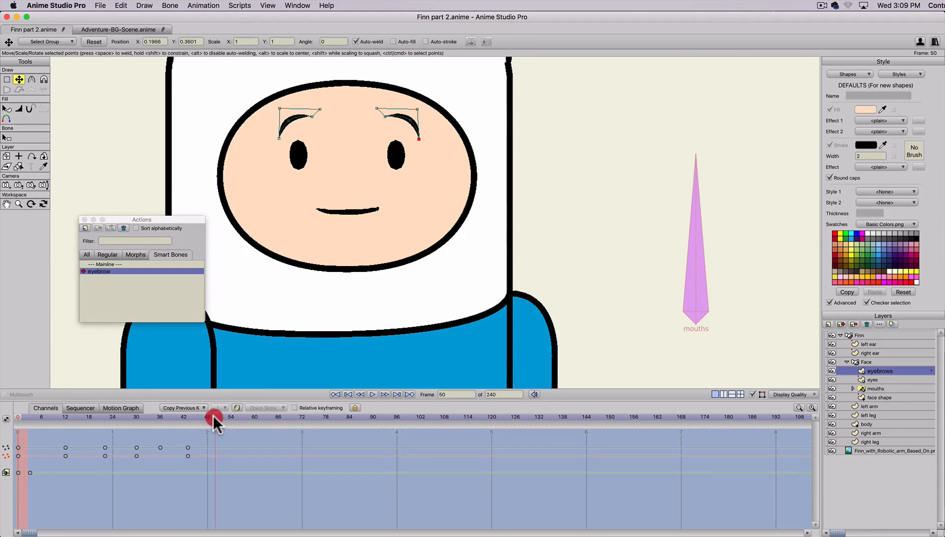
- On the Face layer, rotate the eyebrow bone to -90 degrees at frame 43 of its action
left_click_drag(213, 415, 188, 419)
scroll(706, 269, "down", 5)
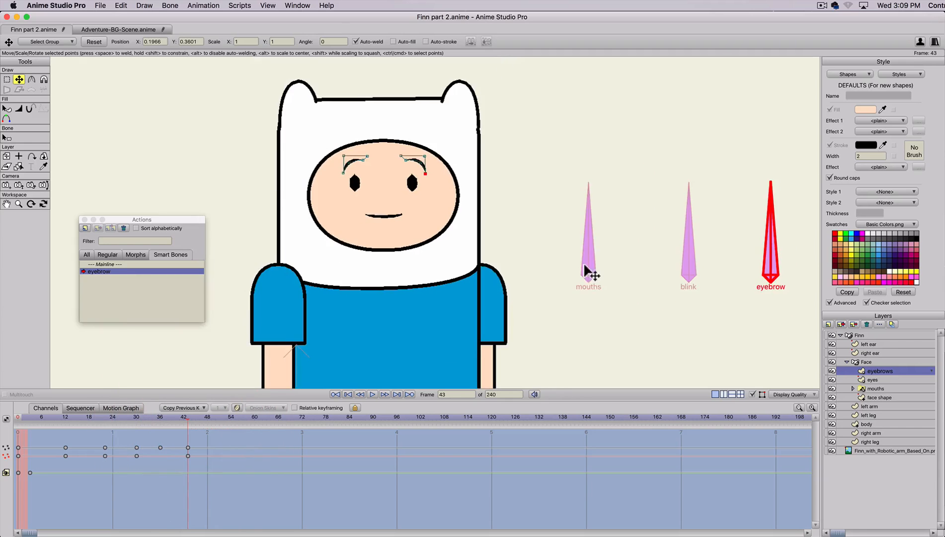
left_click(870, 362)
key("t")
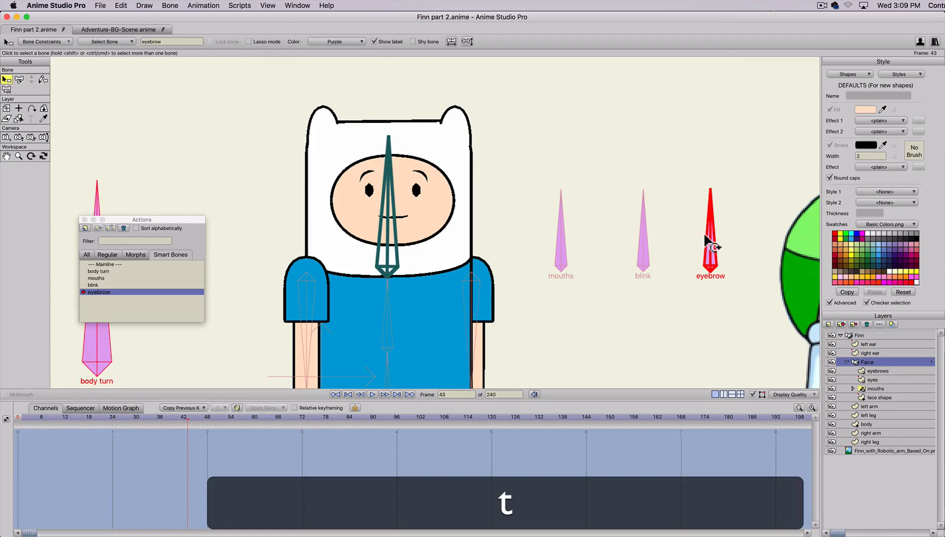
mouse_move(712, 235)
left_mouse_down()
mouse_move(734, 244)
mouse_move(719, 247)
mouse_move(714, 238)
mouse_move(723, 234)
mouse_move(716, 243)
mouse_move(711, 233)
mouse_move(723, 238)
mouse_move(714, 234)
left_mouse_up()
left_click(713, 233)
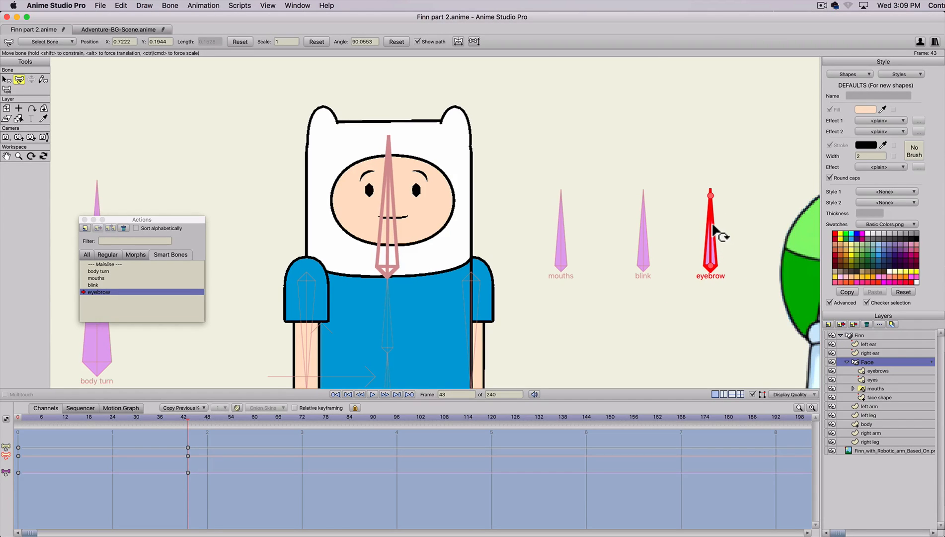
left_click_drag(719, 237, 718, 322)
key("shift")
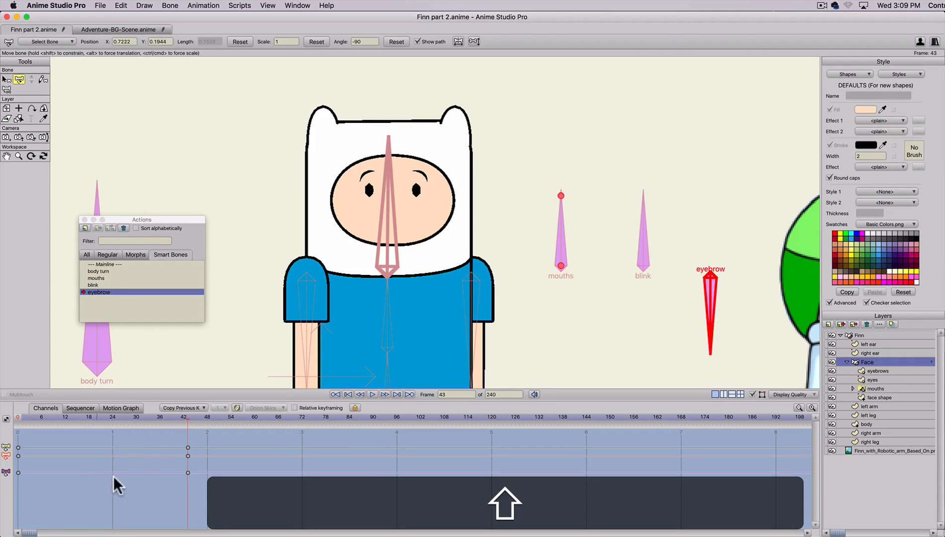
- Preview the eyebrow action along its timeline and return to the Mainline
left_click_drag(39, 419, 1, 456)
left_click(128, 414)
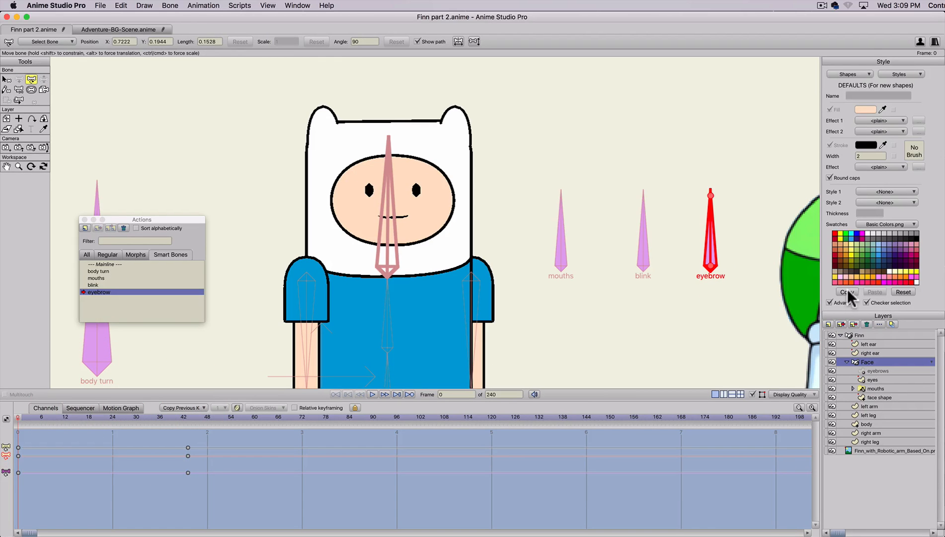
left_click(104, 264)
scroll(434, 238, "down", 3)
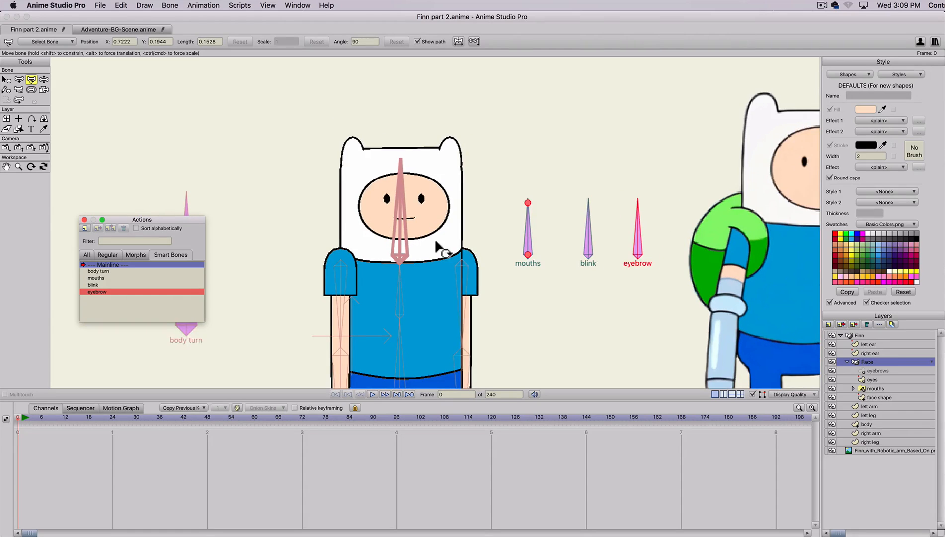
scroll(434, 240, "up", 1)
- Try rotating the Face layer's blink and mouths bones at frame 3 of the Mainline, and delete the test keyframes
left_click(867, 387)
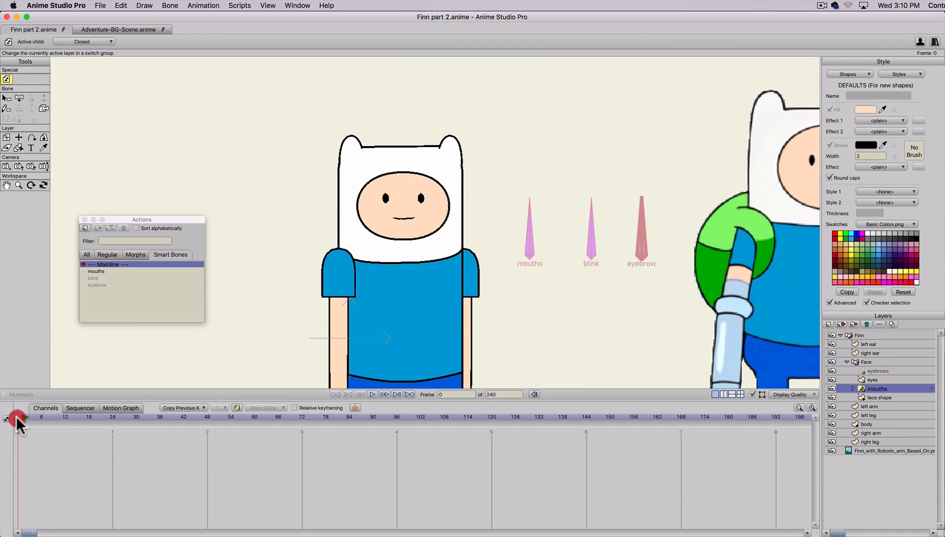
mouse_move(19, 423)
left_mouse_down()
mouse_move(80, 413)
mouse_move(4, 416)
left_mouse_up()
left_click(30, 420)
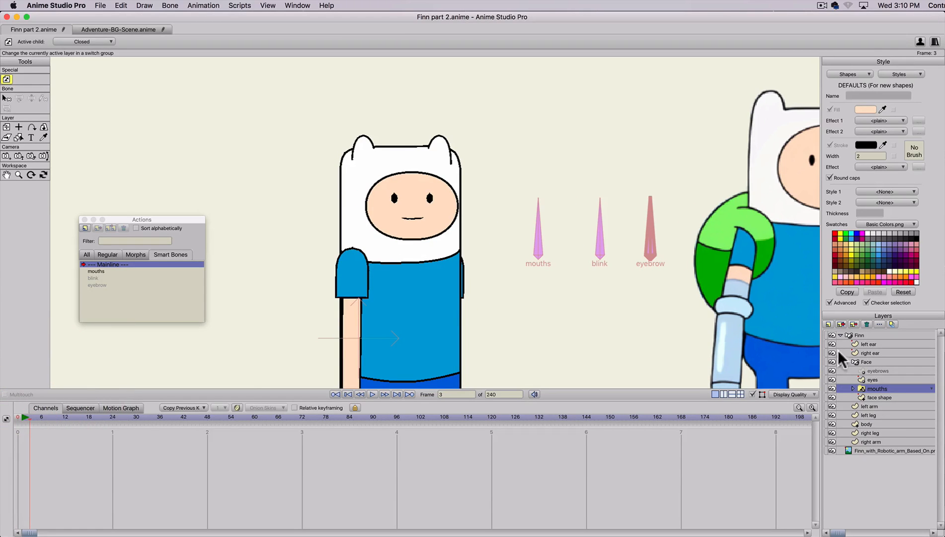
left_click(863, 363)
key("t")
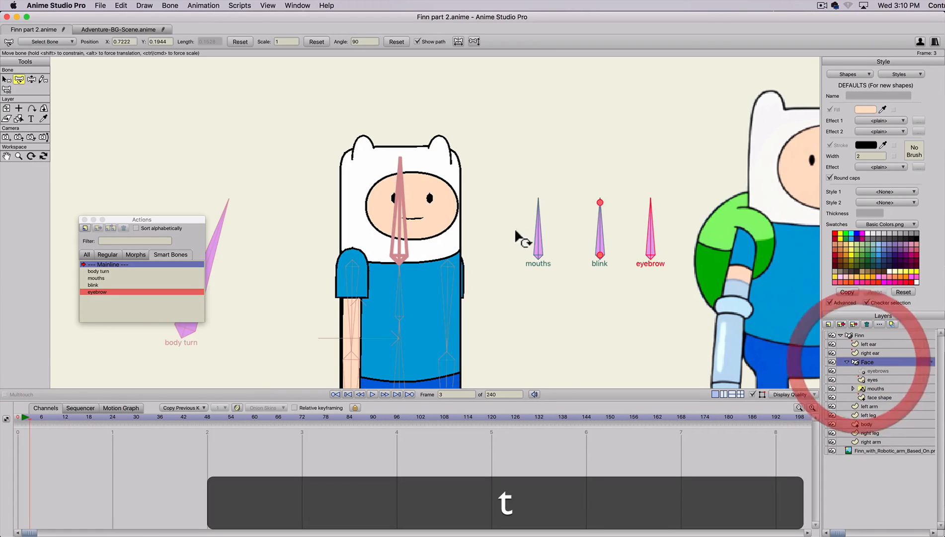
double_click(601, 236)
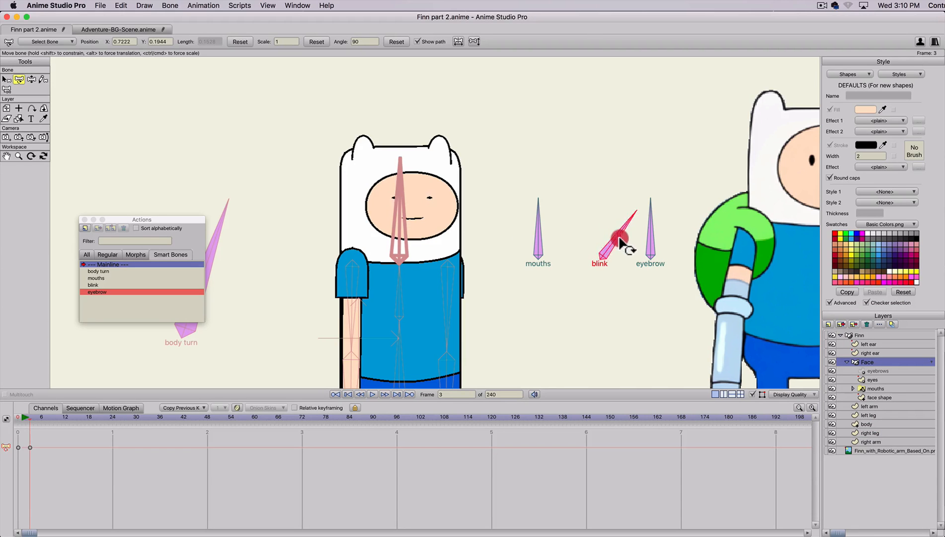
left_click(551, 233)
mouse_move(551, 233)
left_mouse_down()
mouse_move(565, 275)
mouse_move(540, 165)
mouse_move(556, 231)
left_mouse_up()
double_click(556, 230)
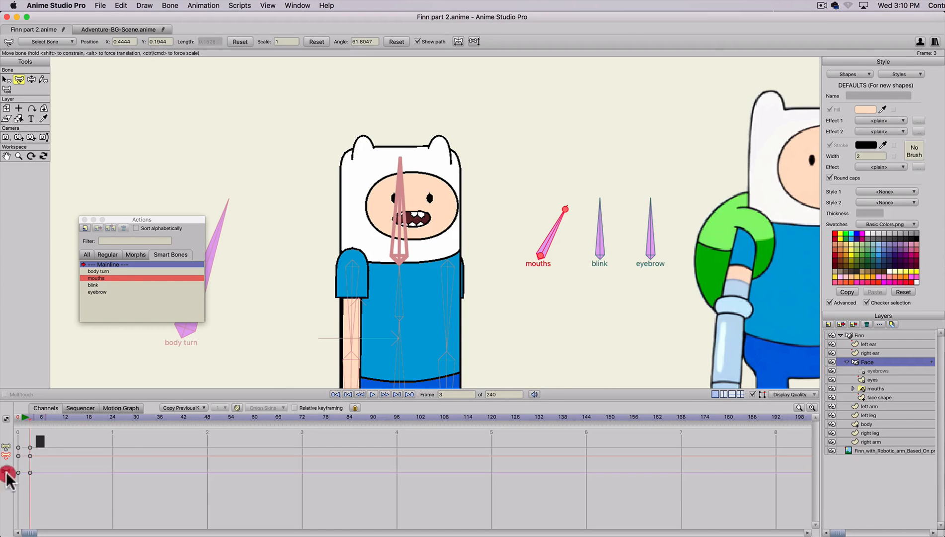
key("BackSpace")
left_click(9, 423)
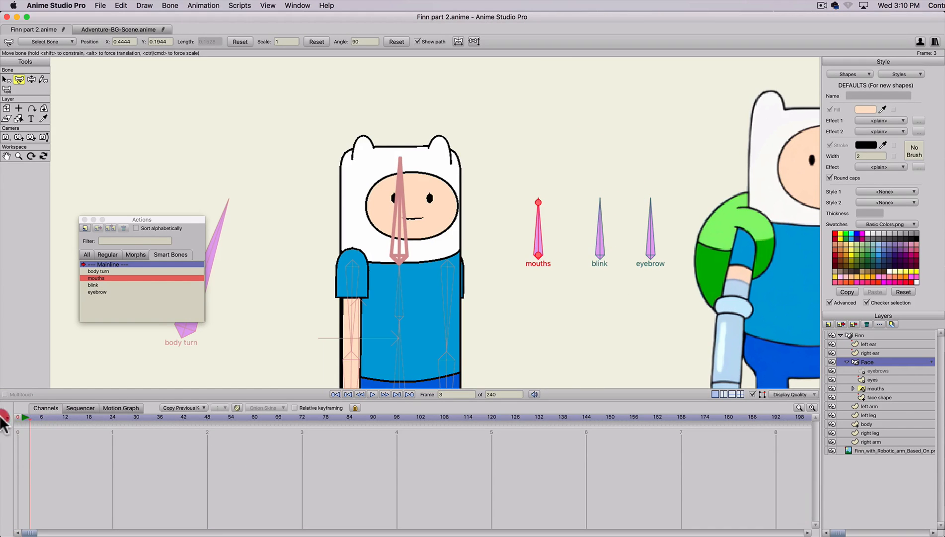
- Move the Actions window clear of the body turn bone and rotate that bone to about 21.5 degrees at frame 10
left_click_drag(120, 220, 180, 72)
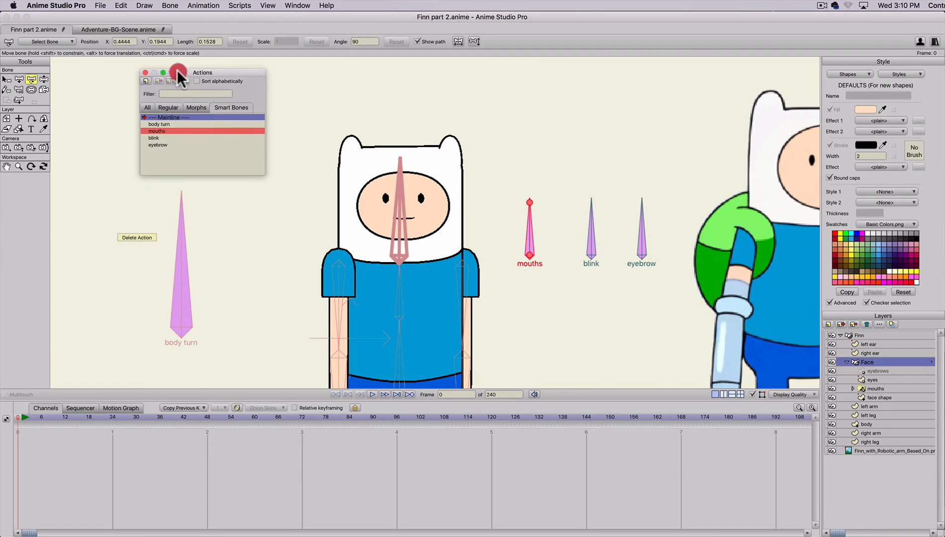
left_click(864, 334)
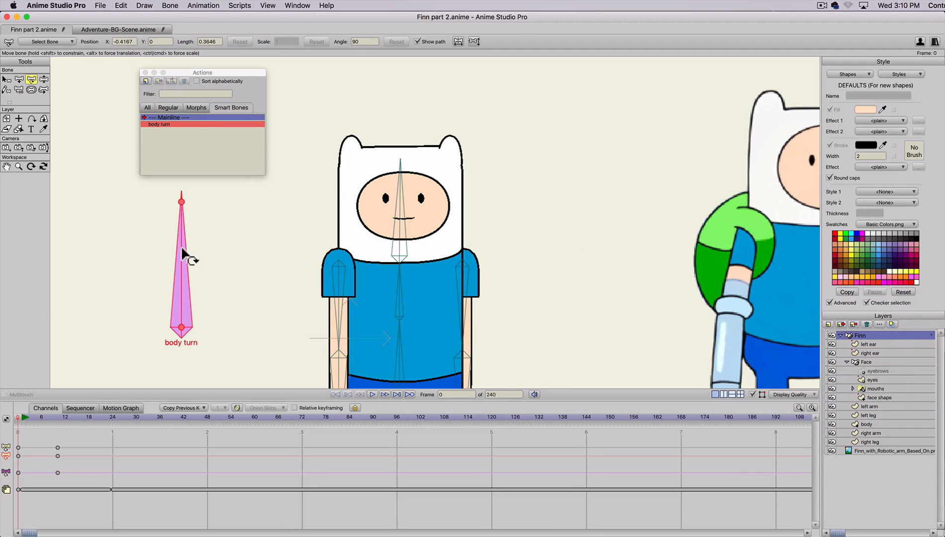
mouse_move(204, 265)
left_mouse_down()
mouse_move(232, 268)
mouse_move(201, 277)
left_mouse_up()
key("super+z")
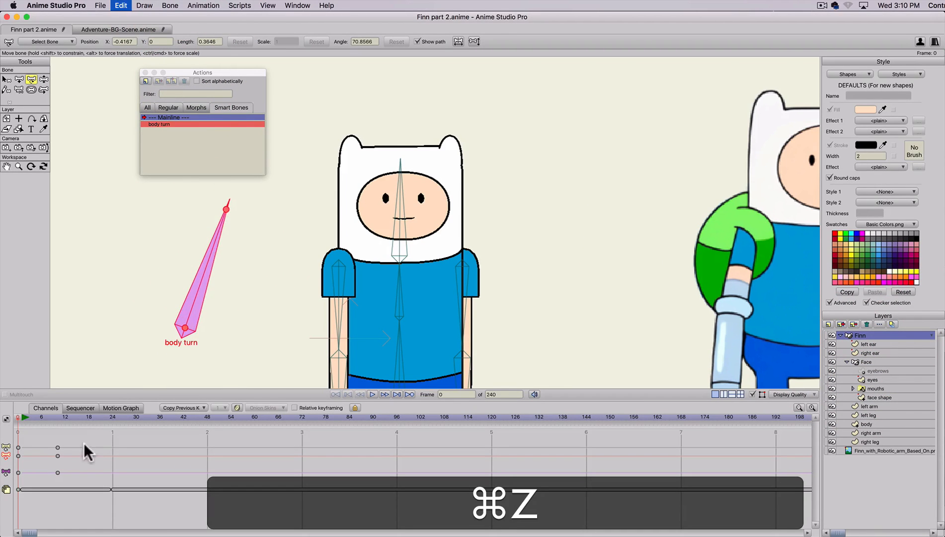
left_click(58, 416)
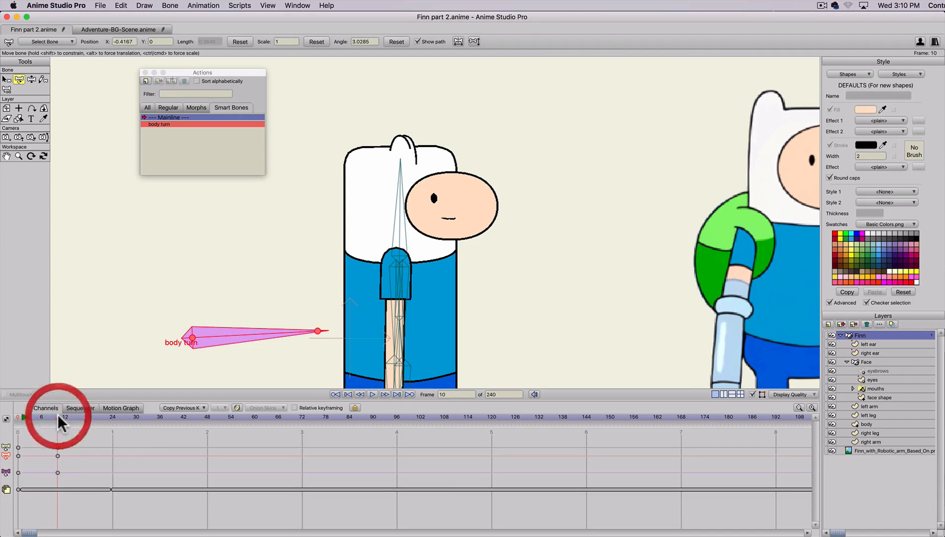
left_click_drag(239, 359, 268, 304)
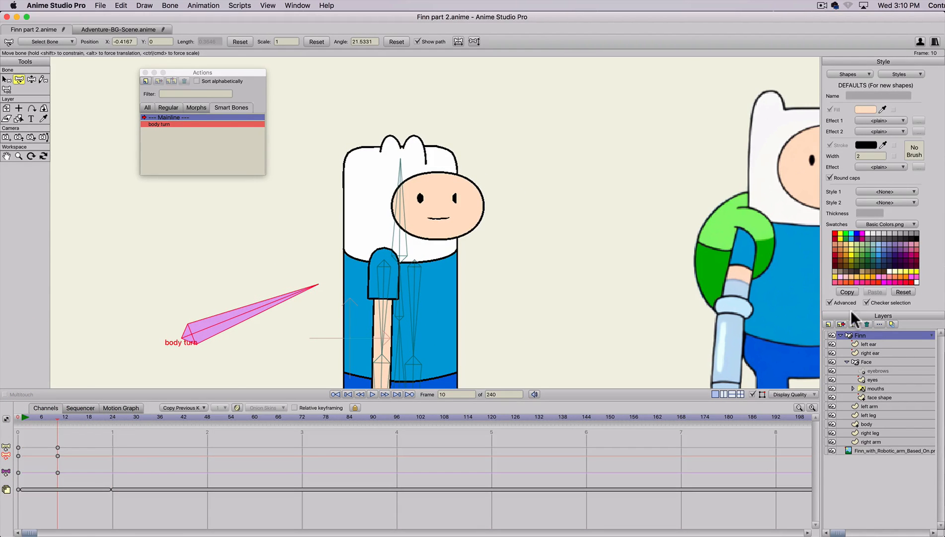
- Test the blink, mouths and eyebrow bones on the turned head at frame 10, and delete their keyframes
left_click(868, 362)
left_click(635, 228)
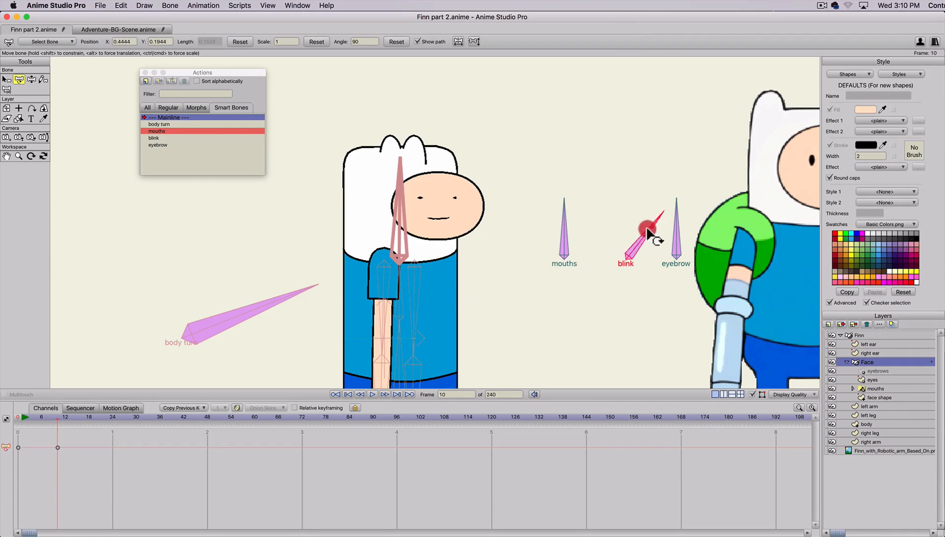
left_click_drag(567, 227, 593, 228)
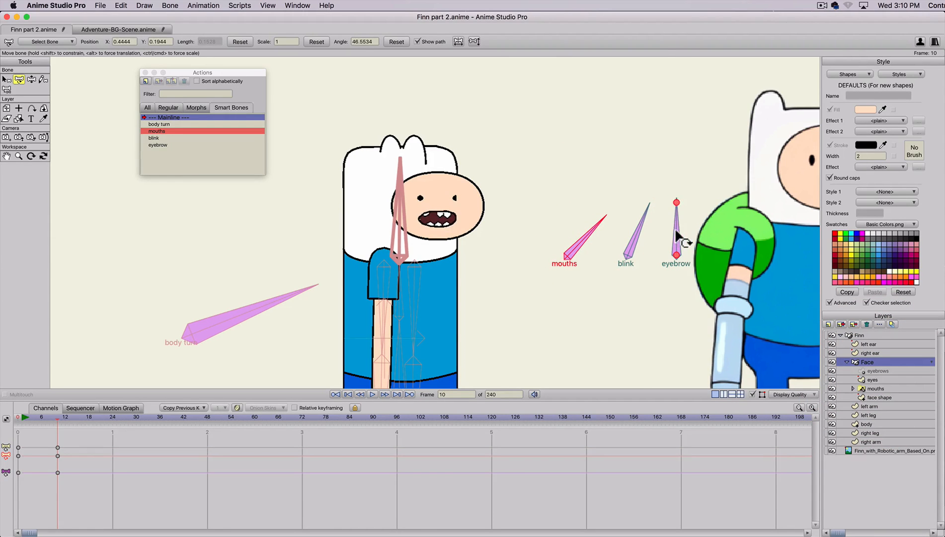
mouse_move(675, 228)
left_mouse_down()
mouse_move(686, 235)
mouse_move(678, 229)
left_mouse_up()
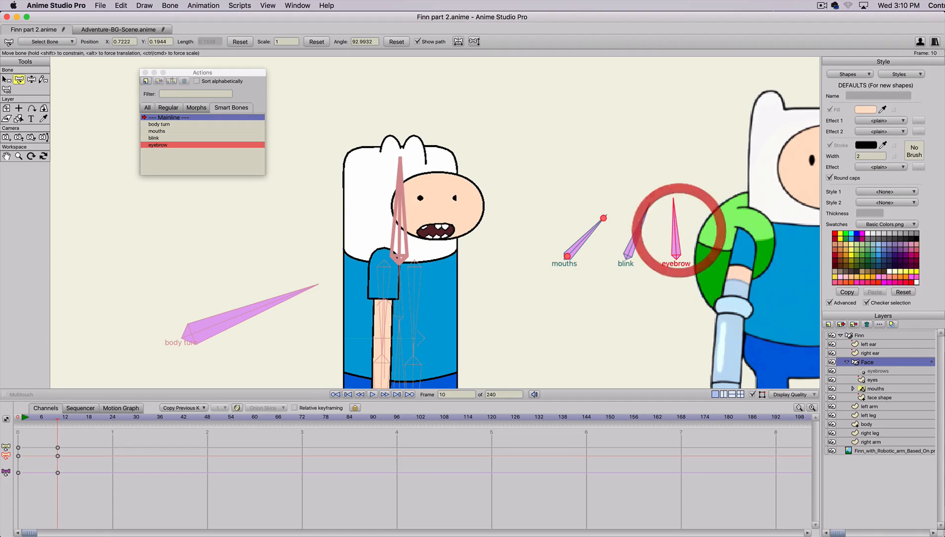
left_click_drag(86, 445, 10, 497)
key("BackSpace")
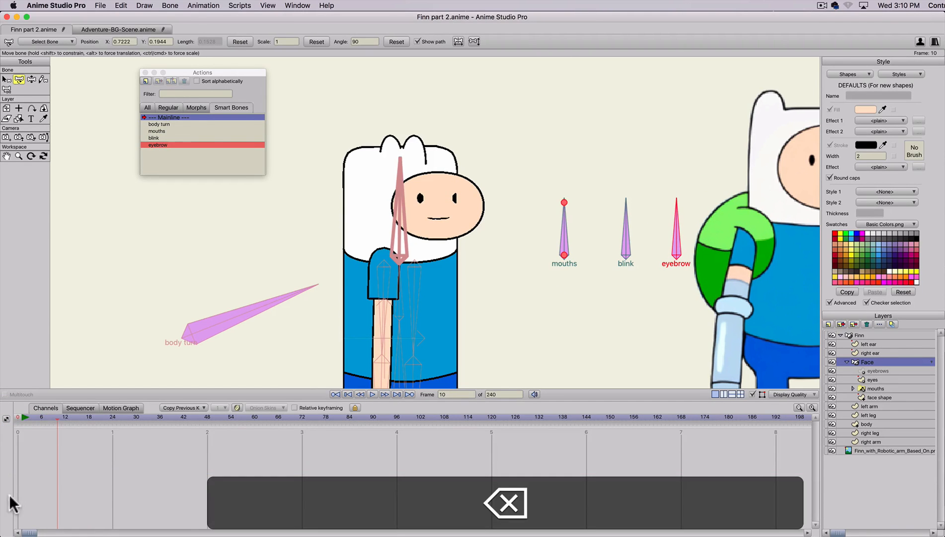
- At frame 0, release the mouths layer from its binding to the eyebrow bone
left_click_drag(25, 417, 3, 420)
left_click(869, 387)
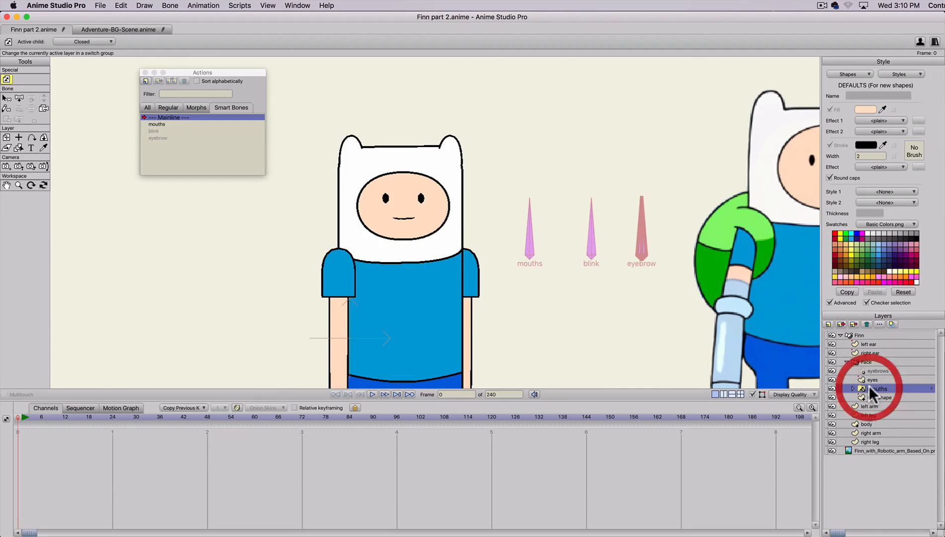
left_click(42, 106)
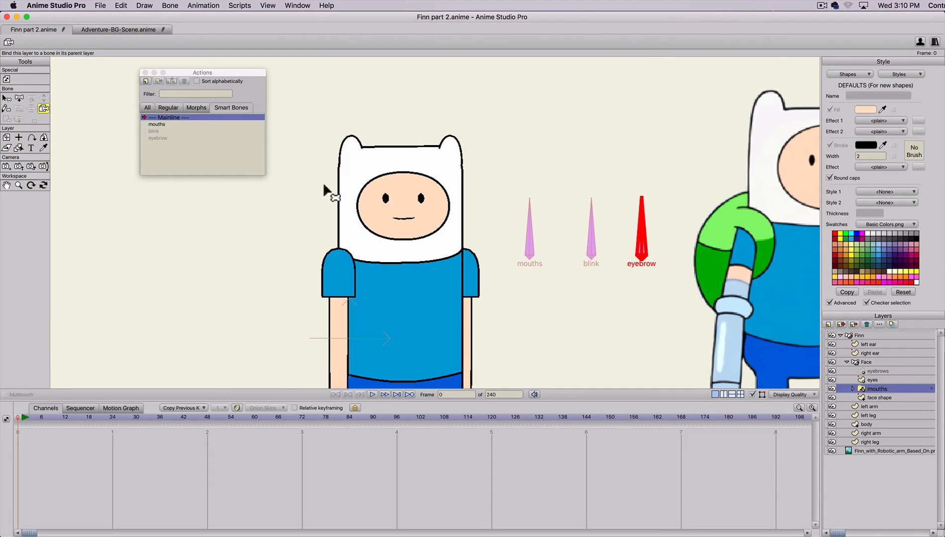
left_click(307, 205)
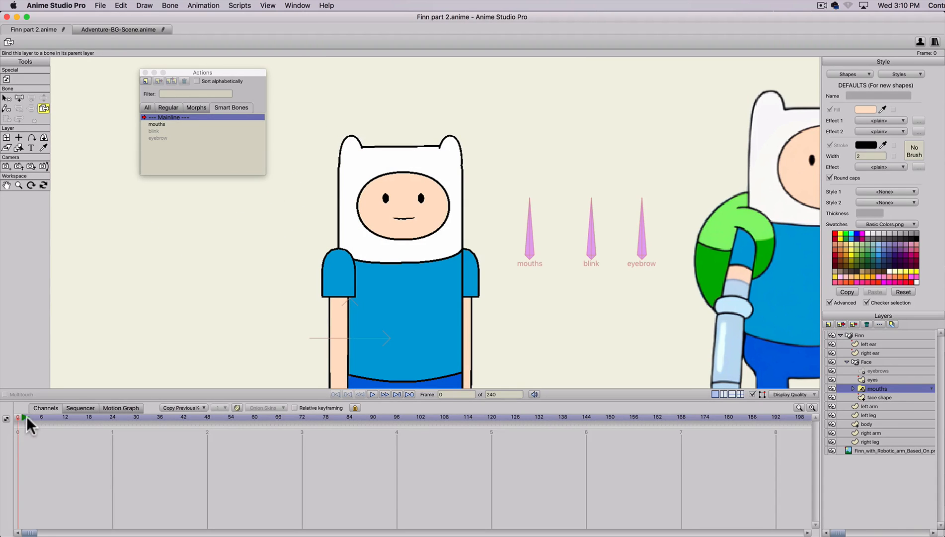
- Try a combined expression with the mouths, blink and eyebrow bones at frame 3, and remove the resulting keyframes
left_click_drag(26, 416, 31, 419)
left_click(866, 362)
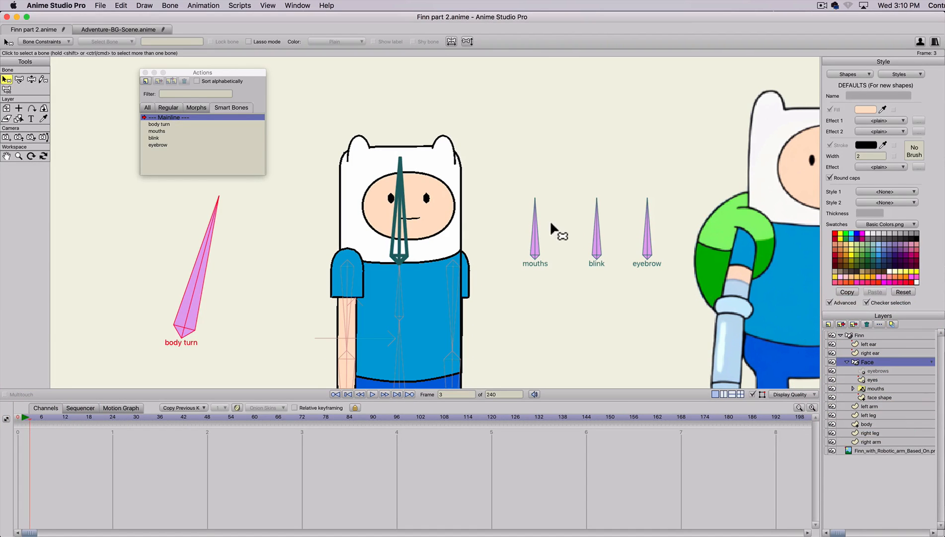
key("t")
mouse_move(588, 225)
left_mouse_down()
mouse_move(622, 236)
mouse_move(554, 206)
mouse_move(581, 232)
left_mouse_up()
left_click_drag(651, 226, 663, 187)
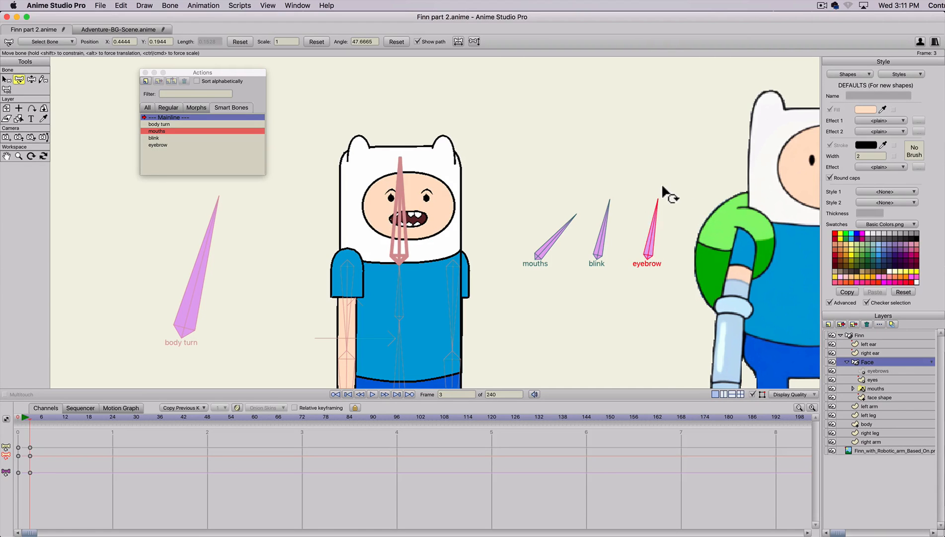
left_click(709, 273)
left_click_drag(37, 443, 9, 473)
key("BackSpace")
- Rotate the eyebrow bone slightly to about 93 degrees at frame 1 of the Mainline
left_click(20, 417)
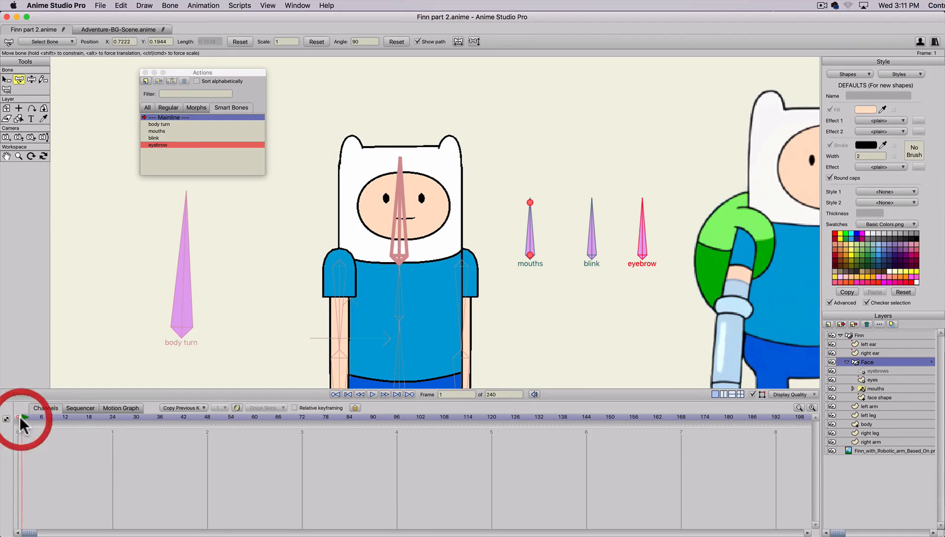
mouse_move(642, 229)
left_mouse_down()
mouse_move(680, 262)
mouse_move(651, 305)
mouse_move(652, 220)
mouse_move(642, 234)
left_mouse_up()
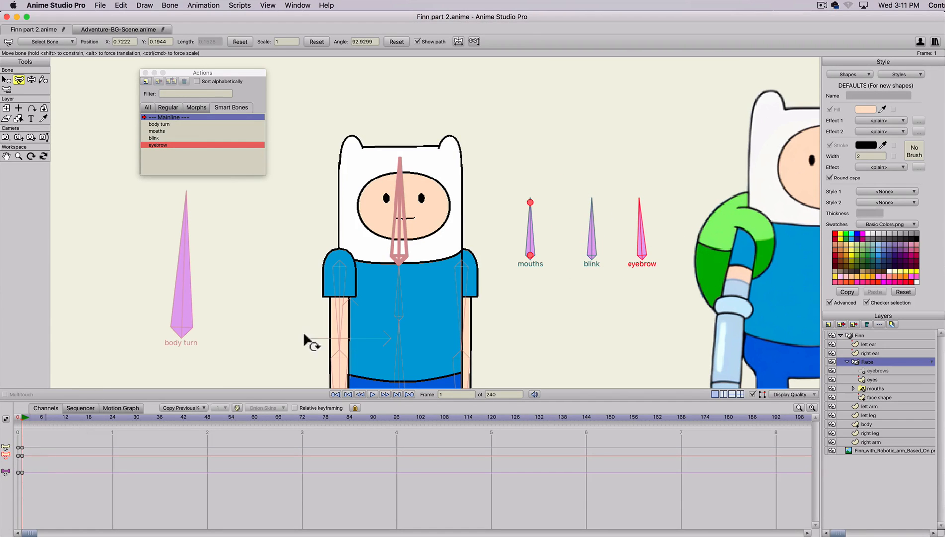
- Rotate the eyebrow bone to about 89.5 degrees at frame 1 and select its keyframe
left_click_drag(643, 234, 643, 228)
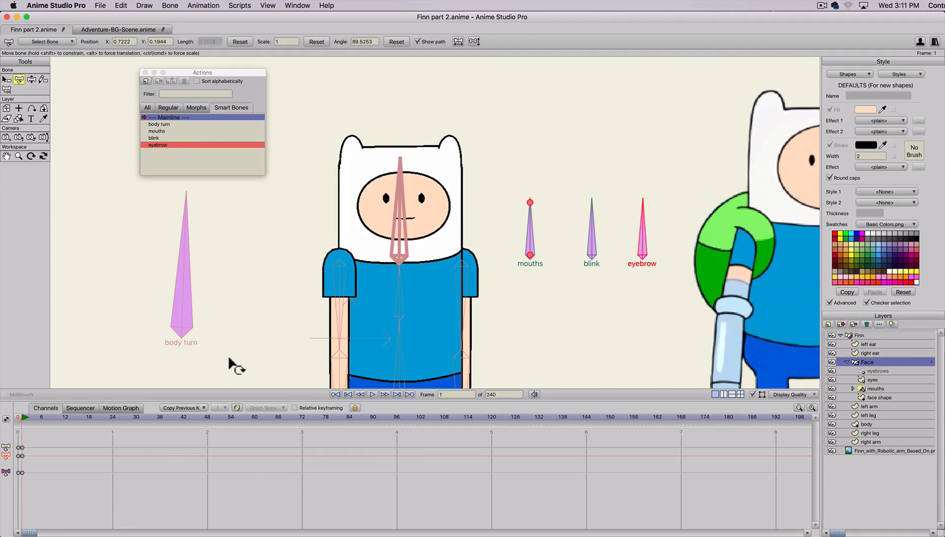
right_click(22, 455)
left_click(37, 480)
- Rotate the eyebrow bone to about -17 degrees at frame 8 to test the lowered eyebrows on the turned head
mouse_move(36, 416)
left_mouse_down()
mouse_move(64, 415)
mouse_move(48, 413)
left_mouse_up()
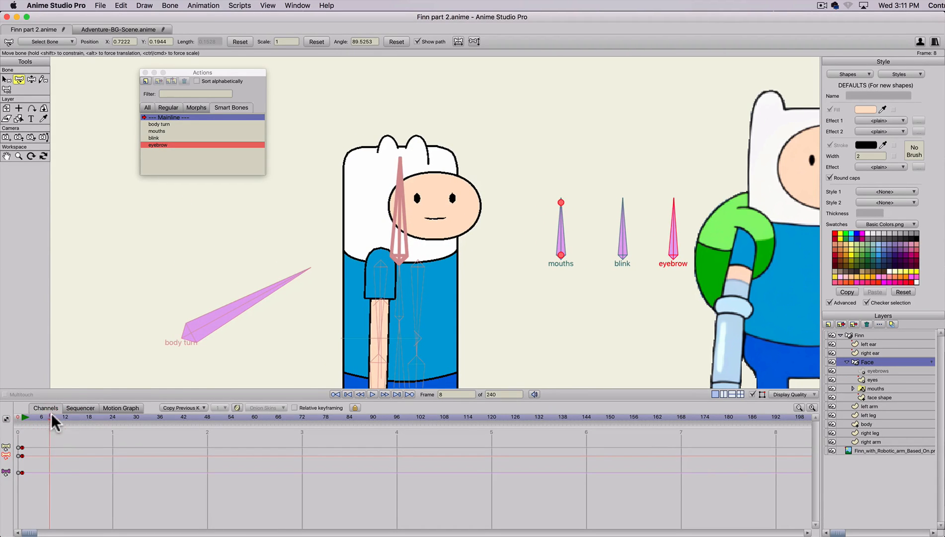
left_click_drag(680, 231, 690, 265)
mouse_move(683, 268)
left_mouse_down()
mouse_move(678, 259)
mouse_move(679, 278)
mouse_move(676, 245)
mouse_move(682, 264)
left_mouse_up()
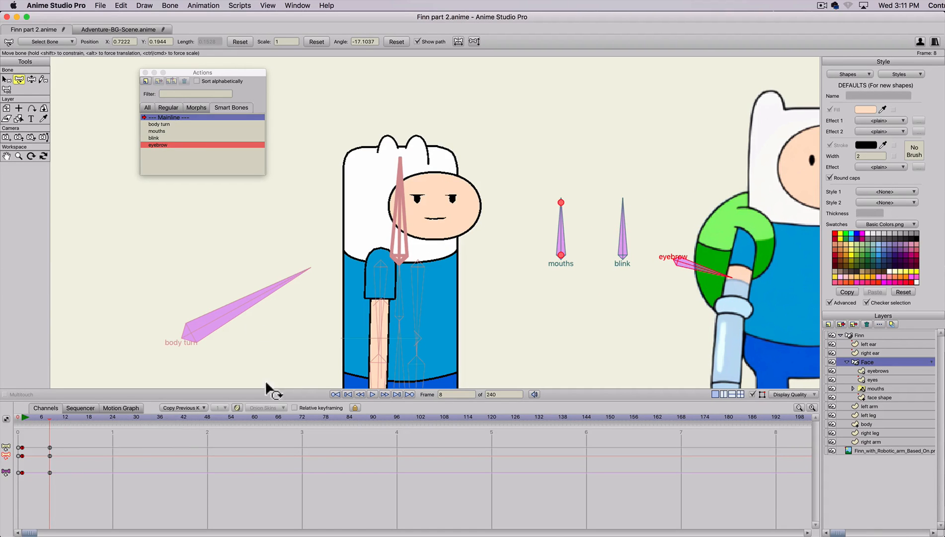
- Rotate the eyebrow bone farther so it points downward at frame 13, and return to frame 0
left_click_drag(21, 416, 48, 416)
left_click(66, 418)
left_click(67, 419)
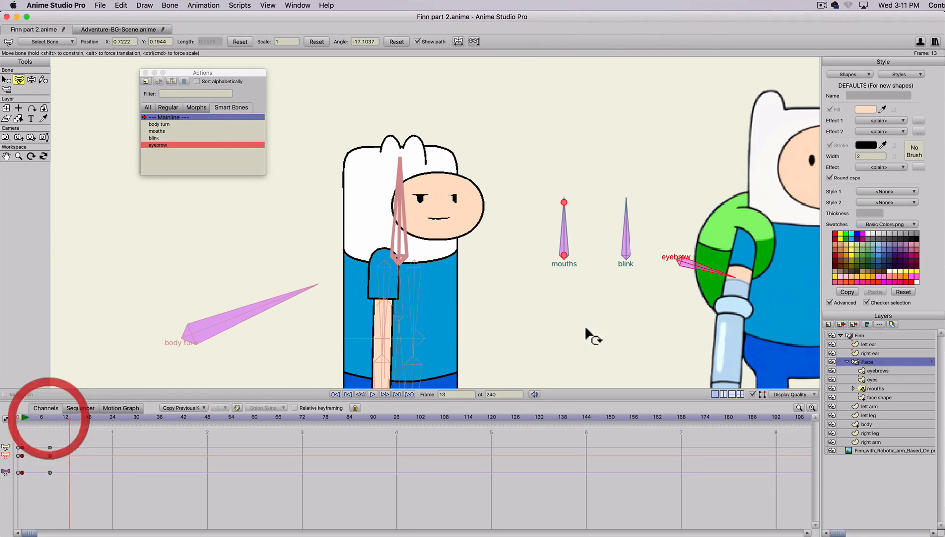
mouse_move(692, 271)
left_mouse_down()
mouse_move(680, 257)
mouse_move(681, 229)
mouse_move(707, 268)
mouse_move(681, 272)
left_mouse_up()
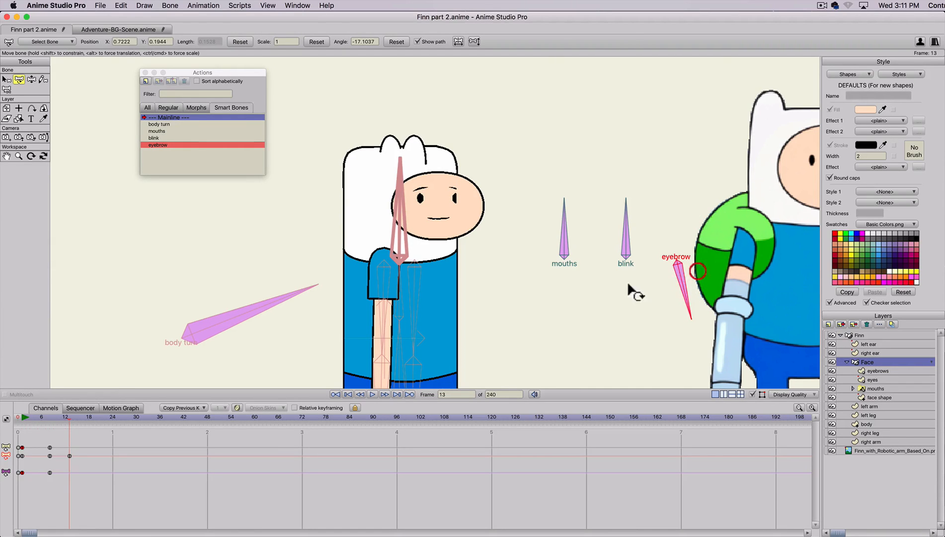
left_click(31, 416)
mouse_move(22, 416)
left_mouse_down()
mouse_move(80, 422)
mouse_move(18, 423)
left_mouse_up()
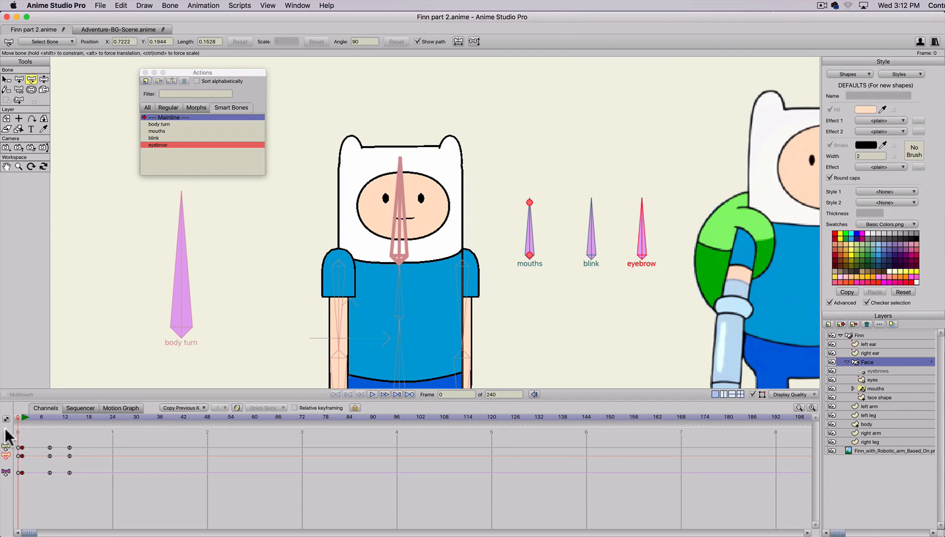
- On the Finn layer, rotate the body turn bone to about 4 degrees at frame 10 and render a preview of the frame
scroll(145, 377, "down", 2)
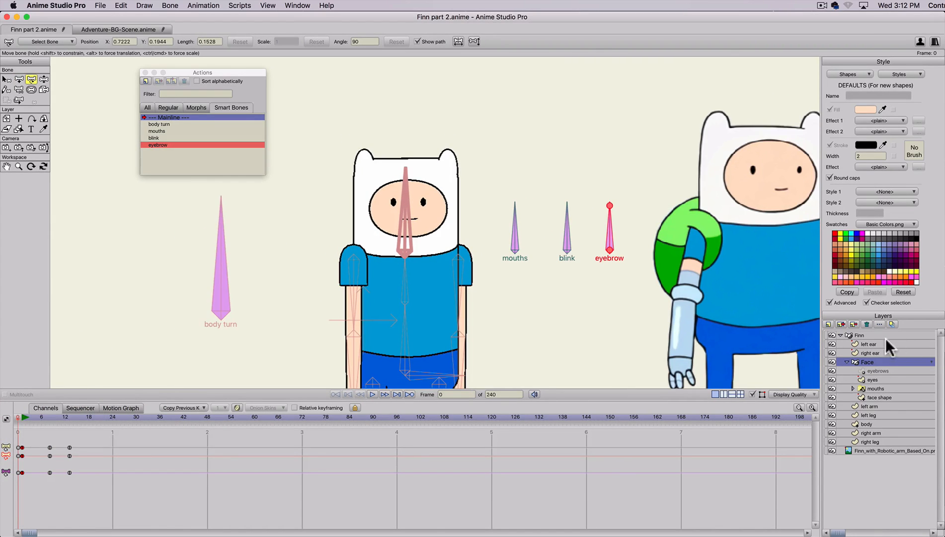
left_click_drag(230, 271, 240, 275)
key("super+z")
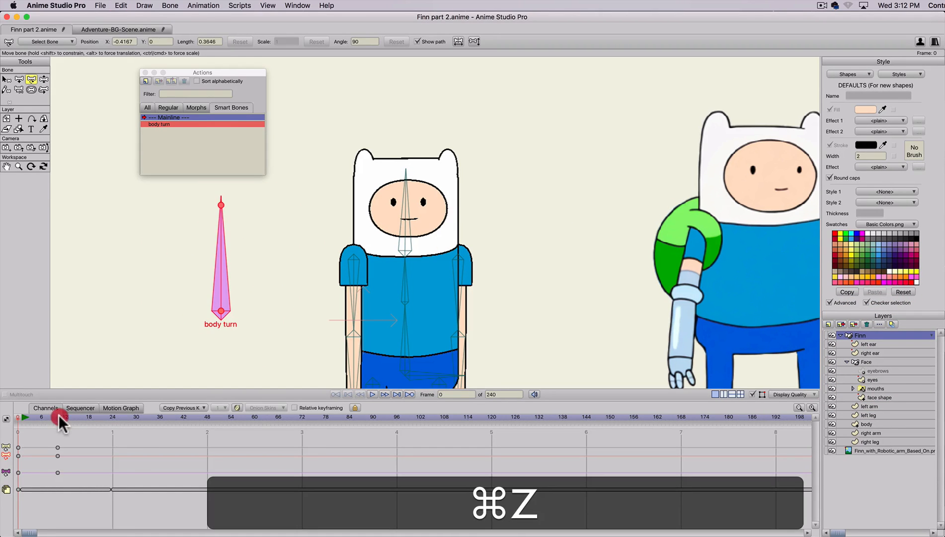
left_click(58, 416)
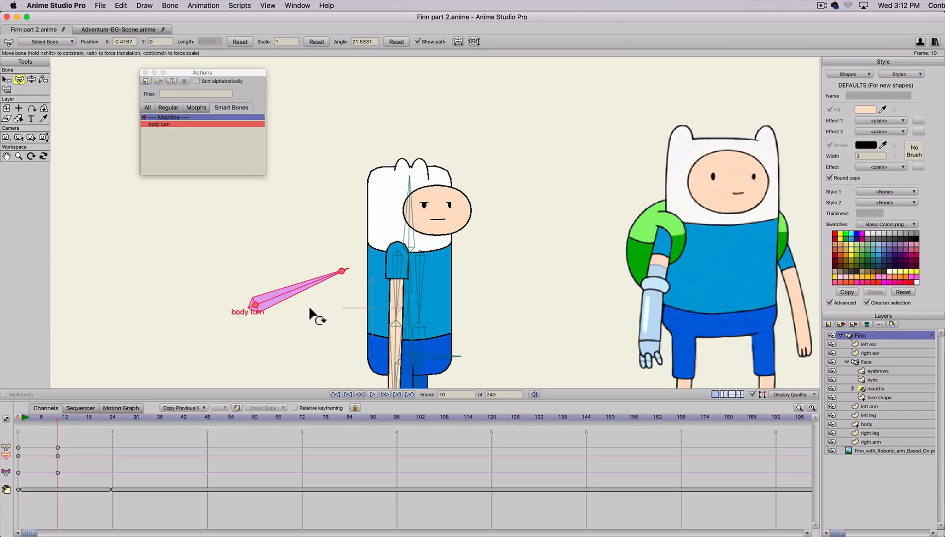
mouse_move(312, 288)
left_mouse_down()
mouse_move(373, 296)
mouse_move(310, 303)
left_mouse_up()
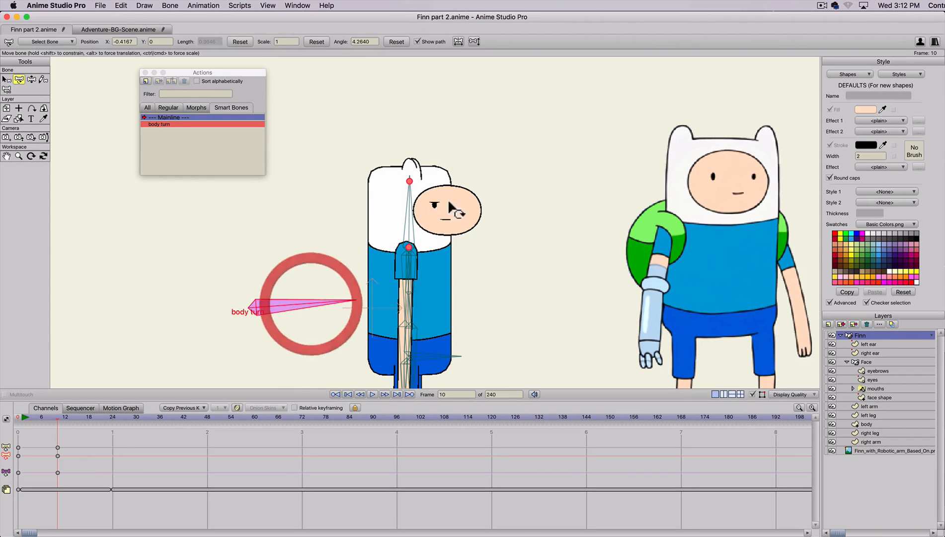
key("super+r")
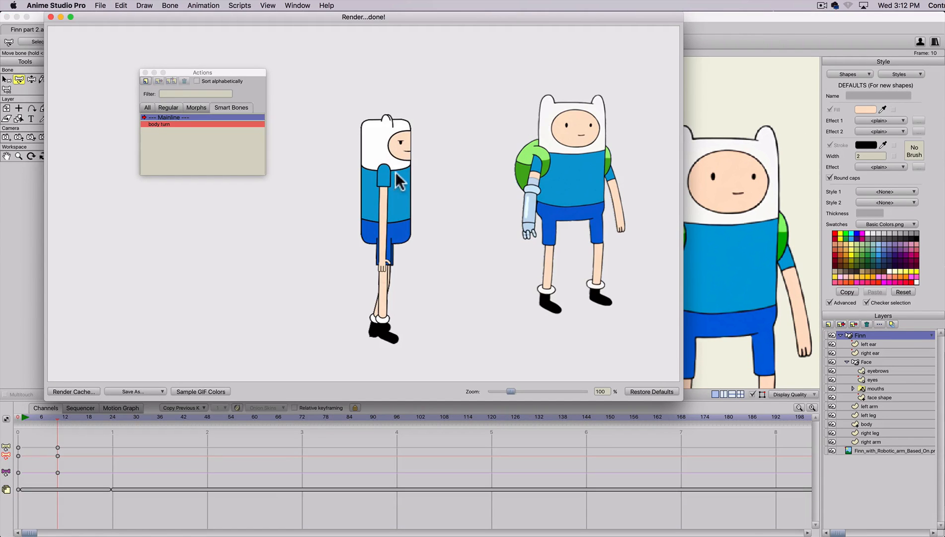
left_click(51, 16)
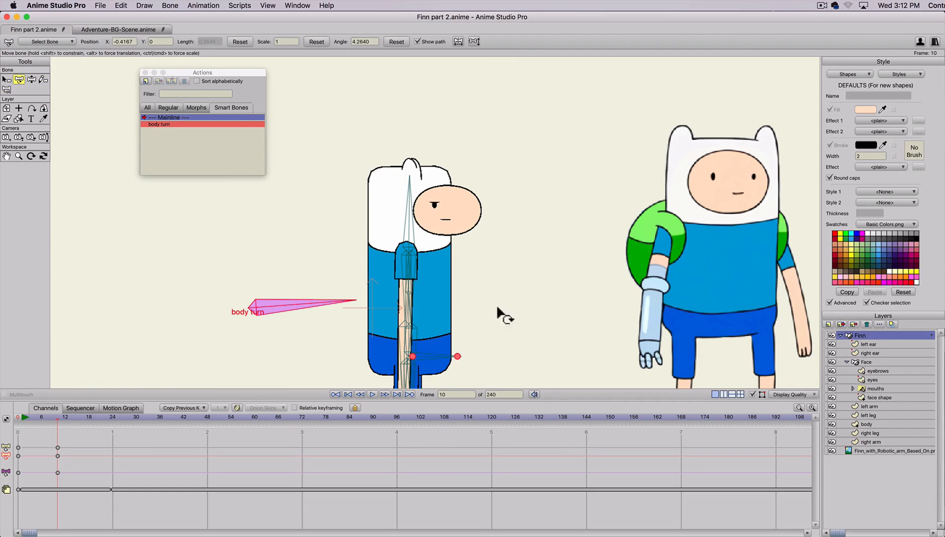
- On the Face layer, rotate the mouths and blink bones for an open mouth and closed eye at frame 10, and render a preview
left_click(865, 361)
key("t")
left_click_drag(544, 237, 591, 248)
left_click_drag(650, 255, 618, 223)
key("super+r")
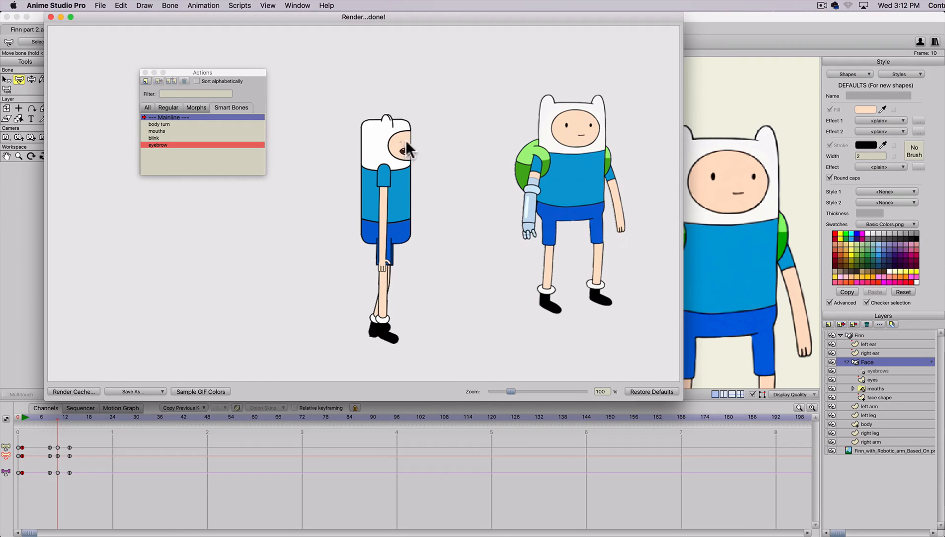
left_click(50, 17)
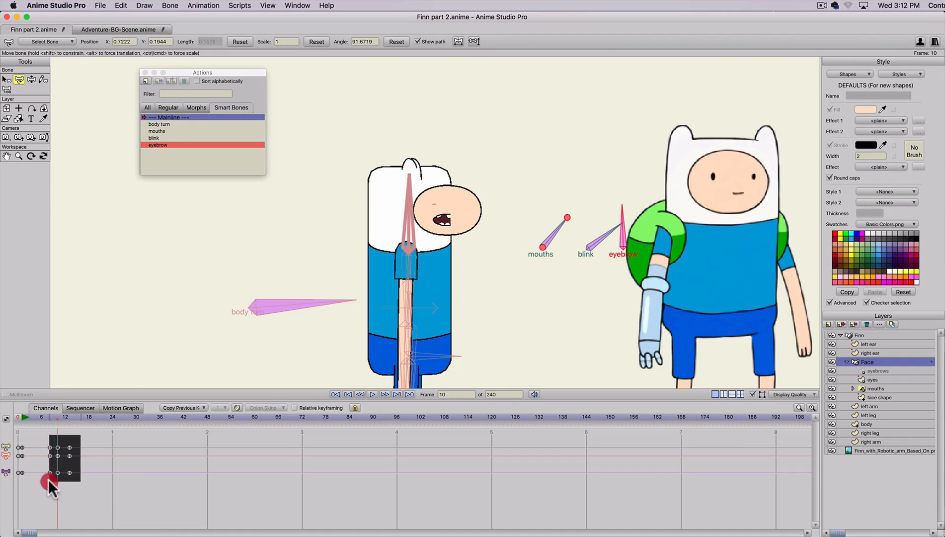
- Delete the Face layer's test keyframes from frames 8 to 13 and return to frame 0
left_click_drag(48, 479, 50, 479)
left_click_drag(82, 440, 42, 468)
key("BackSpace")
left_click(19, 416)
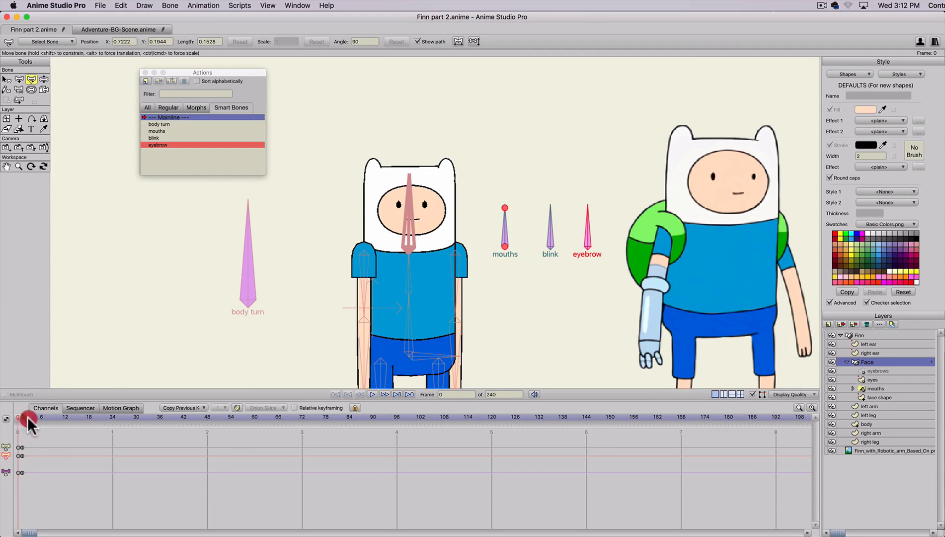
left_click_drag(28, 416, 0, 424)
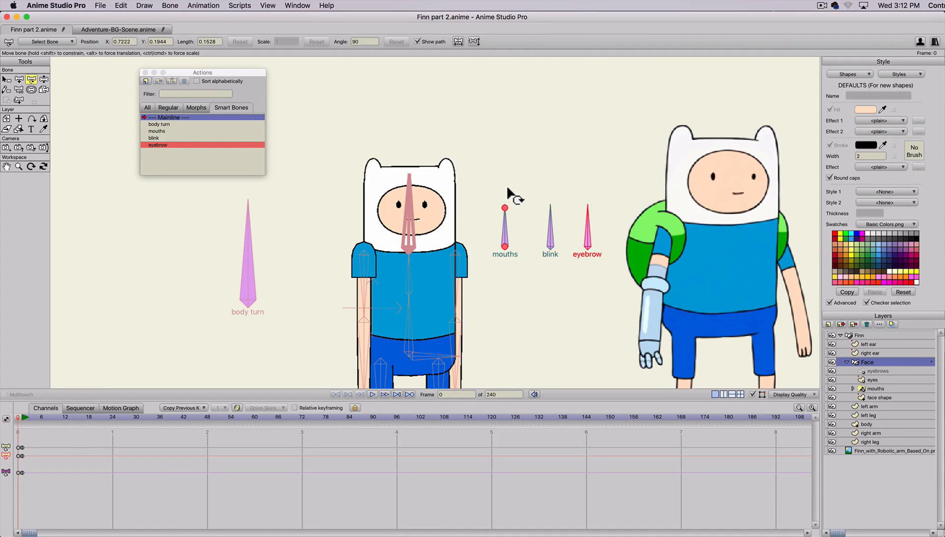